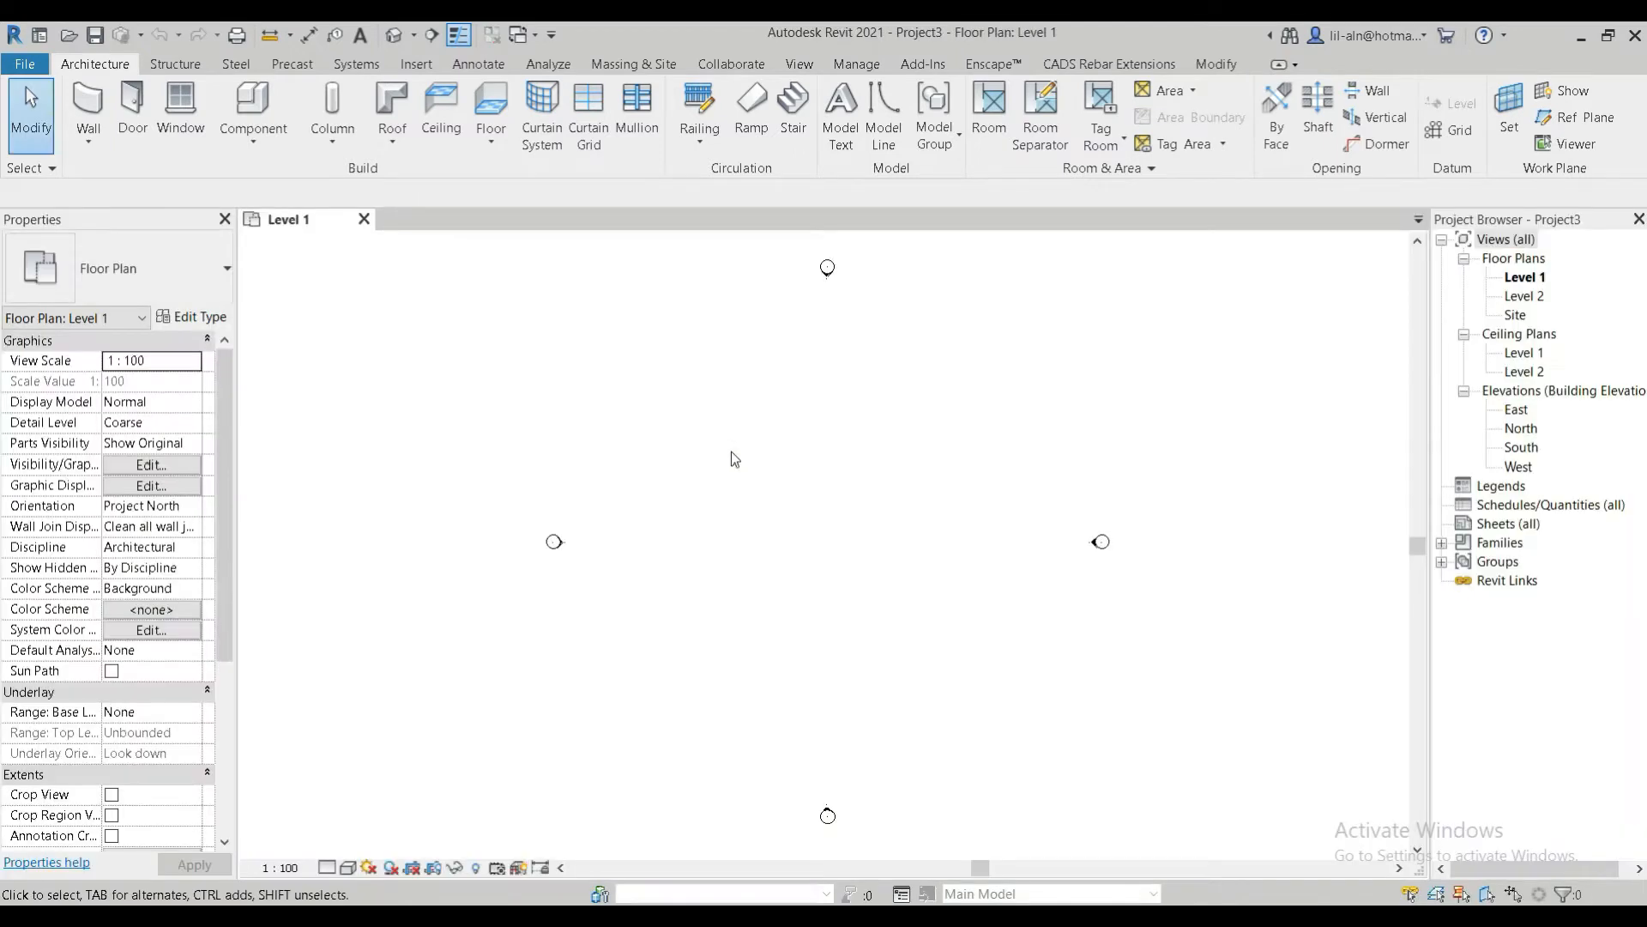
# Set the project's length units to feet and fractional inches
pyautogui.press('u')
pyautogui.press('n')
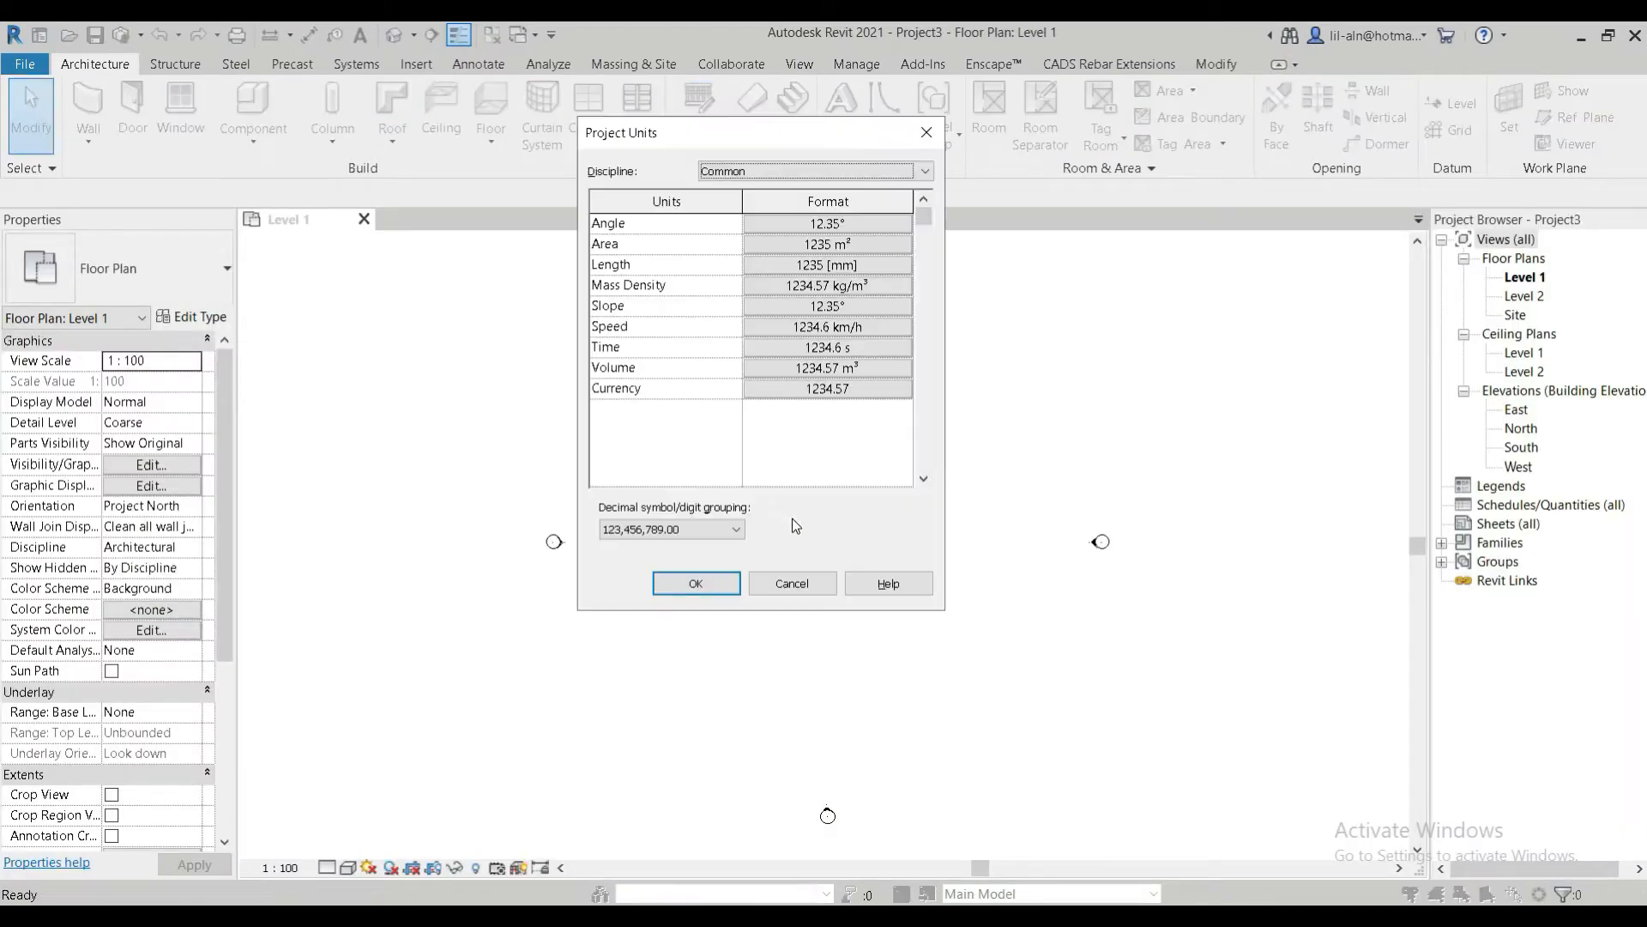
pyautogui.click(827, 265)
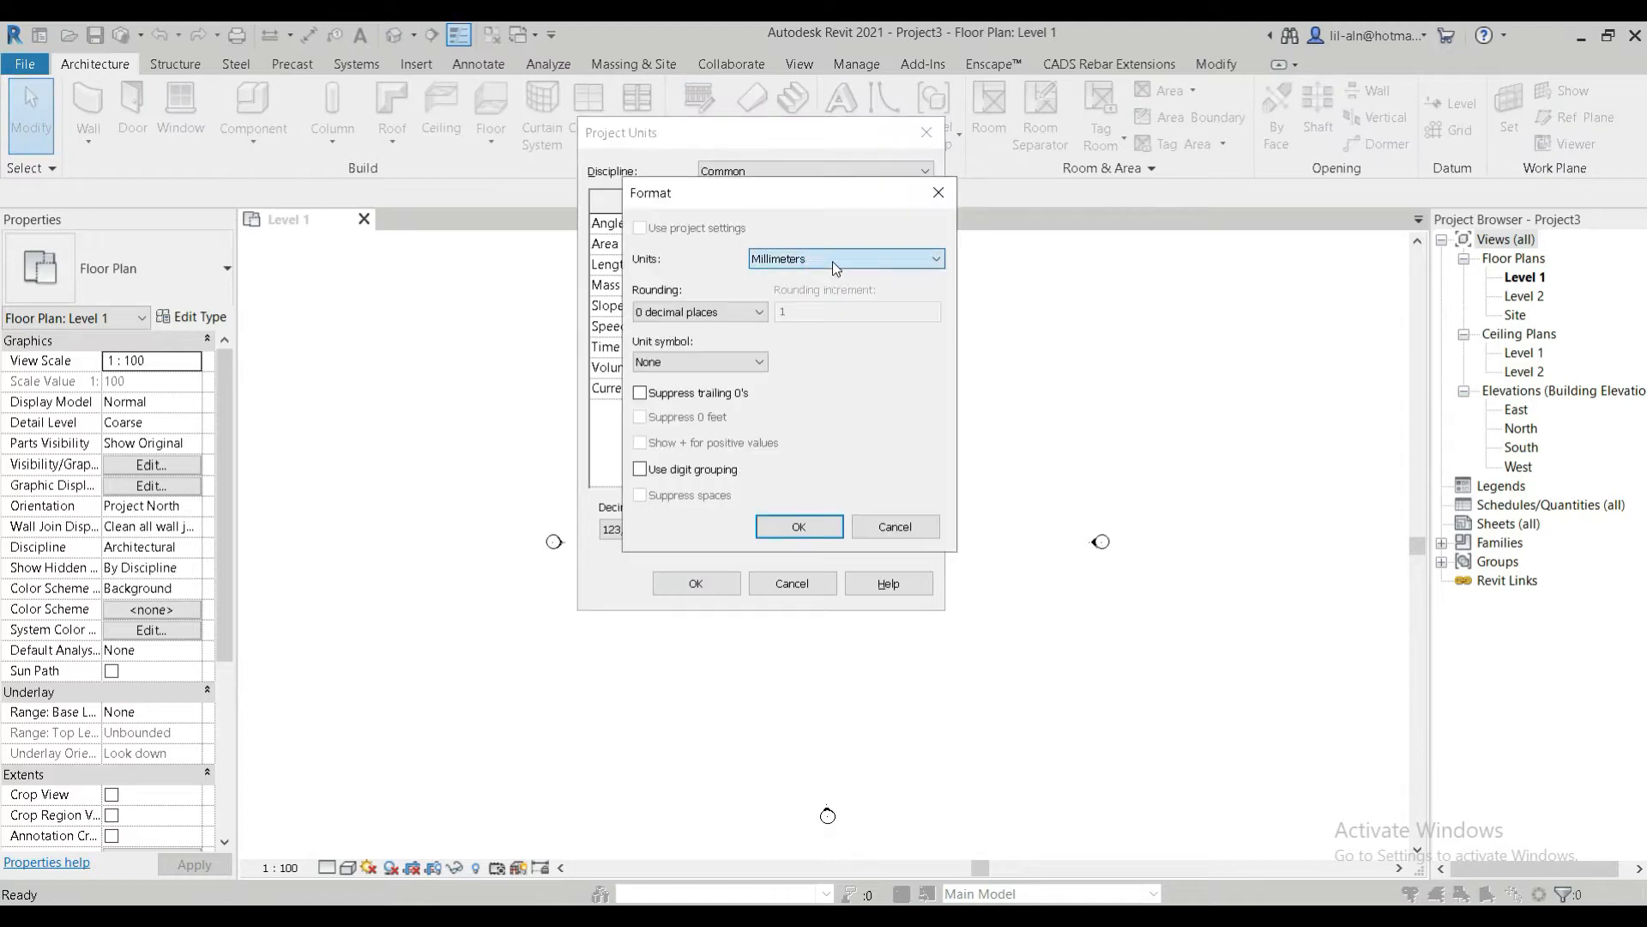
pyautogui.click(837, 259)
pyautogui.click(822, 371)
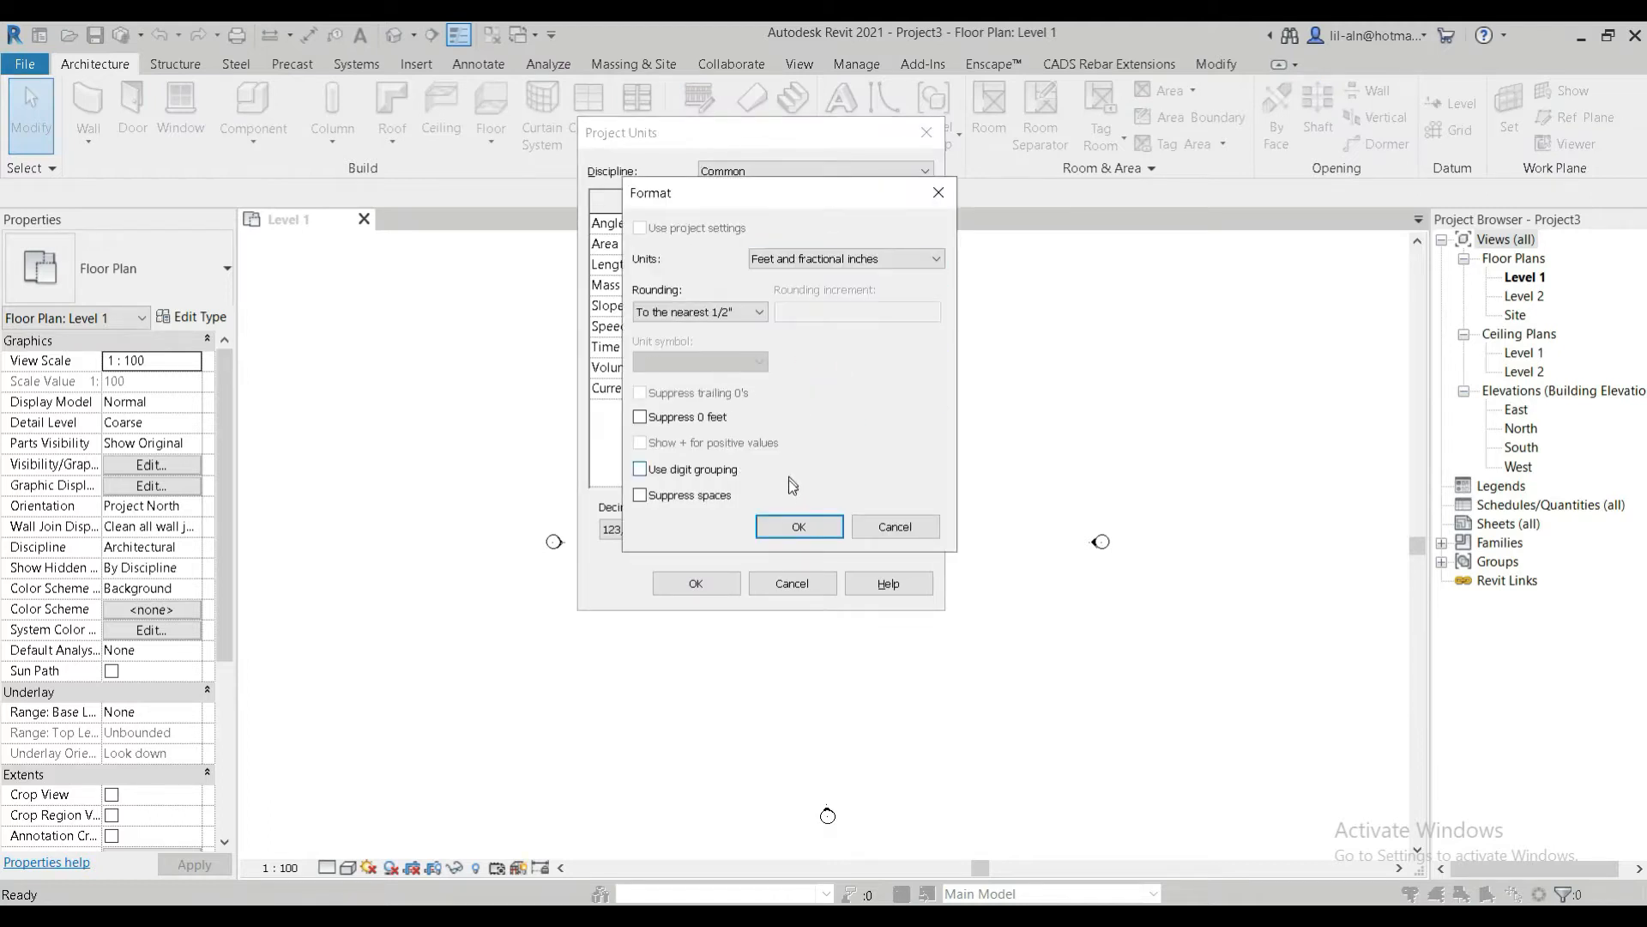
pyautogui.click(798, 526)
pyautogui.click(696, 583)
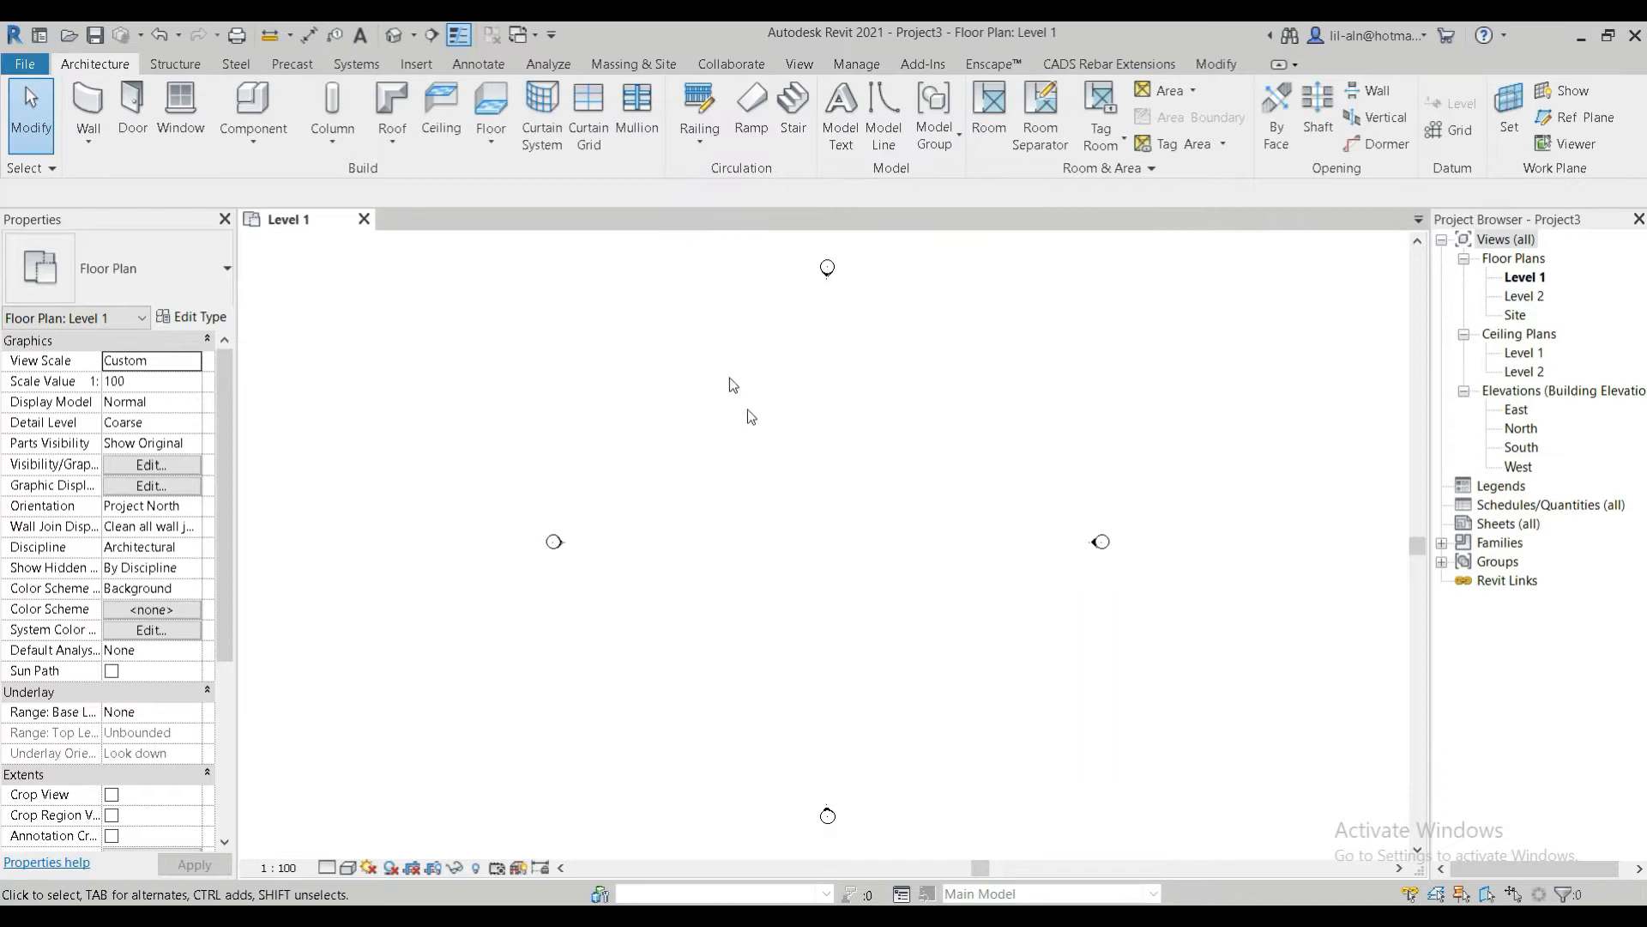
# Sketch a closed rectangular floor boundary 20' wide and 30' long on Level 1, using straight boundary lines
pyautogui.click(483, 99)
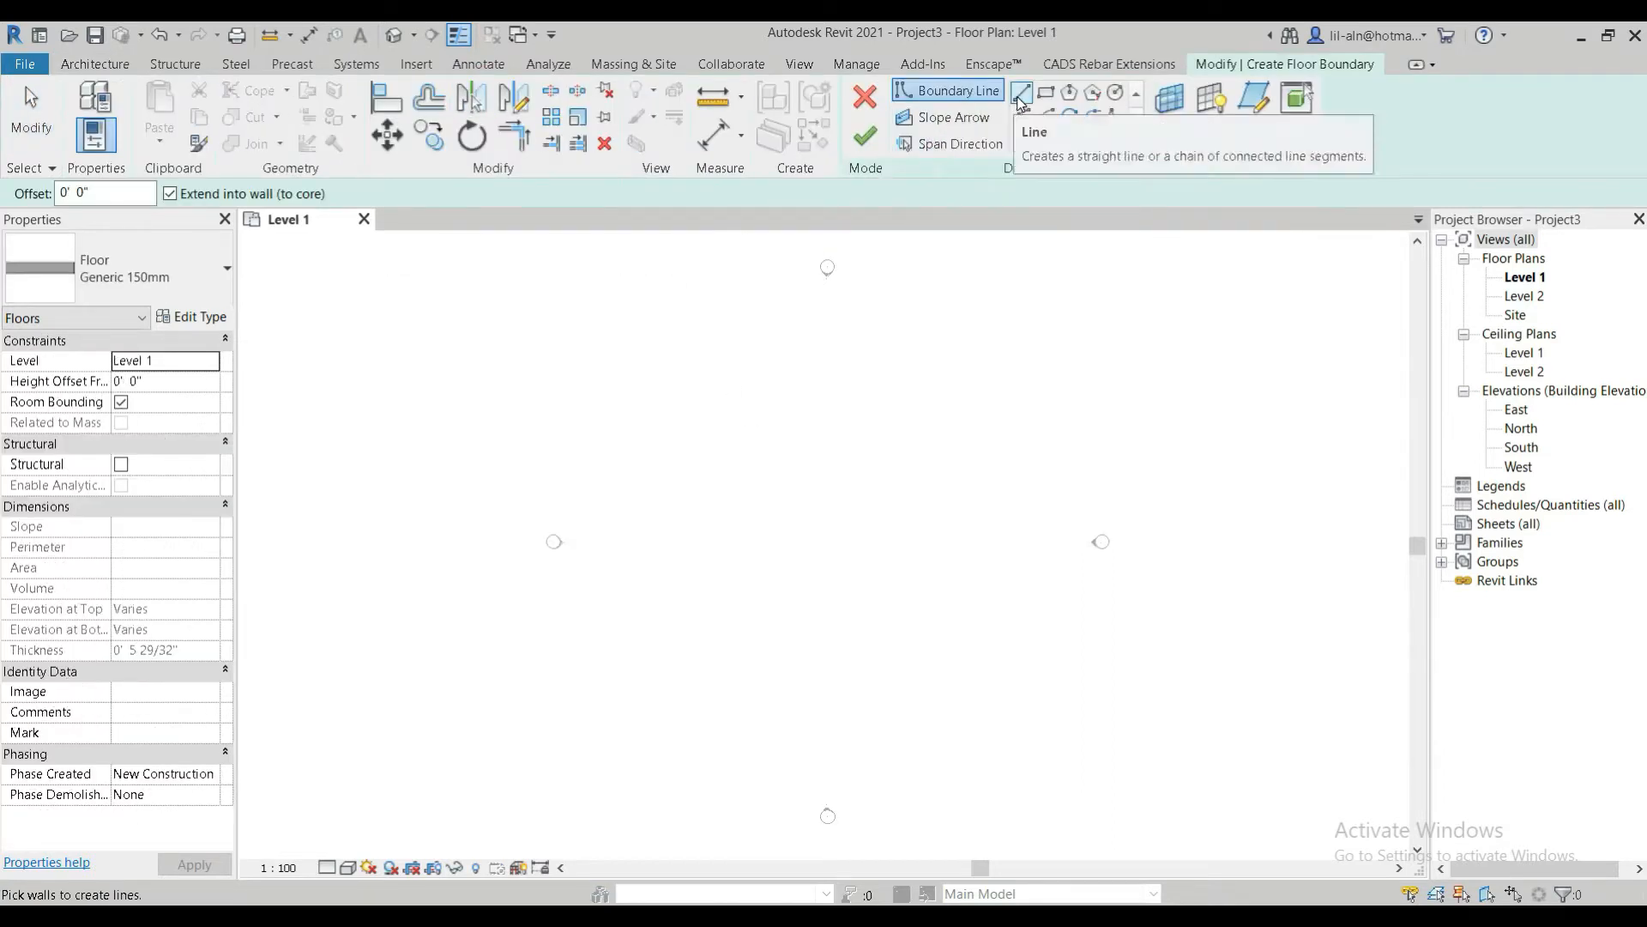
pyautogui.click(1021, 95)
pyautogui.click(723, 437)
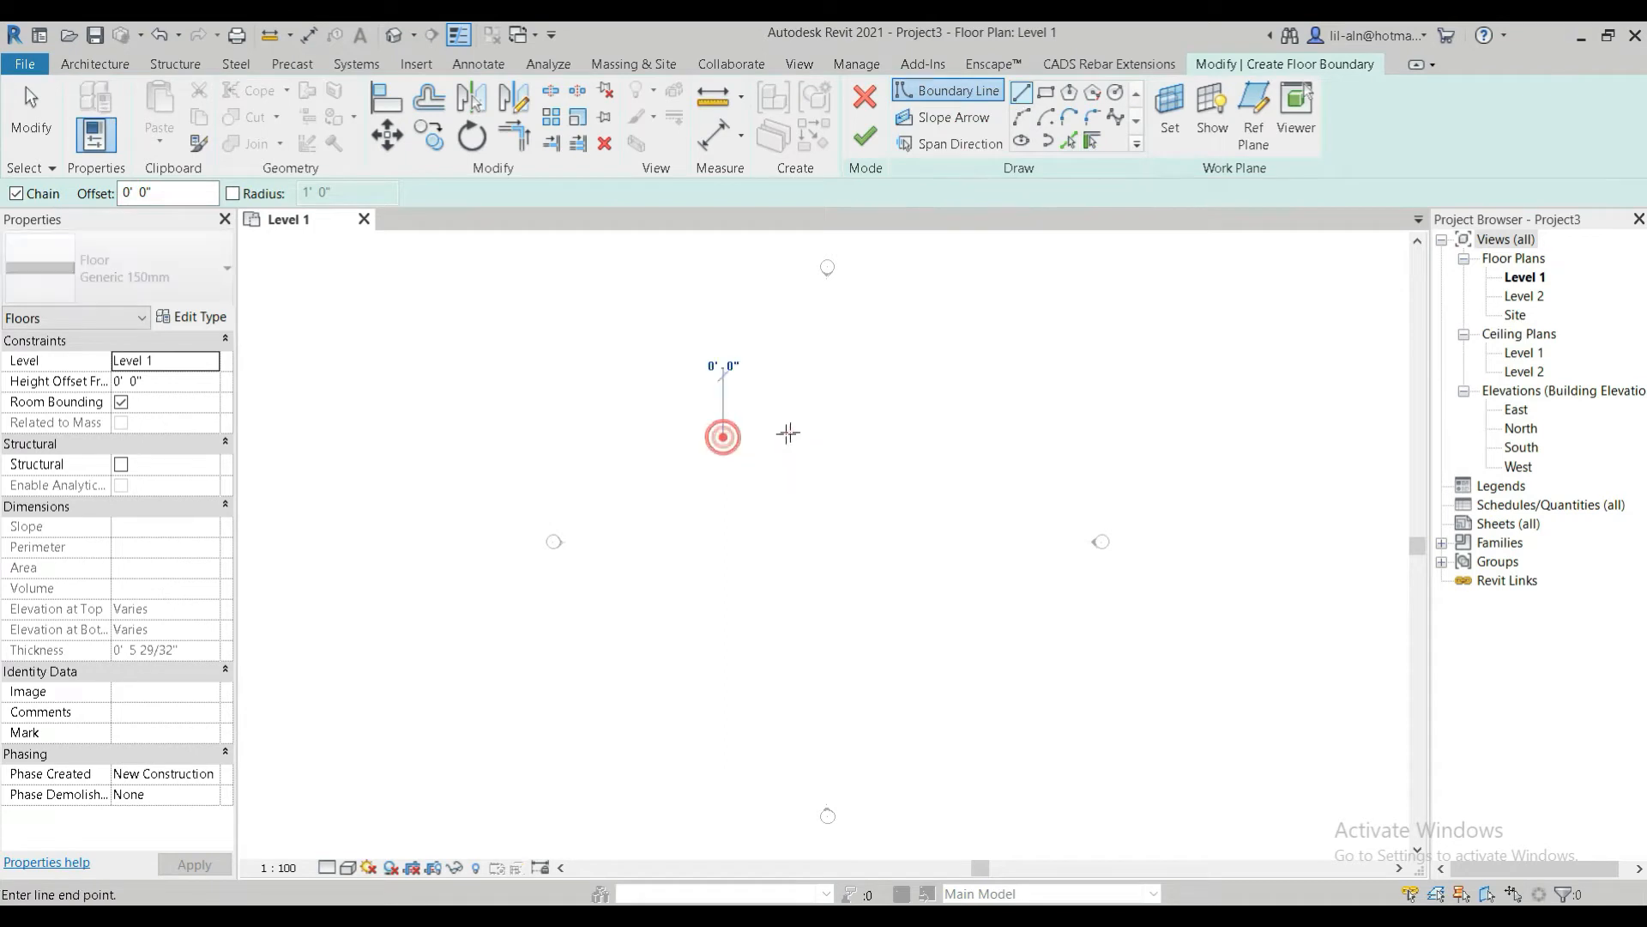
pyautogui.click(789, 438)
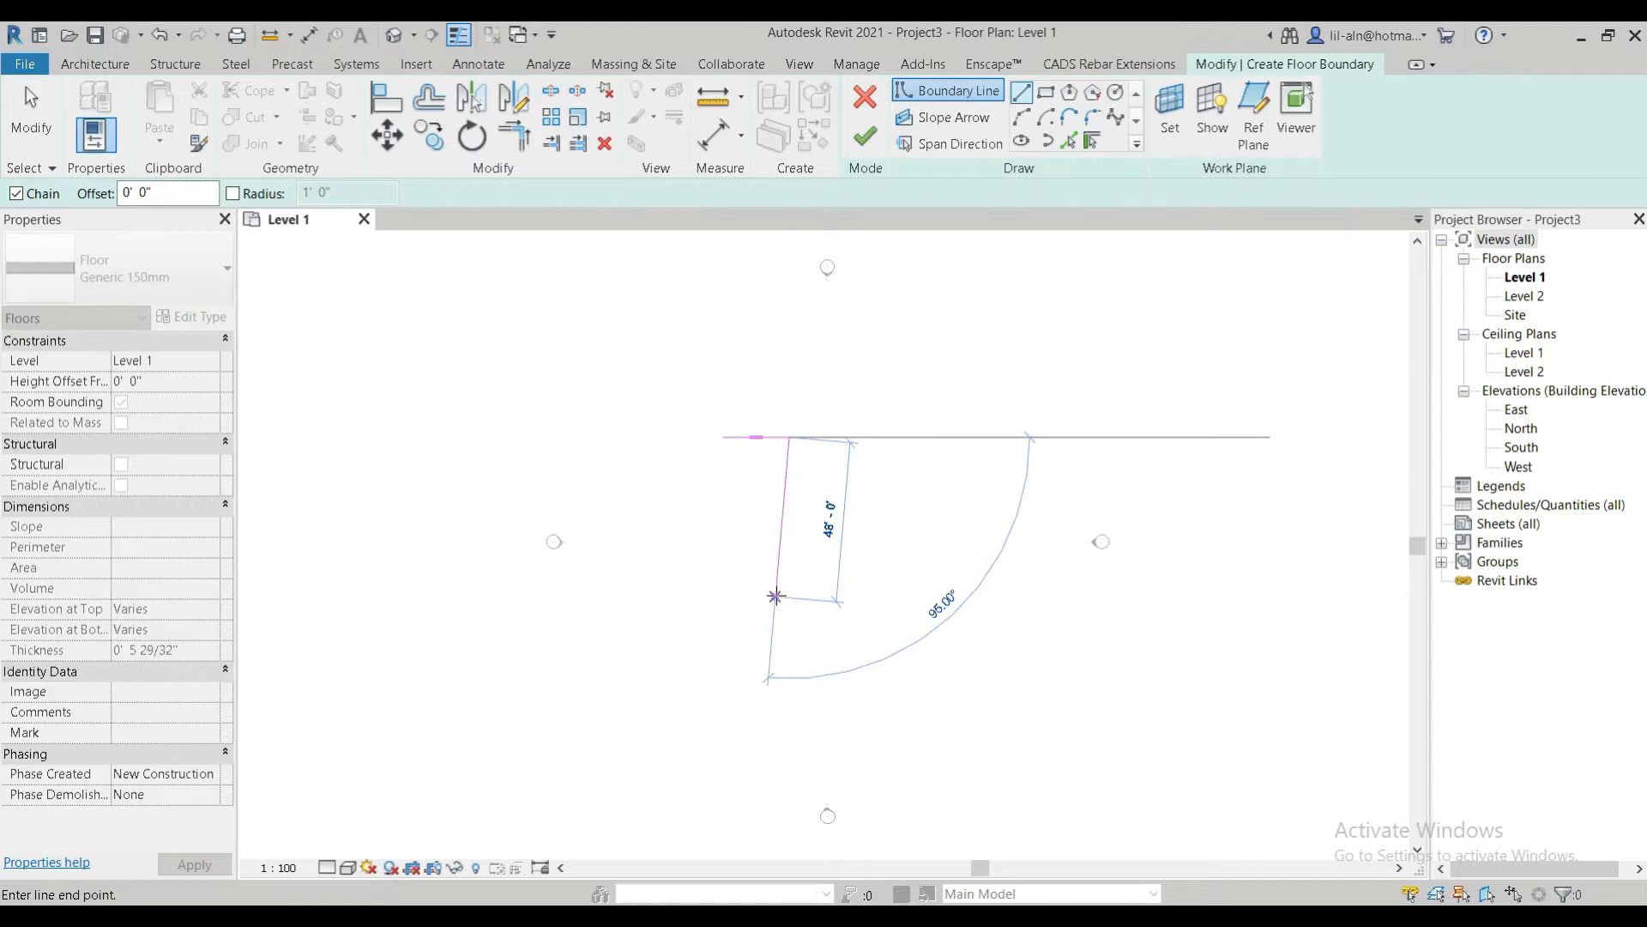
pyautogui.write('30')
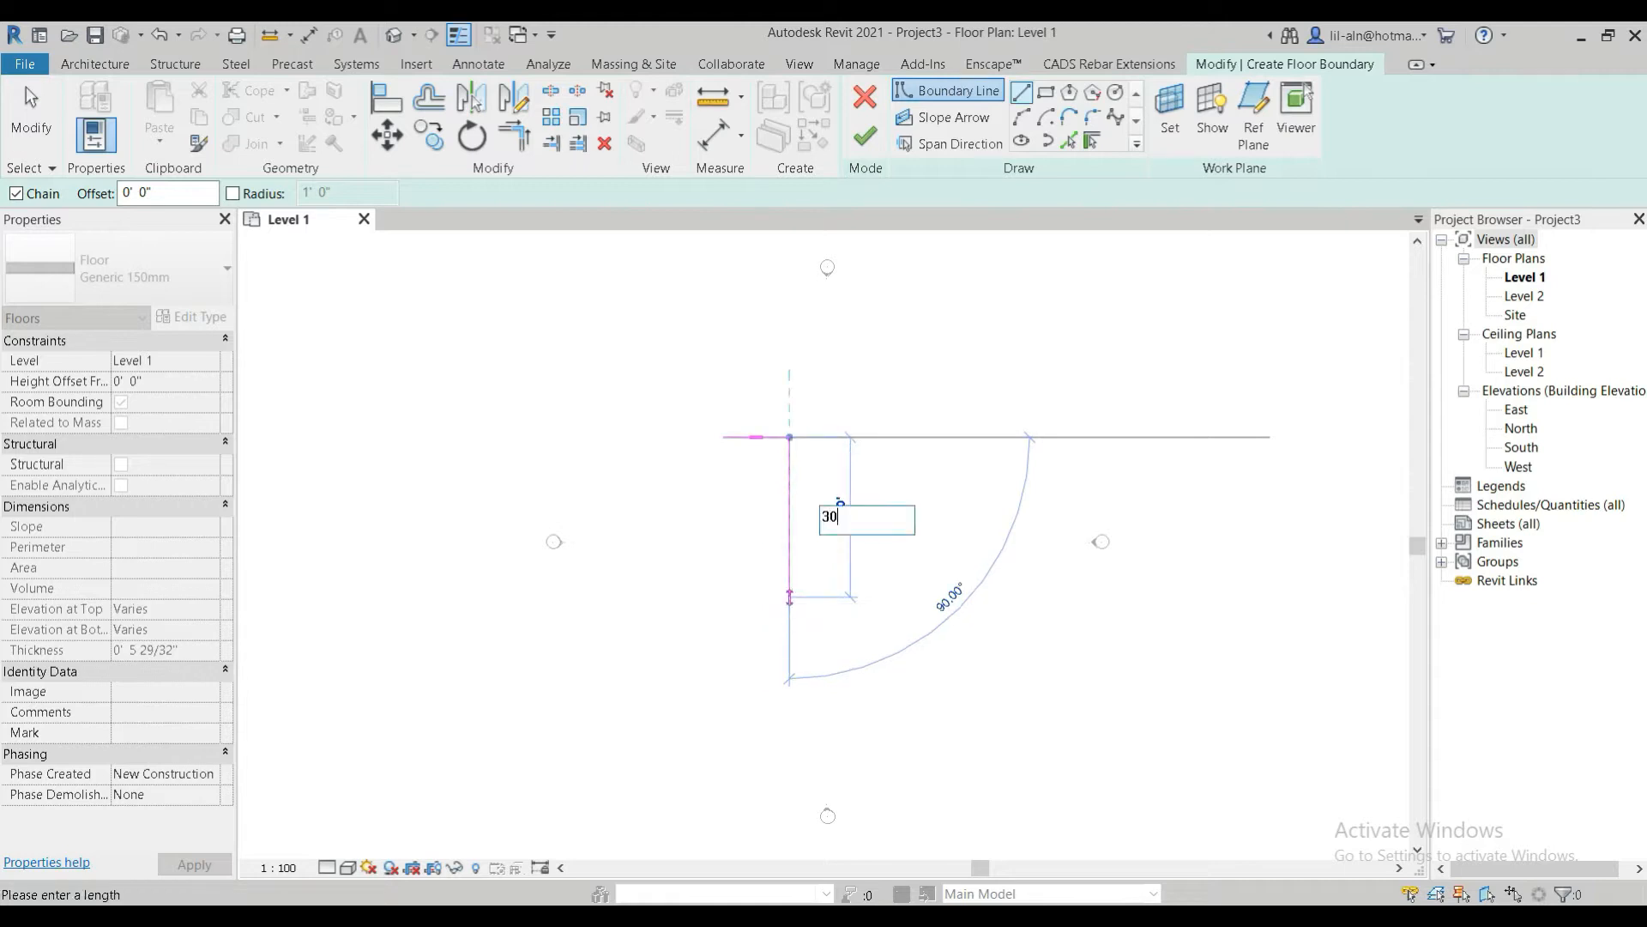
pyautogui.press('Return')
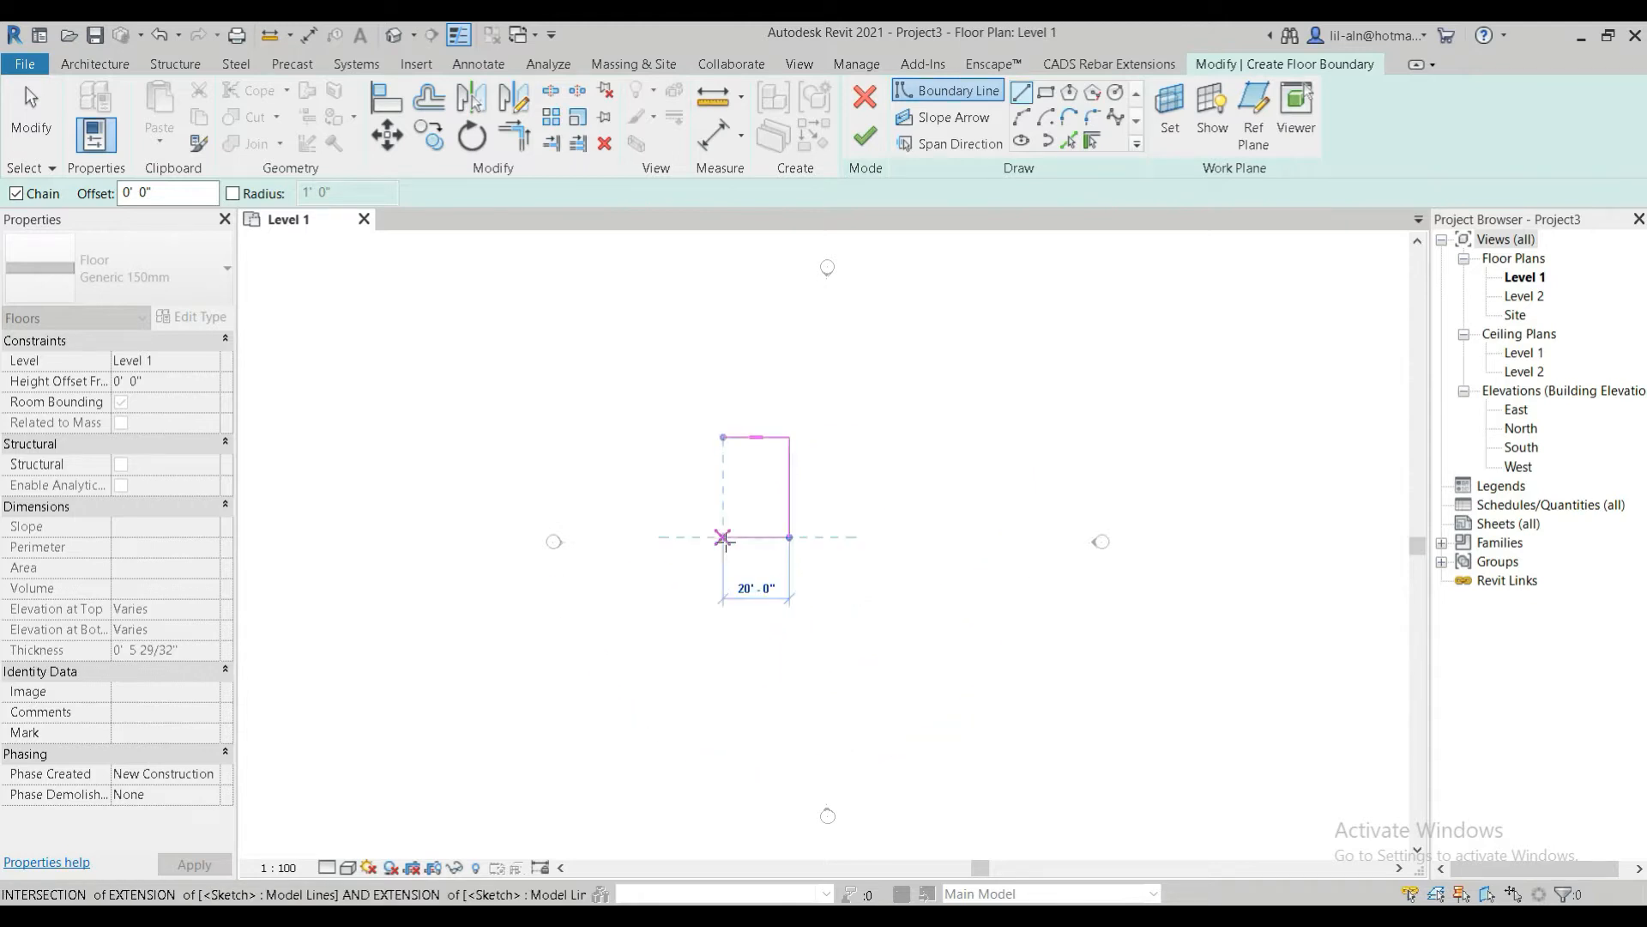
pyautogui.click(723, 538)
pyautogui.click(723, 437)
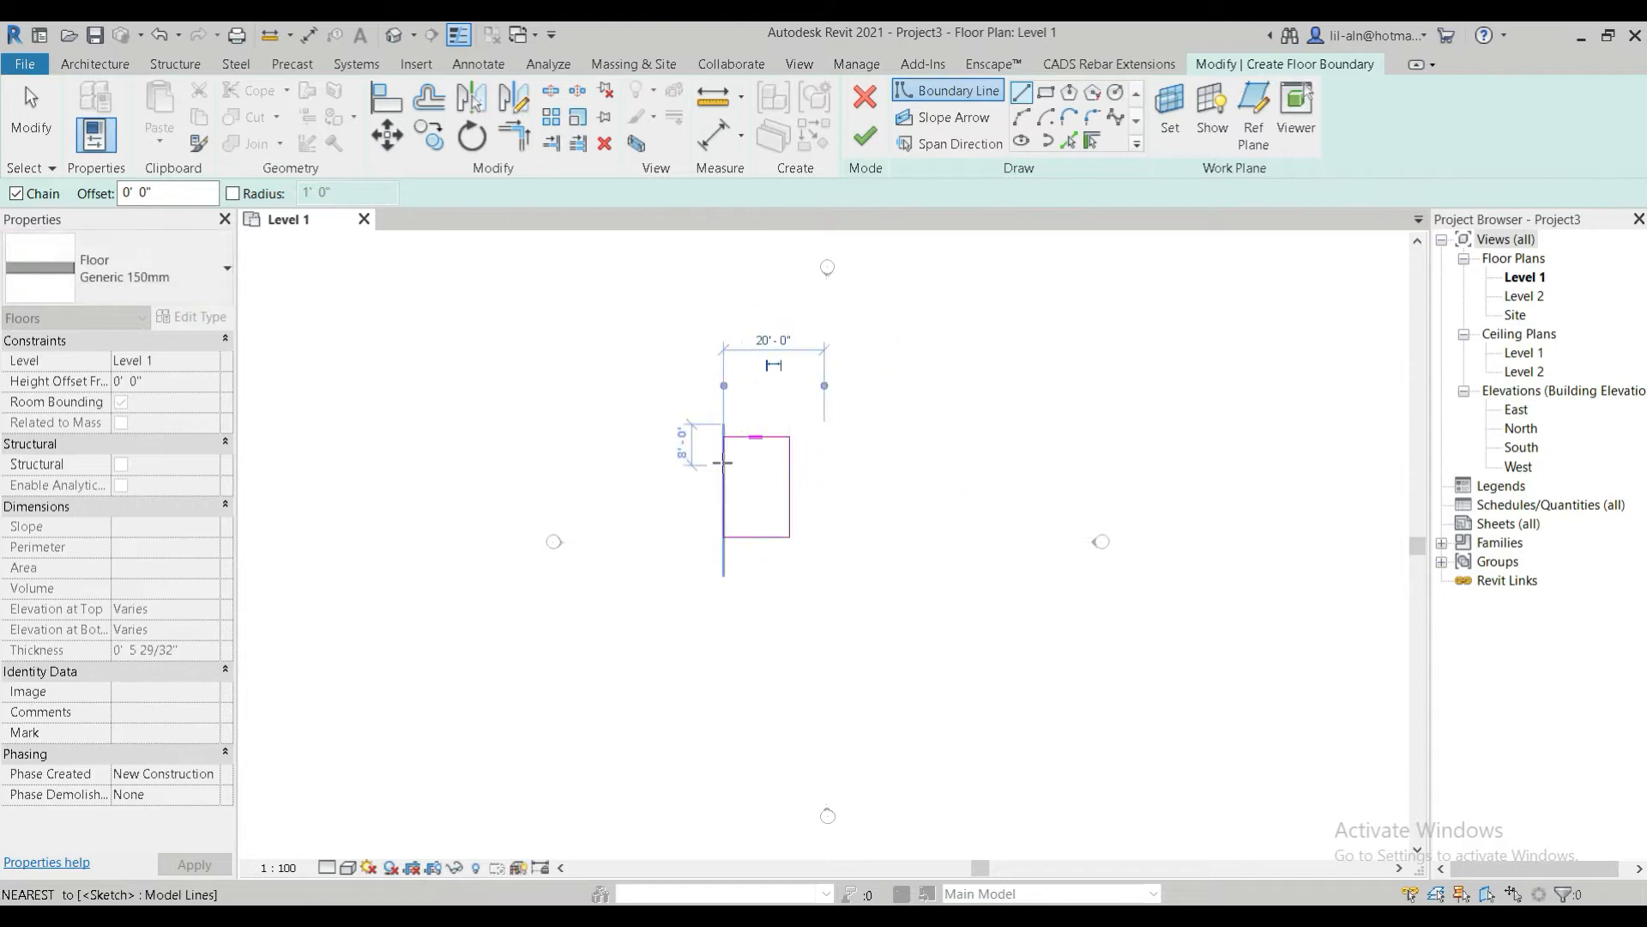
# Extend the floor sketch below the rectangle's lower-left corner with lines forming an area 5' deep and about 13' wide
pyautogui.scroll(5, 810, 598)
pyautogui.scroll(-1, 801, 647)
pyautogui.moveTo(775, 620); pyautogui.dragTo(737, 535, button='middle')
pyautogui.scroll(-1, 741, 515)
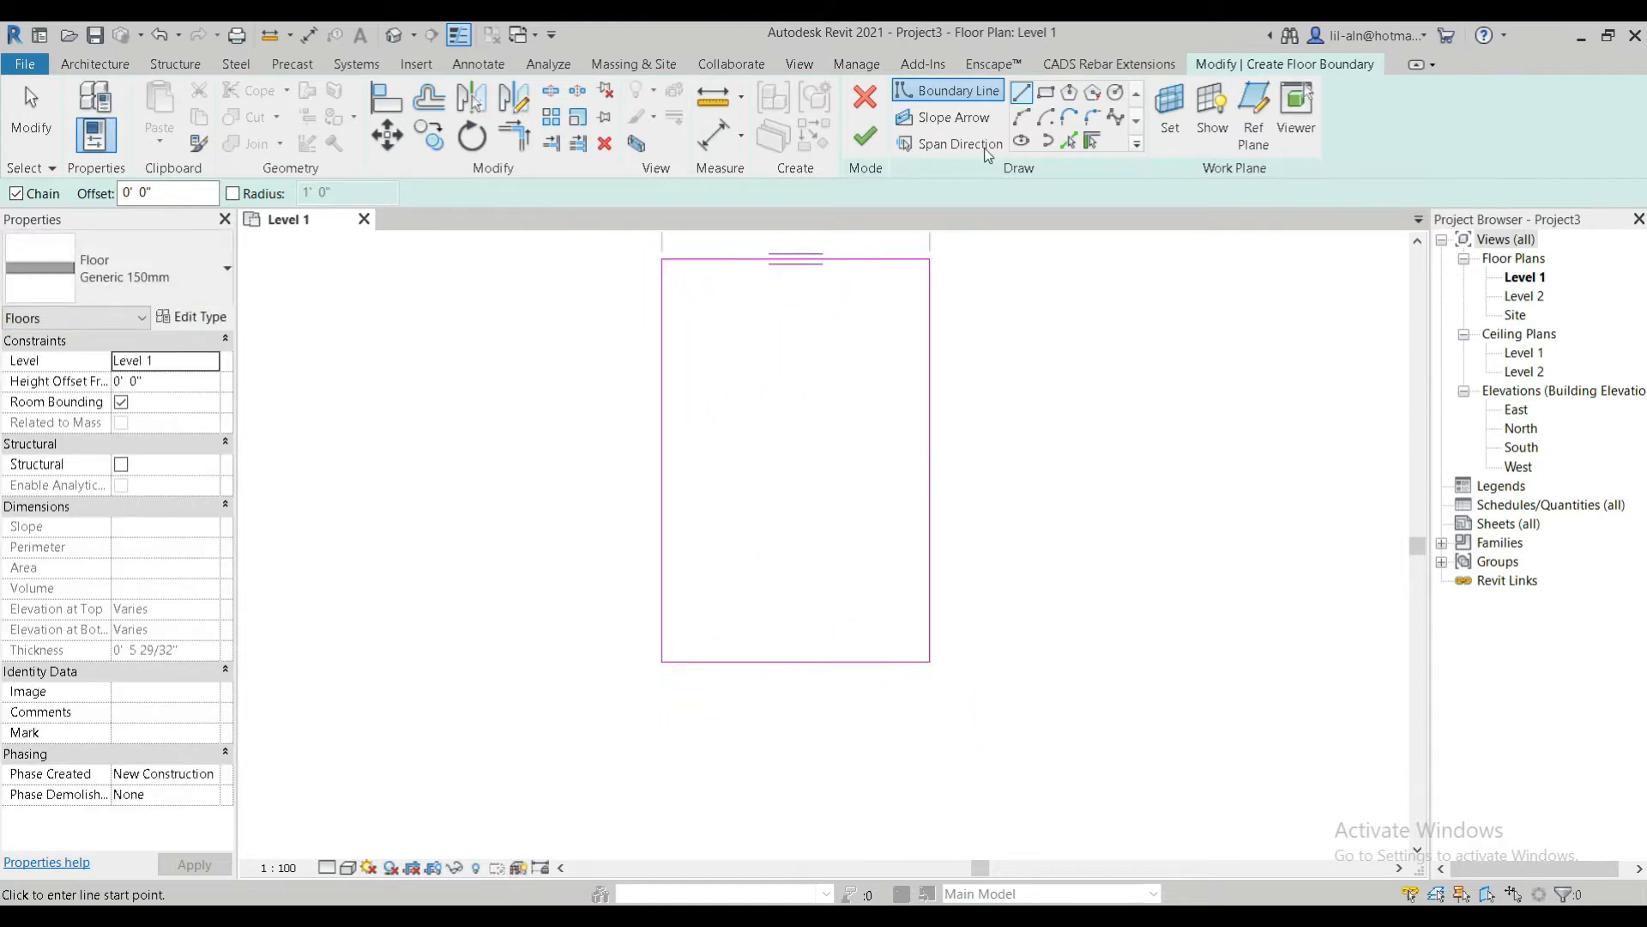
pyautogui.click(661, 661)
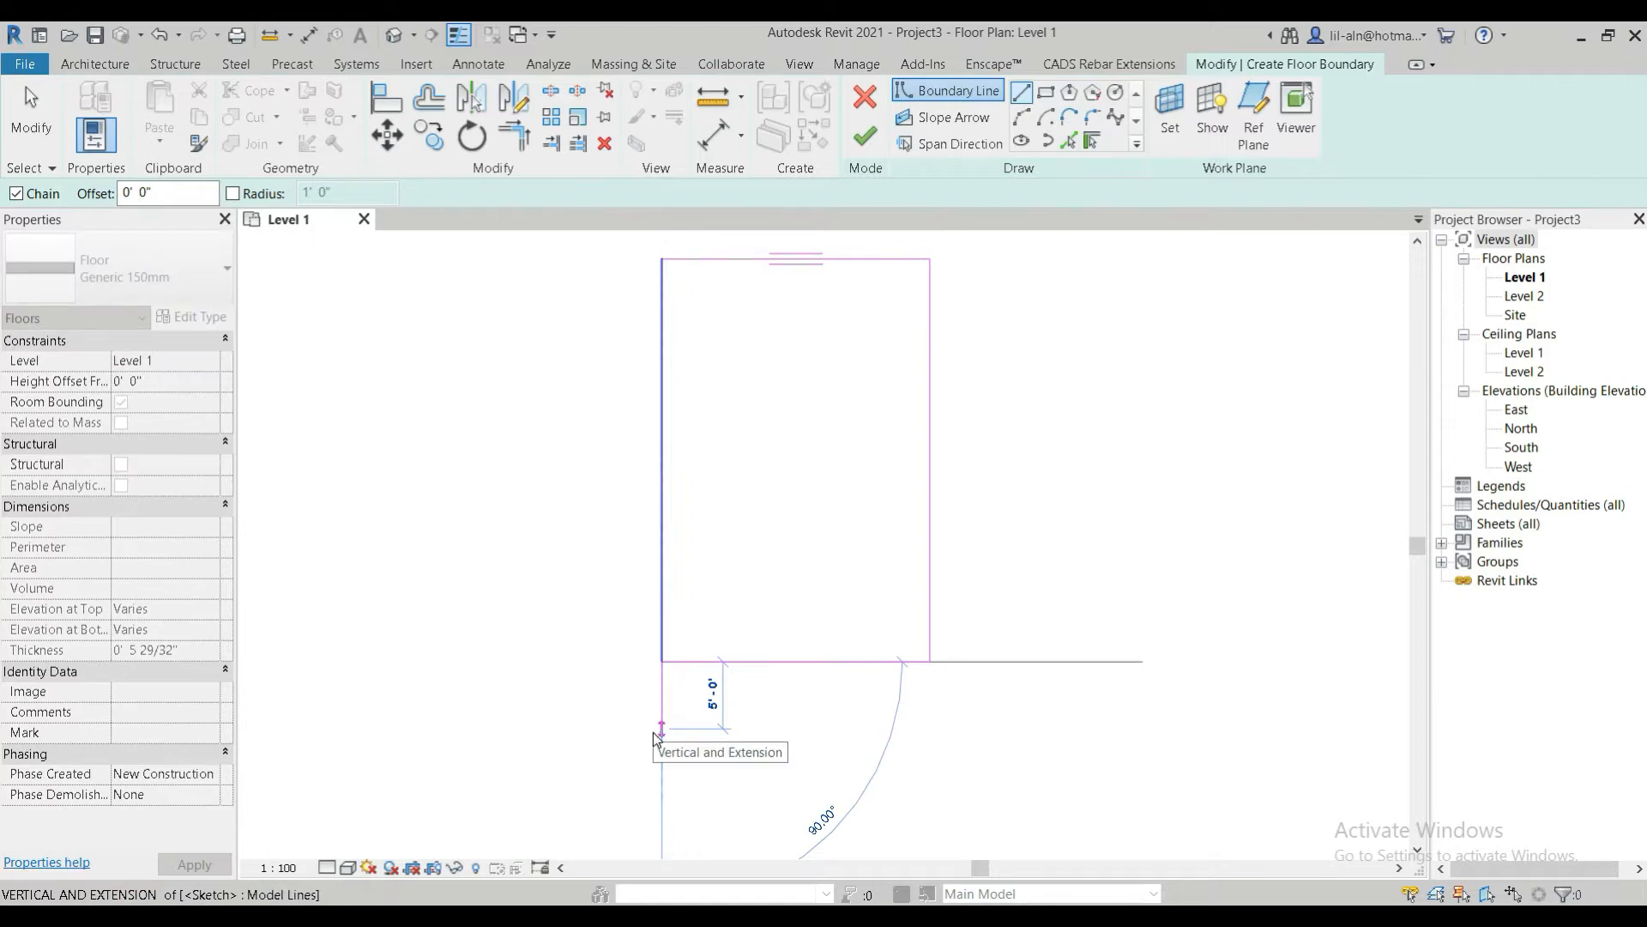
pyautogui.write('5')
pyautogui.press('Return')
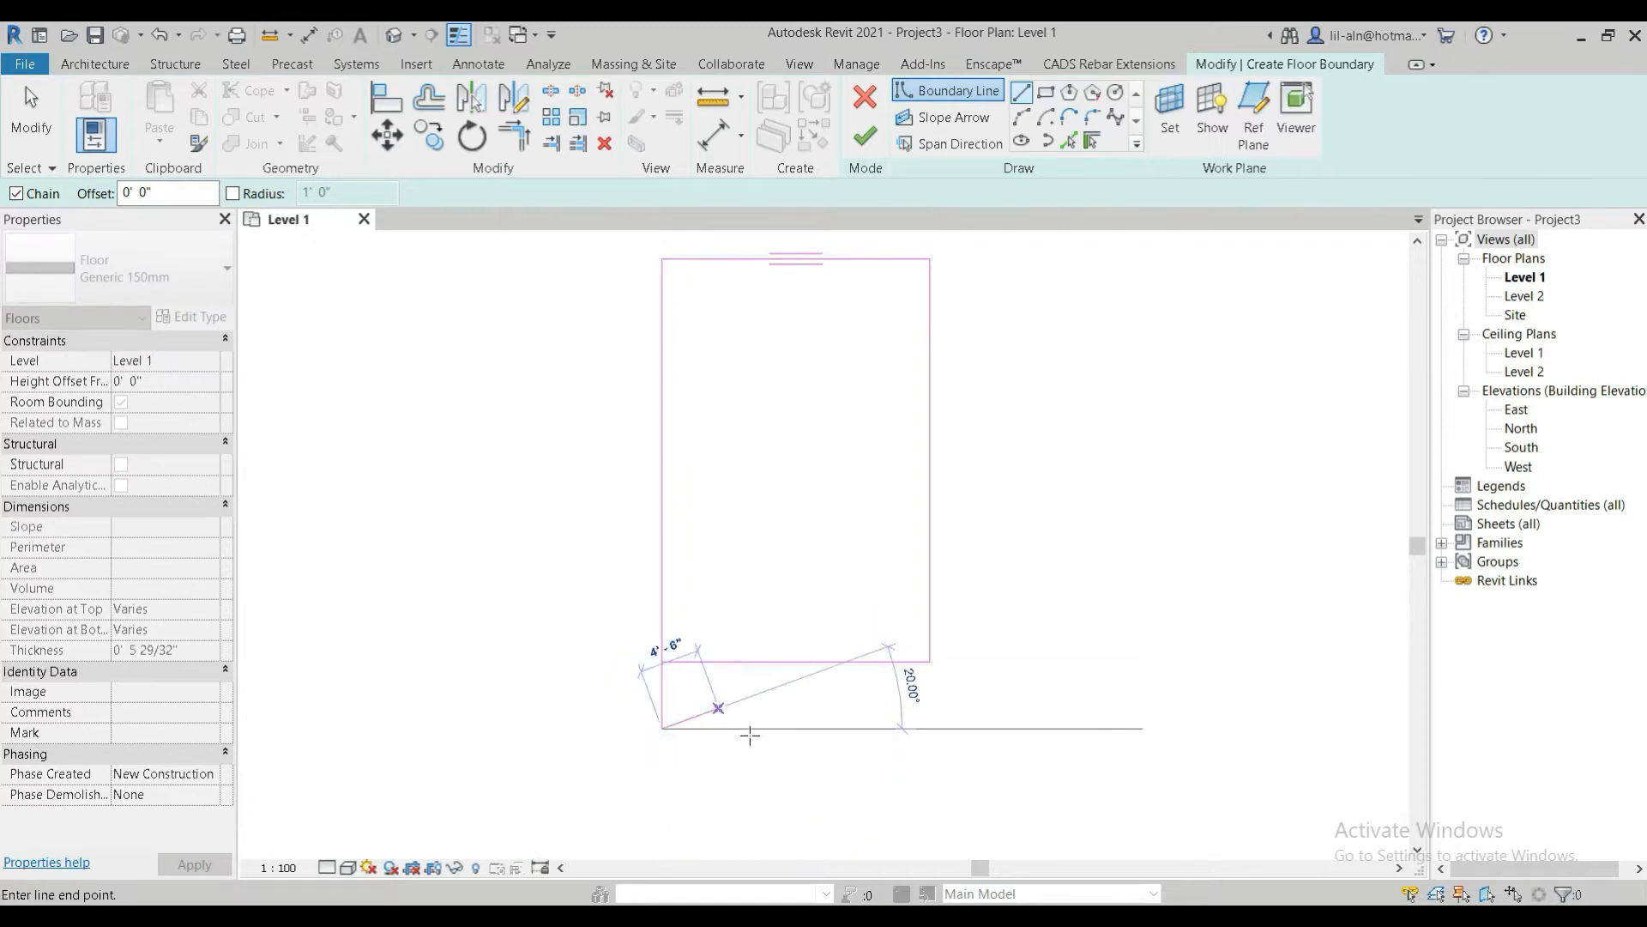
pyautogui.click(837, 728)
pyautogui.click(837, 661)
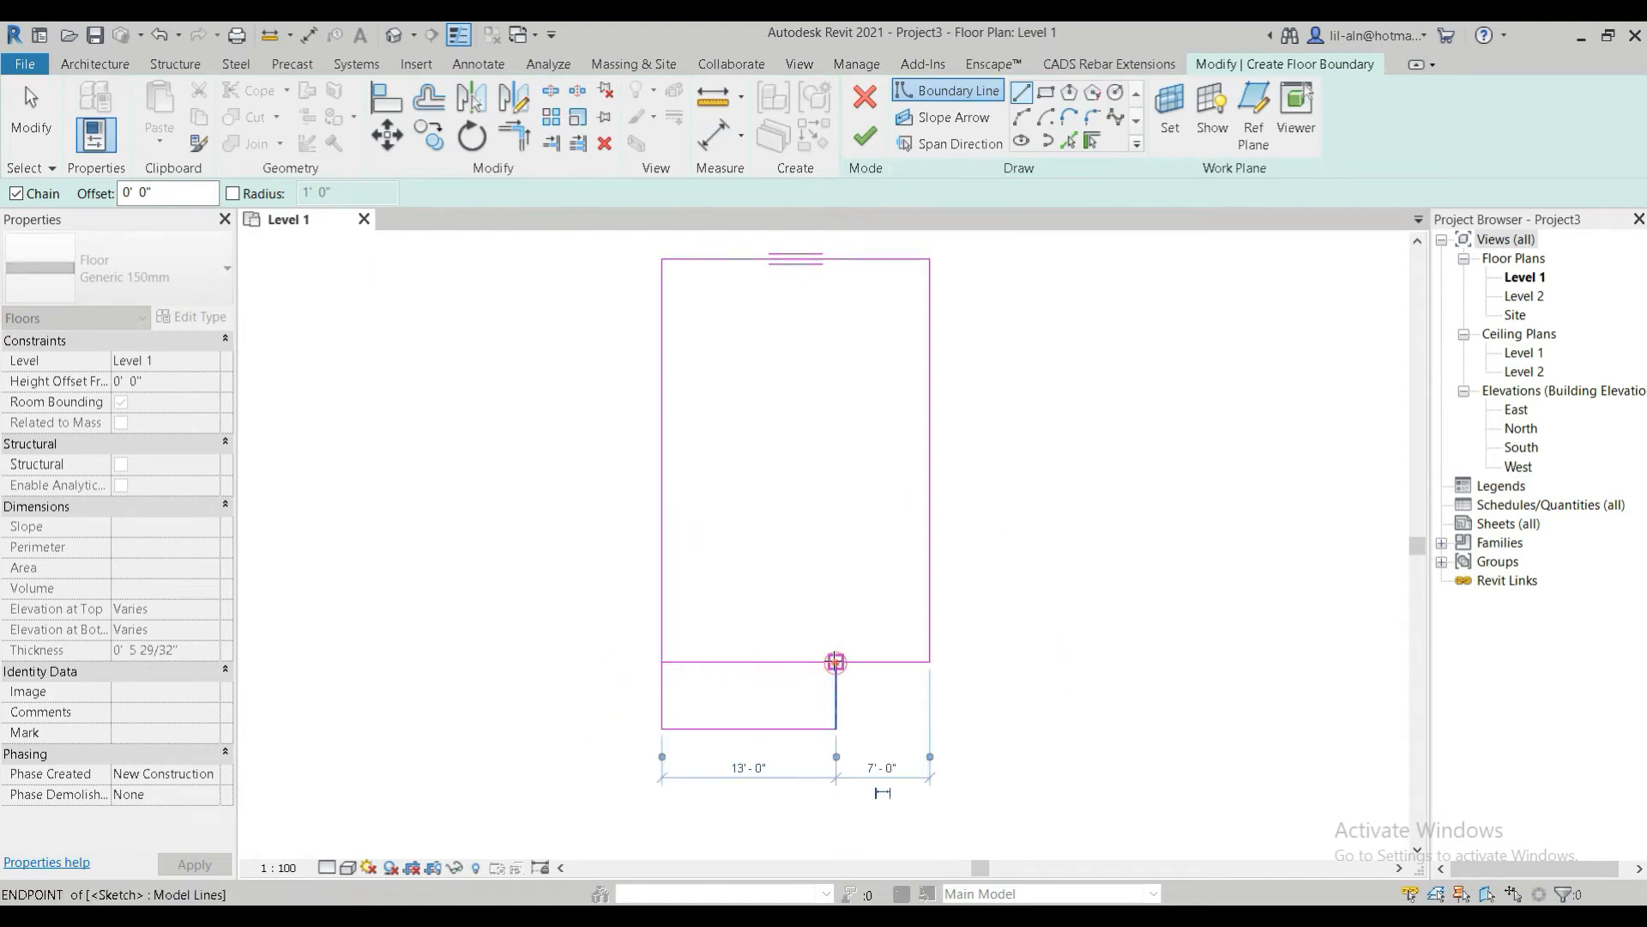
# Trim the shared line between the rectangle and its extension into one closed L-shaped outline, and finish the floor
pyautogui.click(865, 138)
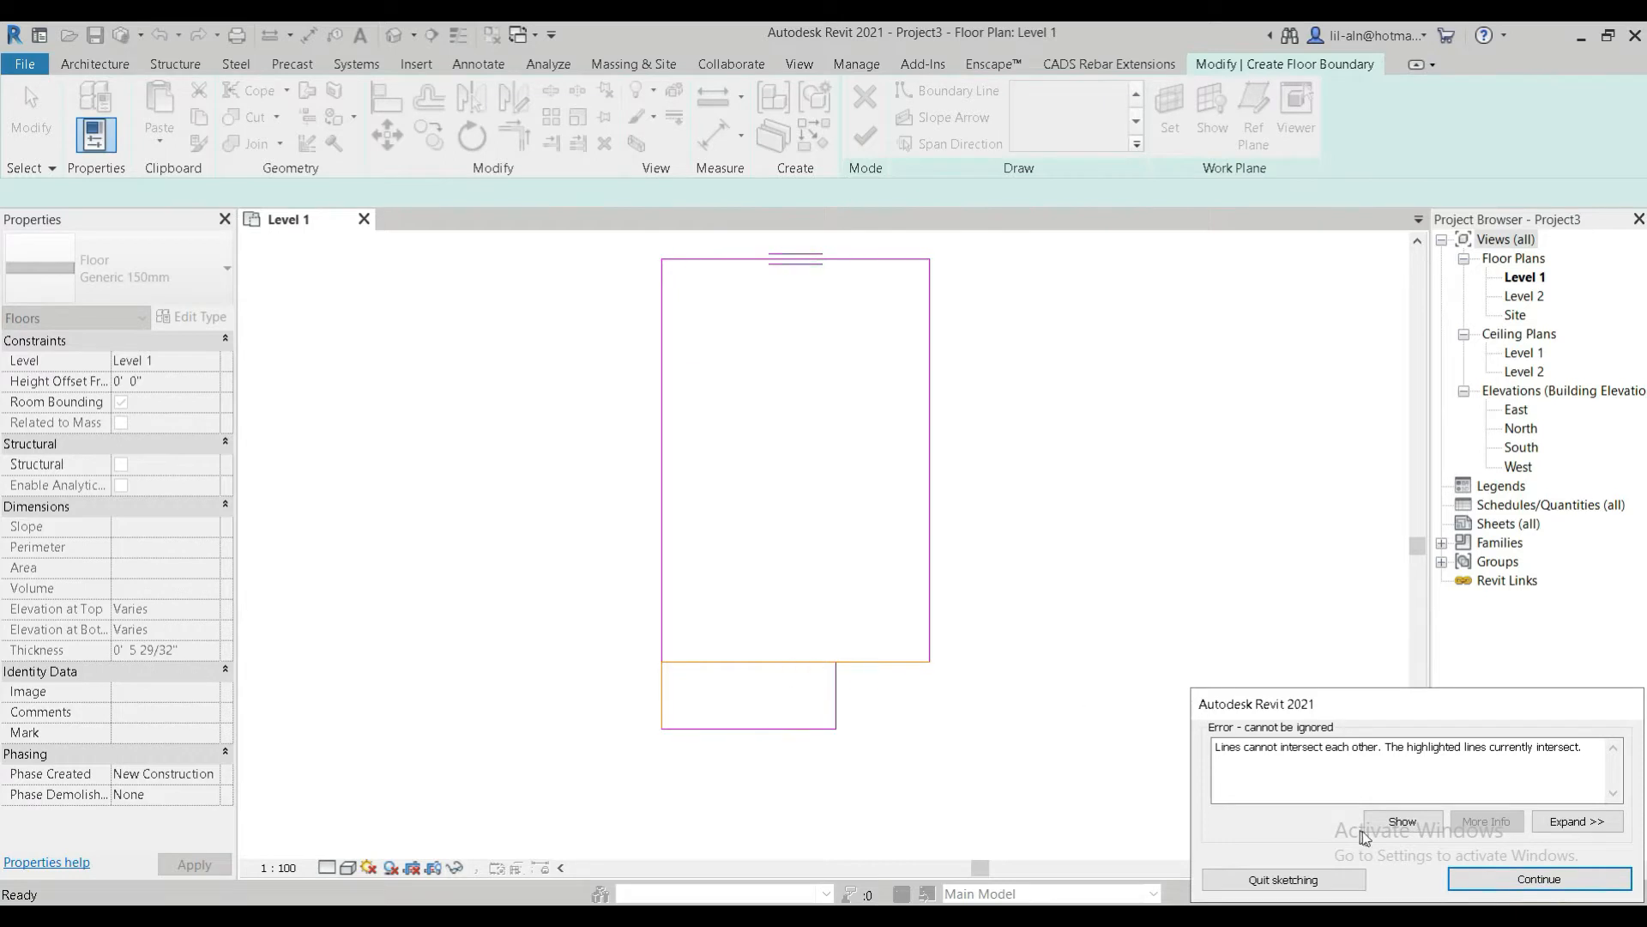
pyautogui.click(1464, 880)
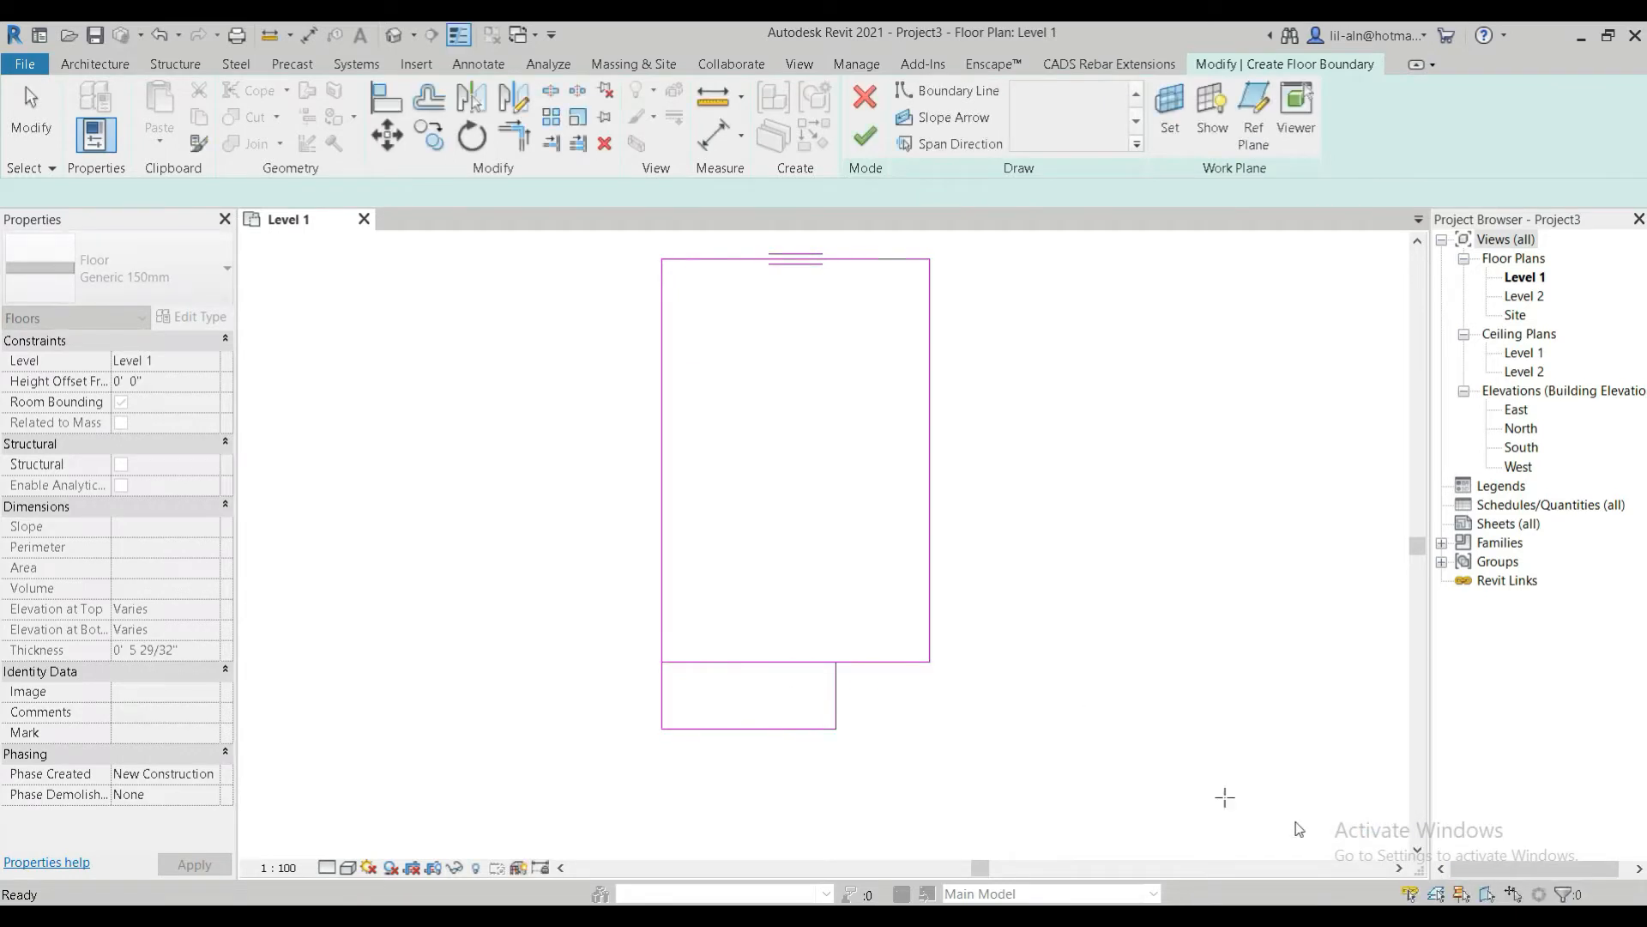
pyautogui.click(46, 140)
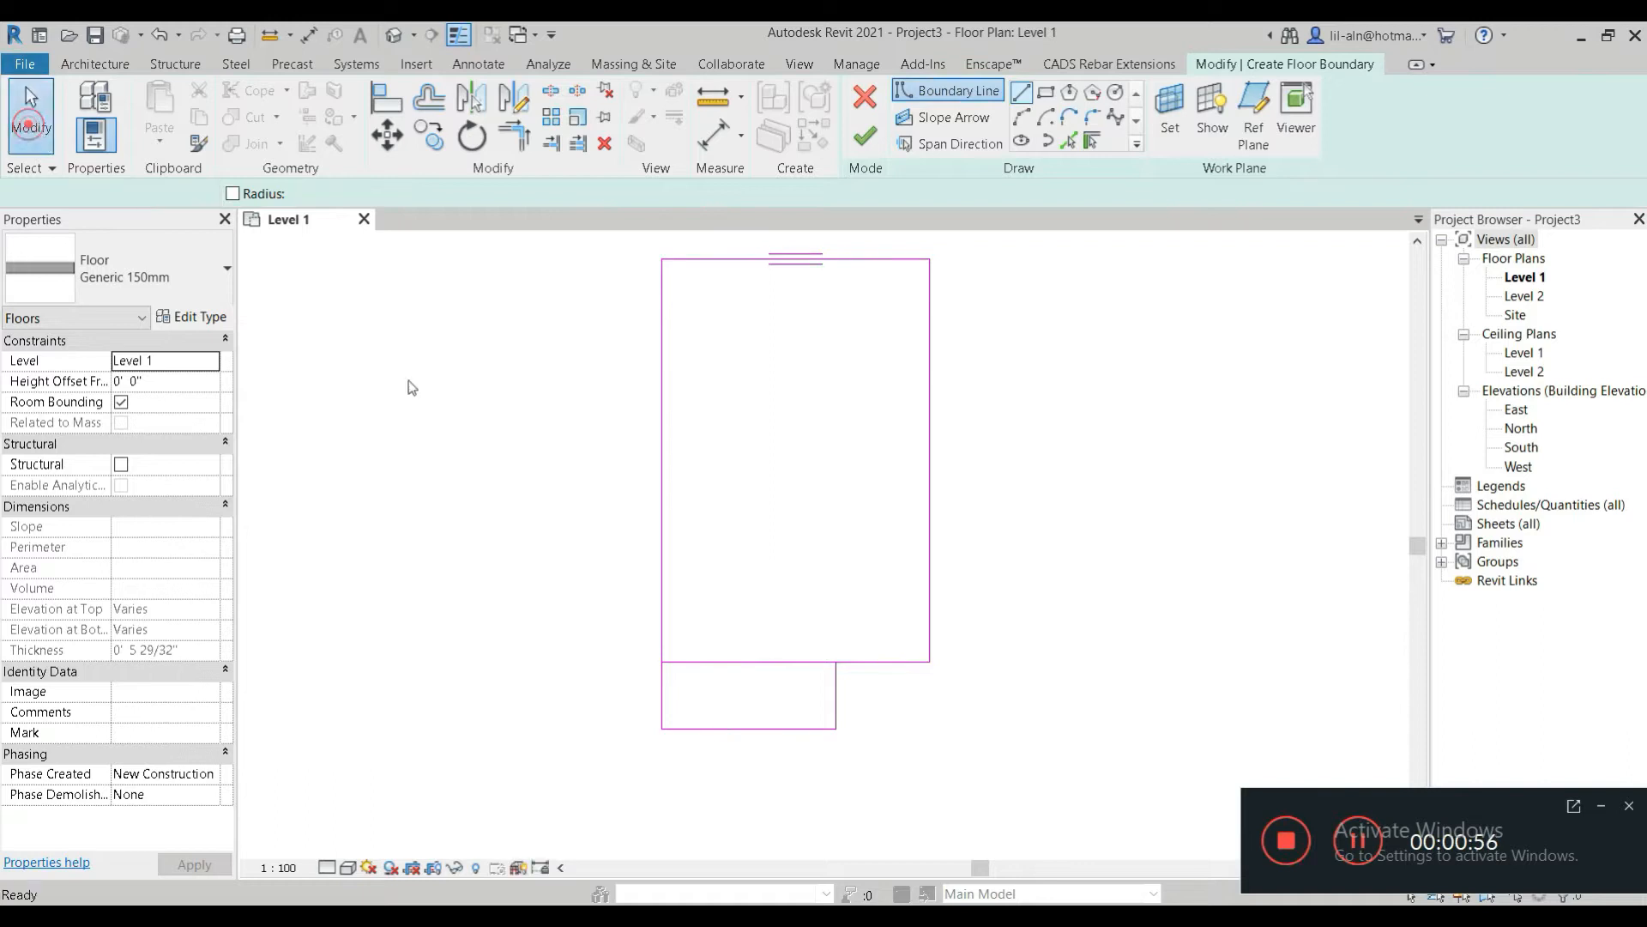
pyautogui.click(721, 661)
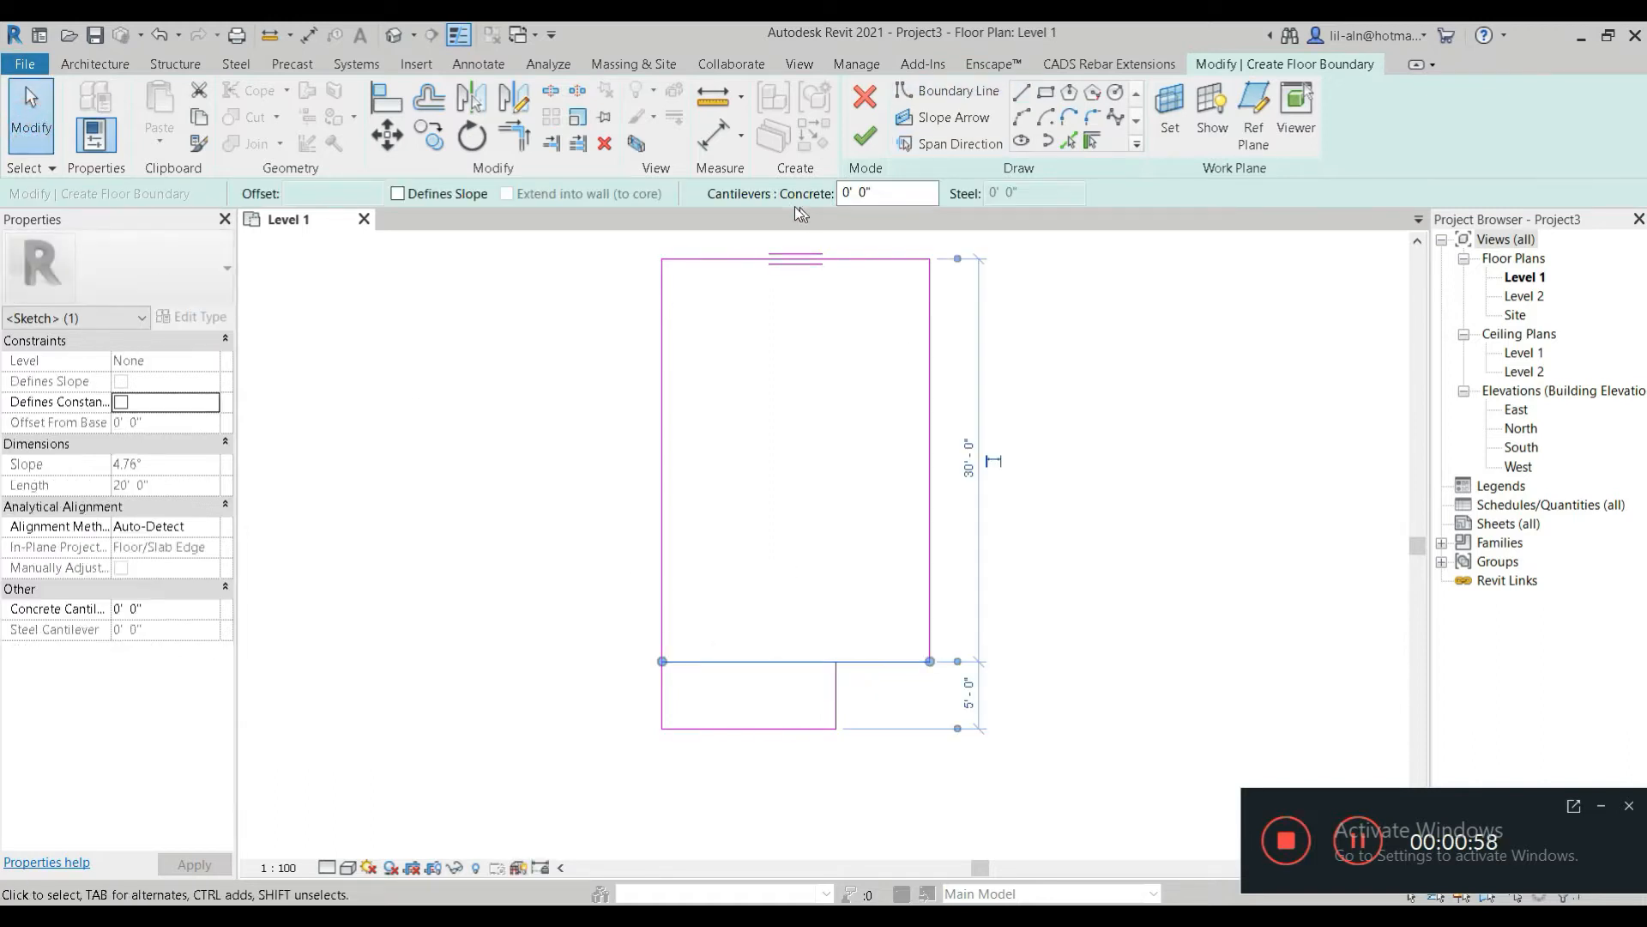
pyautogui.click(514, 136)
pyautogui.click(835, 707)
pyautogui.click(864, 666)
pyautogui.click(871, 135)
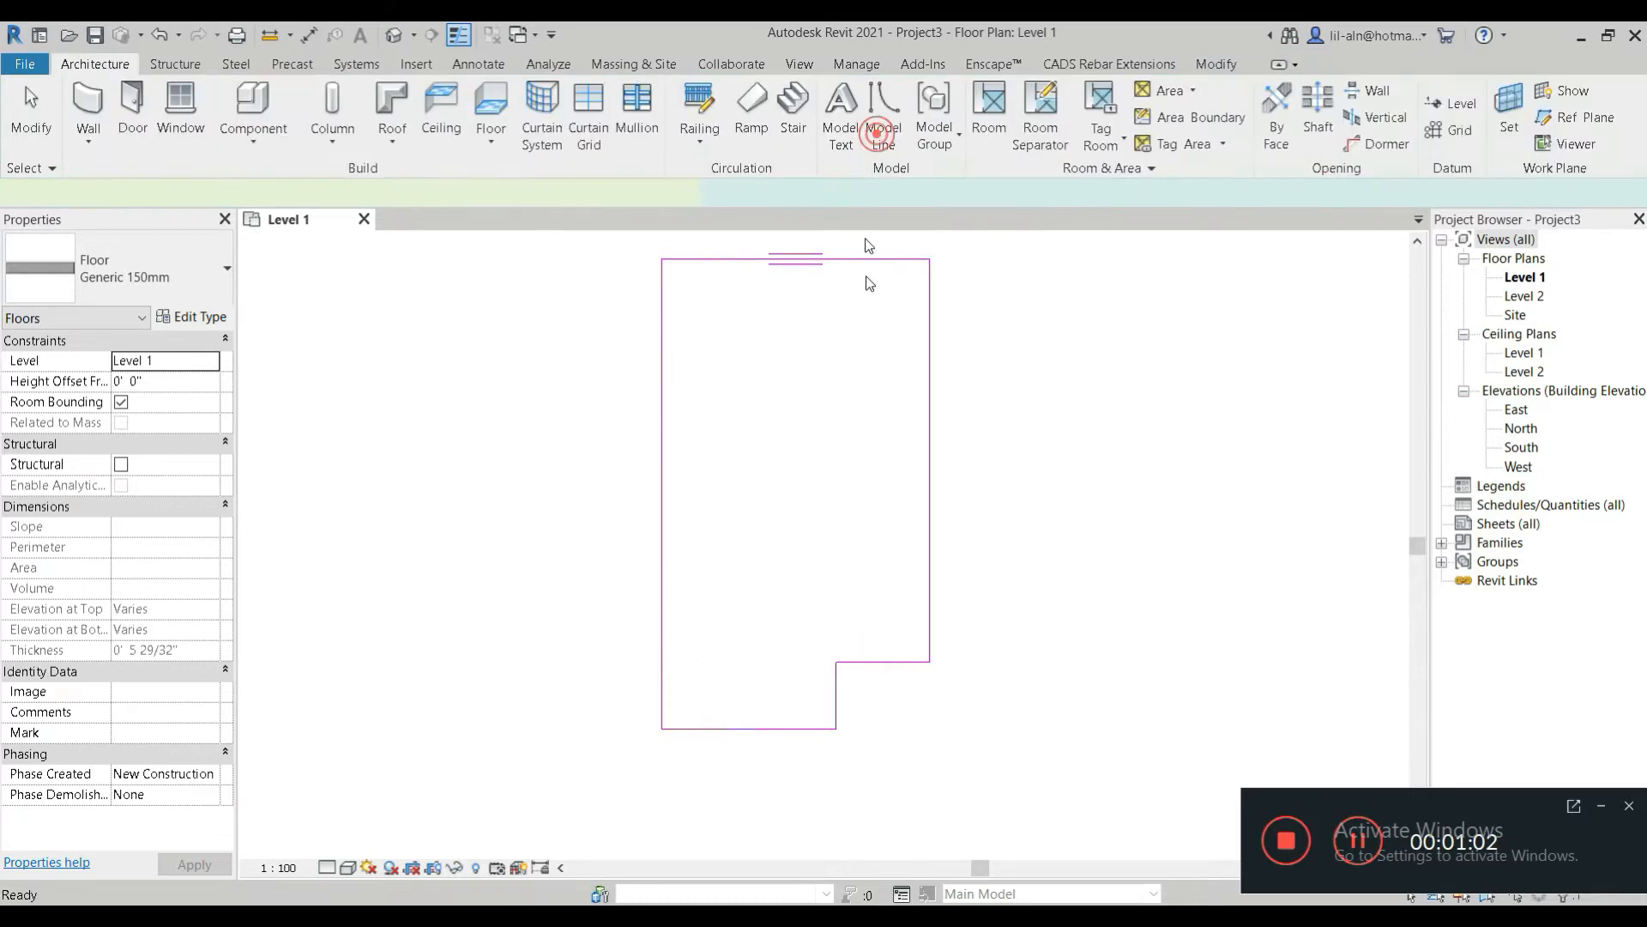
pyautogui.click(472, 489)
# Show the floor in the default 3D view with Fine detail level and a shaded visual style, and orbit around it
pyautogui.click(399, 38)
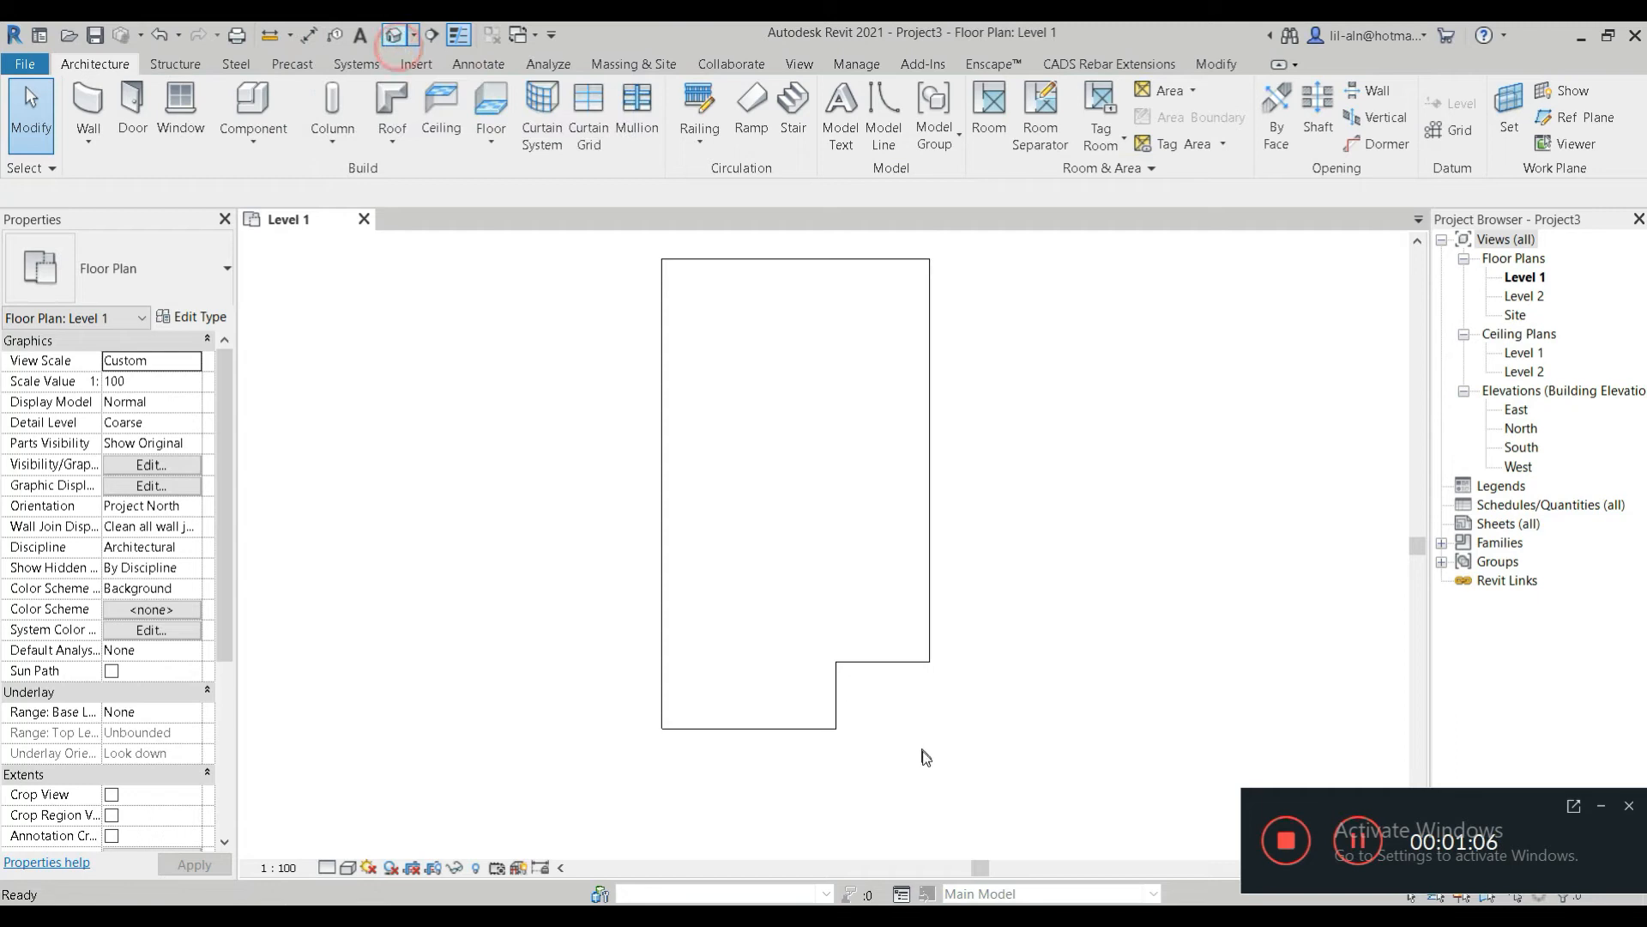
pyautogui.click(1602, 806)
pyautogui.scroll(3, 944, 601)
pyautogui.moveTo(1007, 675); pyautogui.dragTo(927, 676, button='middle')
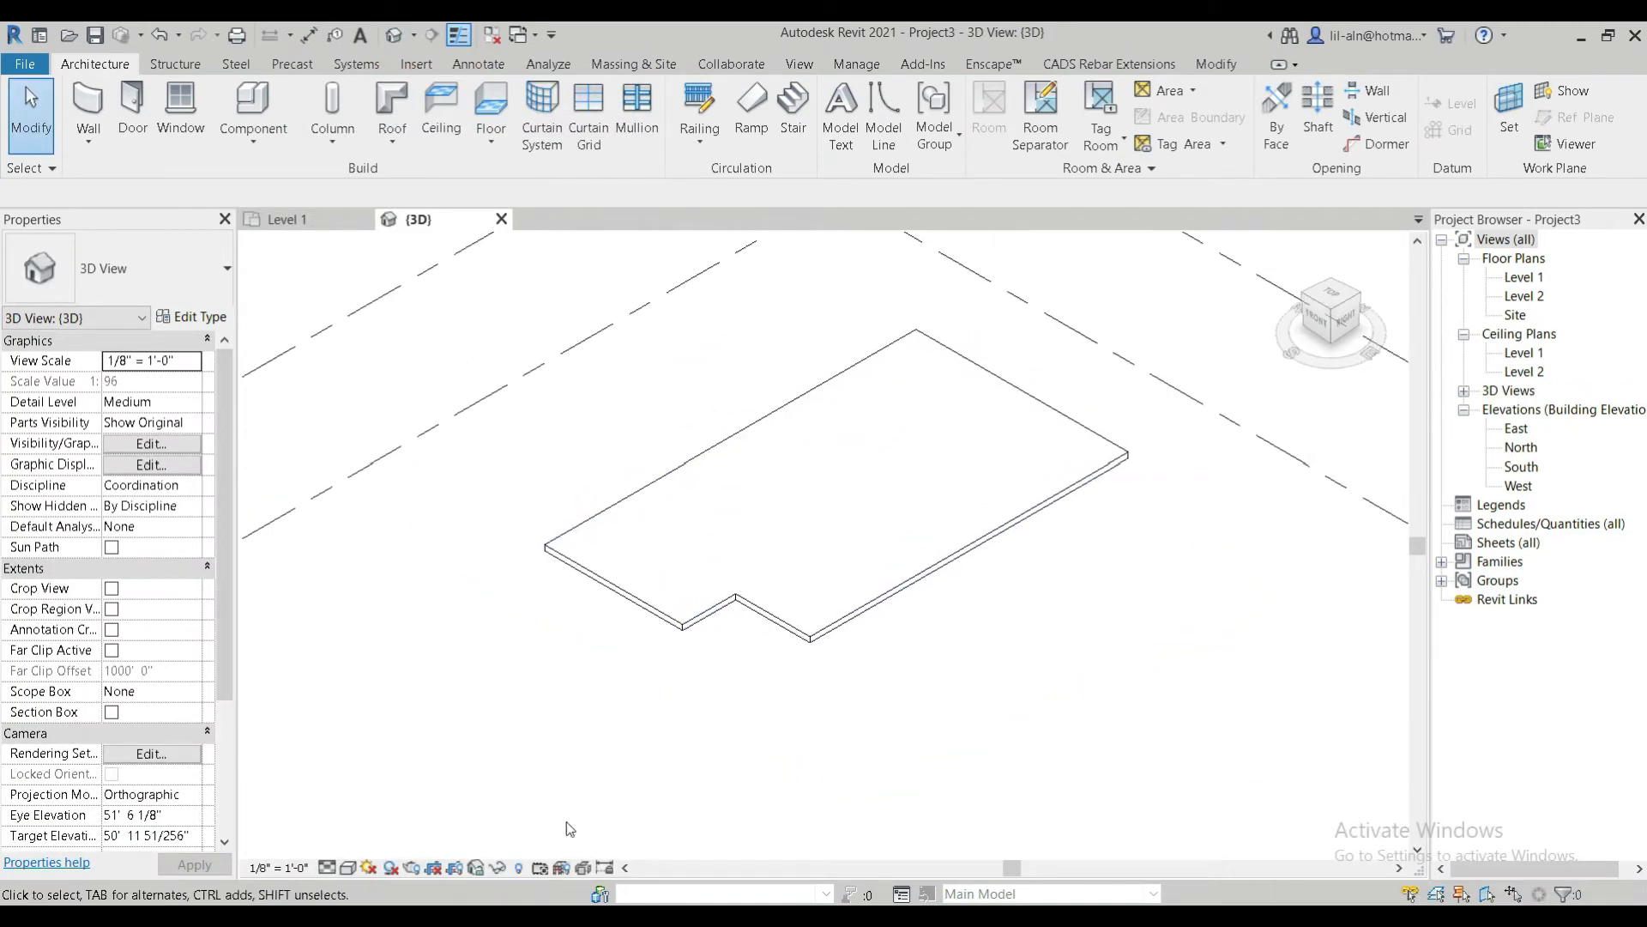
pyautogui.click(349, 868)
pyautogui.click(347, 851)
pyautogui.click(854, 575)
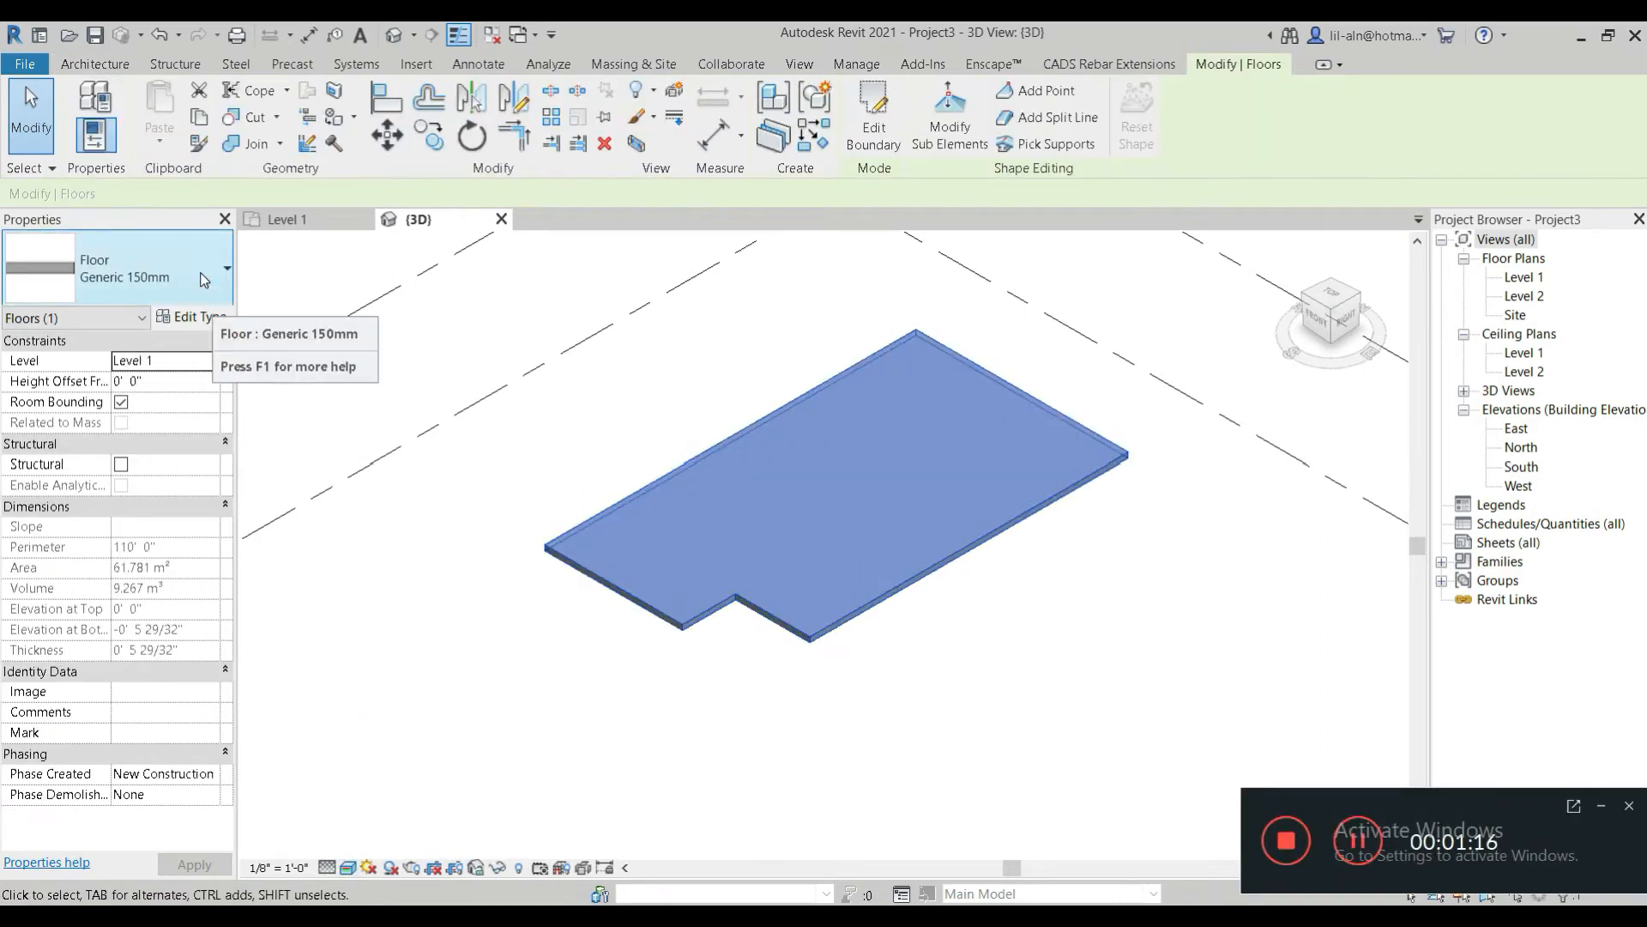
pyautogui.click(719, 676)
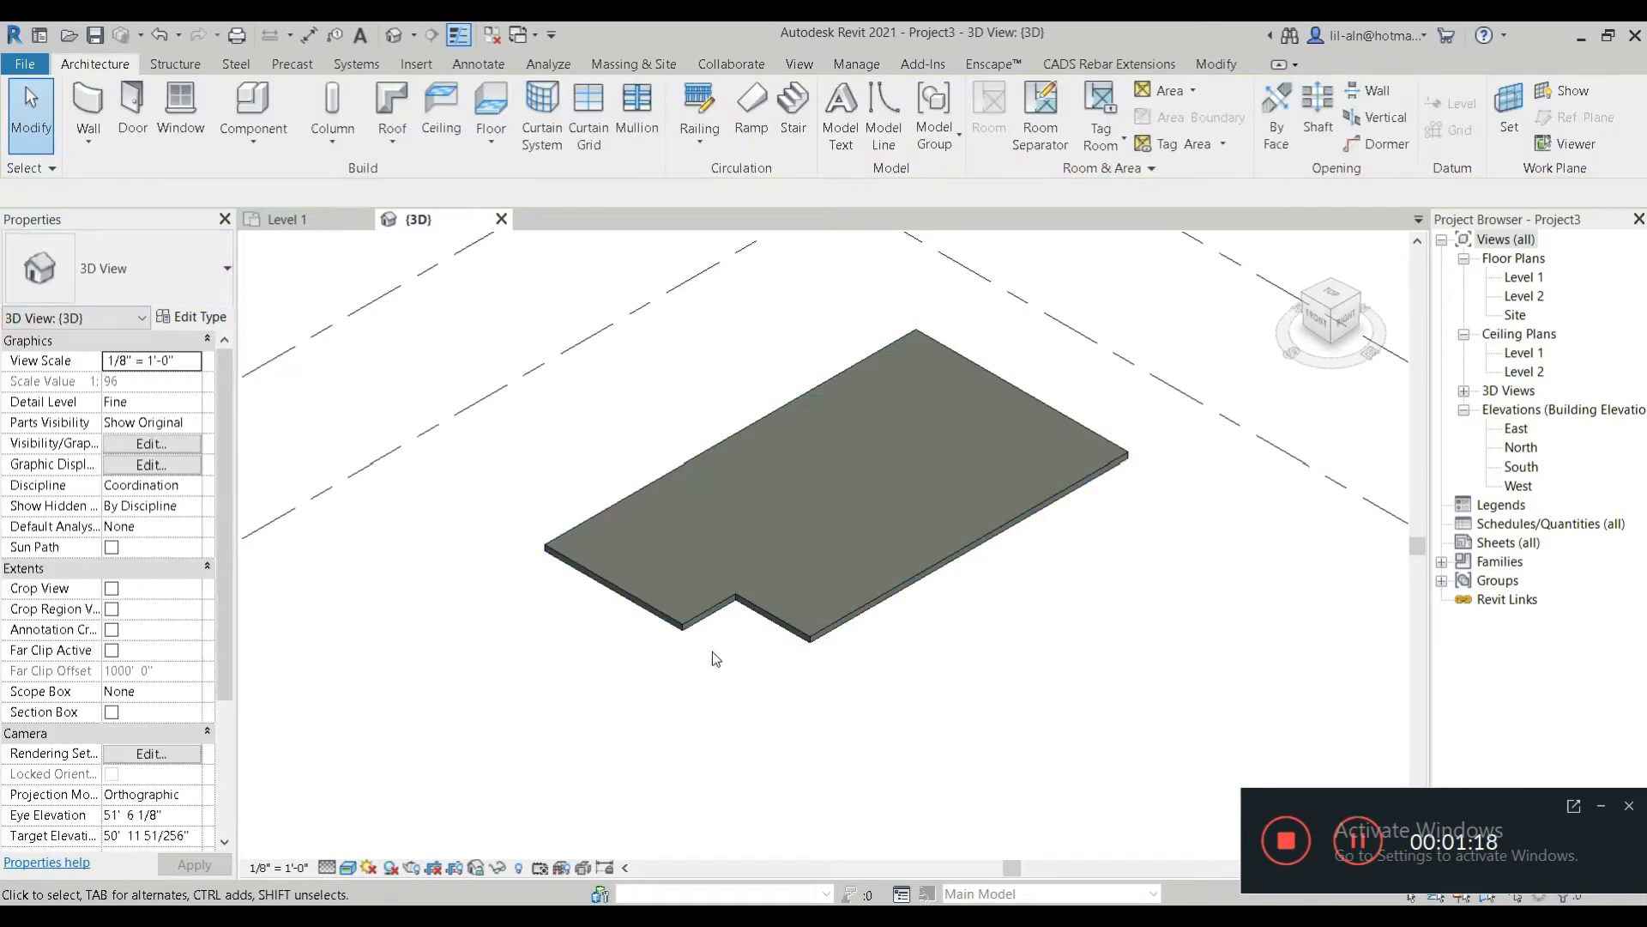
pyautogui.keyDown('shift'); pyautogui.moveTo(713, 647); pyautogui.dragTo(1144, 494, button='middle'); pyautogui.keyUp('shift')
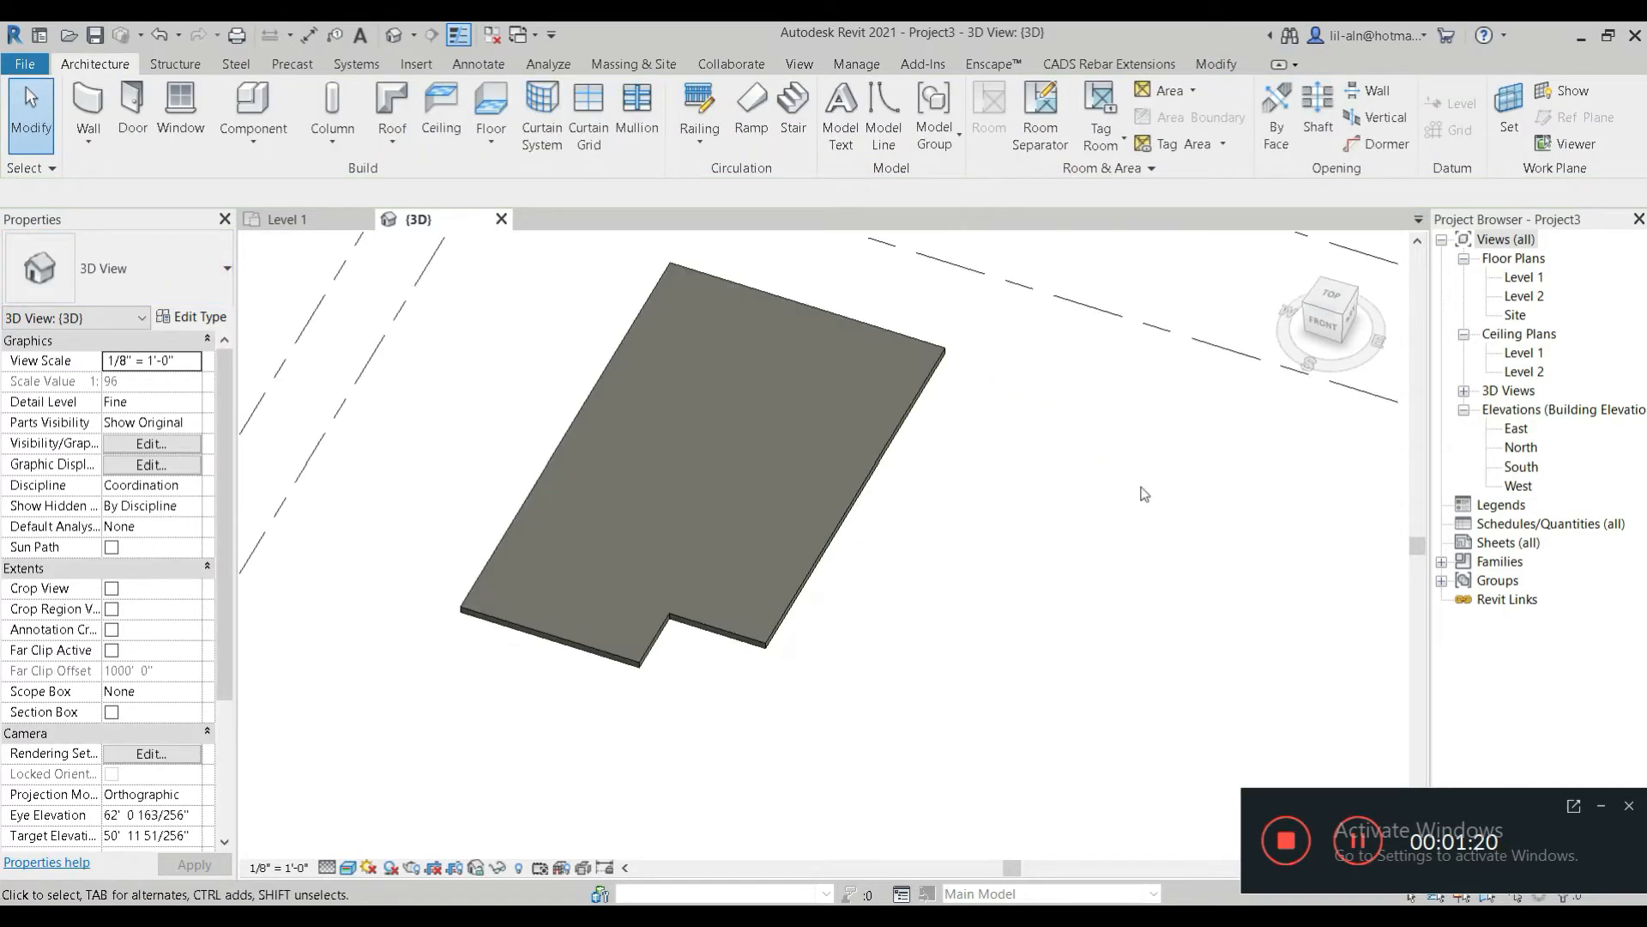
# Return to the Level 1 floor plan and start a wall of type Generic - 90mm Brick
pyautogui.doubleClick(1547, 281)
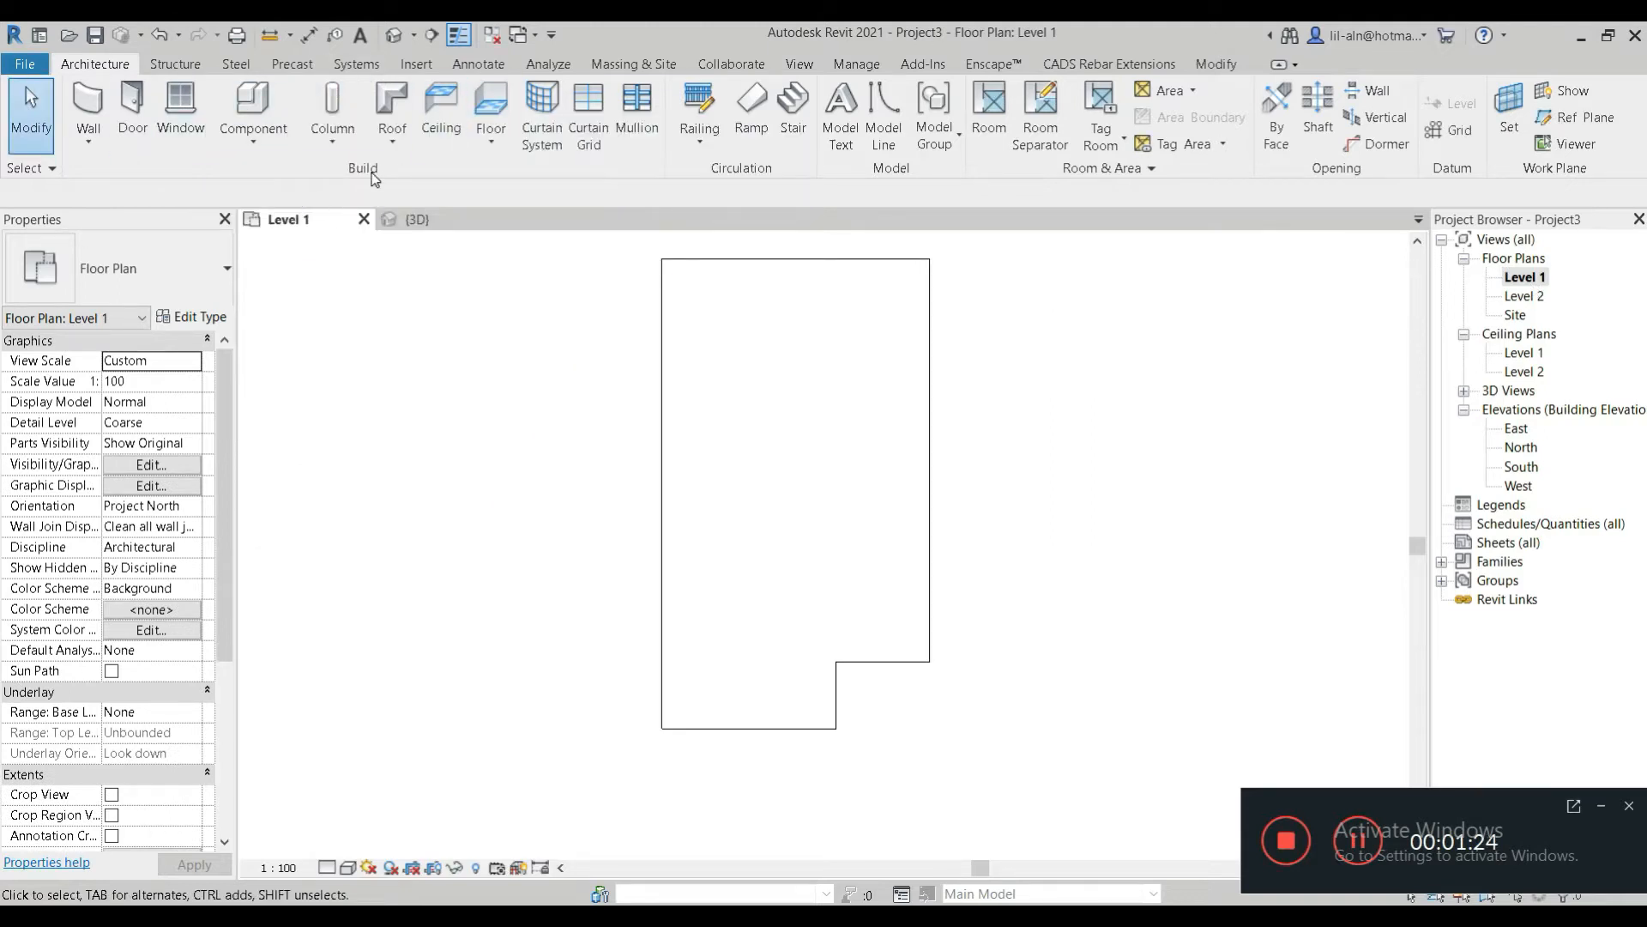
pyautogui.click(90, 104)
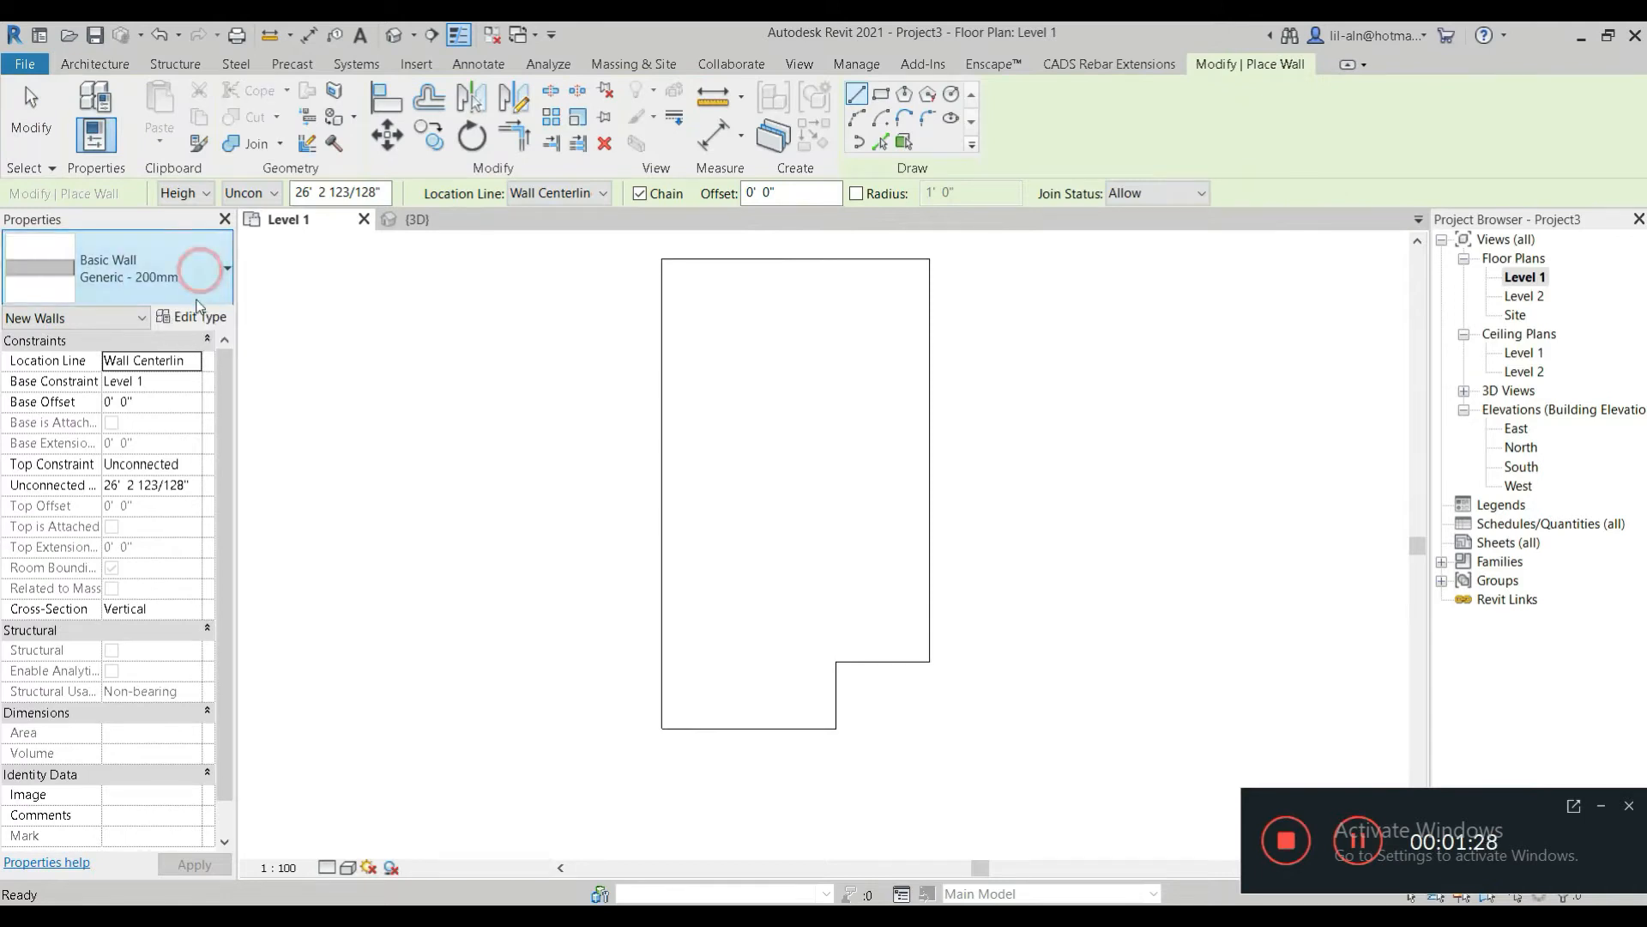
pyautogui.click(150, 274)
pyautogui.scroll(5, 163, 583)
pyautogui.scroll(-2, 169, 591)
pyautogui.scroll(-2, 169, 591)
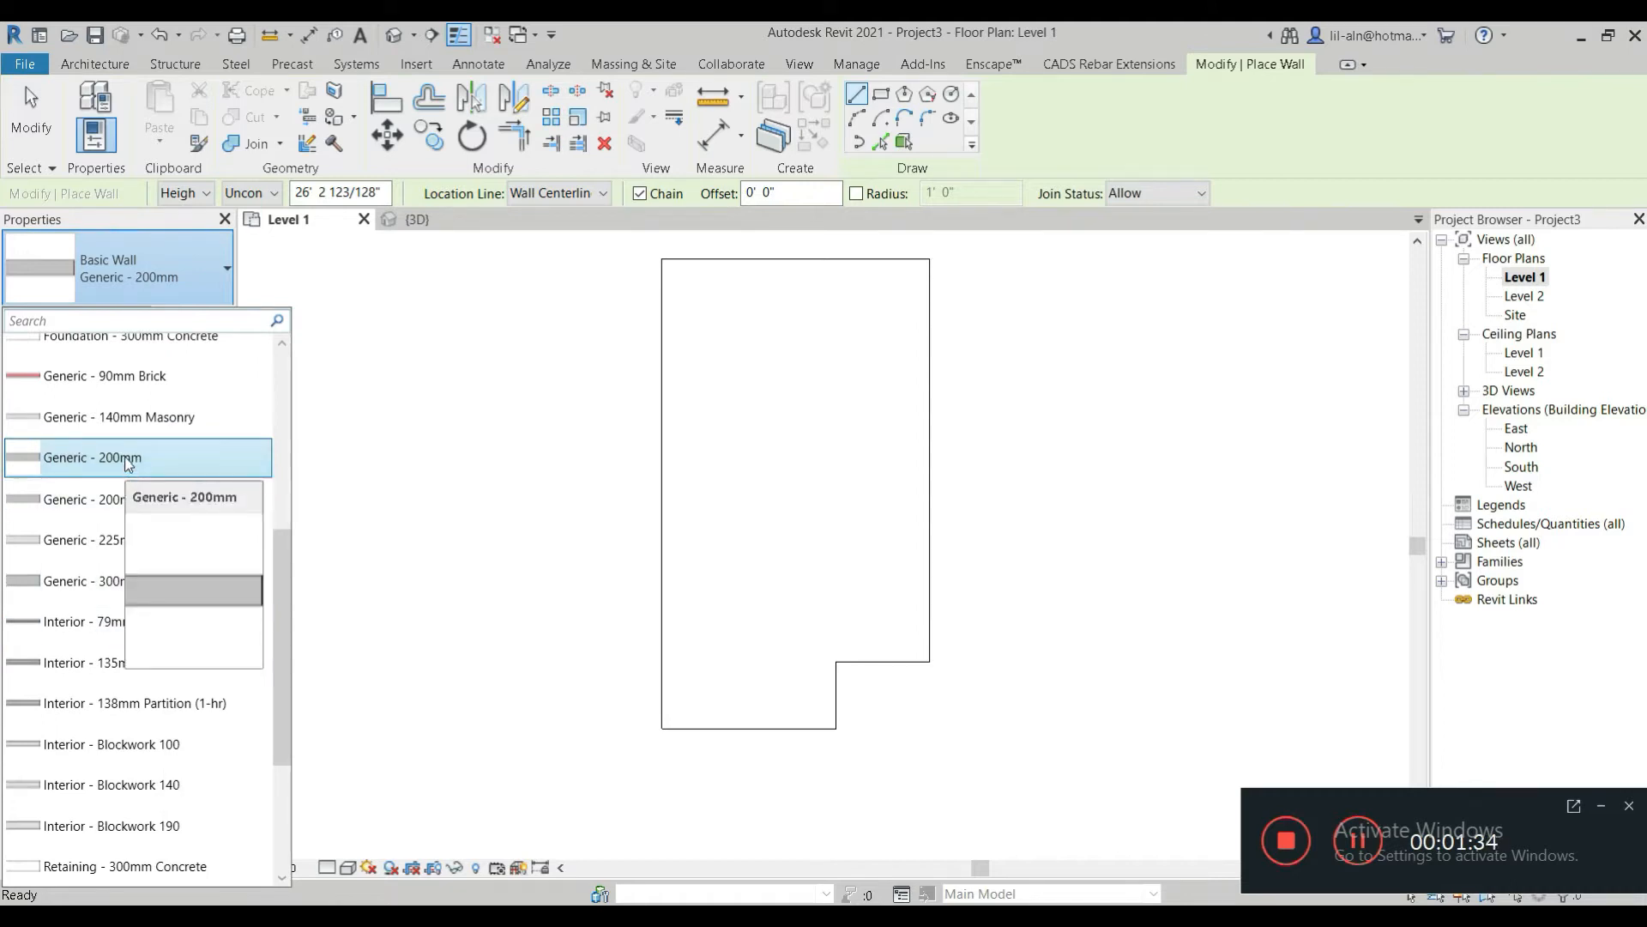
pyautogui.click(137, 375)
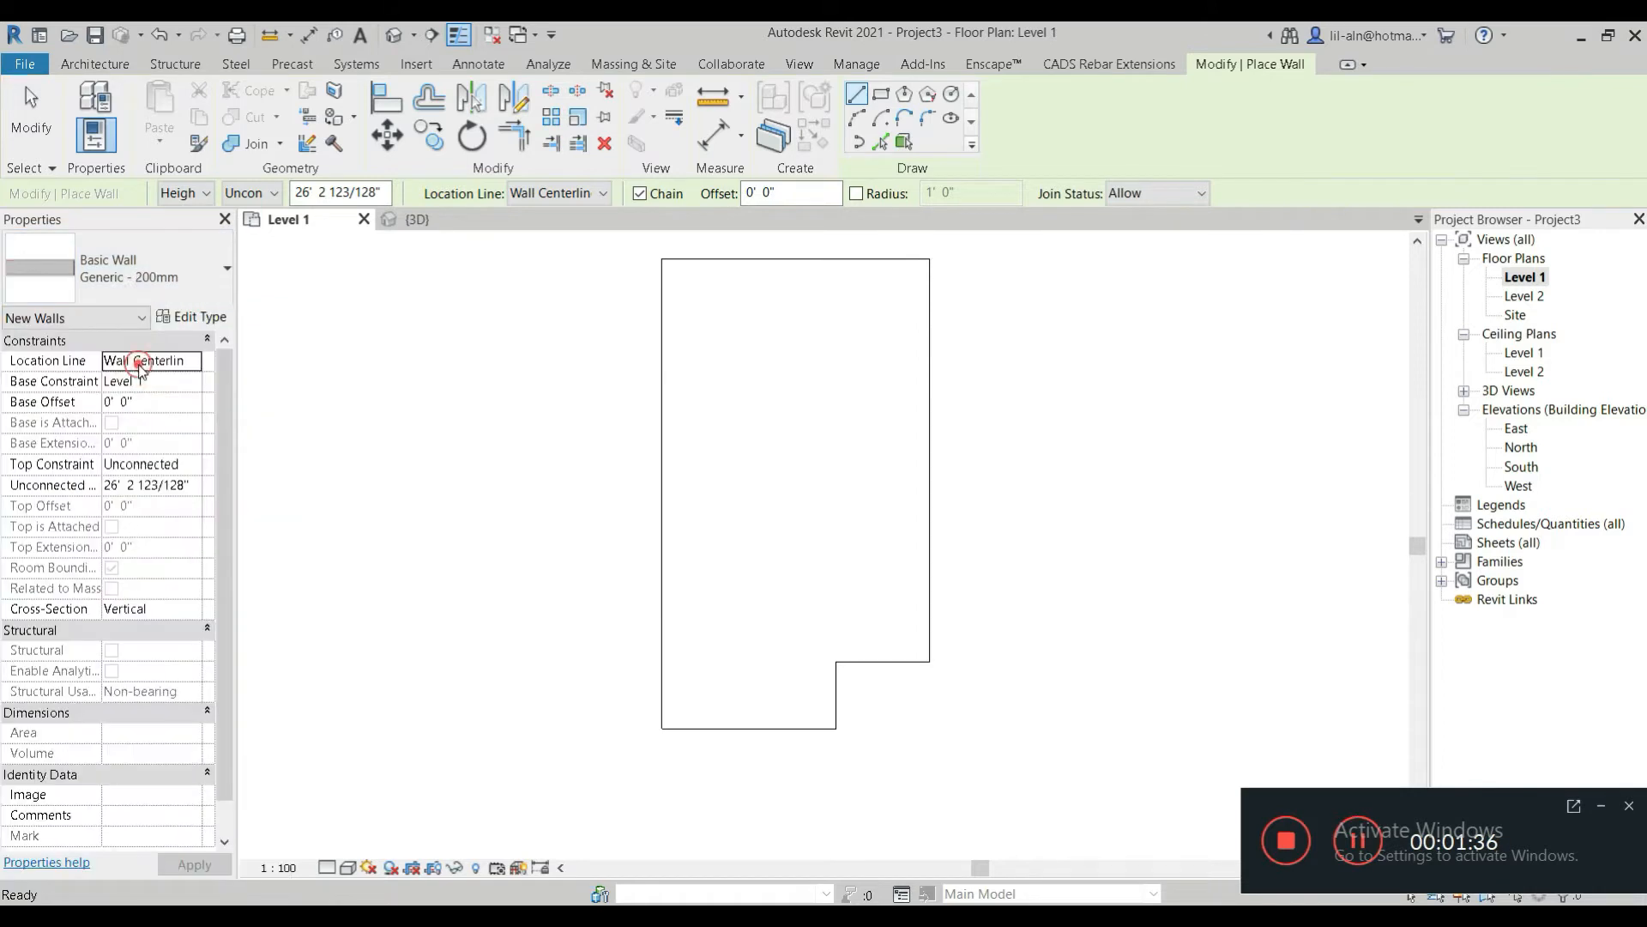
# Duplicate the brick wall type under the name 9" wall brick
pyautogui.click(192, 324)
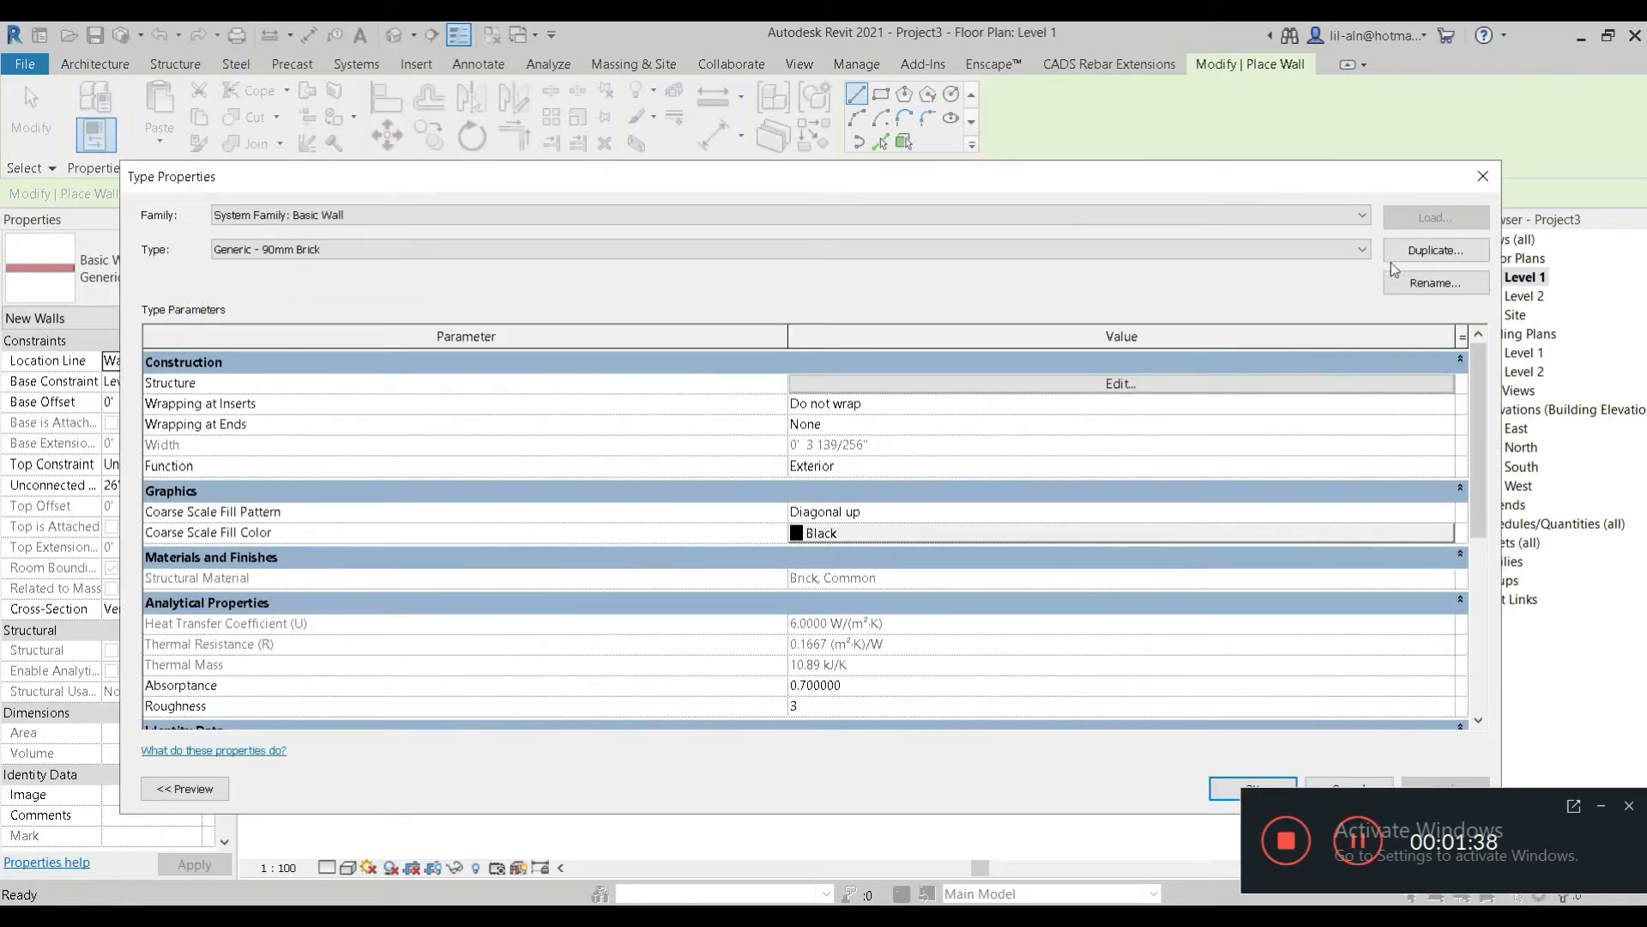
pyautogui.click(1397, 256)
pyautogui.write('9" wall brick')
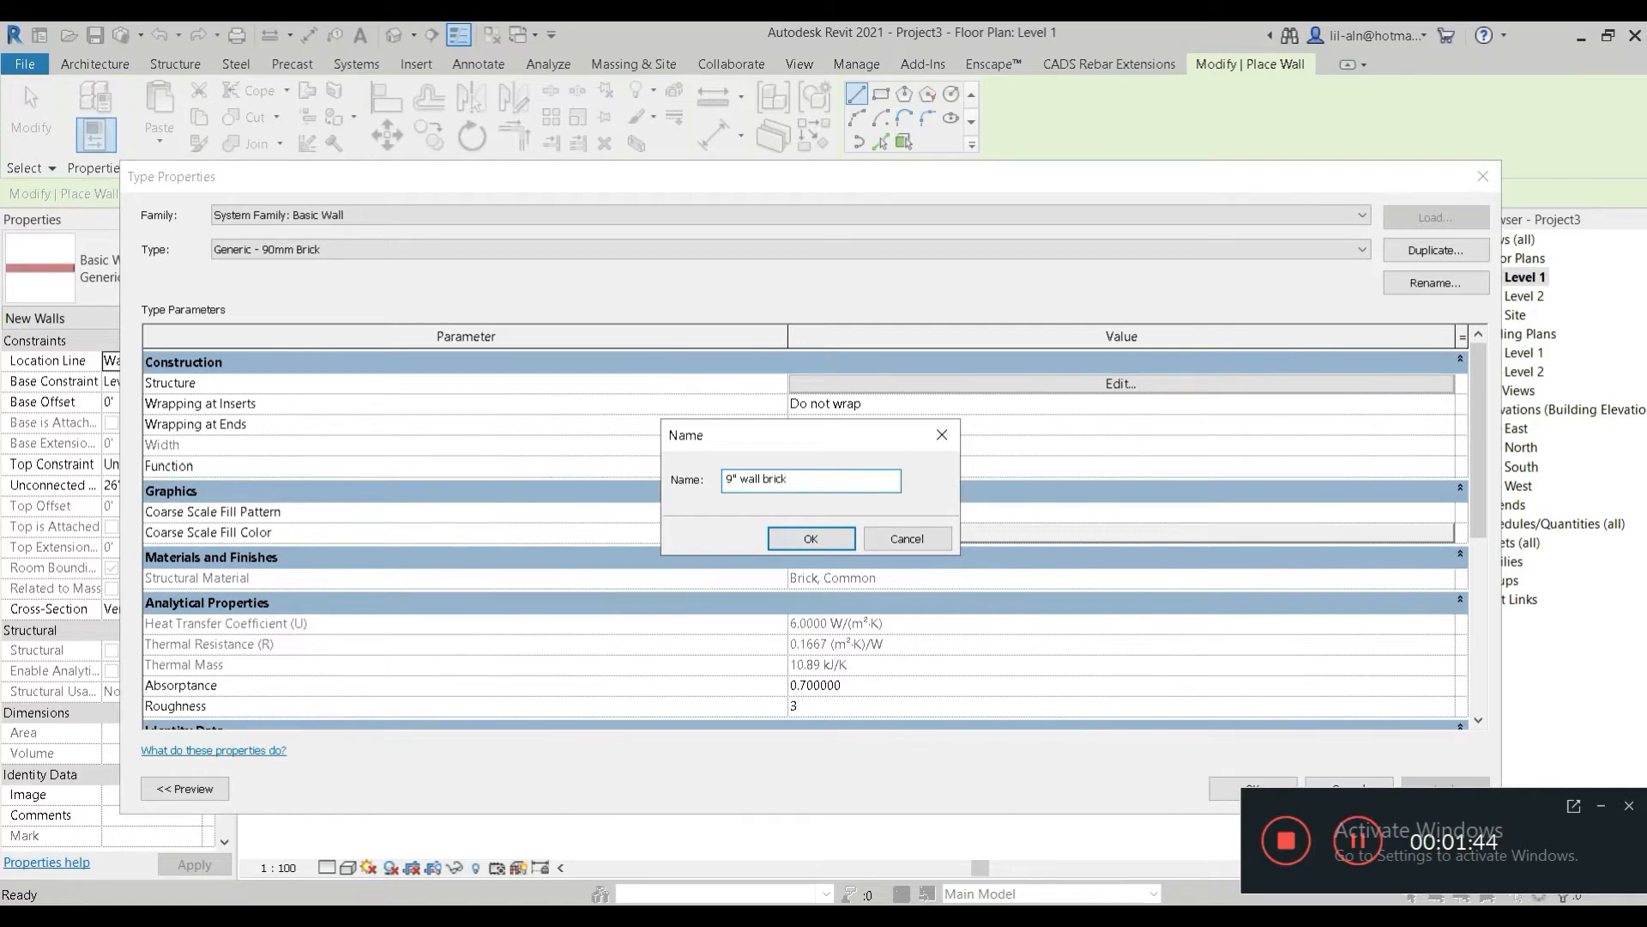
pyautogui.press('Return')
# Set the thickness of the new wall type's Brick, Common structure layer to 9" and accept the type properties
pyautogui.click(915, 382)
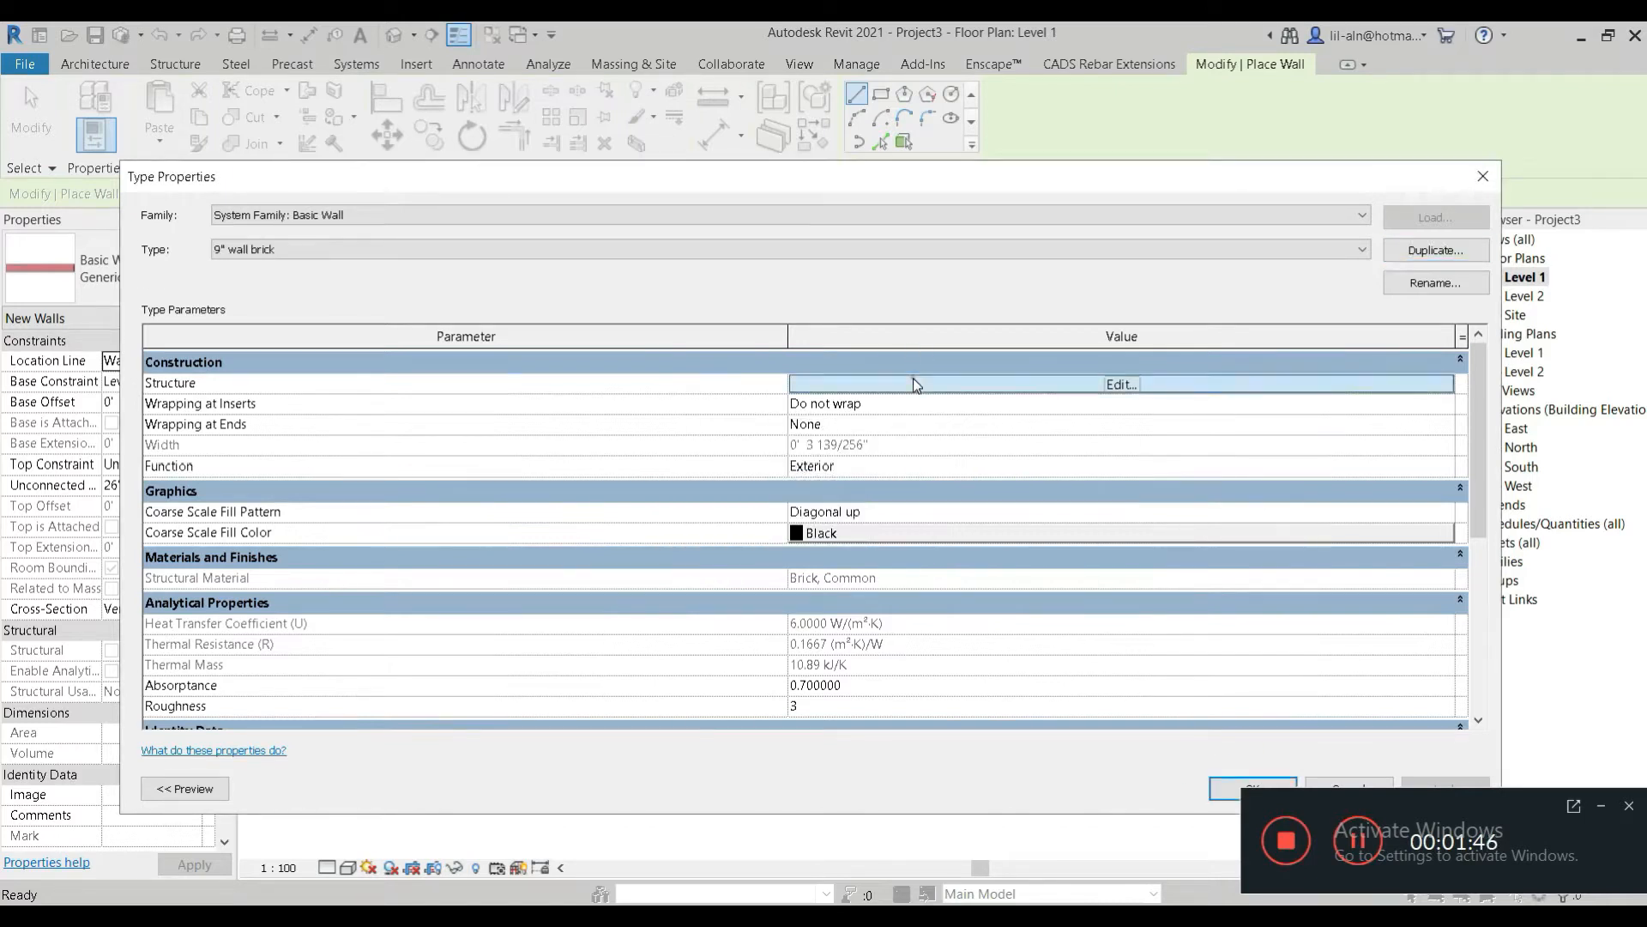
pyautogui.click(897, 378)
pyautogui.write('9"')
pyautogui.press('Tab')
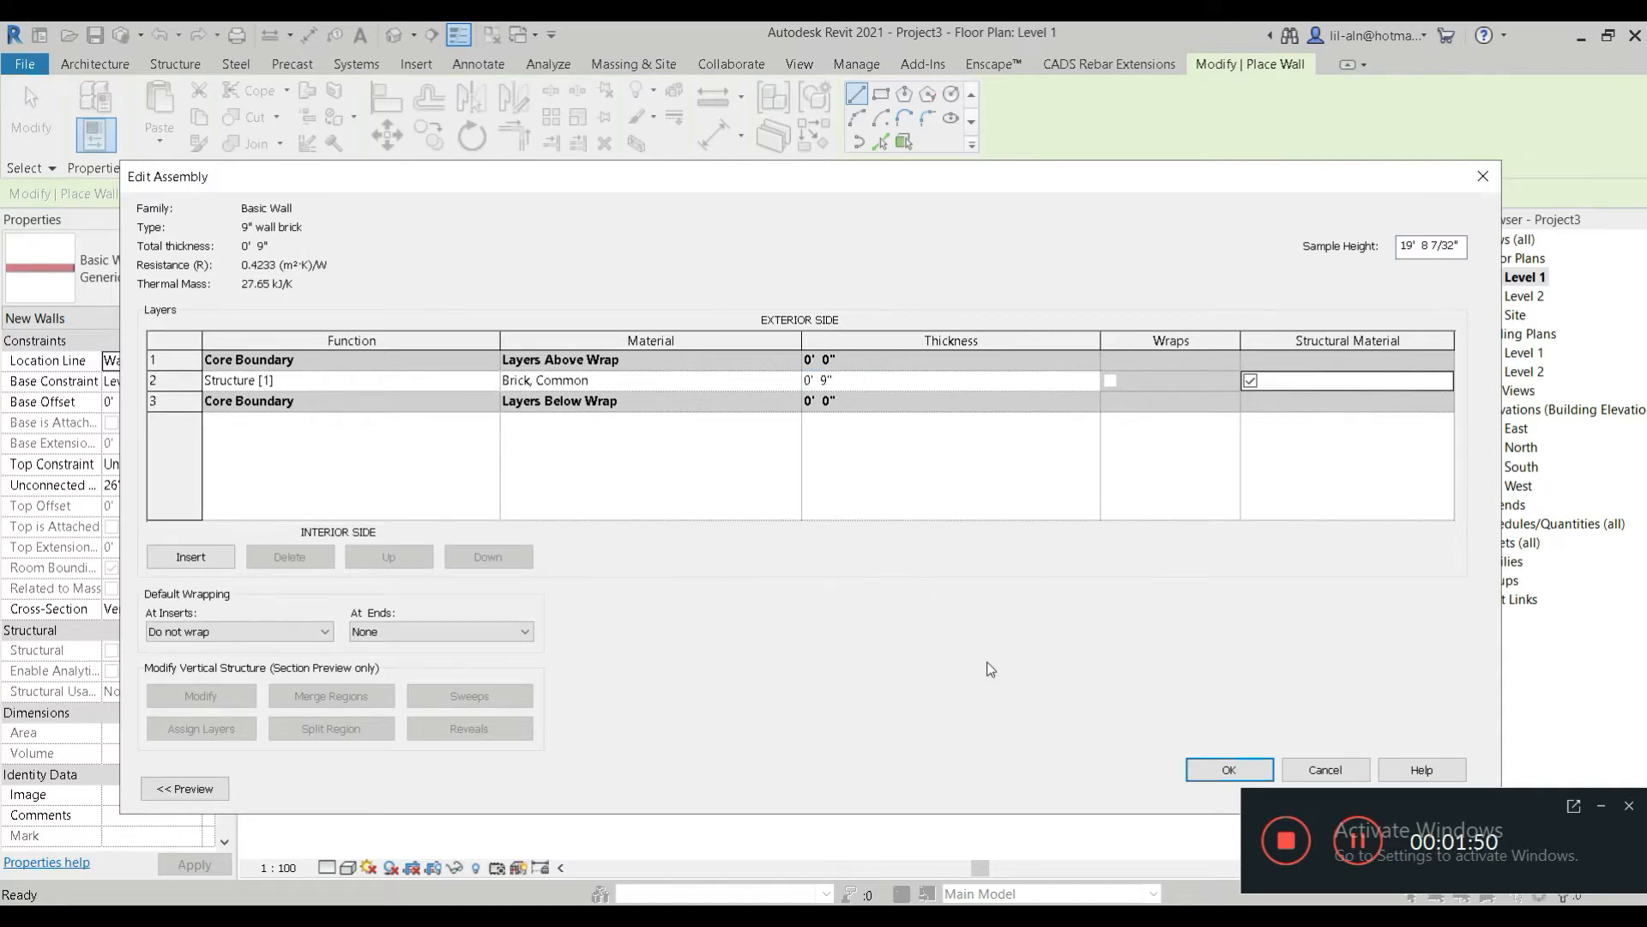
pyautogui.click(1231, 770)
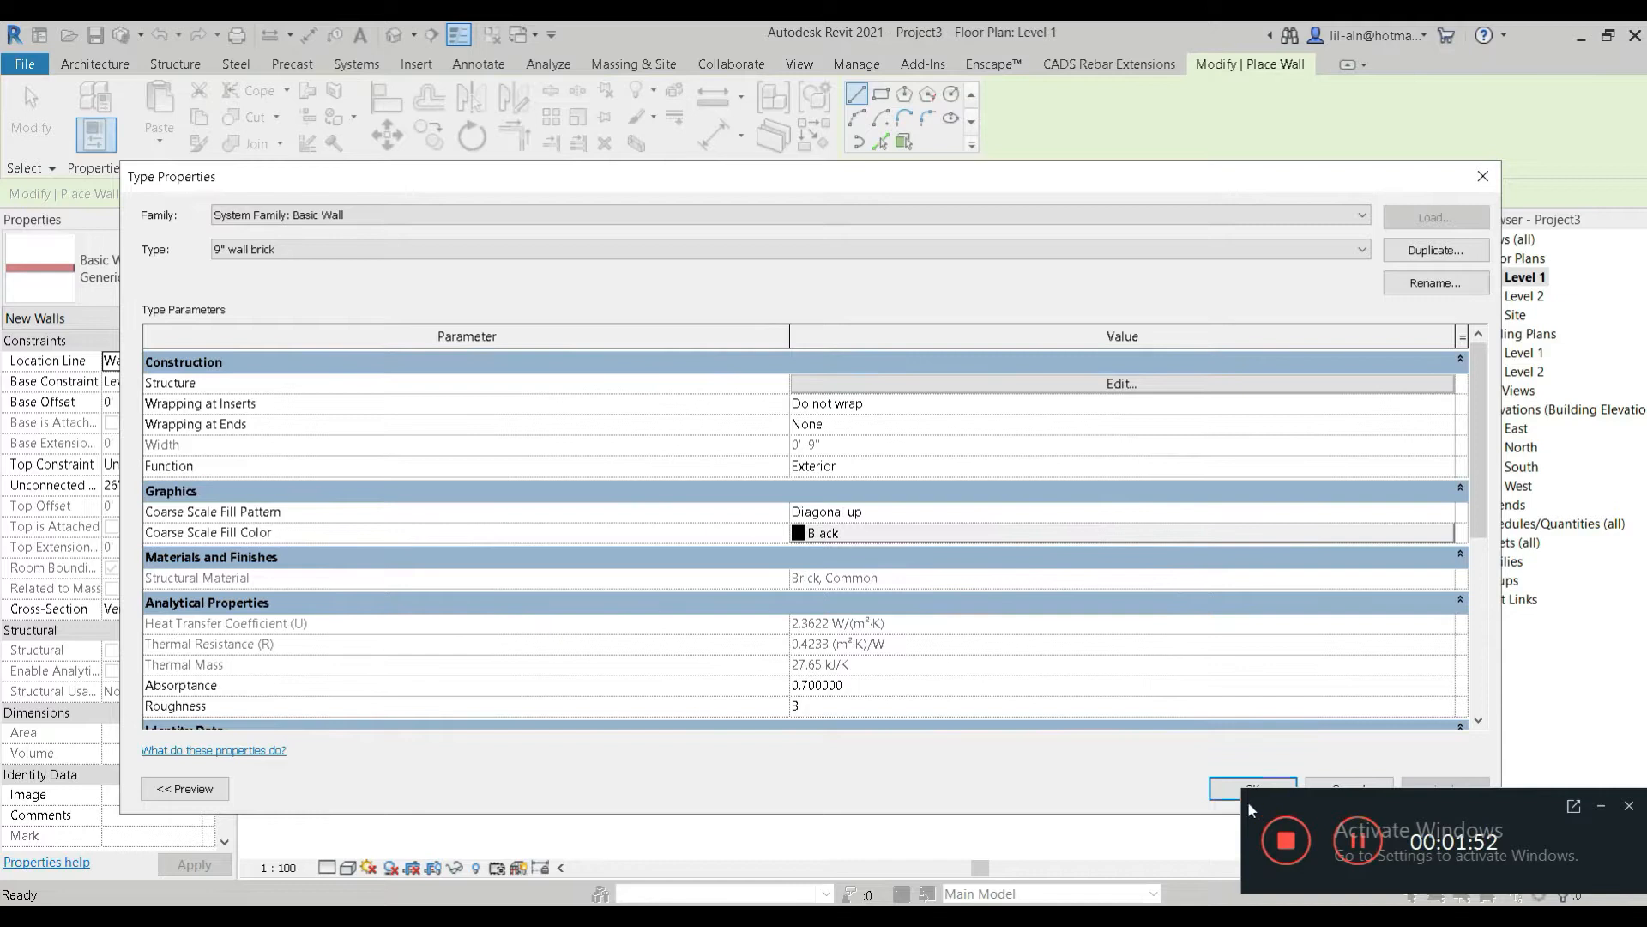
pyautogui.click(1221, 794)
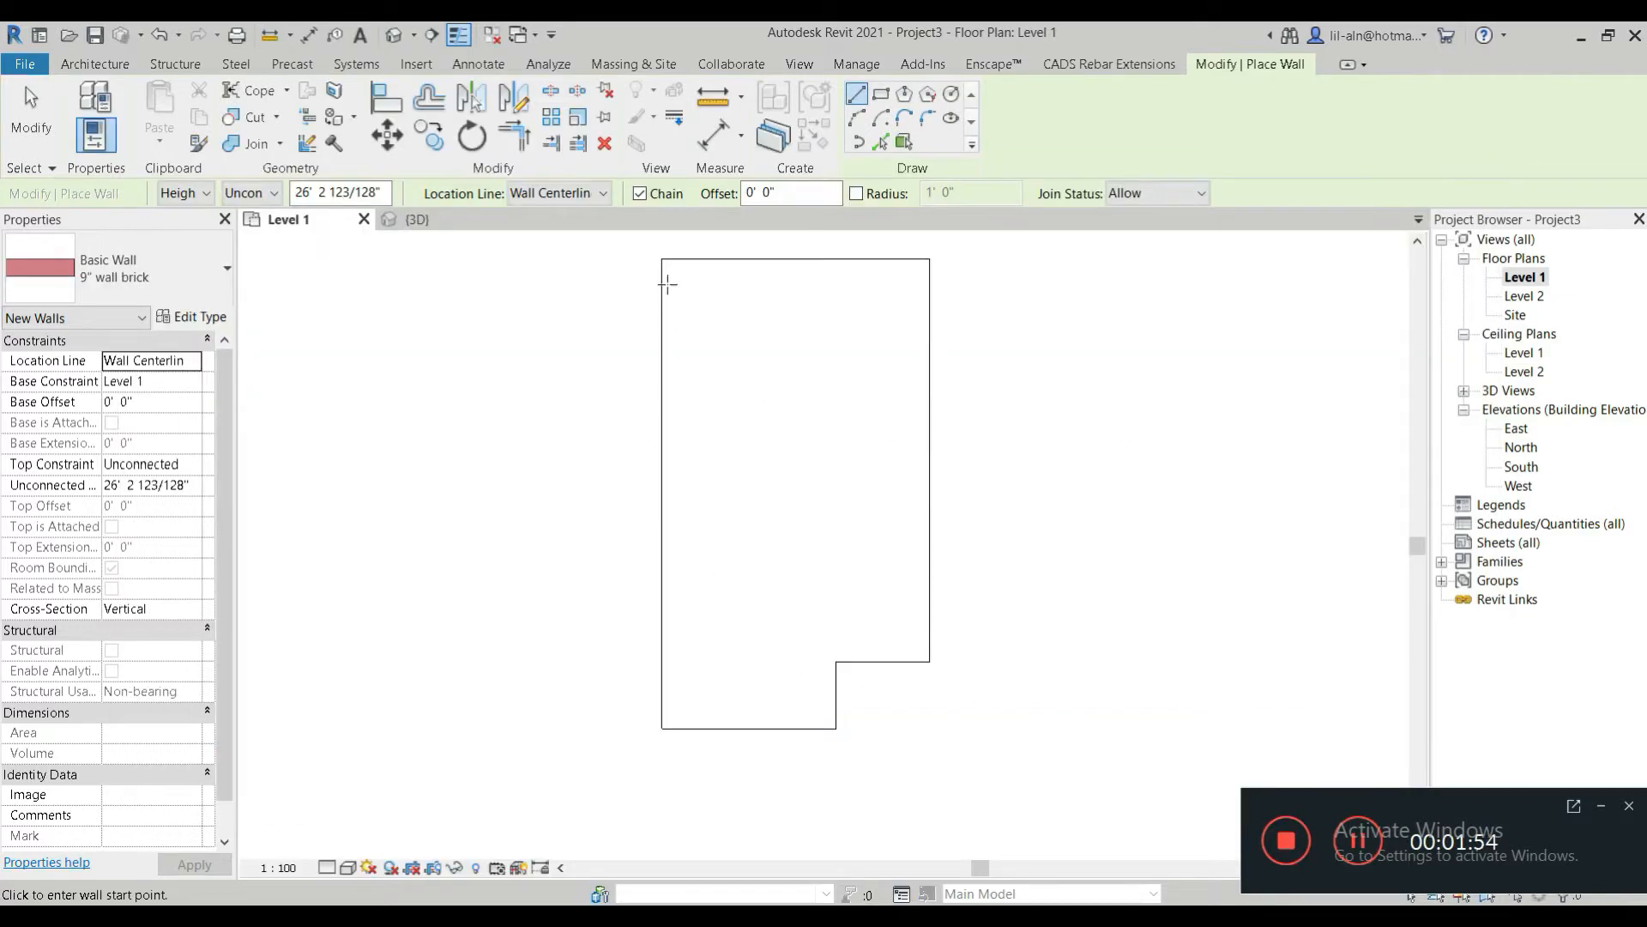
# Set the new walls to a height of Level 2 with the location line at Finish Face: Exterior
pyautogui.click(662, 258)
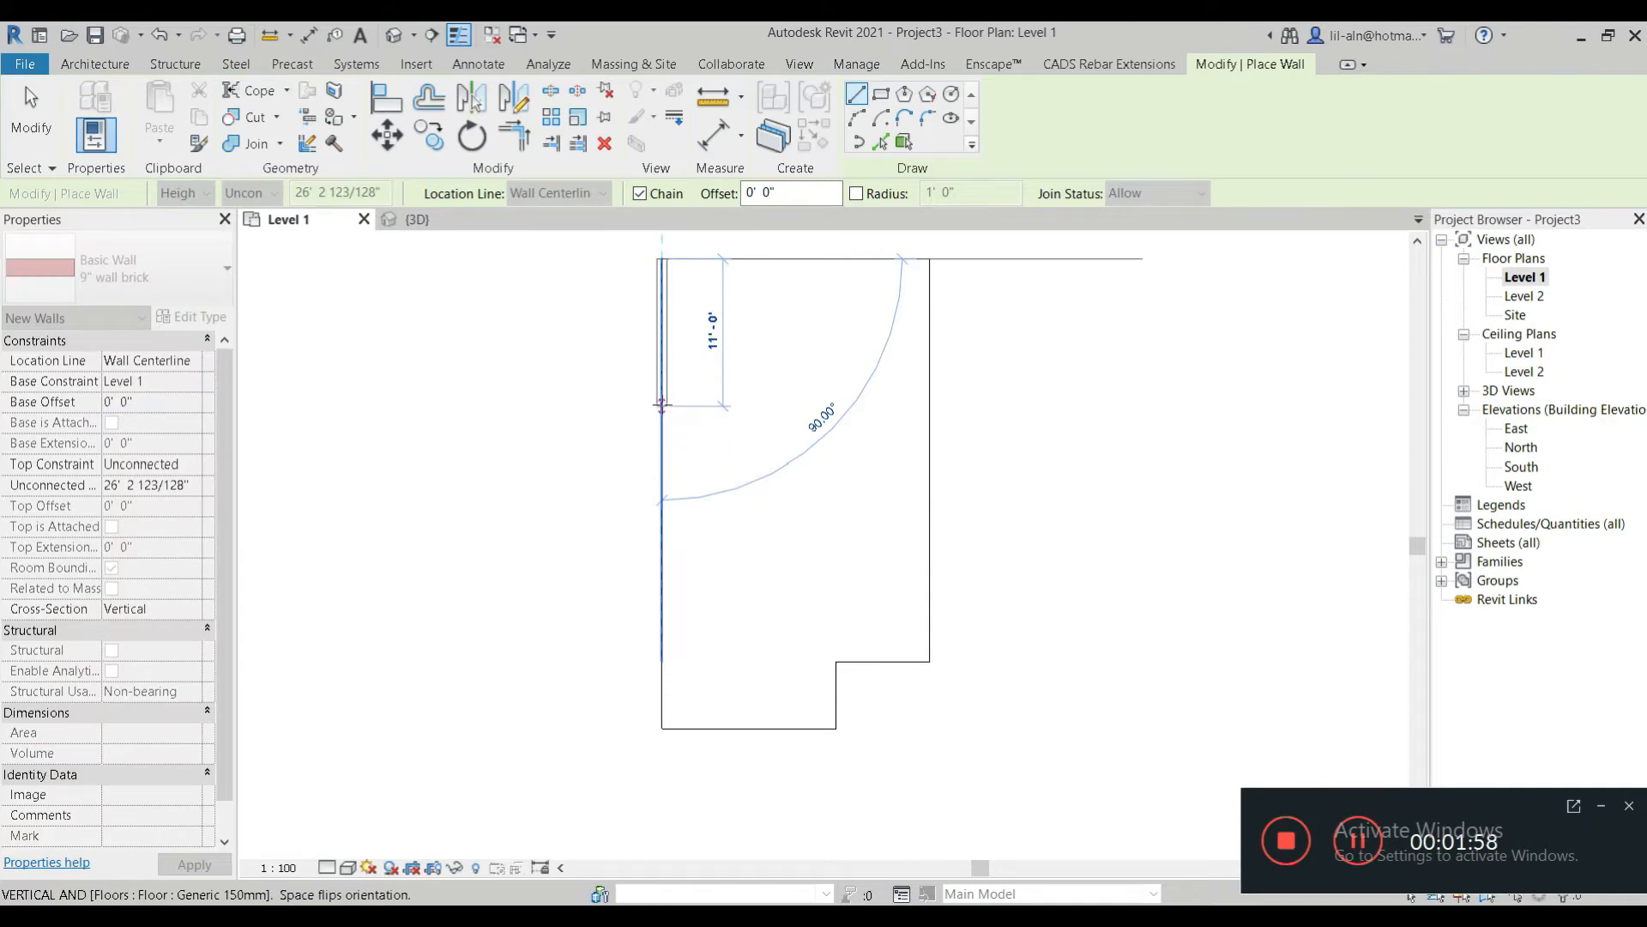
pyautogui.press('Escape')
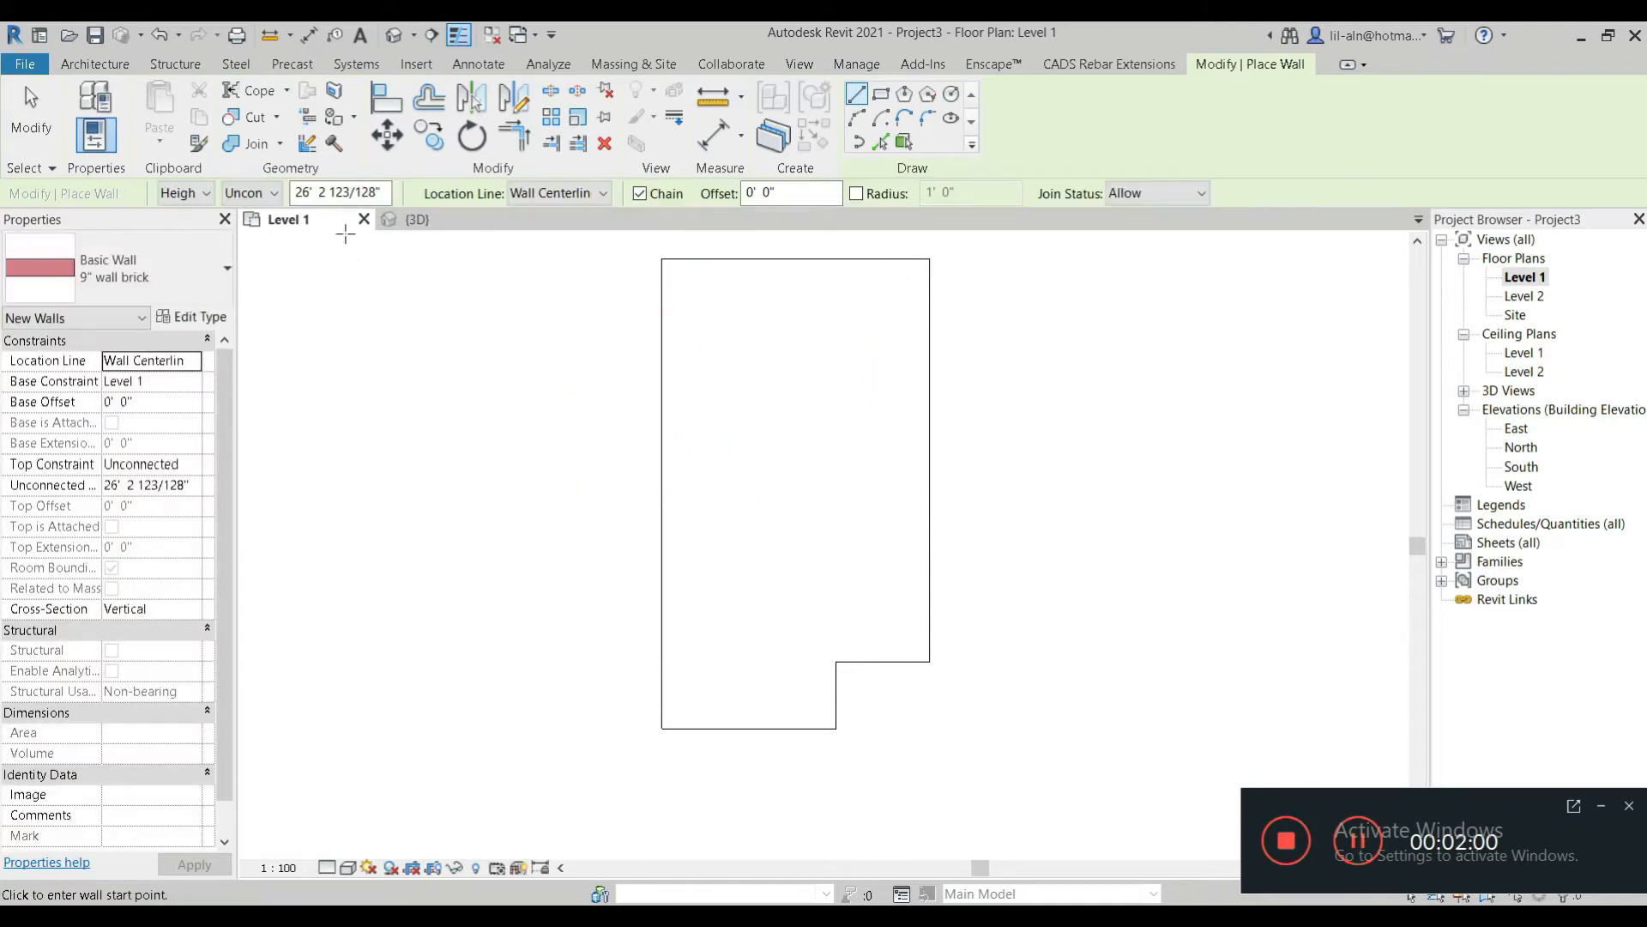
pyautogui.click(253, 193)
pyautogui.click(254, 232)
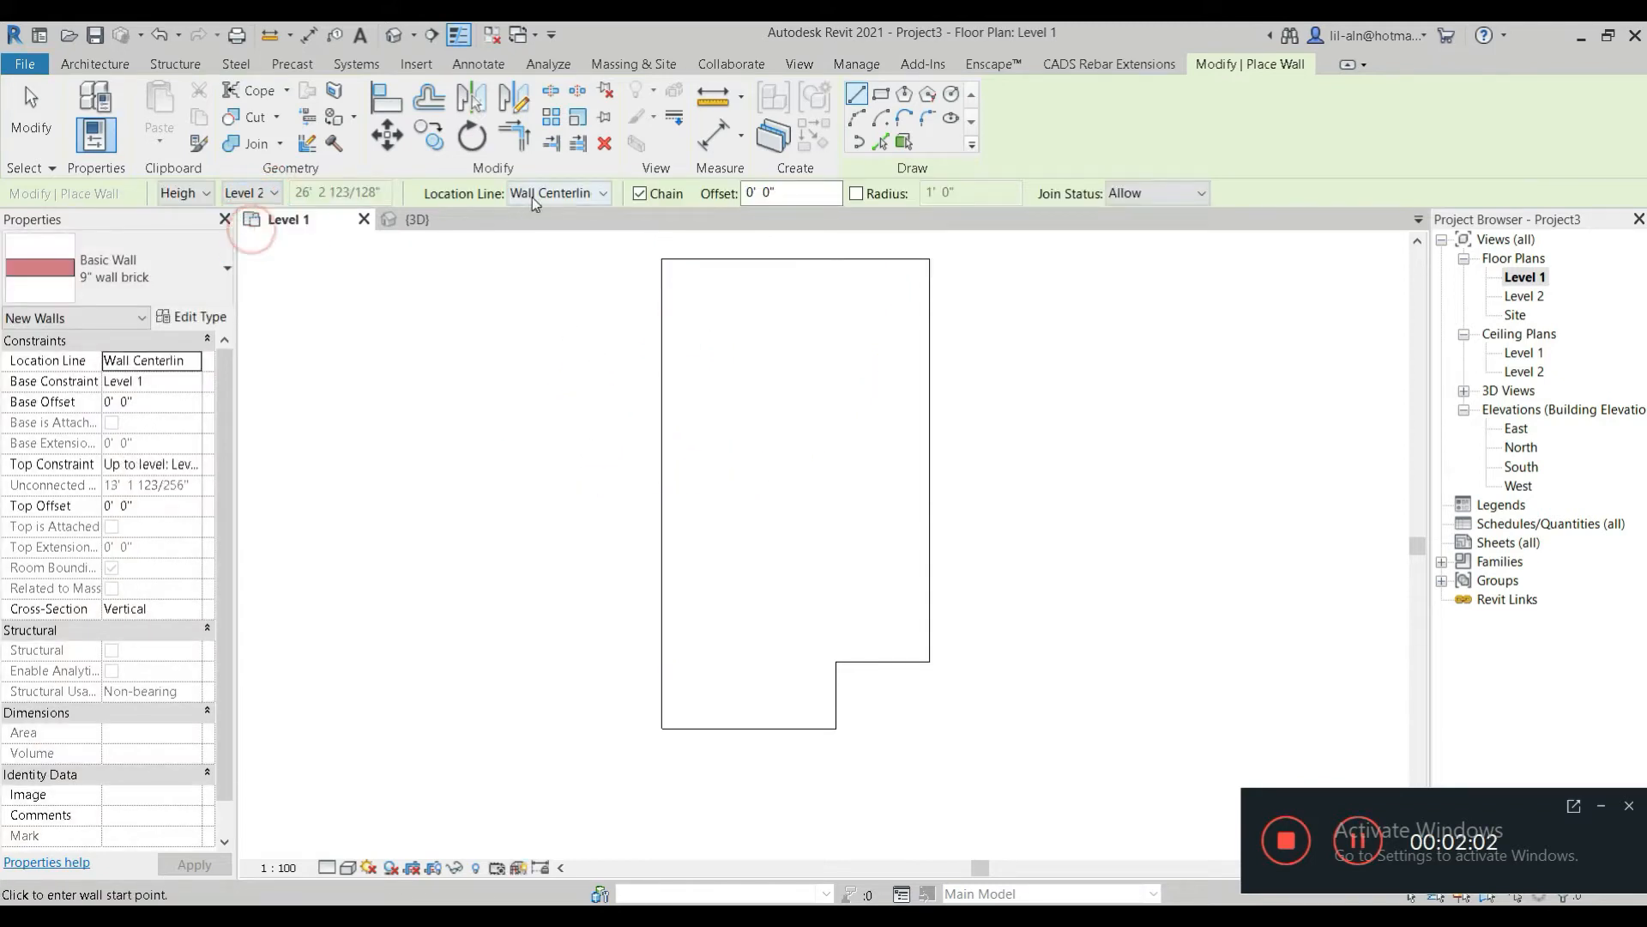
pyautogui.click(558, 193)
pyautogui.click(567, 249)
# Draw four 9" brick walls around the main rectangle of the floor, leaving the lower projection outside
pyautogui.click(661, 259)
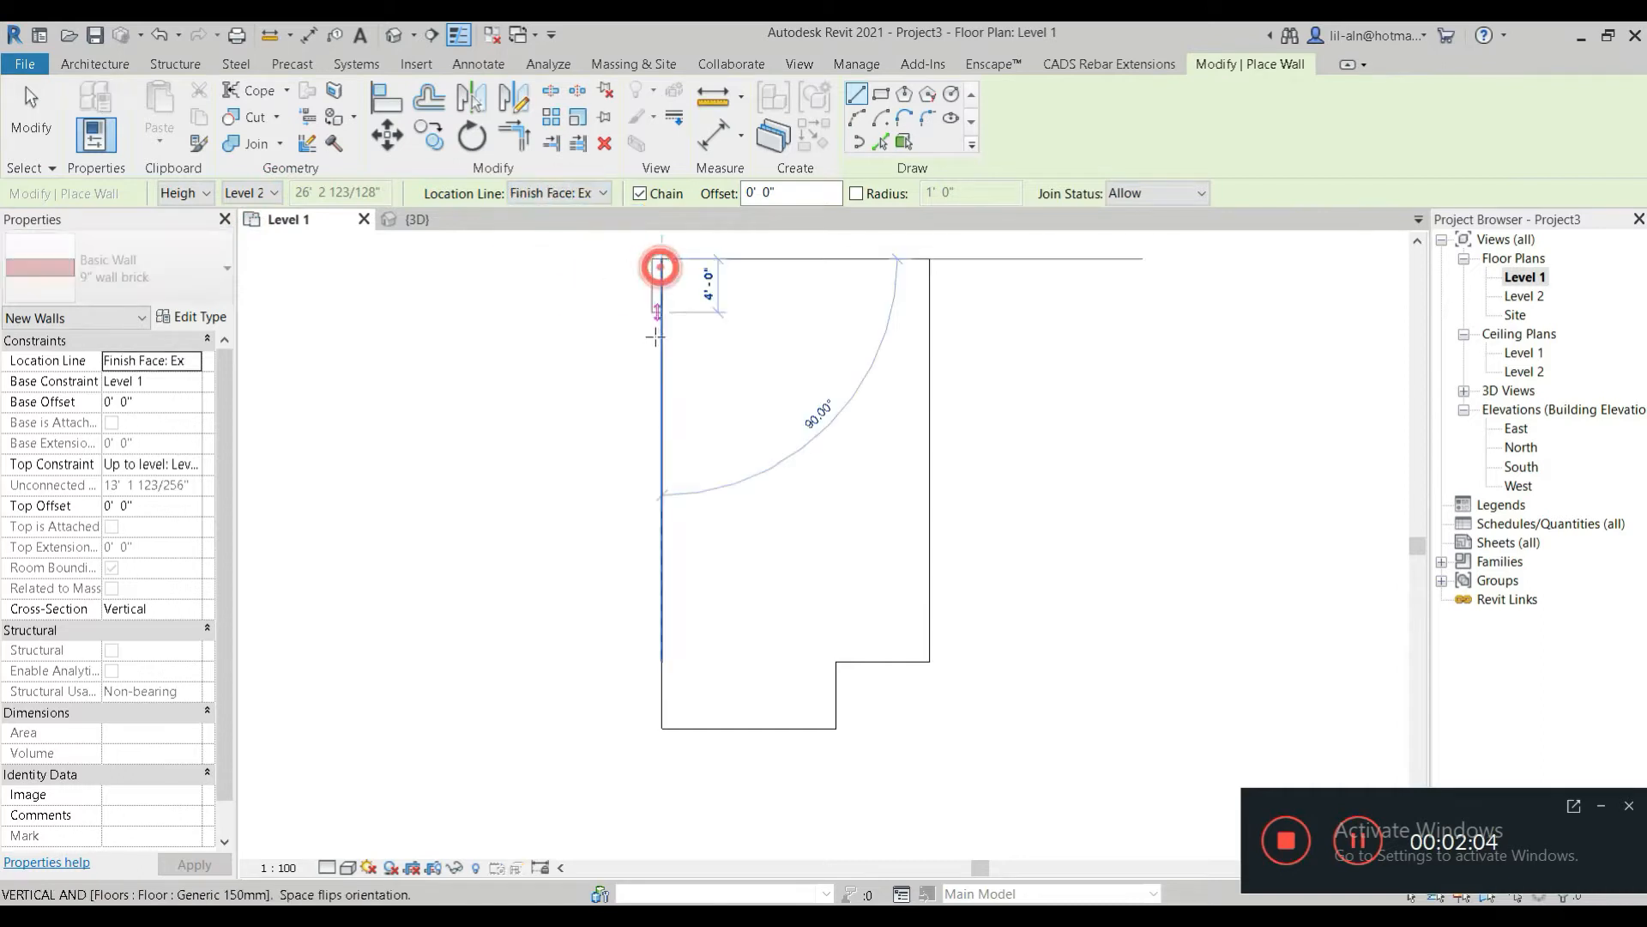
pyautogui.click(661, 661)
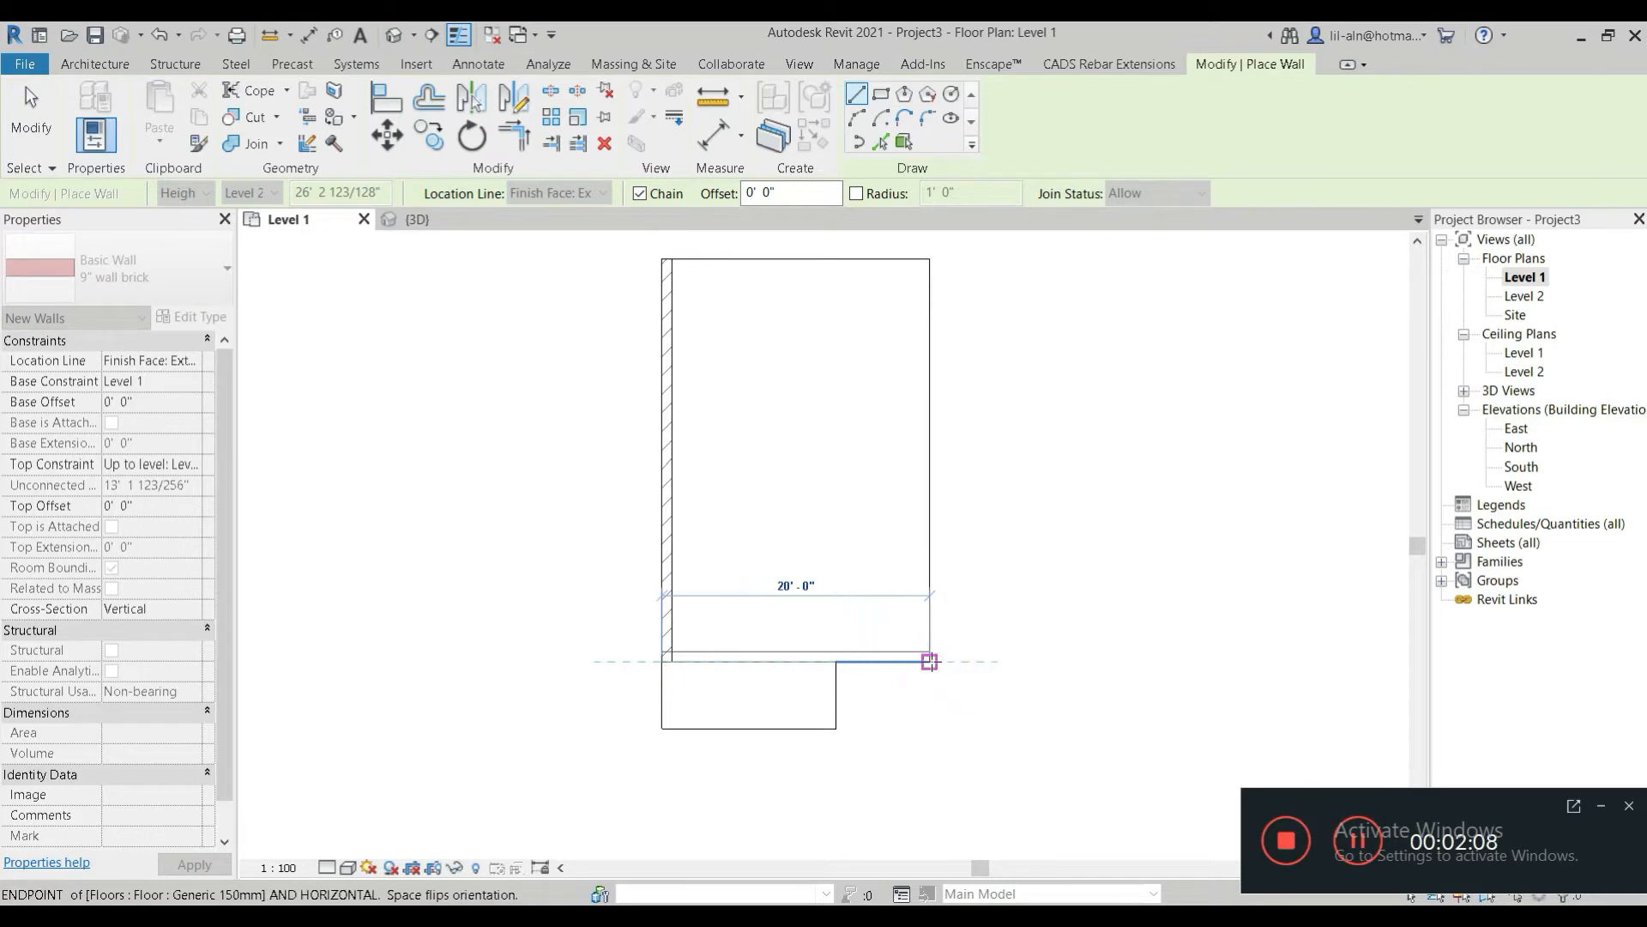
pyautogui.click(931, 660)
pyautogui.click(929, 259)
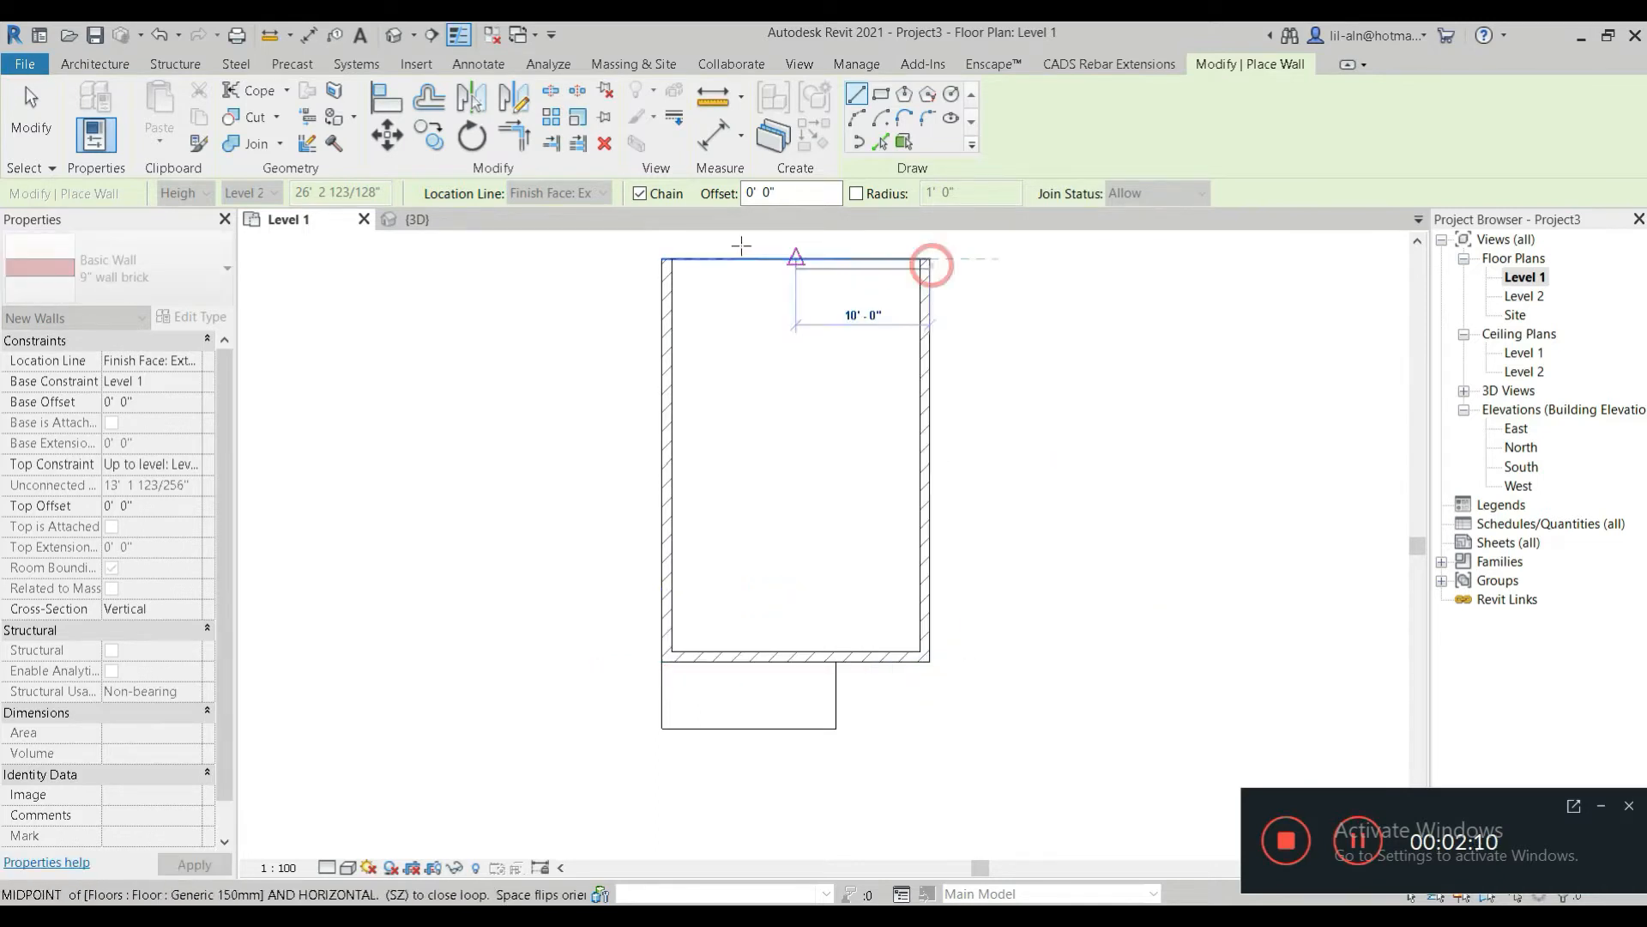
pyautogui.click(672, 259)
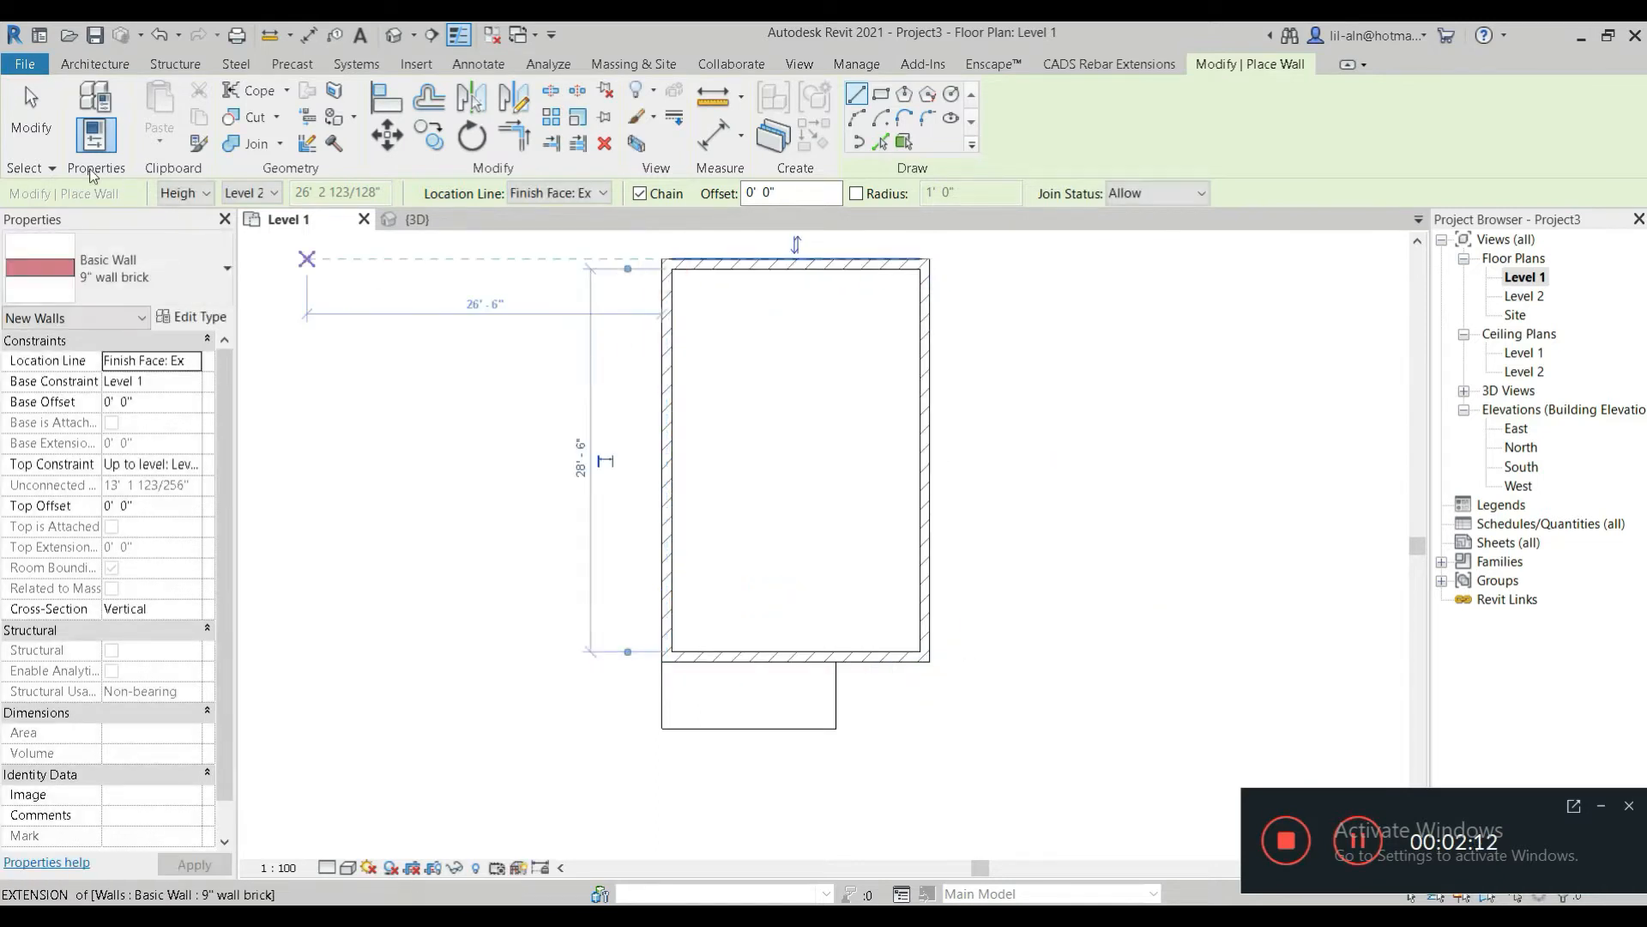
pyautogui.click(43, 129)
# Start a wall and duplicate the 9" brick type under the name 4.5" wall brick
pyautogui.scroll(2, 853, 769)
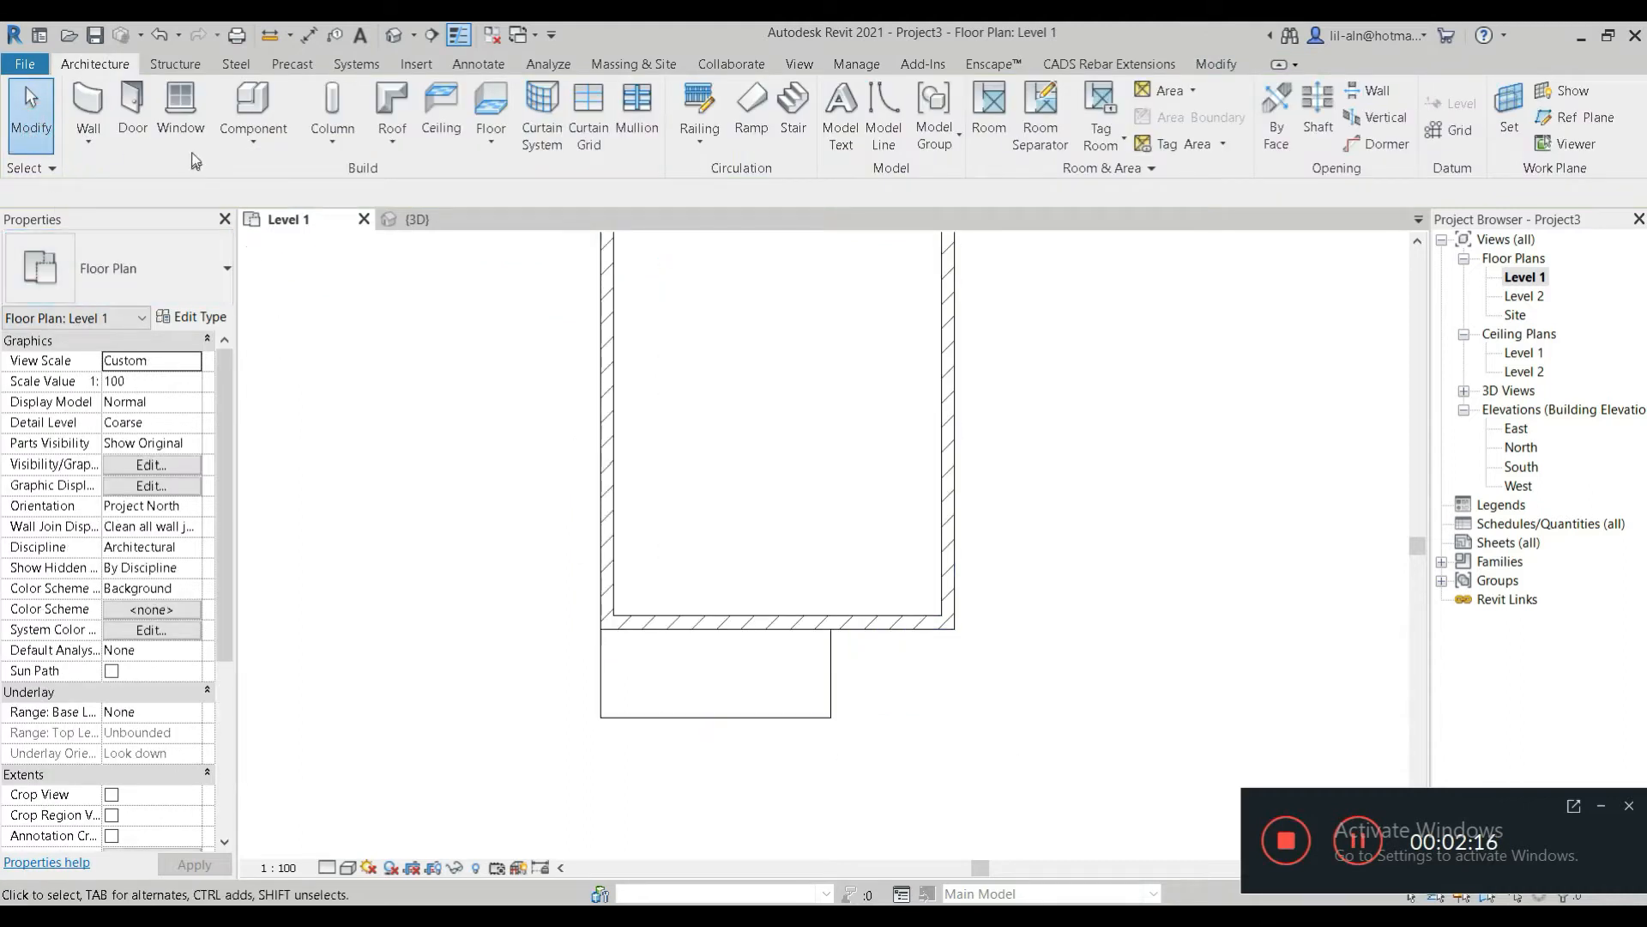
pyautogui.click(88, 107)
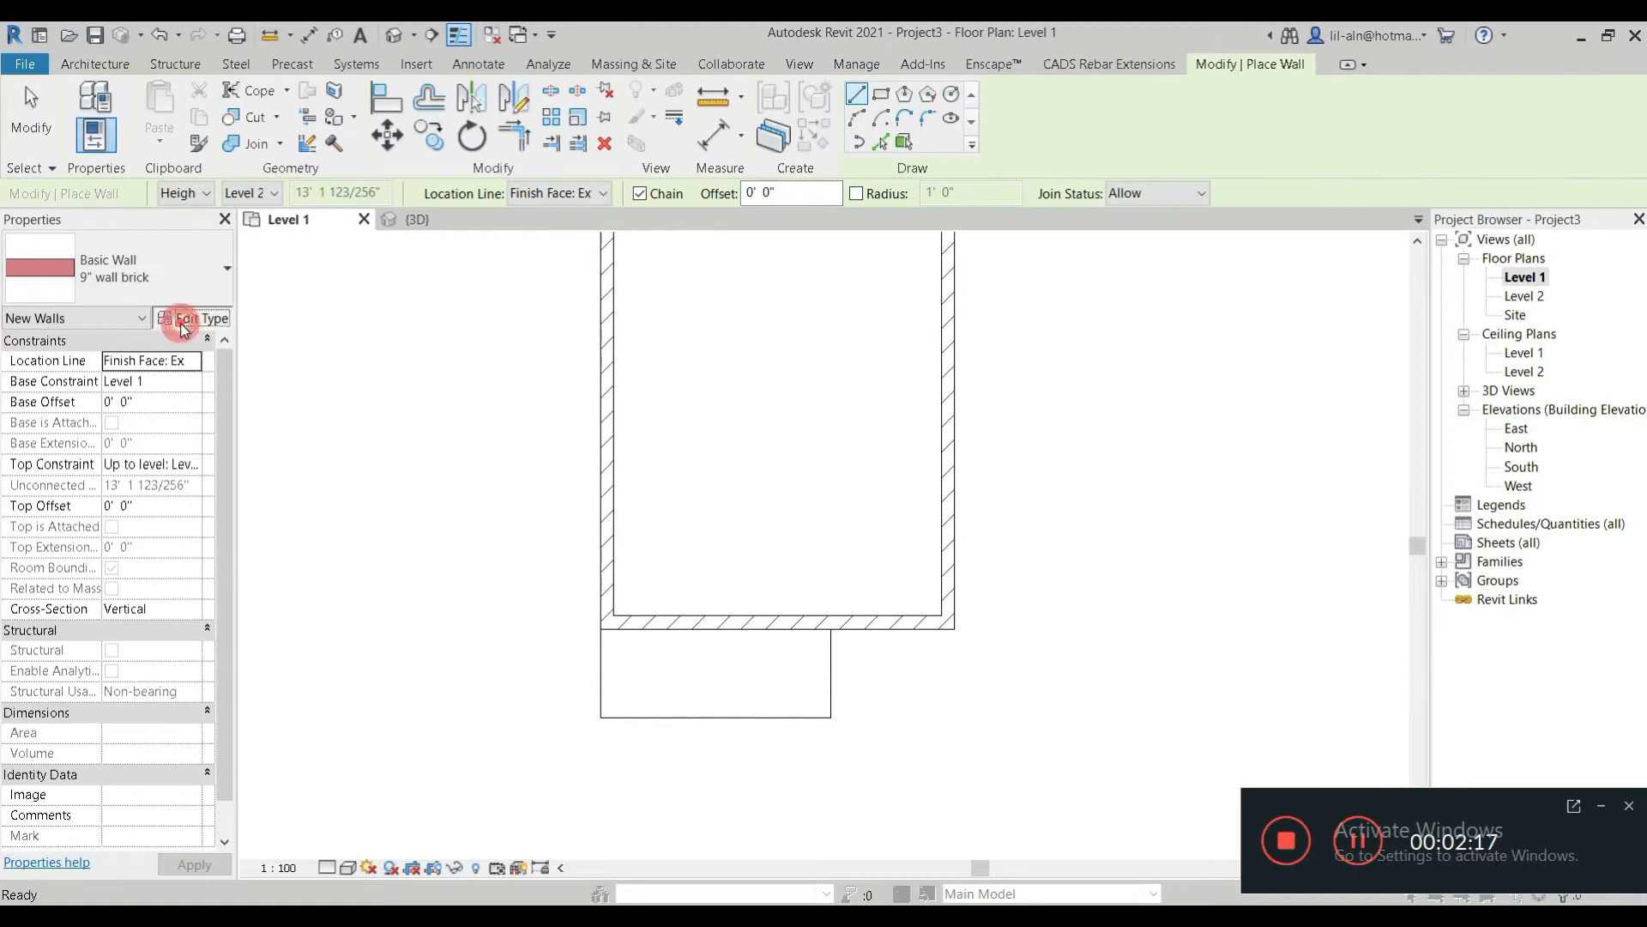
pyautogui.click(183, 329)
pyautogui.click(1436, 250)
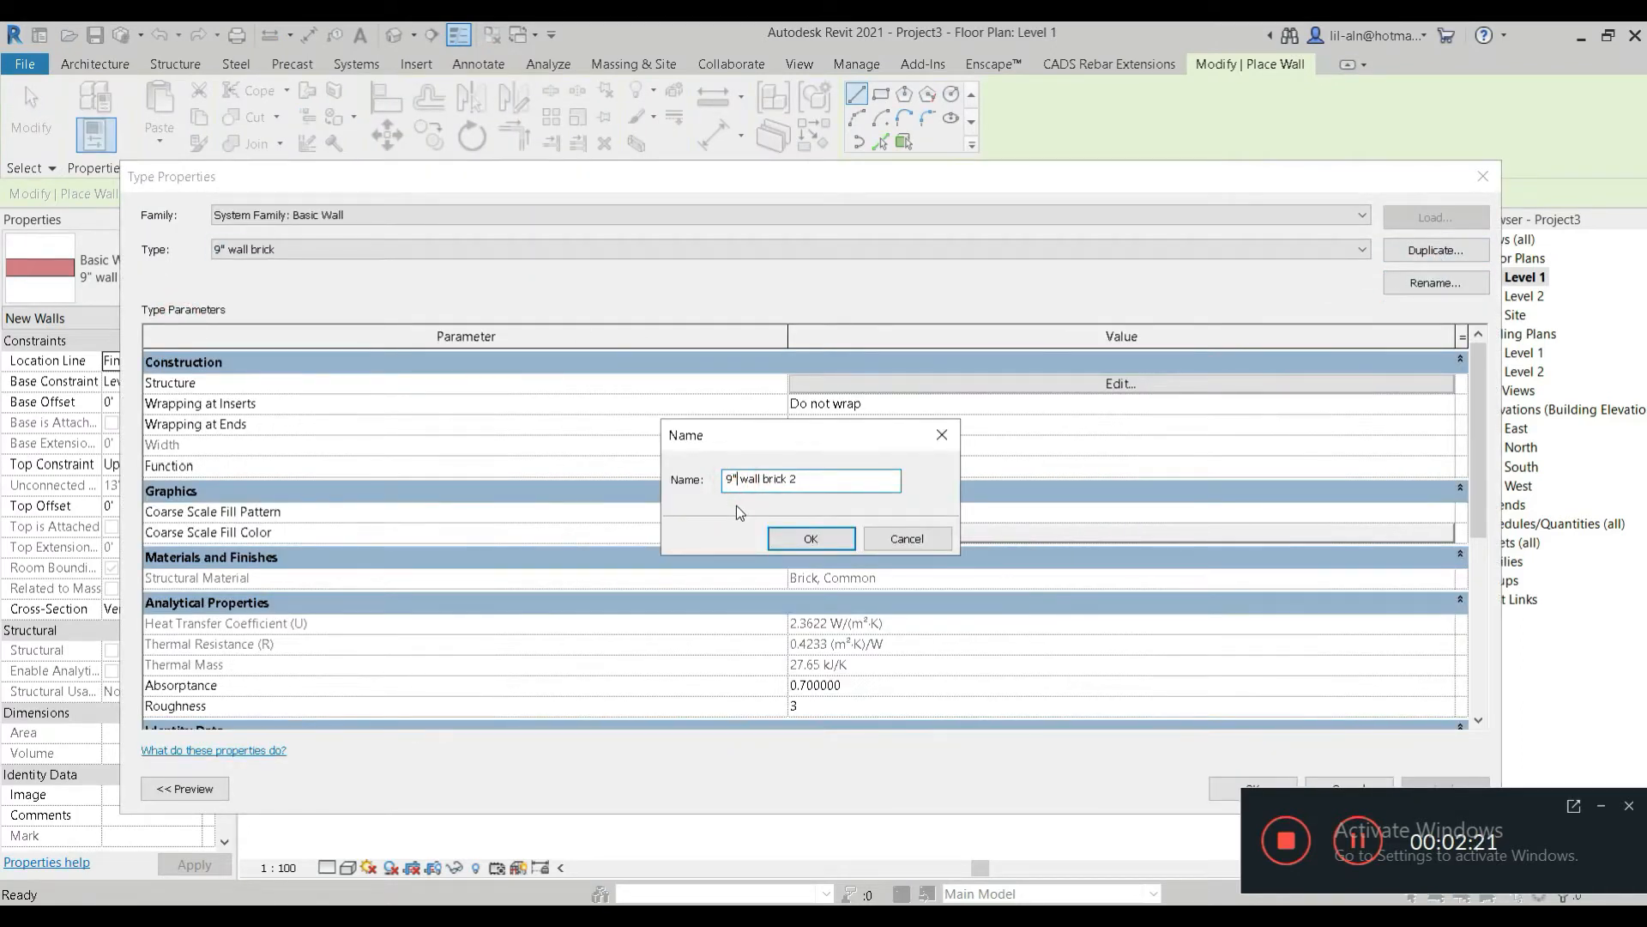
pyautogui.press('BackSpace')
pyautogui.write('4.5')
pyautogui.click(849, 535)
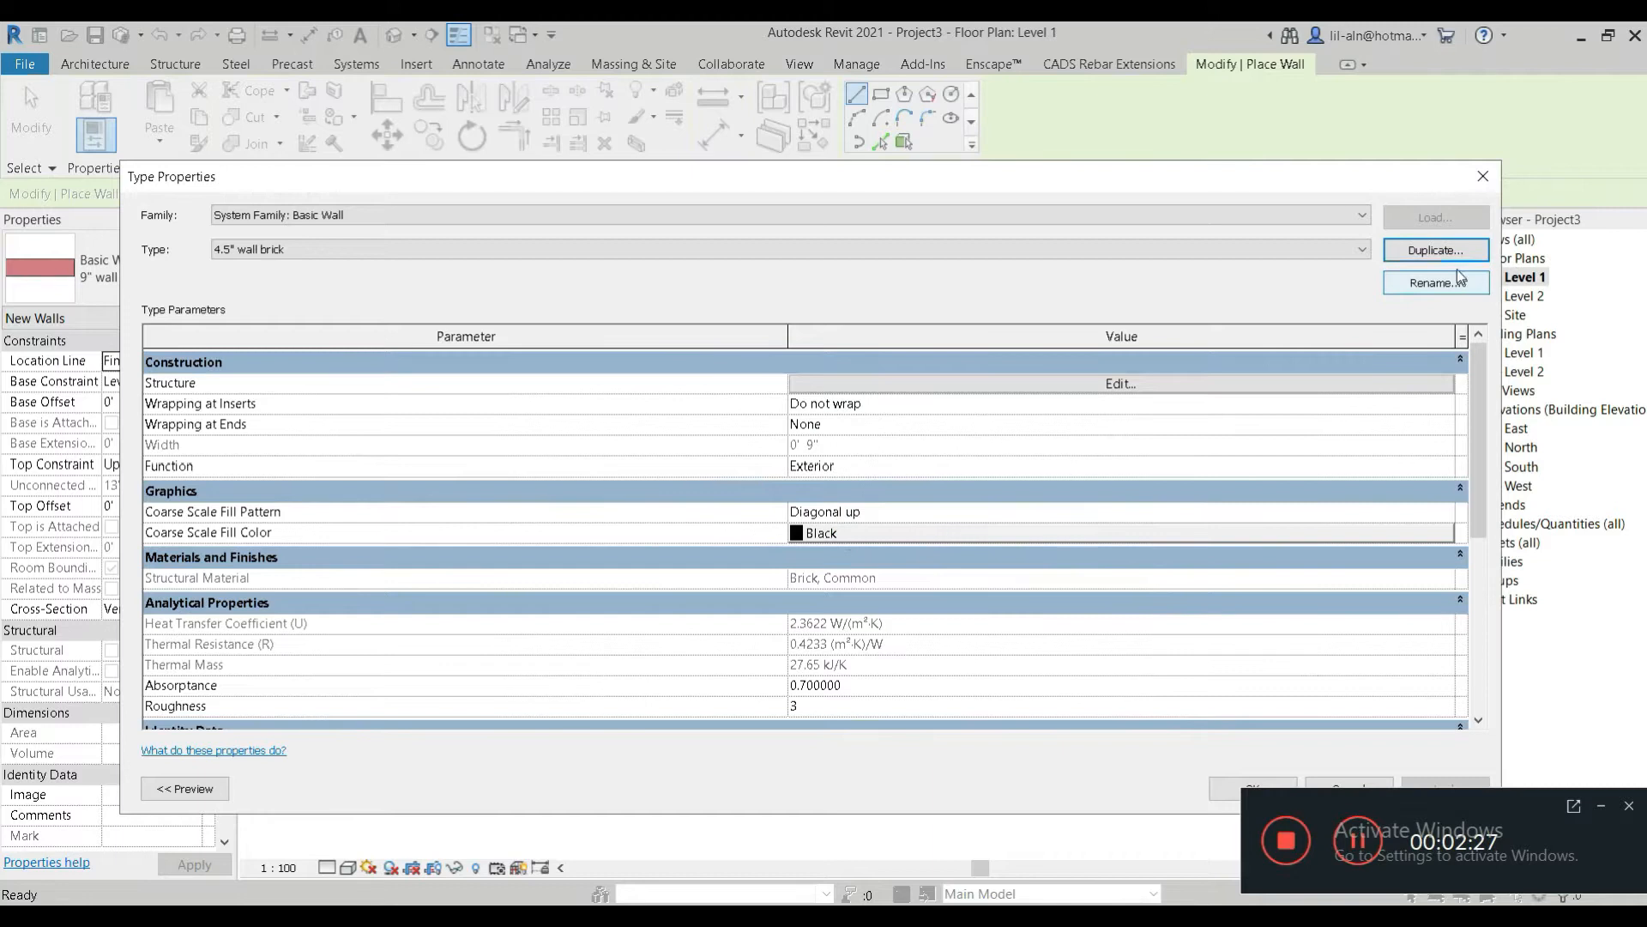
# Set the thickness of the 4.5" wall brick type's Brick, Common structure layer to 4.5" and accept the type properties
pyautogui.click(1436, 250)
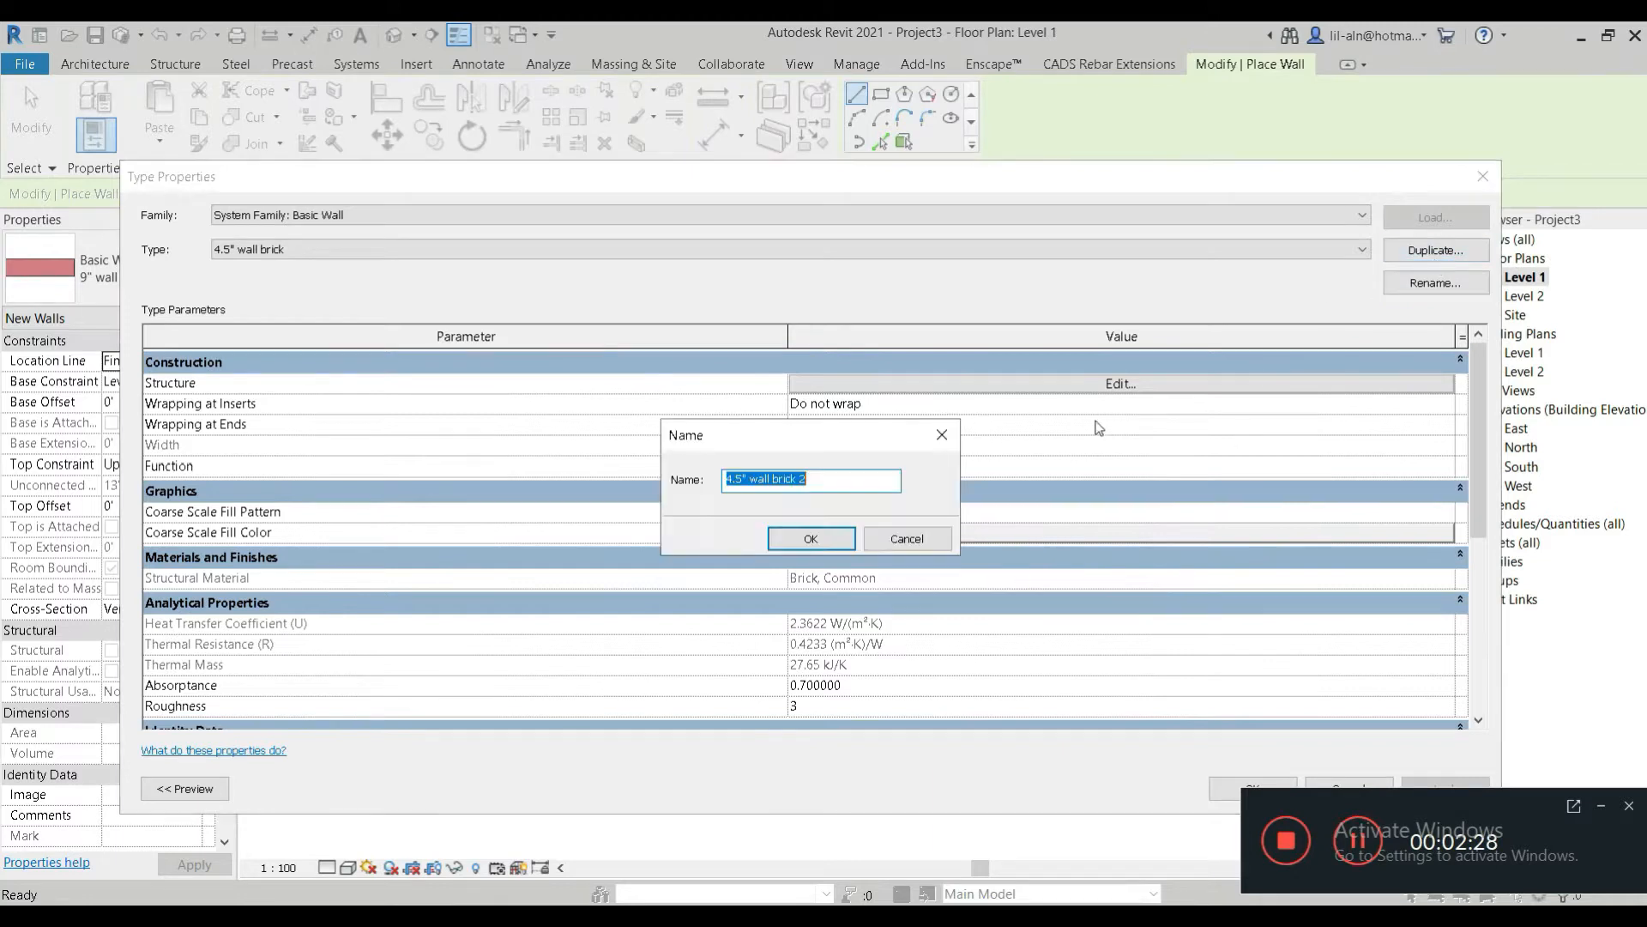
pyautogui.click(941, 435)
pyautogui.click(967, 384)
pyautogui.click(874, 373)
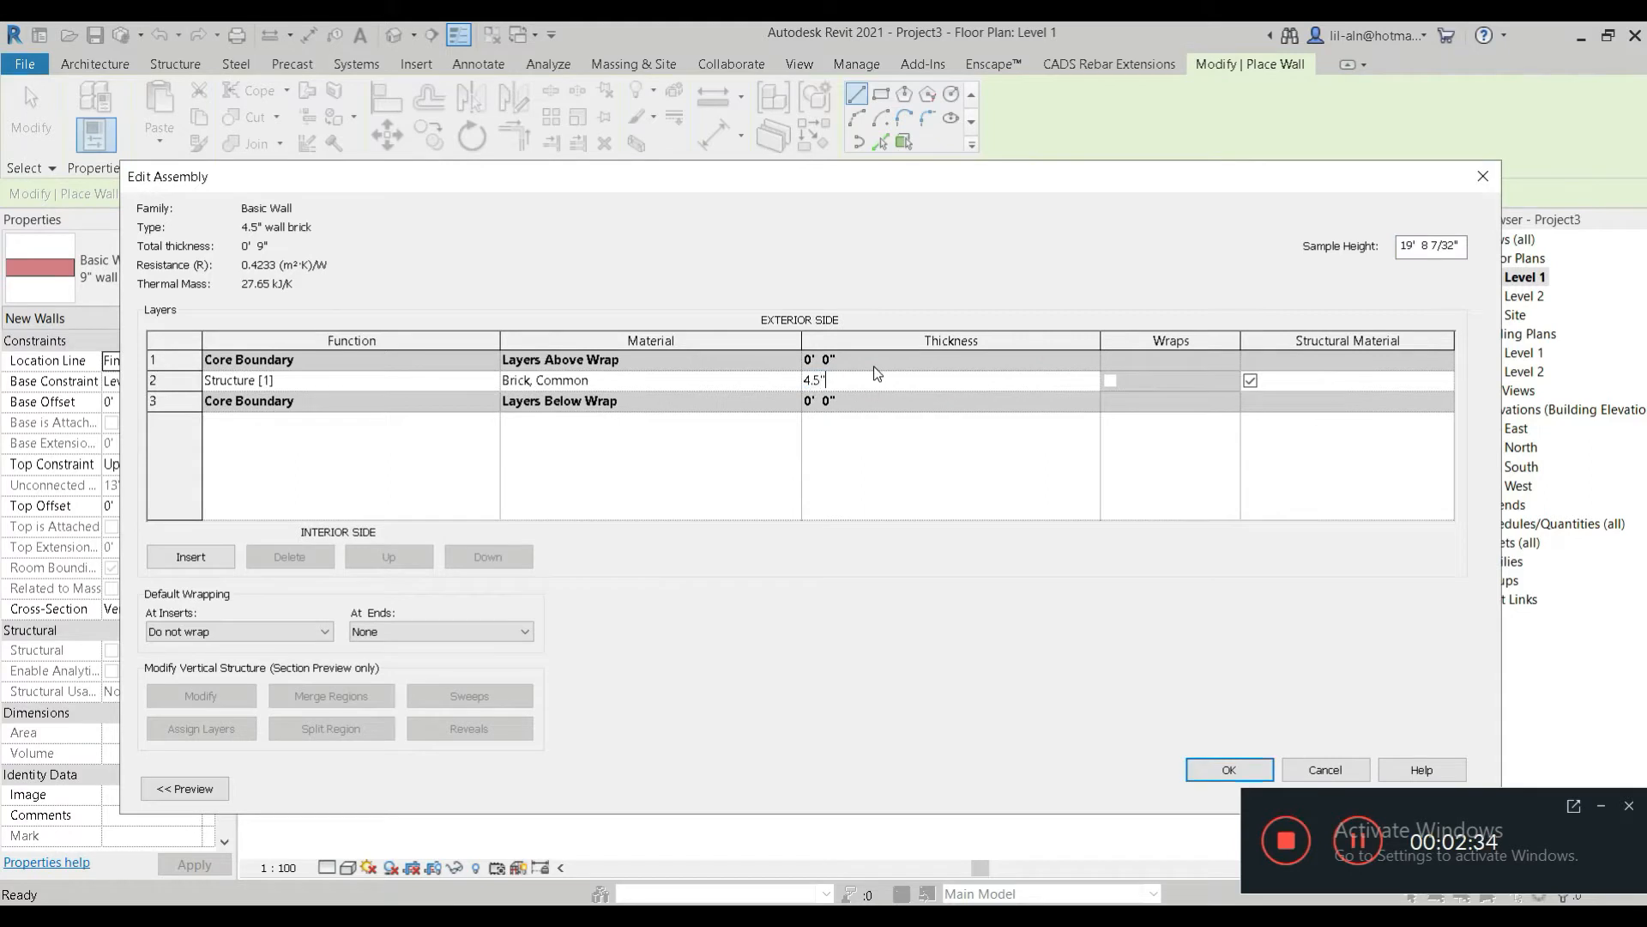
pyautogui.write('4.5"')
pyautogui.press('Tab')
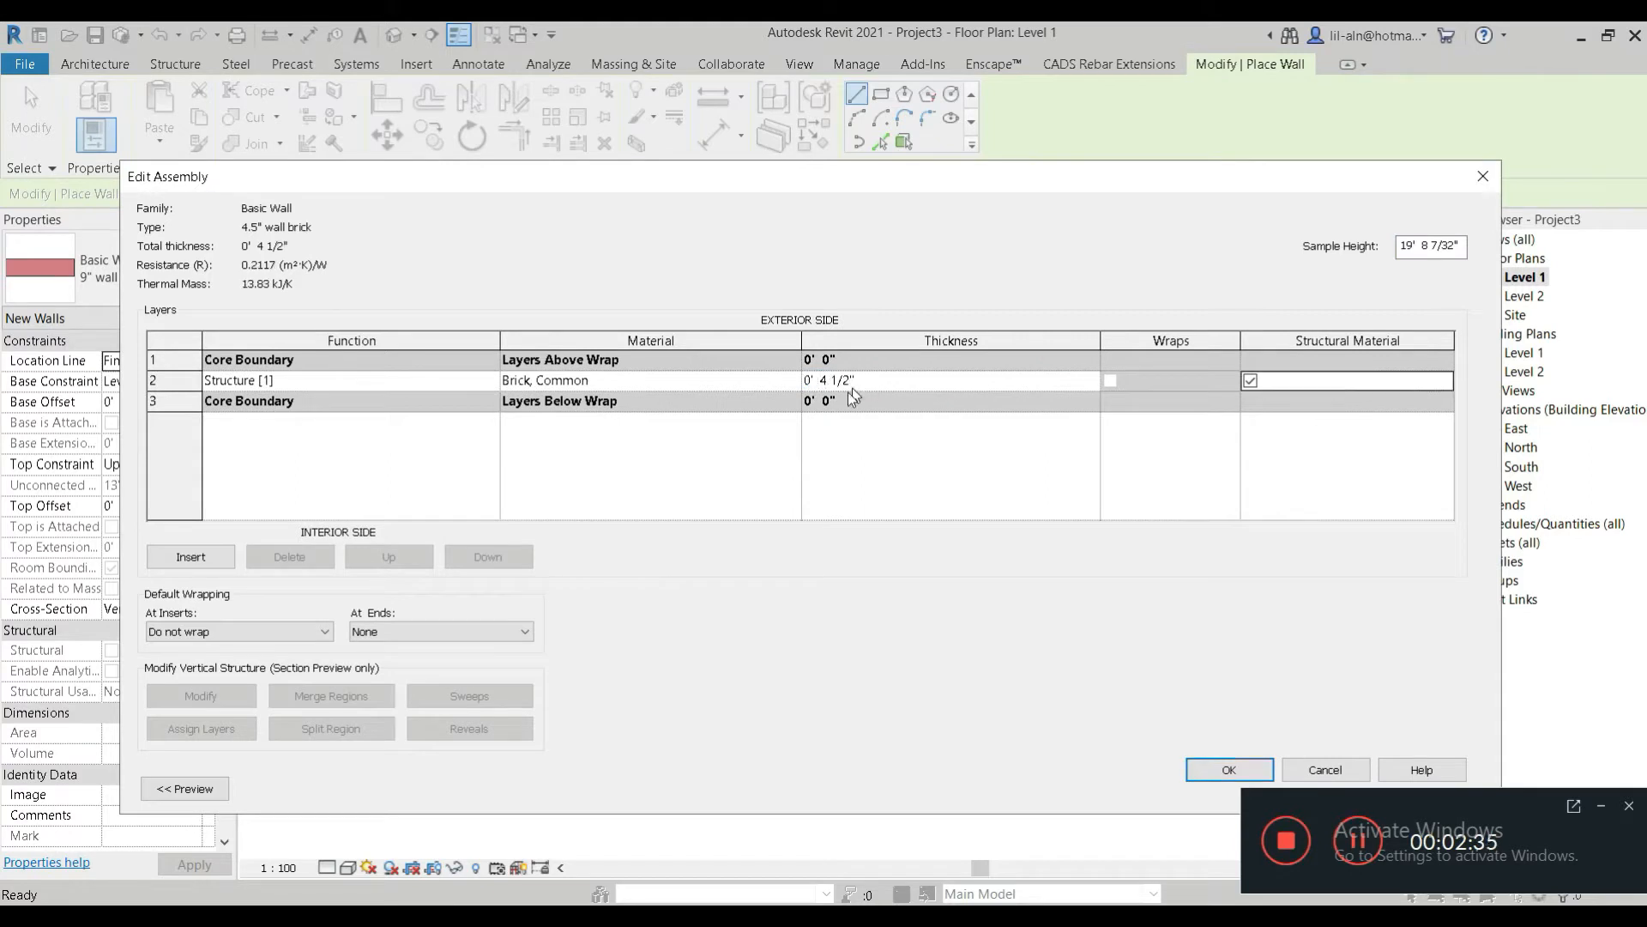
pyautogui.click(1246, 770)
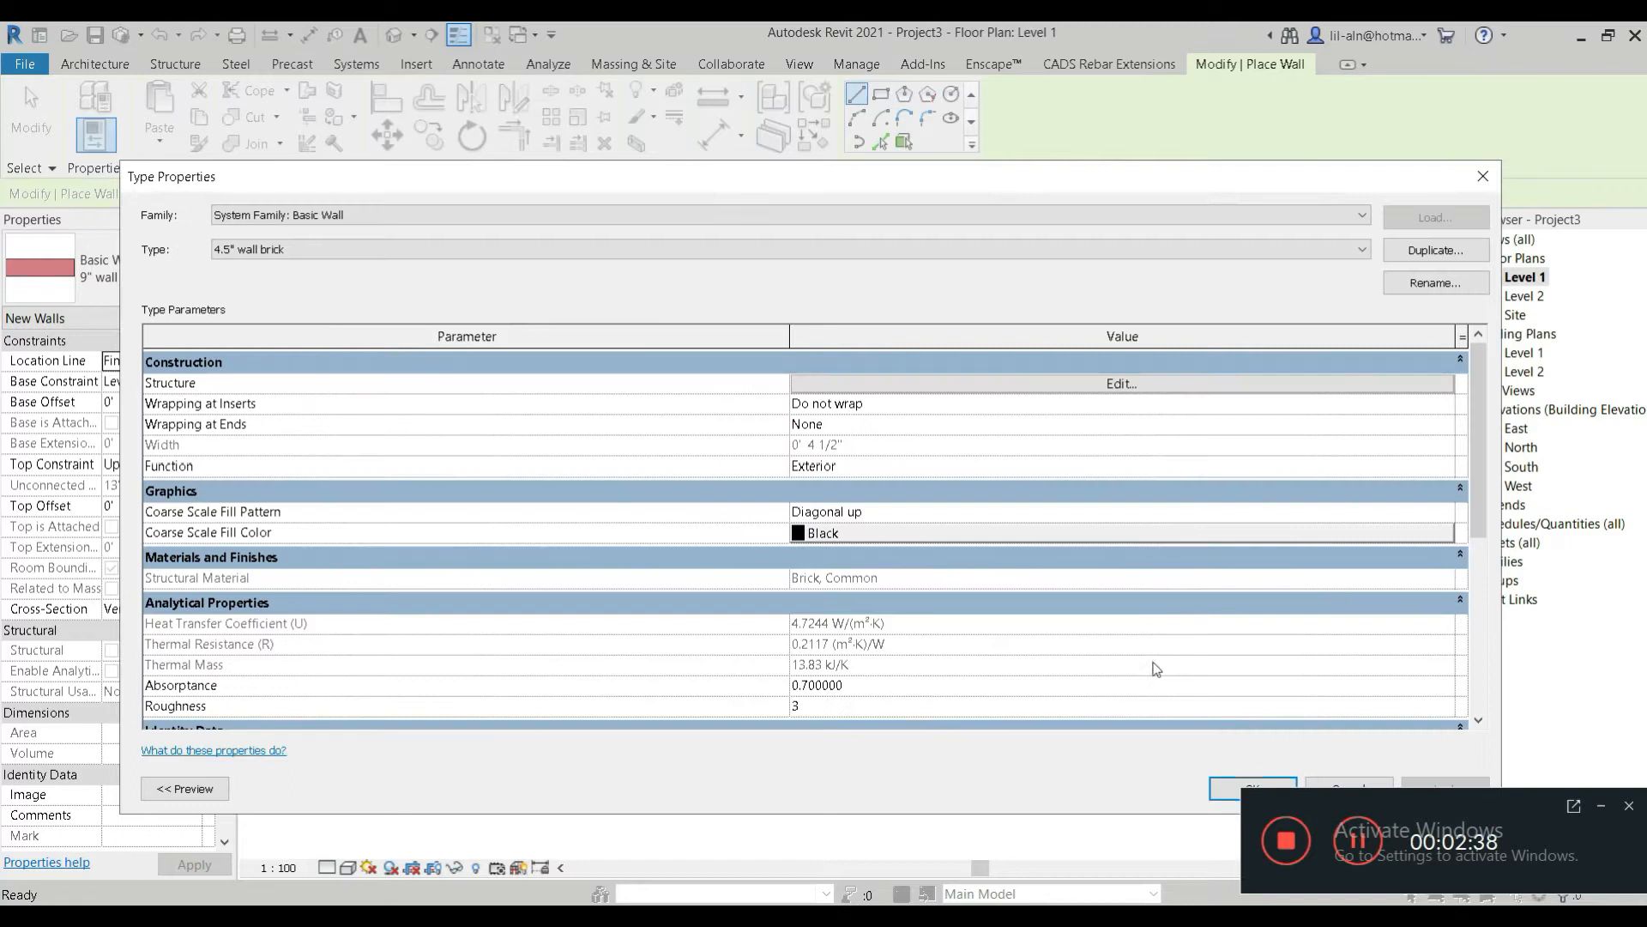
pyautogui.click(1240, 785)
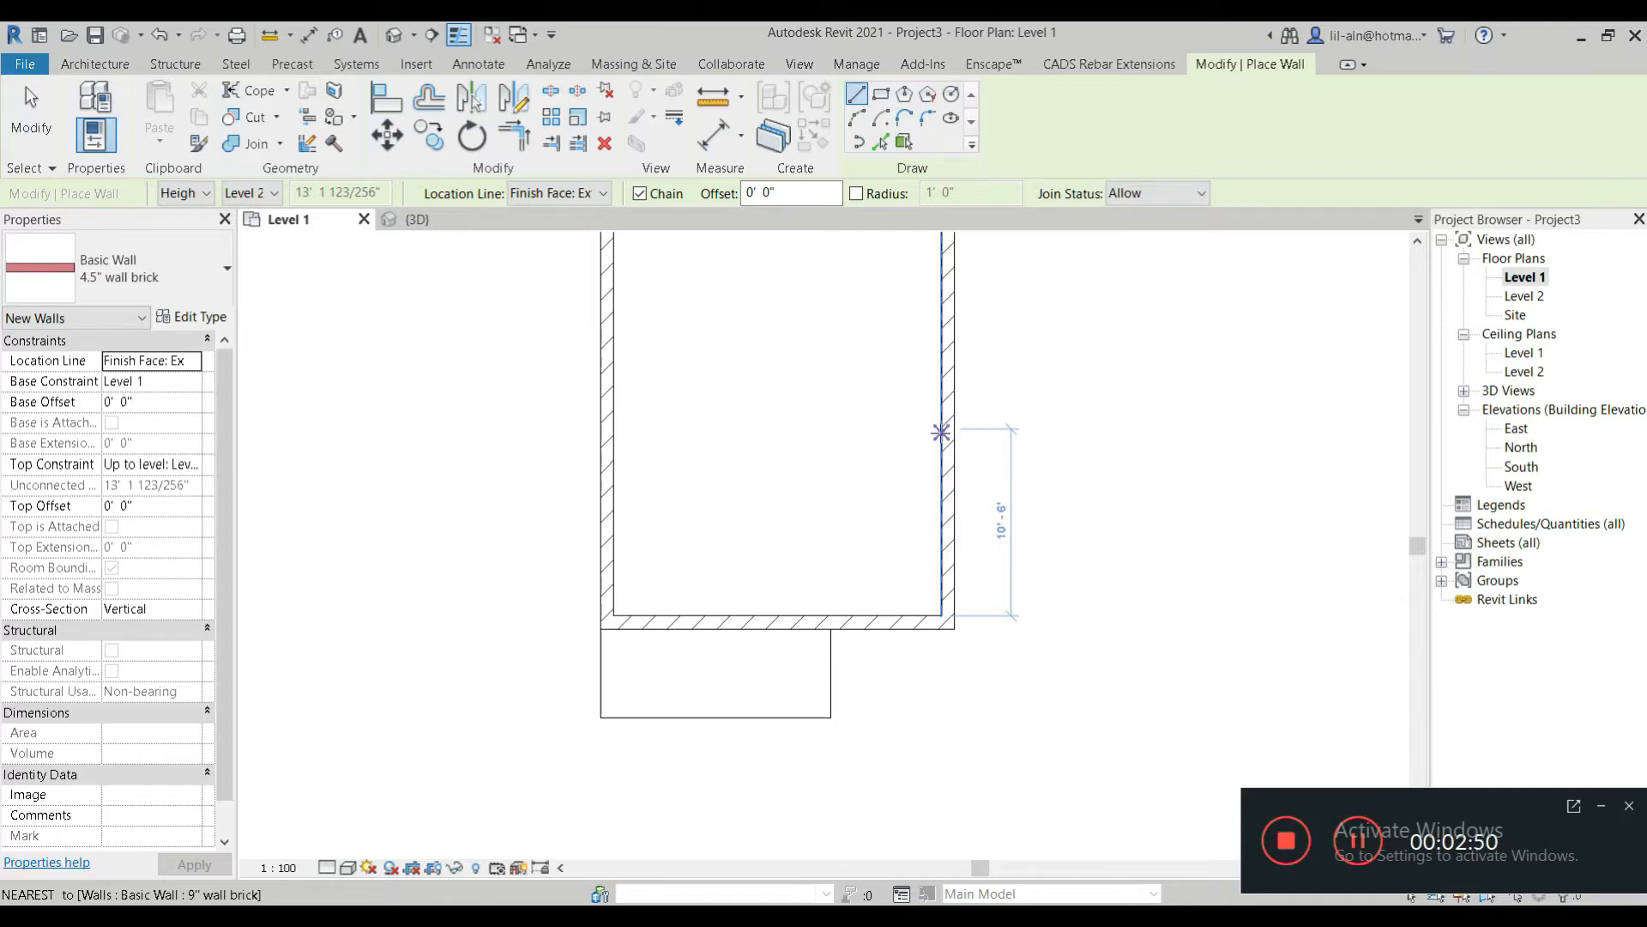
# Draw a 10' long horizontal 4.5" brick wall inward from the right outer wall, starting 10' above the lower wall's inner face
pyautogui.write('10')
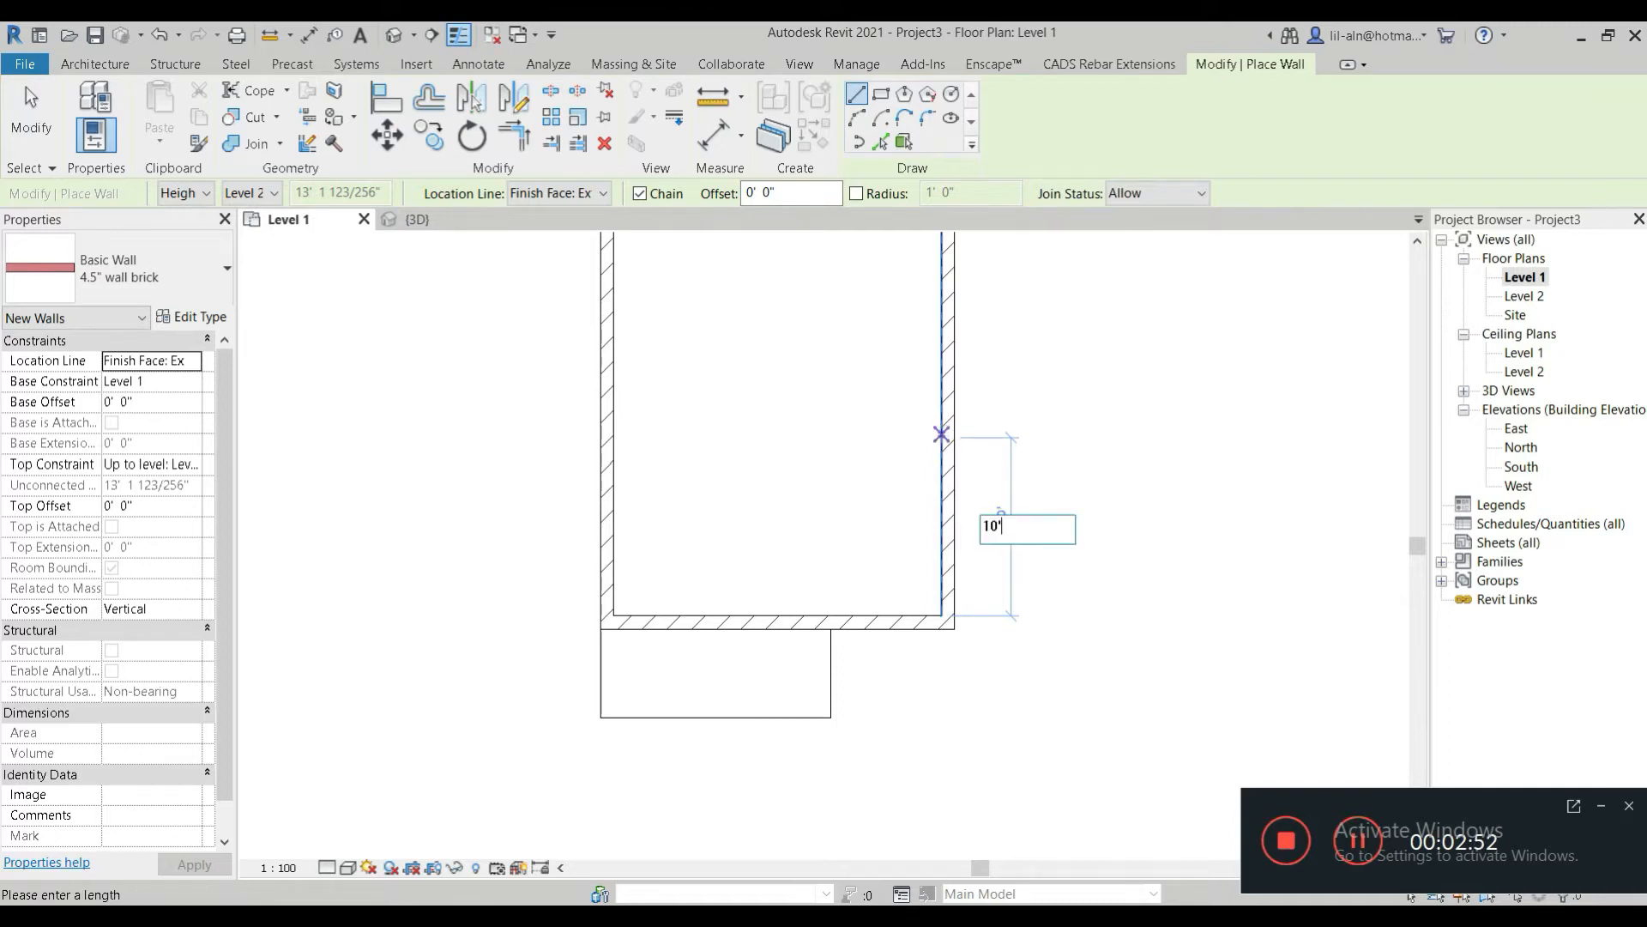
pyautogui.write("'")
pyautogui.press('Return')
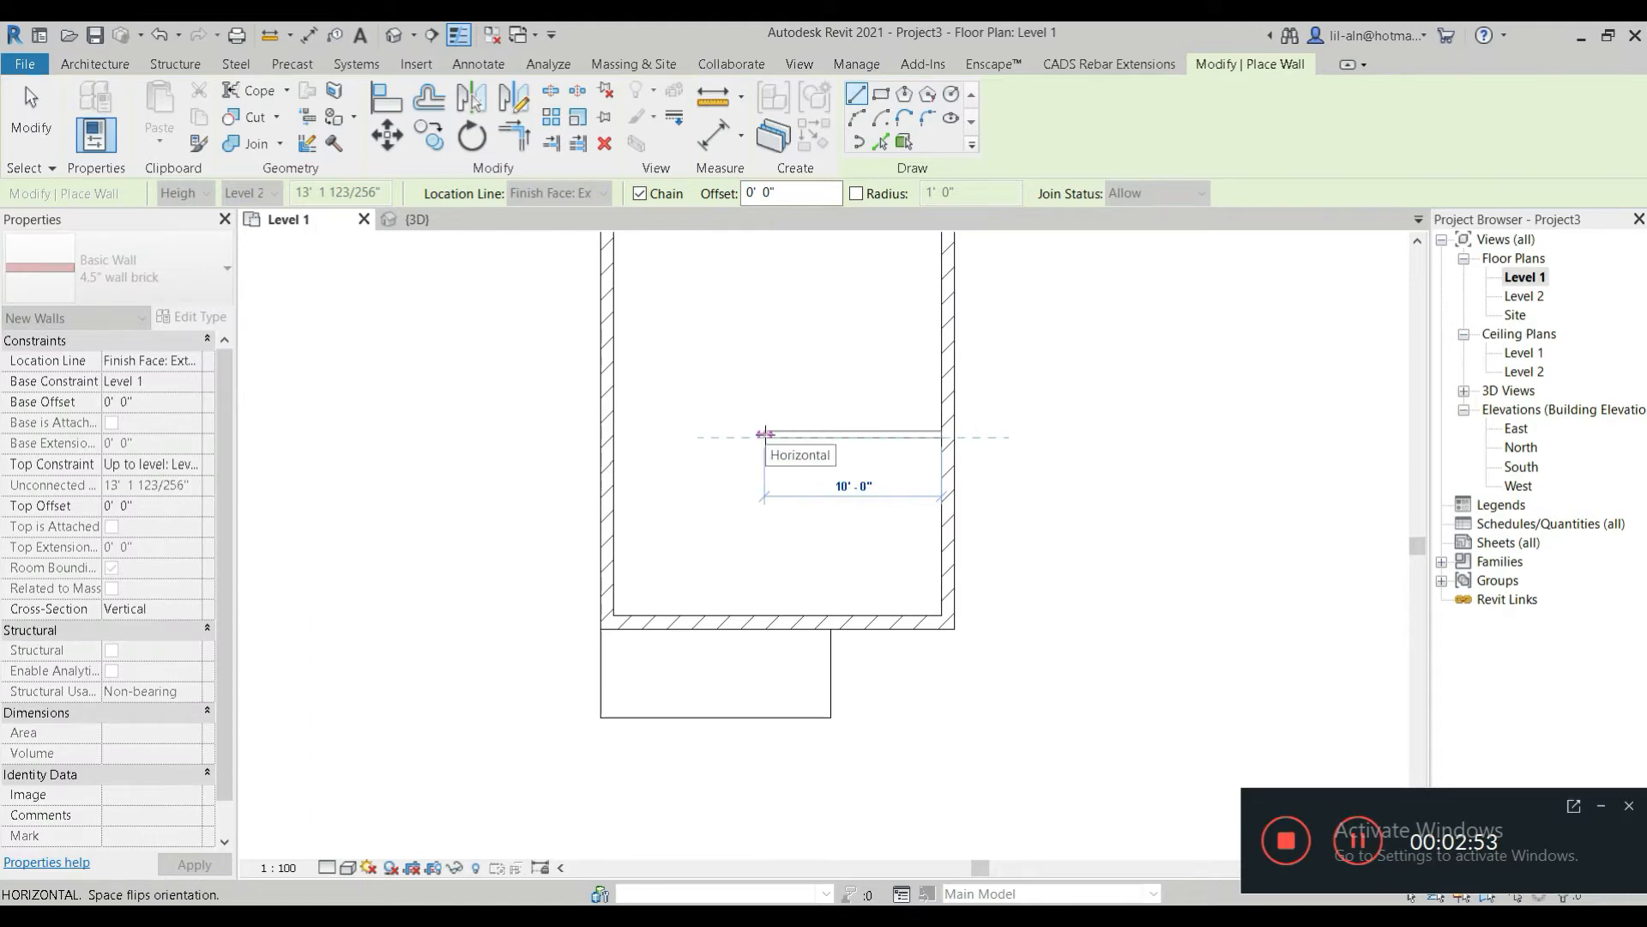
pyautogui.write('10')
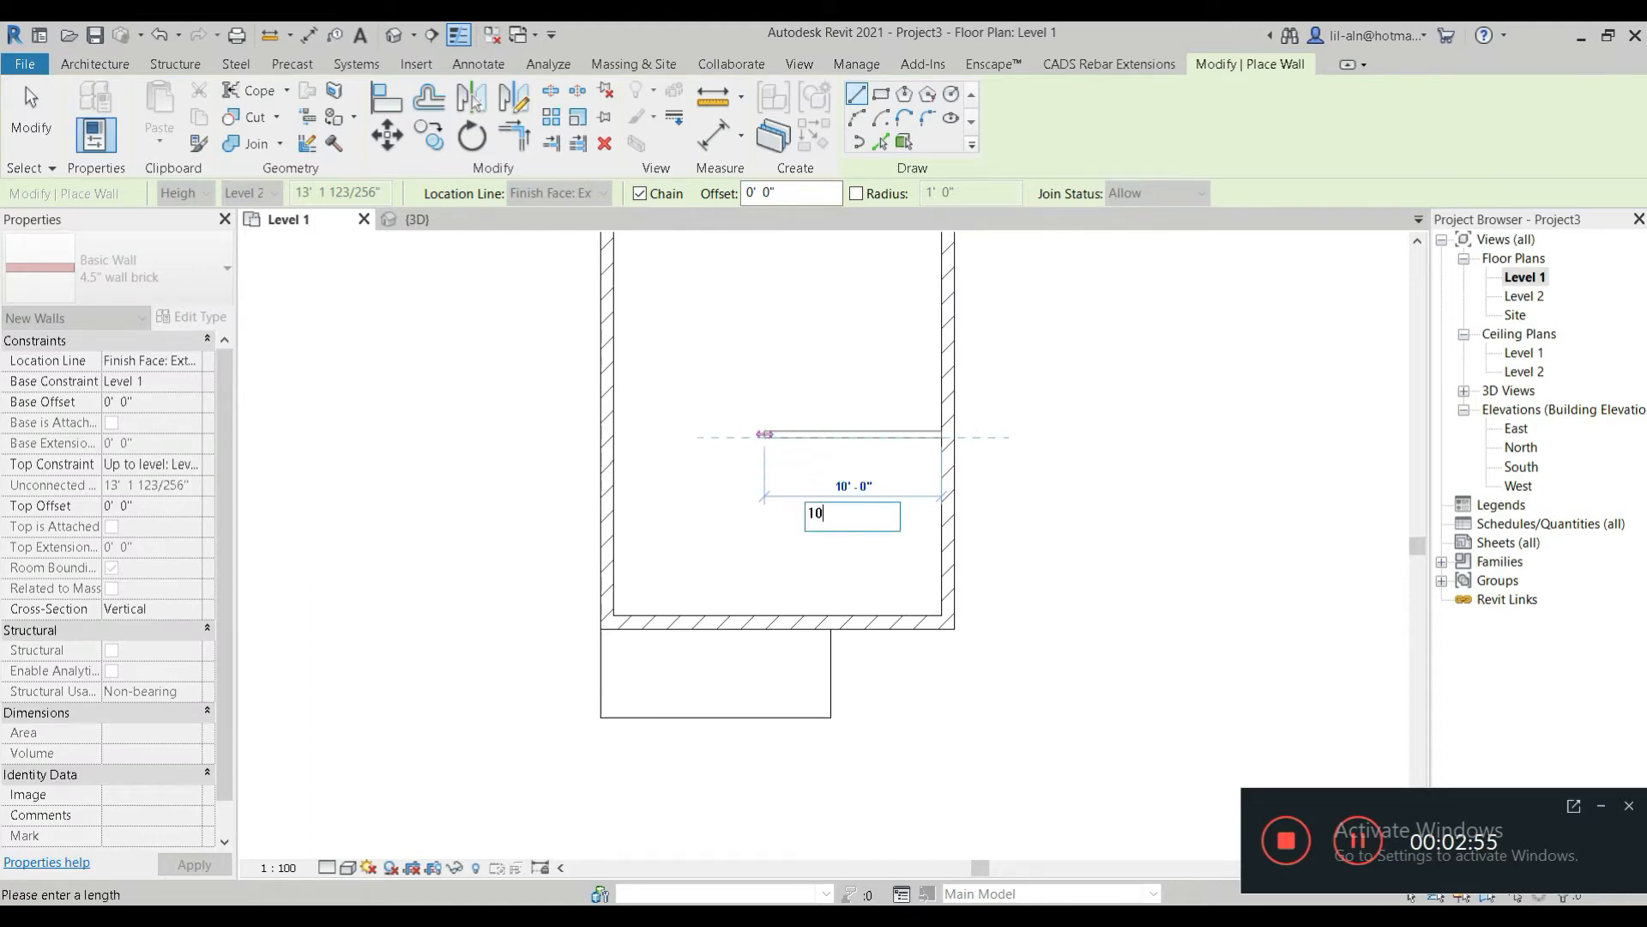
pyautogui.press('Return')
# Continue the partition 10' upward and back across to the right outer wall to enclose the inner room
pyautogui.moveTo(871, 393); pyautogui.dragTo(829, 696, button='middle')
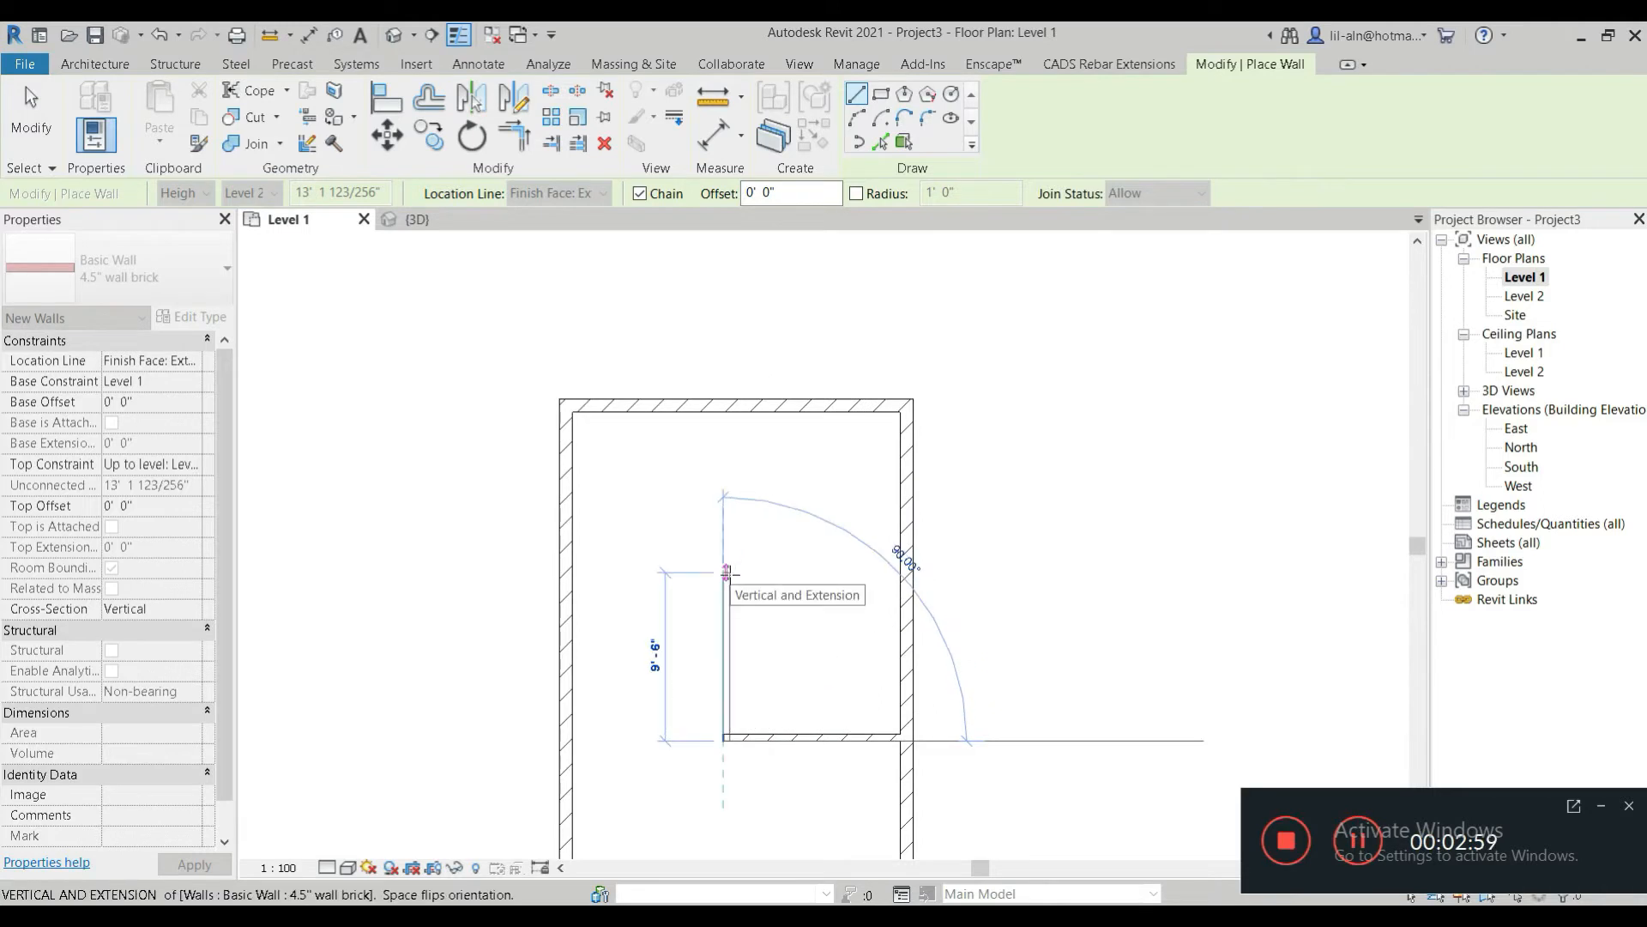
pyautogui.write("10'")
pyautogui.press('Return')
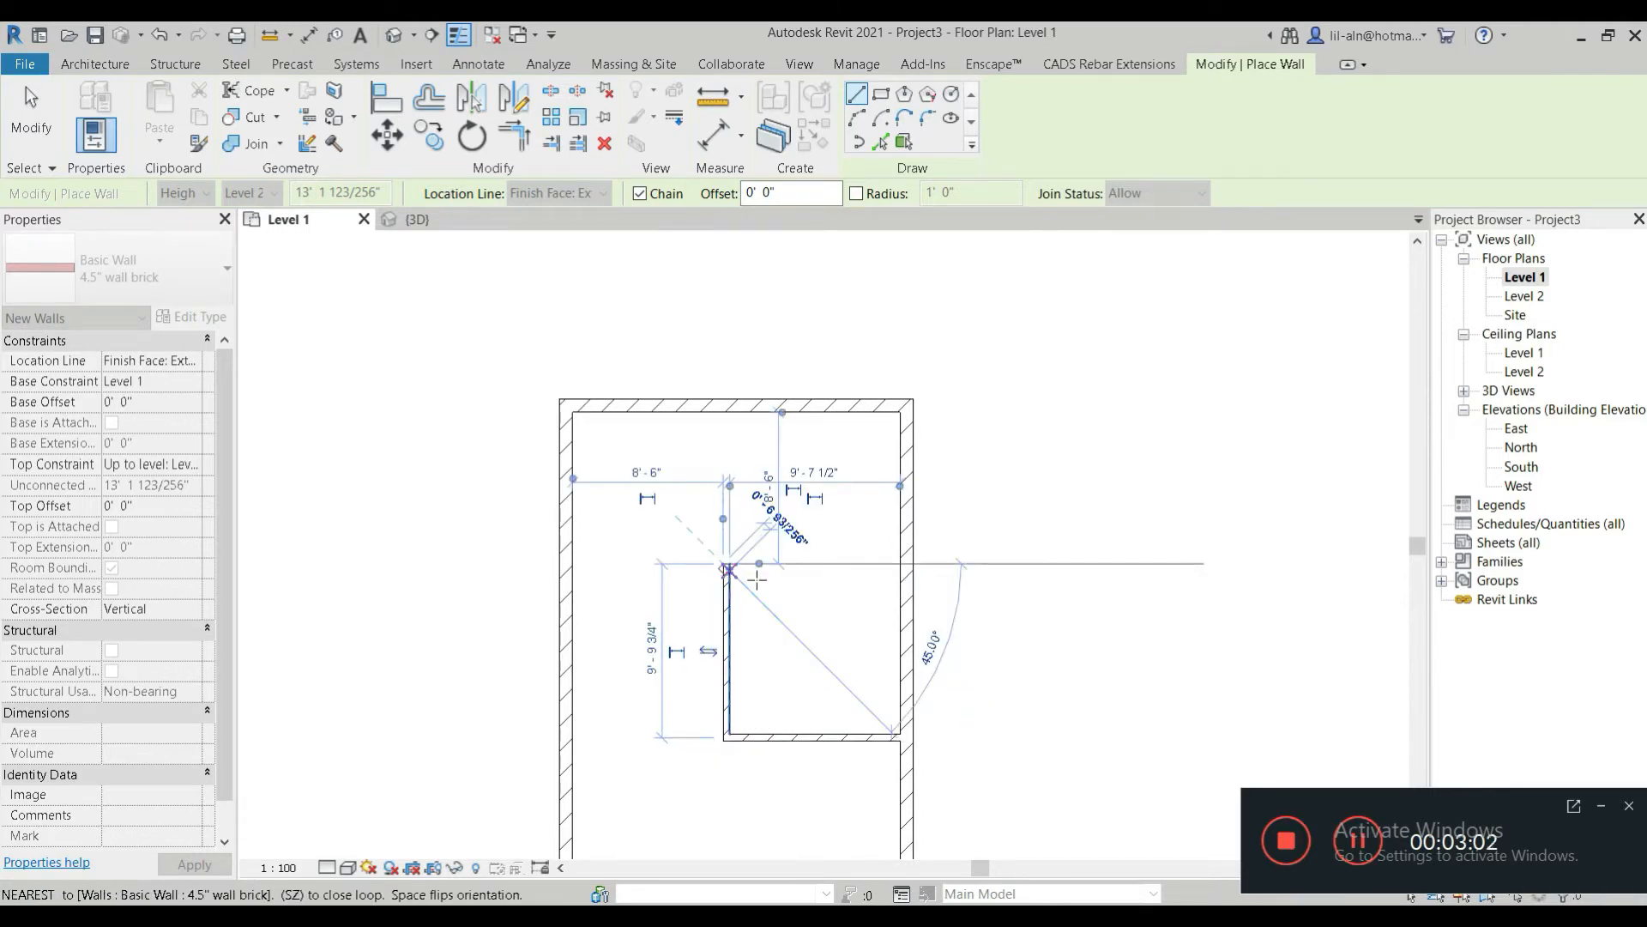
pyautogui.click(900, 570)
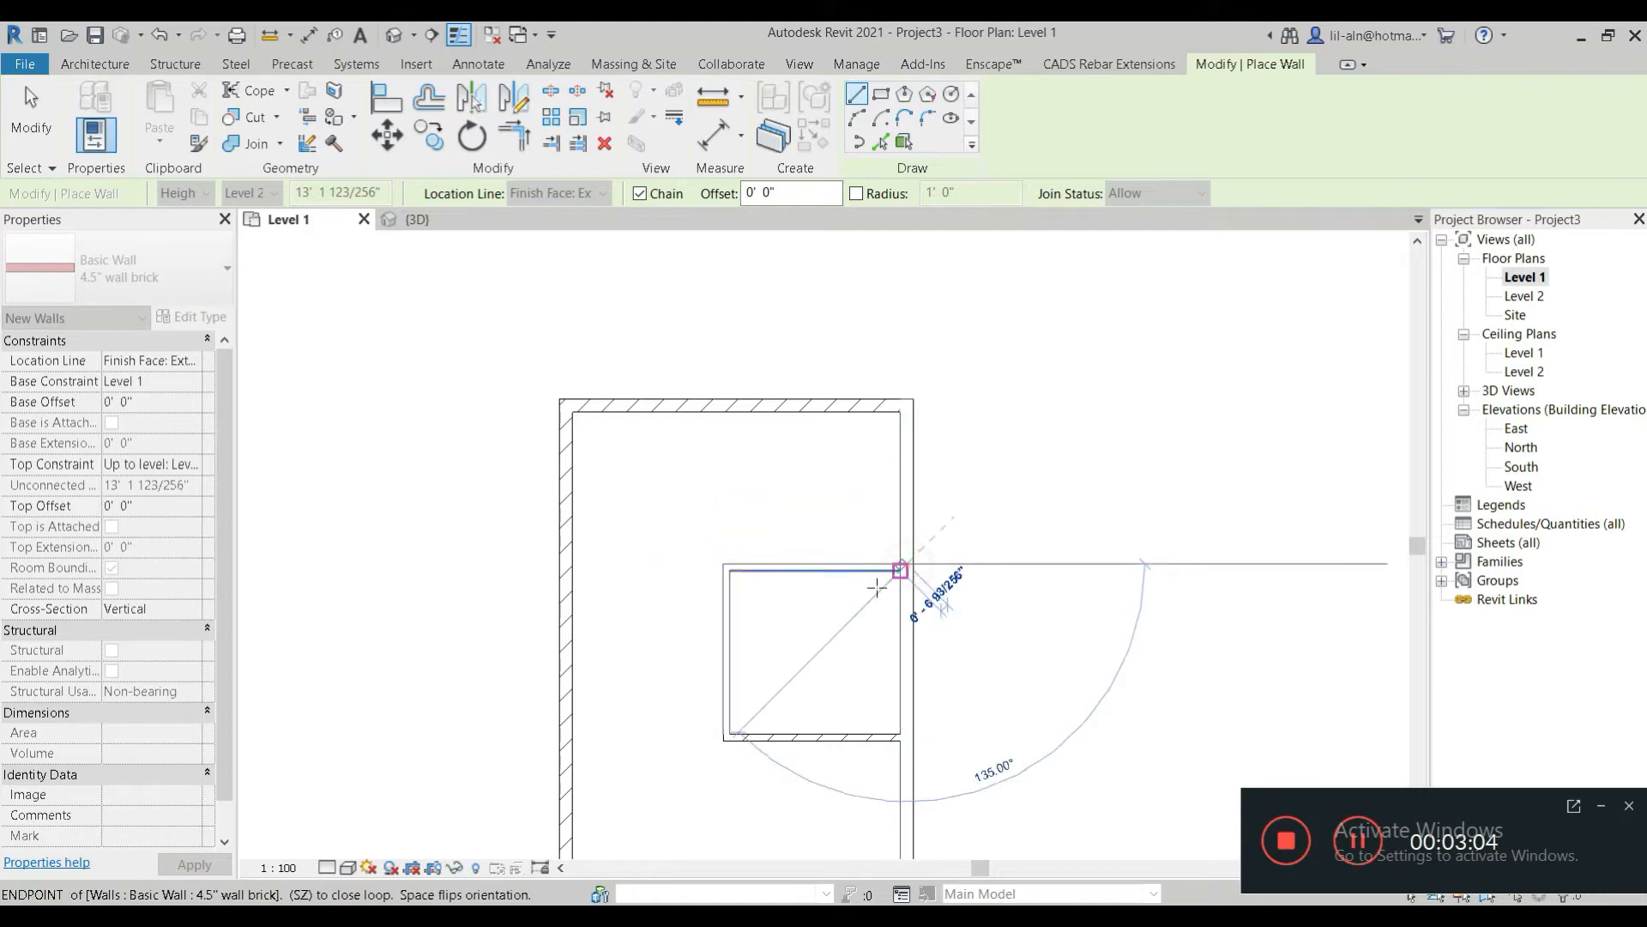
pyautogui.click(31, 113)
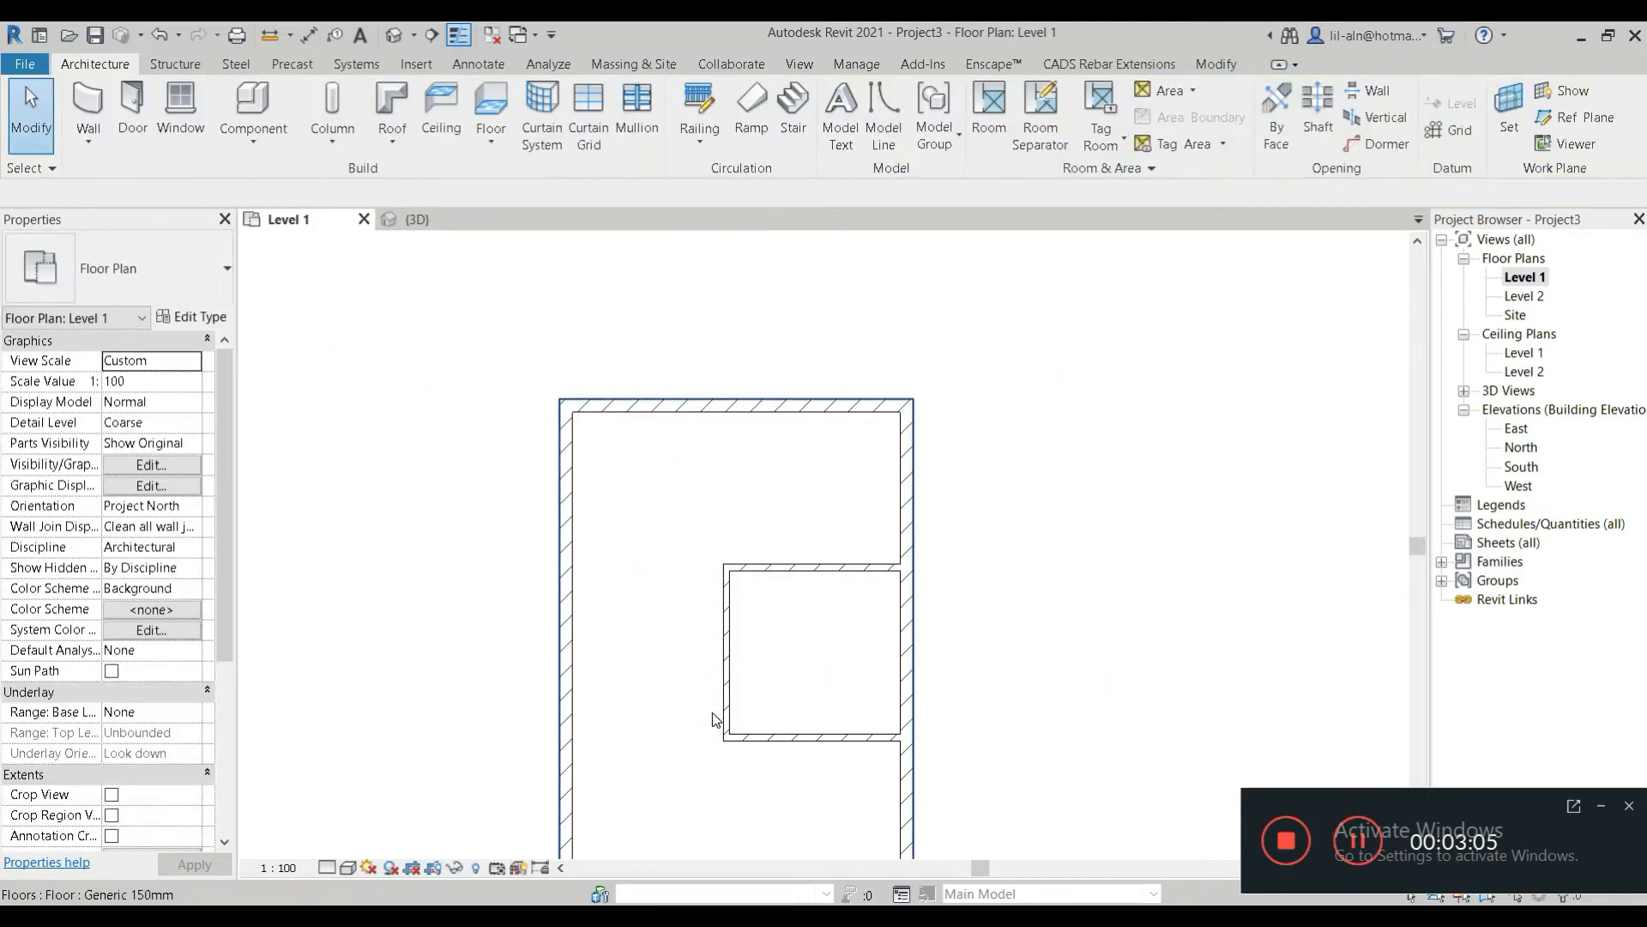
# Select all instances of the 4.5" brick wall and set their top constraint to Up to level: Level 2
pyautogui.click(755, 736)
pyautogui.rightClick(743, 731)
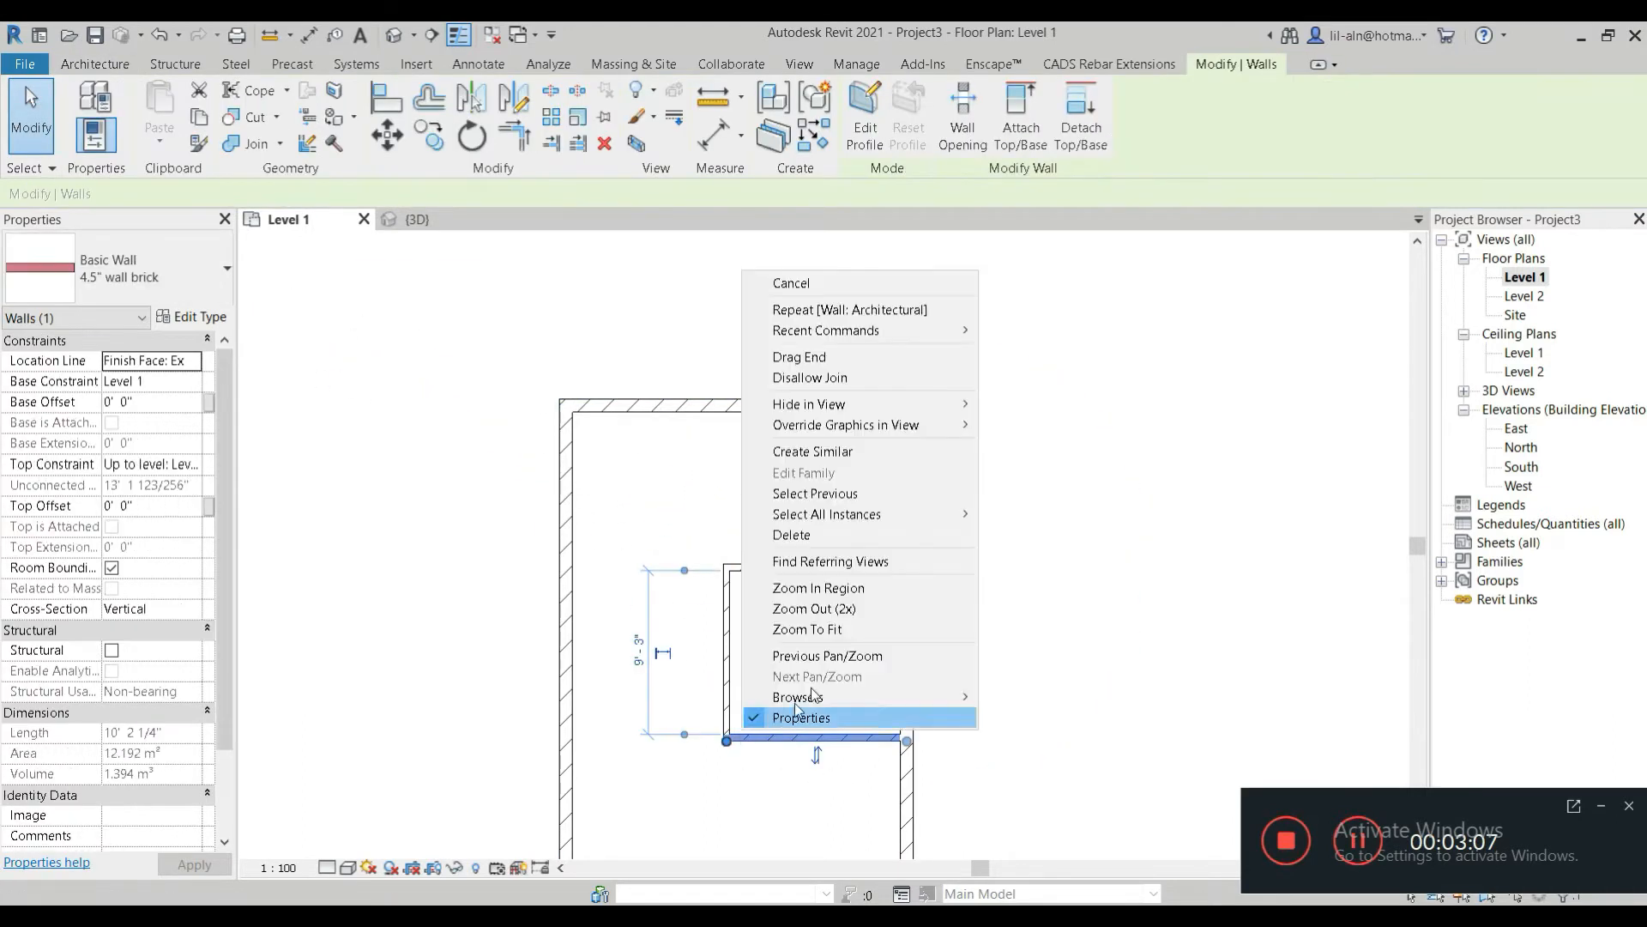
pyautogui.moveTo(930, 518)
pyautogui.click(1014, 536)
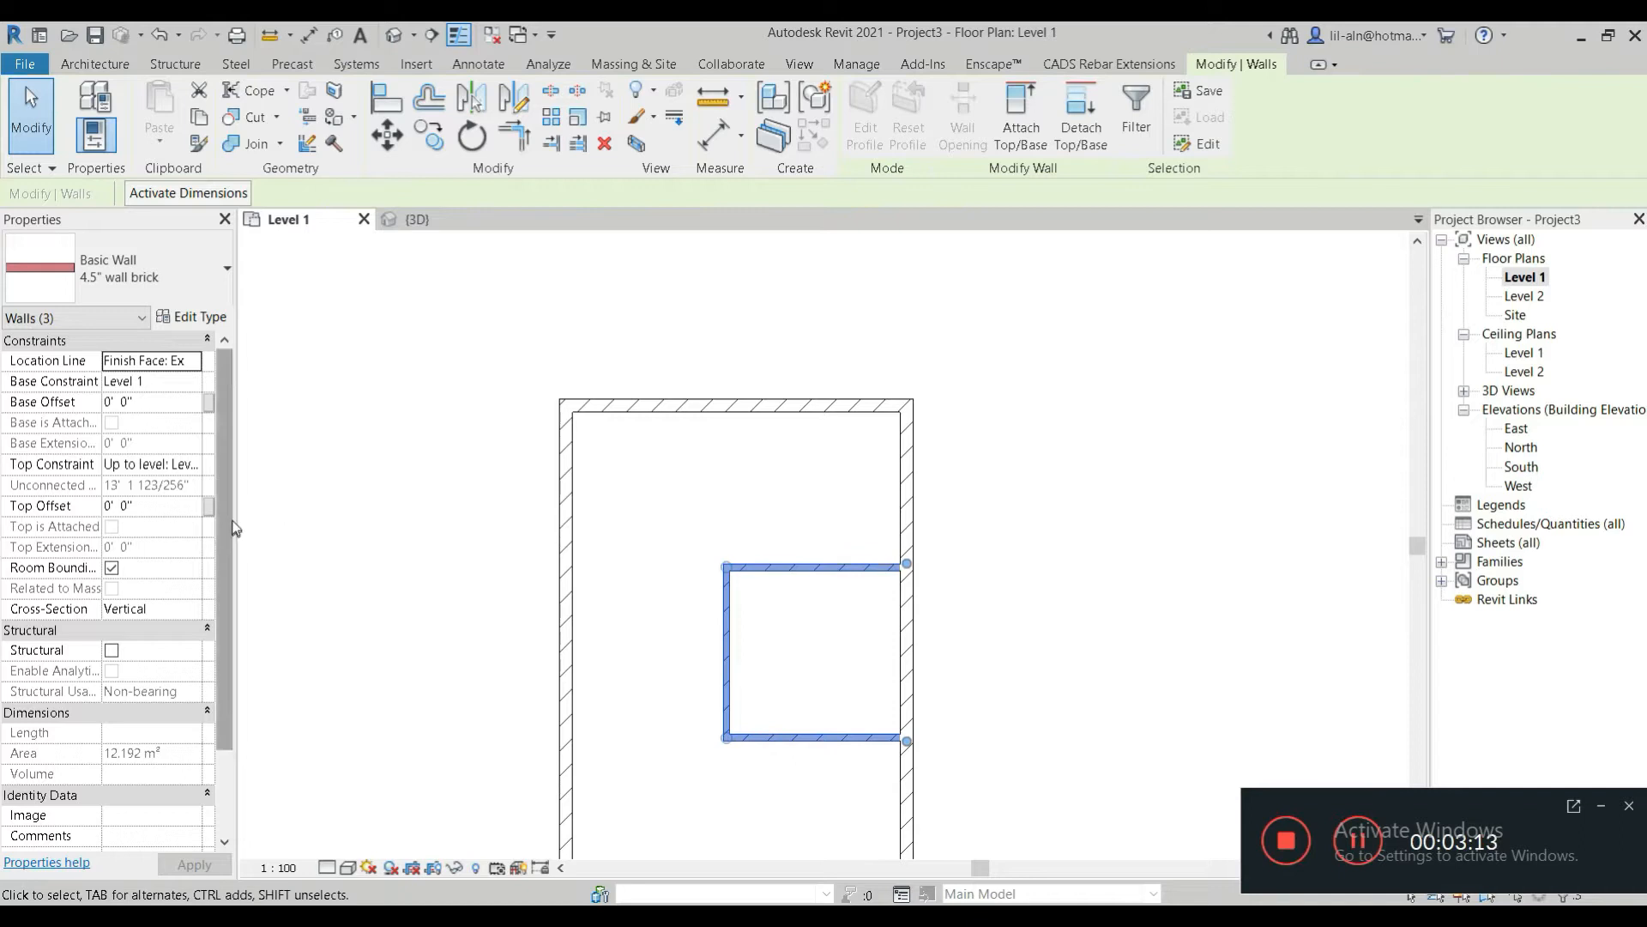
pyautogui.click(190, 465)
pyautogui.click(169, 522)
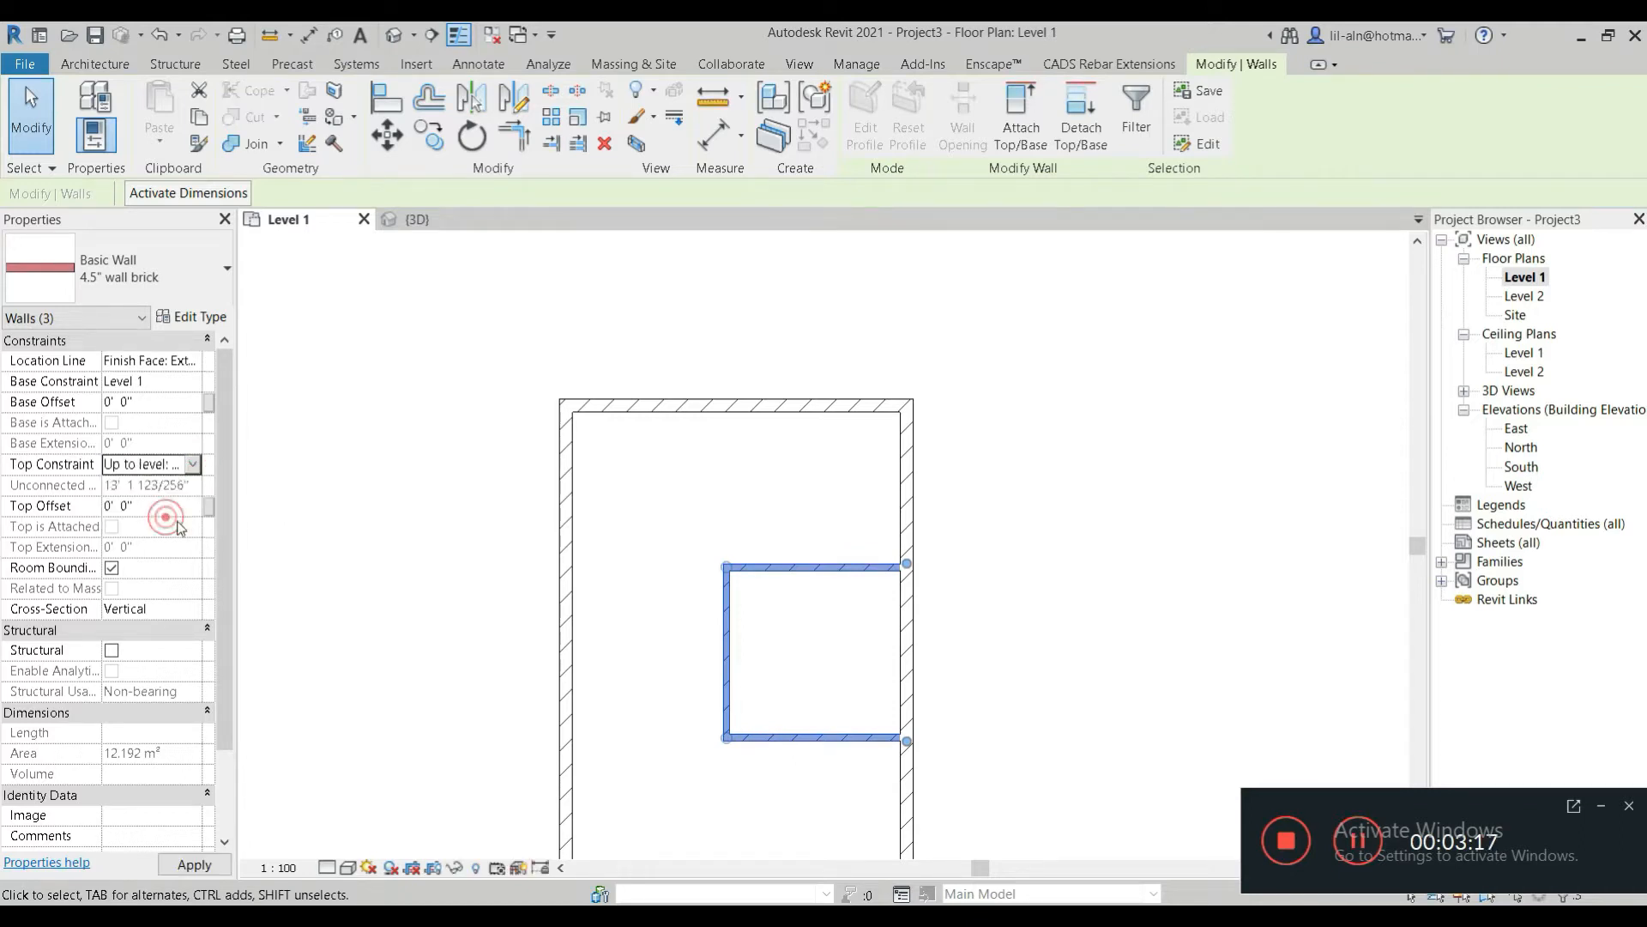
pyautogui.click(357, 563)
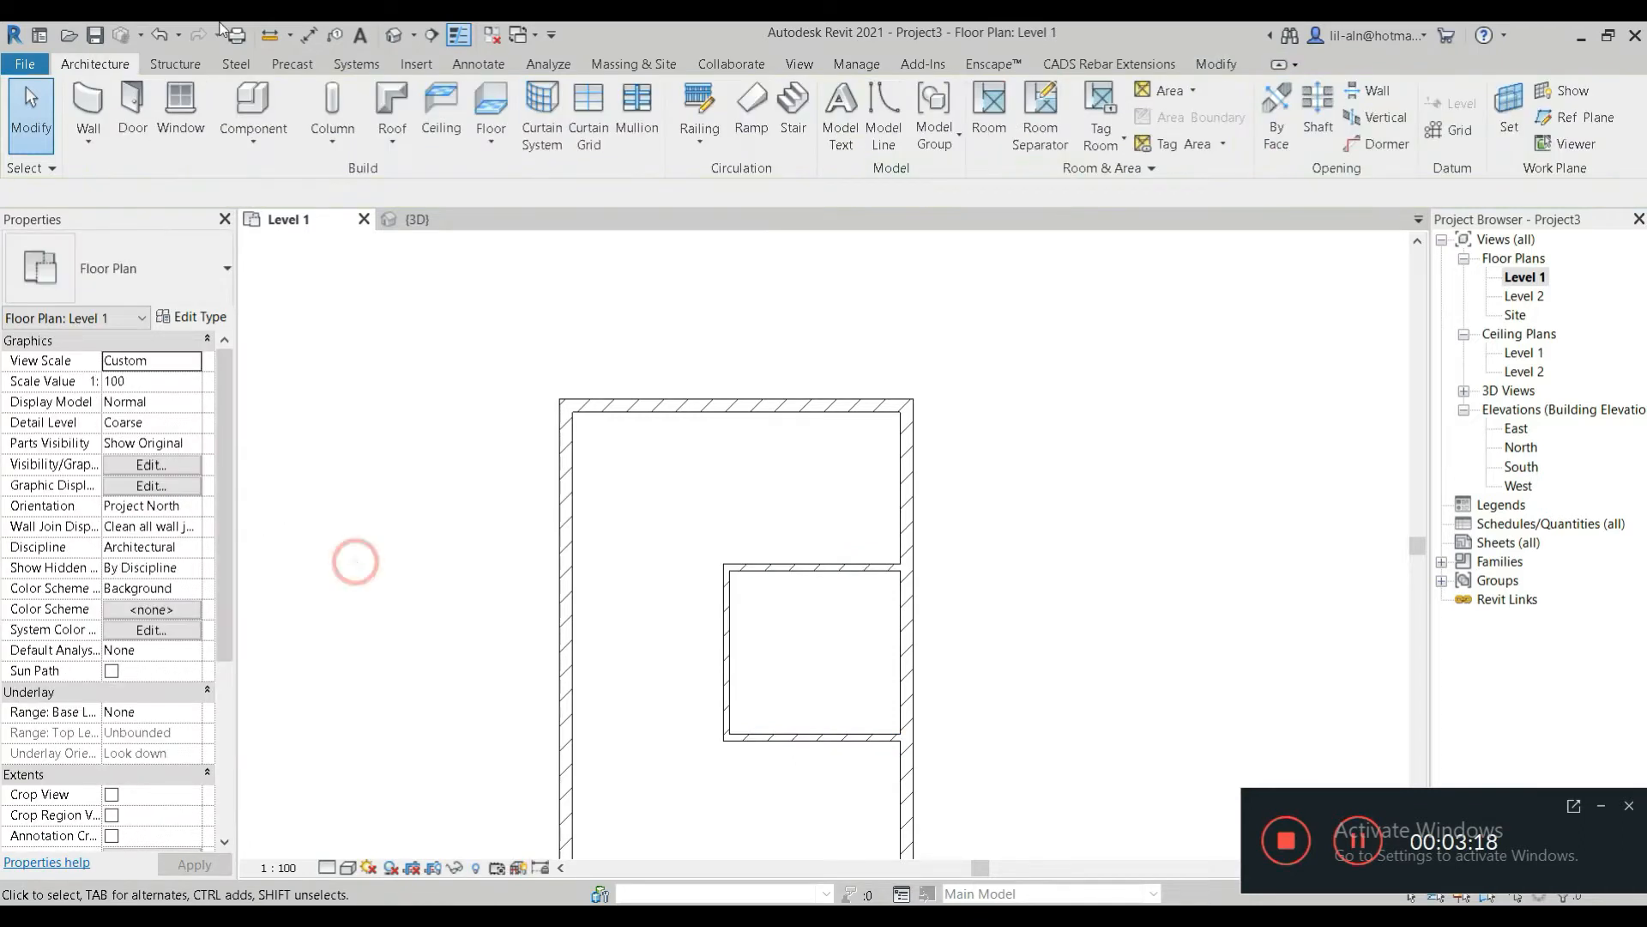
# Show the building in the default 3D view and examine the outer walls and inner room from above
pyautogui.click(394, 36)
pyautogui.keyDown('shift'); pyautogui.moveTo(875, 761); pyautogui.dragTo(728, 678, button='middle'); pyautogui.keyUp('shift')
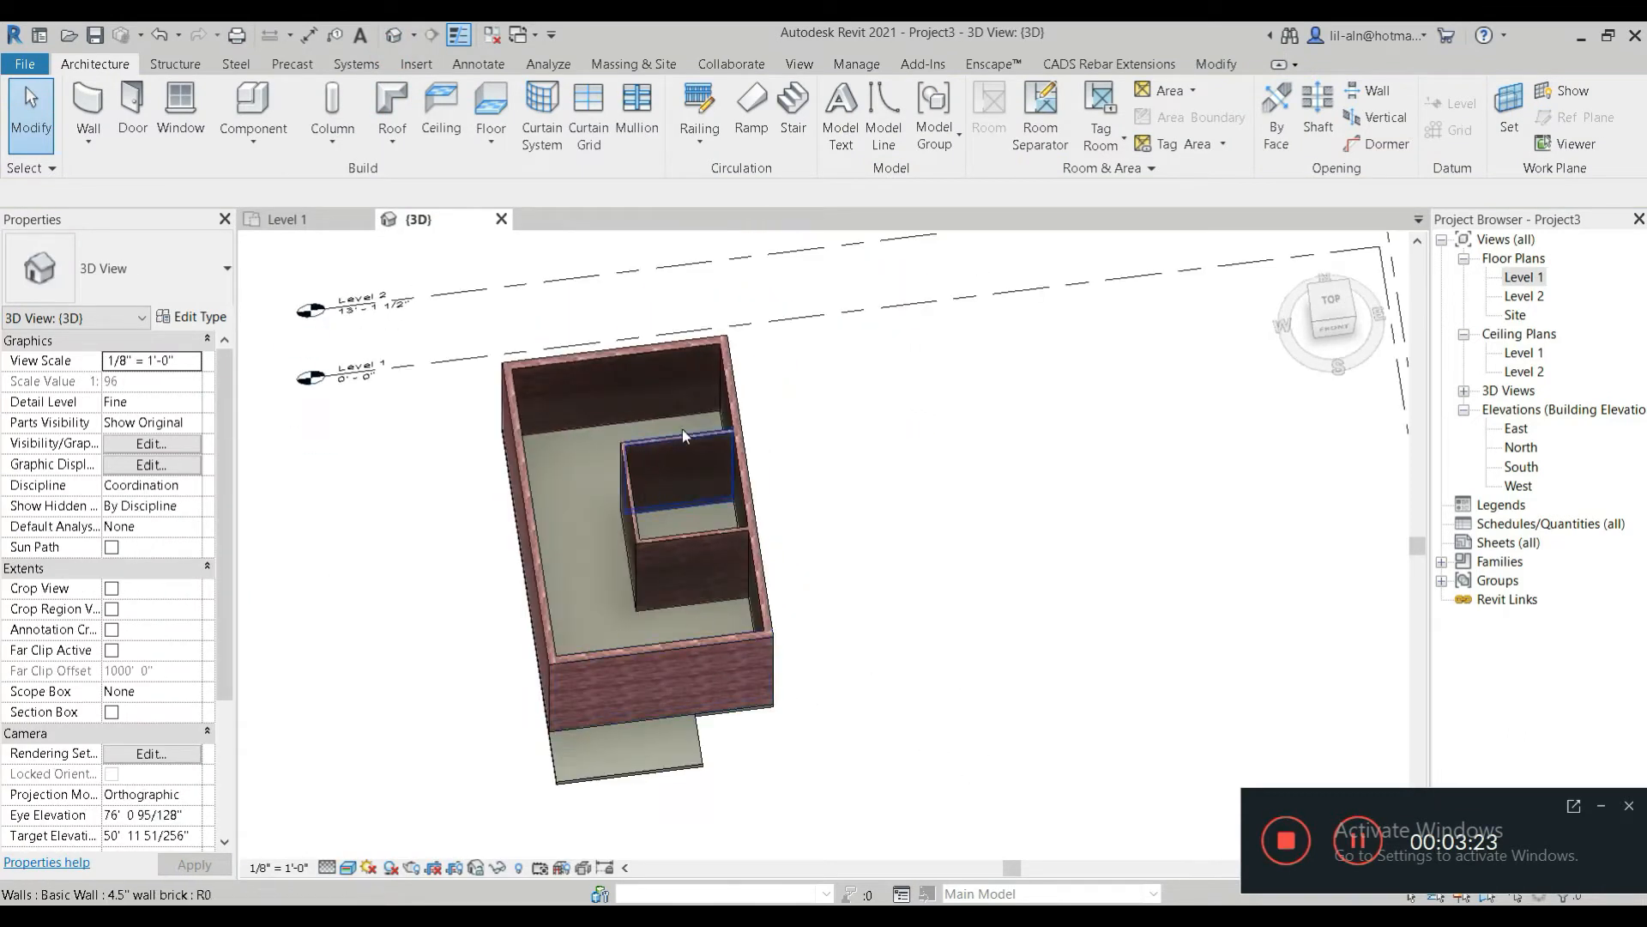
pyautogui.scroll(2, 682, 429)
# In the Level 1 floor plan, draw a horizontal 4.5" brick wall about 7' long from the right outer wall, about 4' above the inner room
pyautogui.doubleClick(1522, 280)
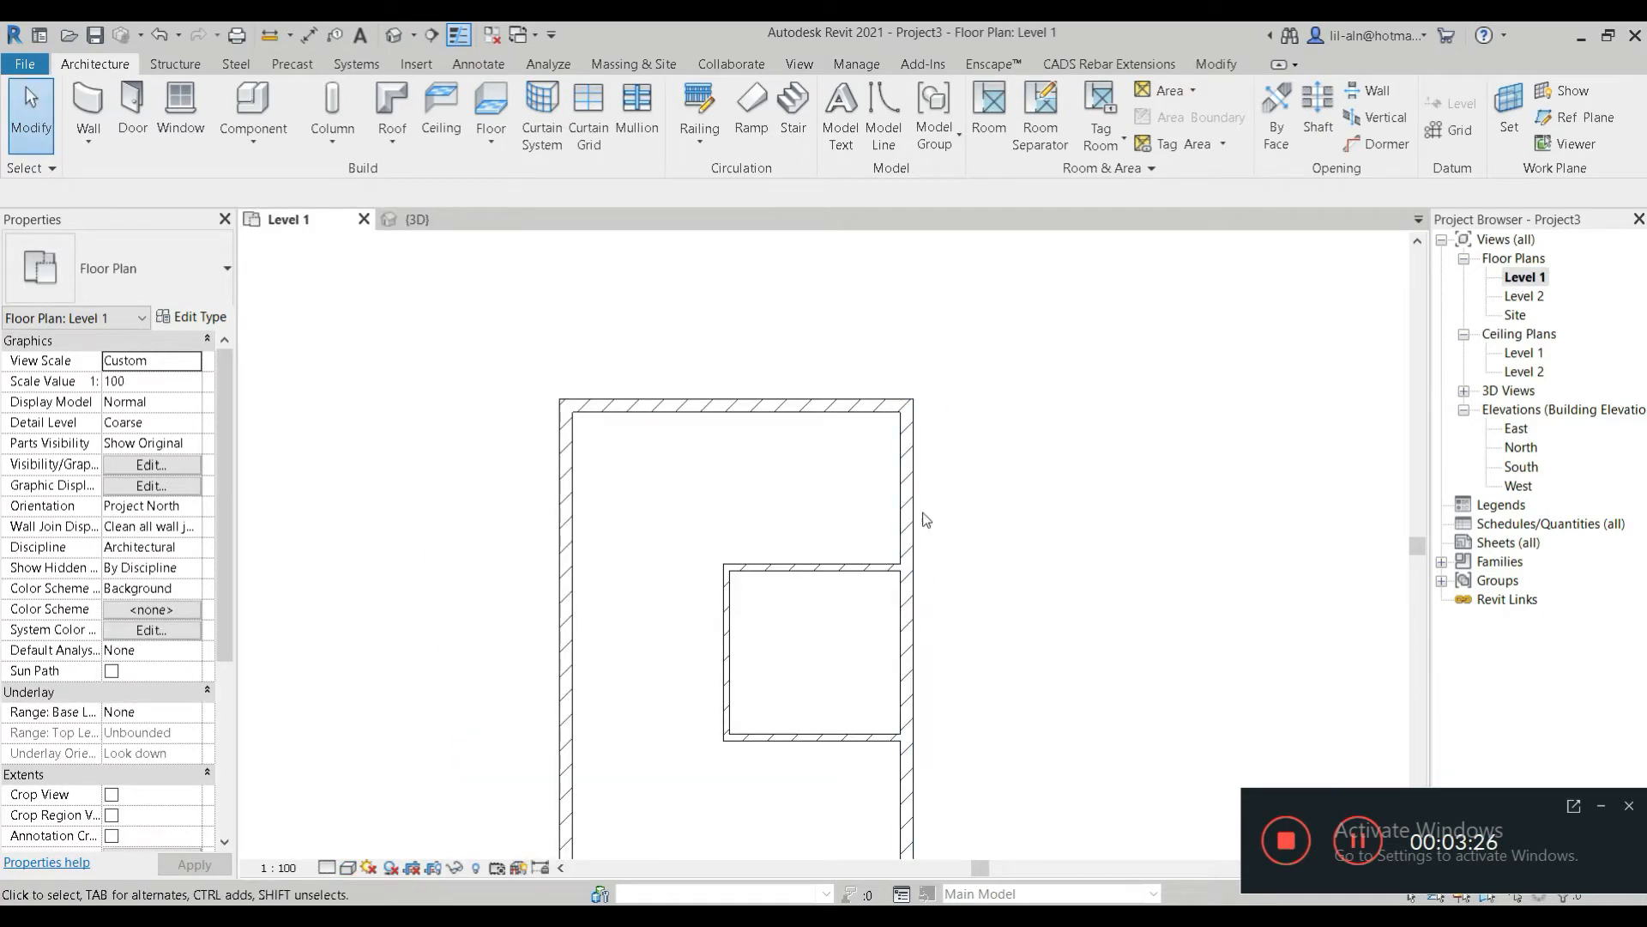
pyautogui.scroll(3, 838, 504)
pyautogui.click(787, 616)
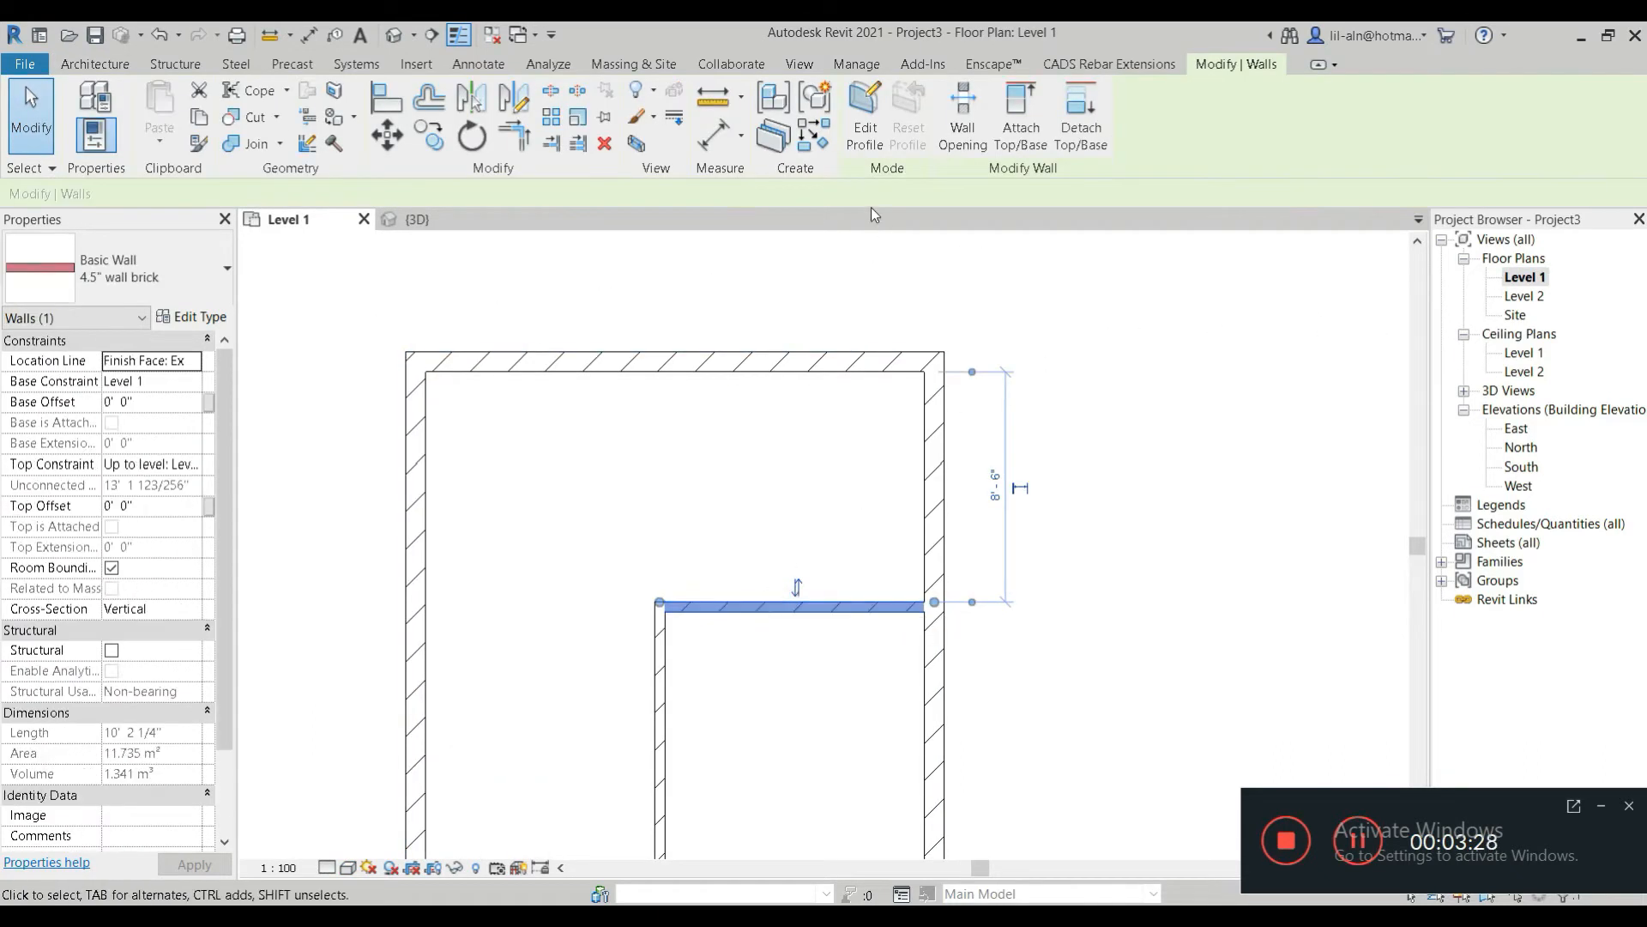
pyautogui.click(814, 137)
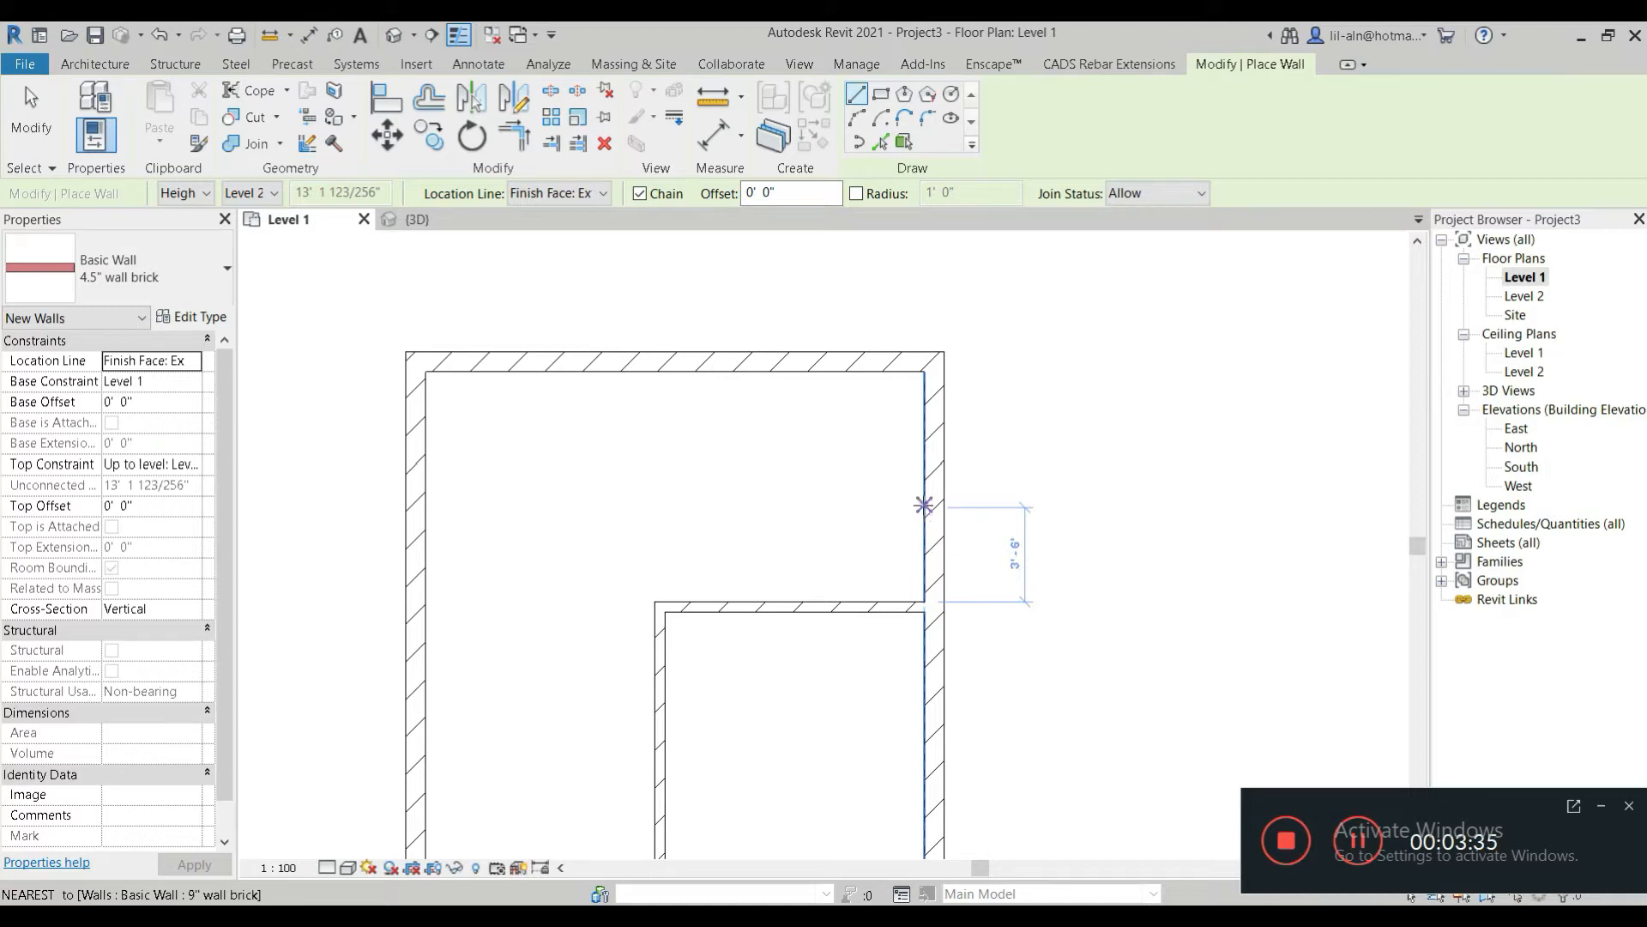
pyautogui.click(924, 492)
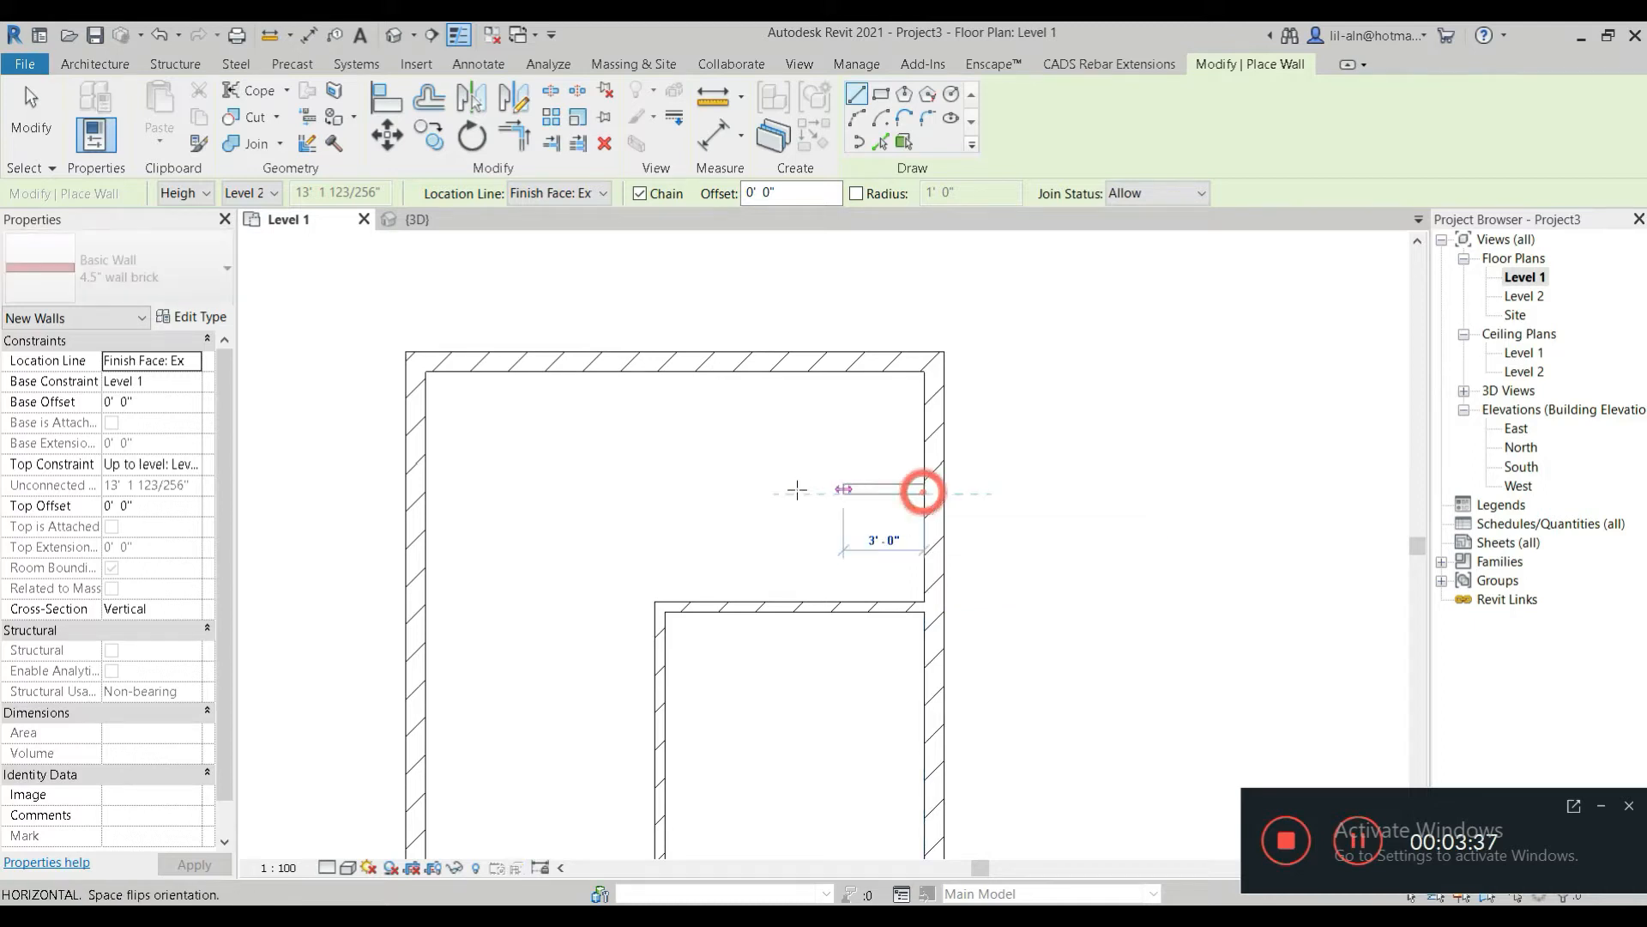
pyautogui.click(743, 489)
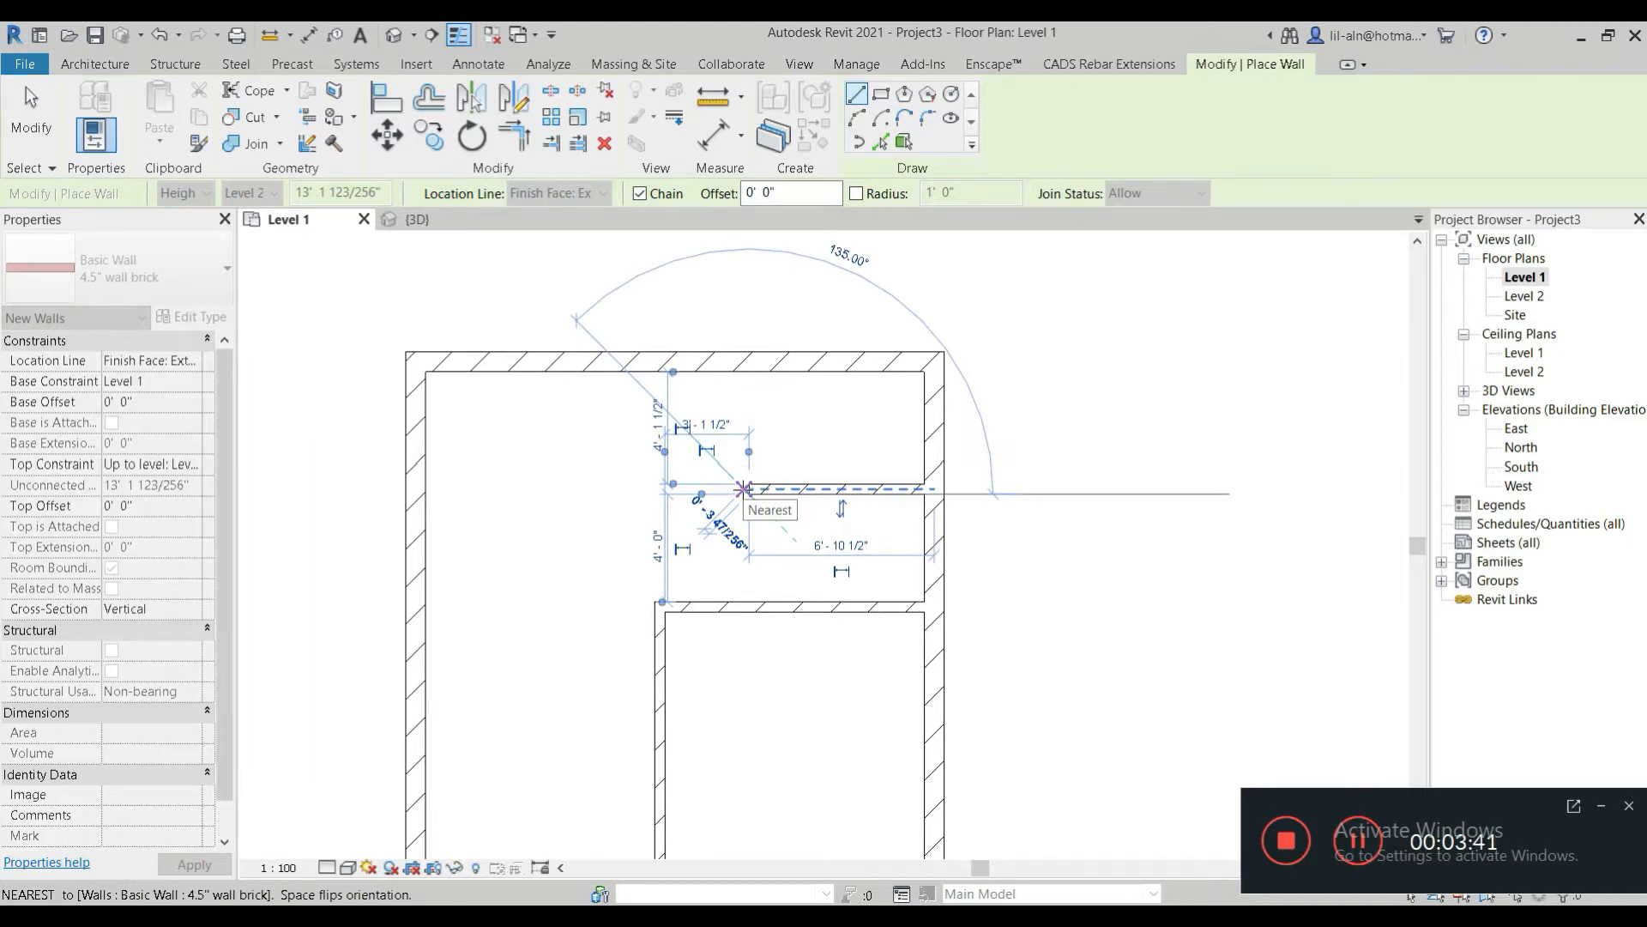
pyautogui.hotkey('ctrl', 'd')
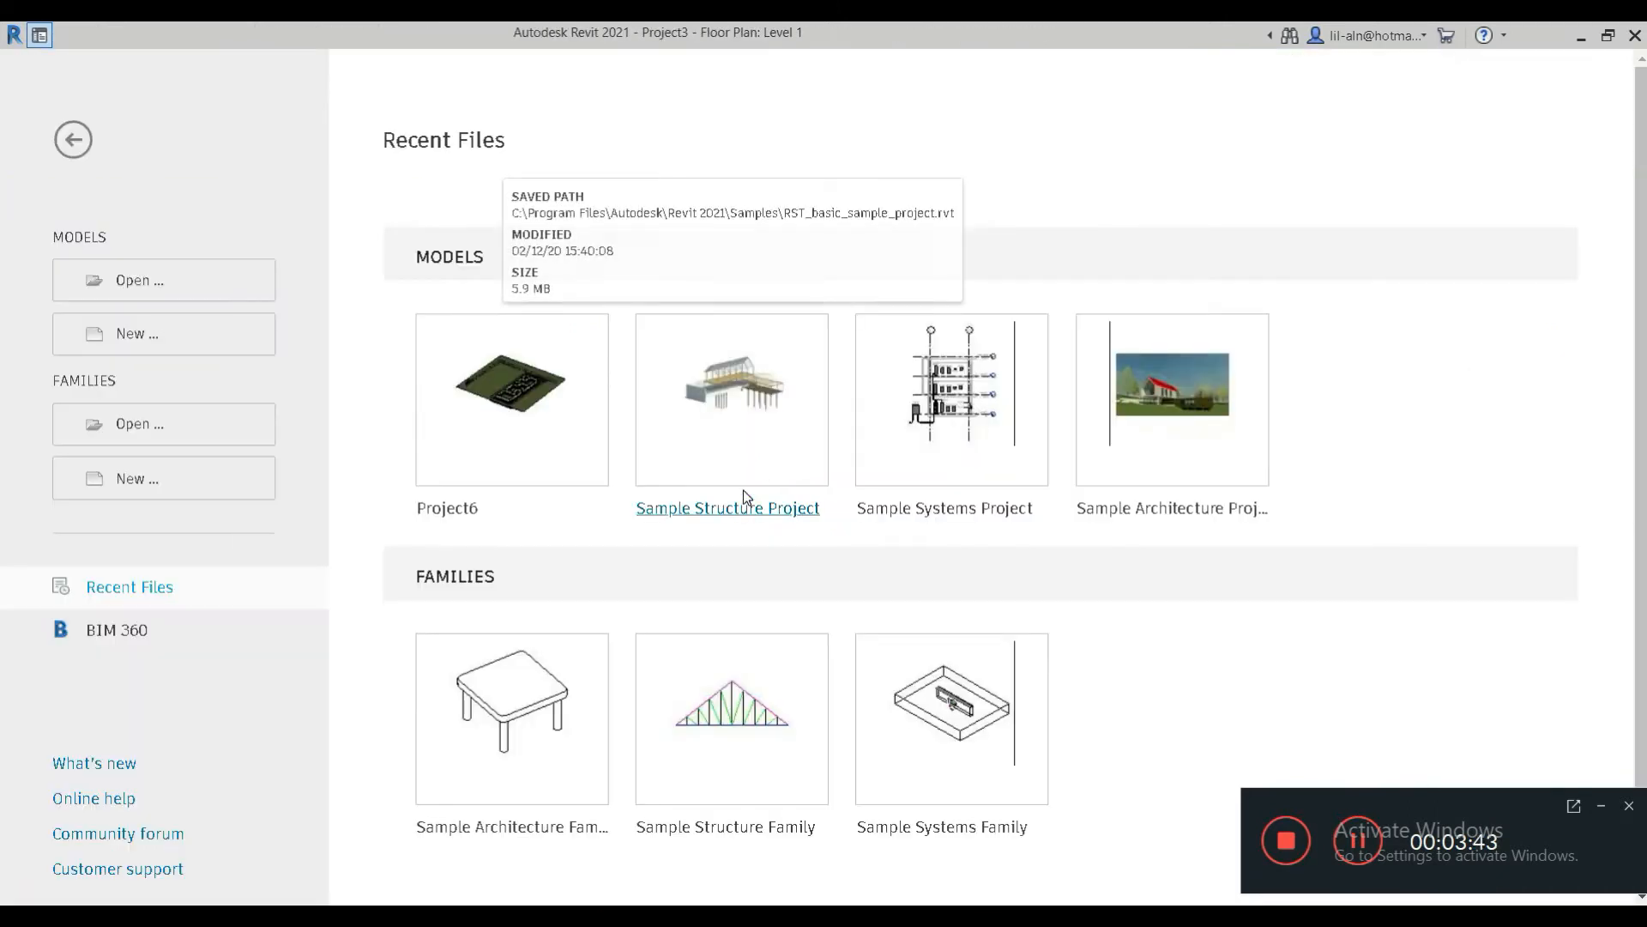
pyautogui.hotkey('ctrl', 'd')
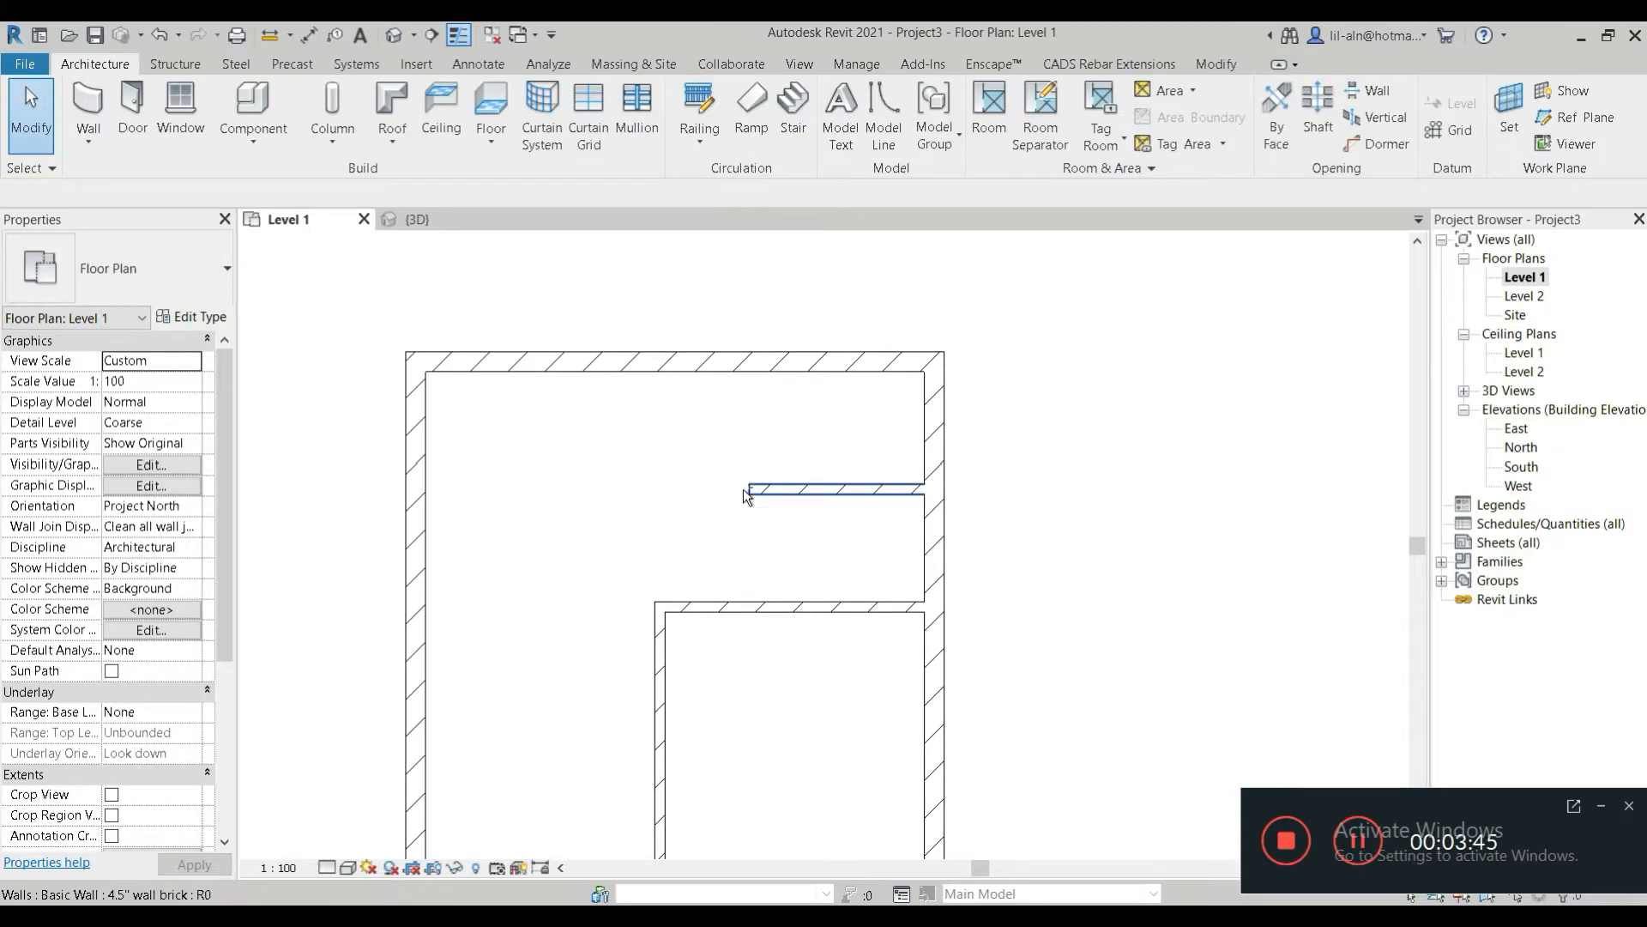
# Draw a 4.5" brick wall about 6' long from the short horizontal partition's left end up to the top outer wall
pyautogui.click(745, 496)
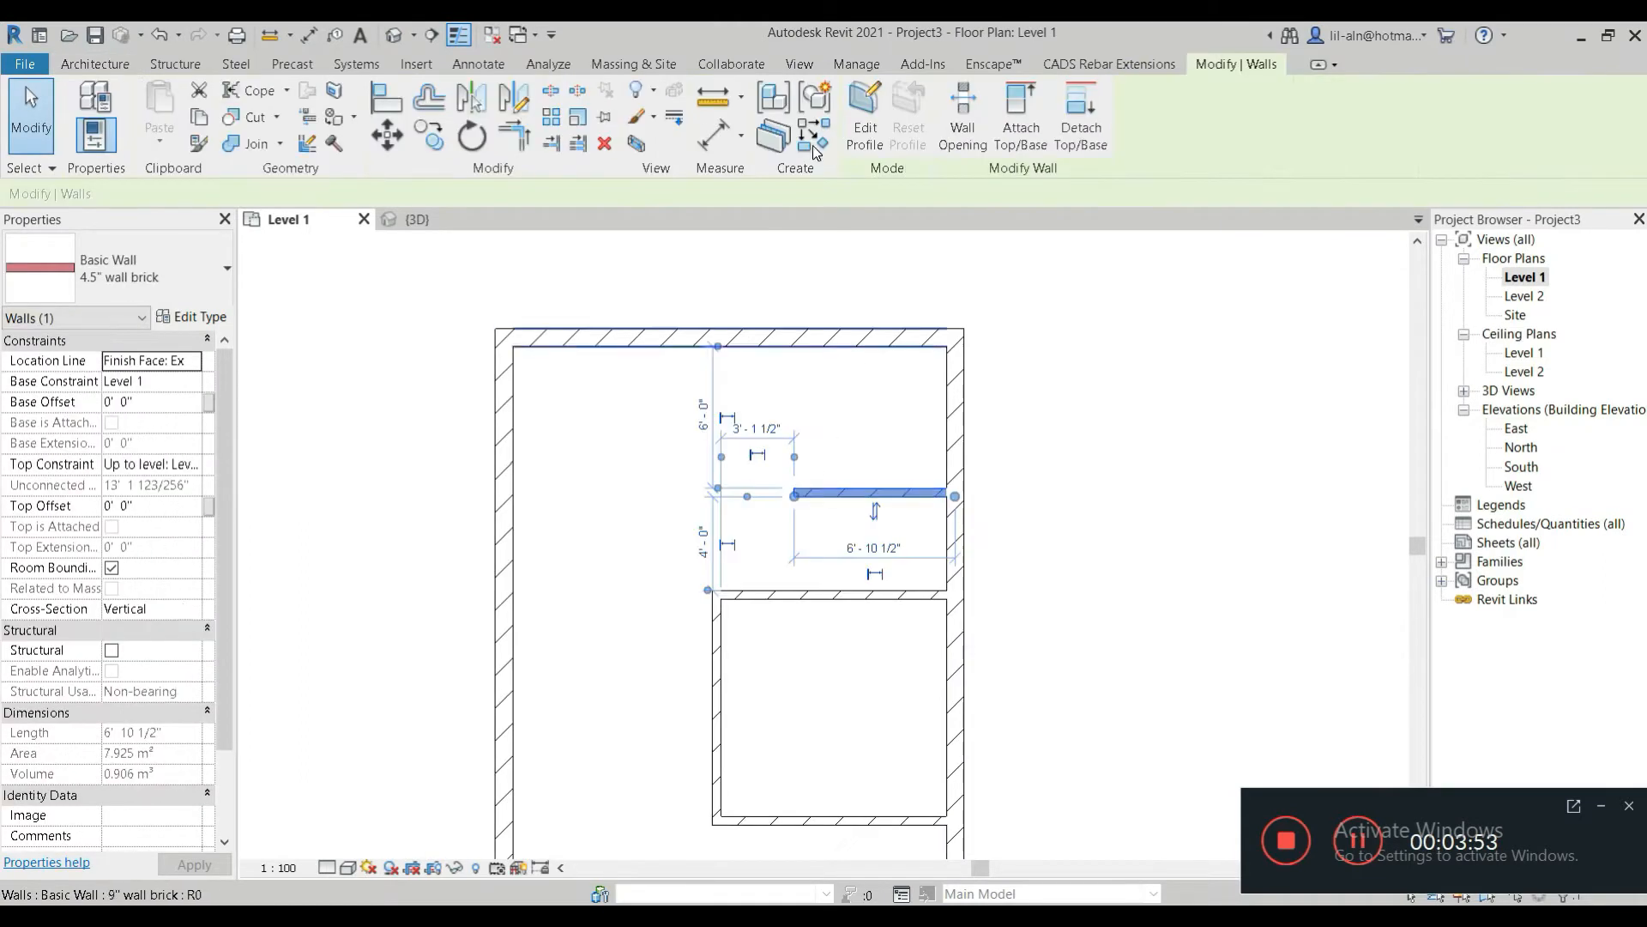
pyautogui.click(806, 133)
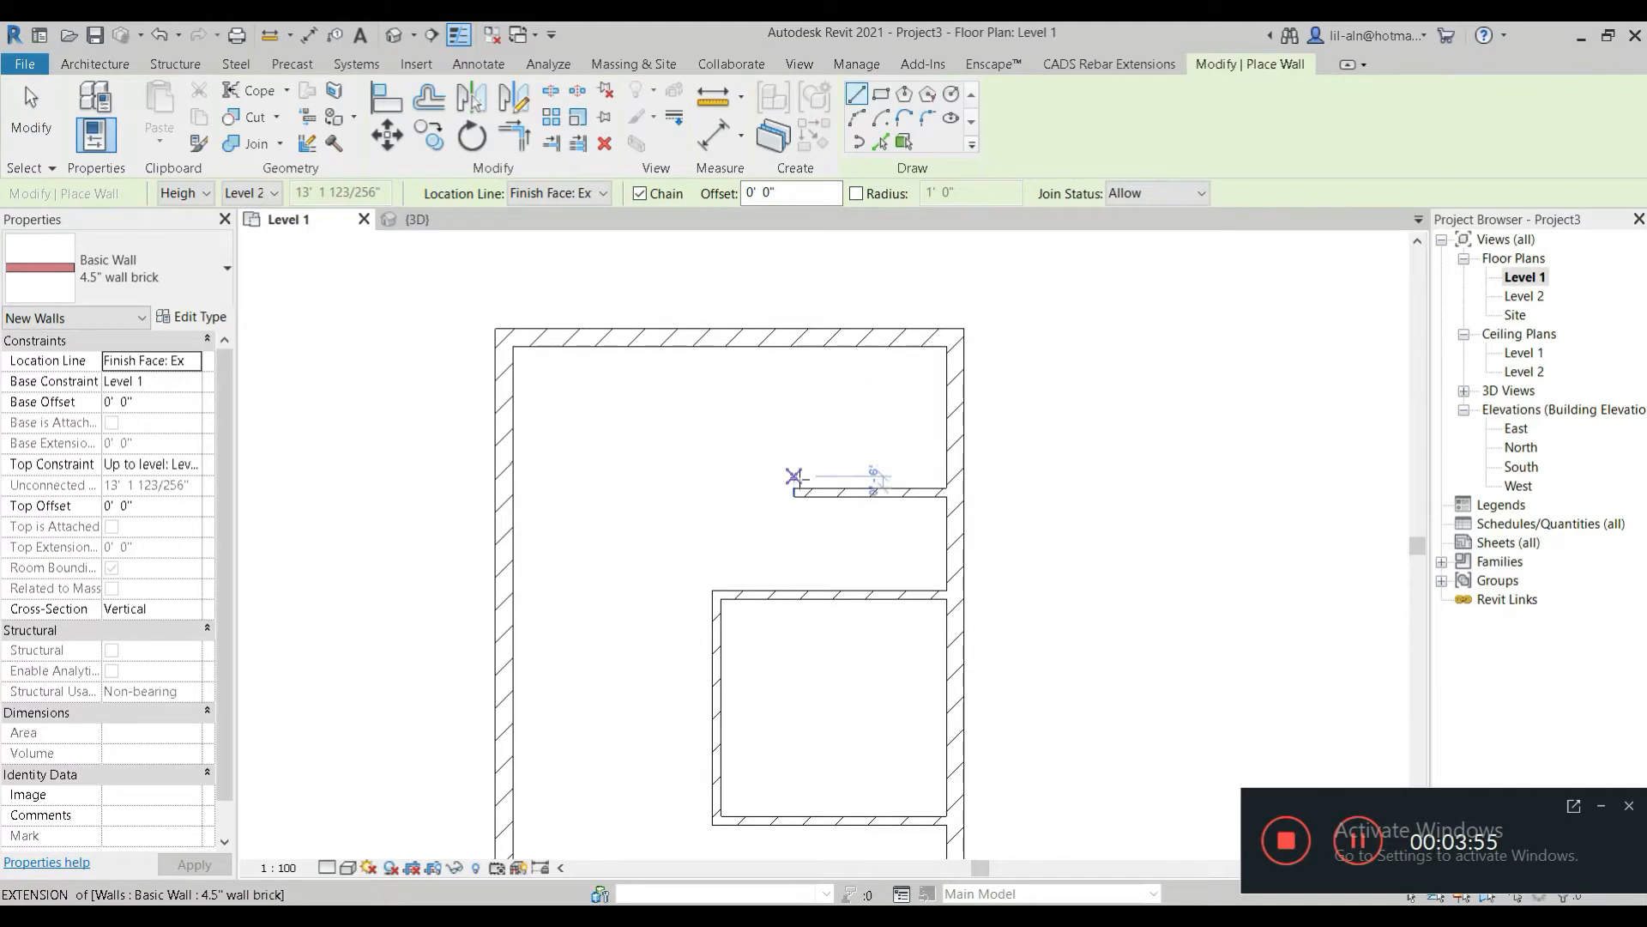
pyautogui.click(794, 491)
pyautogui.click(803, 353)
pyautogui.press('Escape')
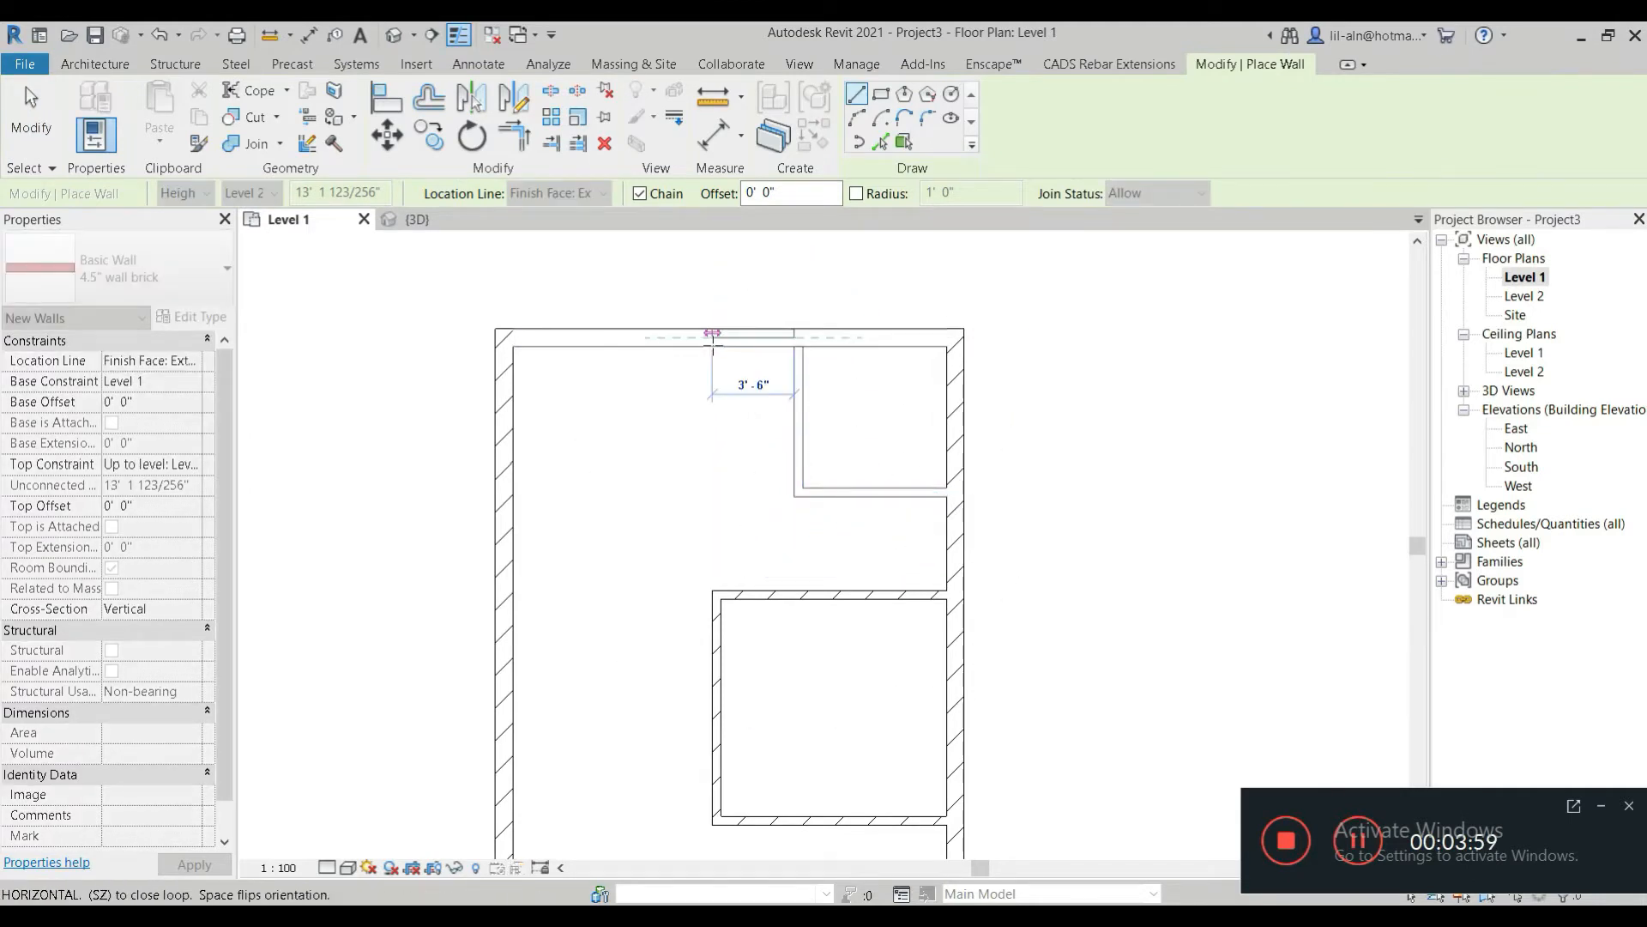
# Enclose a small closet about 3' by 3' with 4.5" brick walls between the new vertical partition and the top outer wall
pyautogui.click(797, 410)
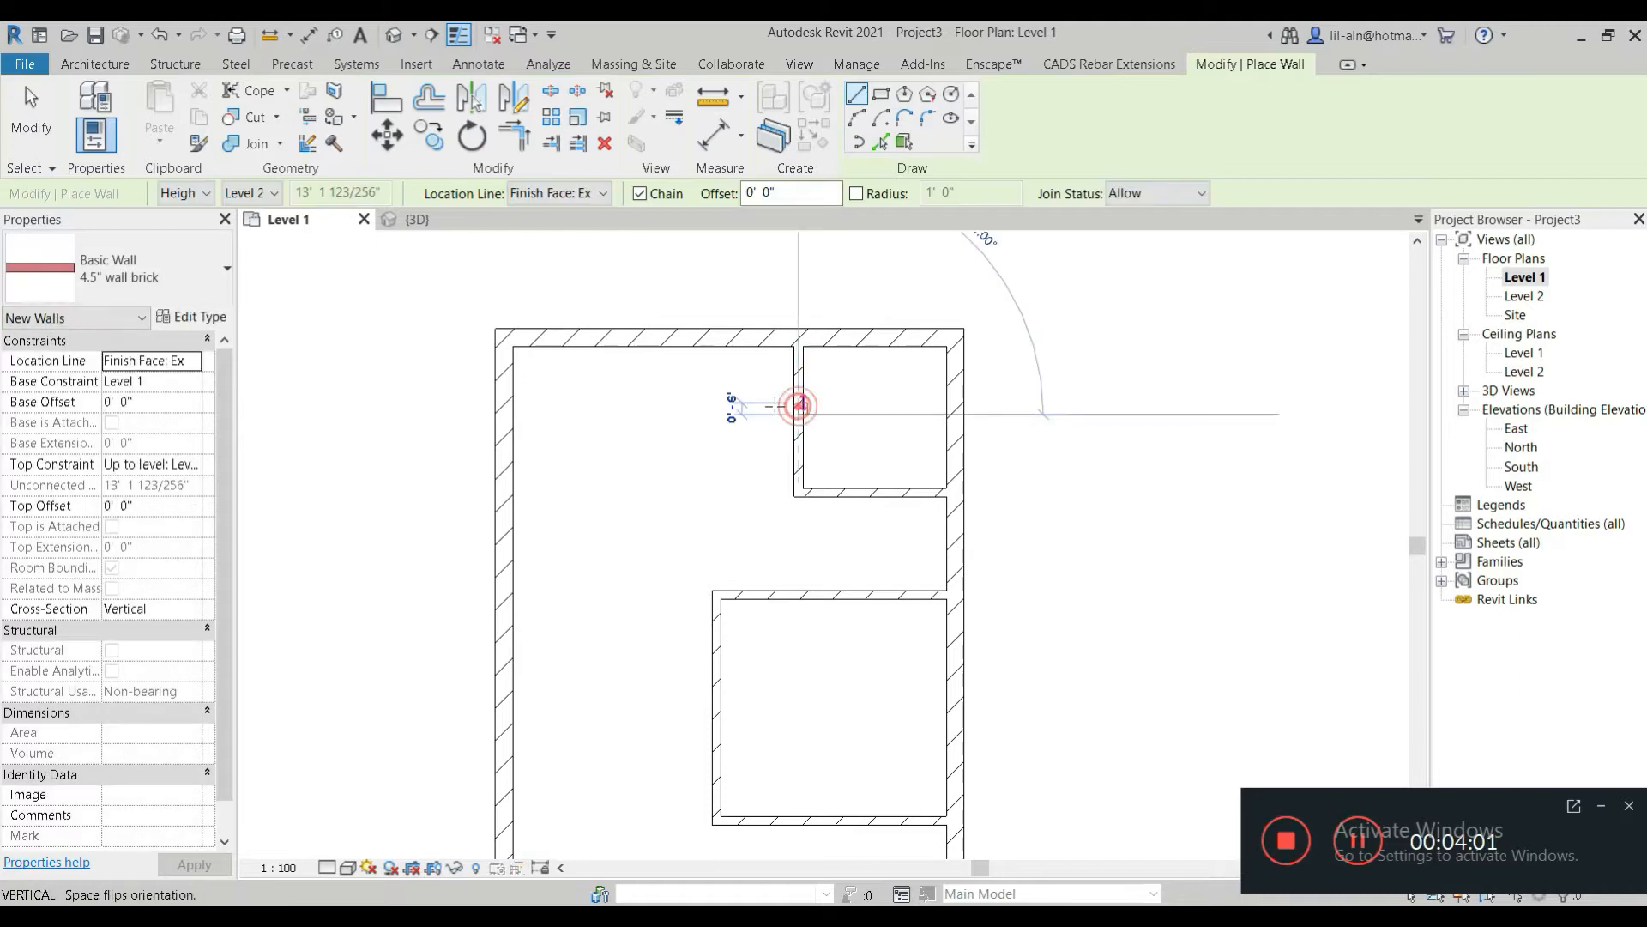
pyautogui.click(696, 409)
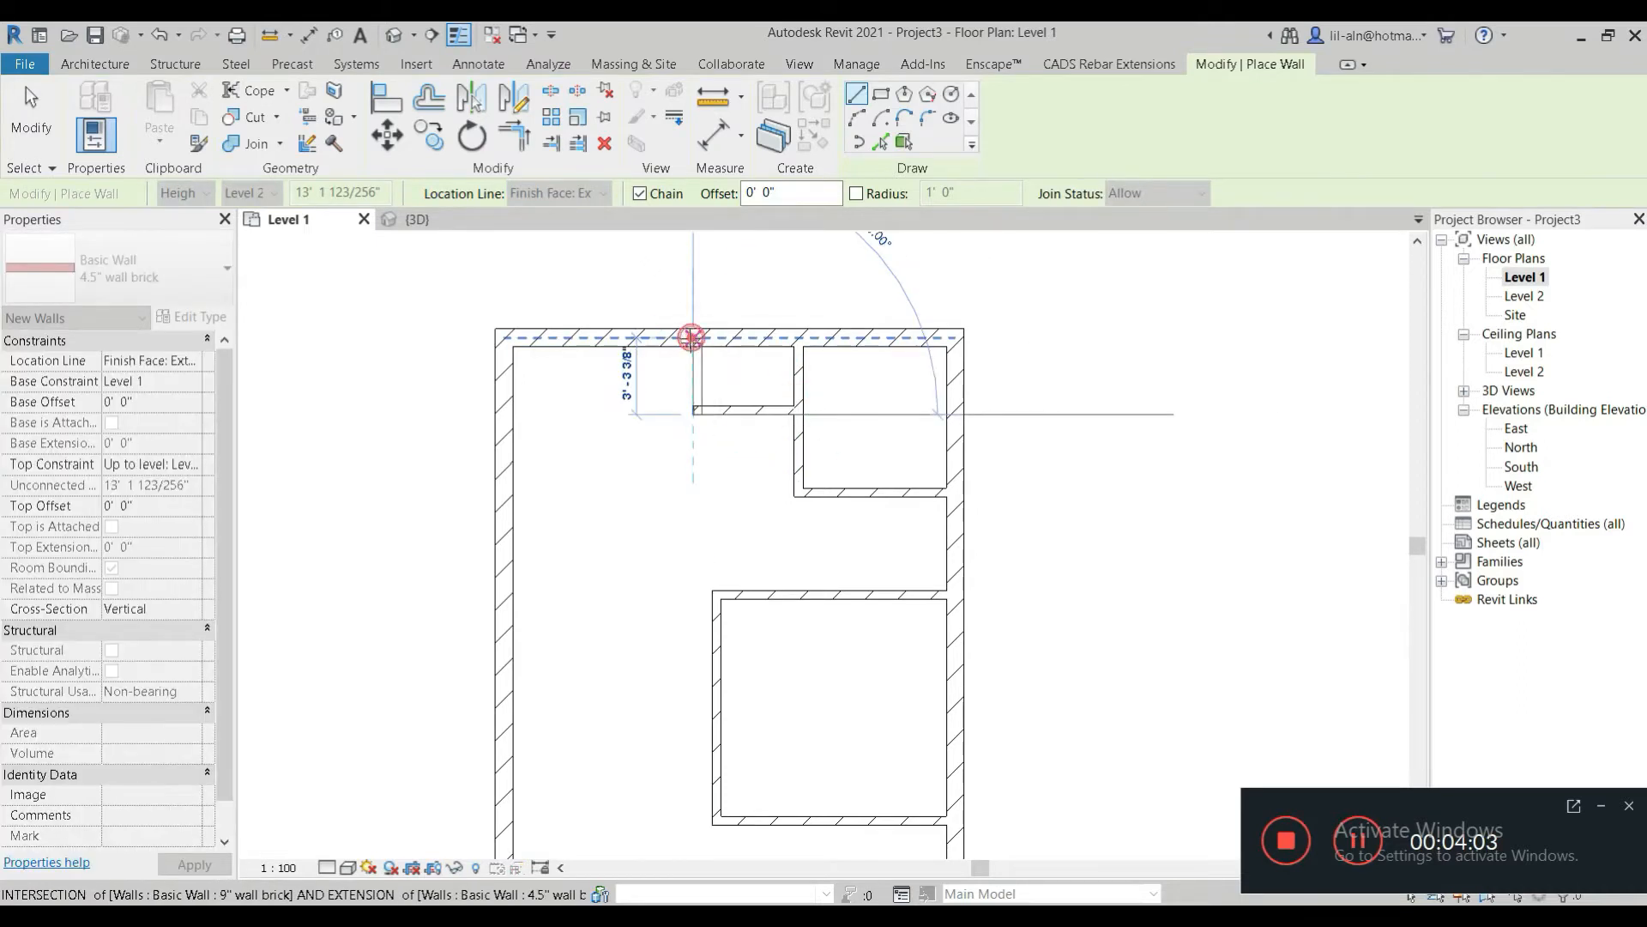
pyautogui.click(693, 338)
pyautogui.press('Escape')
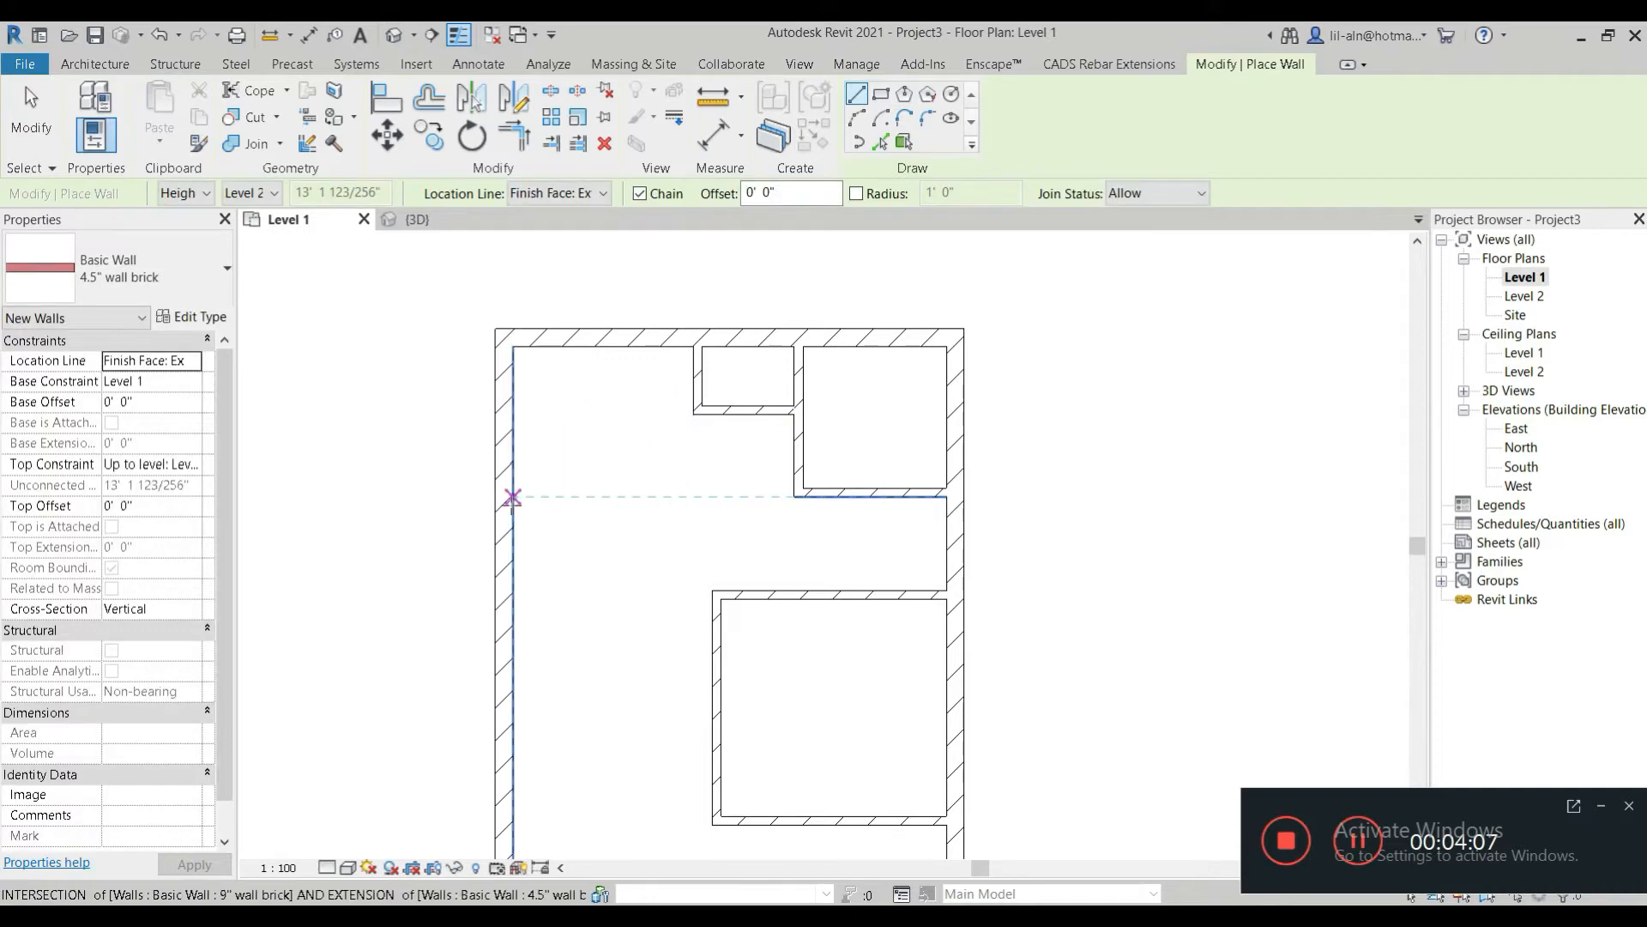
# Draw a 4.5" brick wall 6' 6" right from the left outer wall, level with the short partition, and continue it up to the top outer wall
pyautogui.click(504, 496)
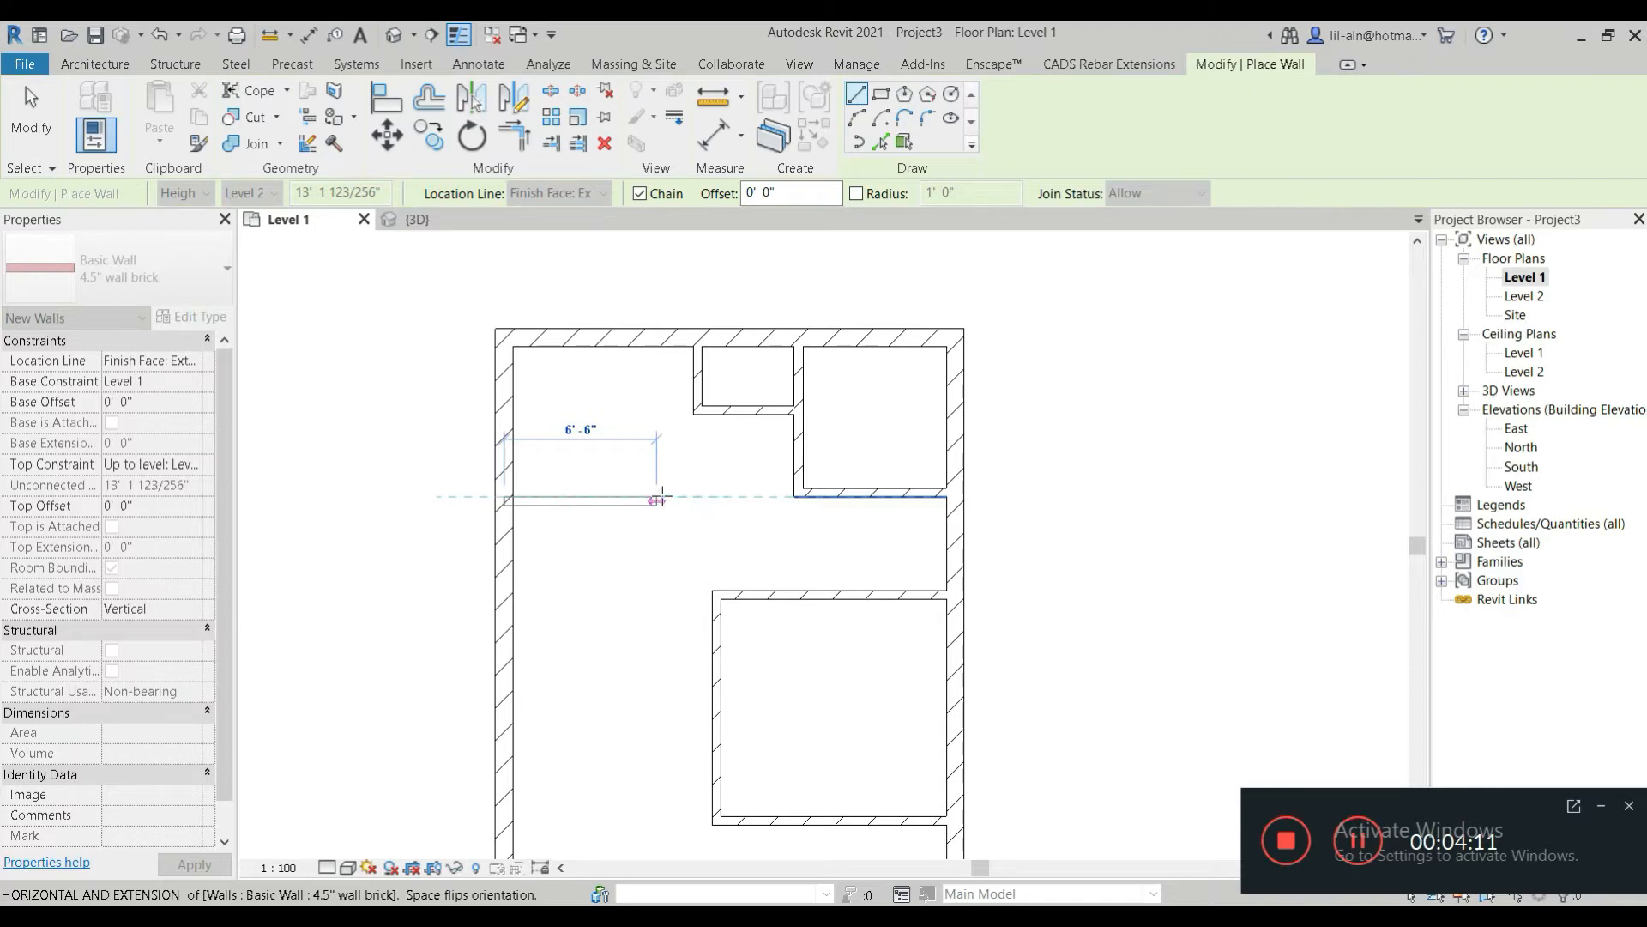
pyautogui.click(656, 501)
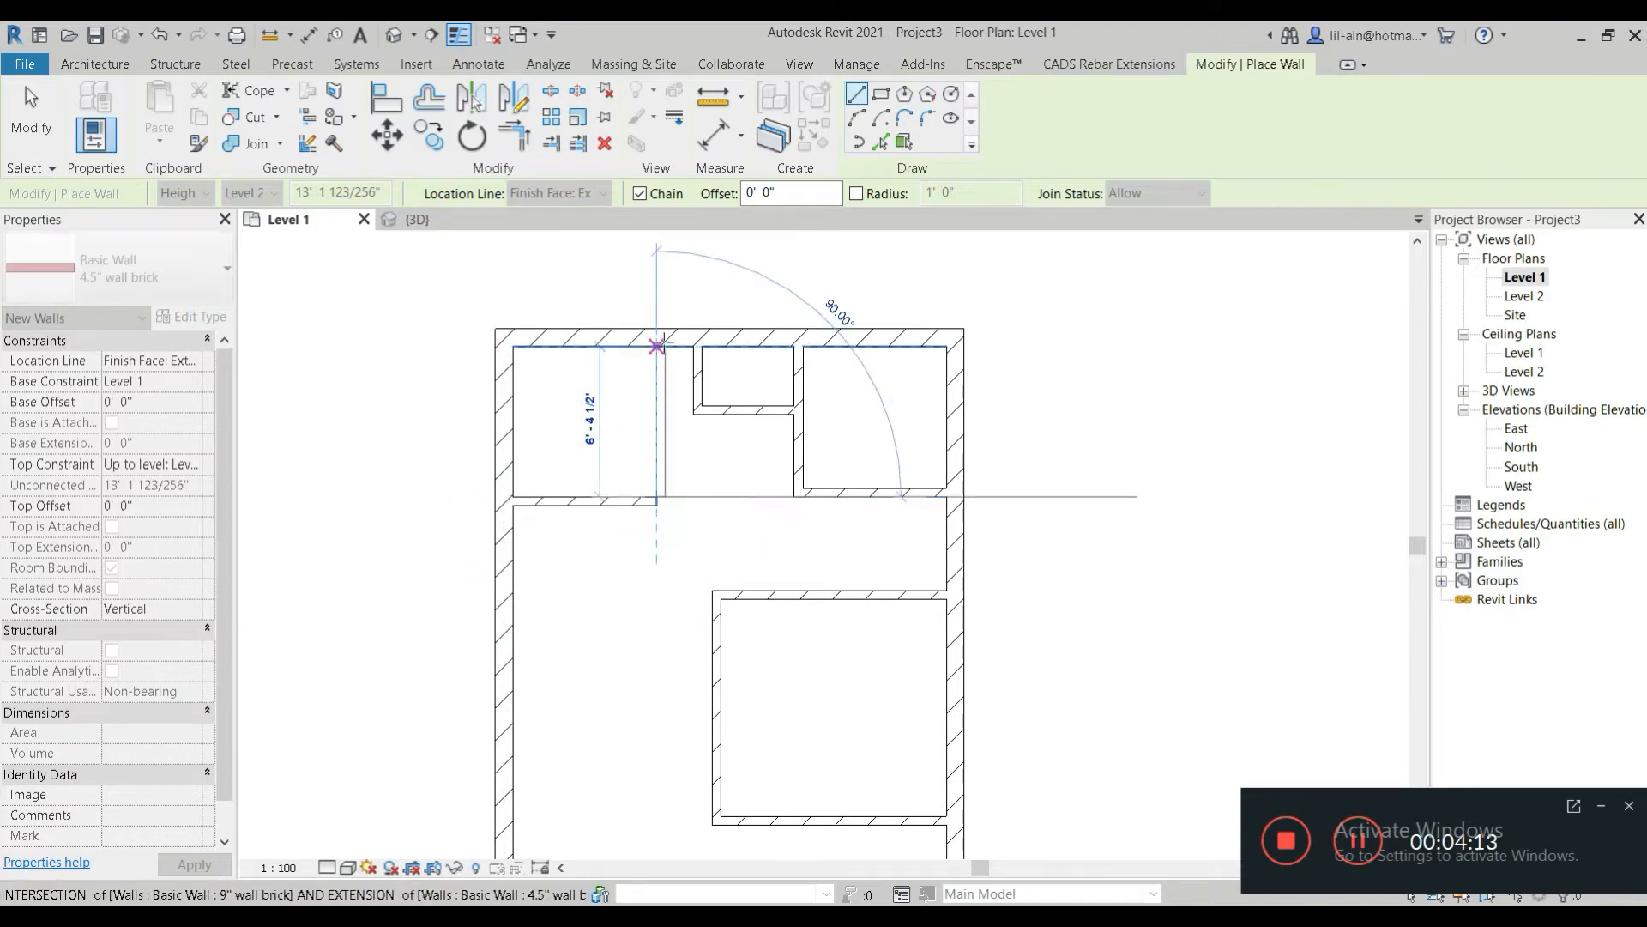
pyautogui.click(656, 346)
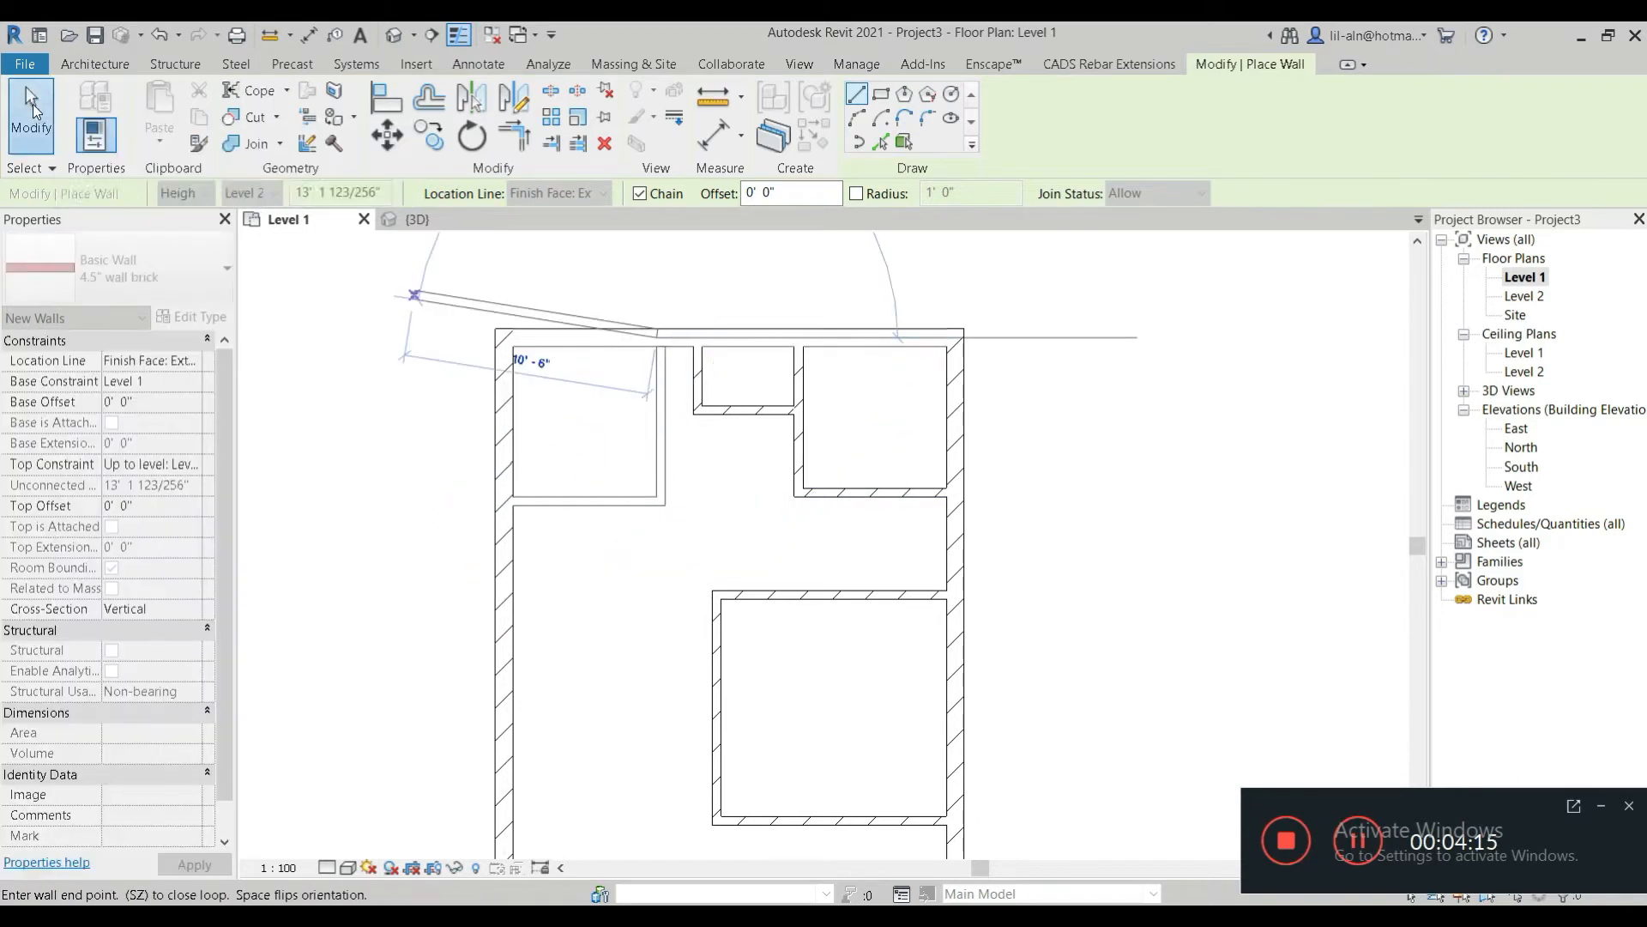
pyautogui.press('Escape')
pyautogui.press('Escape')
# Set the clear width between the small closet's left wall and the partition on its right to 2' 6"
pyautogui.click(698, 377)
pyautogui.scroll(3, 698, 378)
pyautogui.scroll(1, 686, 369)
pyautogui.moveTo(687, 370); pyautogui.dragTo(699, 552, button='middle')
pyautogui.click(766, 307)
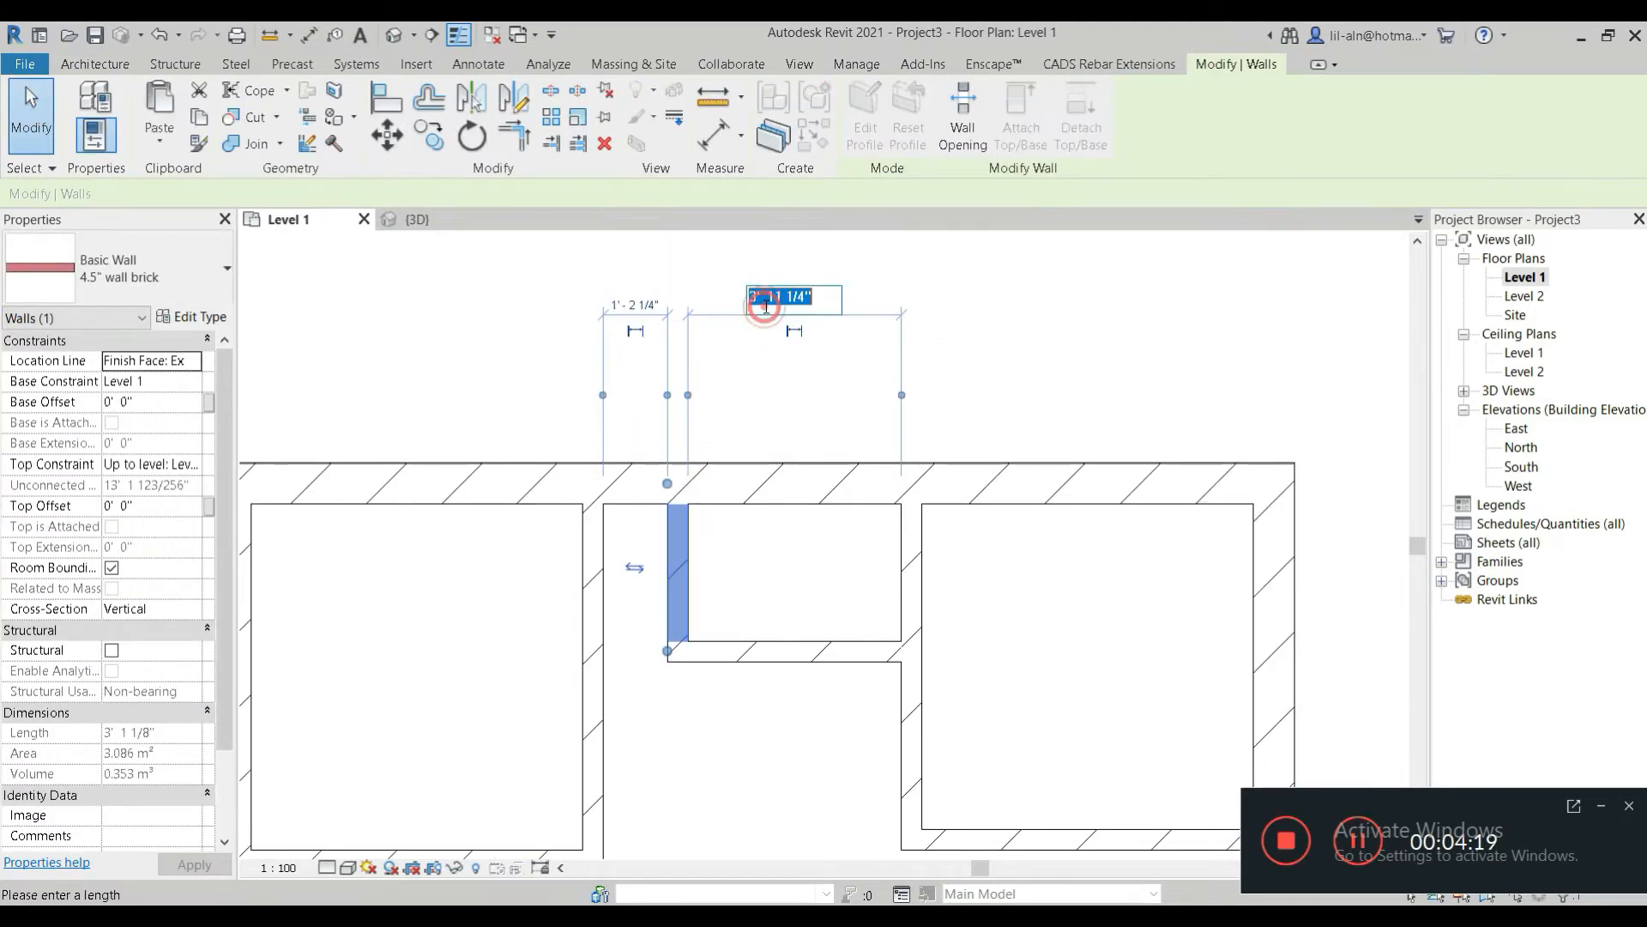
pyautogui.write('2')
pyautogui.press('Return')
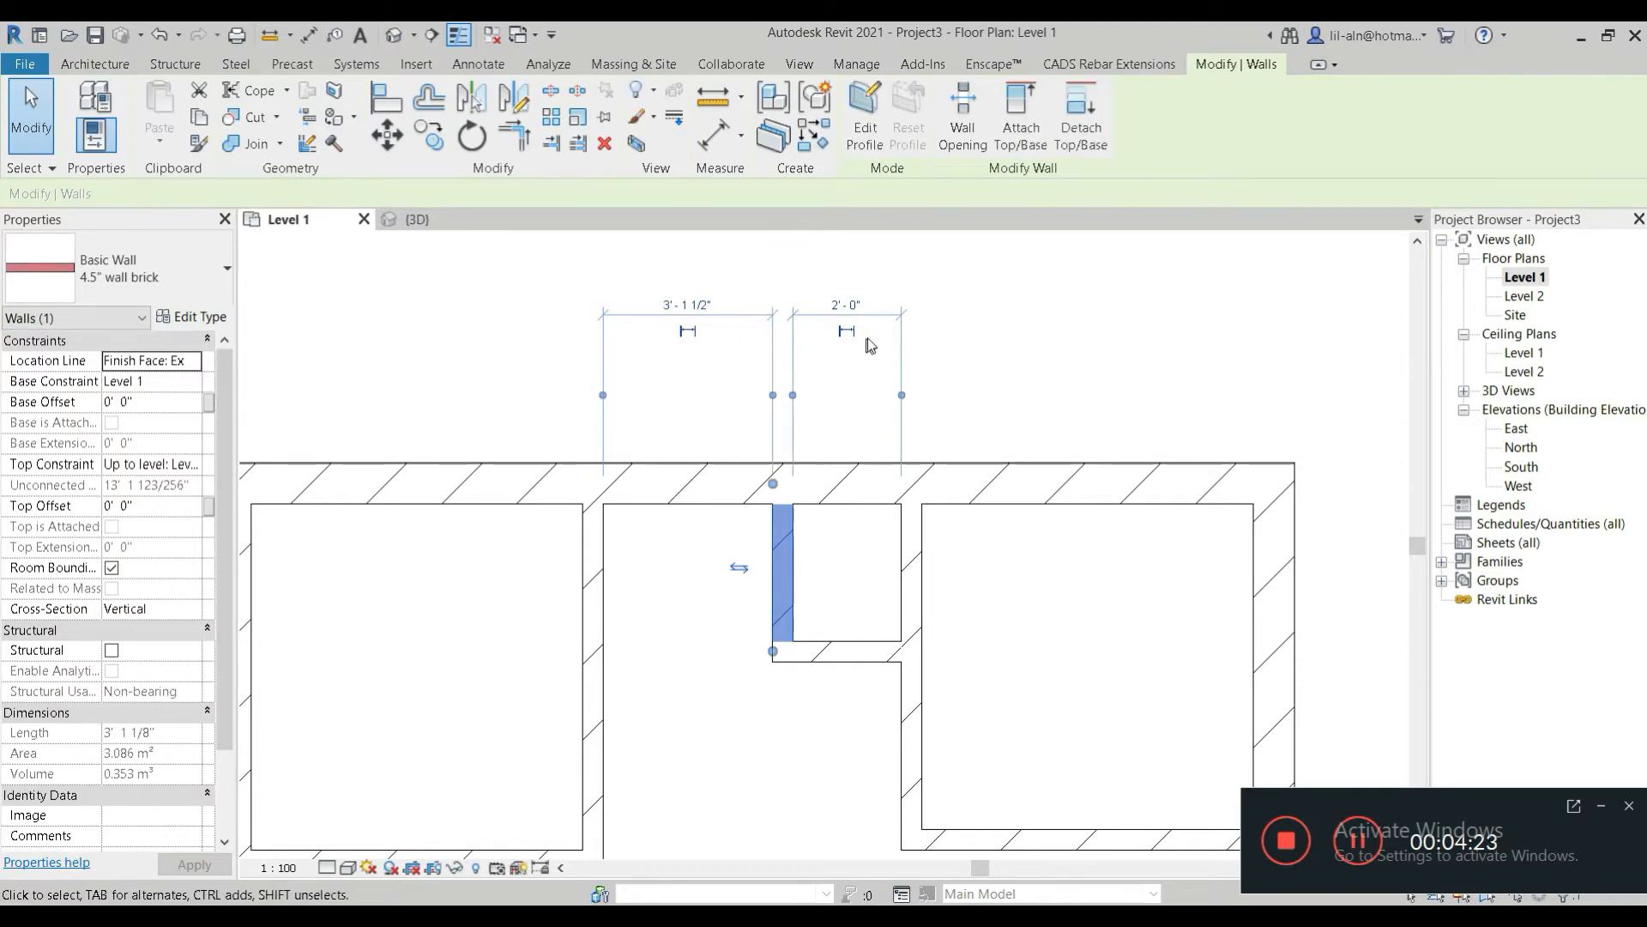
pyautogui.click(846, 306)
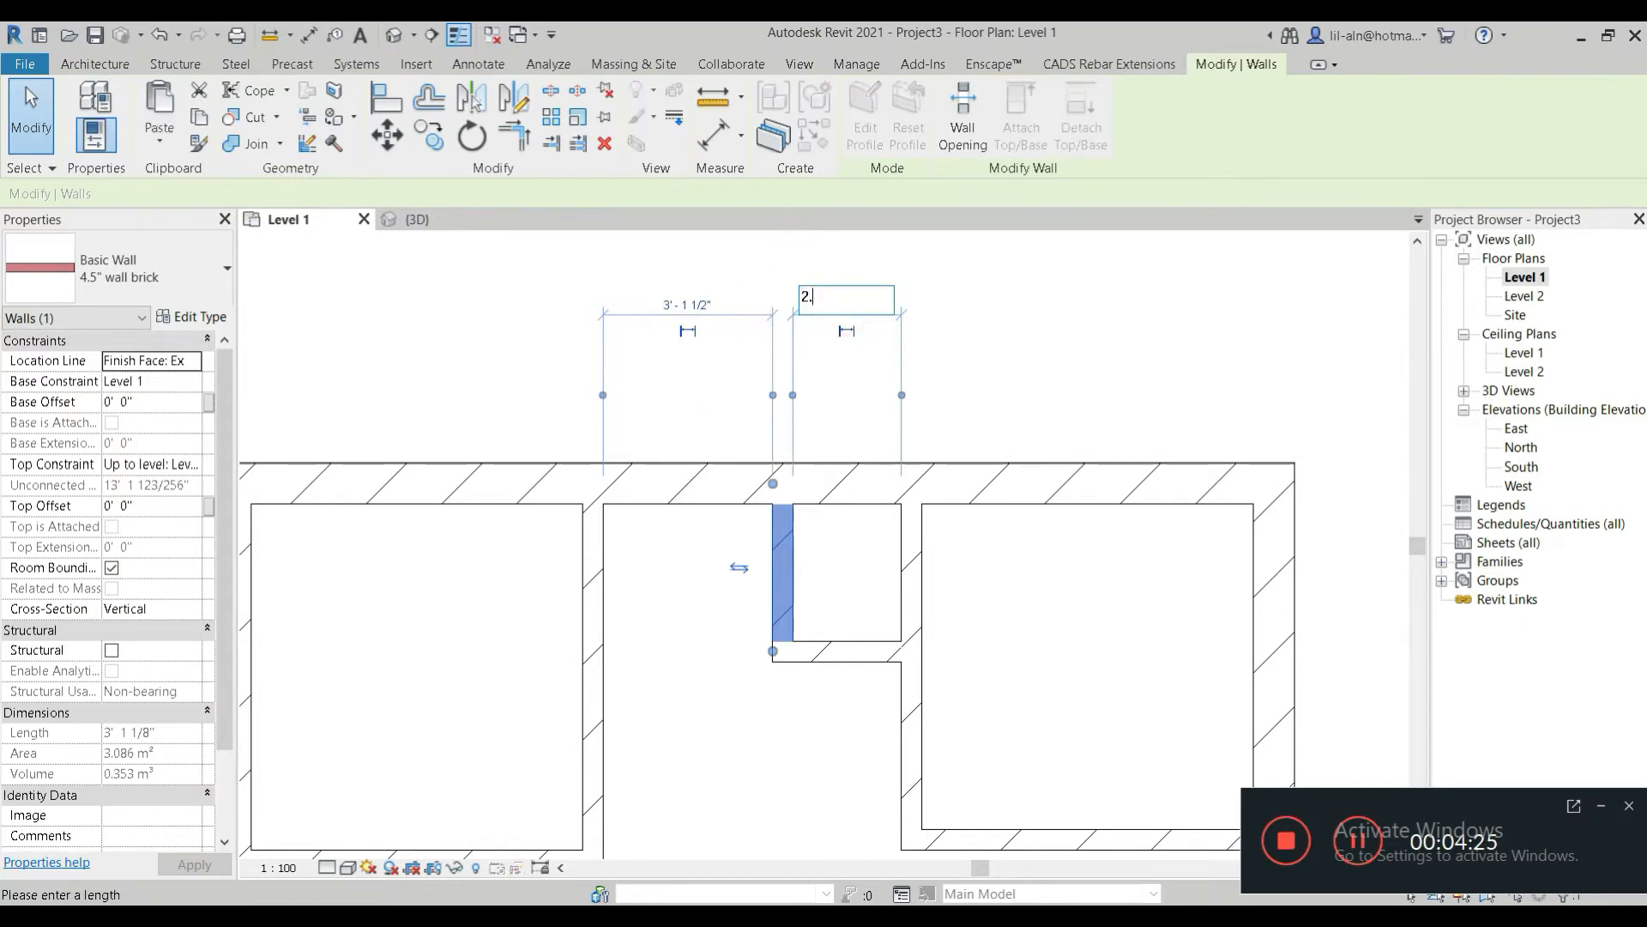
pyautogui.press('Return')
pyautogui.scroll(-2, 803, 429)
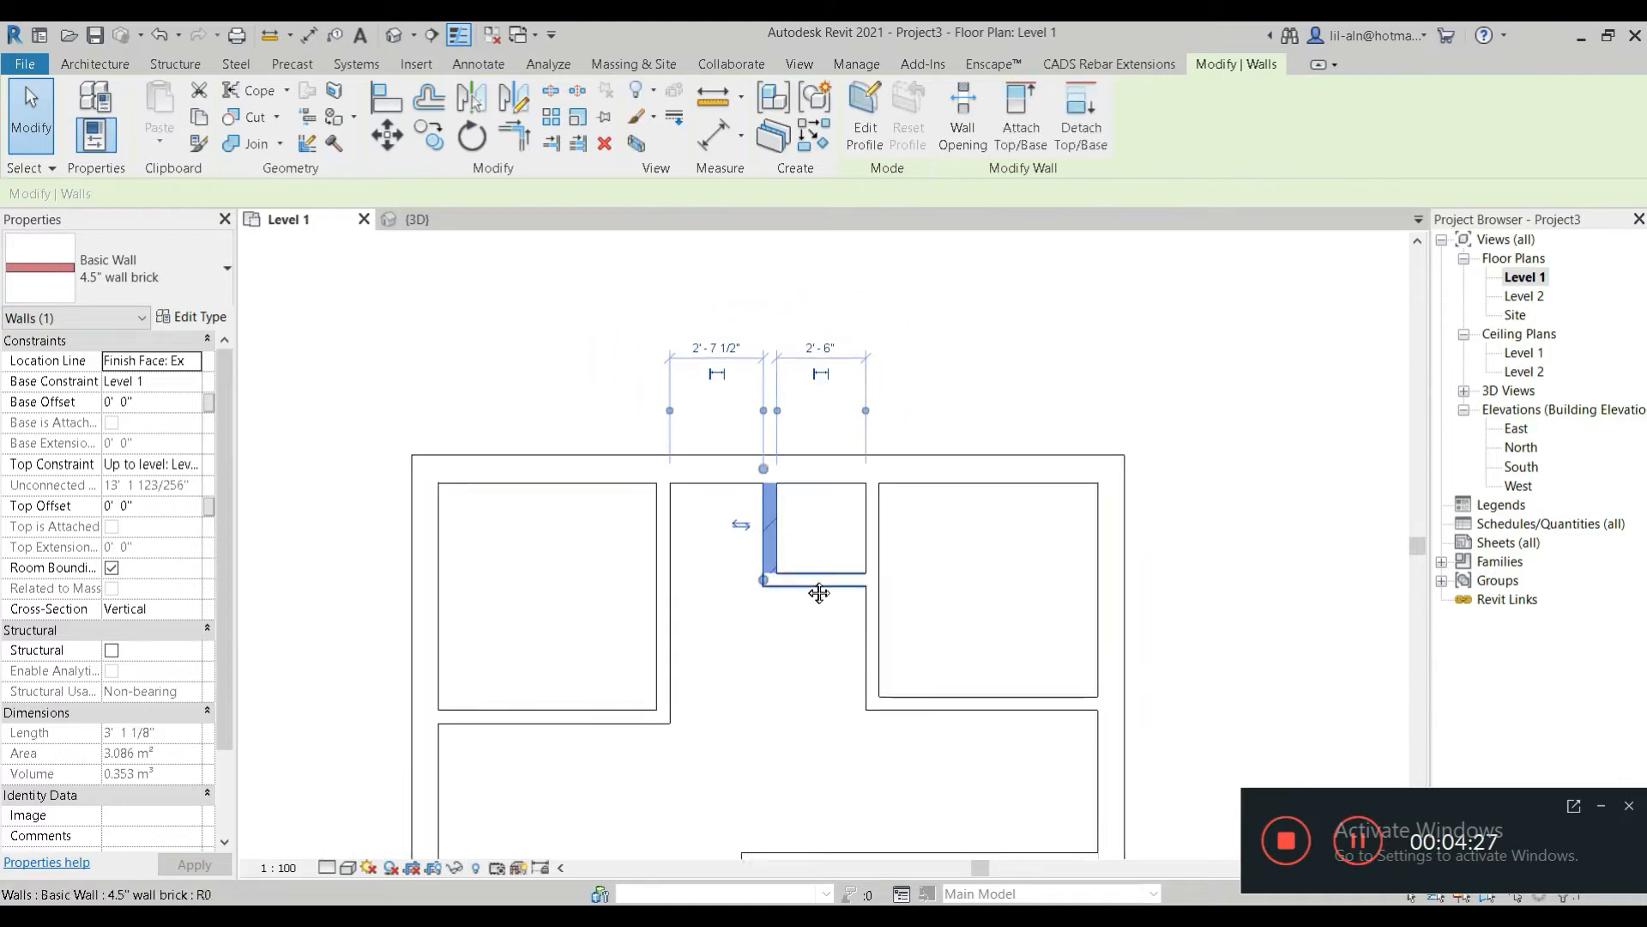
# Trim the left and top outer walls to the upper-left partition walls, removing the building's upper-left corner
pyautogui.moveTo(816, 590); pyautogui.dragTo(916, 465, button='middle')
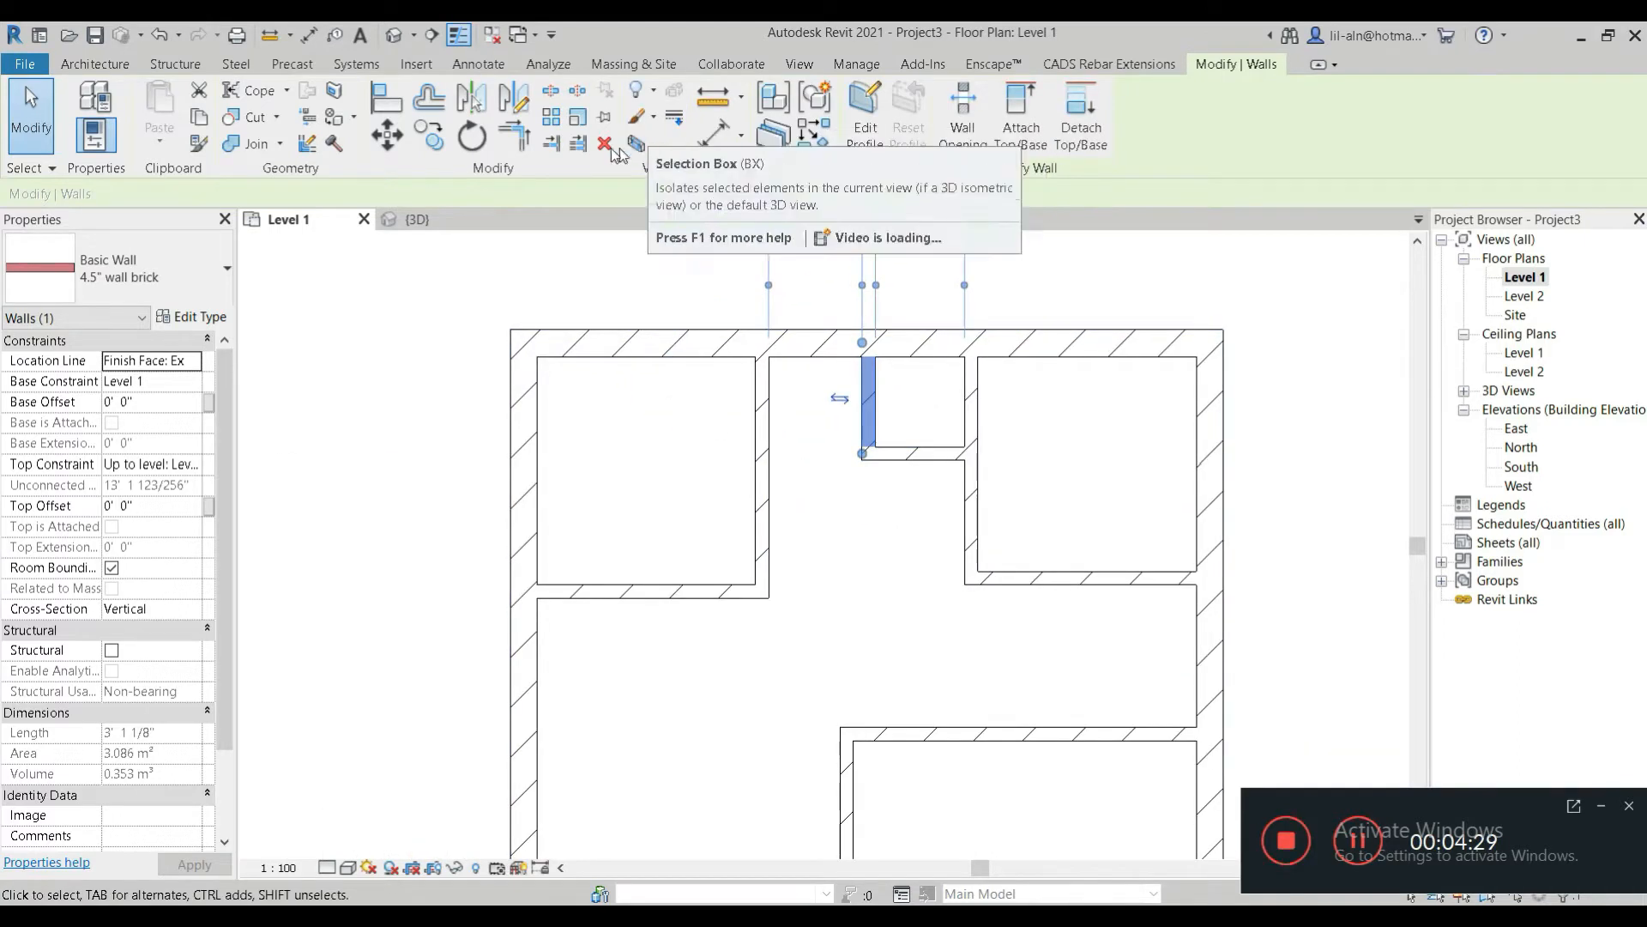
pyautogui.click(494, 271)
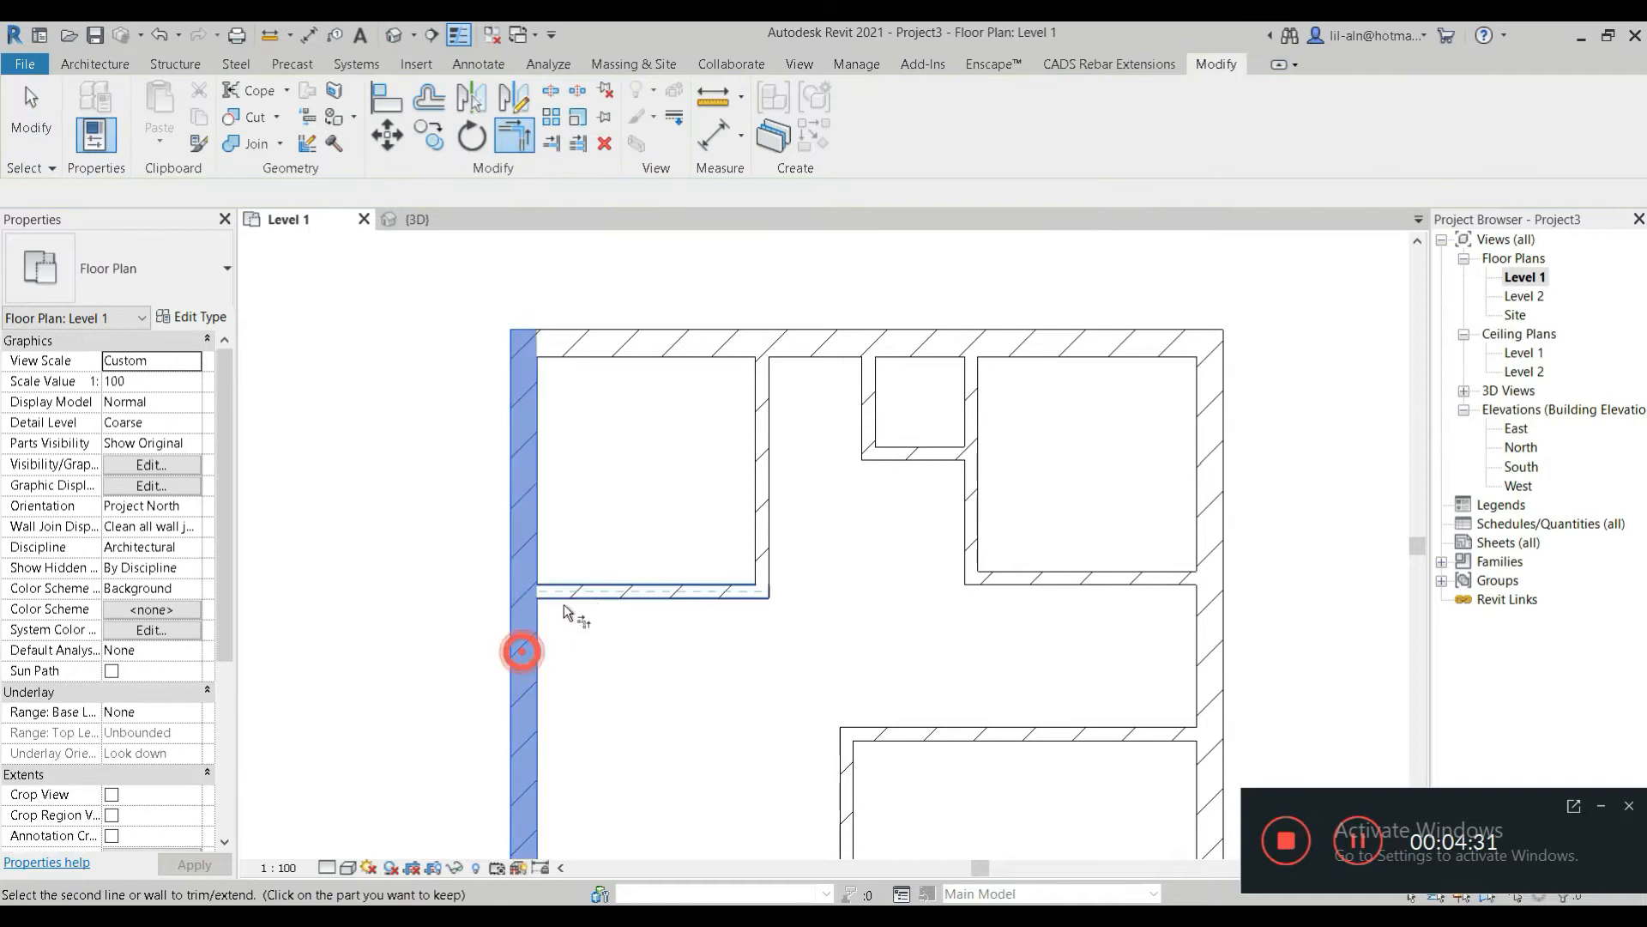
pyautogui.click(766, 450)
pyautogui.click(794, 348)
pyautogui.click(30, 120)
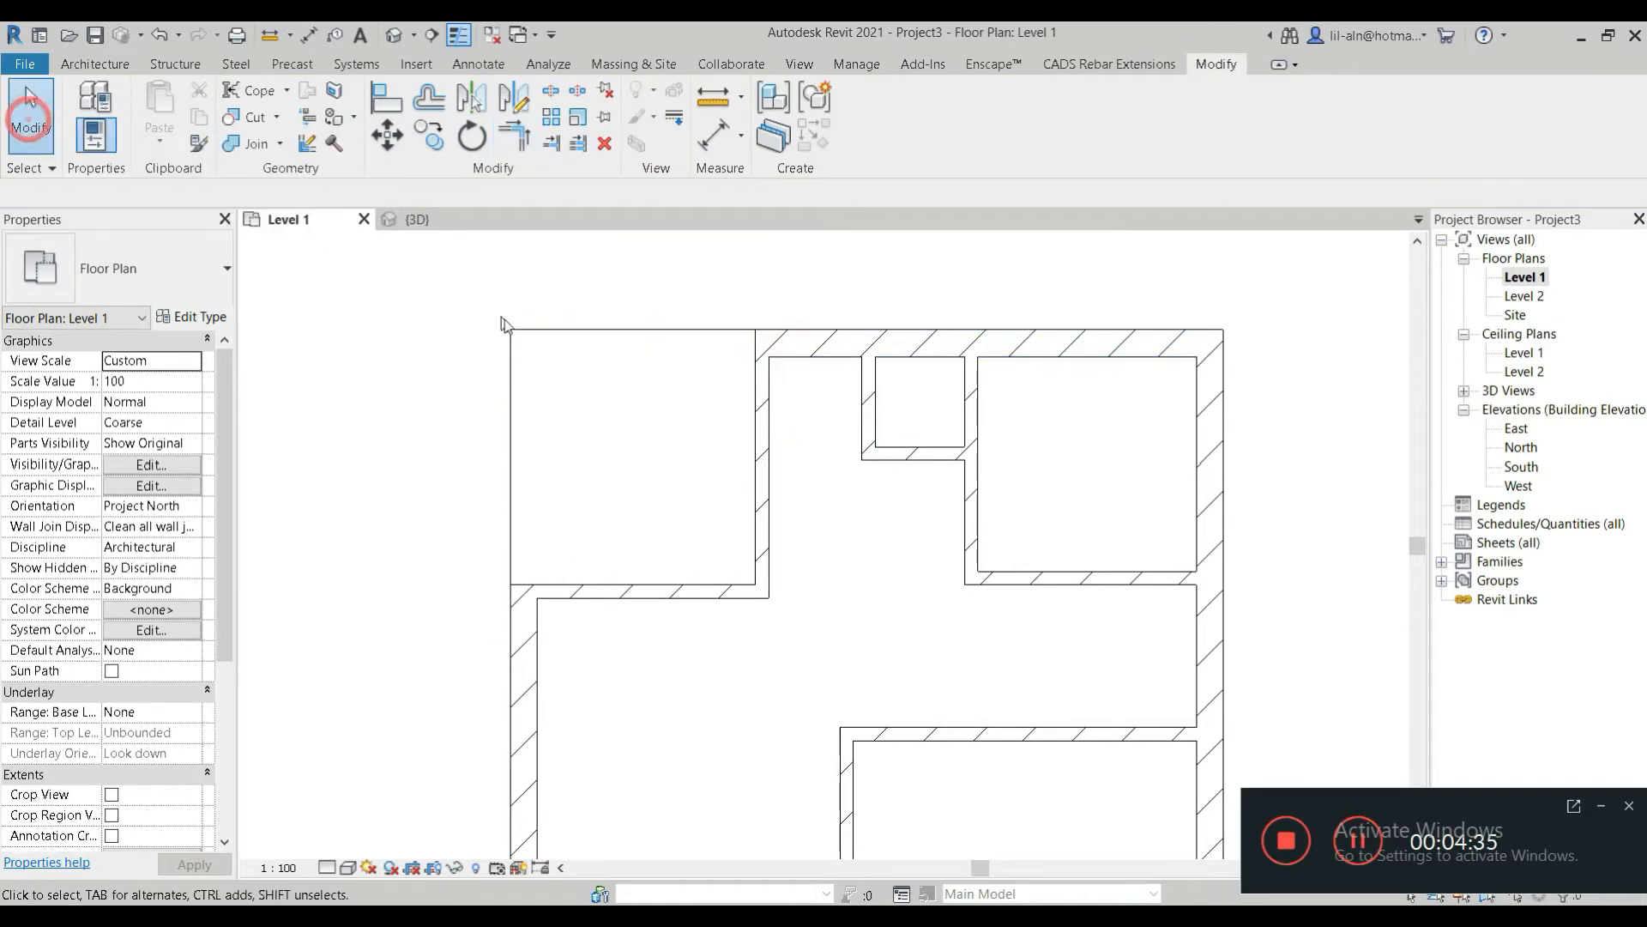
# Edit the floor's boundary and sketch two lines along the outer faces of the walls around the cut-out upper-left corner
pyautogui.click(558, 333)
pyautogui.click(873, 116)
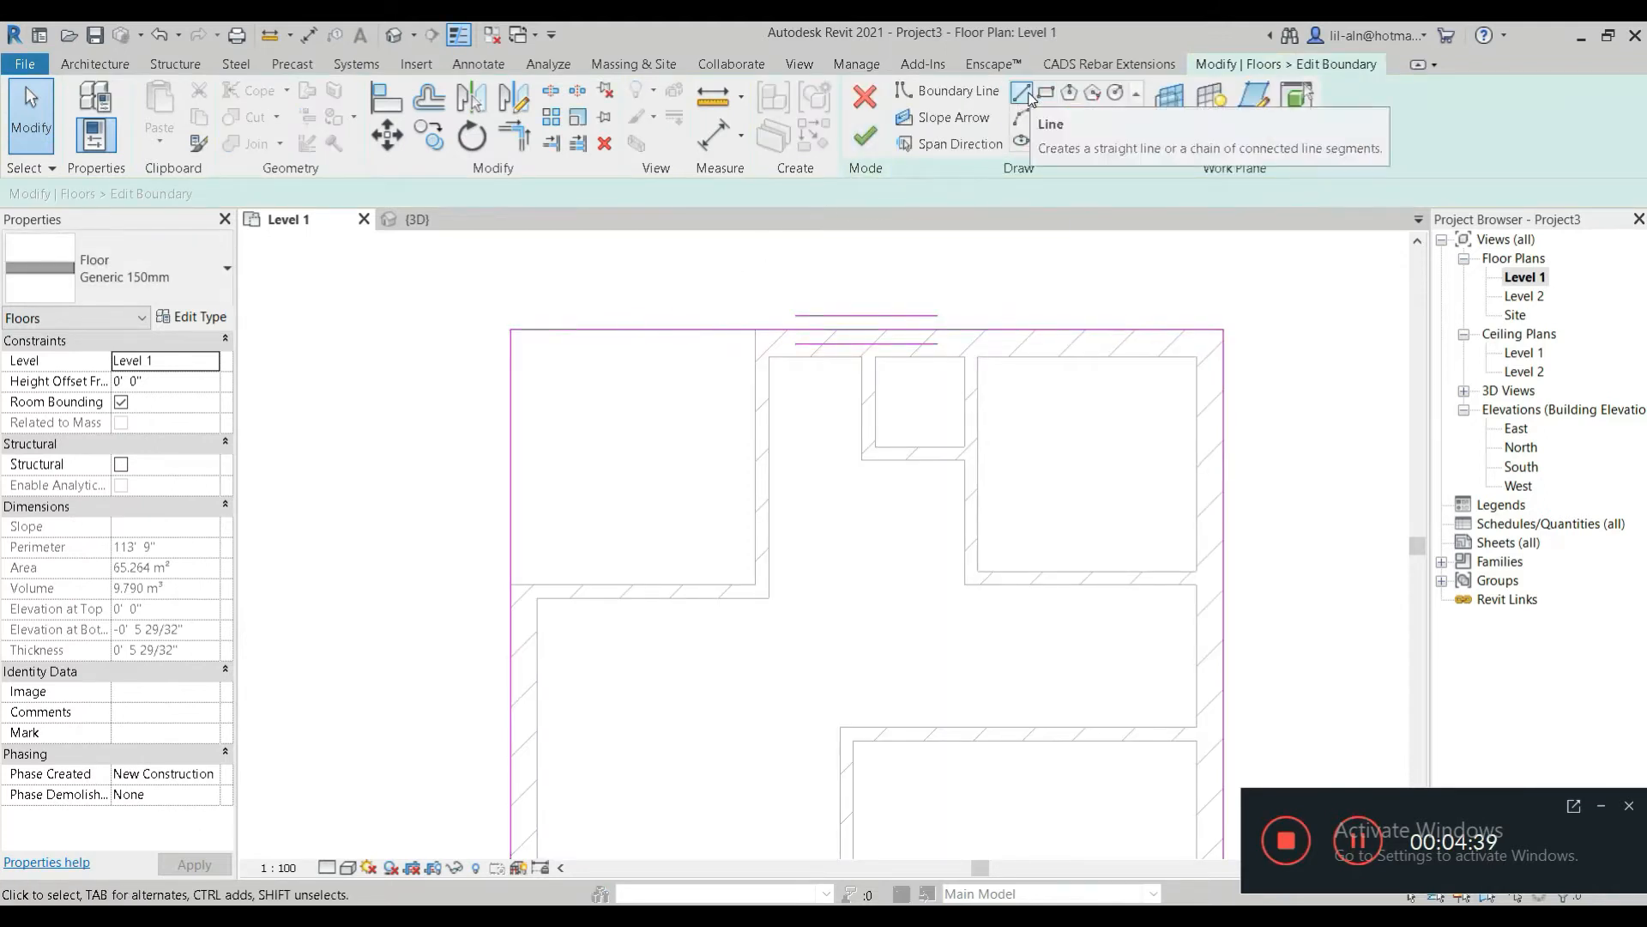
pyautogui.click(1022, 93)
pyautogui.click(756, 330)
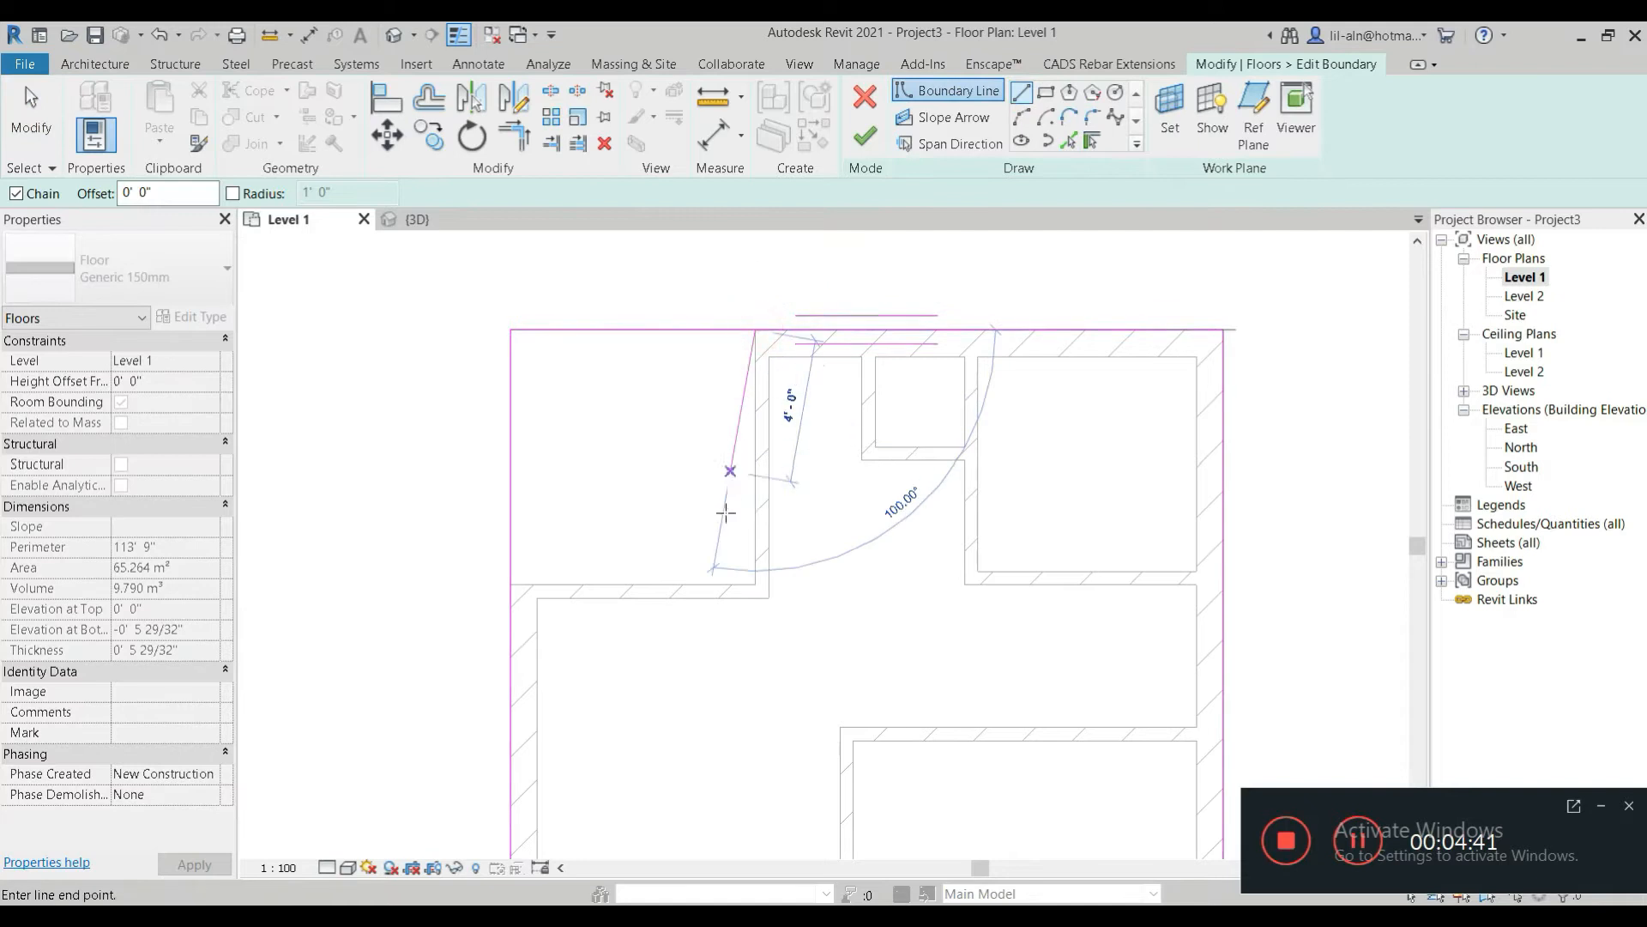
pyautogui.click(755, 583)
pyautogui.click(511, 584)
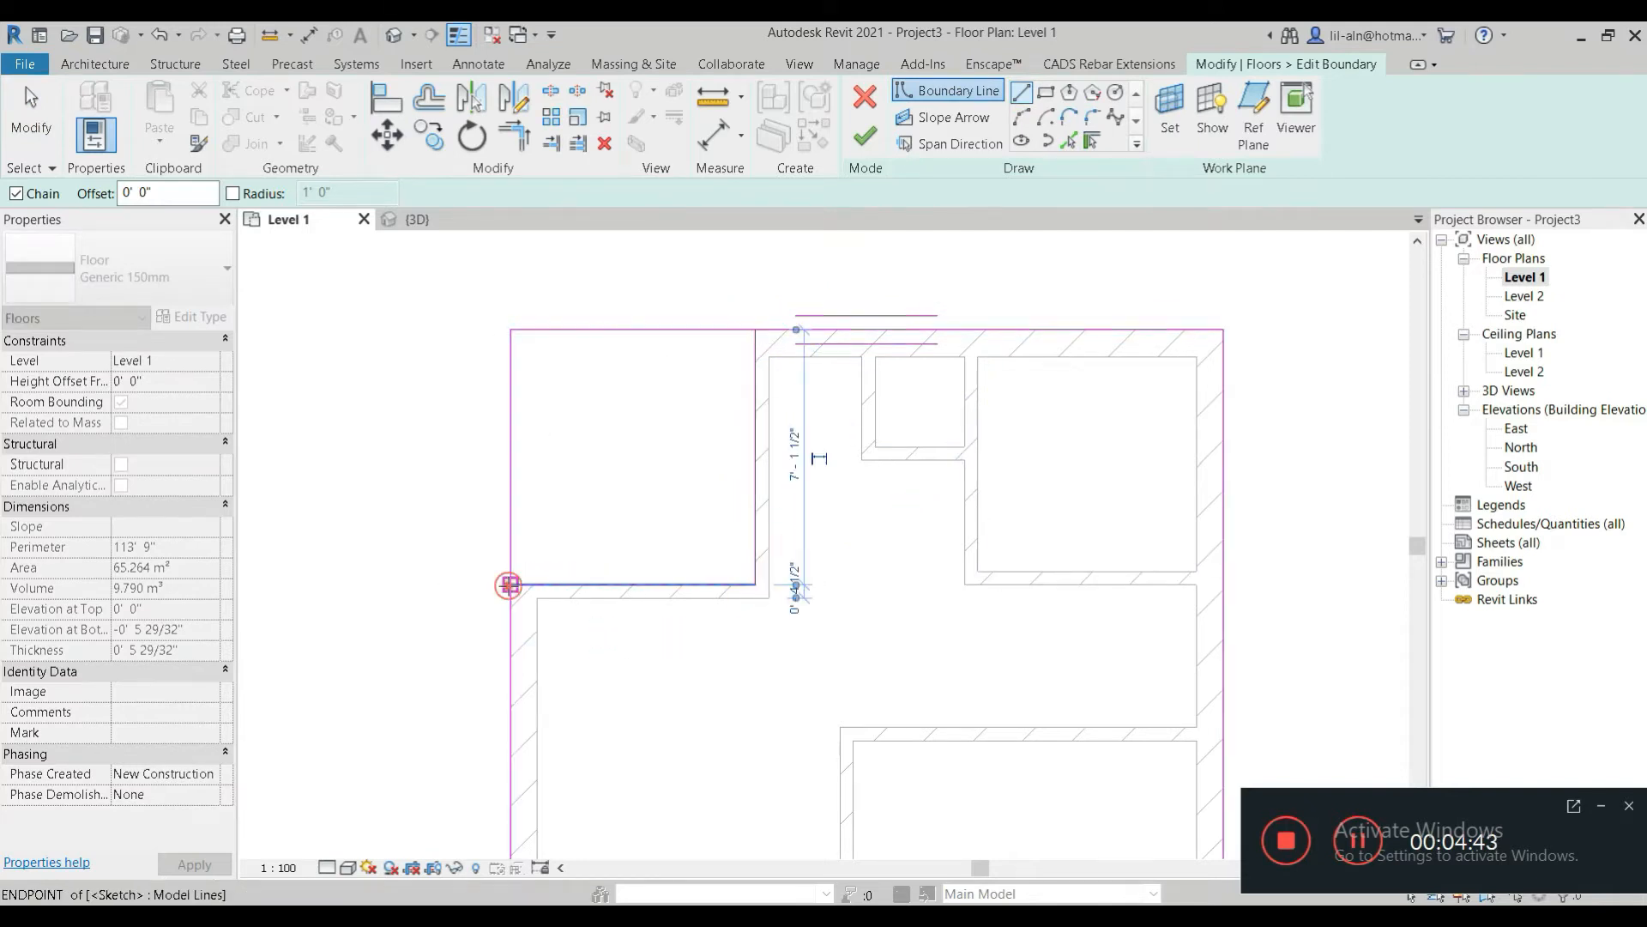
# Trim the floor's left and top boundary lines to the new corner lines and finish the boundary edit
pyautogui.click(513, 135)
pyautogui.click(514, 623)
pyautogui.click(543, 582)
pyautogui.click(755, 424)
pyautogui.click(769, 329)
pyautogui.click(865, 136)
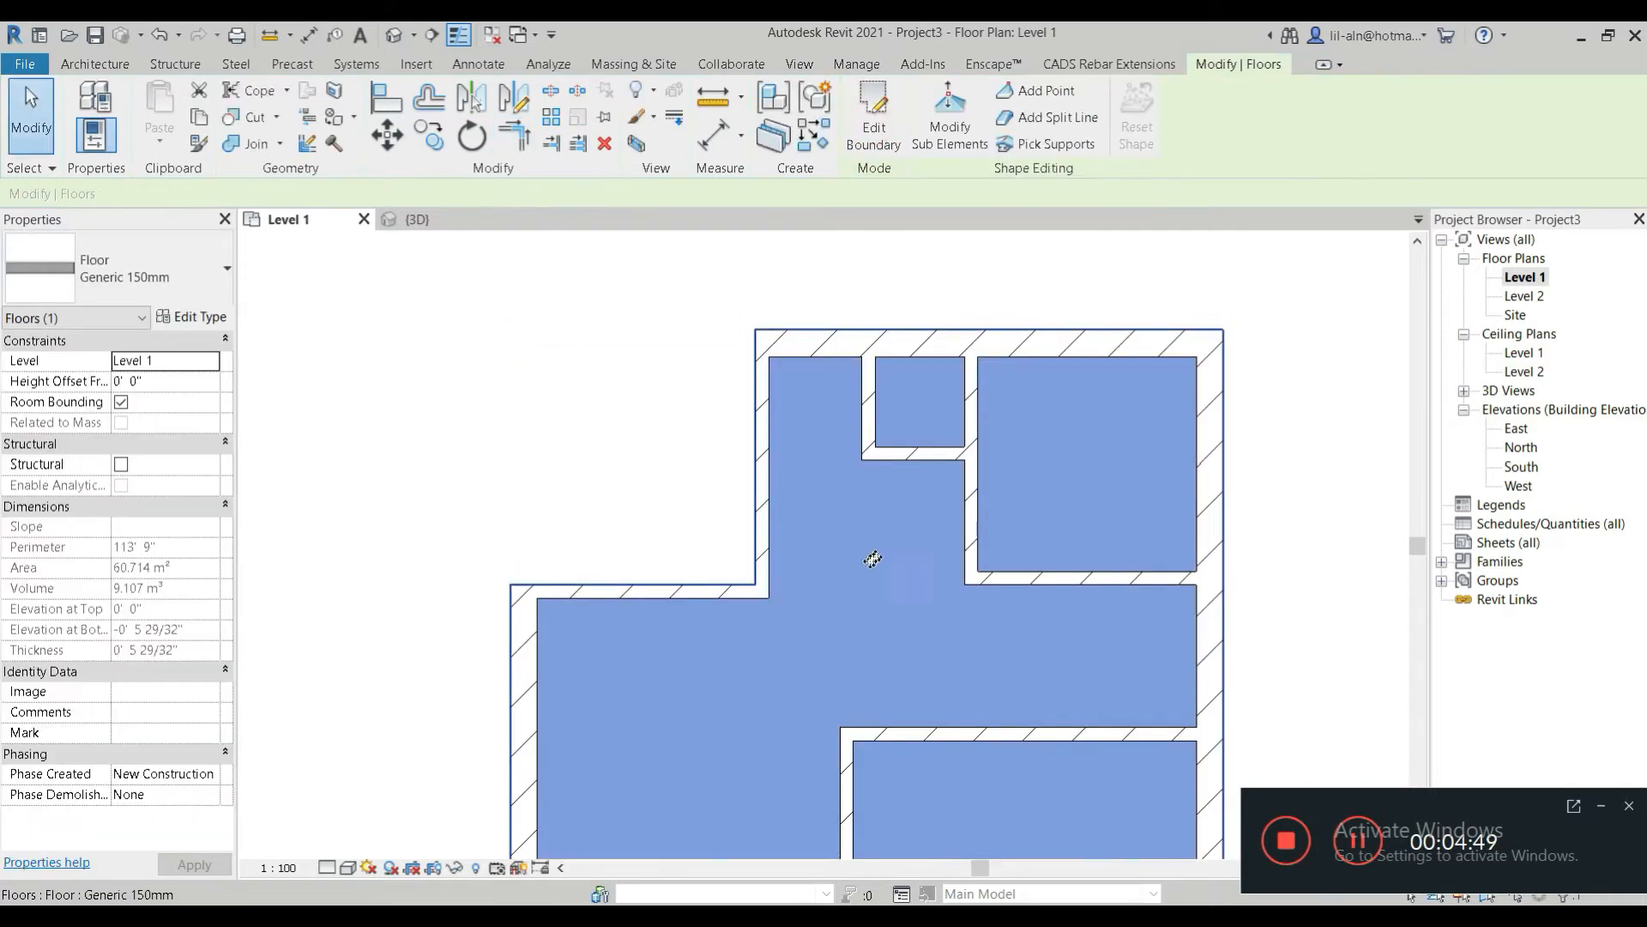
pyautogui.scroll(-3, 841, 549)
pyautogui.click(528, 342)
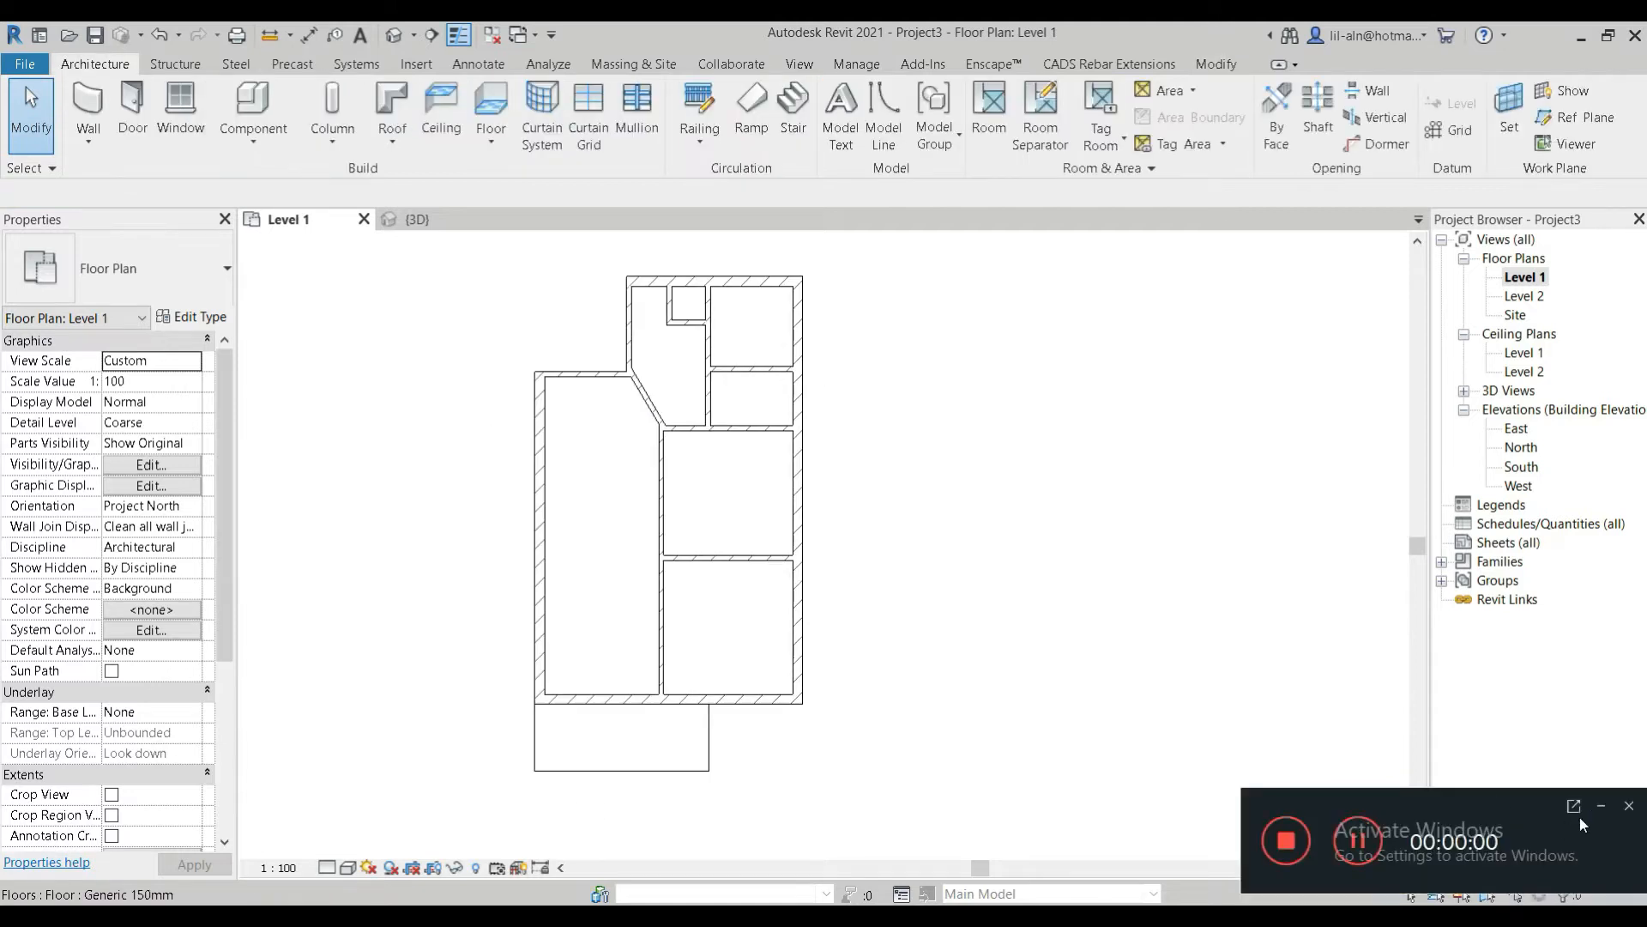
# Place an M_Single-Flush 0762 x 2032mm door in the upper left wall opposite the small closet, about 4" below the top wall
pyautogui.click(1598, 809)
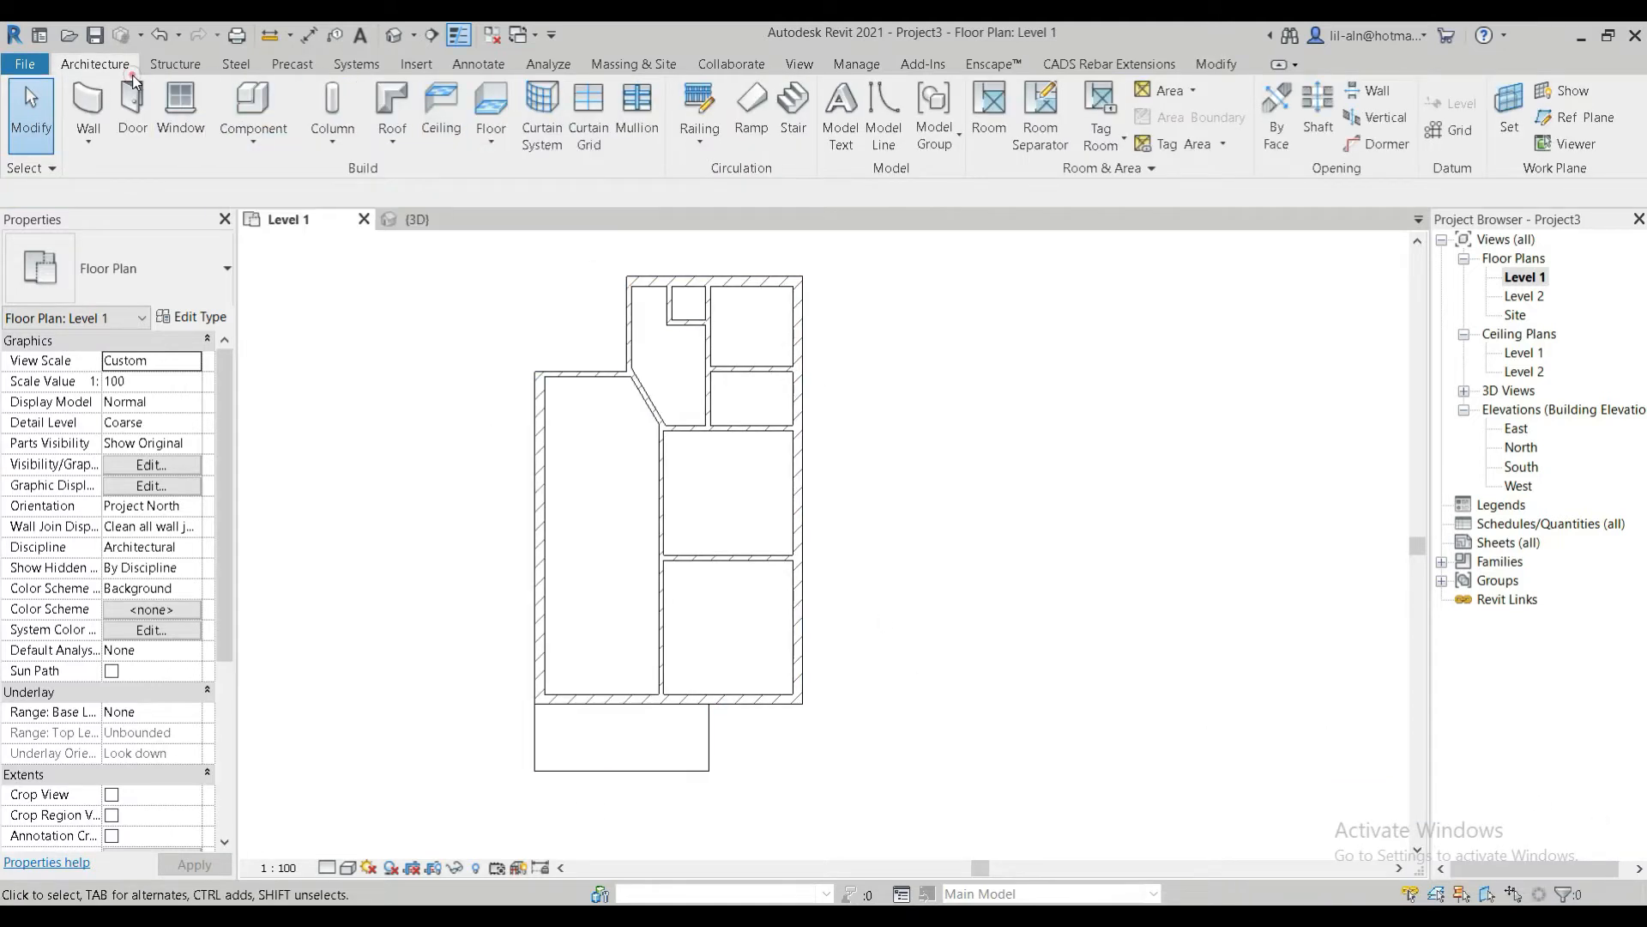
pyautogui.click(132, 107)
pyautogui.click(169, 258)
pyautogui.click(88, 388)
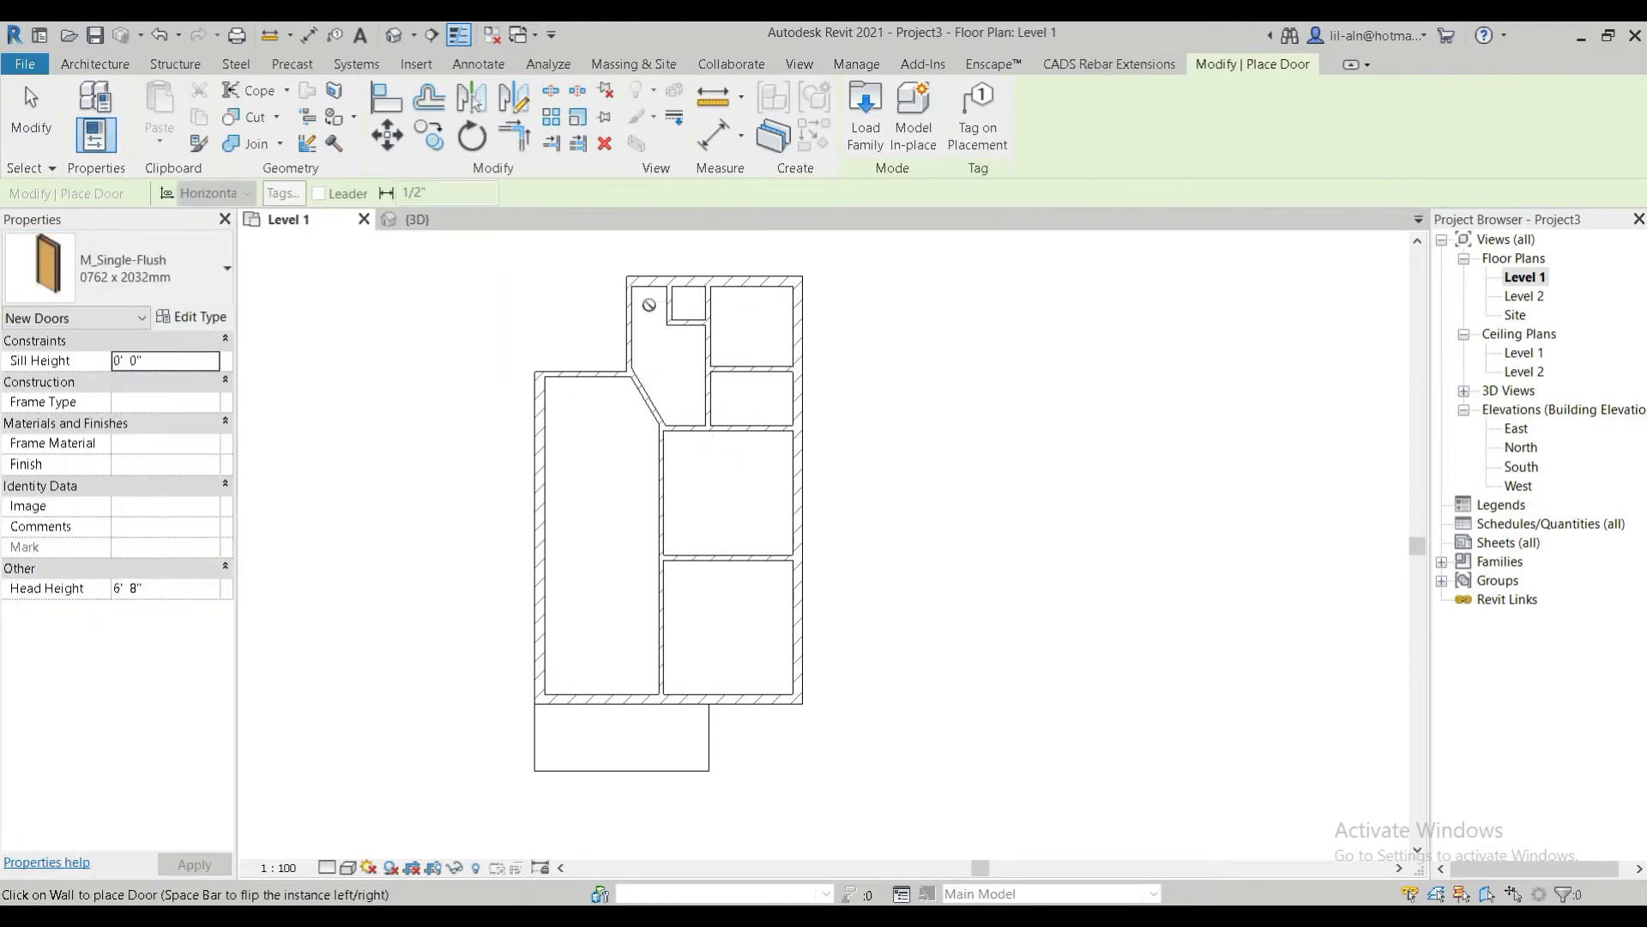
pyautogui.scroll(5, 643, 300)
pyautogui.moveTo(647, 295); pyautogui.dragTo(657, 514, button='middle')
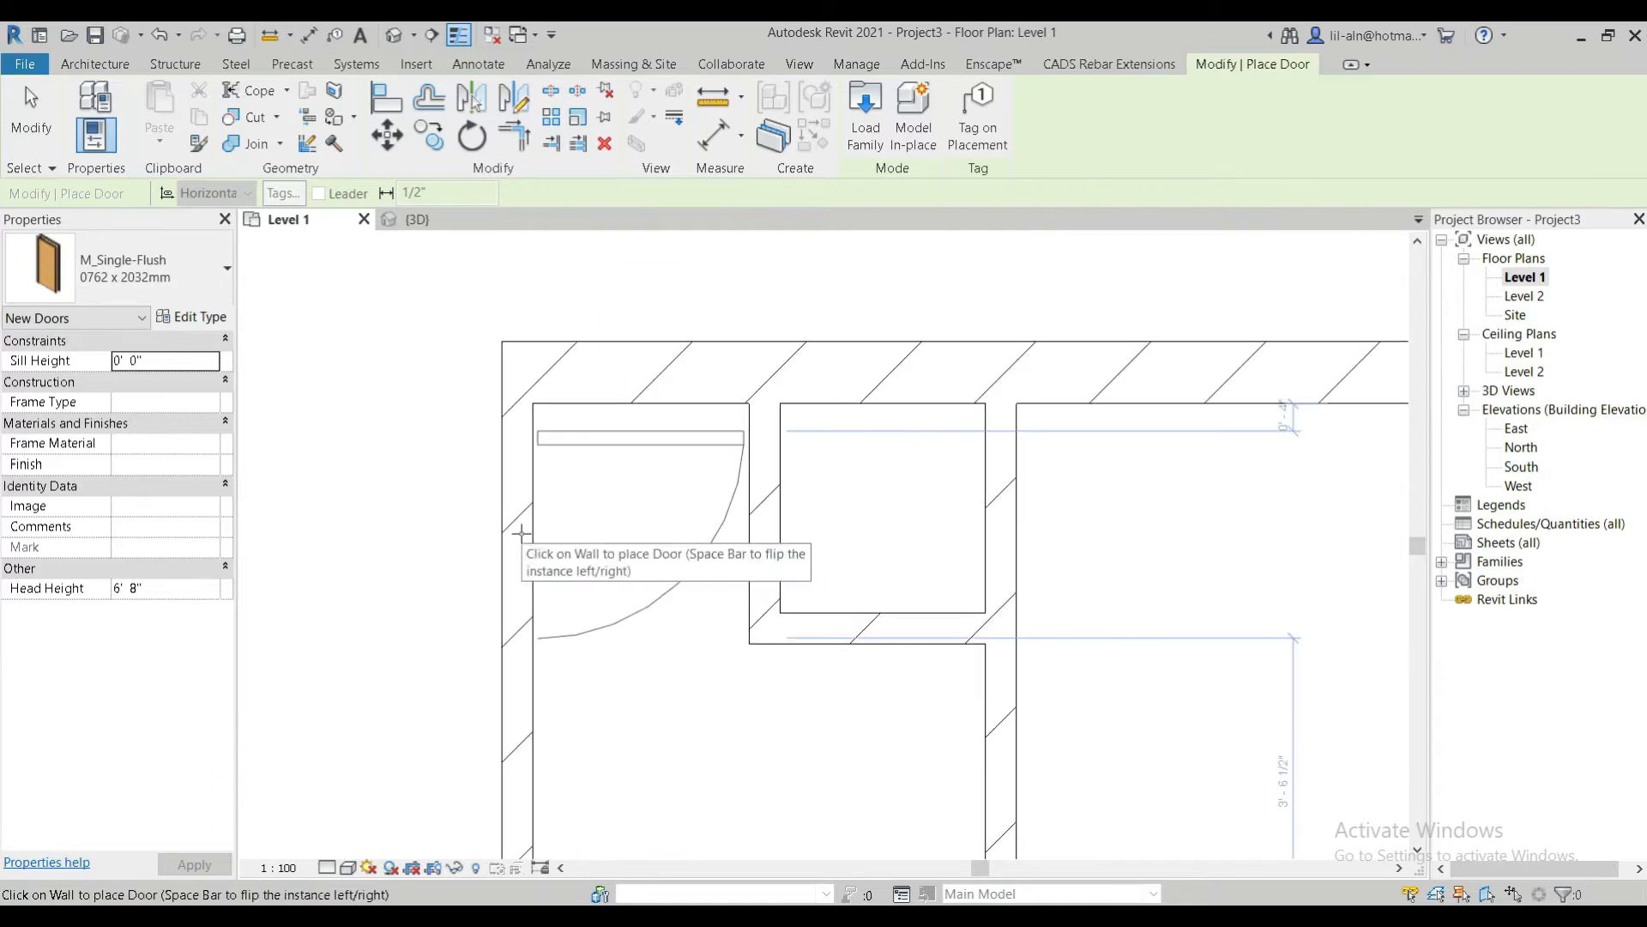
pyautogui.click(522, 533)
# Place 0762 x 2032mm doors in the vertical partition, one into the upper-right room and one into the small room below it
pyautogui.scroll(-2, 532, 533)
pyautogui.scroll(-1, 544, 531)
pyautogui.moveTo(650, 614); pyautogui.dragTo(561, 440, button='middle')
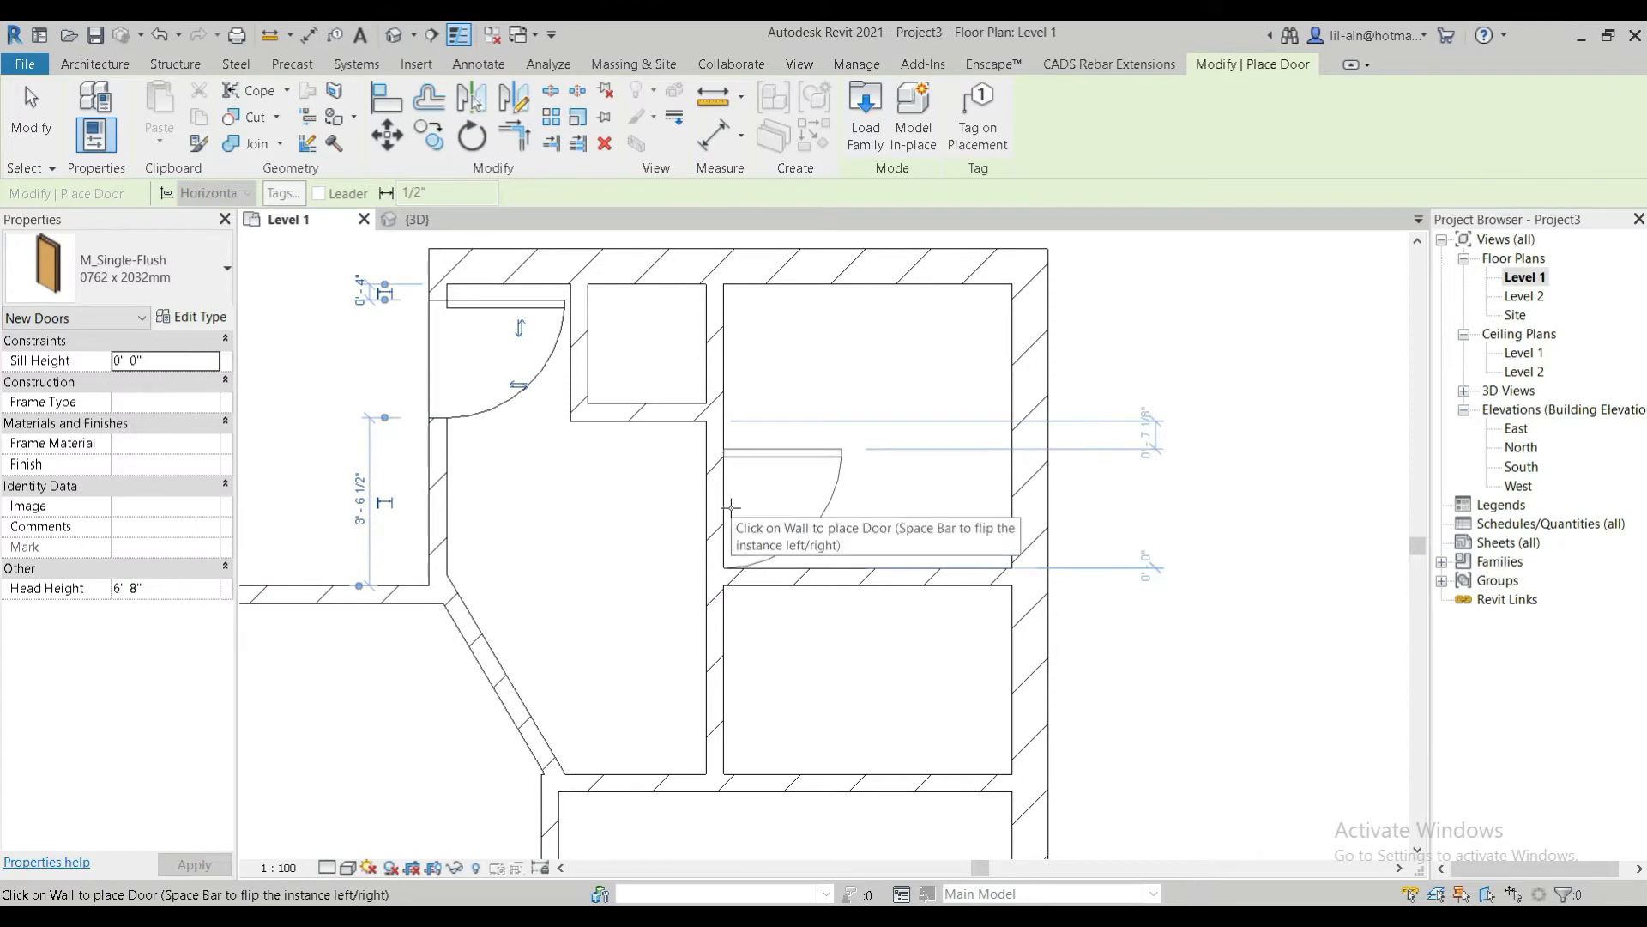
pyautogui.click(731, 500)
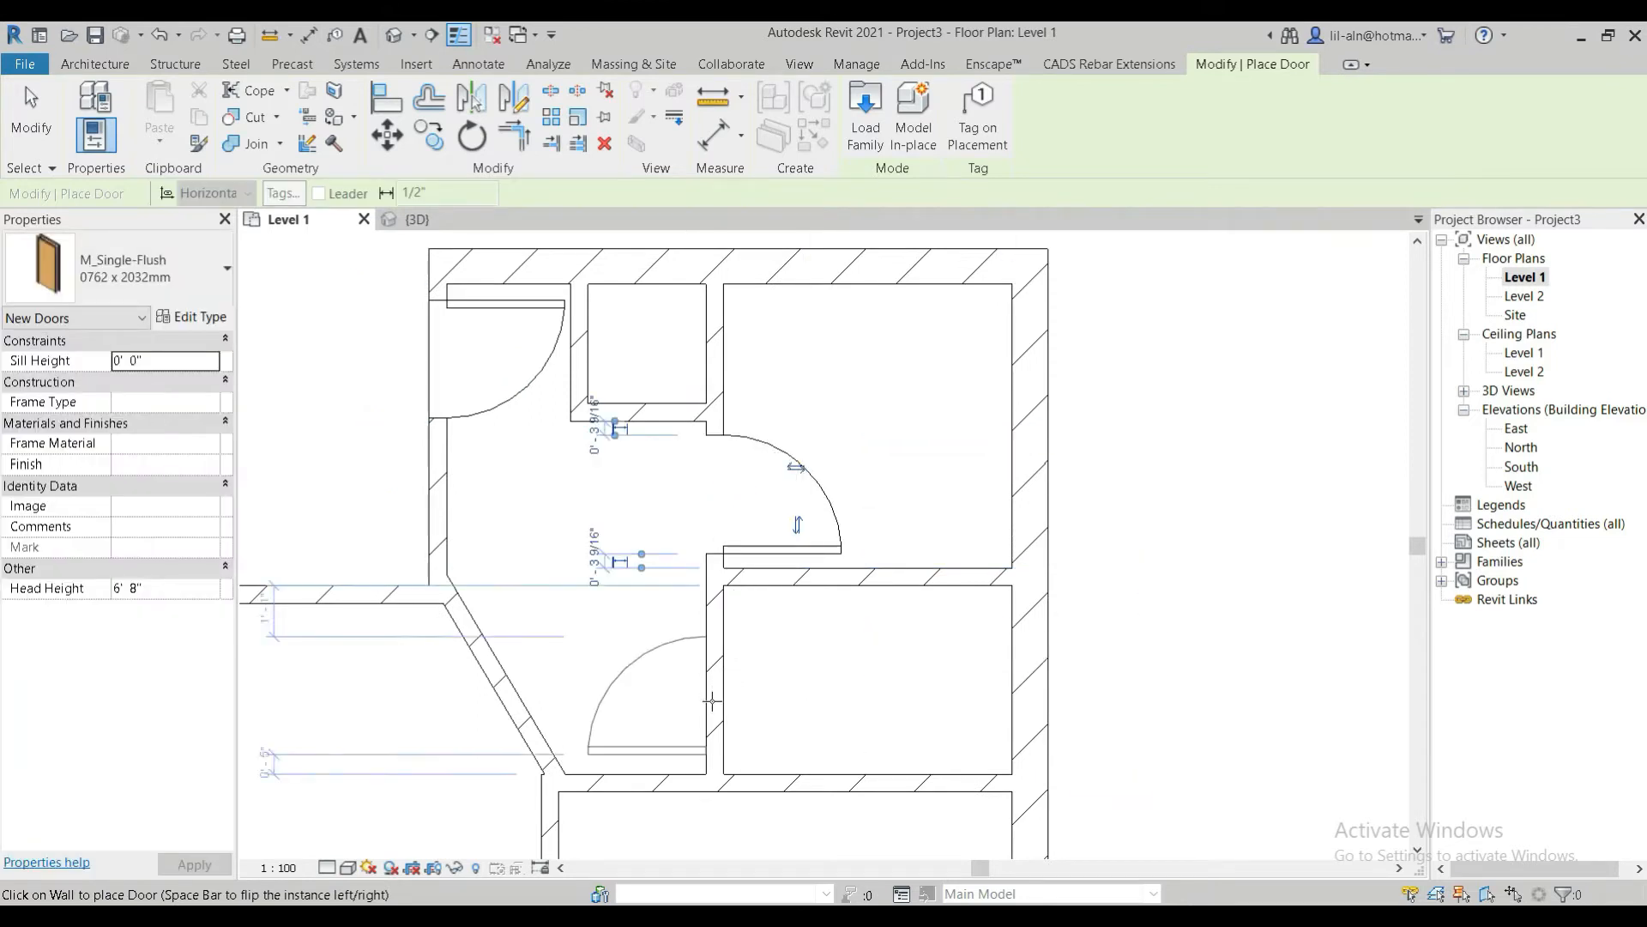
pyautogui.scroll(-2, 732, 643)
pyautogui.scroll(-2, 732, 633)
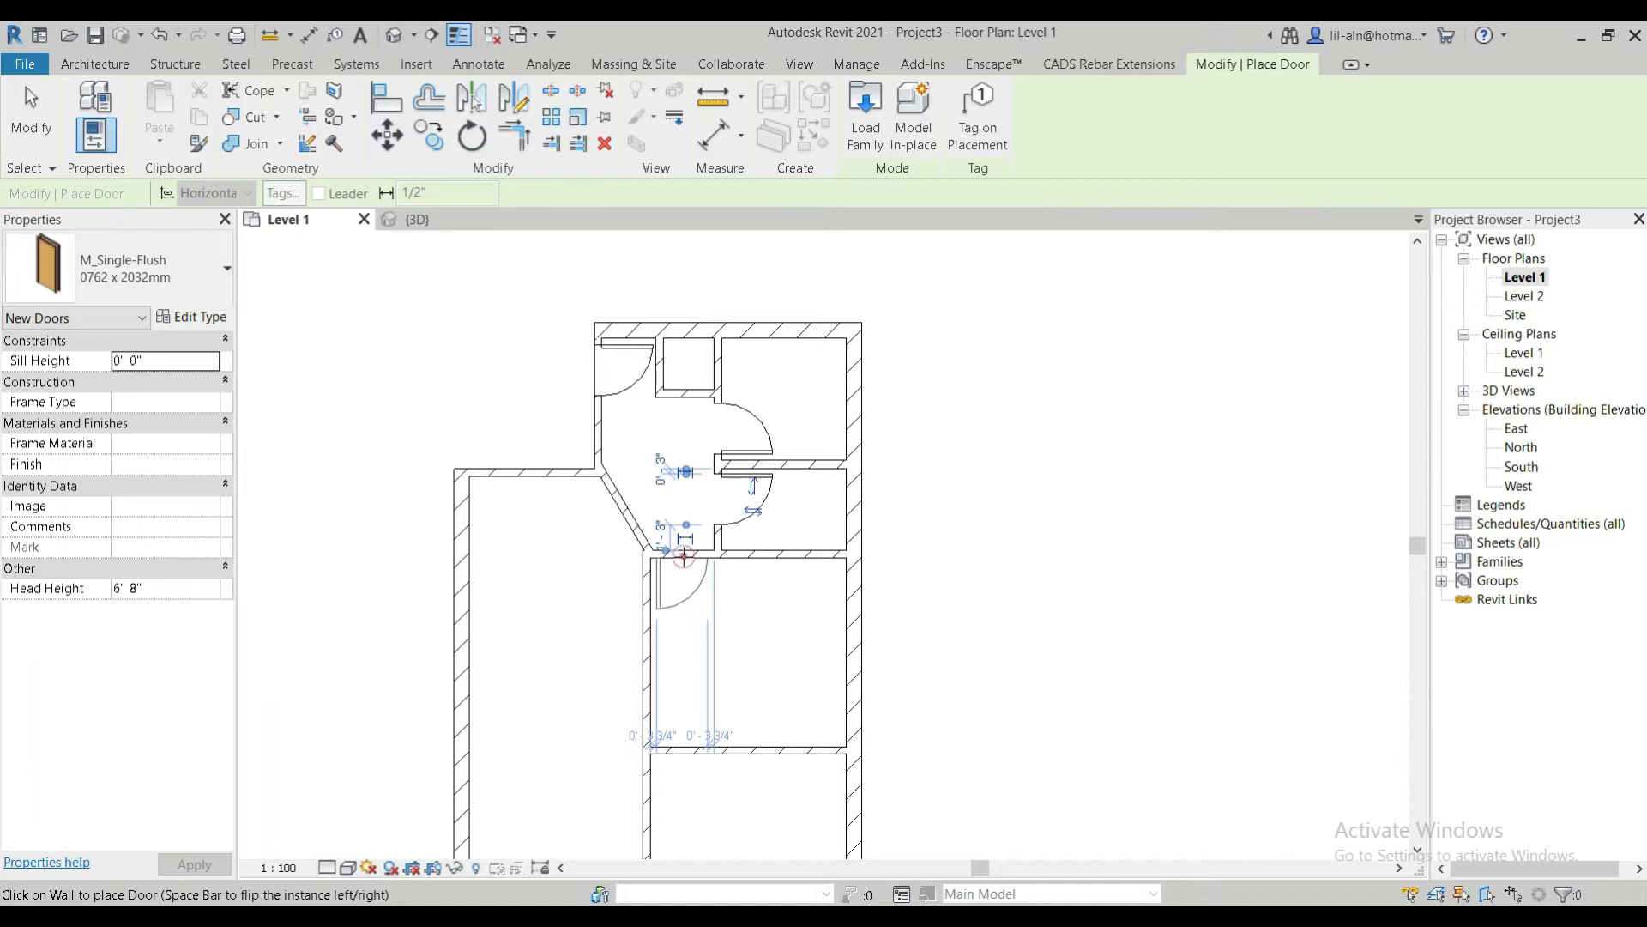
# Place a door from the hallway into the middle-right room and a flipped door in the angled wall opening into the large left room
pyautogui.click(683, 556)
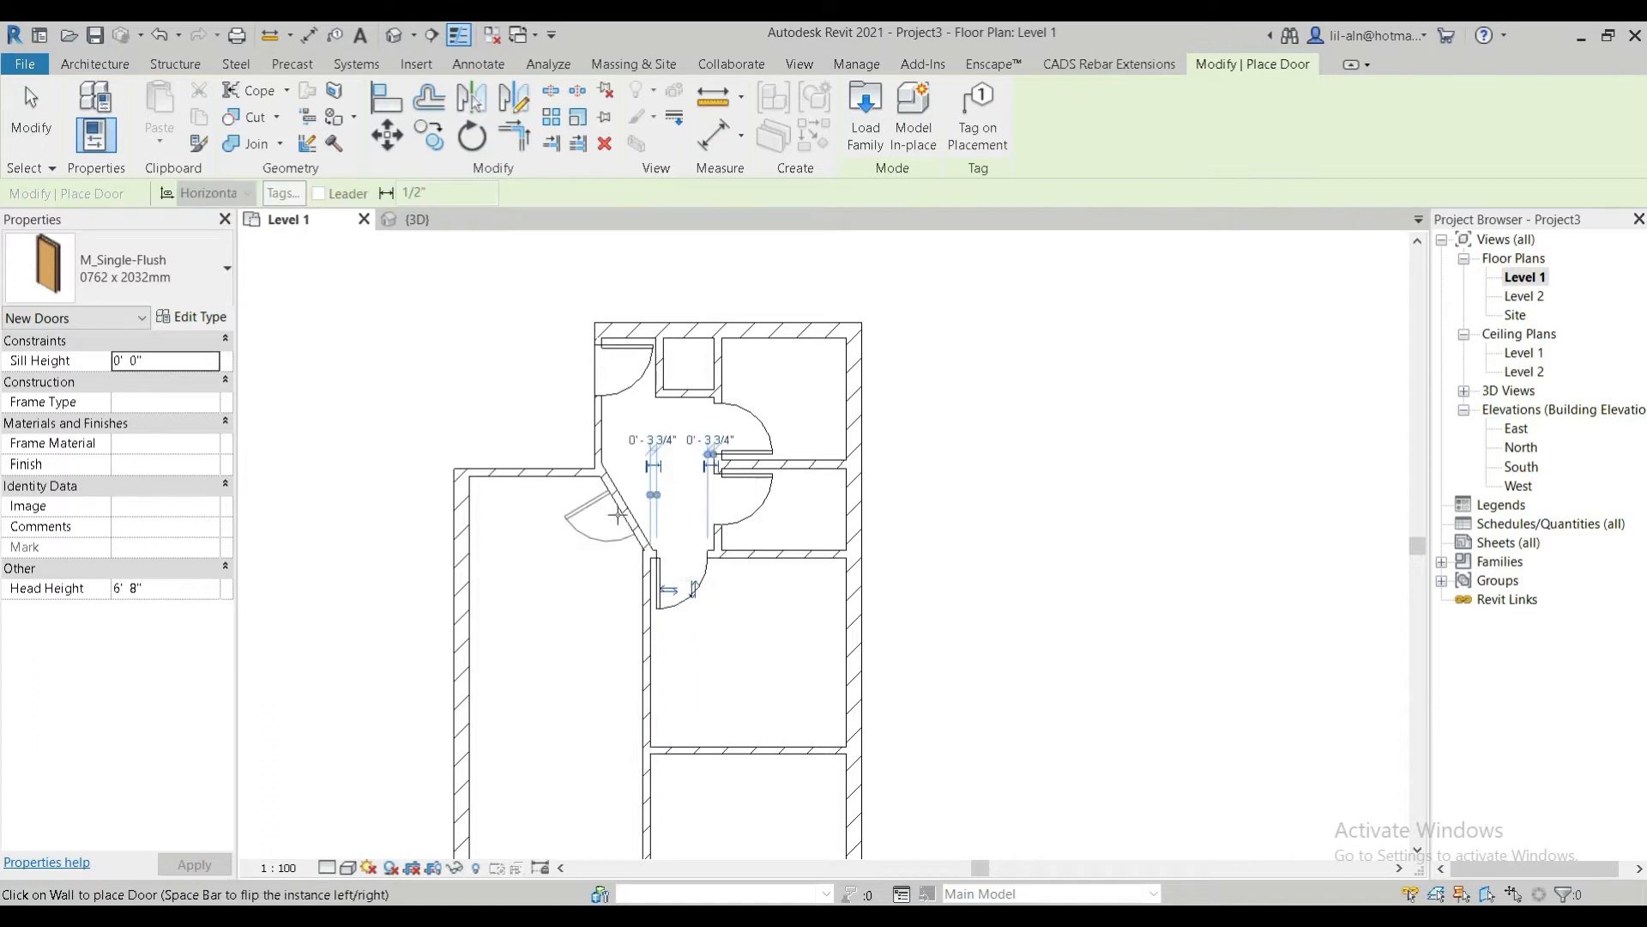
pyautogui.press('space')
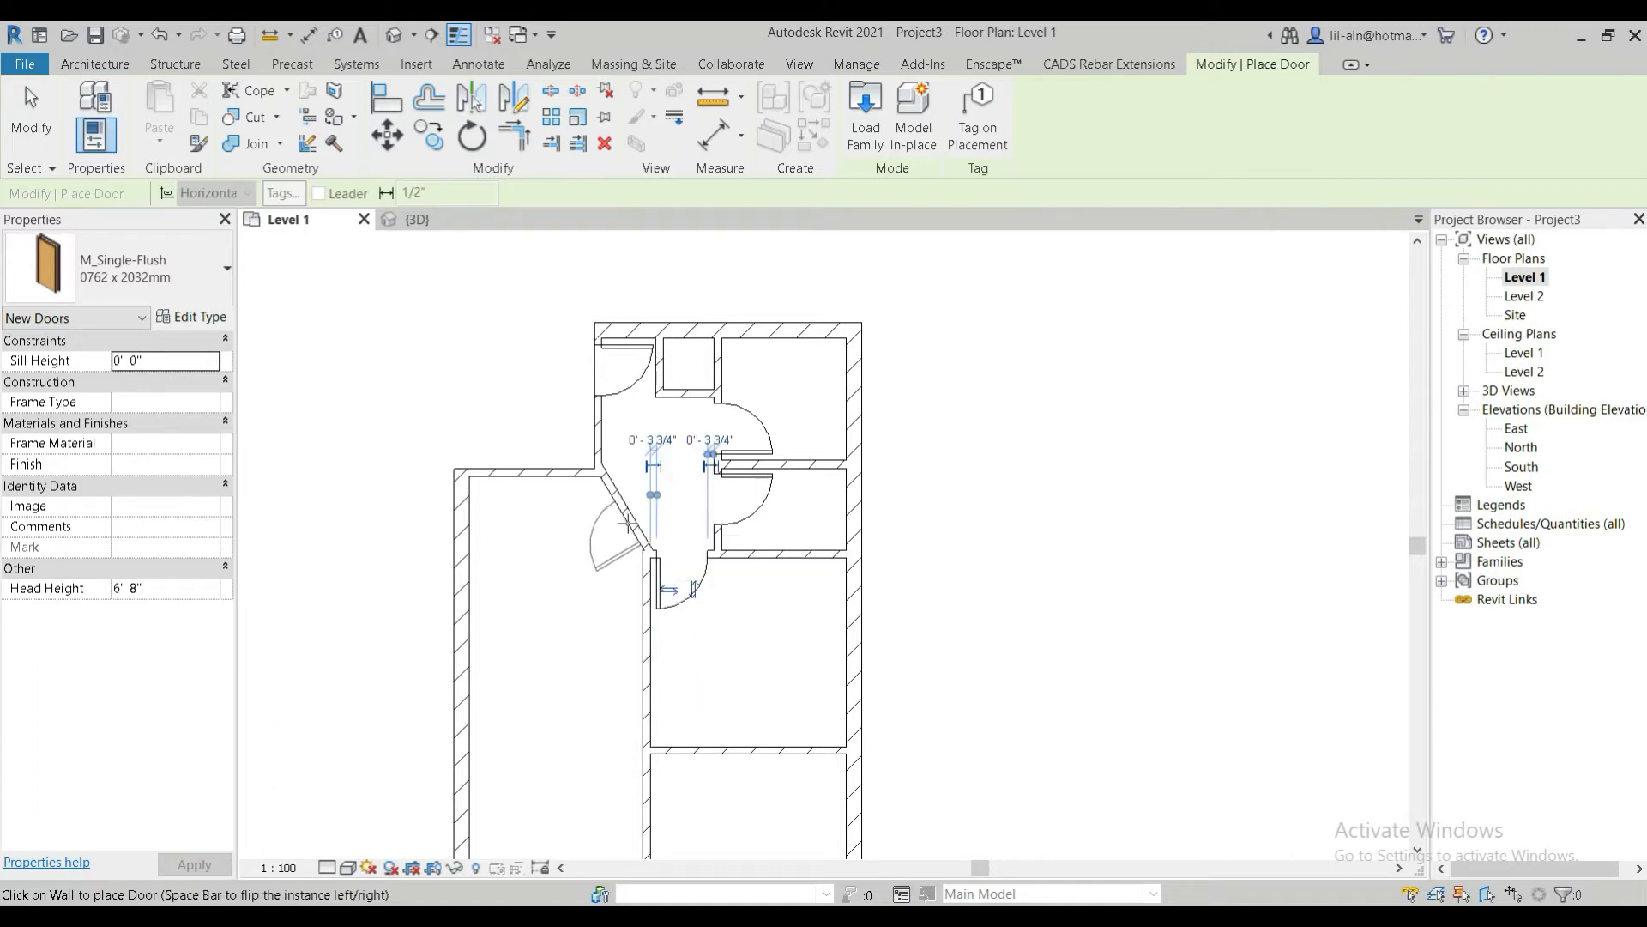
pyautogui.click(629, 524)
# Place an inward-opening door in the bottom outer wall of the large left room, about 6" from the central partition
pyautogui.scroll(-3, 629, 519)
pyautogui.moveTo(630, 468); pyautogui.dragTo(631, 372, button='middle')
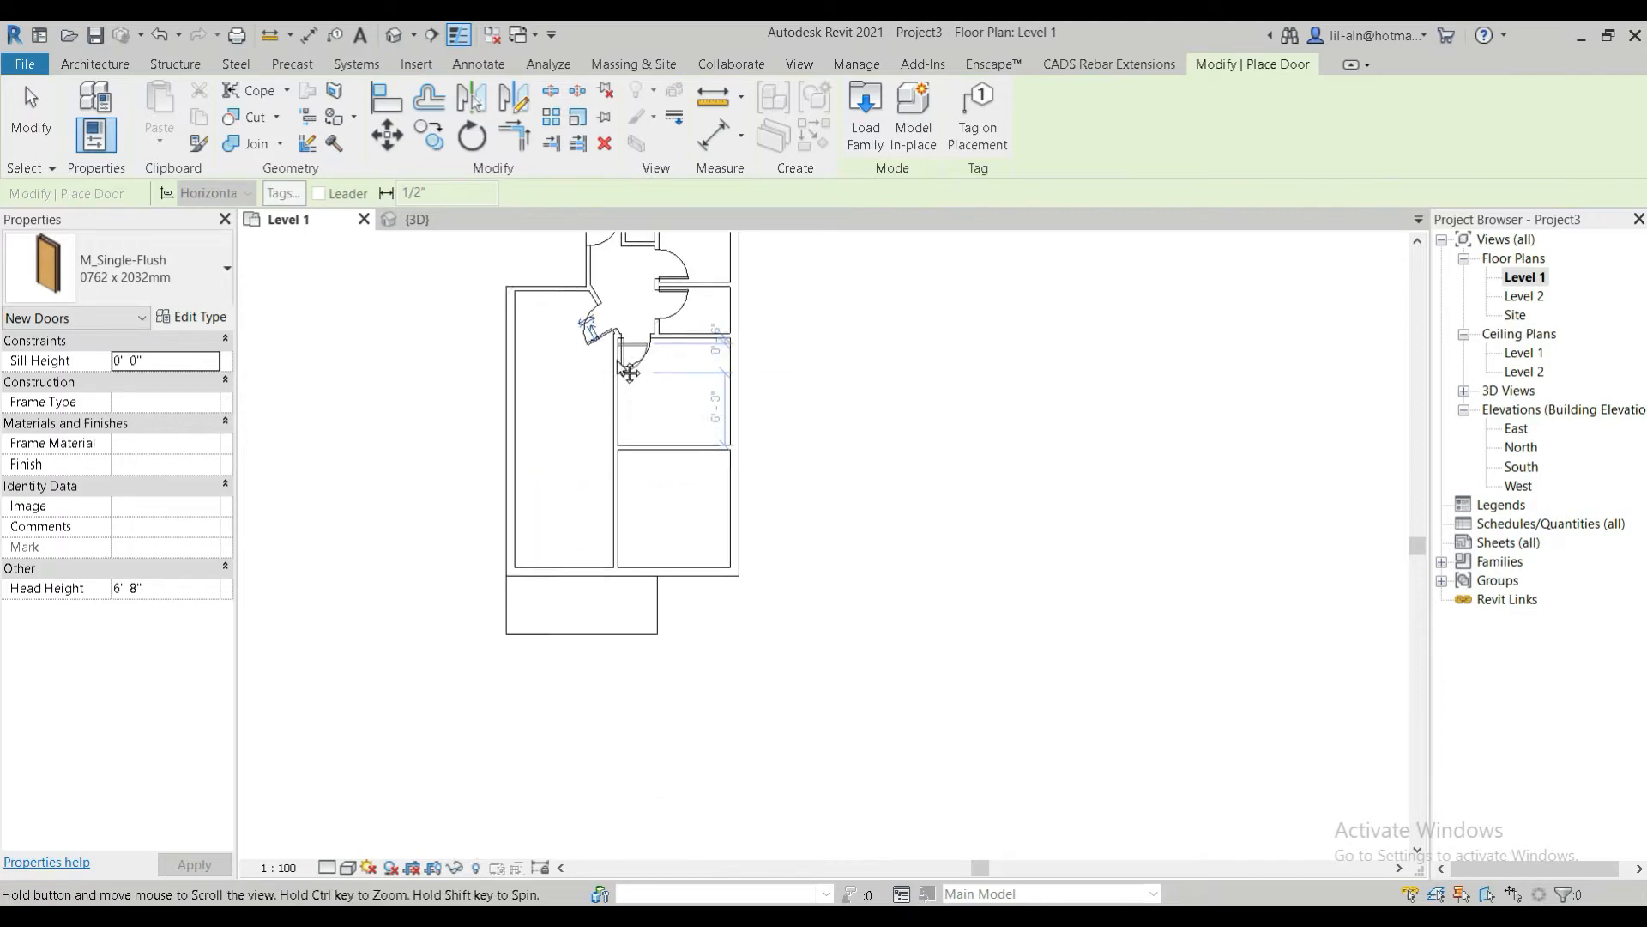
pyautogui.scroll(5, 592, 600)
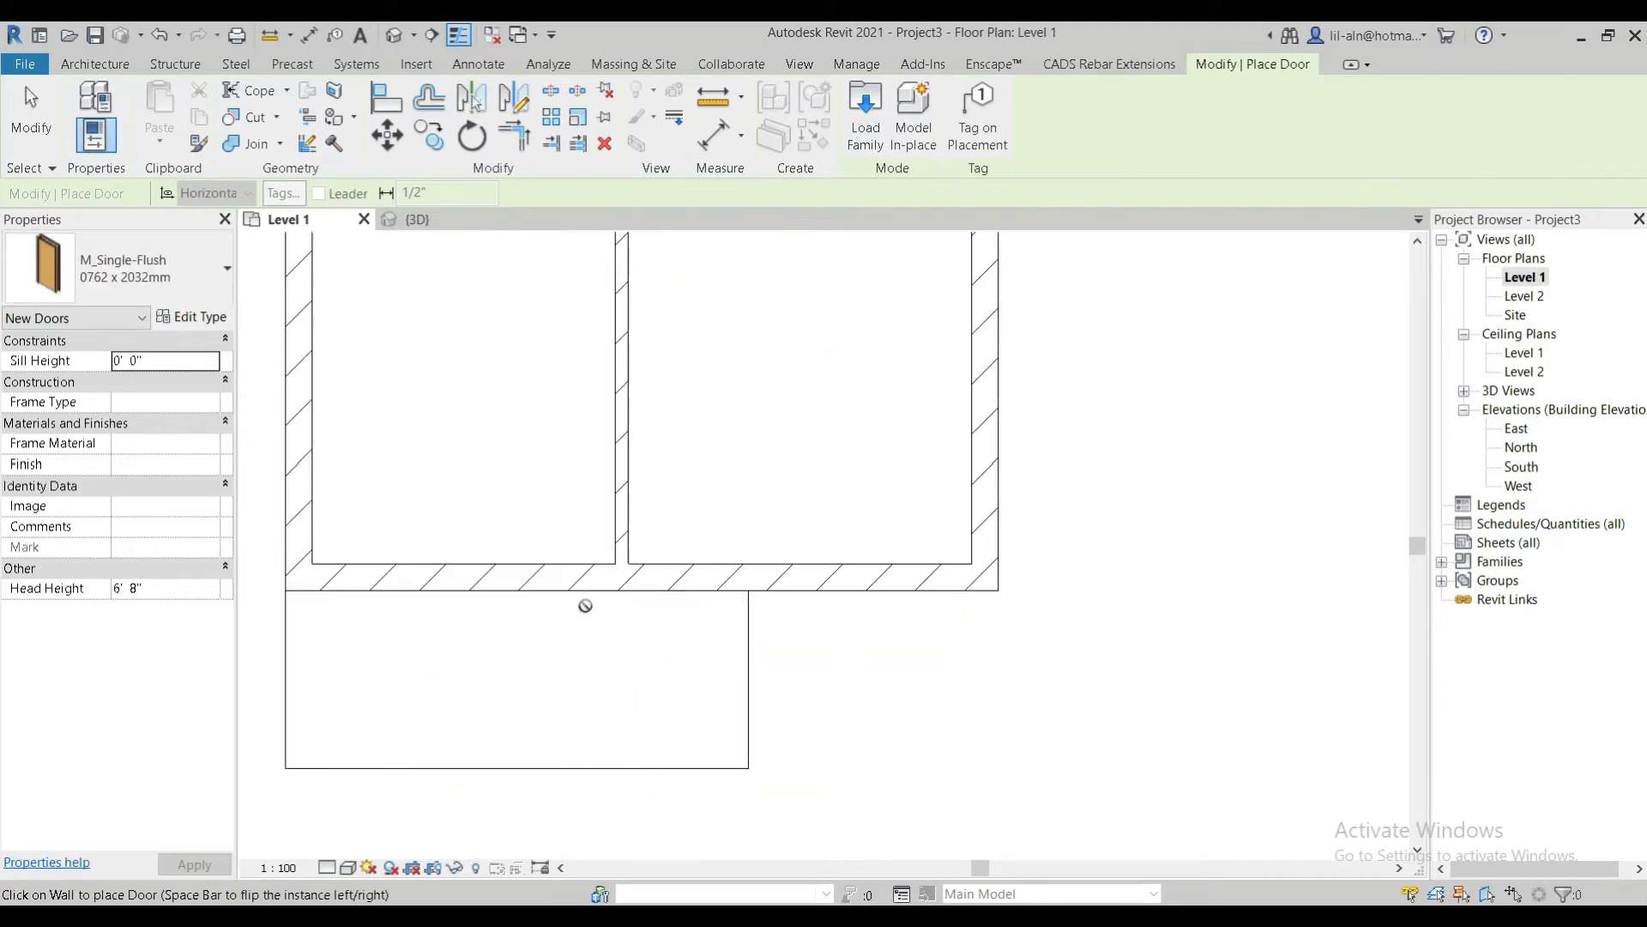
pyautogui.click(556, 559)
pyautogui.moveTo(624, 484); pyautogui.dragTo(624, 618, button='middle')
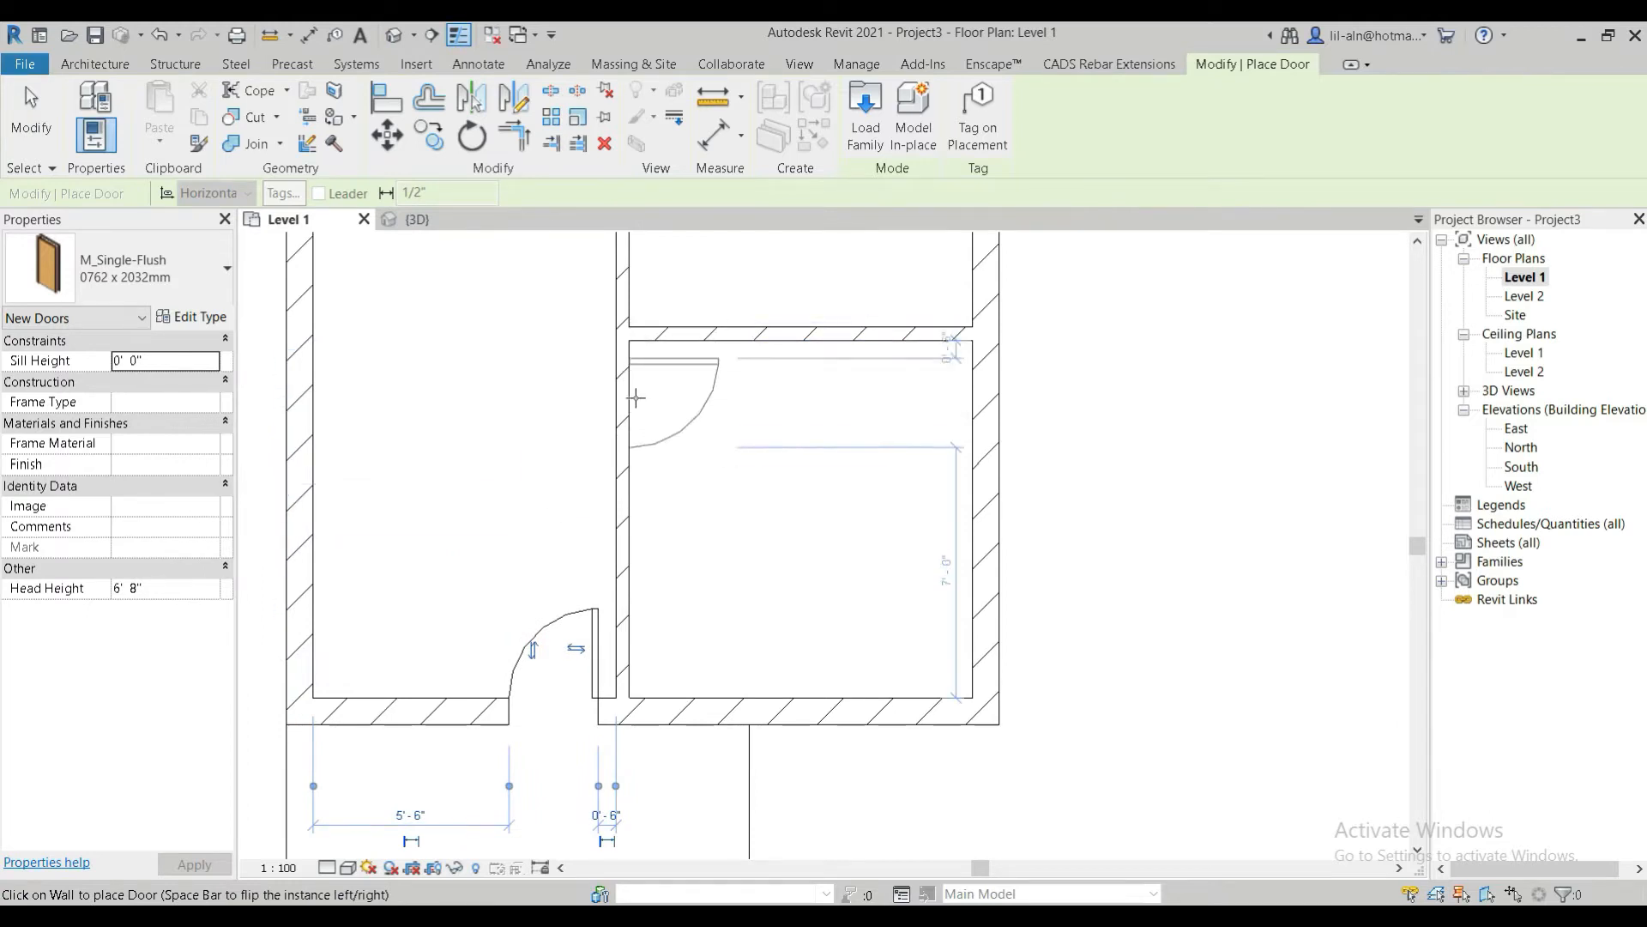
# Place a door in the central partition into the lower-right room, about 6" below the room's upper wall, and end door placement
pyautogui.click(633, 396)
pyautogui.scroll(-1, 635, 399)
pyautogui.scroll(-4, 635, 399)
pyautogui.scroll(4, 642, 580)
pyautogui.scroll(-2, 641, 566)
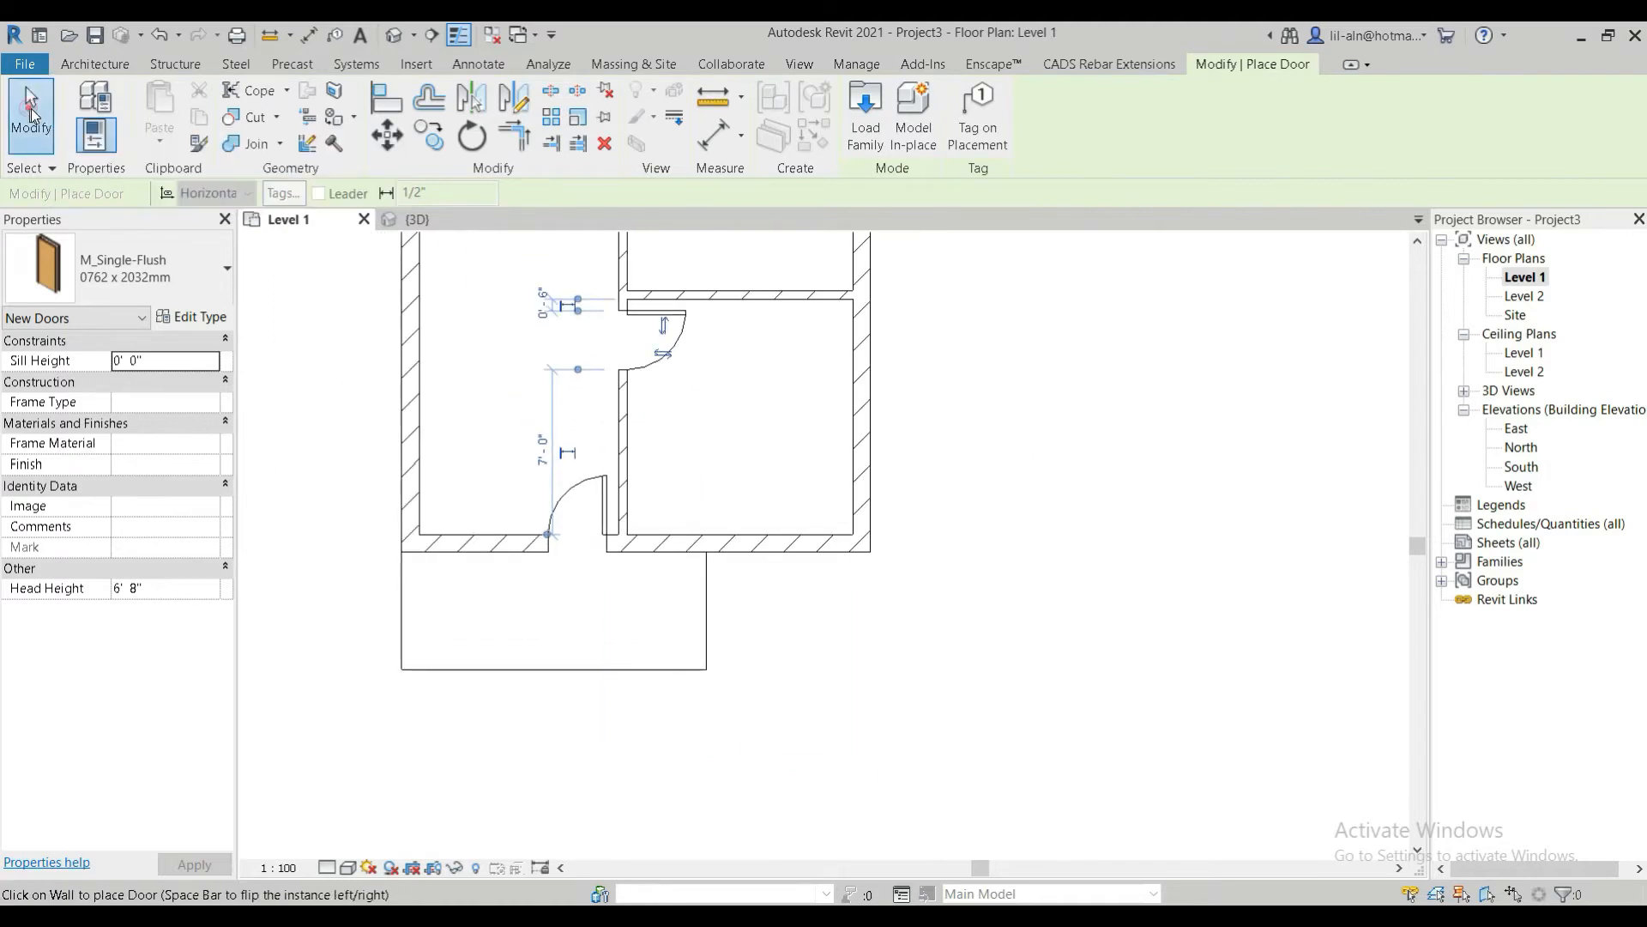
pyautogui.click(31, 111)
# Duplicate the door type of the upper-right room's door as 0762 x 2032mm 2
pyautogui.scroll(-3, 657, 656)
pyautogui.scroll(4, 686, 412)
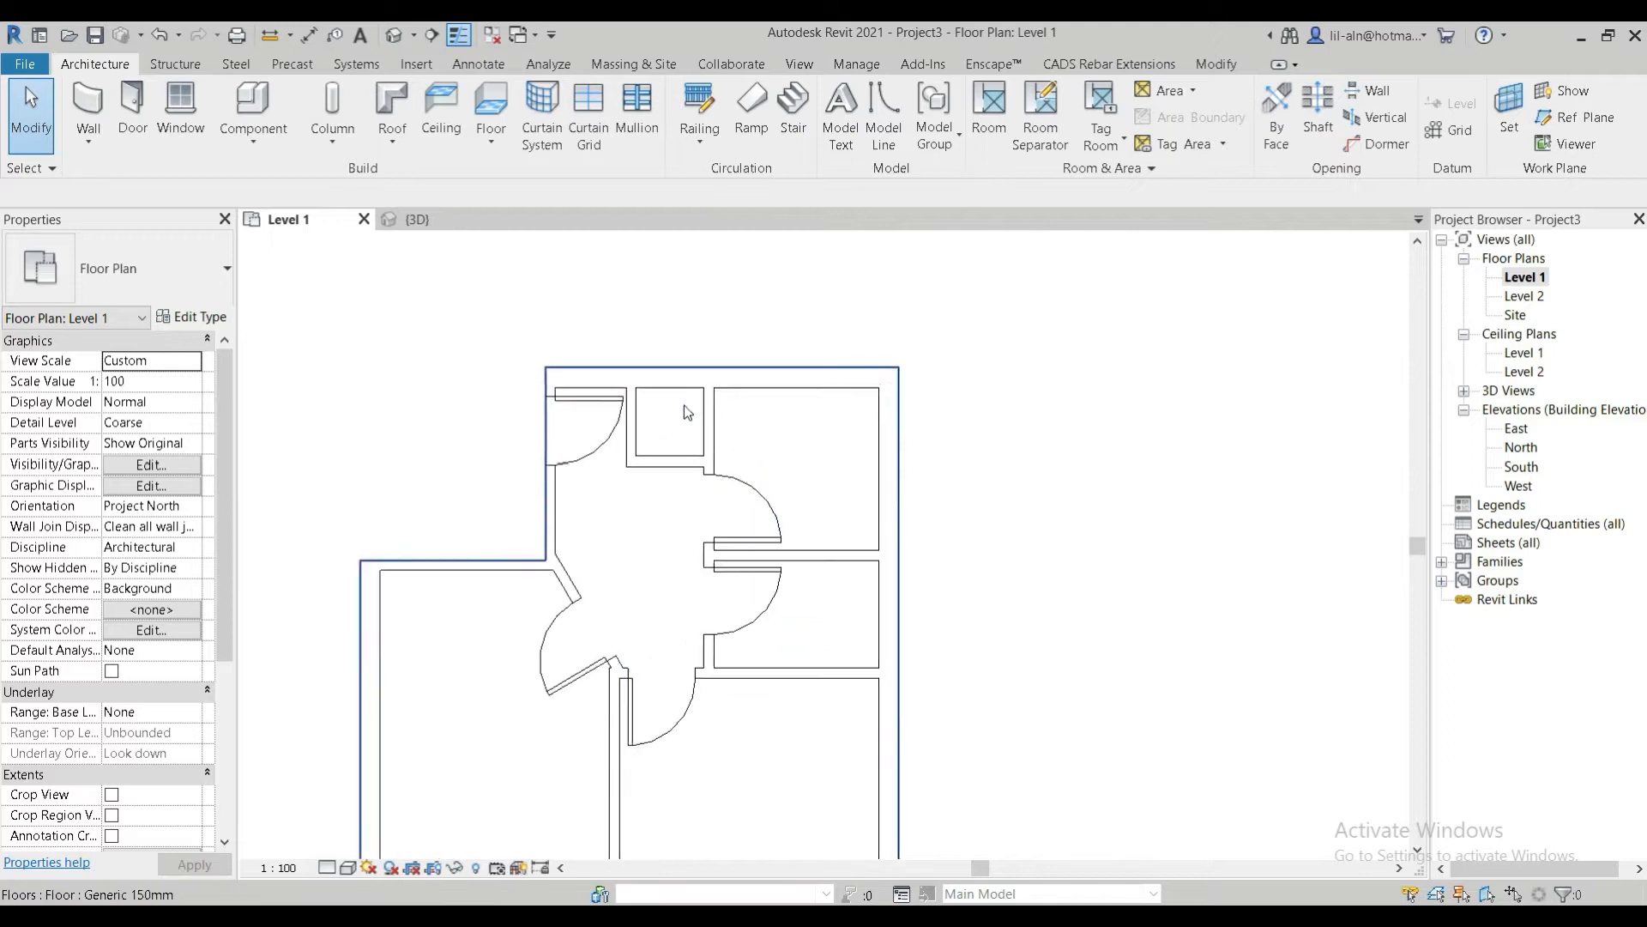
pyautogui.scroll(2, 686, 412)
pyautogui.click(783, 536)
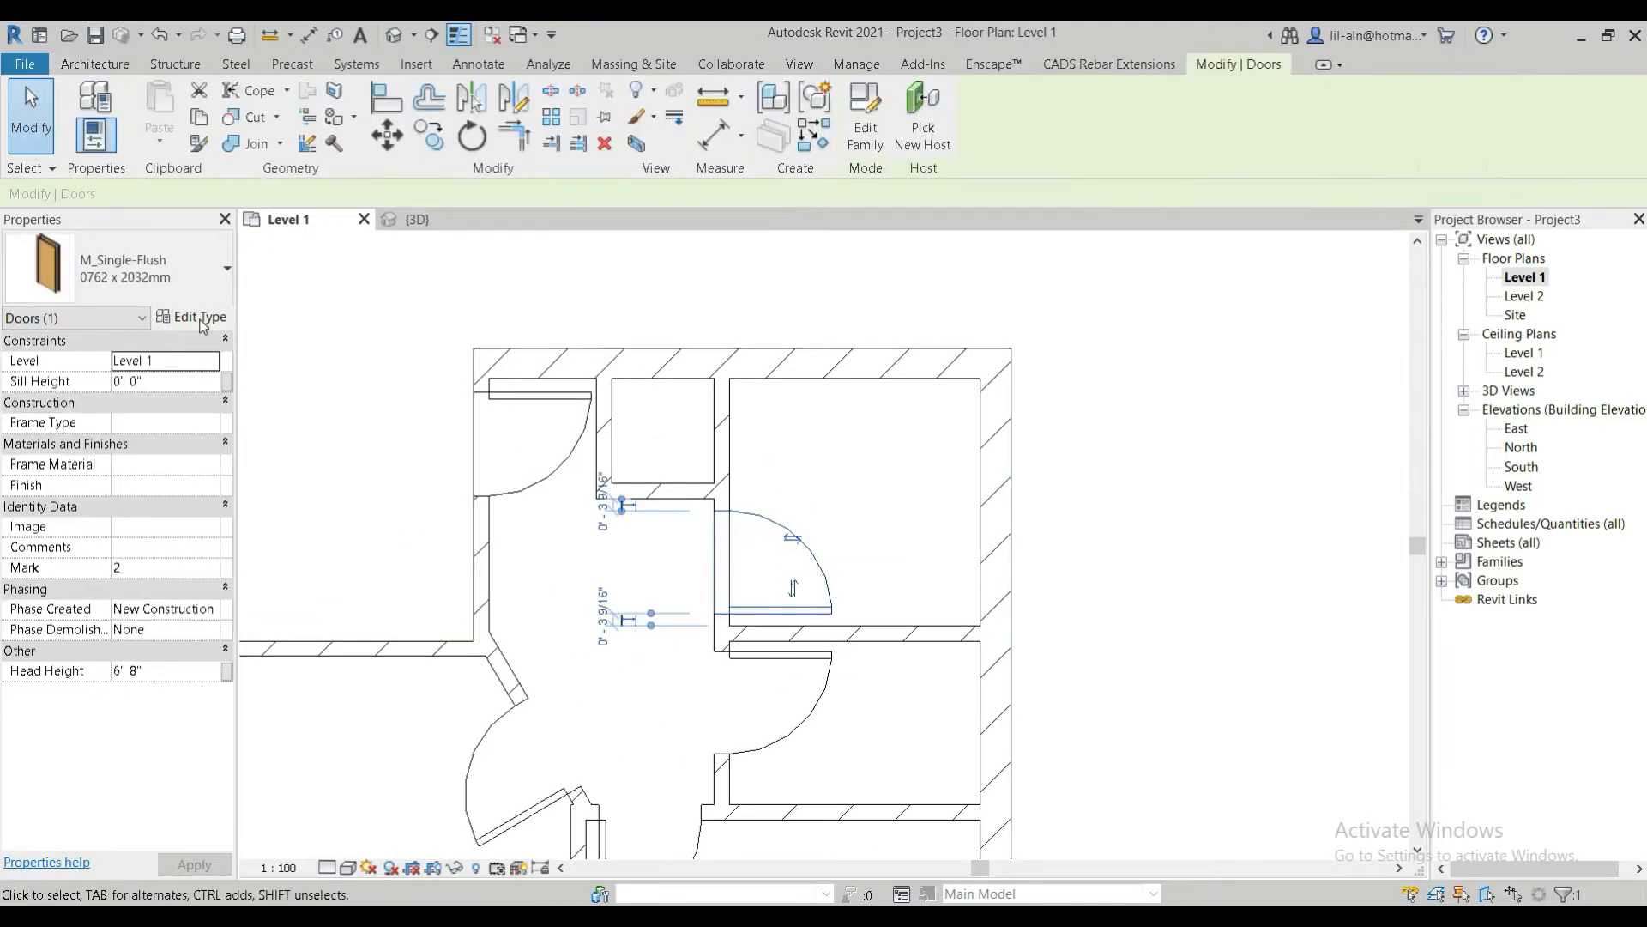
pyautogui.click(196, 318)
pyautogui.click(1423, 254)
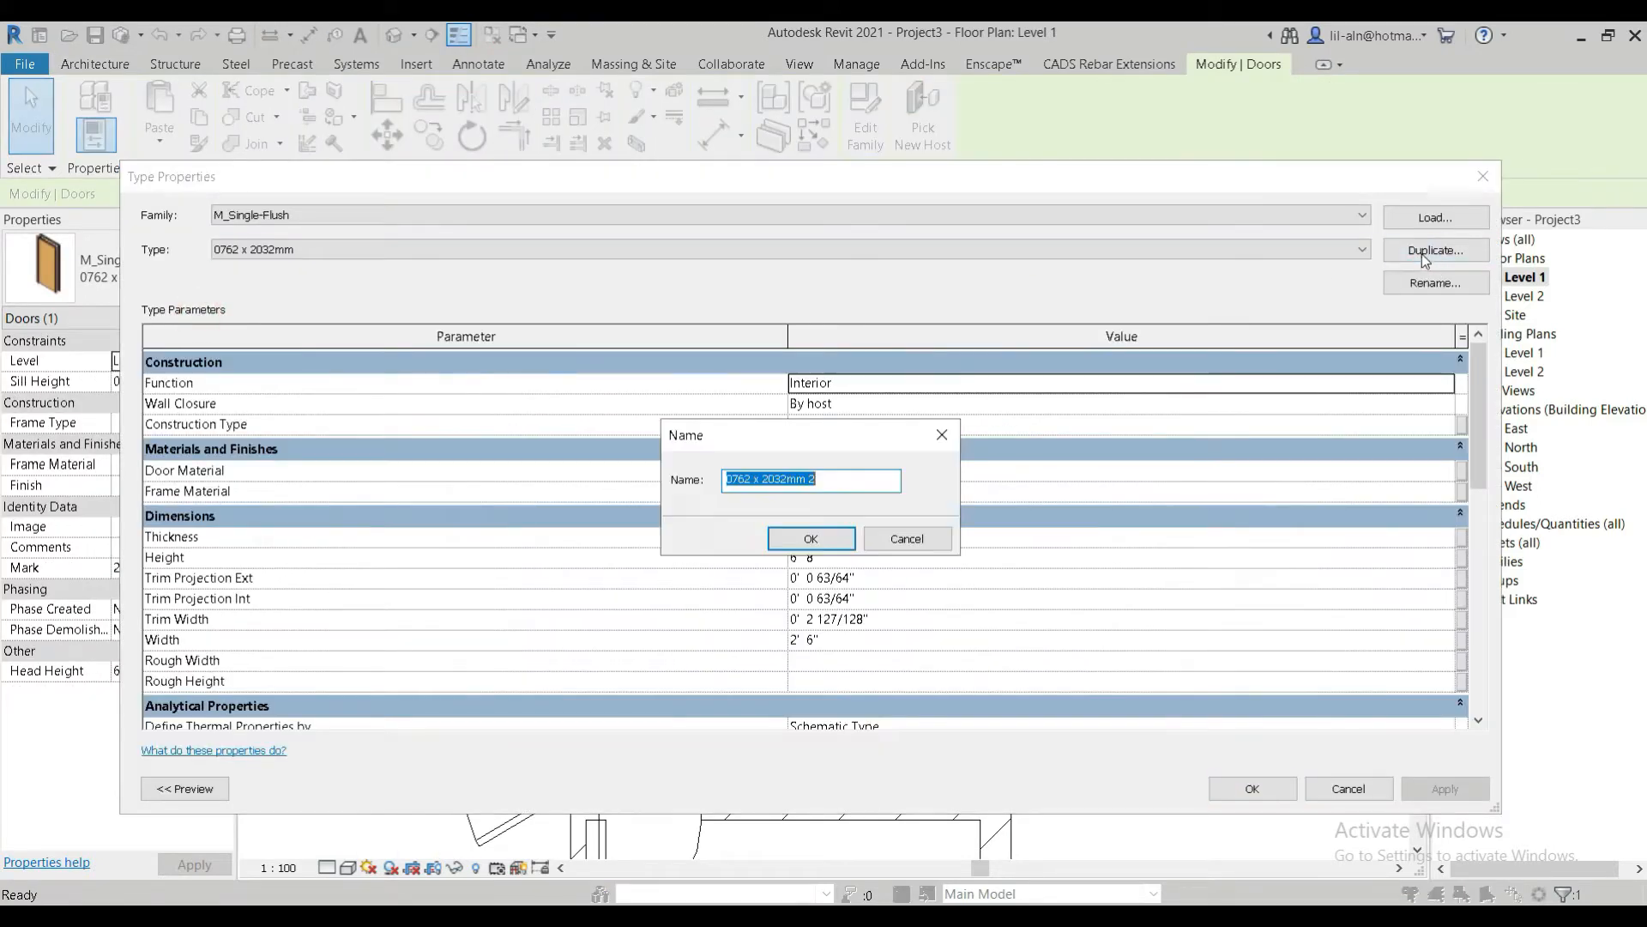
pyautogui.click(814, 538)
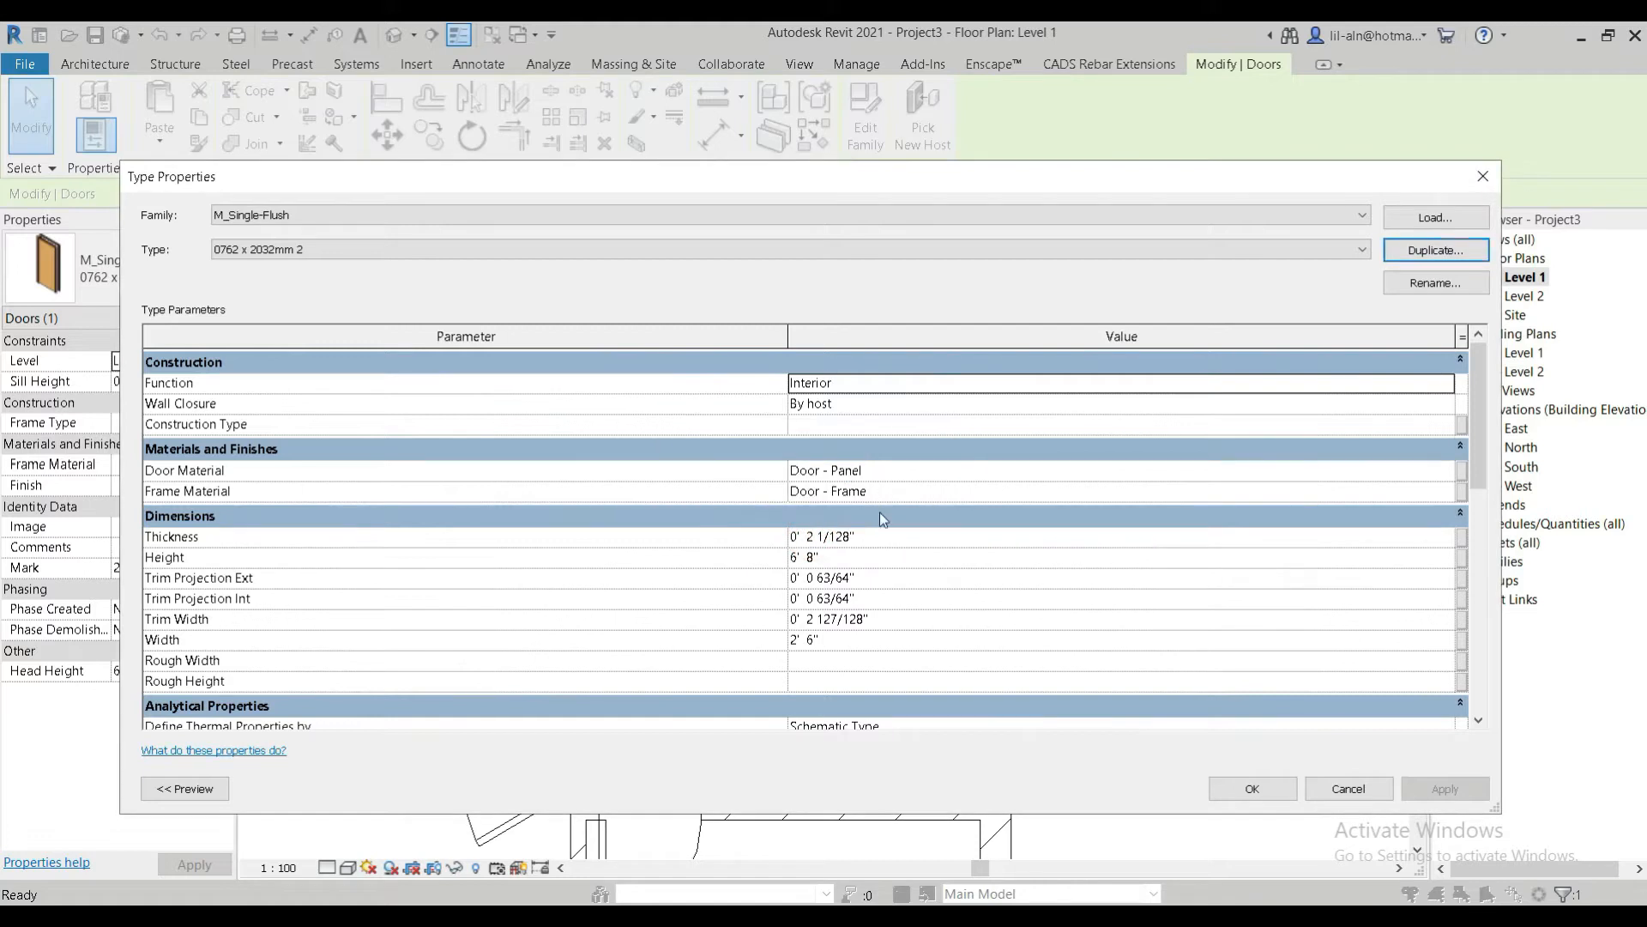
# Set the duplicated door type's height to 7' 0", reduce its width and apply the type changes
pyautogui.click(836, 556)
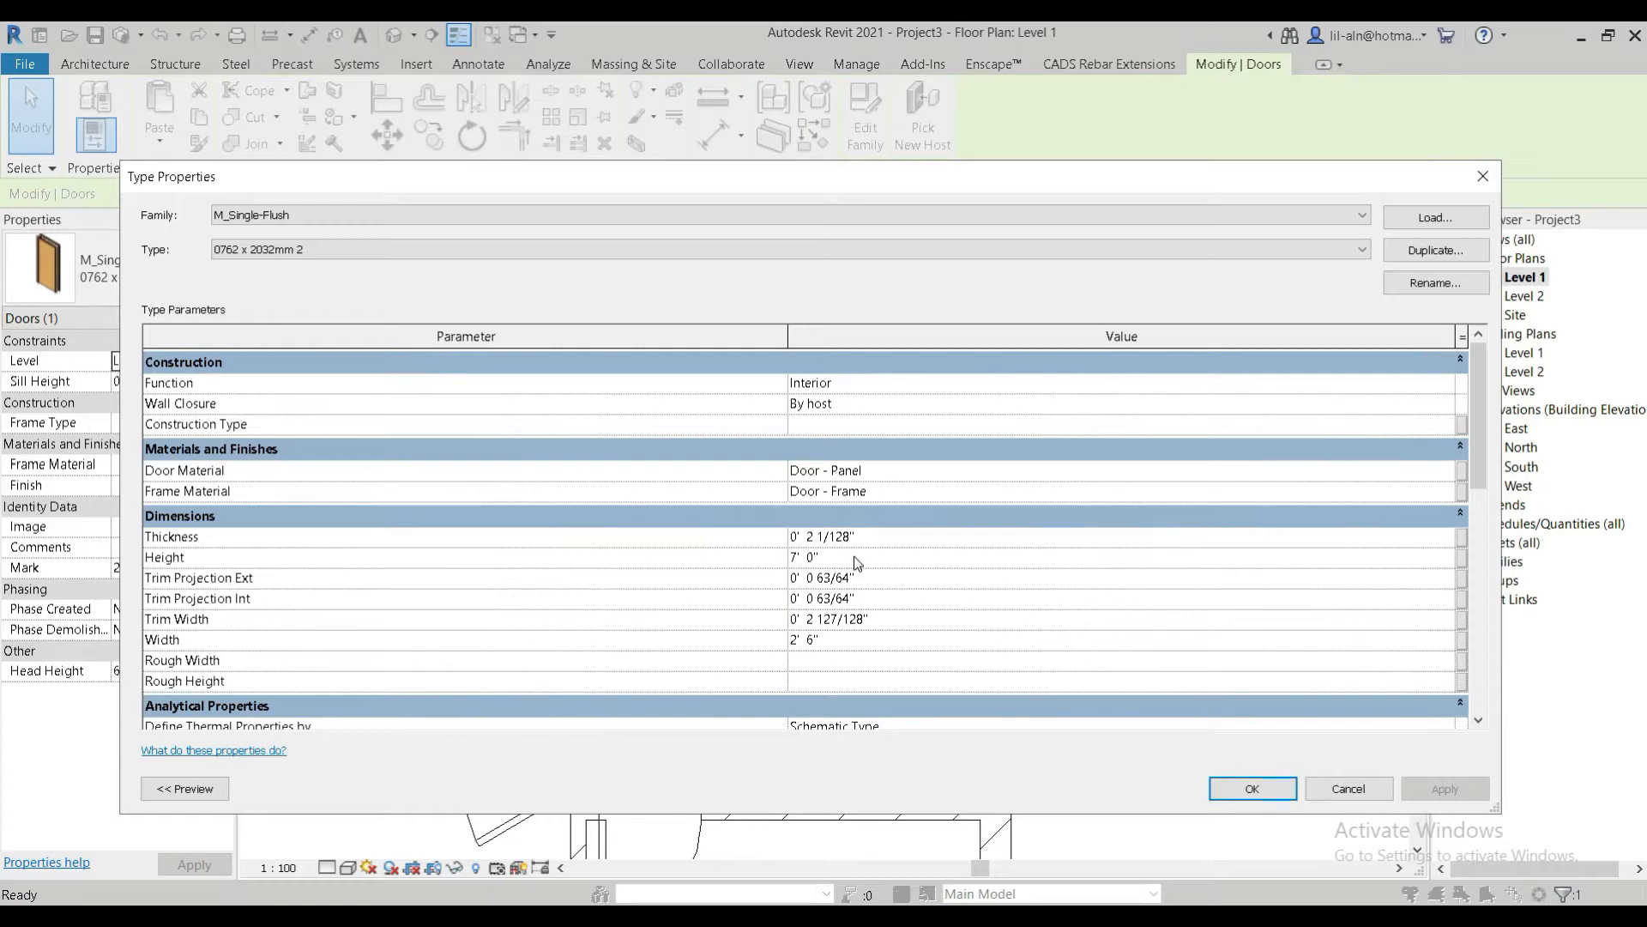
pyautogui.click(832, 641)
pyautogui.click(1253, 789)
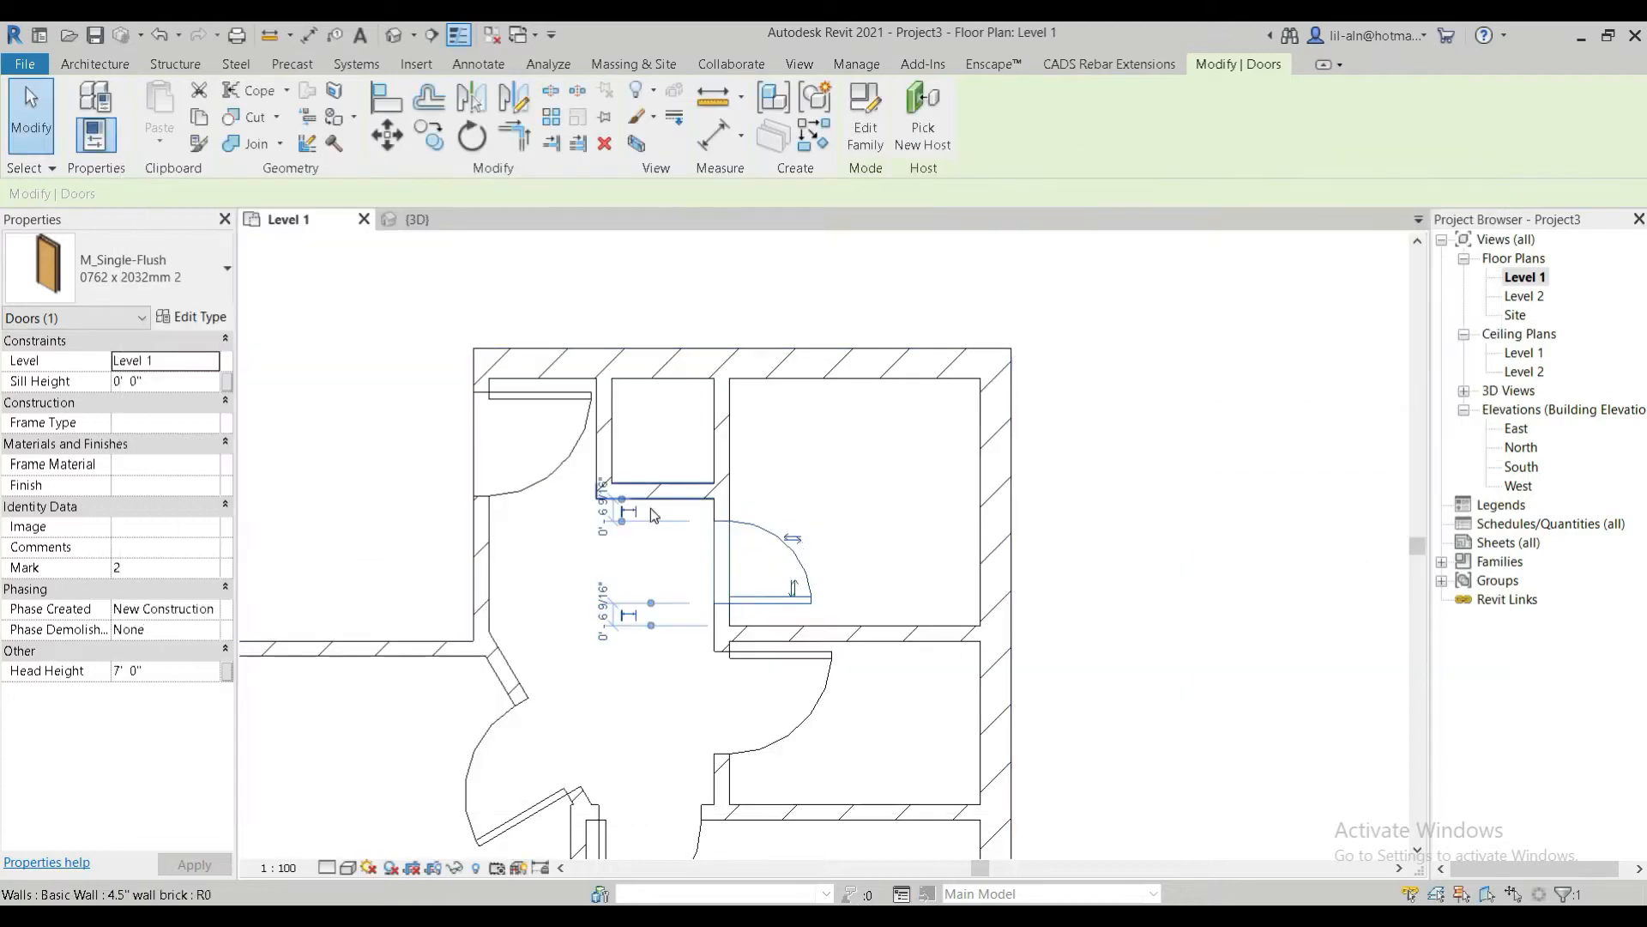
# Flip the upper-right room's door to hinge at its upper jamb and set its type to 0762 x 2032mm
pyautogui.click(197, 297)
pyautogui.click(111, 415)
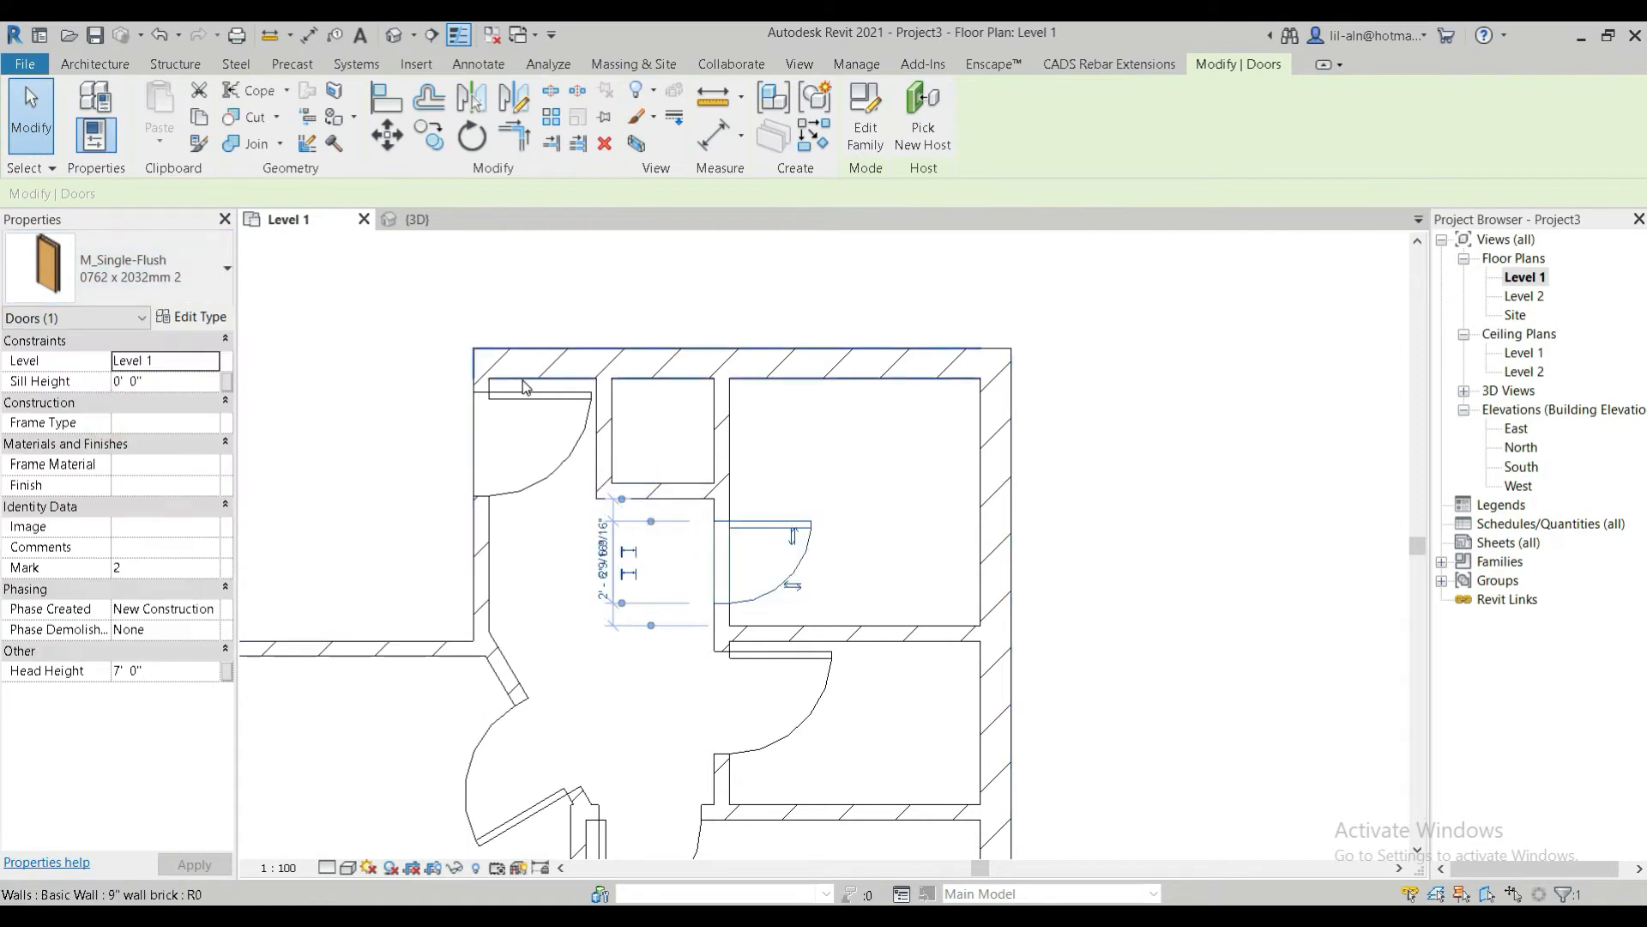
pyautogui.click(793, 587)
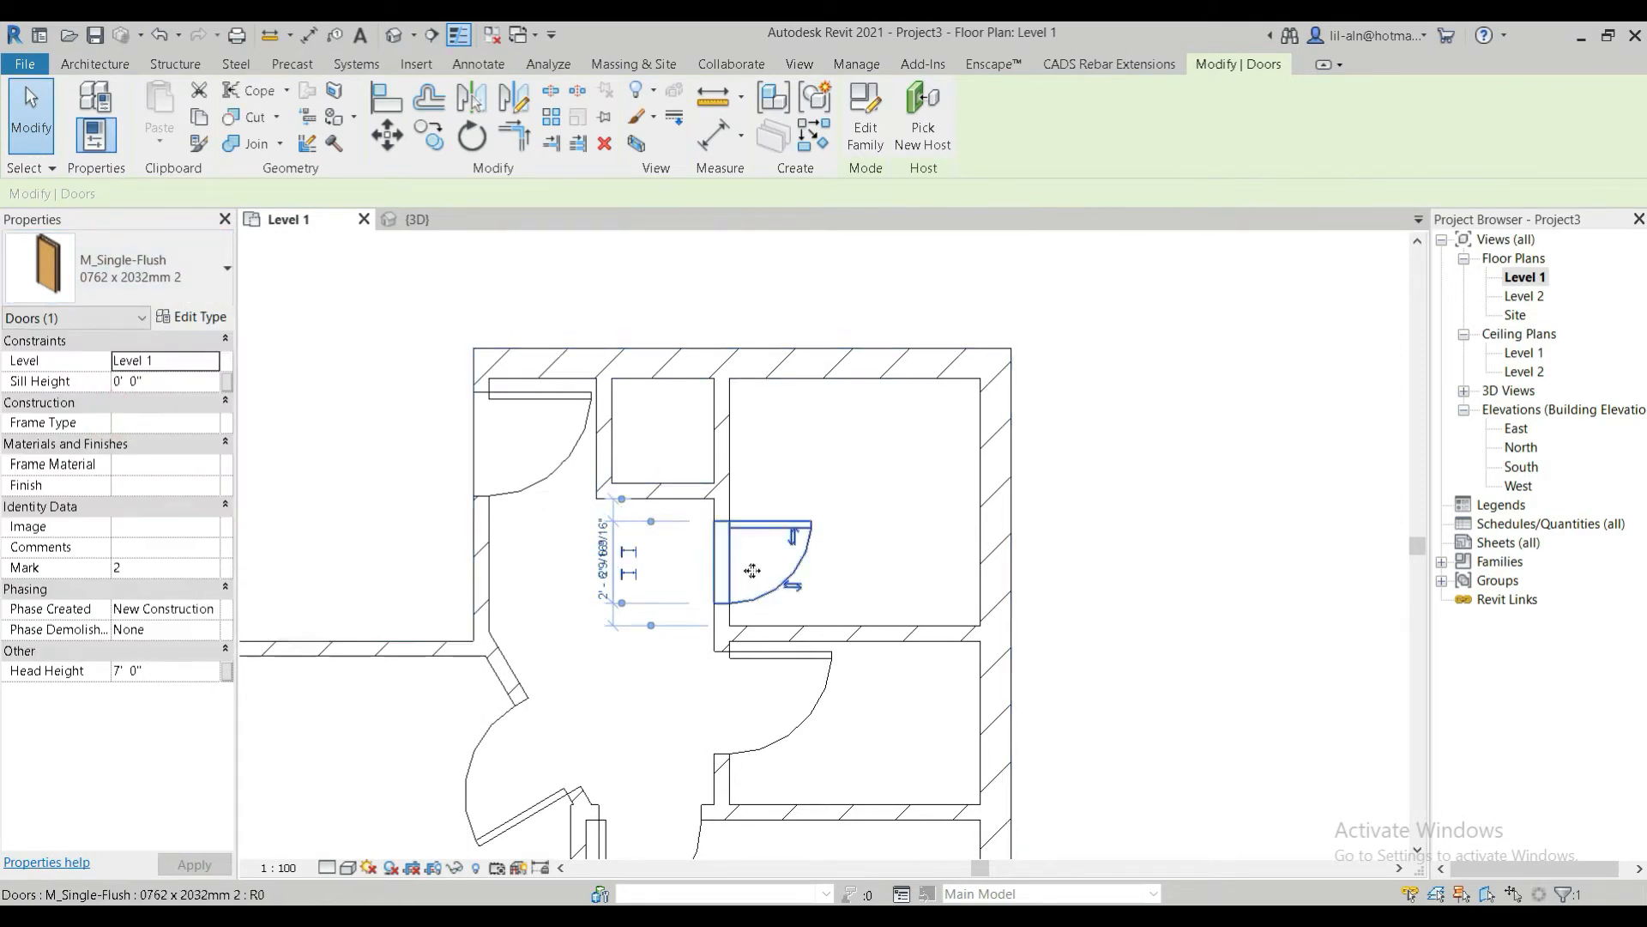
pyautogui.click(197, 290)
pyautogui.click(132, 388)
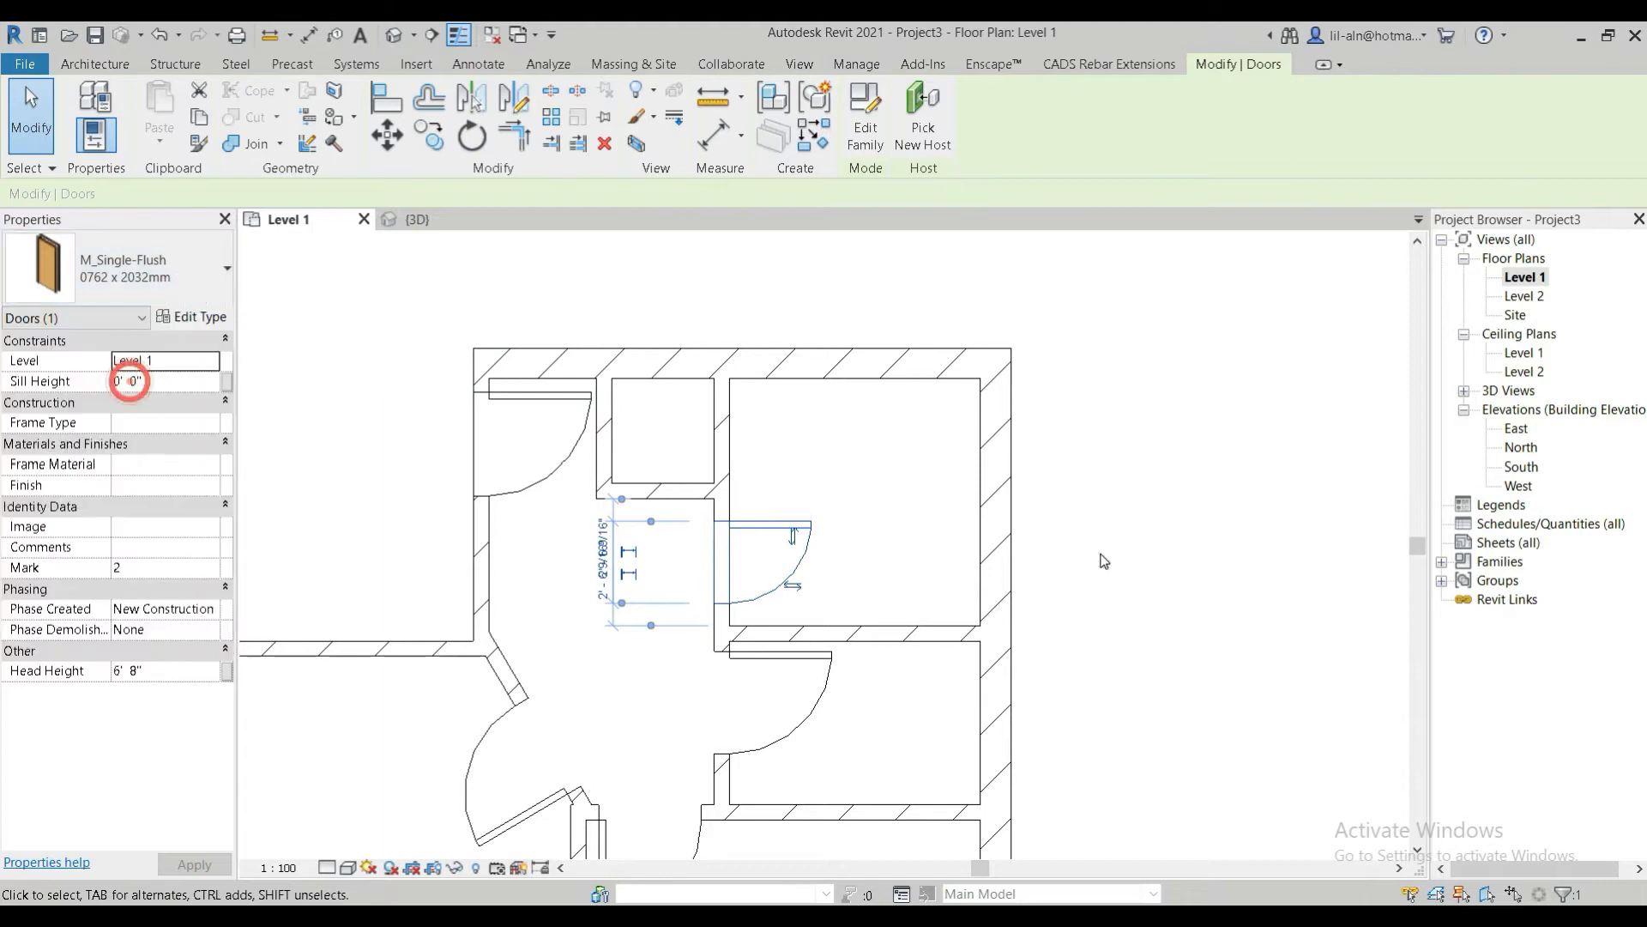
pyautogui.click(1166, 541)
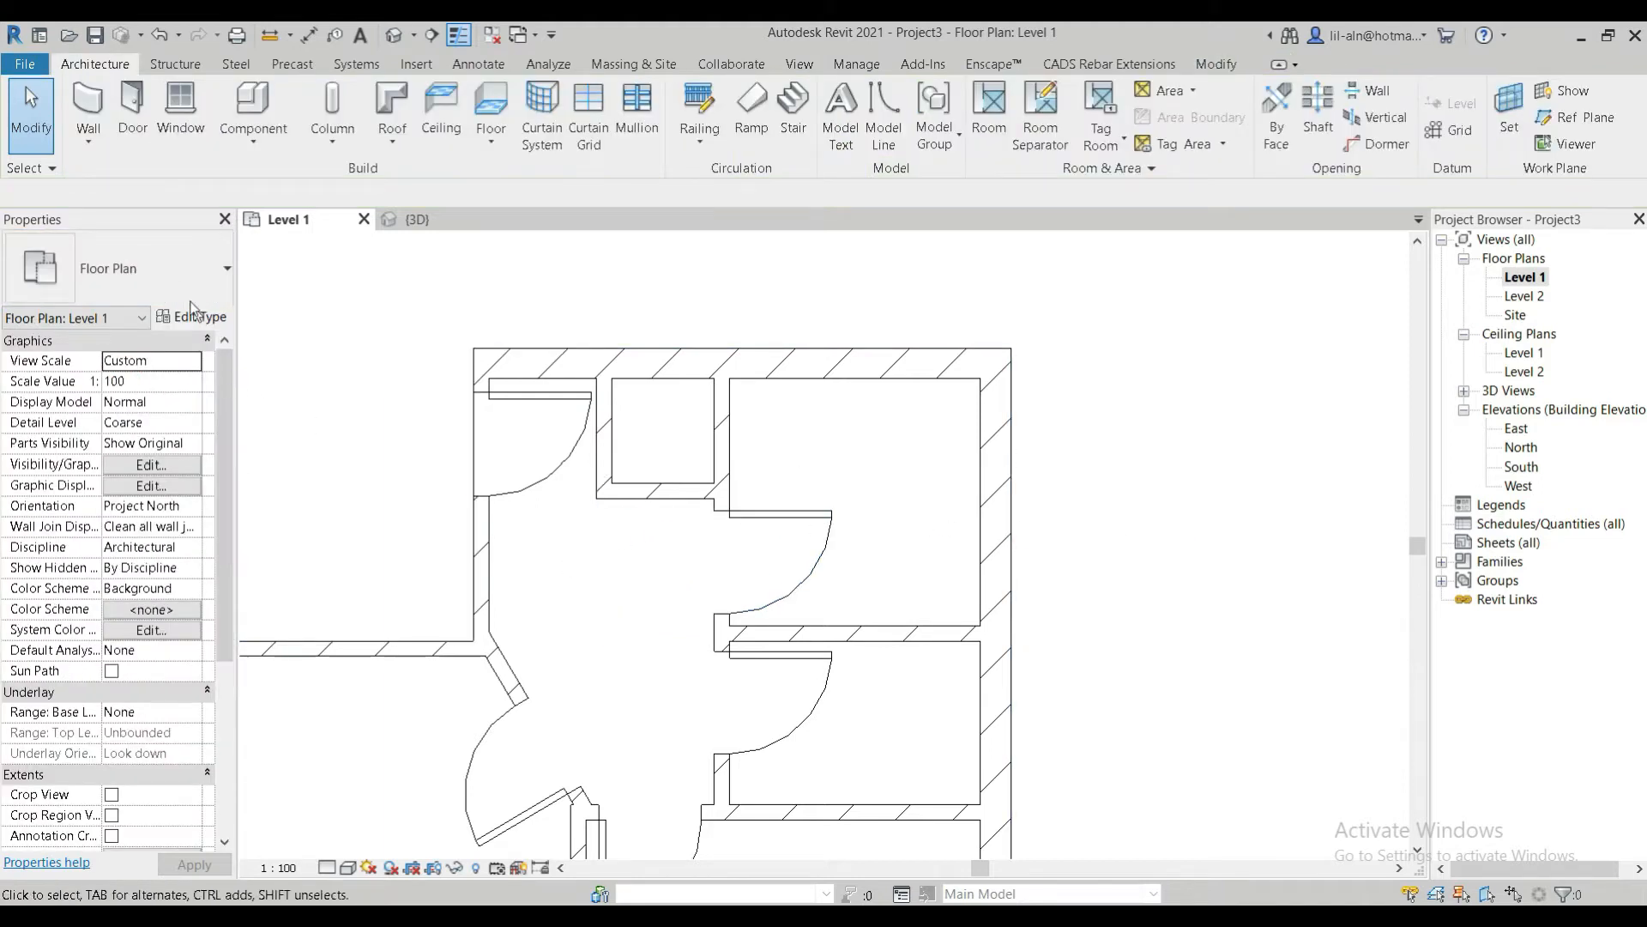
# Place a 0762 x 2032mm 2 door in the lower wall of the small closet and end door placement
pyautogui.click(132, 107)
pyautogui.click(135, 261)
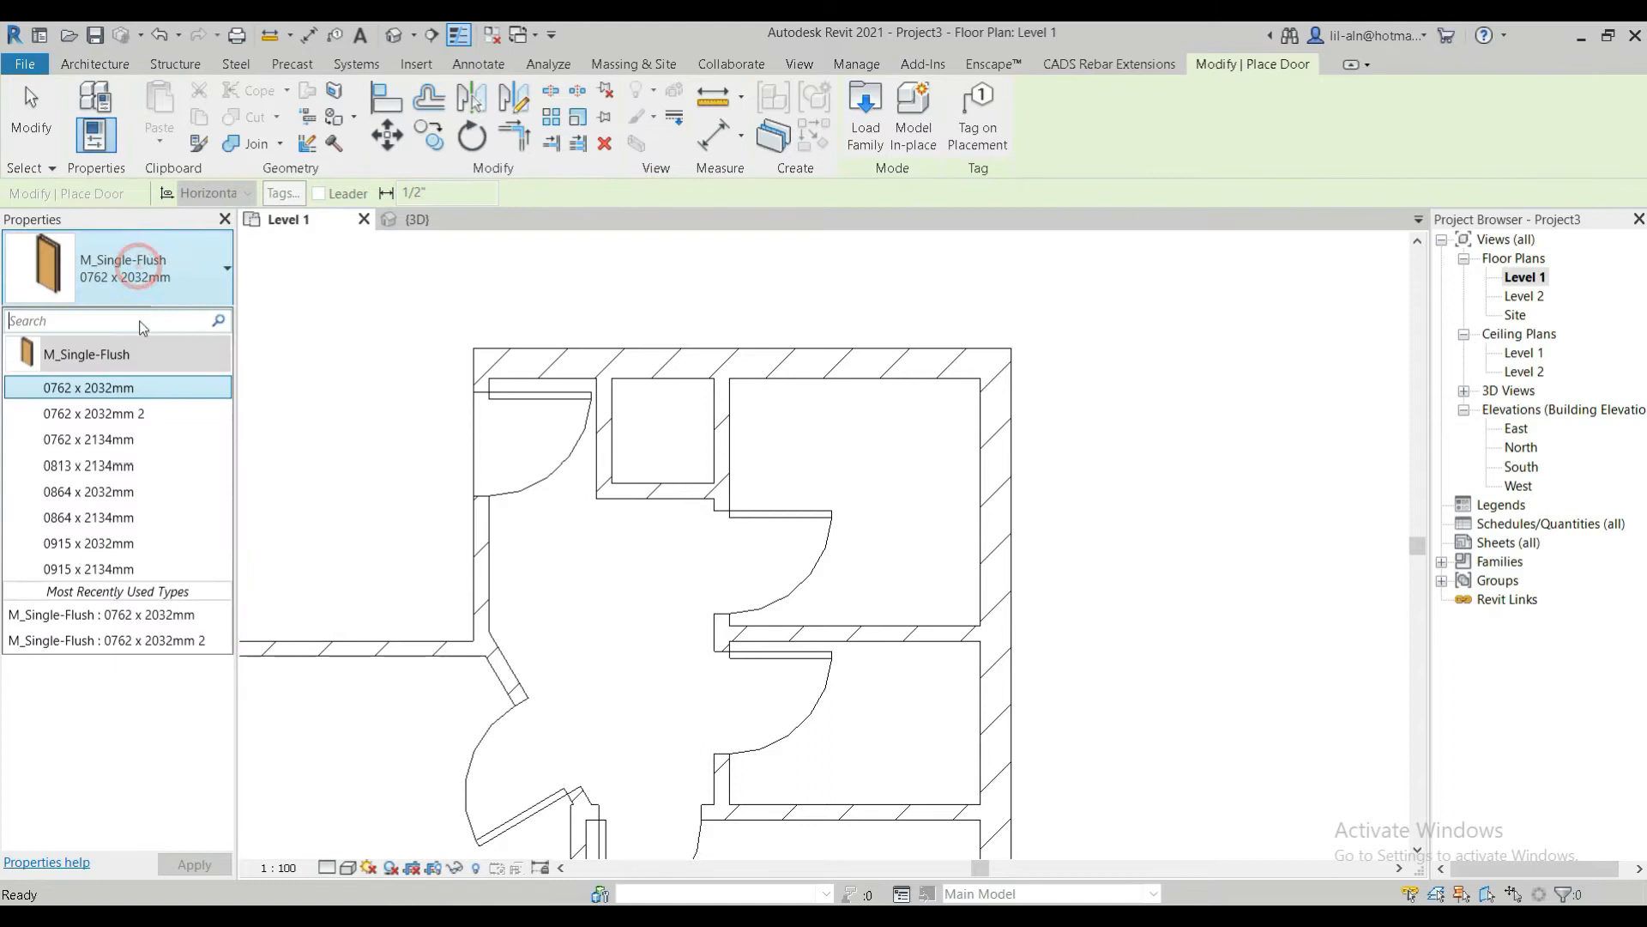
pyautogui.click(130, 314)
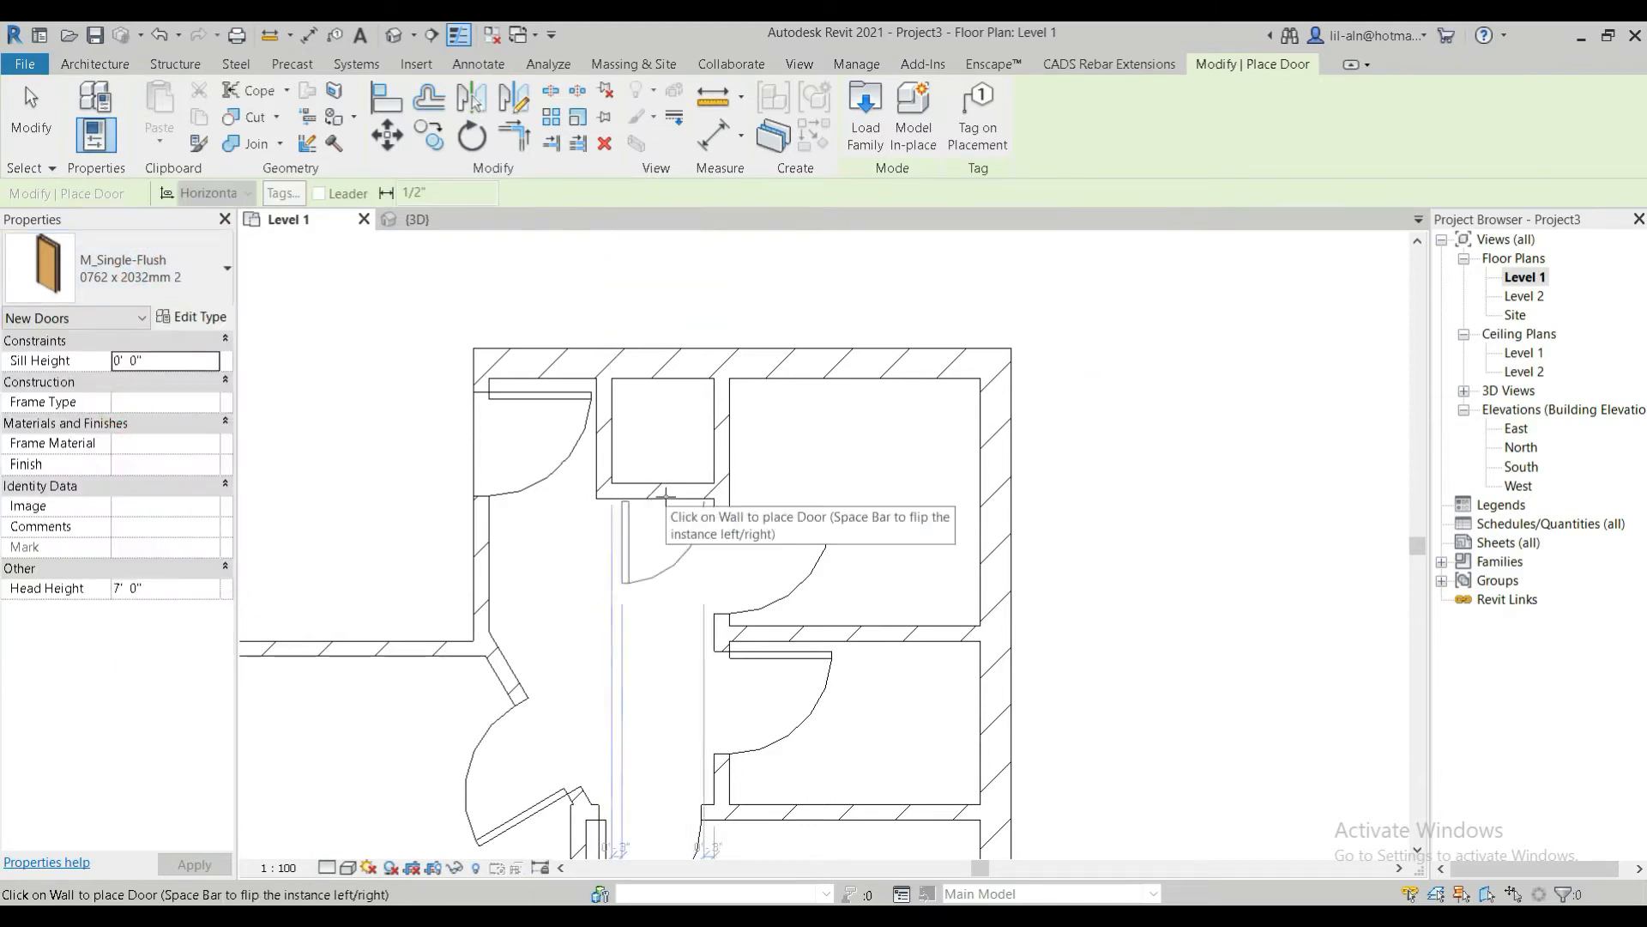
pyautogui.click(666, 496)
pyautogui.scroll(-3, 721, 652)
pyautogui.moveTo(755, 734); pyautogui.dragTo(799, 488, button='middle')
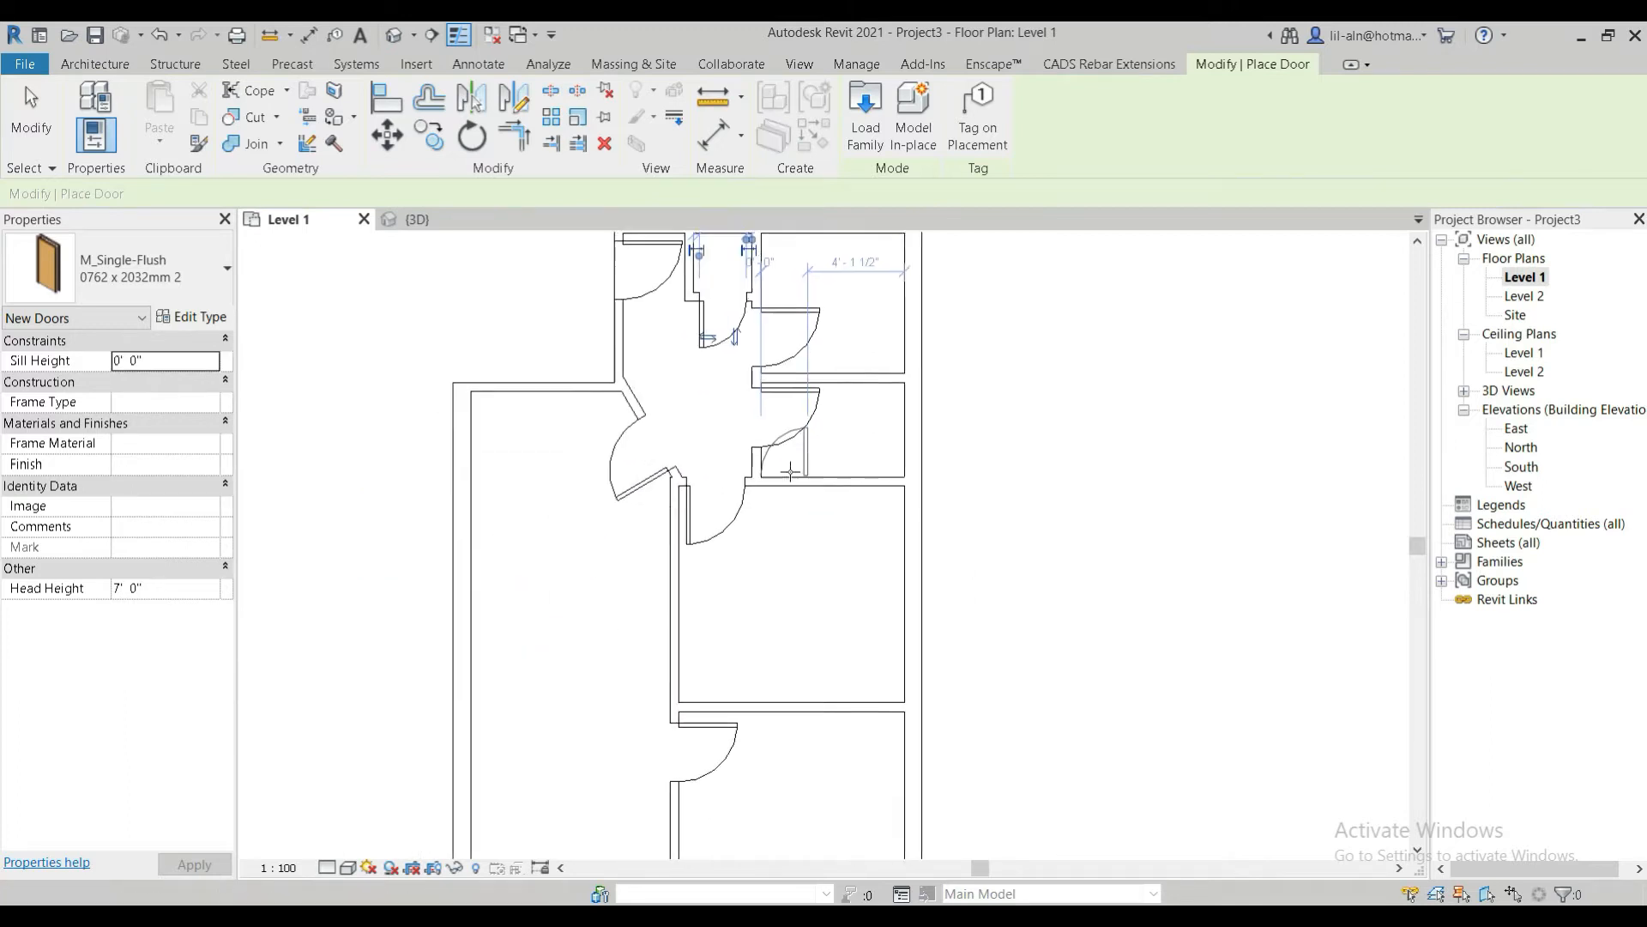
pyautogui.click(32, 116)
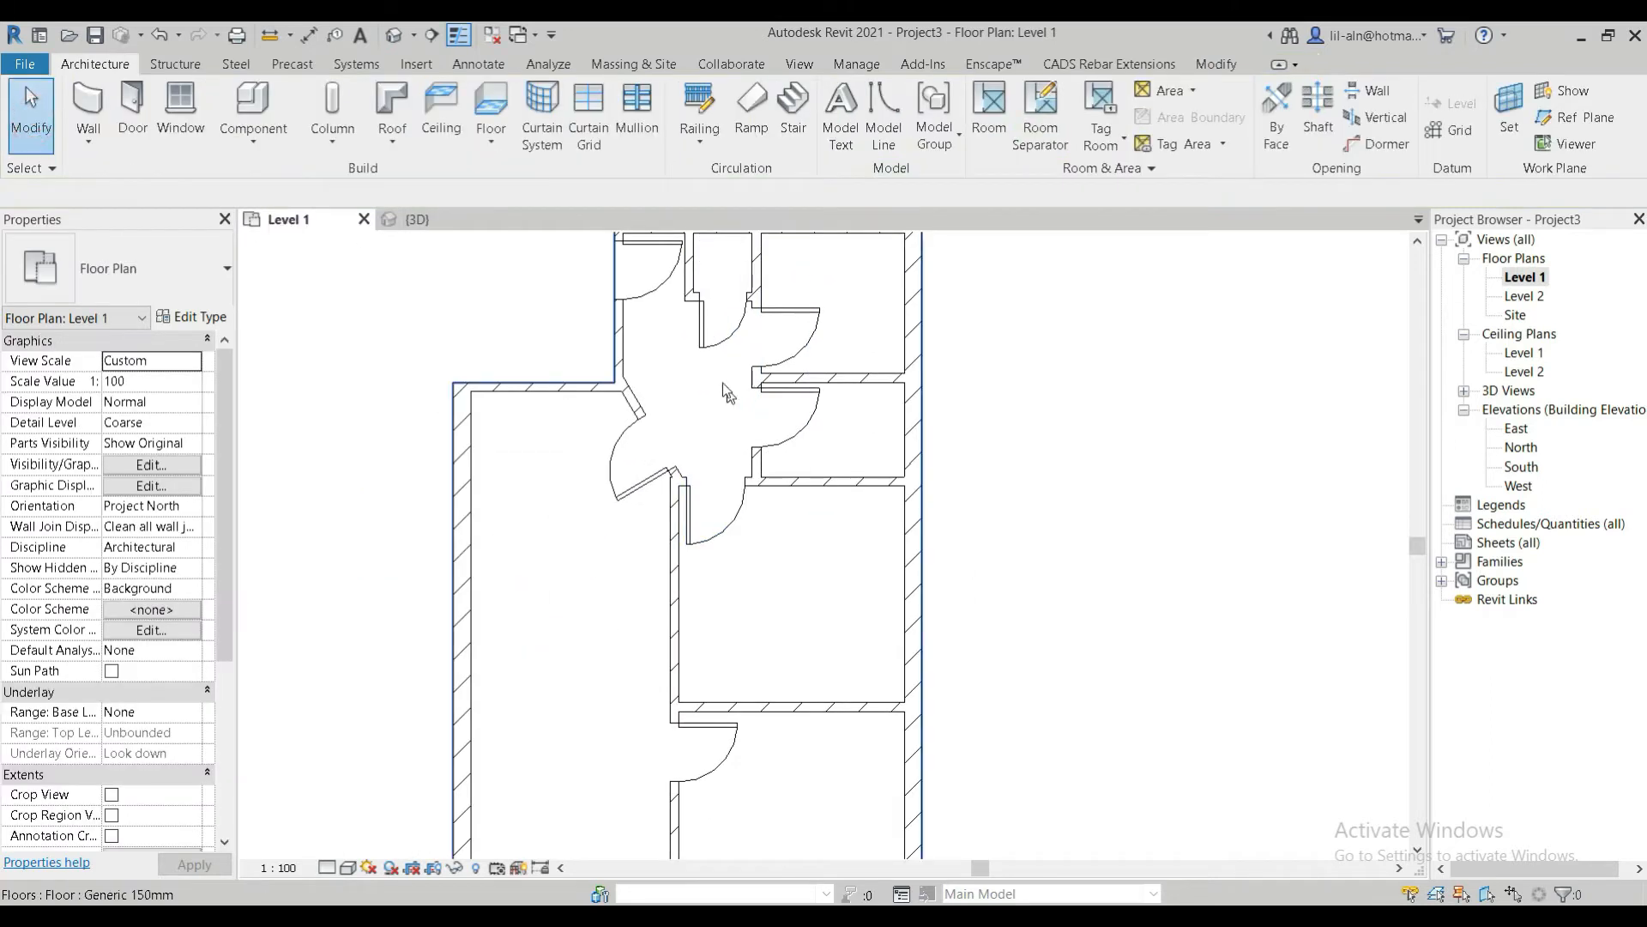
# Delete the door from the small closet's lower wall
pyautogui.click(709, 330)
pyautogui.press('Delete')
pyautogui.moveTo(558, 466); pyautogui.dragTo(610, 653, button='middle')
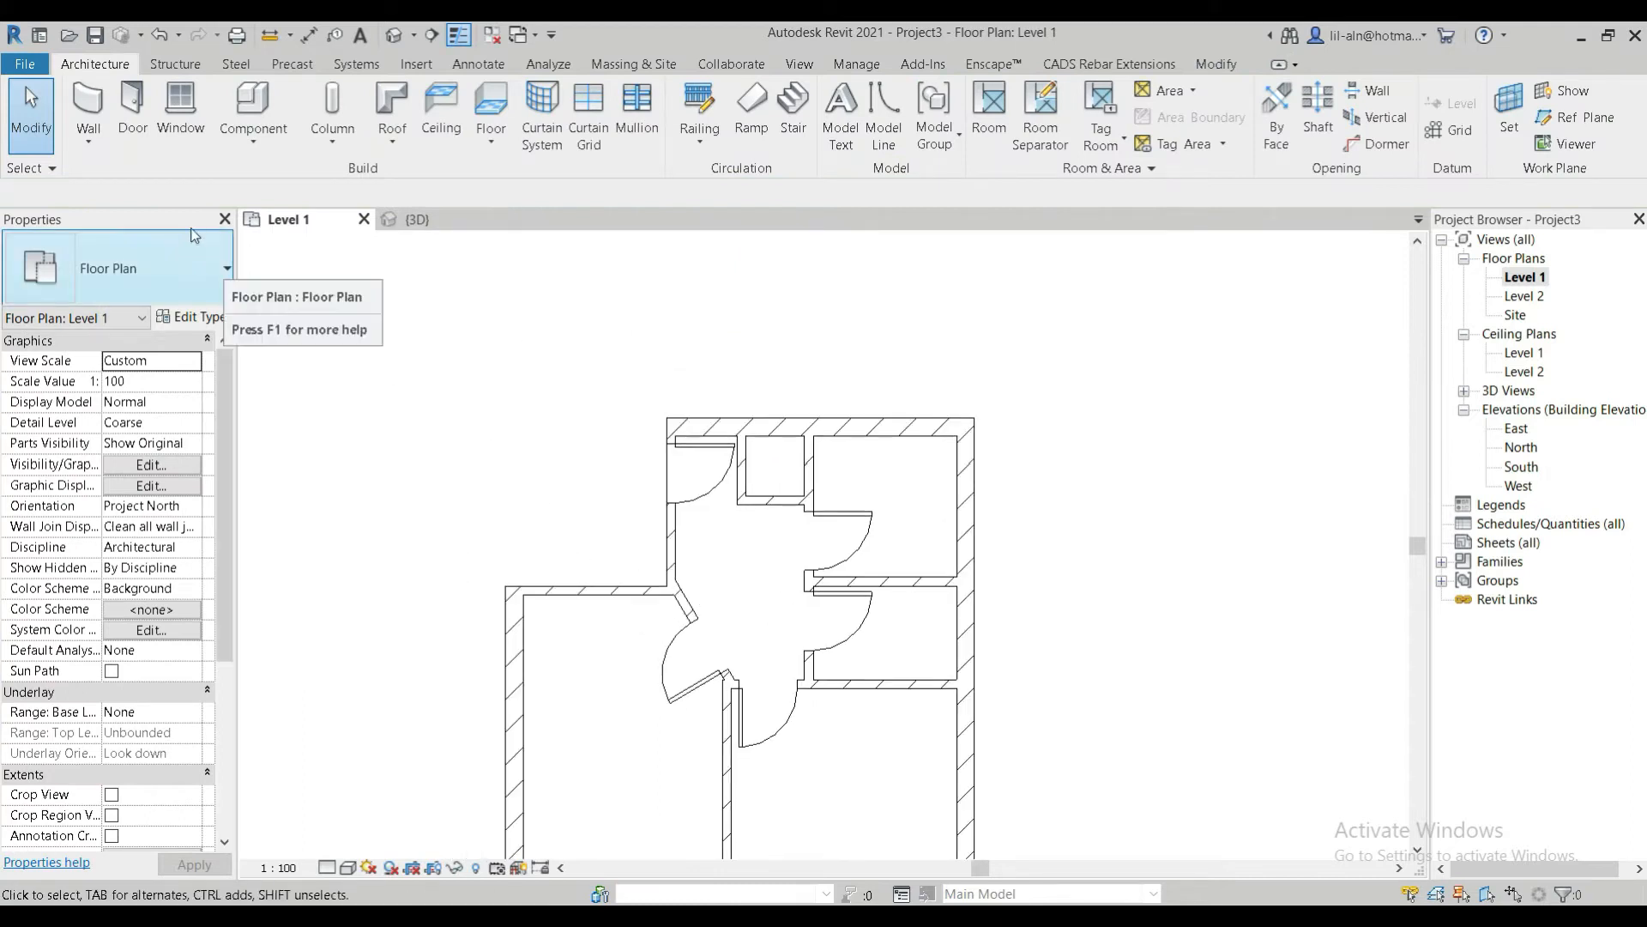
# Start a wall of type Curtain Wall and enable Automatically Embed in its type properties
pyautogui.click(86, 104)
pyautogui.click(142, 272)
pyautogui.scroll(-2, 130, 558)
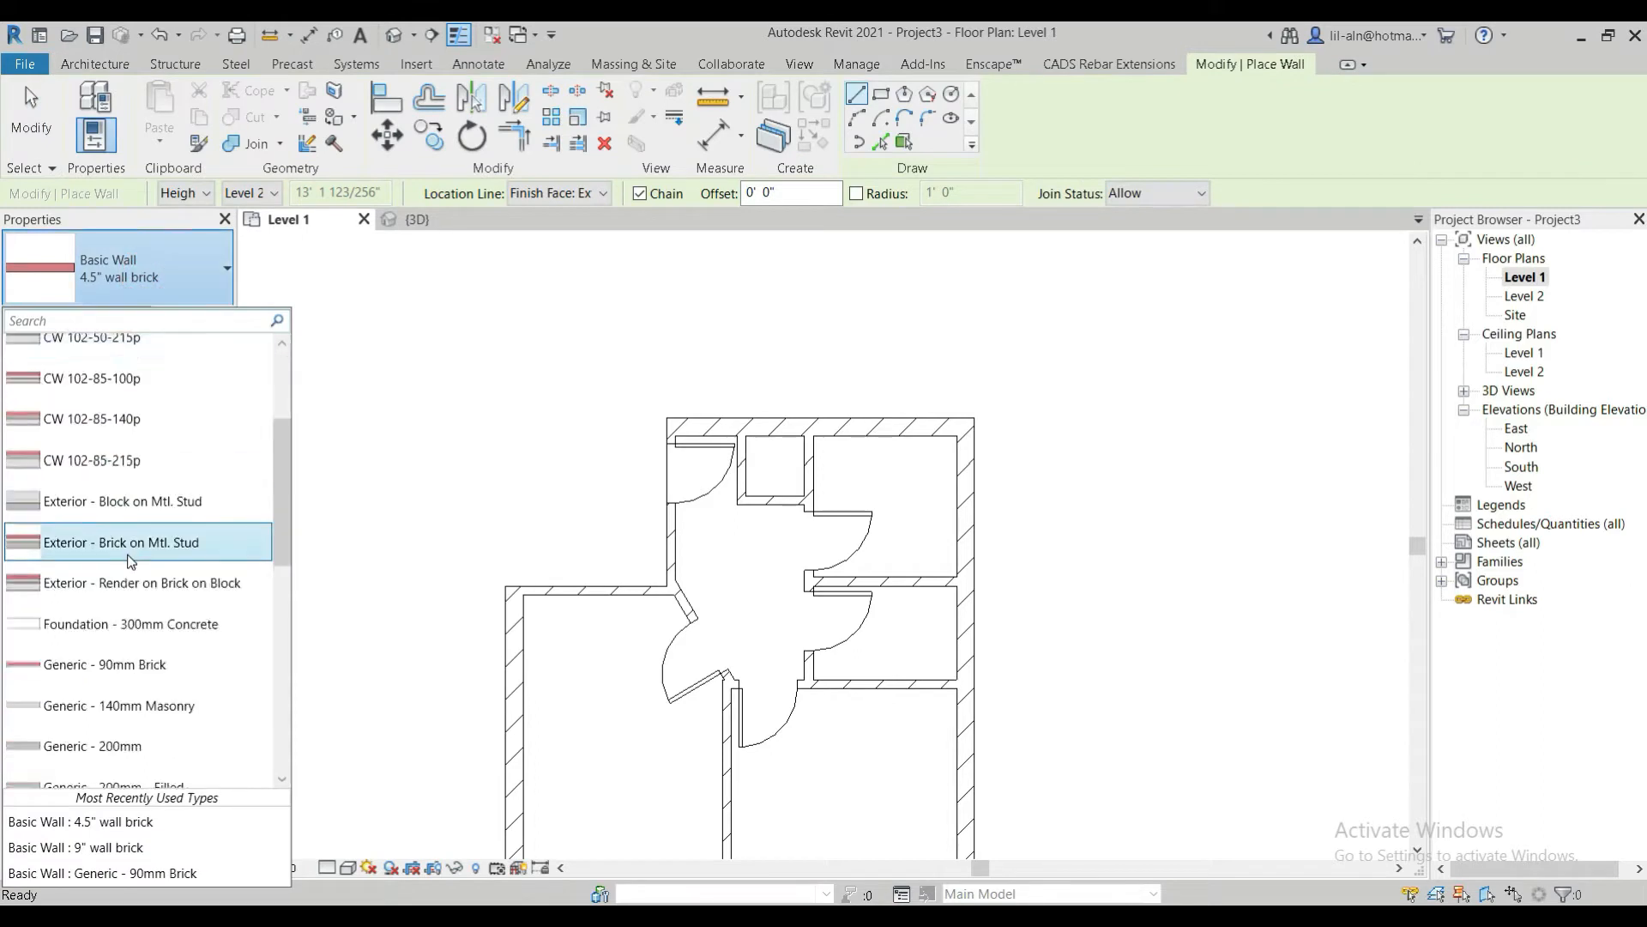
pyautogui.scroll(-5, 131, 562)
pyautogui.click(127, 592)
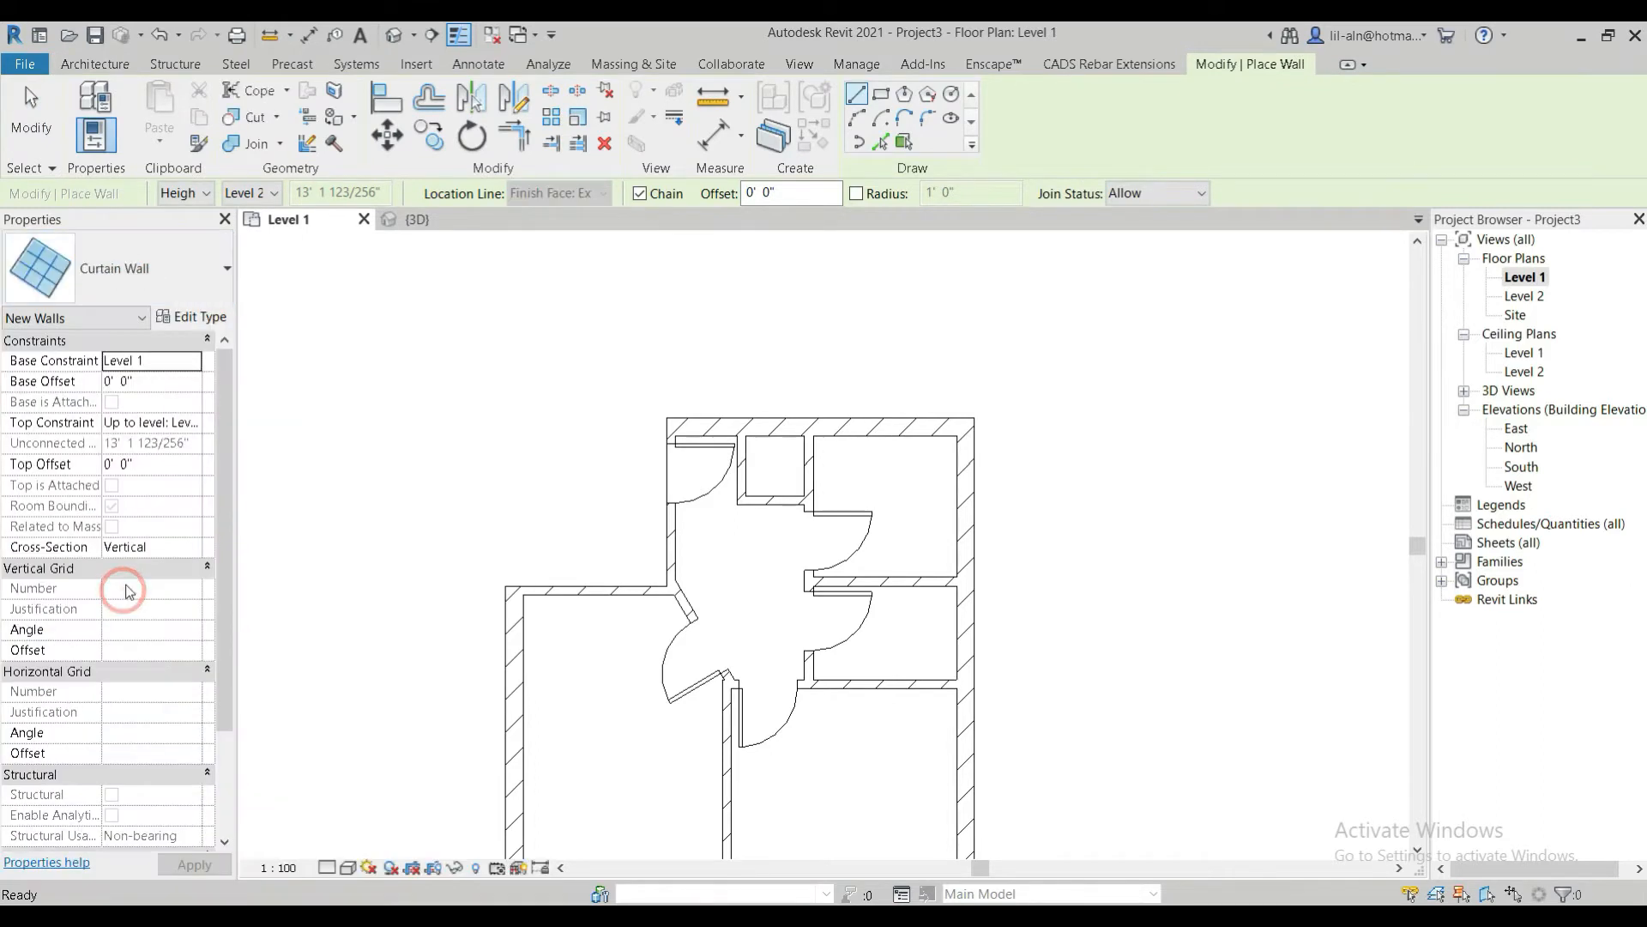
pyautogui.click(192, 316)
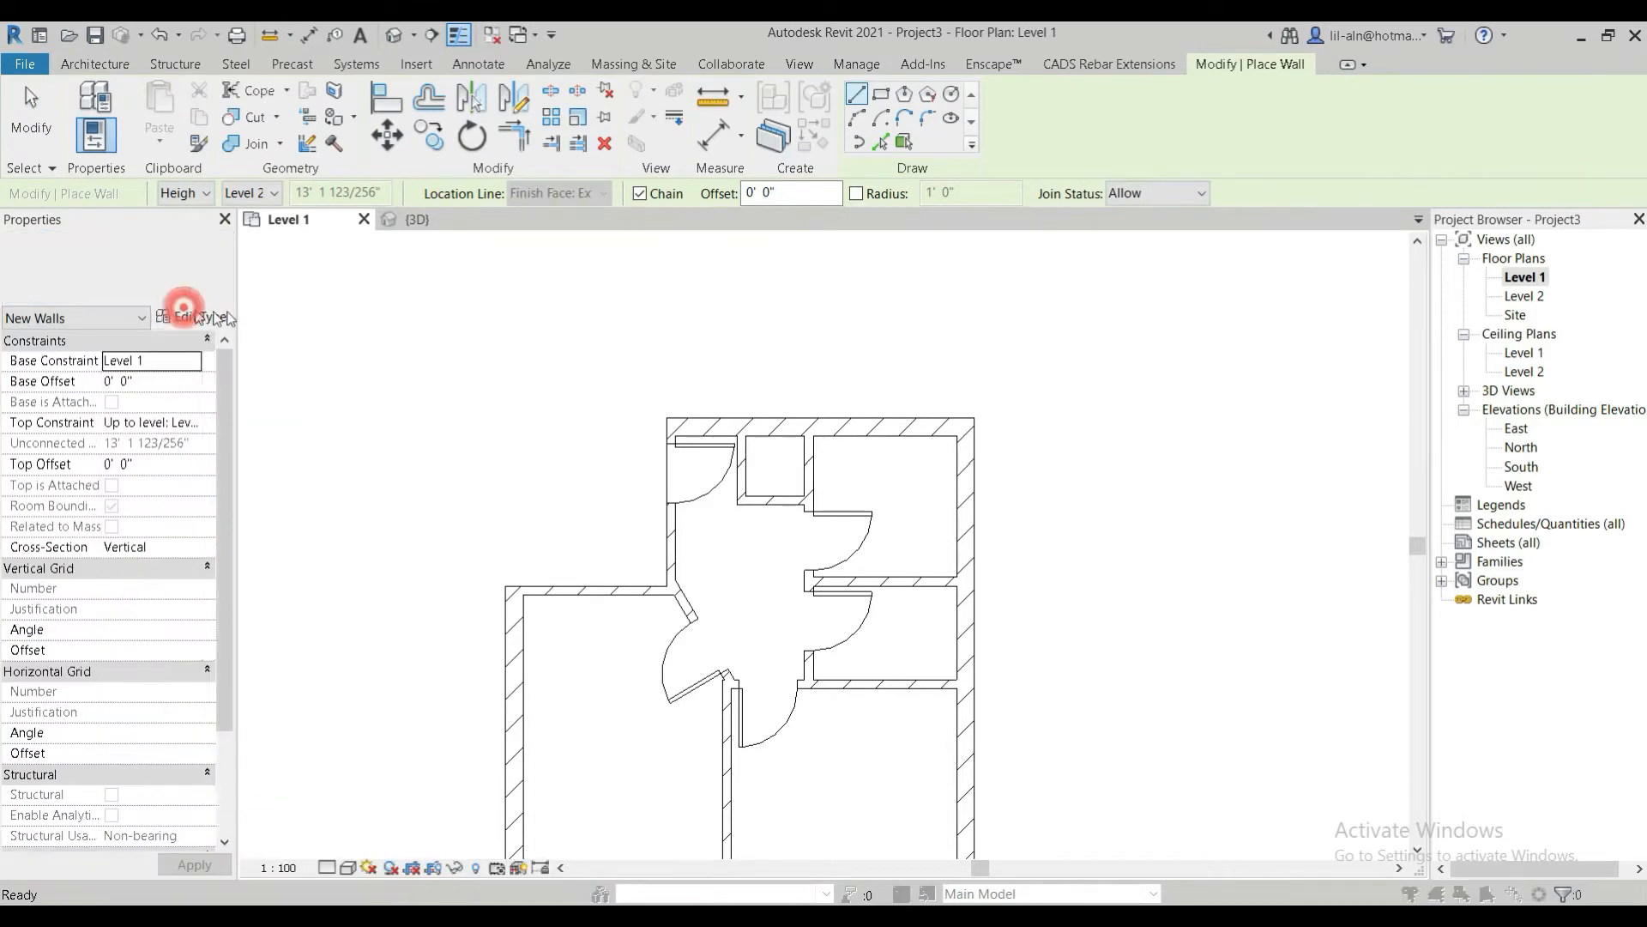
pyautogui.click(798, 404)
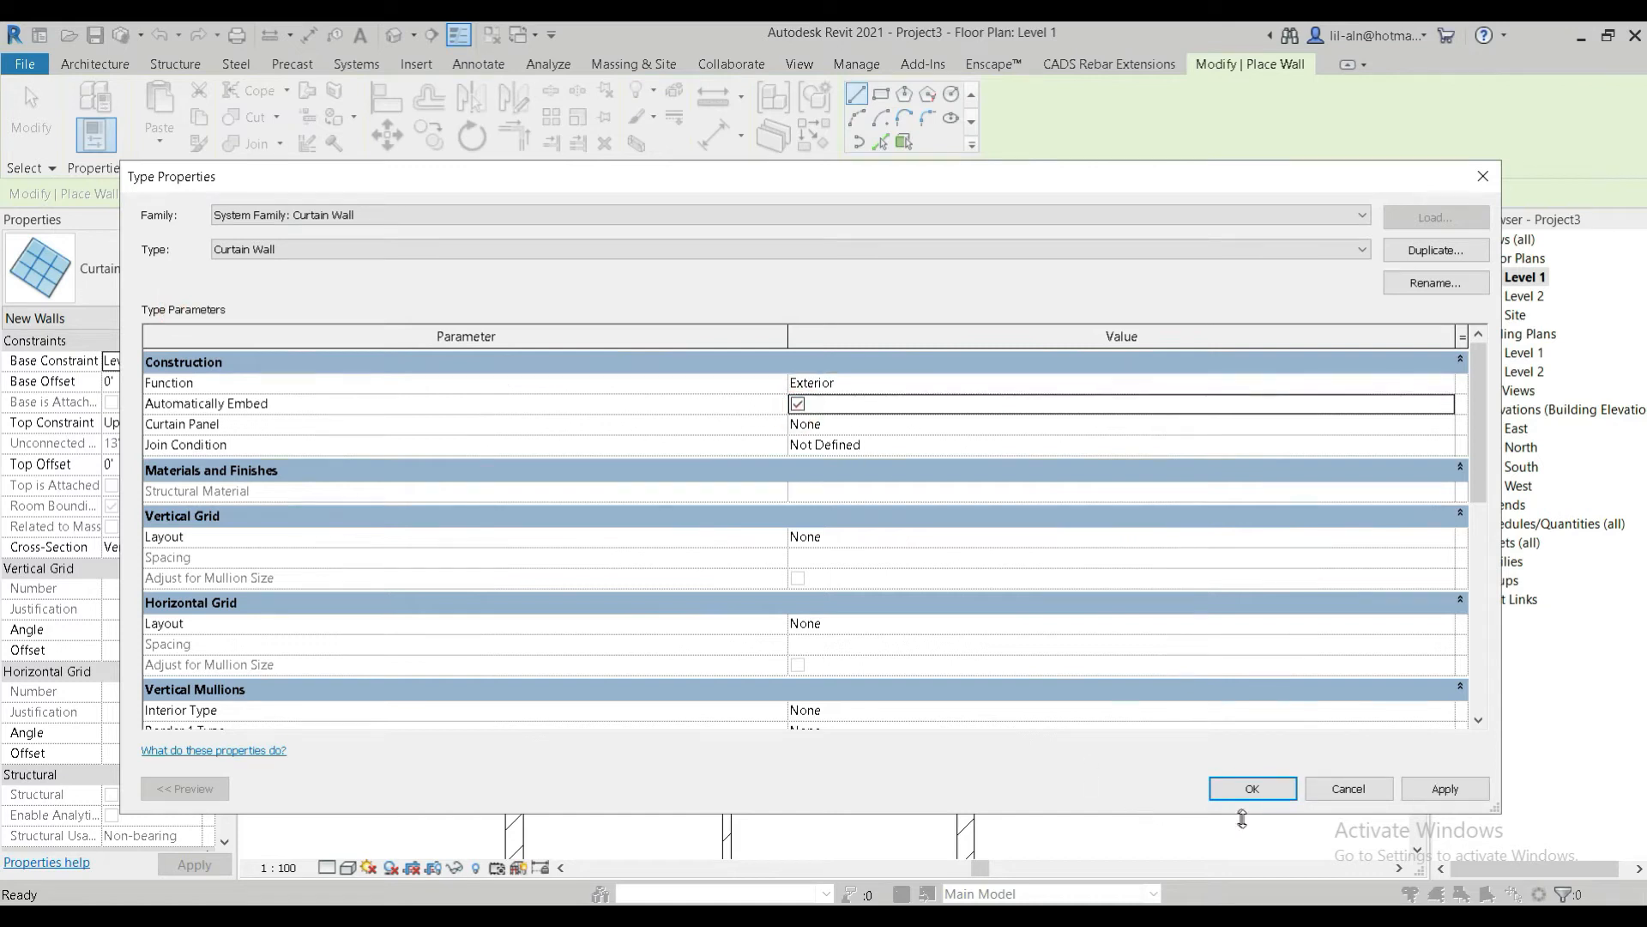
pyautogui.click(1252, 789)
# Draw a curtain wall about 2' 1" long with a 1' 0" base offset in the closet's lower wall, about 3" from its left partition
pyautogui.scroll(4, 739, 493)
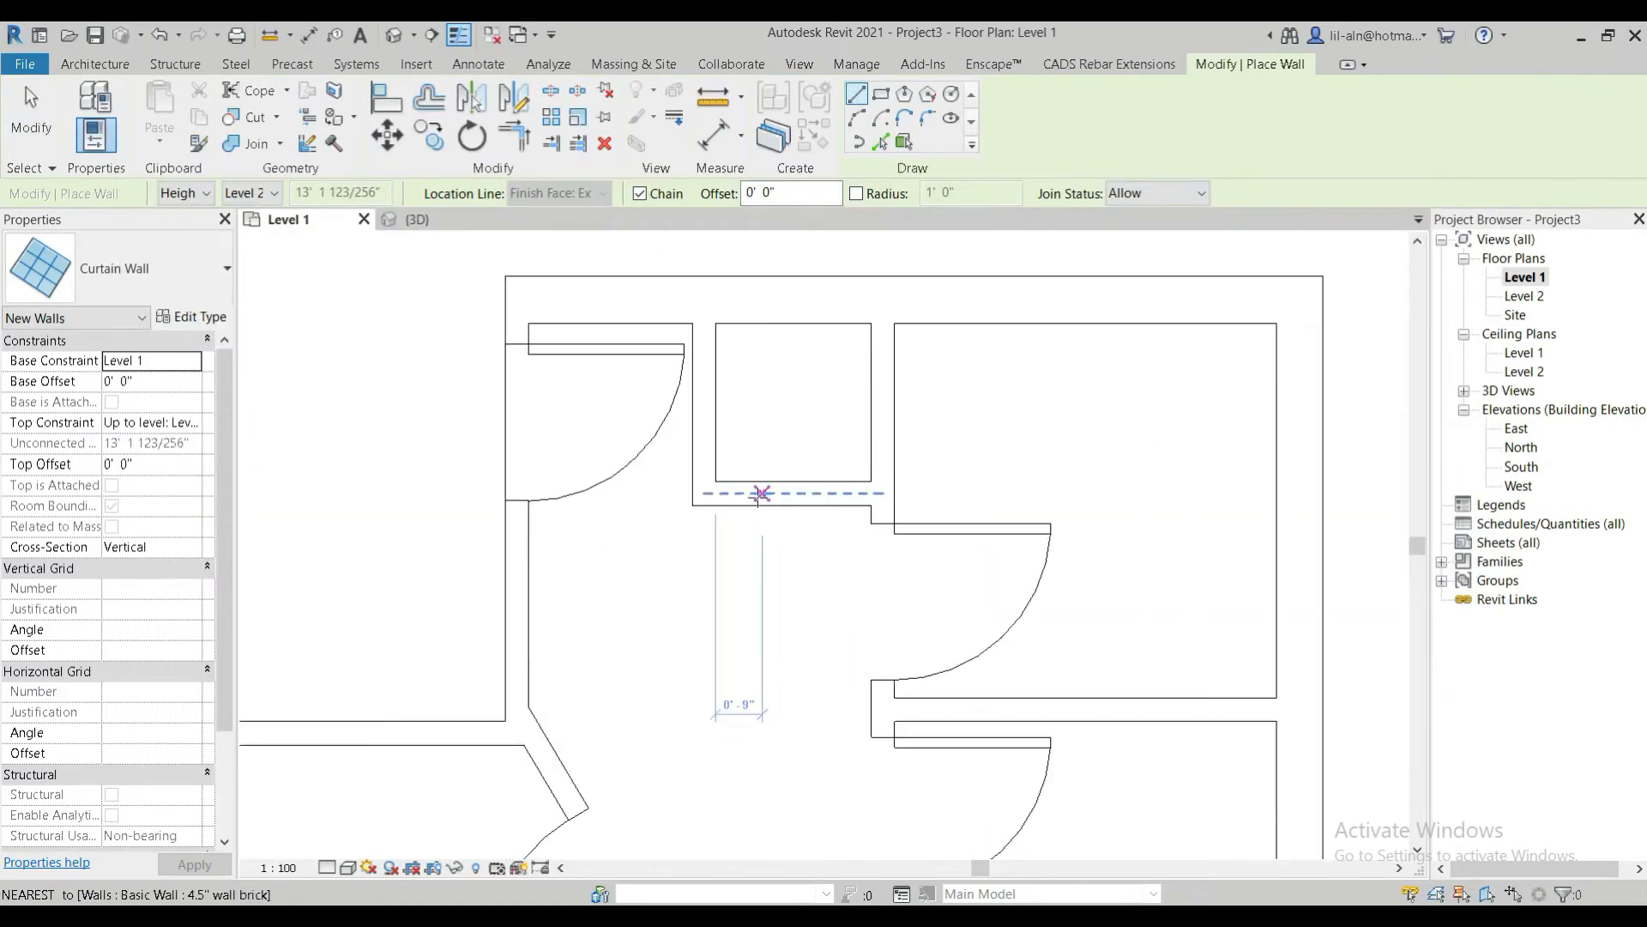
pyautogui.click(190, 425)
pyautogui.click(178, 478)
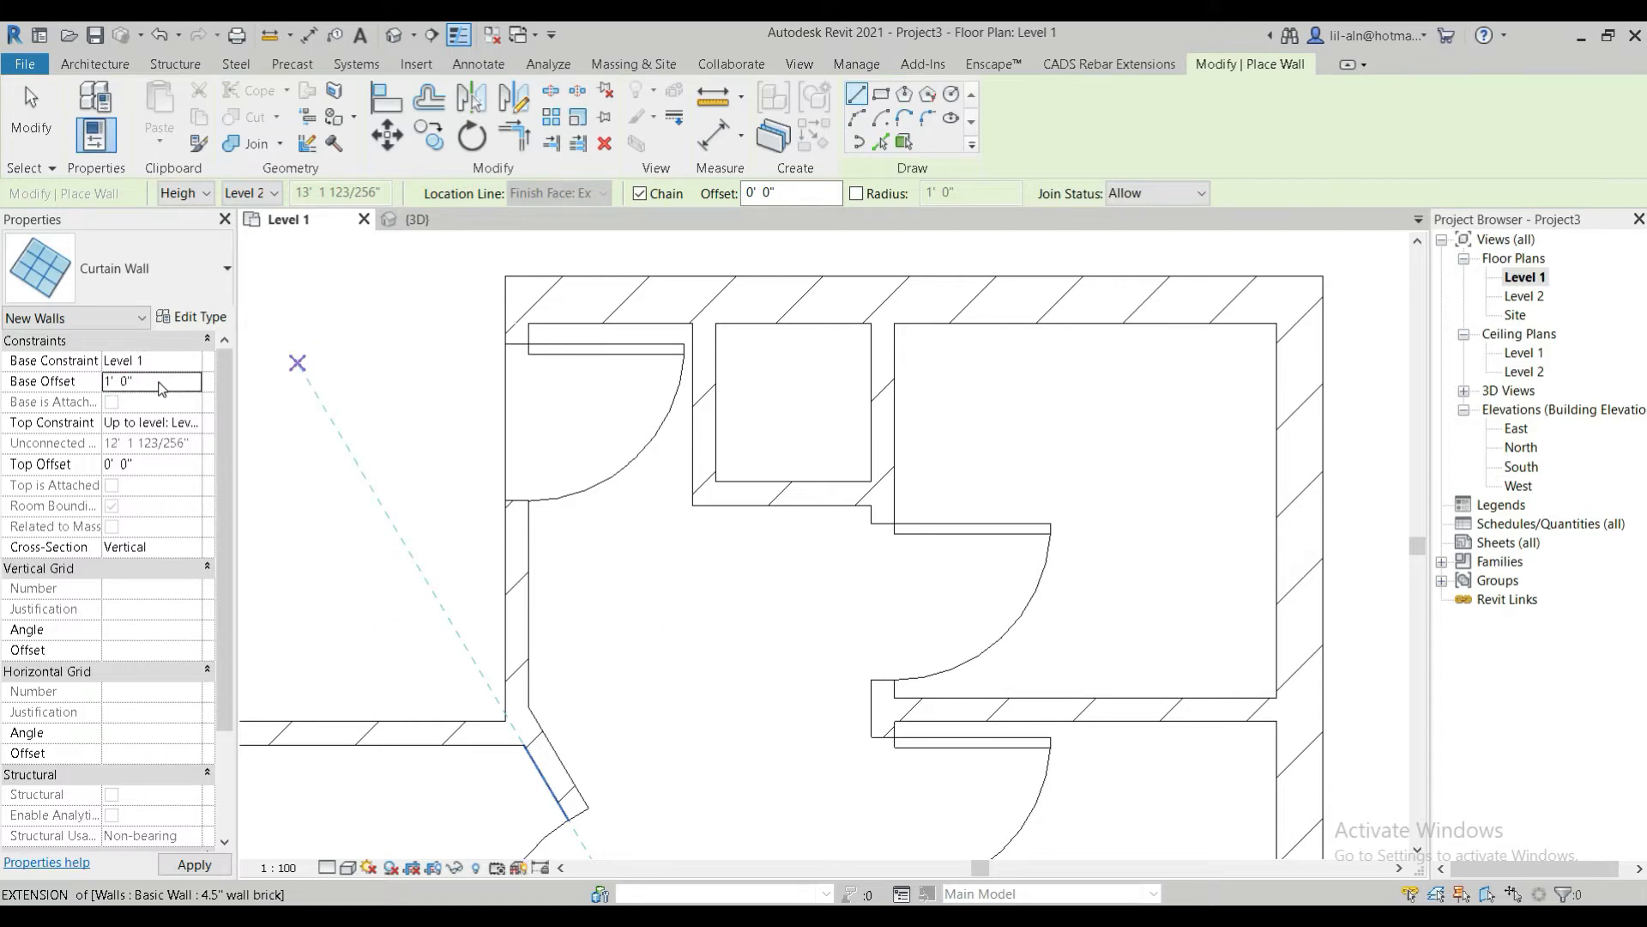
pyautogui.click(730, 494)
pyautogui.click(858, 495)
pyautogui.press('Escape')
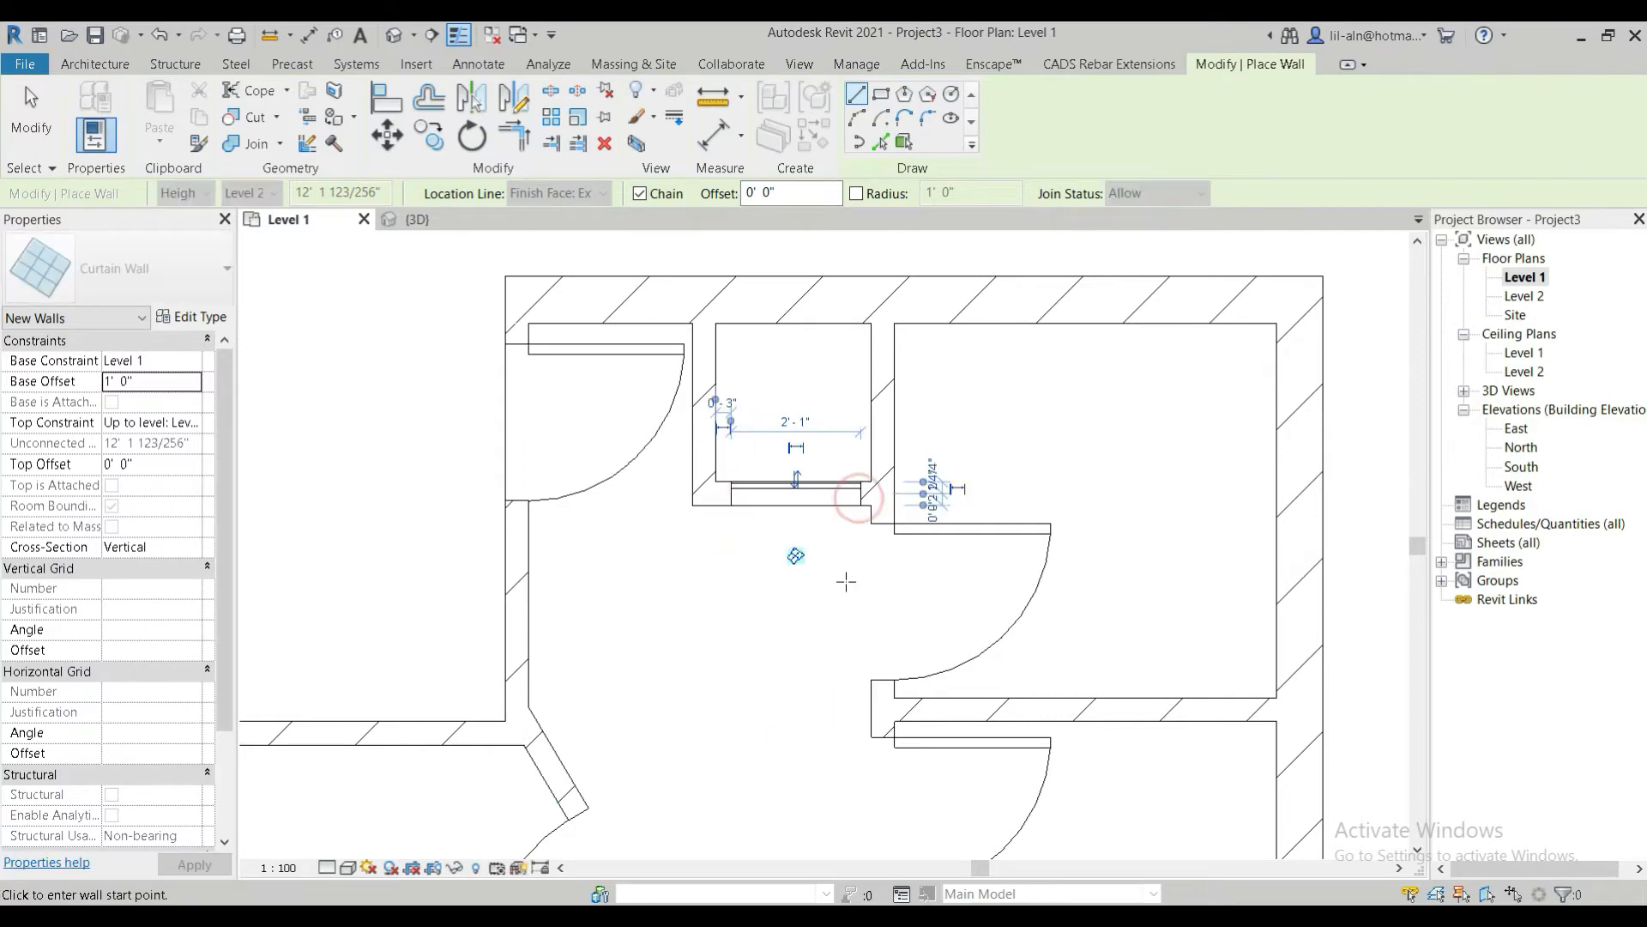
pyautogui.scroll(-2, 843, 581)
pyautogui.scroll(-1, 843, 584)
pyautogui.press('Escape')
pyautogui.press('Escape')
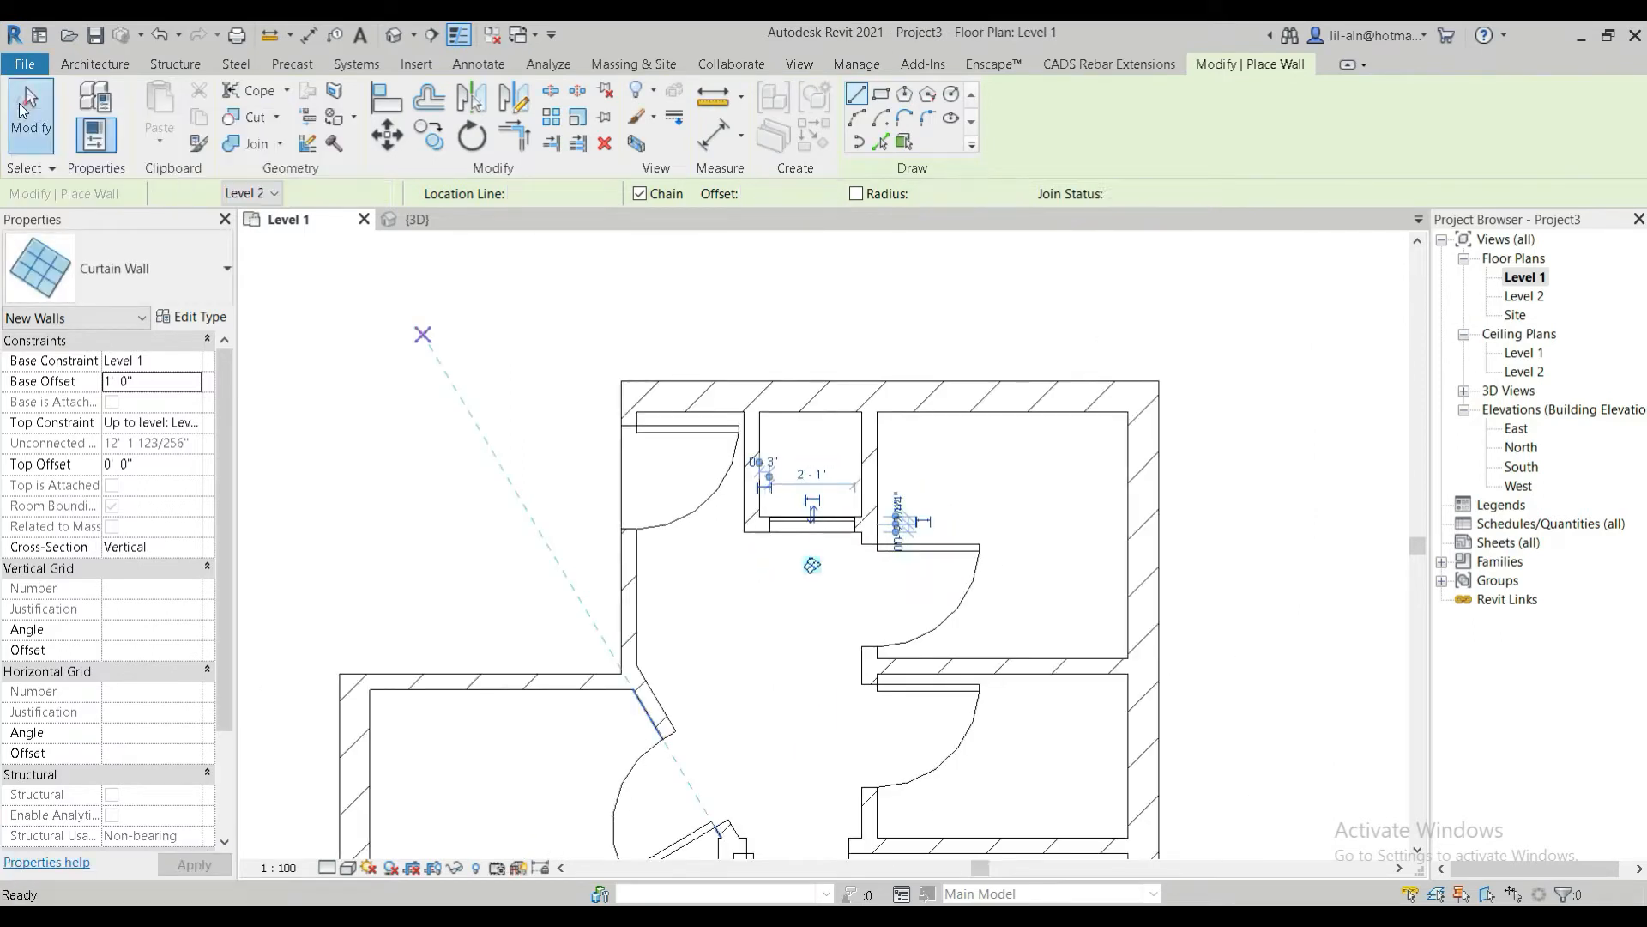
pyautogui.click(441, 404)
# In the 3D view, set the base offset of the closet's curtain wall to 0' 0"
pyautogui.scroll(3, 816, 525)
pyautogui.click(796, 510)
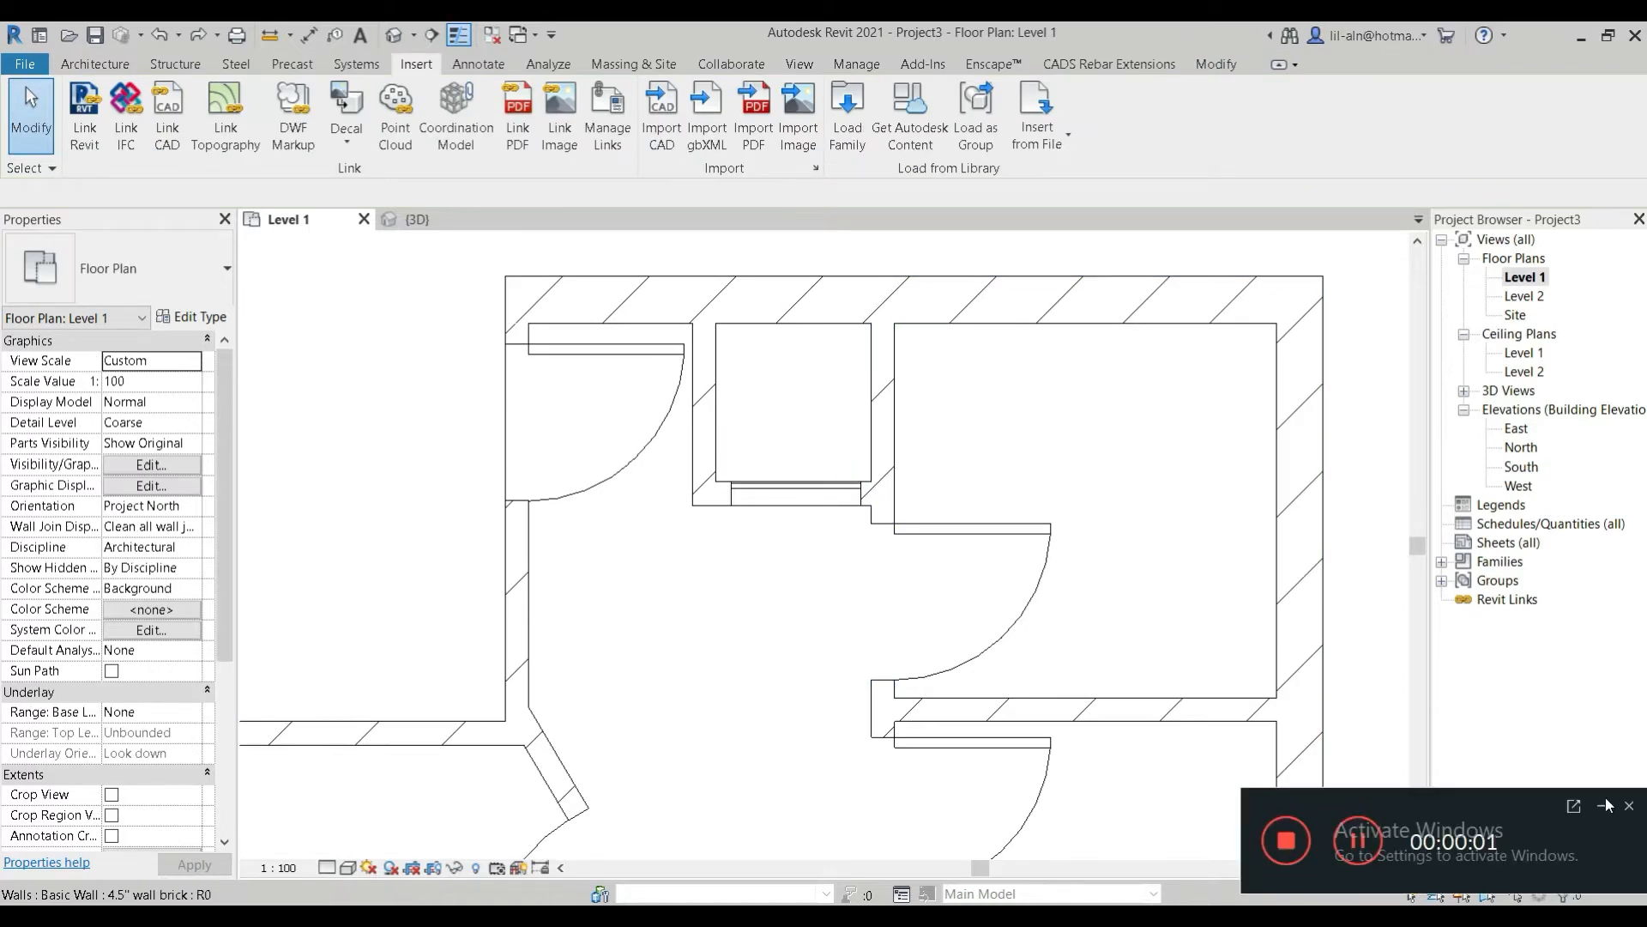
pyautogui.click(1605, 805)
pyautogui.click(864, 453)
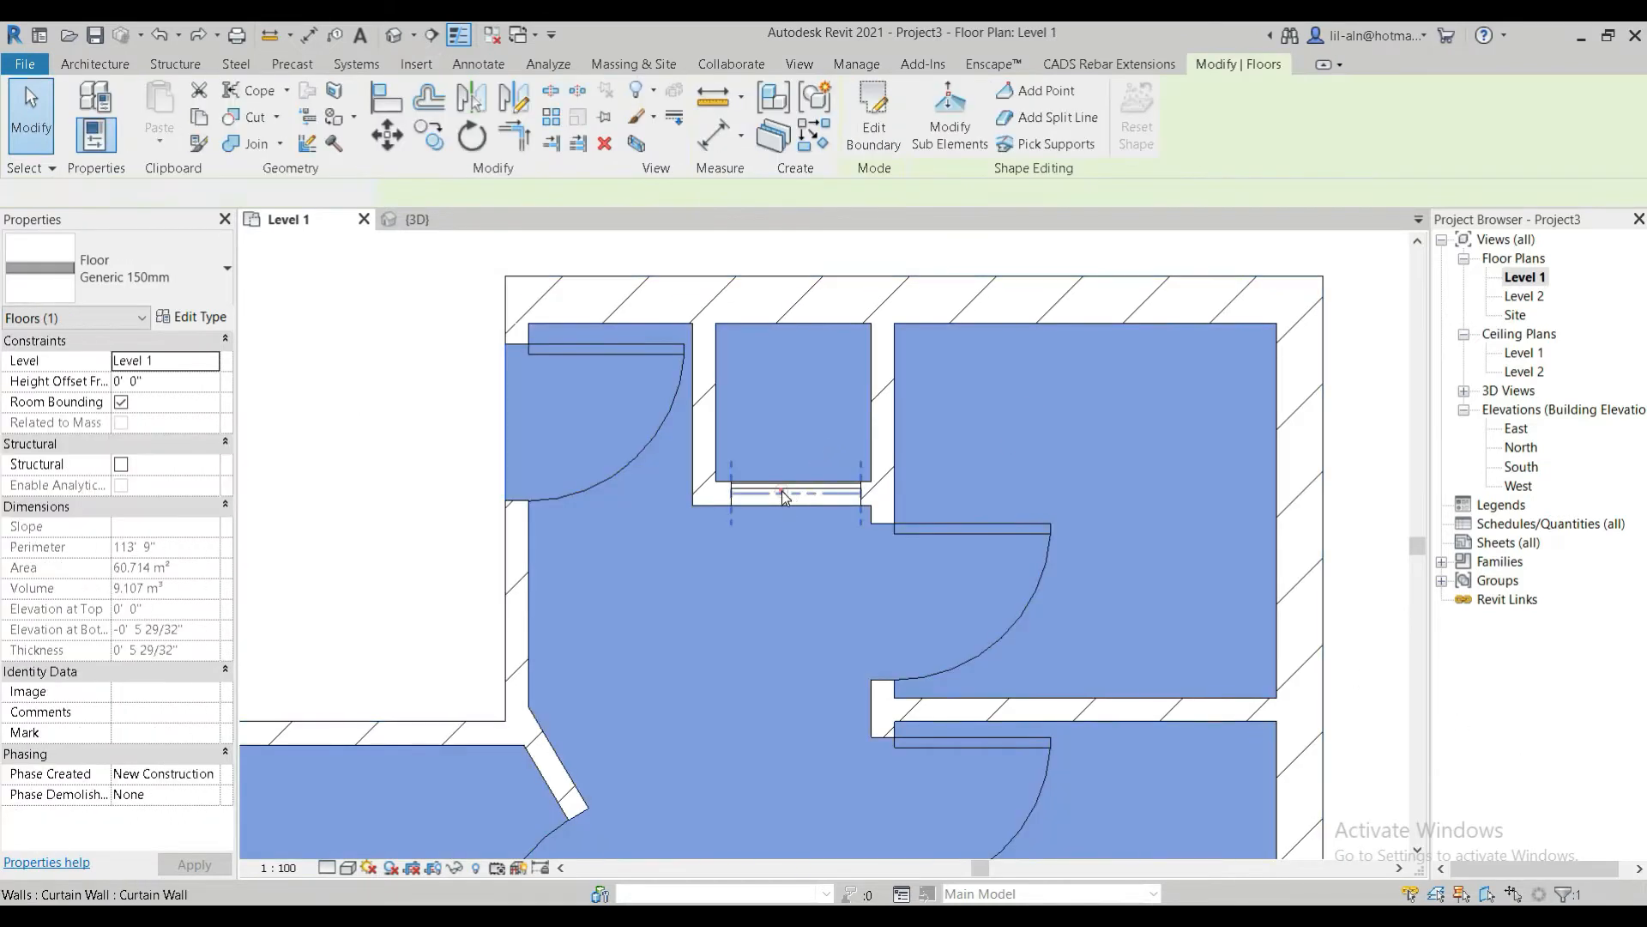
pyautogui.click(782, 496)
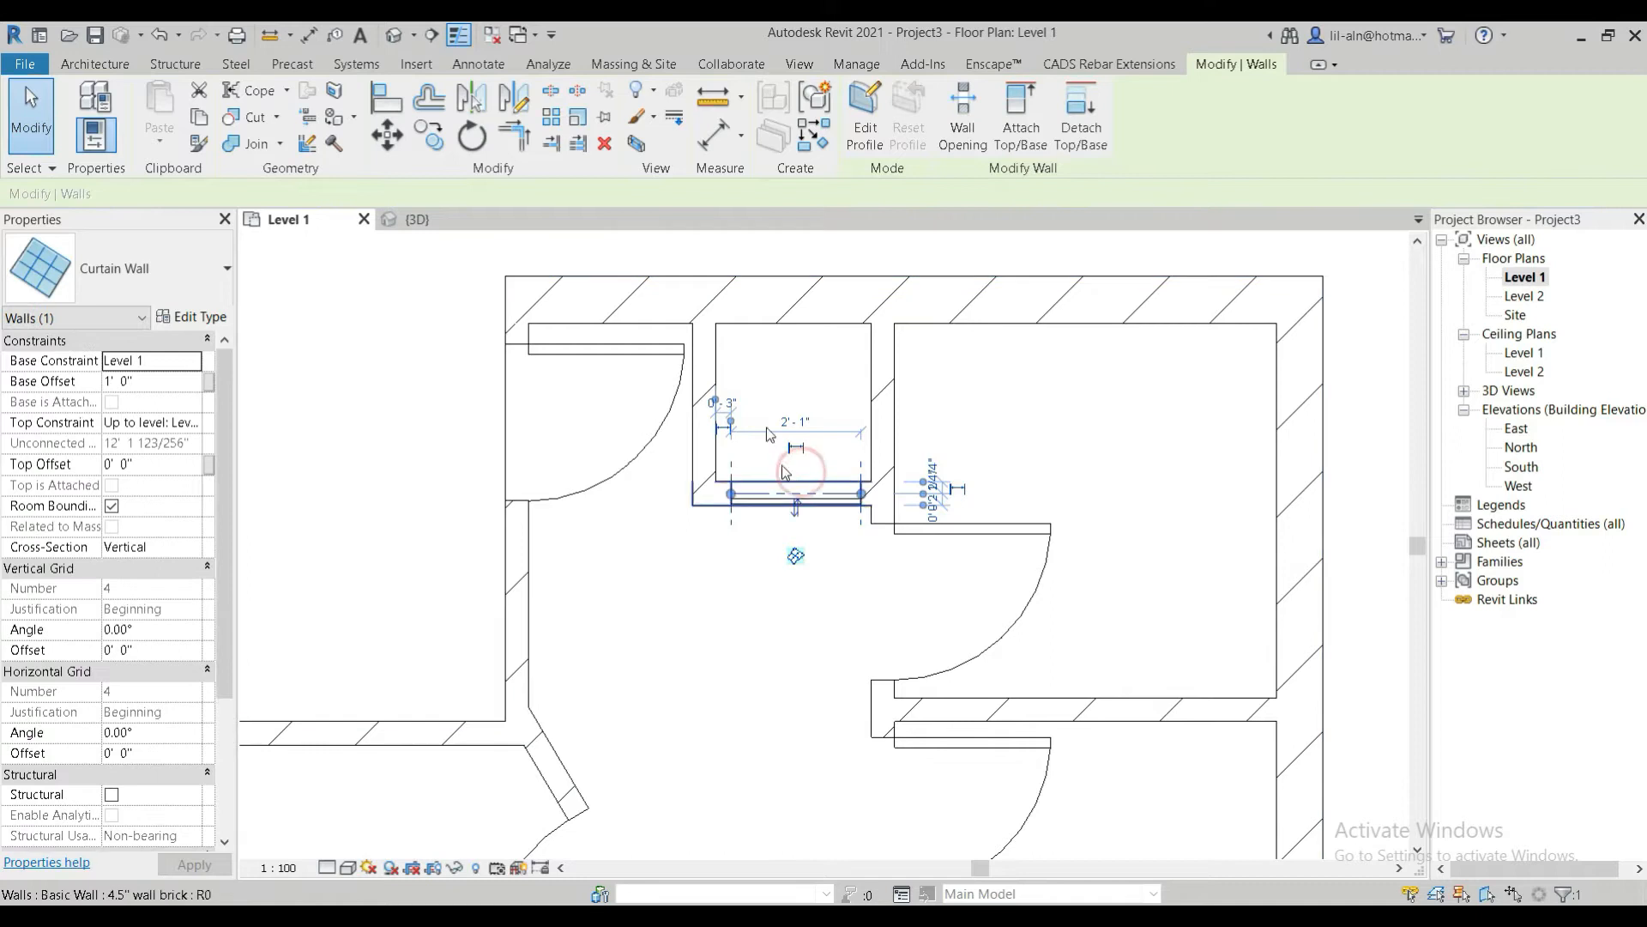
pyautogui.click(394, 35)
pyautogui.click(1140, 577)
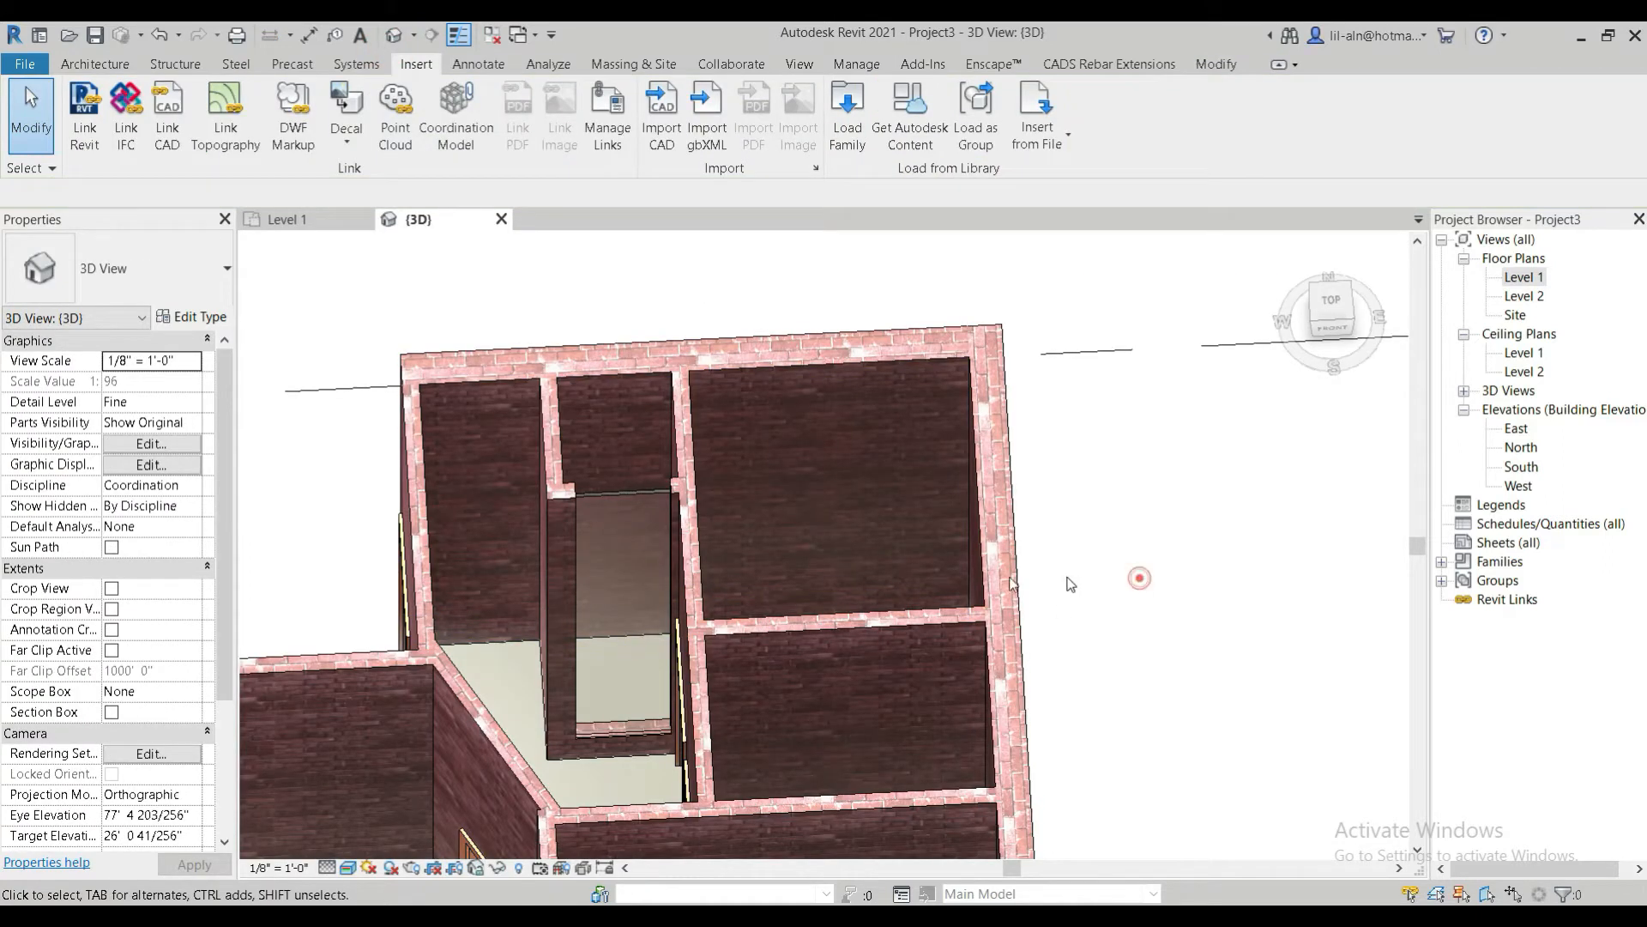
pyautogui.click(613, 492)
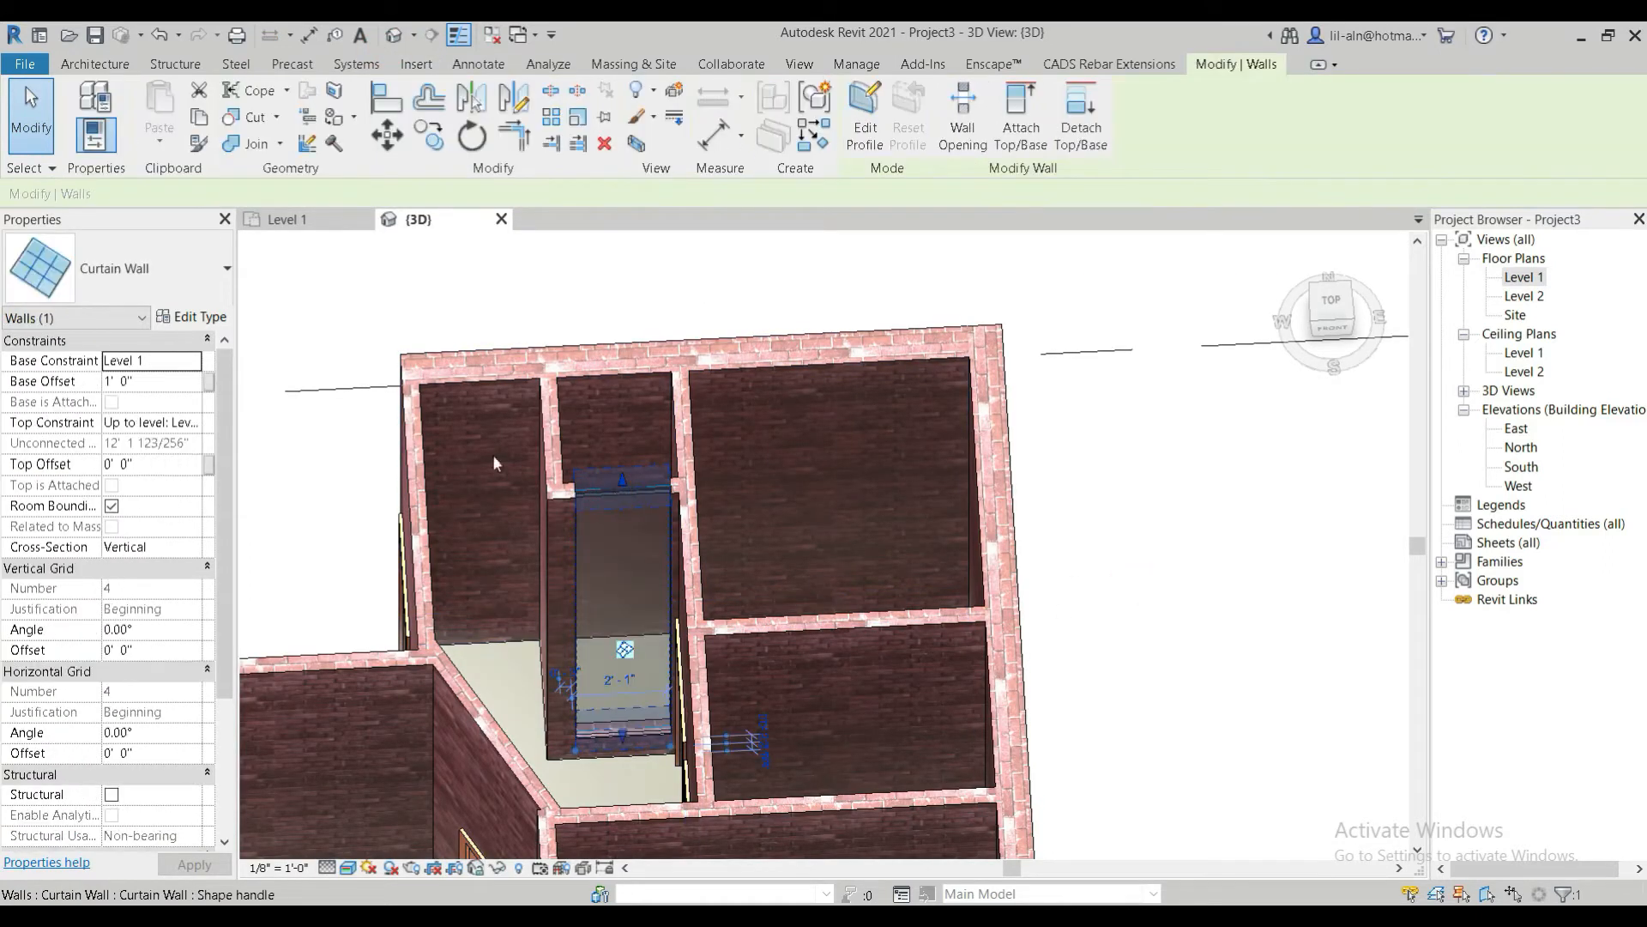
pyautogui.click(163, 386)
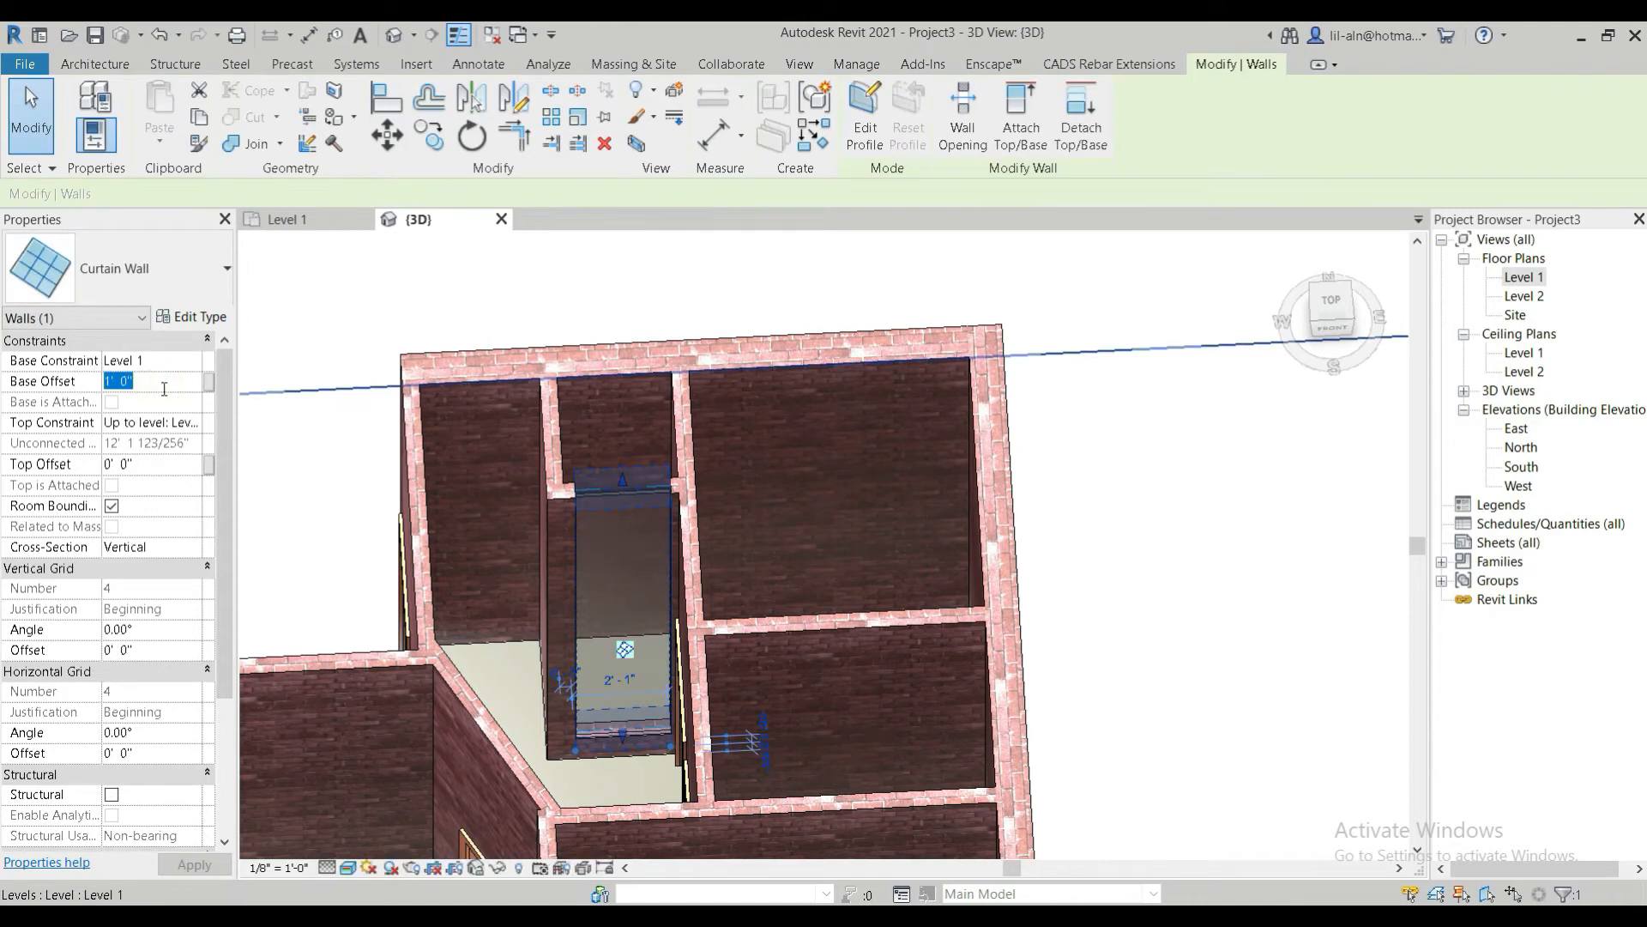
pyautogui.write('0')
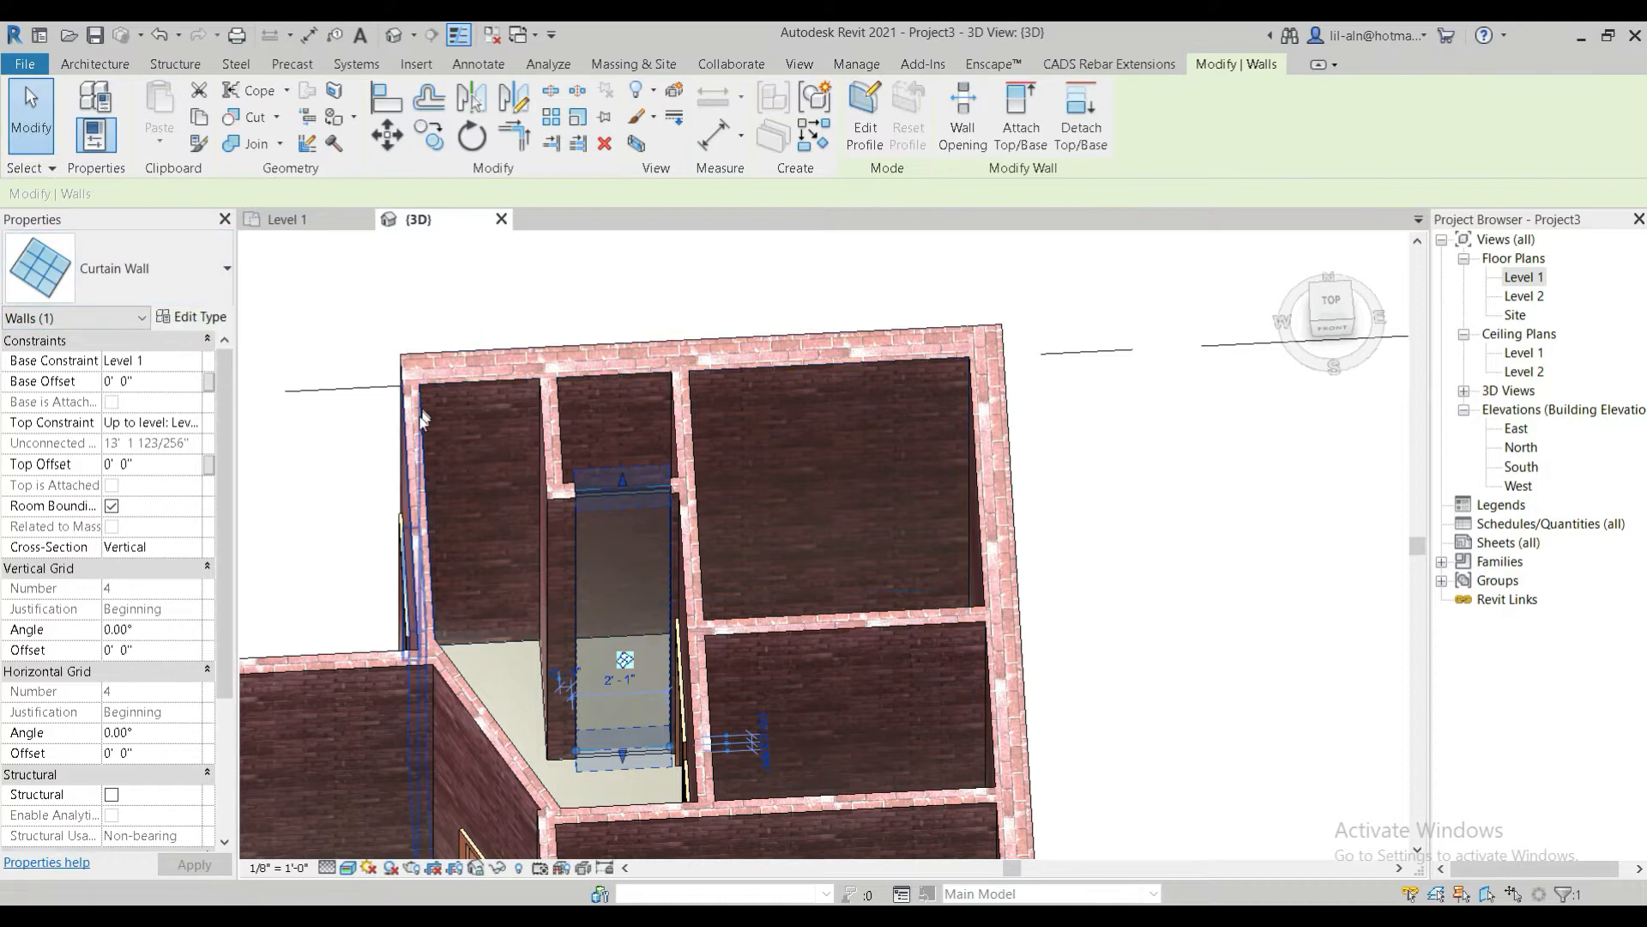
# Select the closet curtain wall's glazed panel and load the M_Door-Curtain-Wall-Single-Glass family
pyautogui.rightClick(594, 549)
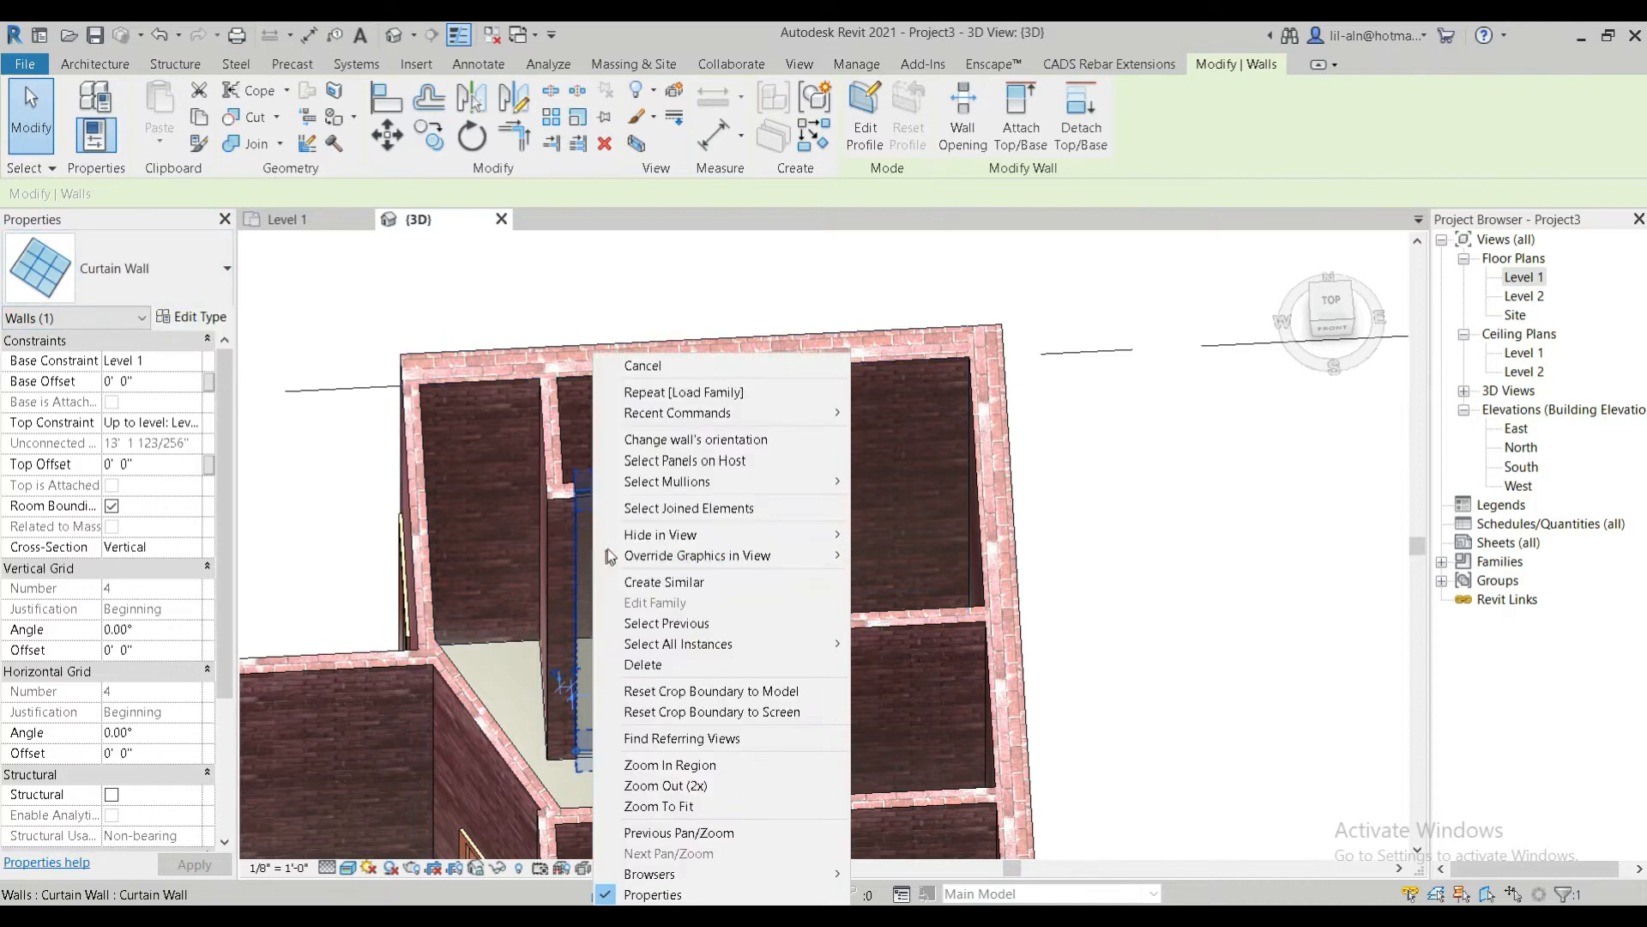
pyautogui.click(734, 460)
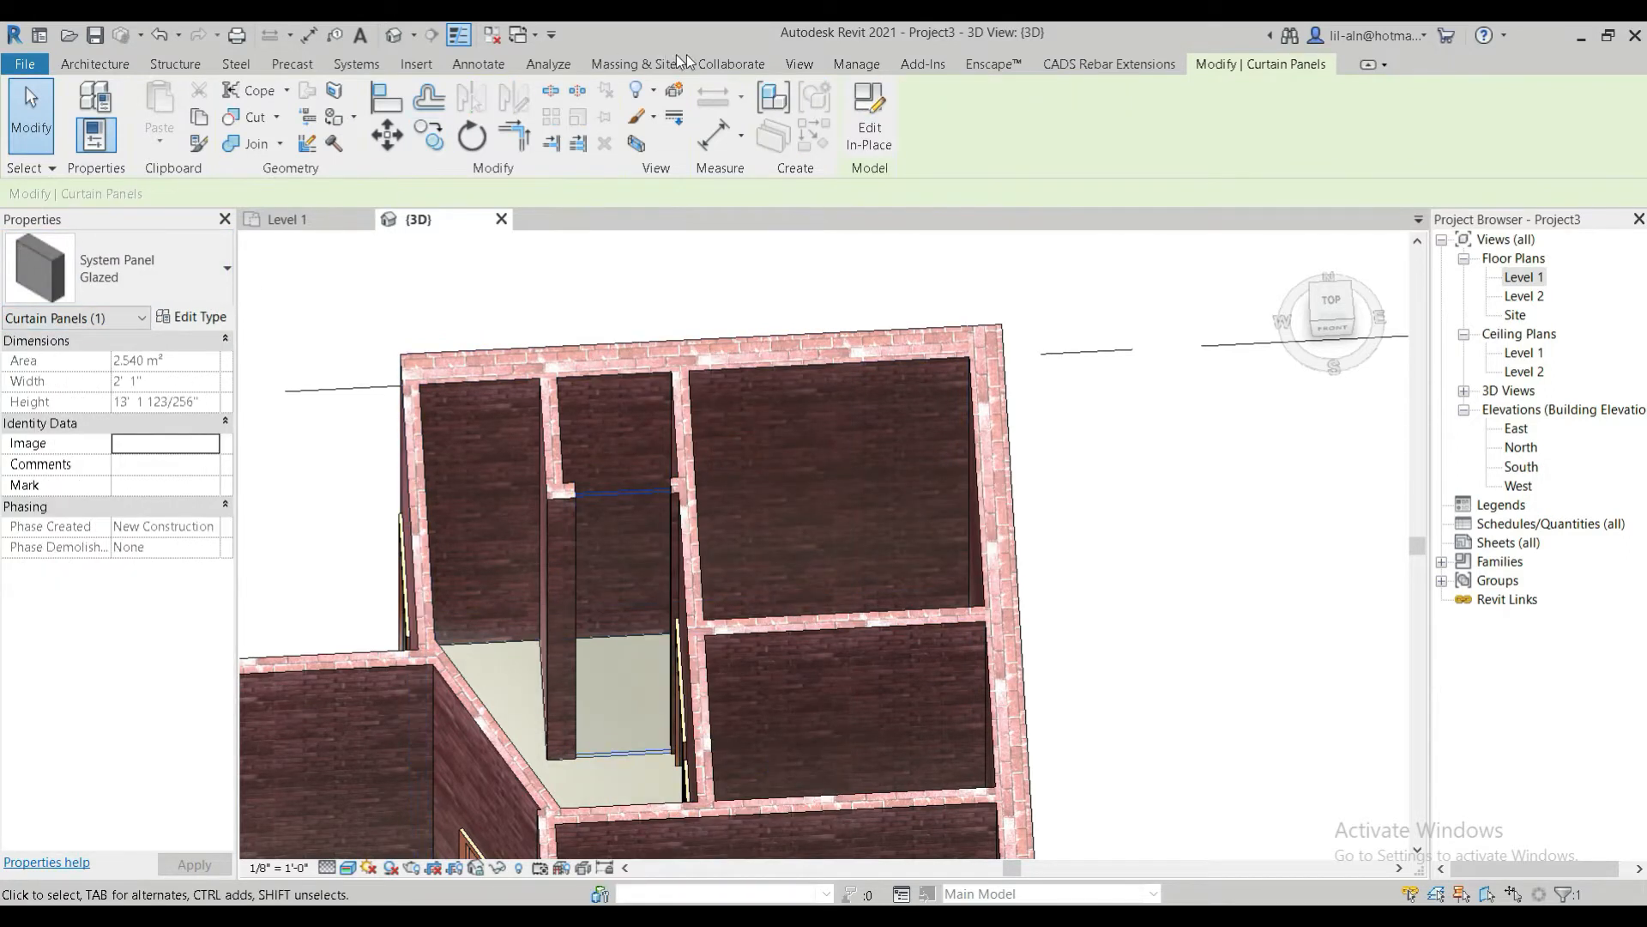
pyautogui.click(416, 64)
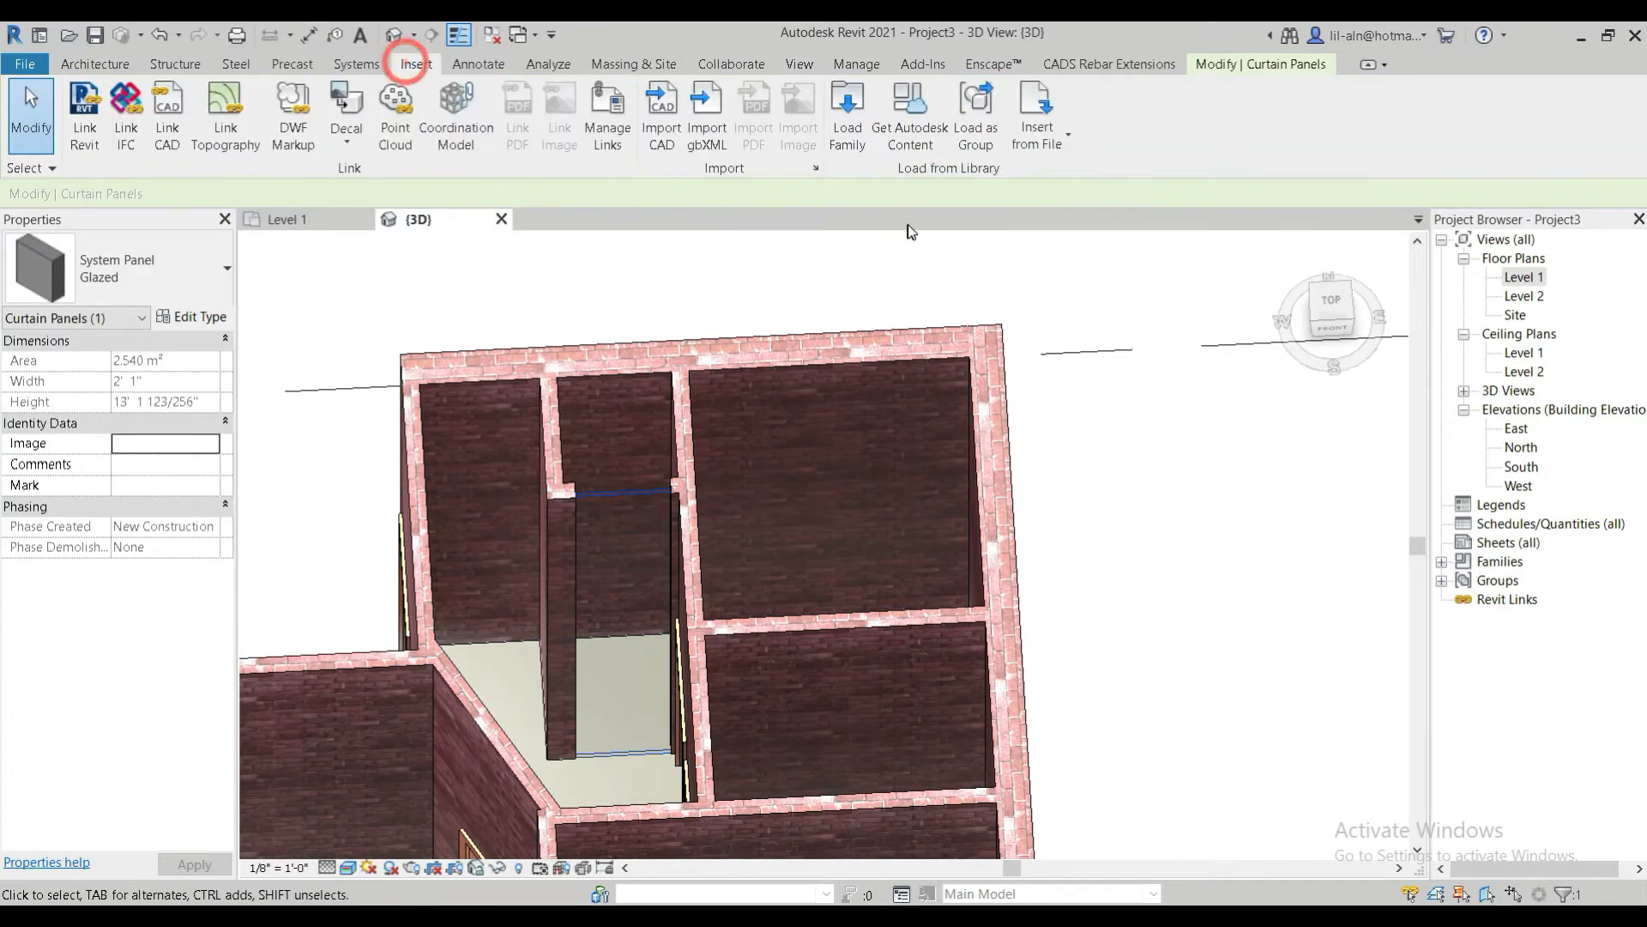
pyautogui.click(858, 146)
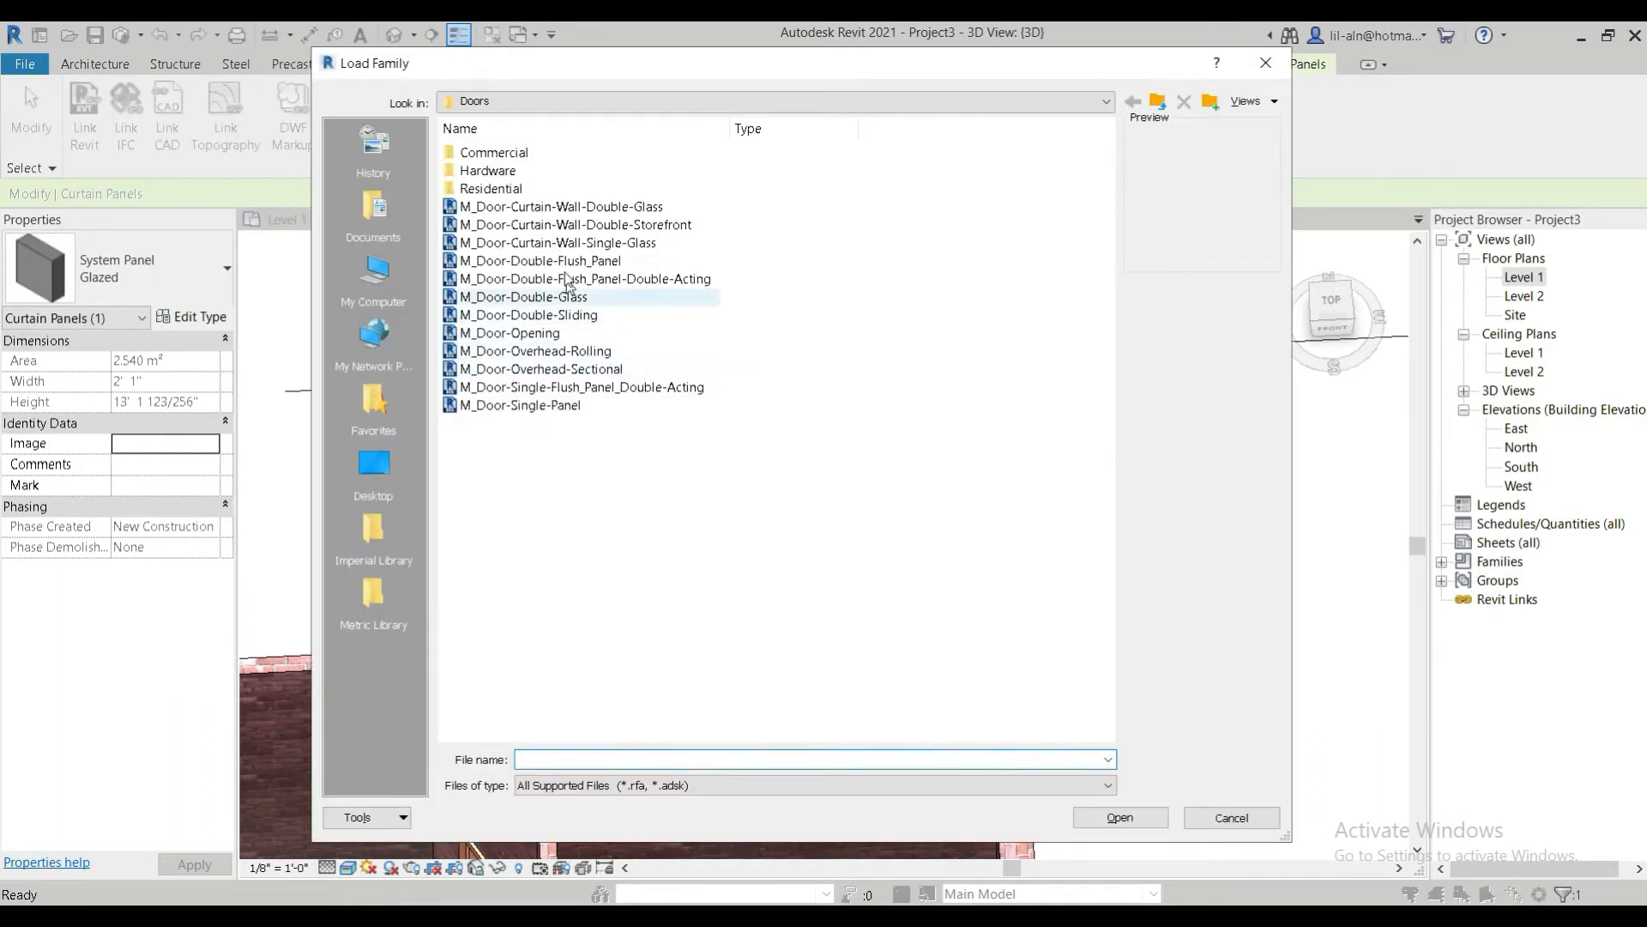
pyautogui.click(560, 241)
pyautogui.doubleClick(562, 241)
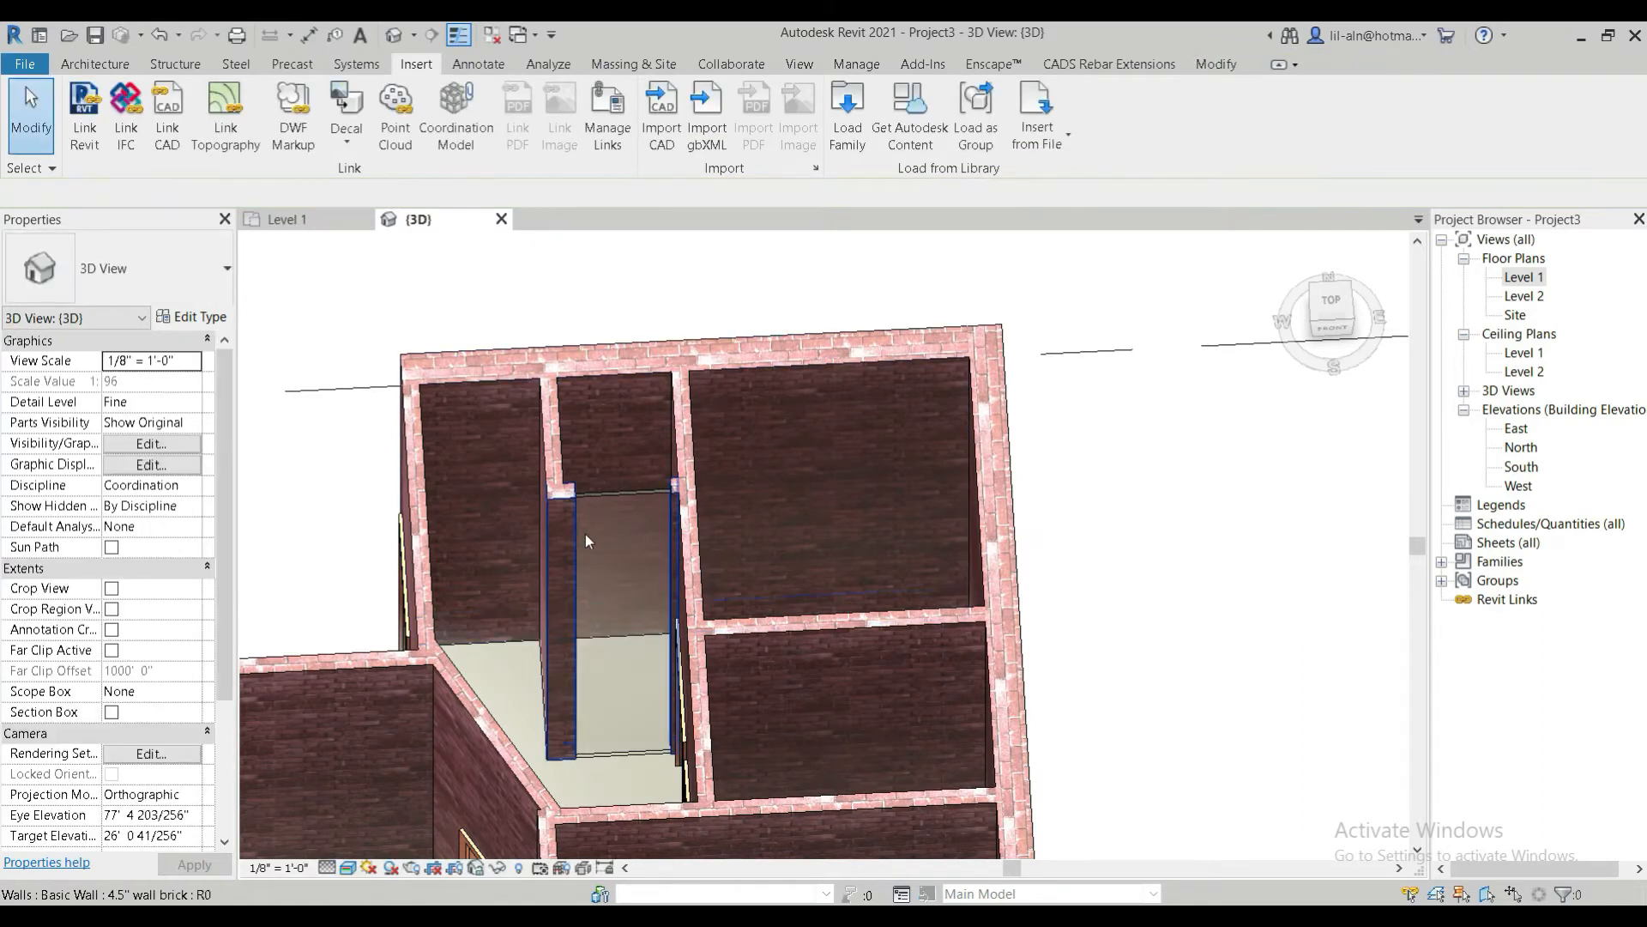
# Select the closet curtain wall's glazed panel and change its type to M_Door-Curtain-Wall-Single-Glass
pyautogui.rightClick(610, 650)
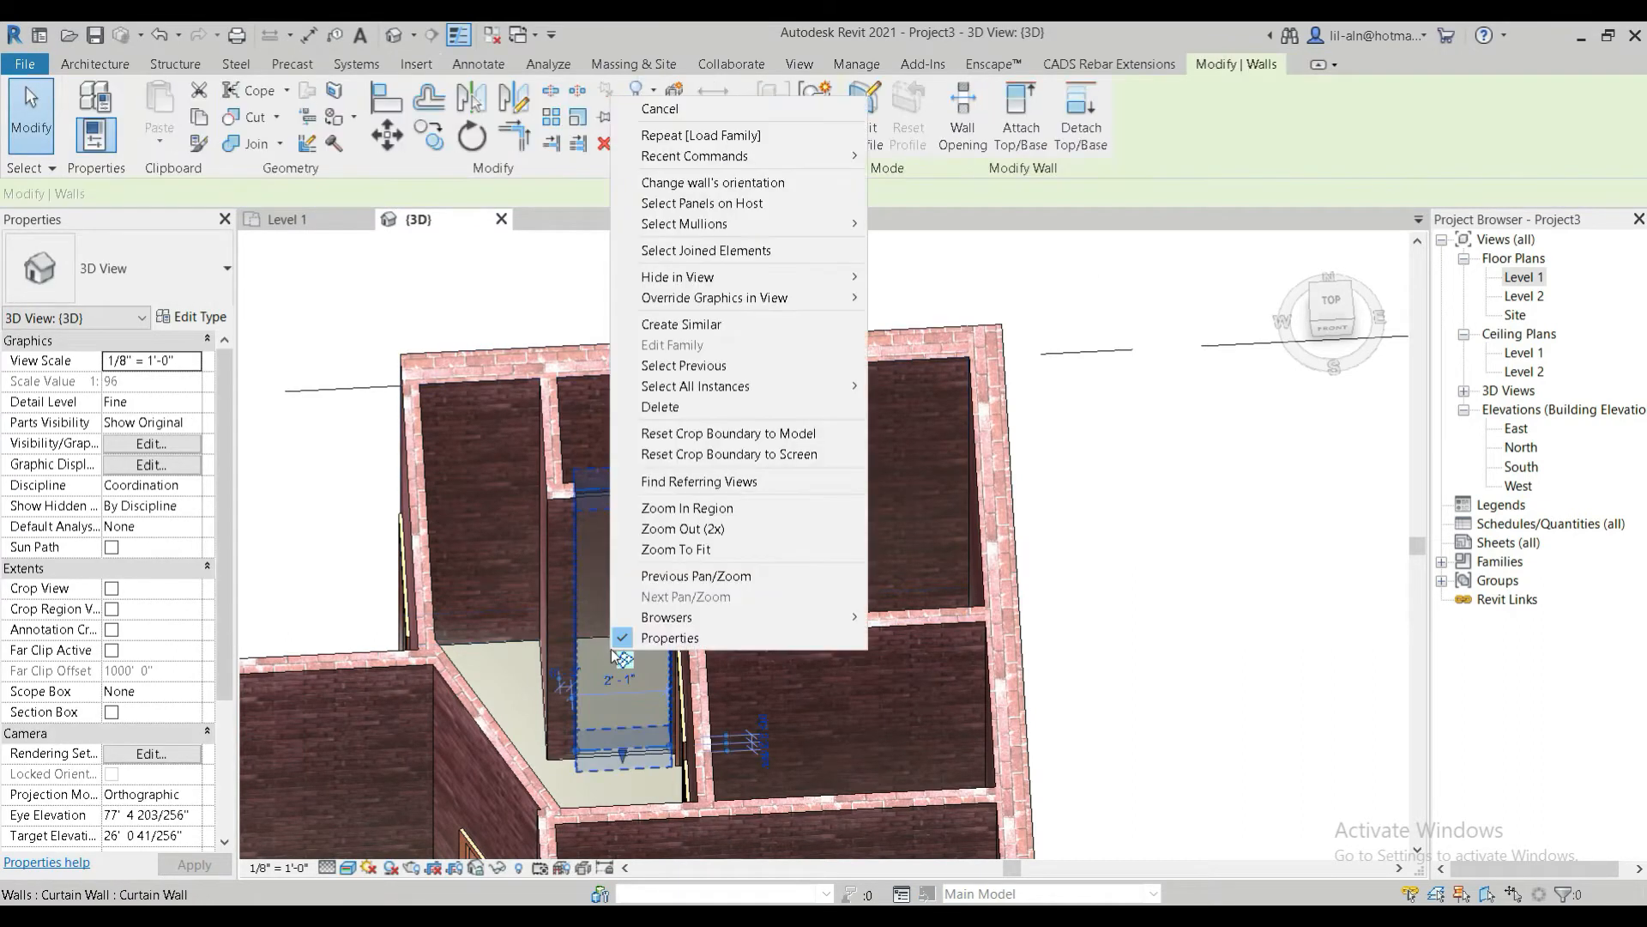
pyautogui.click(695, 203)
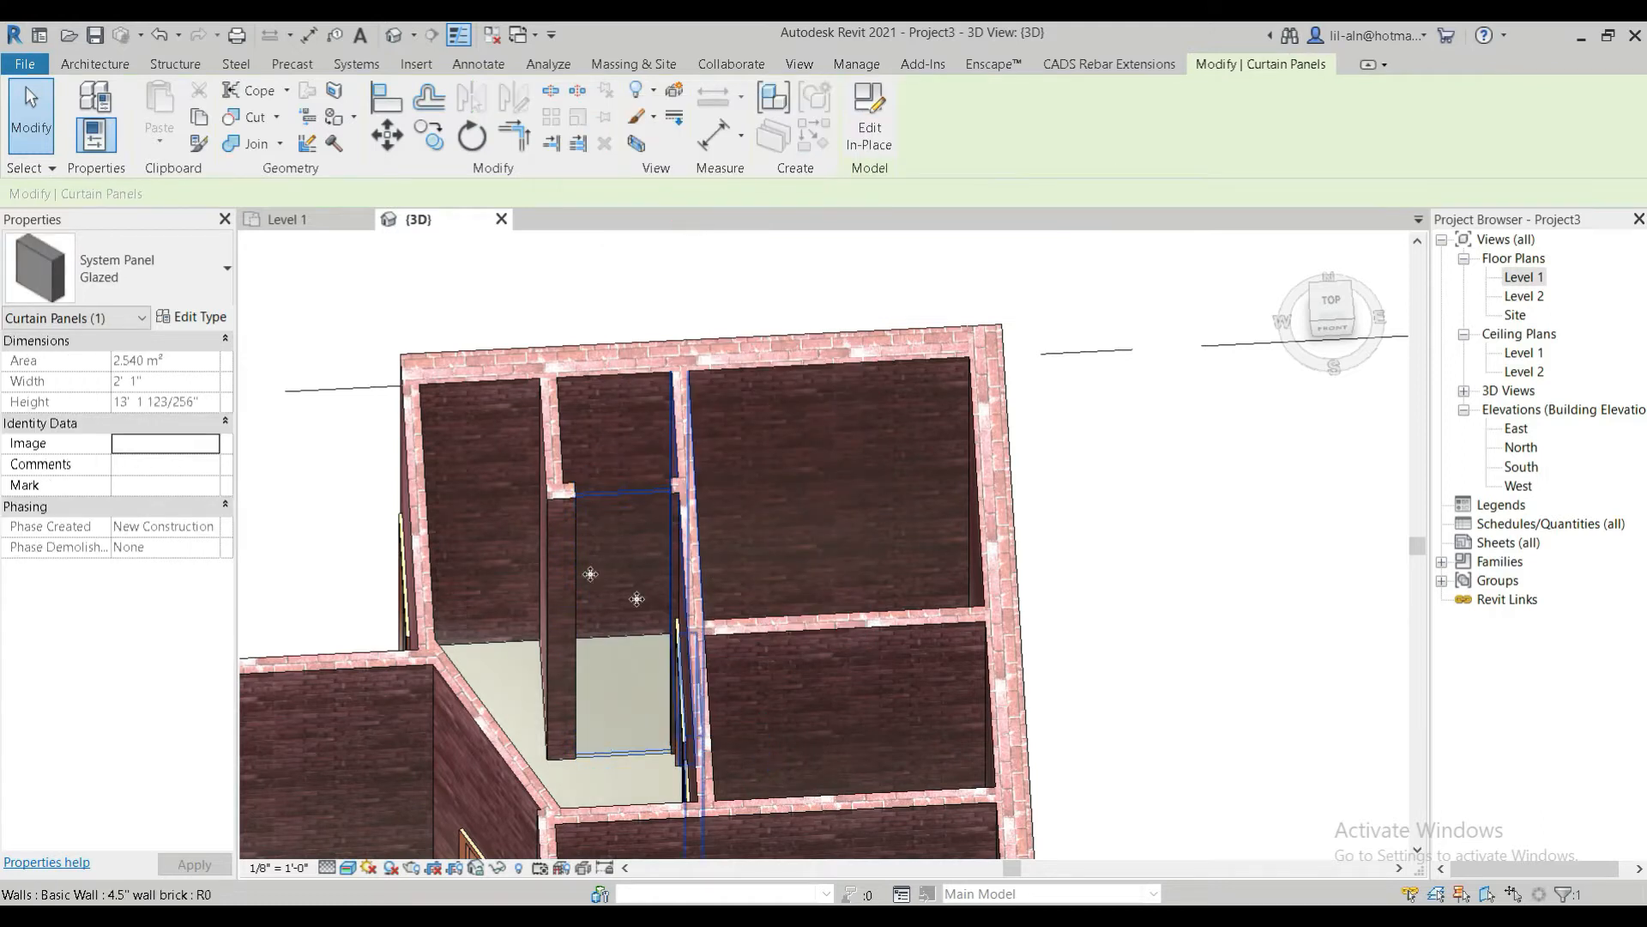
pyautogui.click(172, 292)
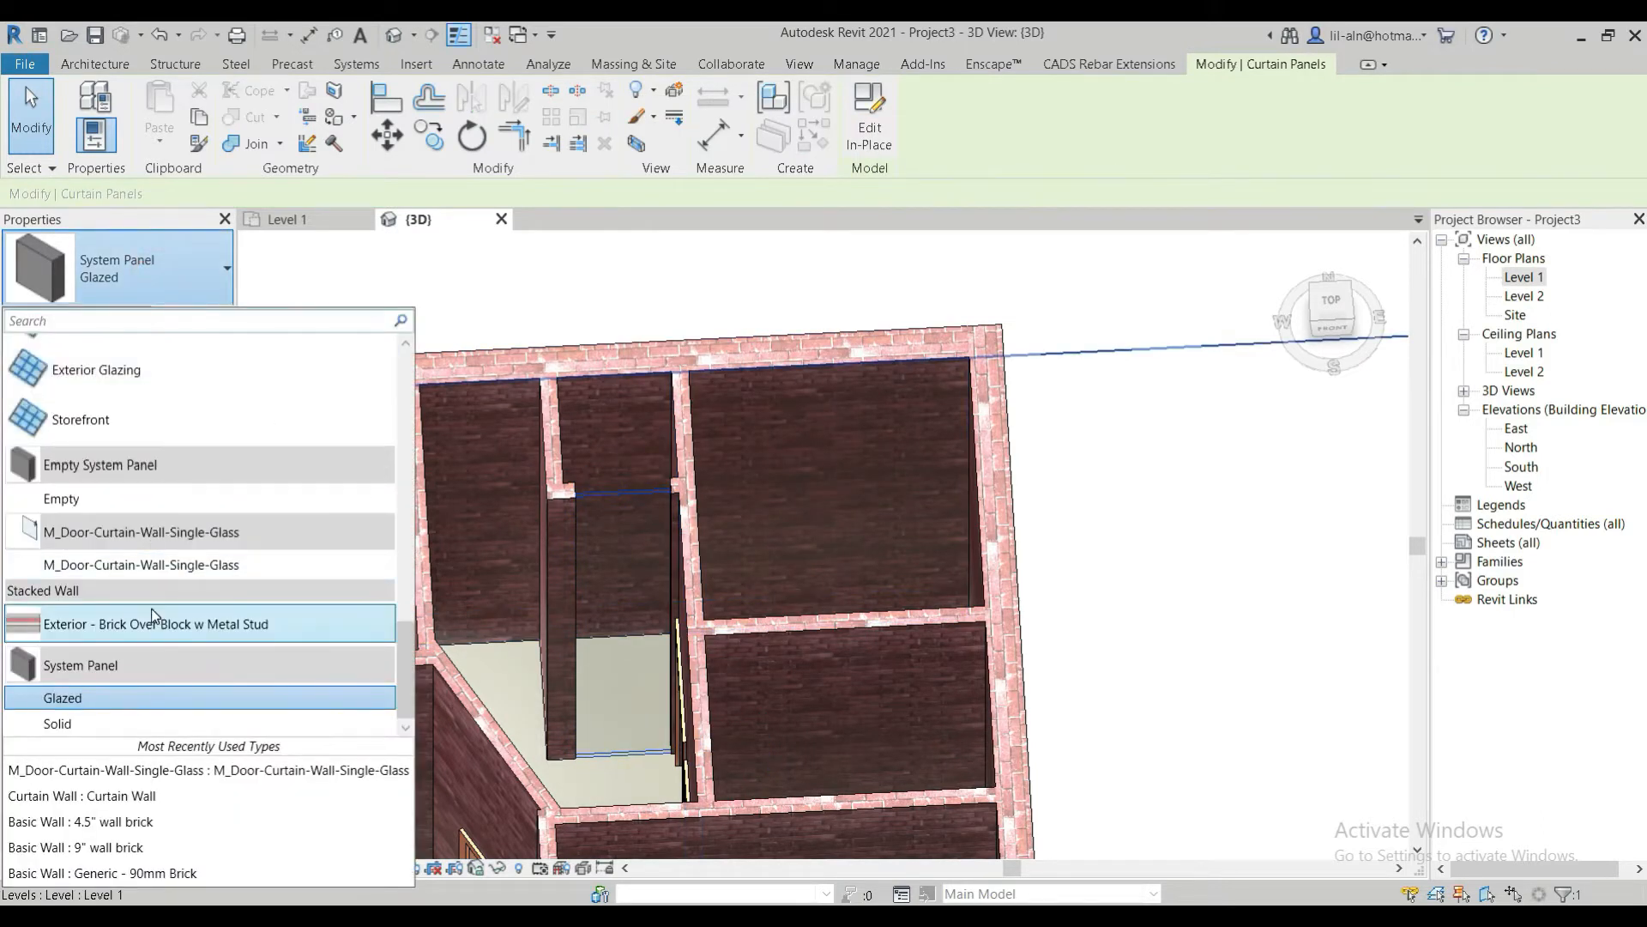
pyautogui.click(136, 565)
pyautogui.click(1149, 563)
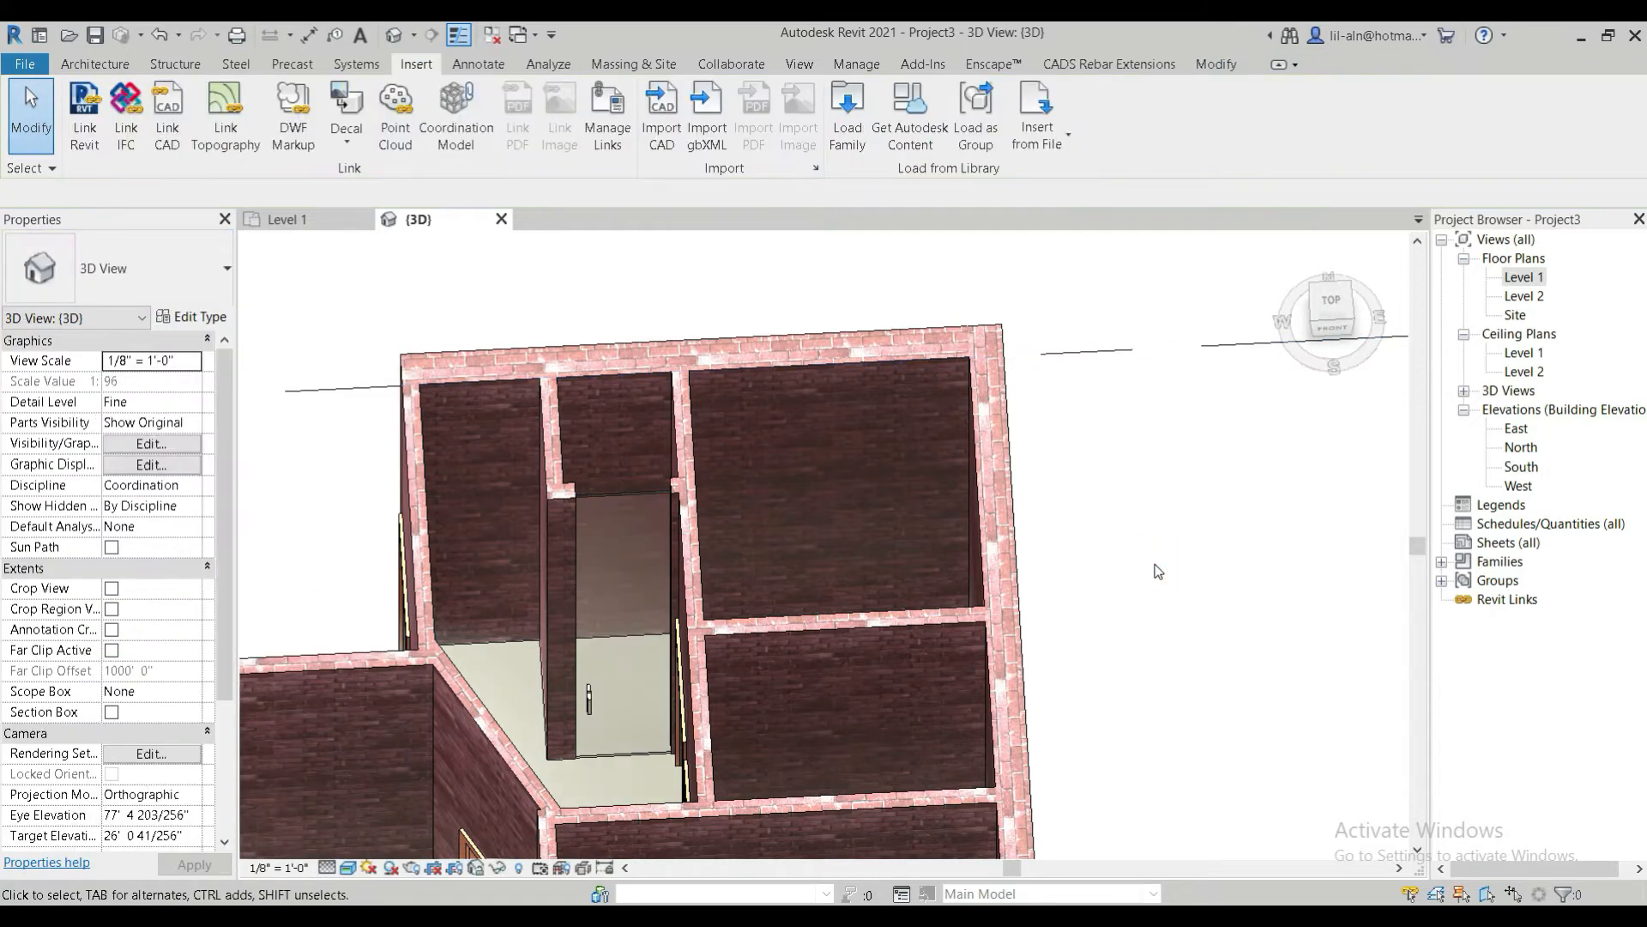
pyautogui.scroll(-2, 1020, 451)
pyautogui.keyDown('shift'); pyautogui.moveTo(748, 522); pyautogui.dragTo(781, 491, button='middle'); pyautogui.keyUp('shift')
pyautogui.click(752, 538)
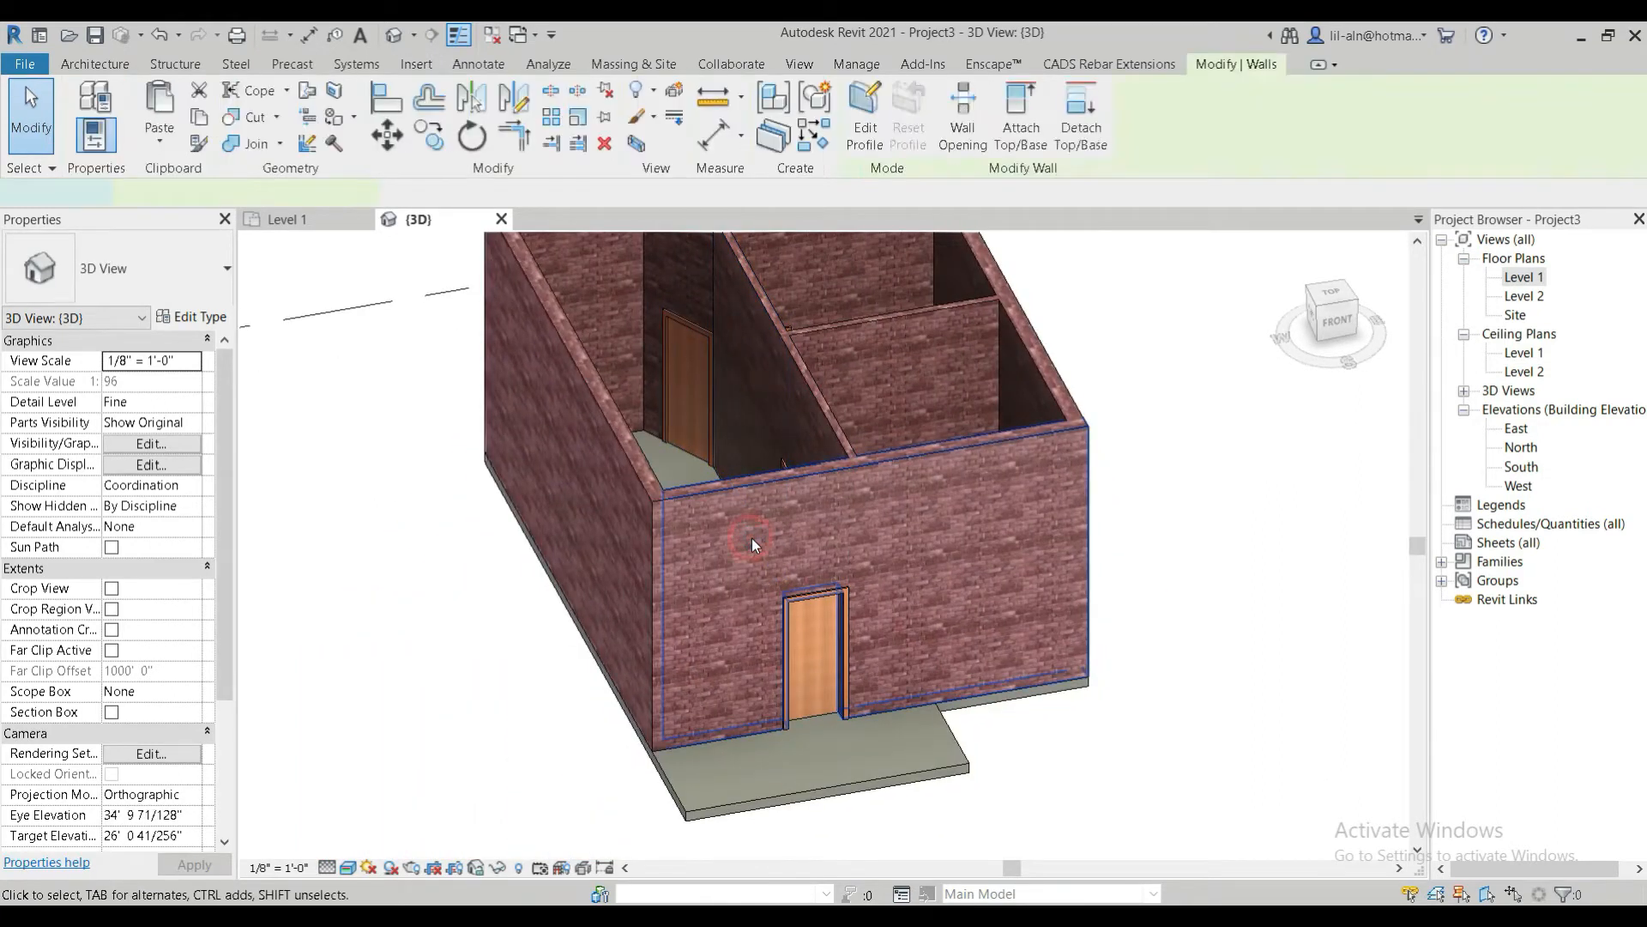
pyautogui.doubleClick(751, 538)
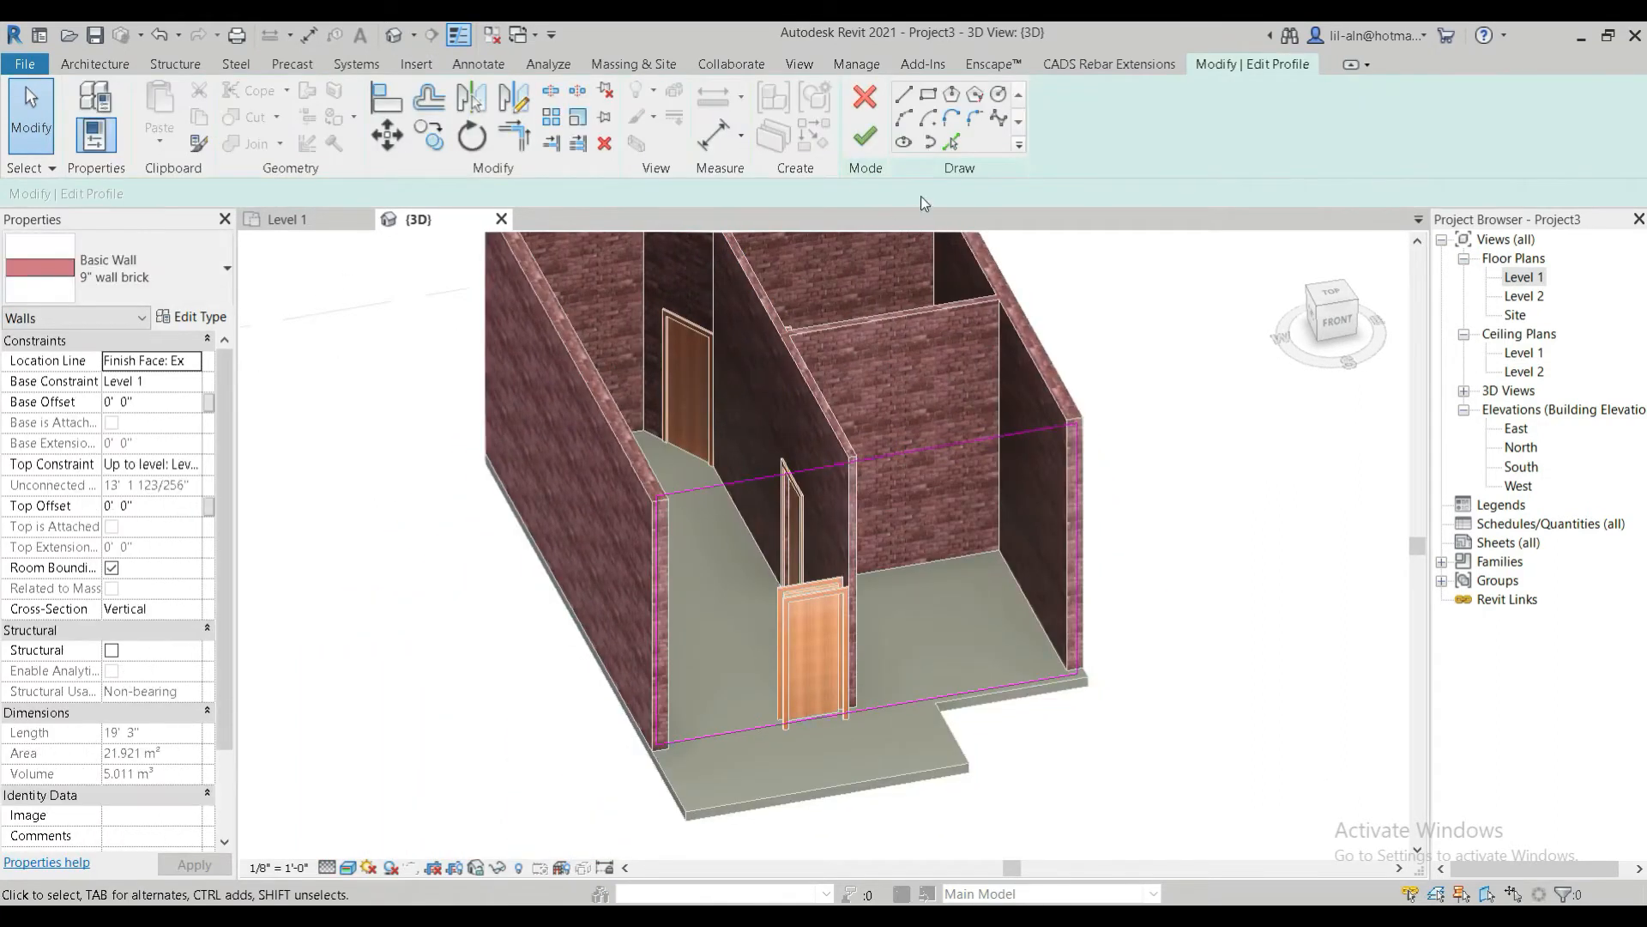
pyautogui.click(864, 136)
pyautogui.click(415, 467)
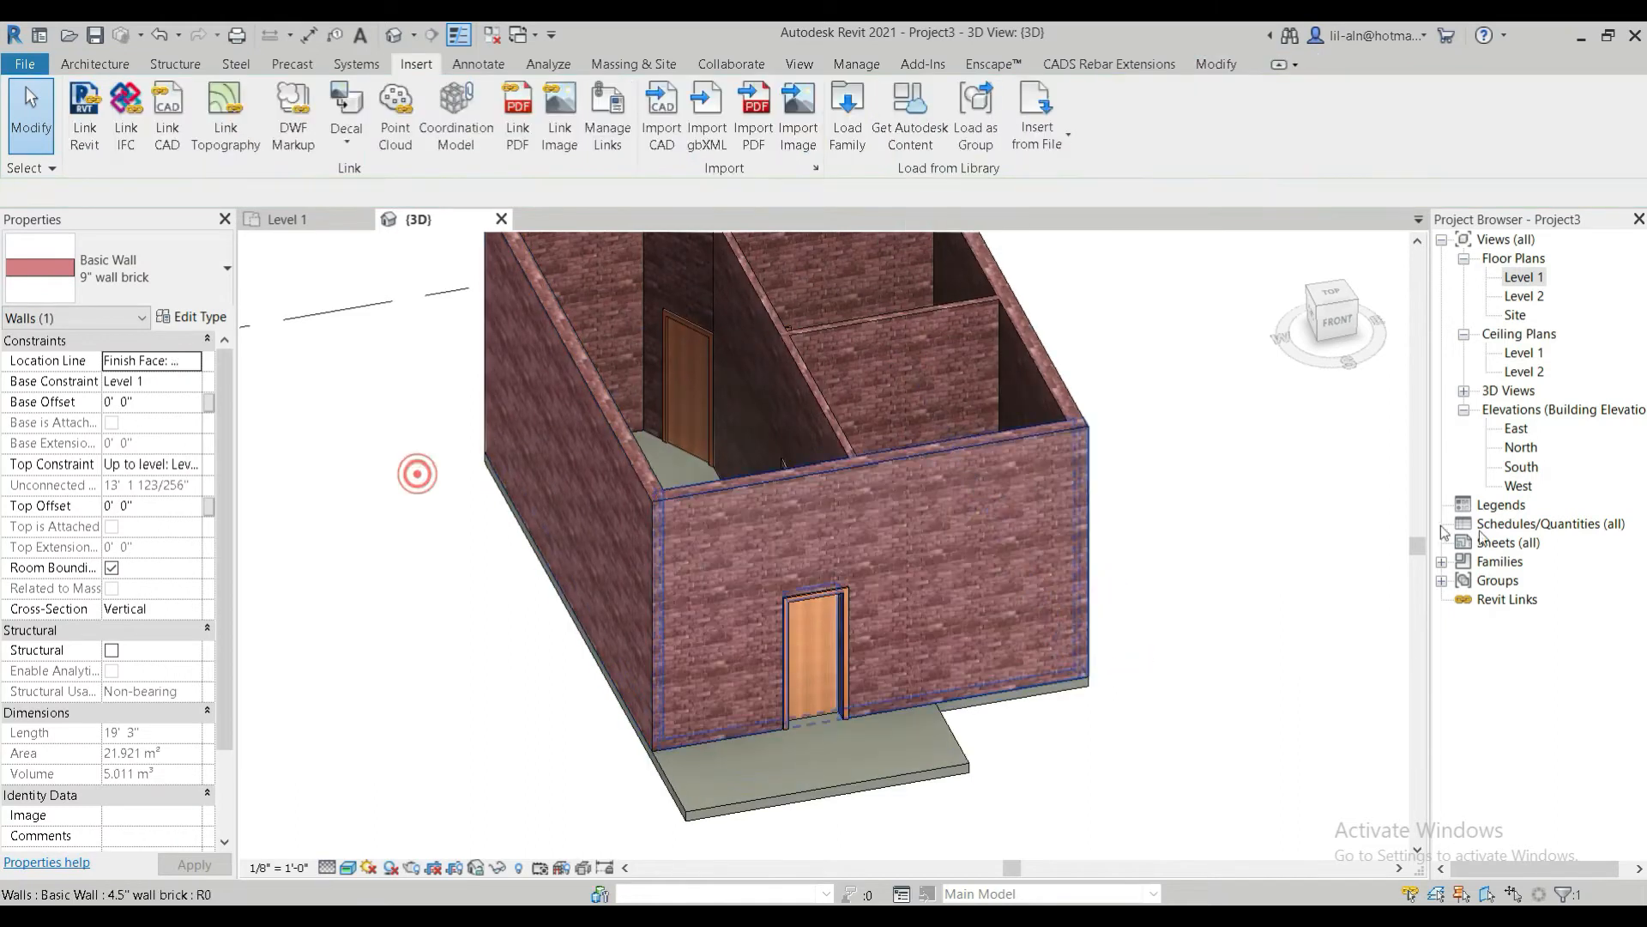
# In the South elevation, set the elevation of Level 2 to 10' 0"
pyautogui.doubleClick(1530, 469)
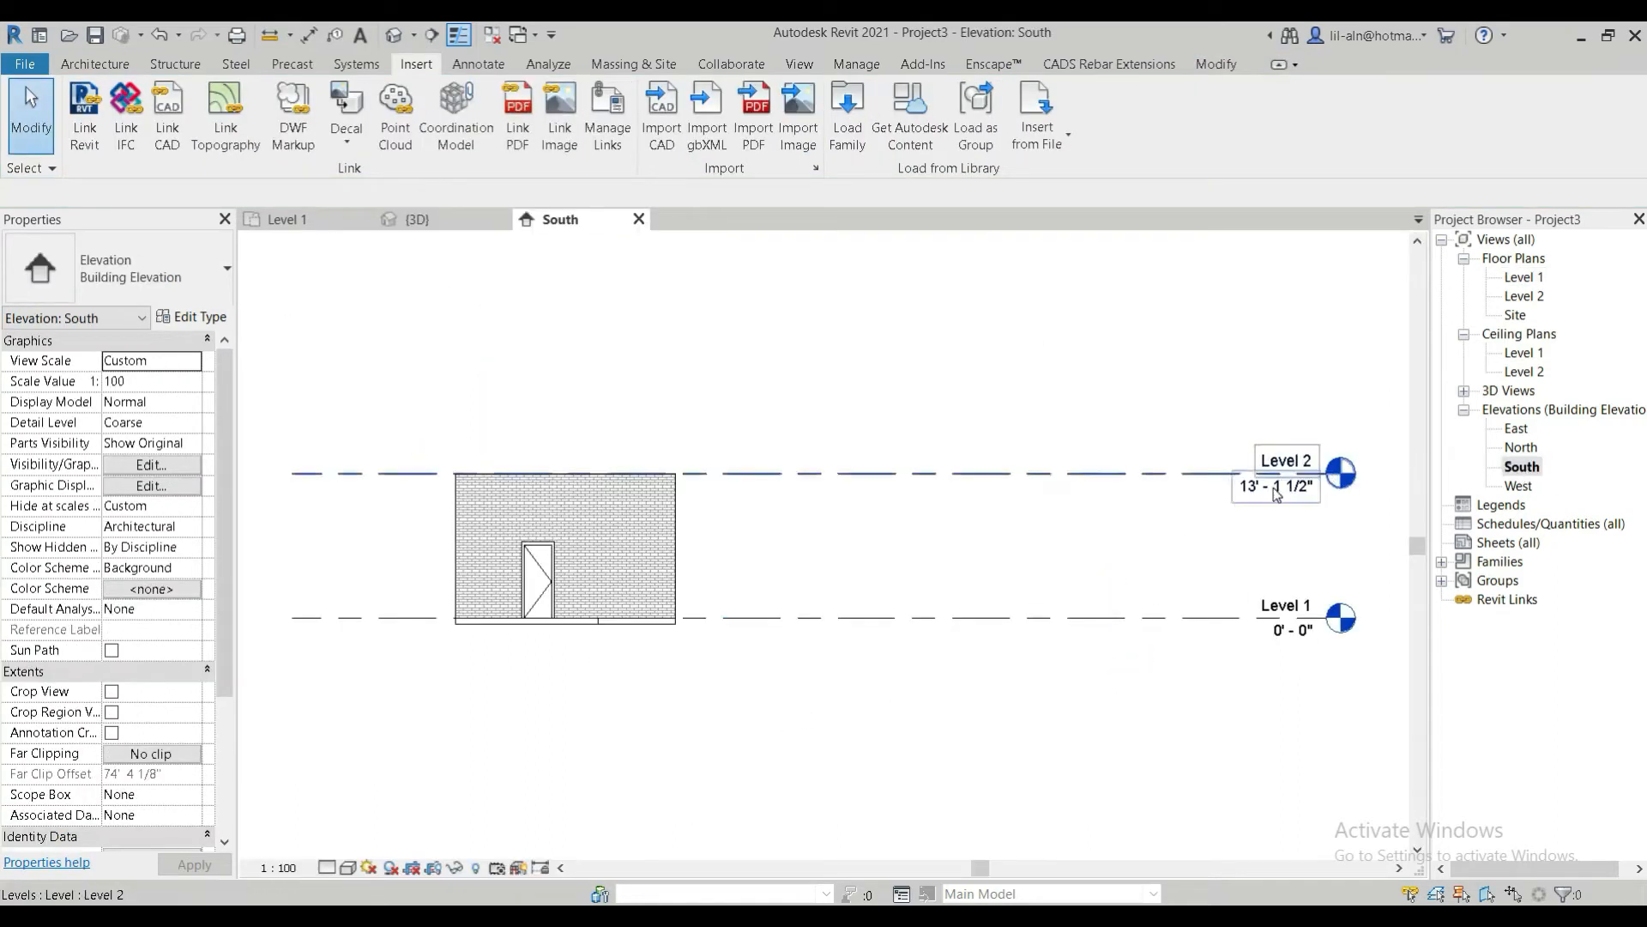
pyautogui.click(1277, 493)
pyautogui.click(1274, 490)
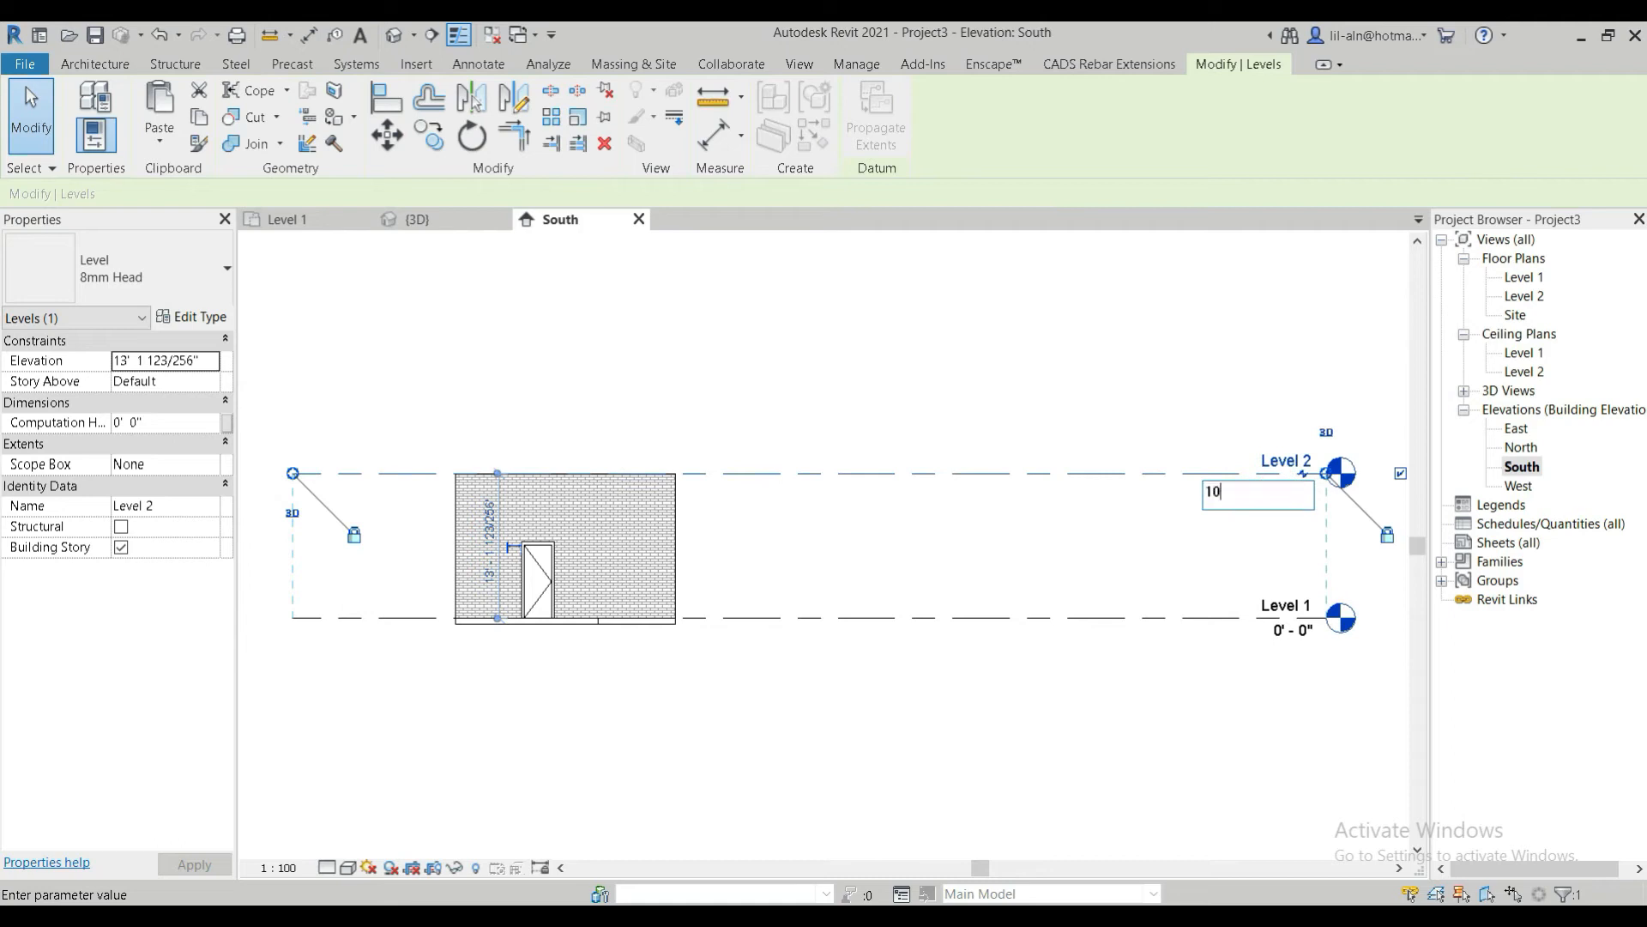
pyautogui.write("10'")
pyautogui.press('Return')
pyautogui.click(1120, 675)
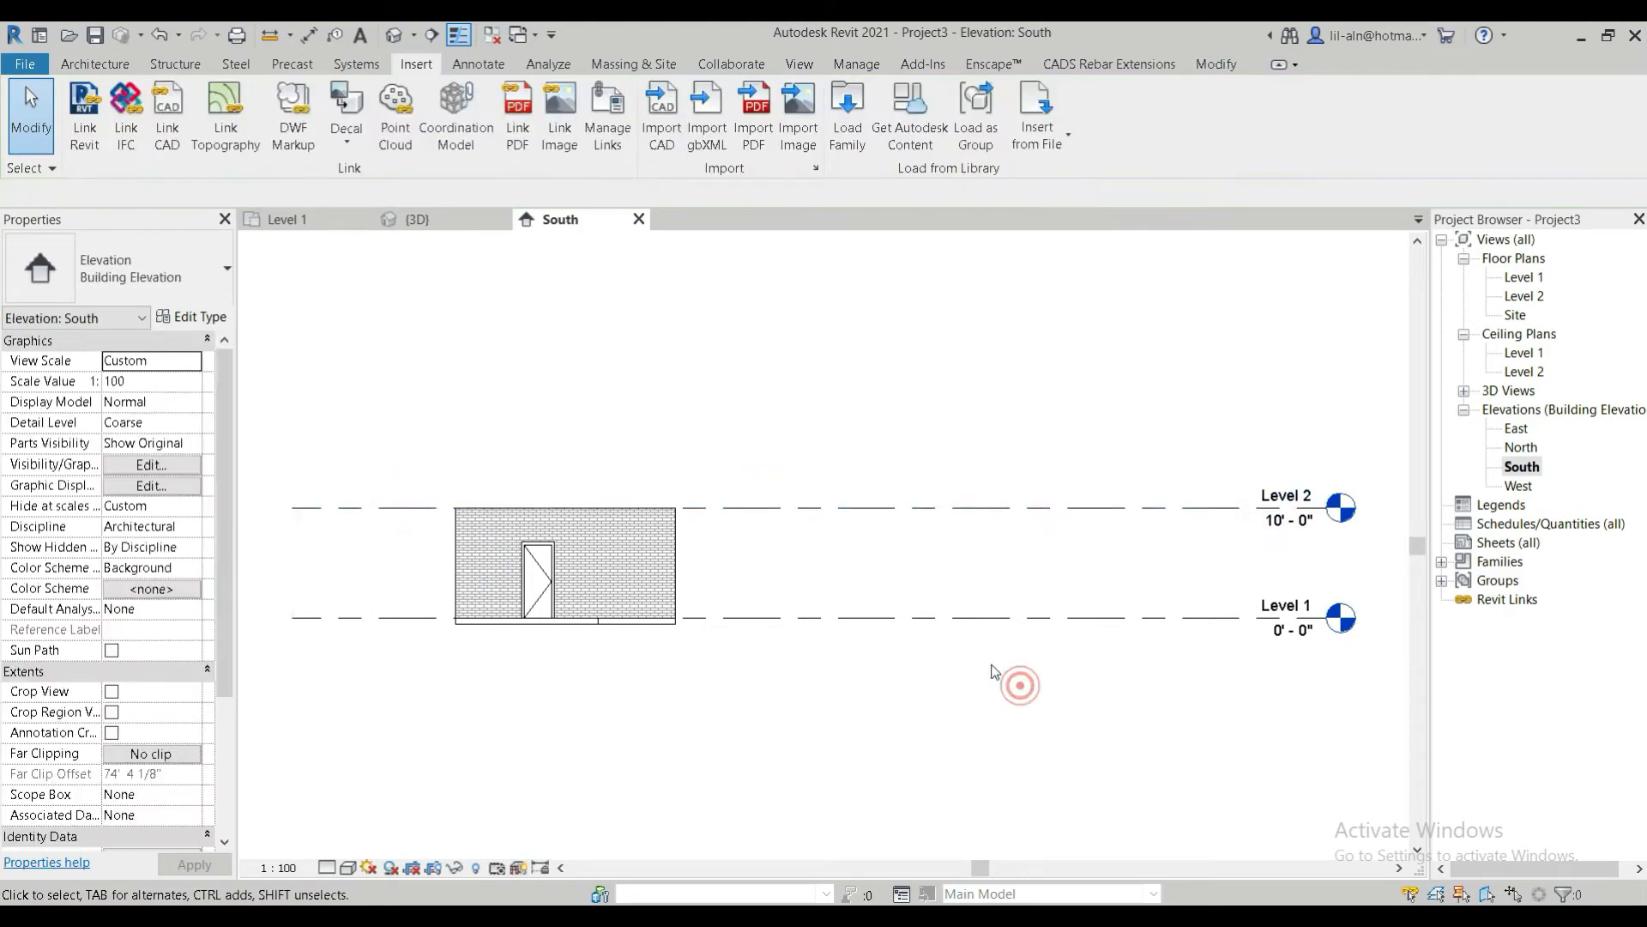
# In the 3D view, set the front wall's top constraint to Unconnected with a height of 3' 3 95/256"
pyautogui.click(394, 34)
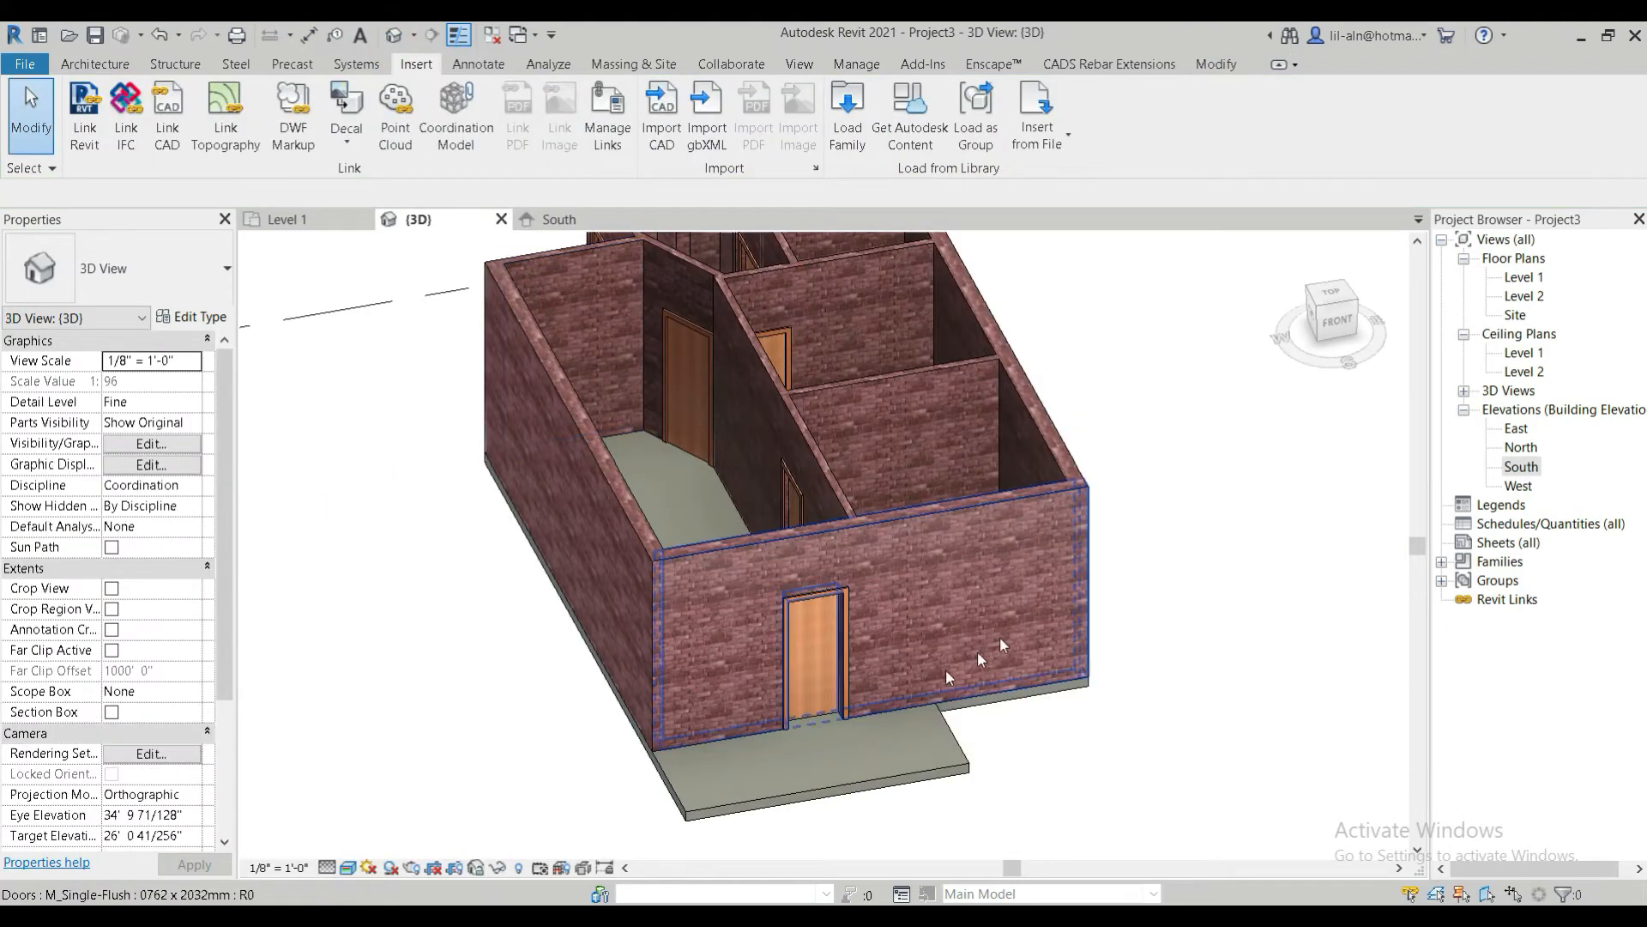
pyautogui.keyDown('shift'); pyautogui.moveTo(1055, 611); pyautogui.dragTo(975, 655, button='middle'); pyautogui.keyUp('shift')
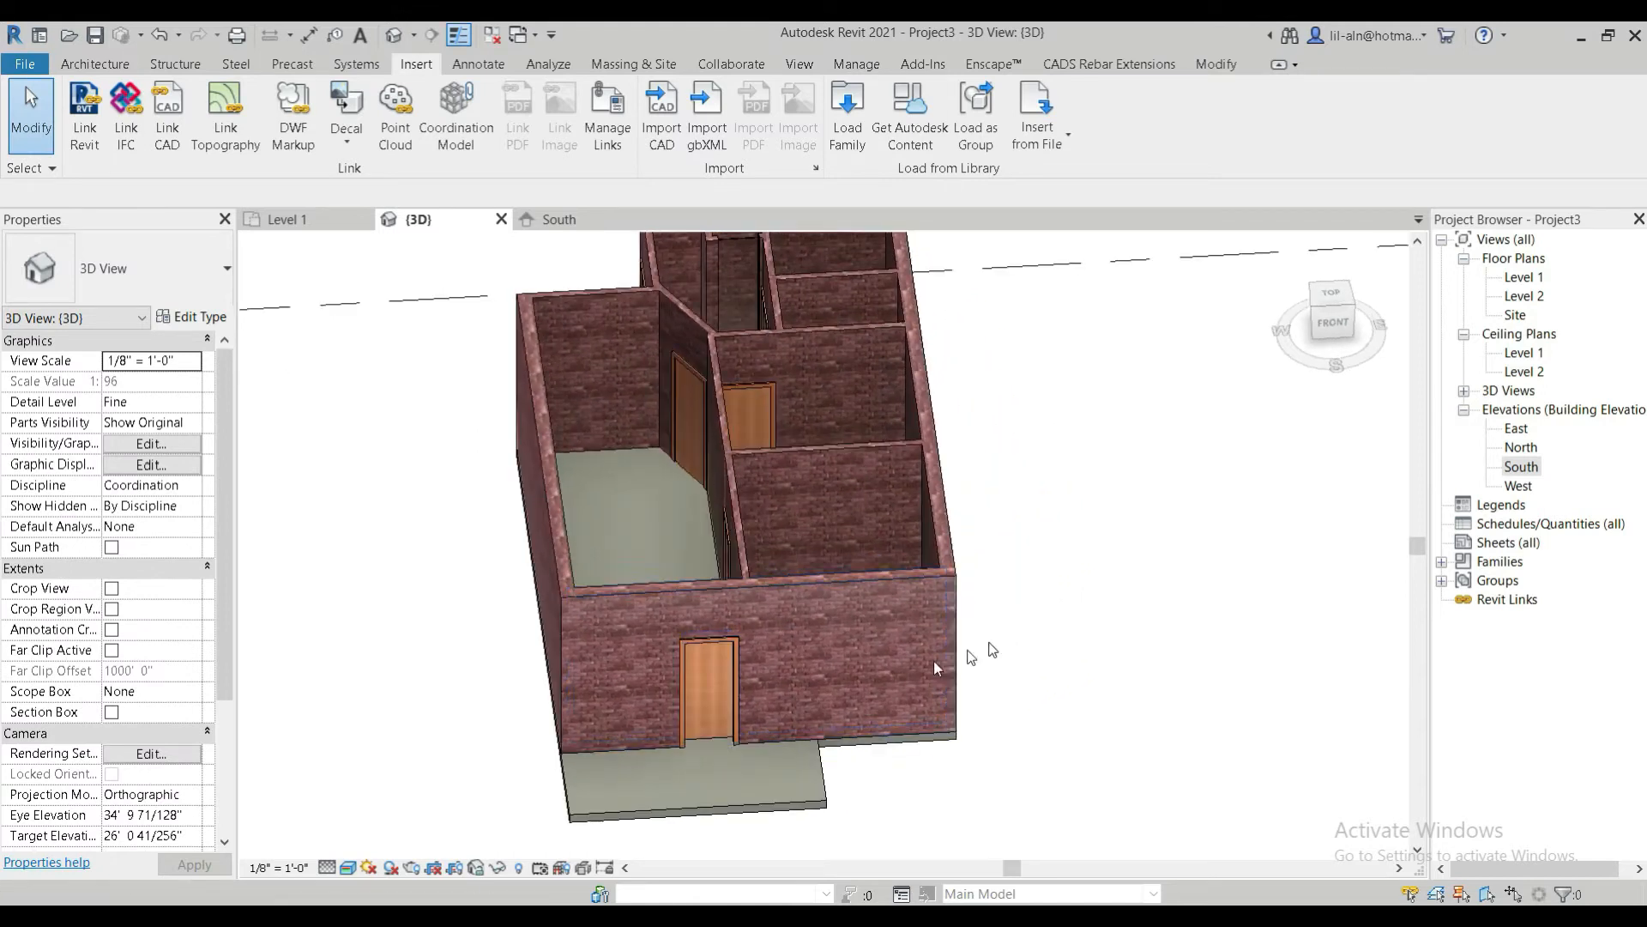
pyautogui.click(611, 631)
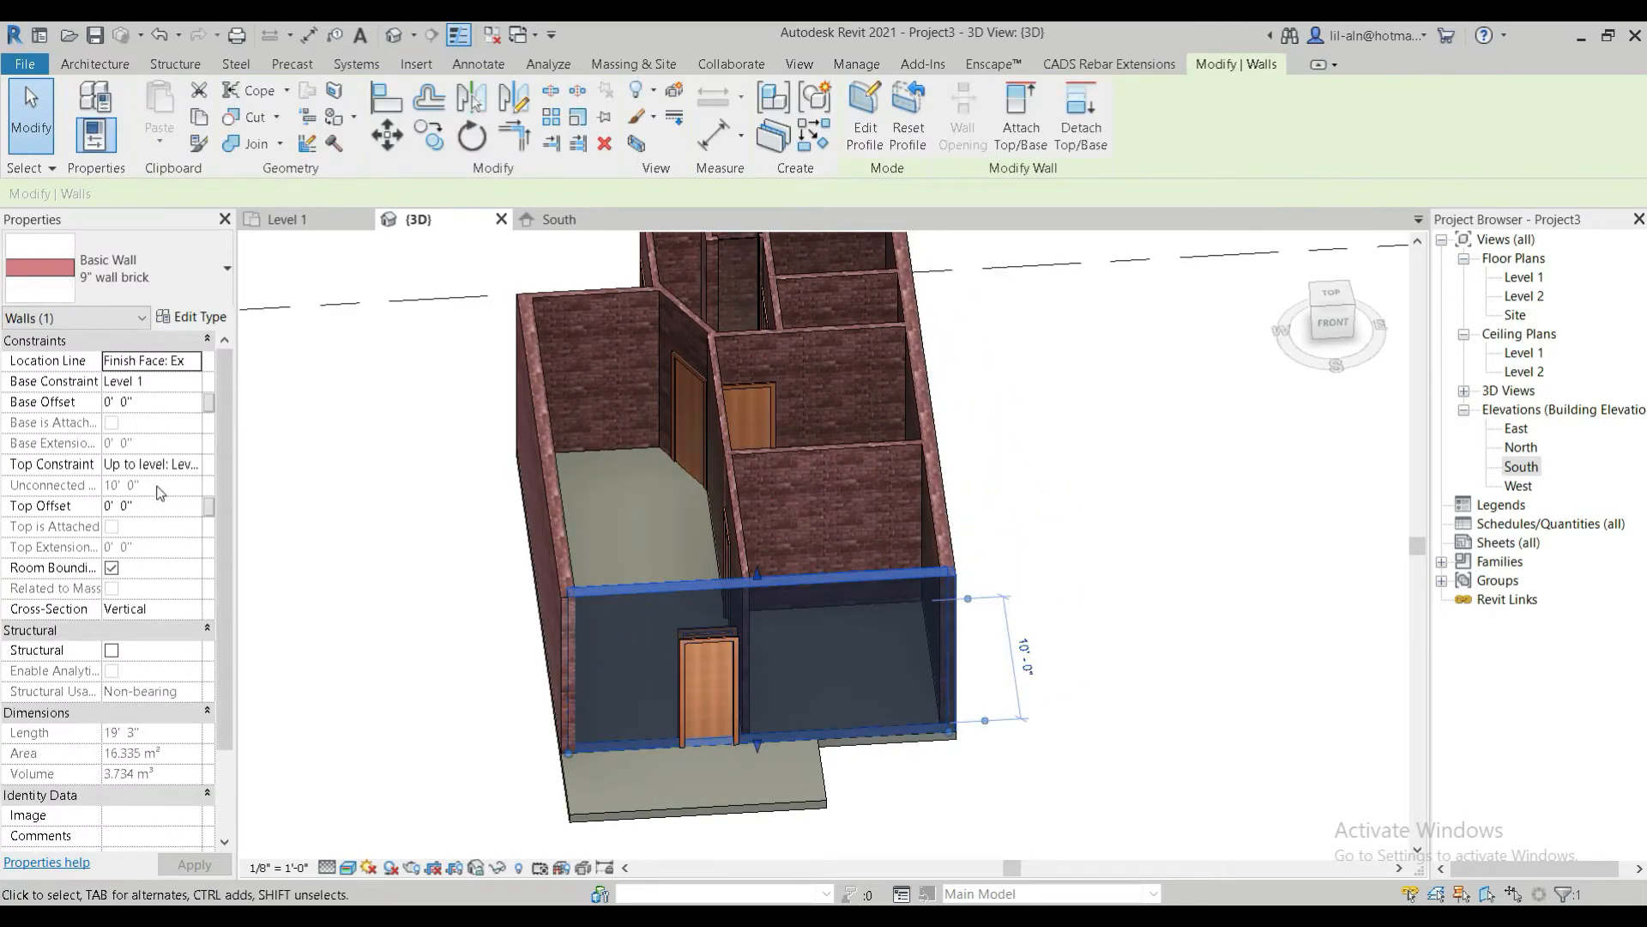
pyautogui.click(199, 466)
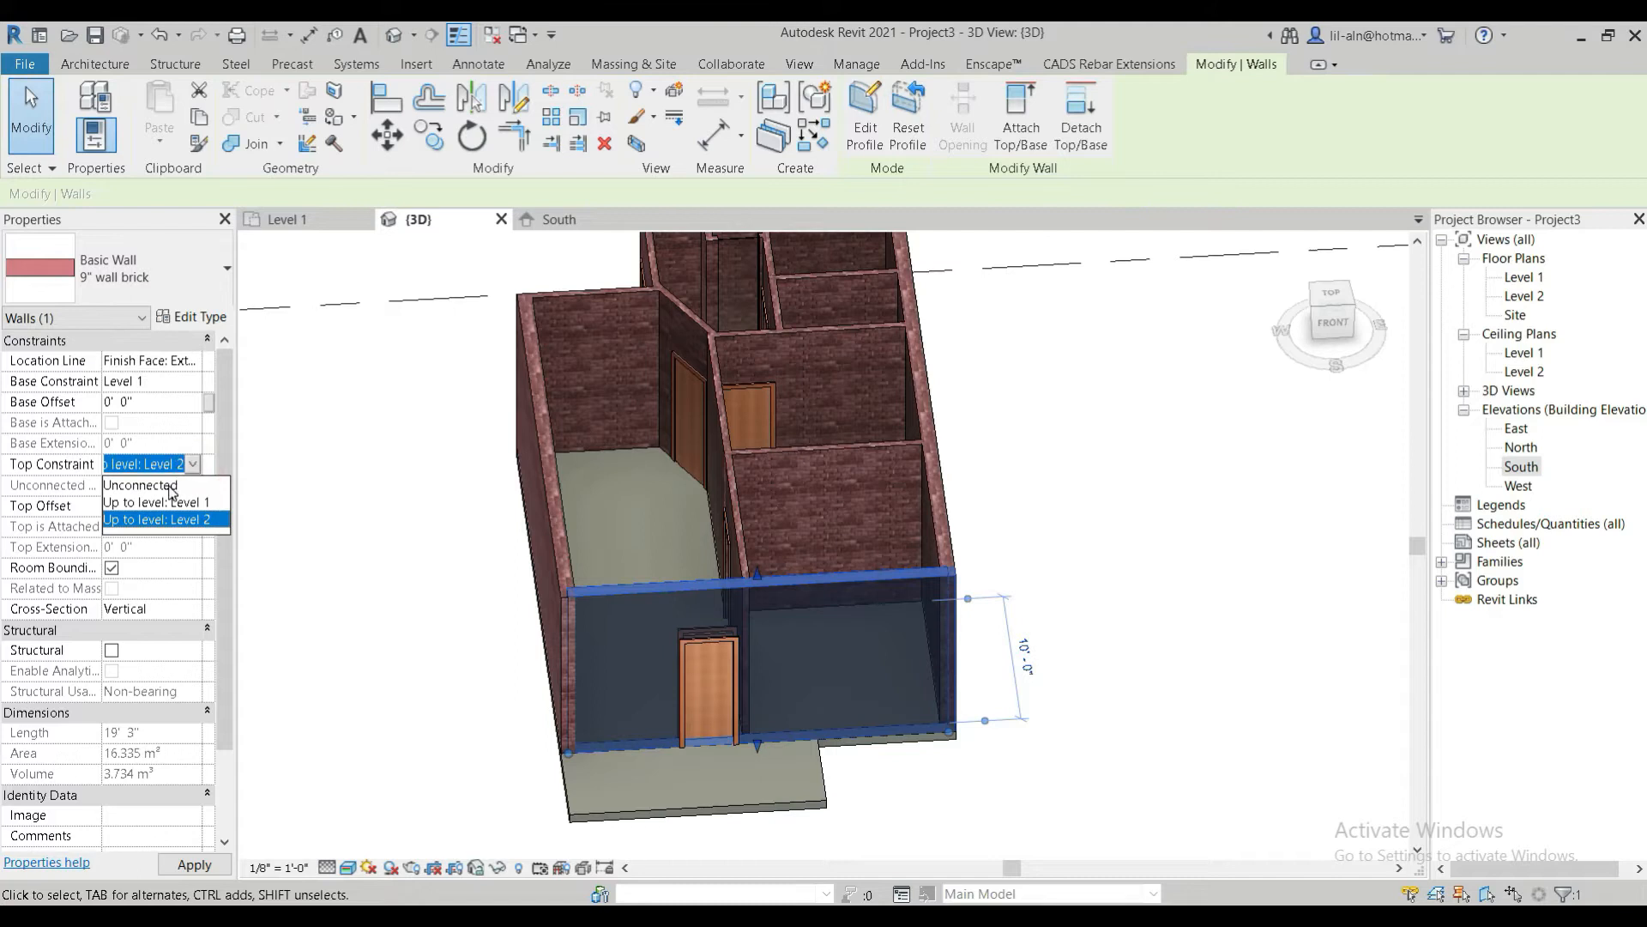
pyautogui.click(171, 485)
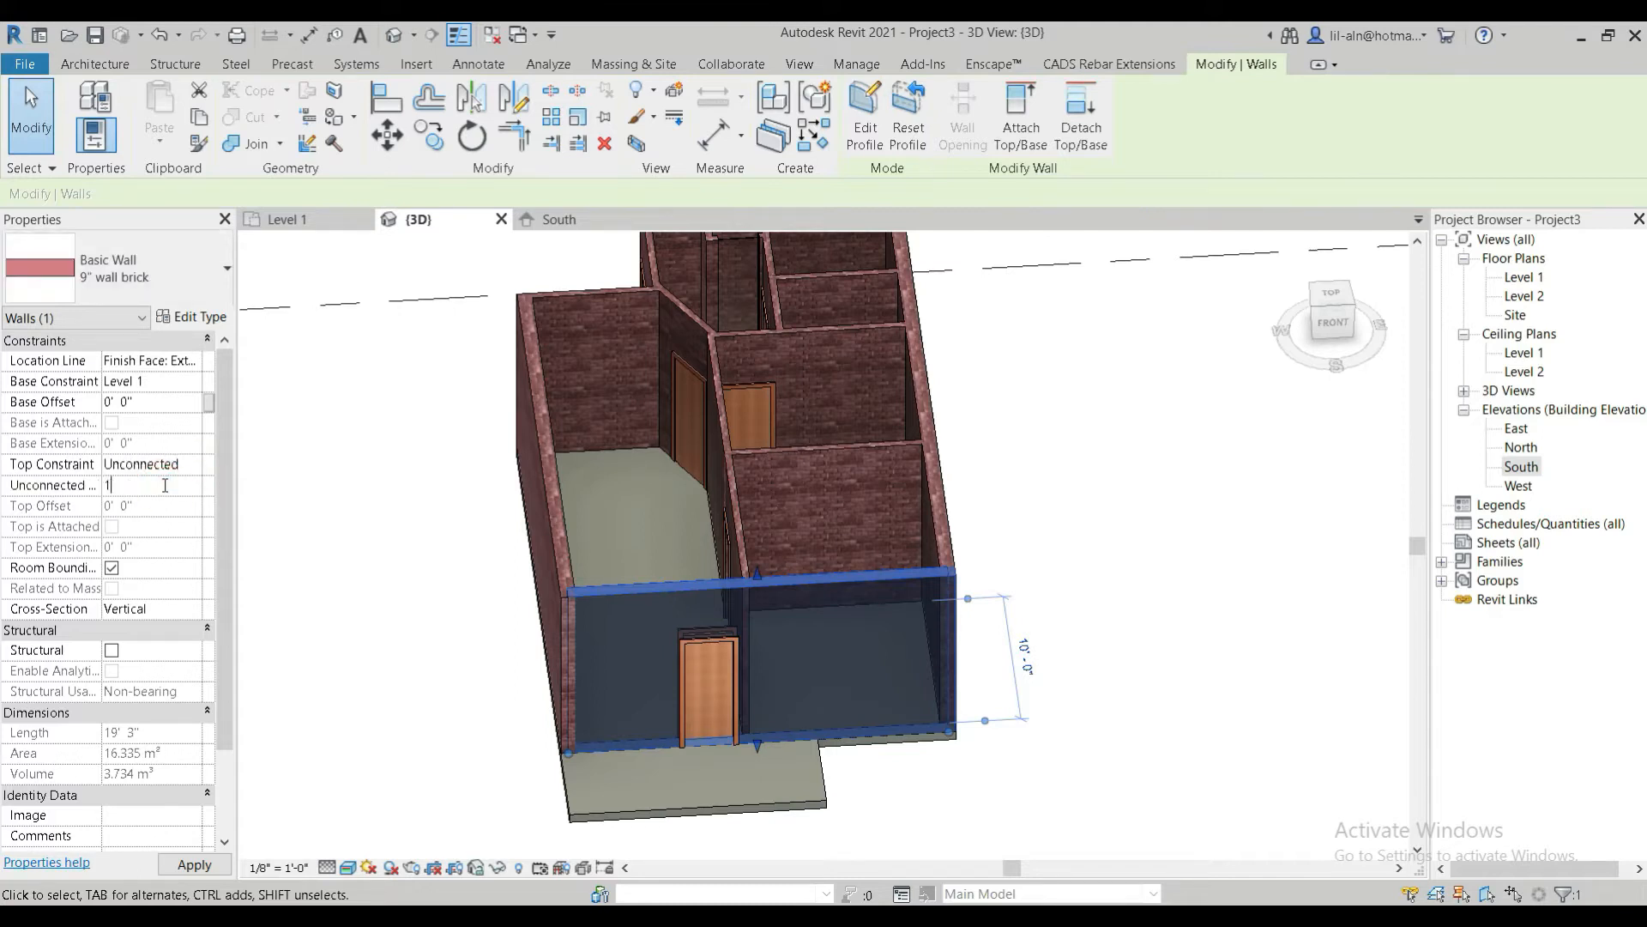
pyautogui.click(403, 502)
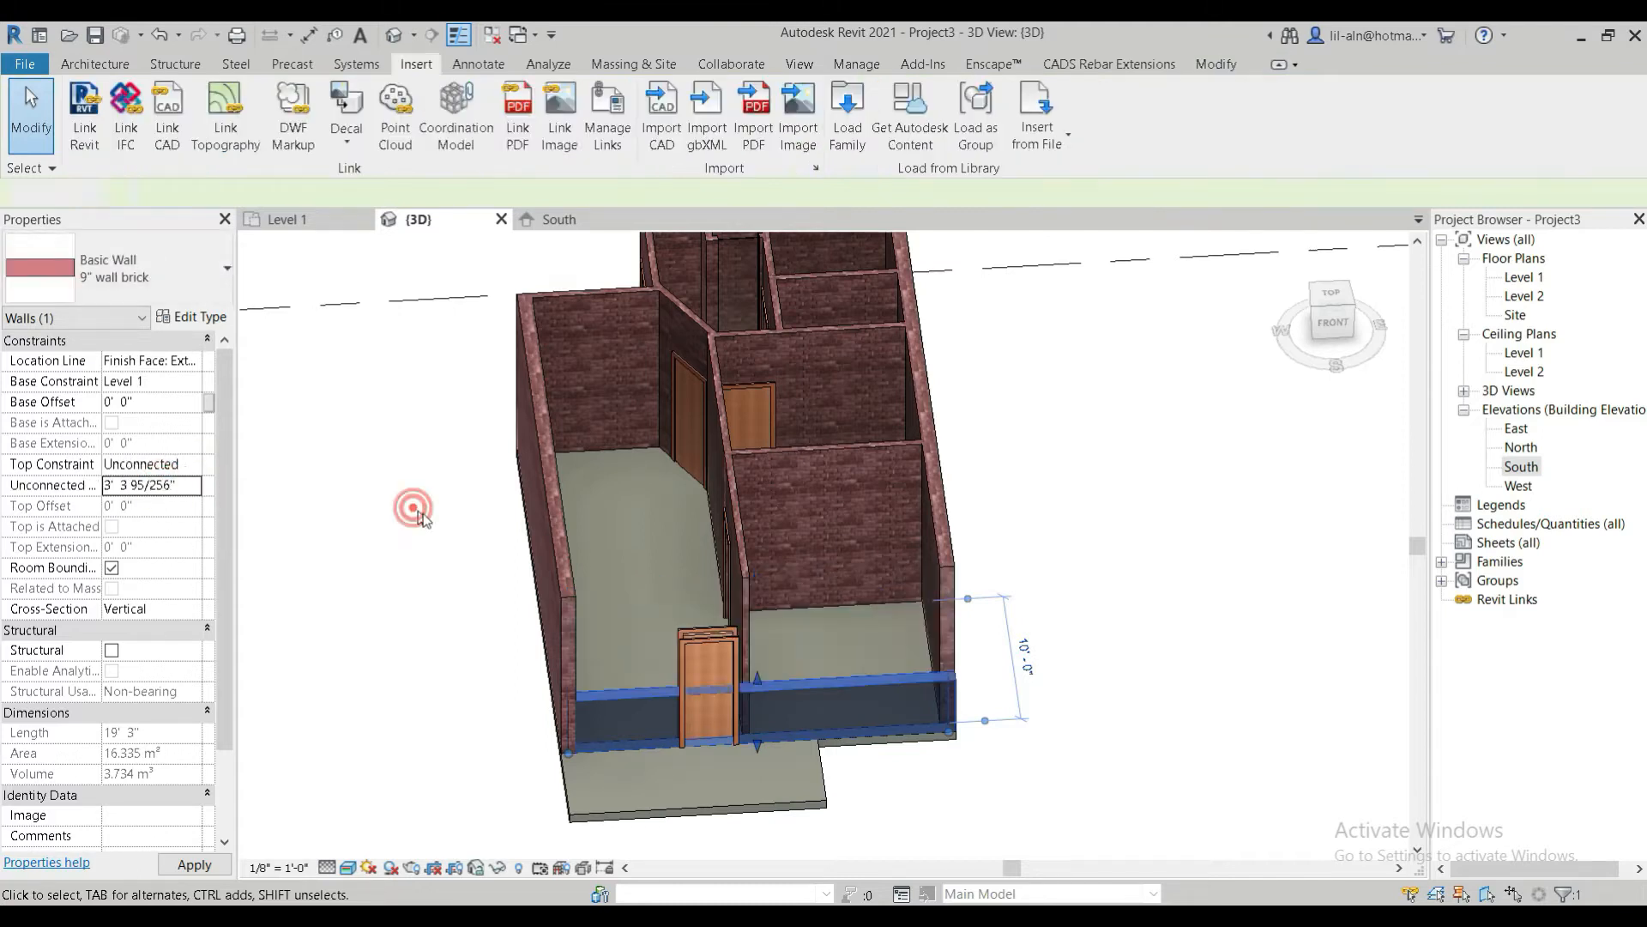
# In the Level 1 plan, draw a 4' 6" curtain wall with a 1' 0" base offset in the front wall, left of the entrance door
pyautogui.keyDown('shift'); pyautogui.moveTo(641, 619); pyautogui.dragTo(459, 456, button='middle'); pyautogui.keyUp('shift')
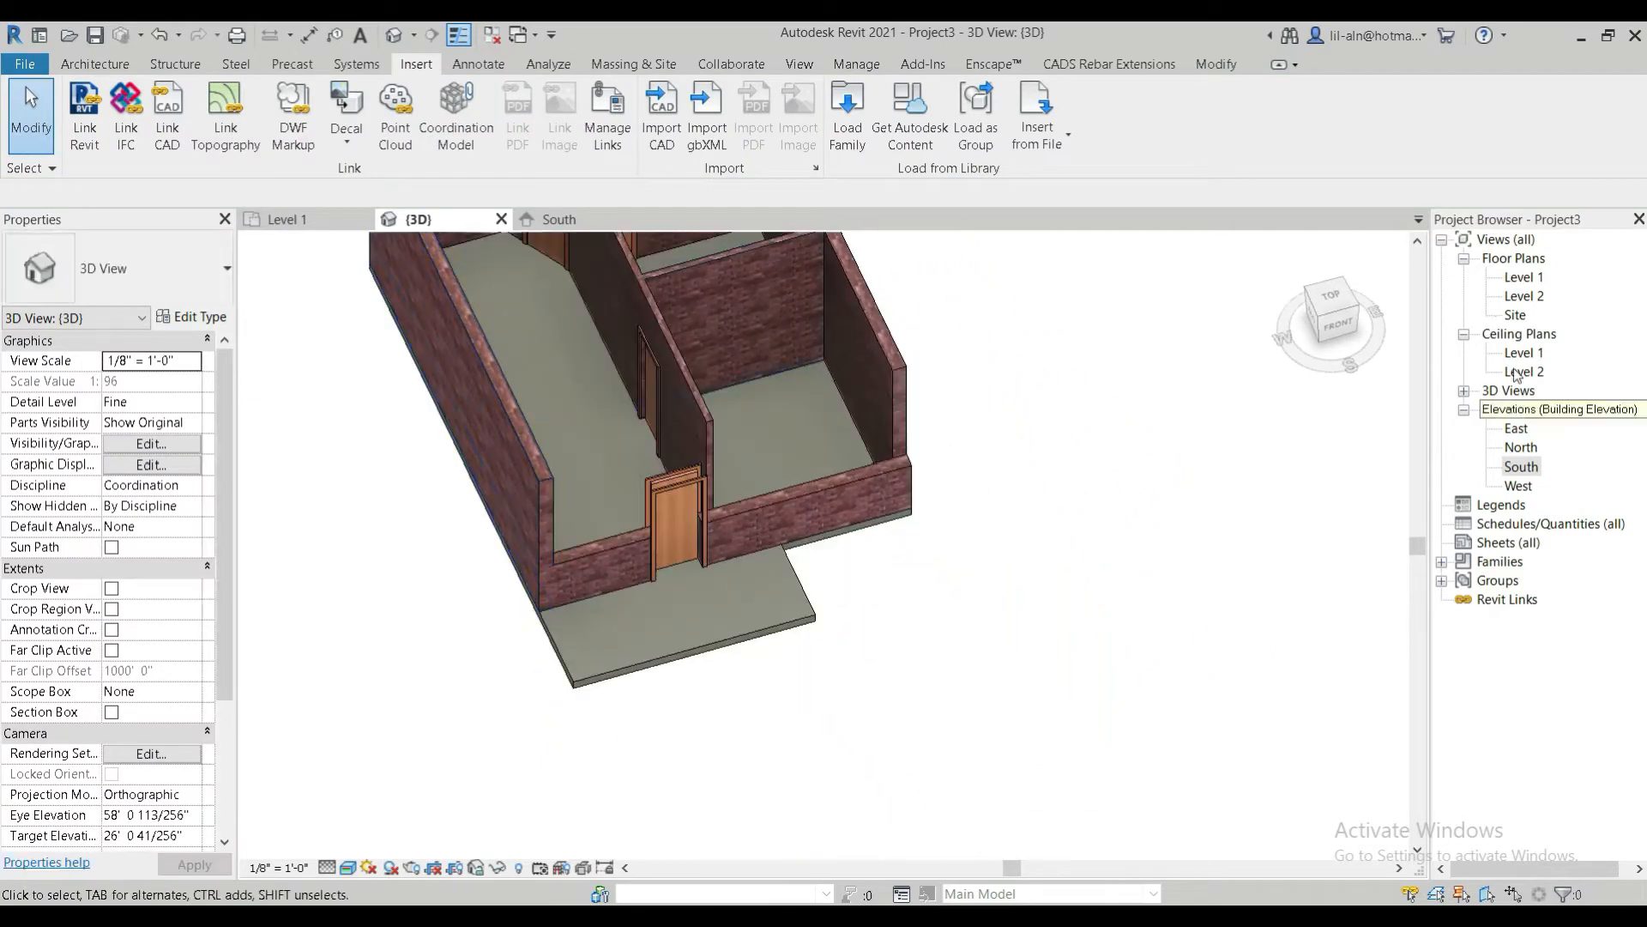
pyautogui.click(1524, 277)
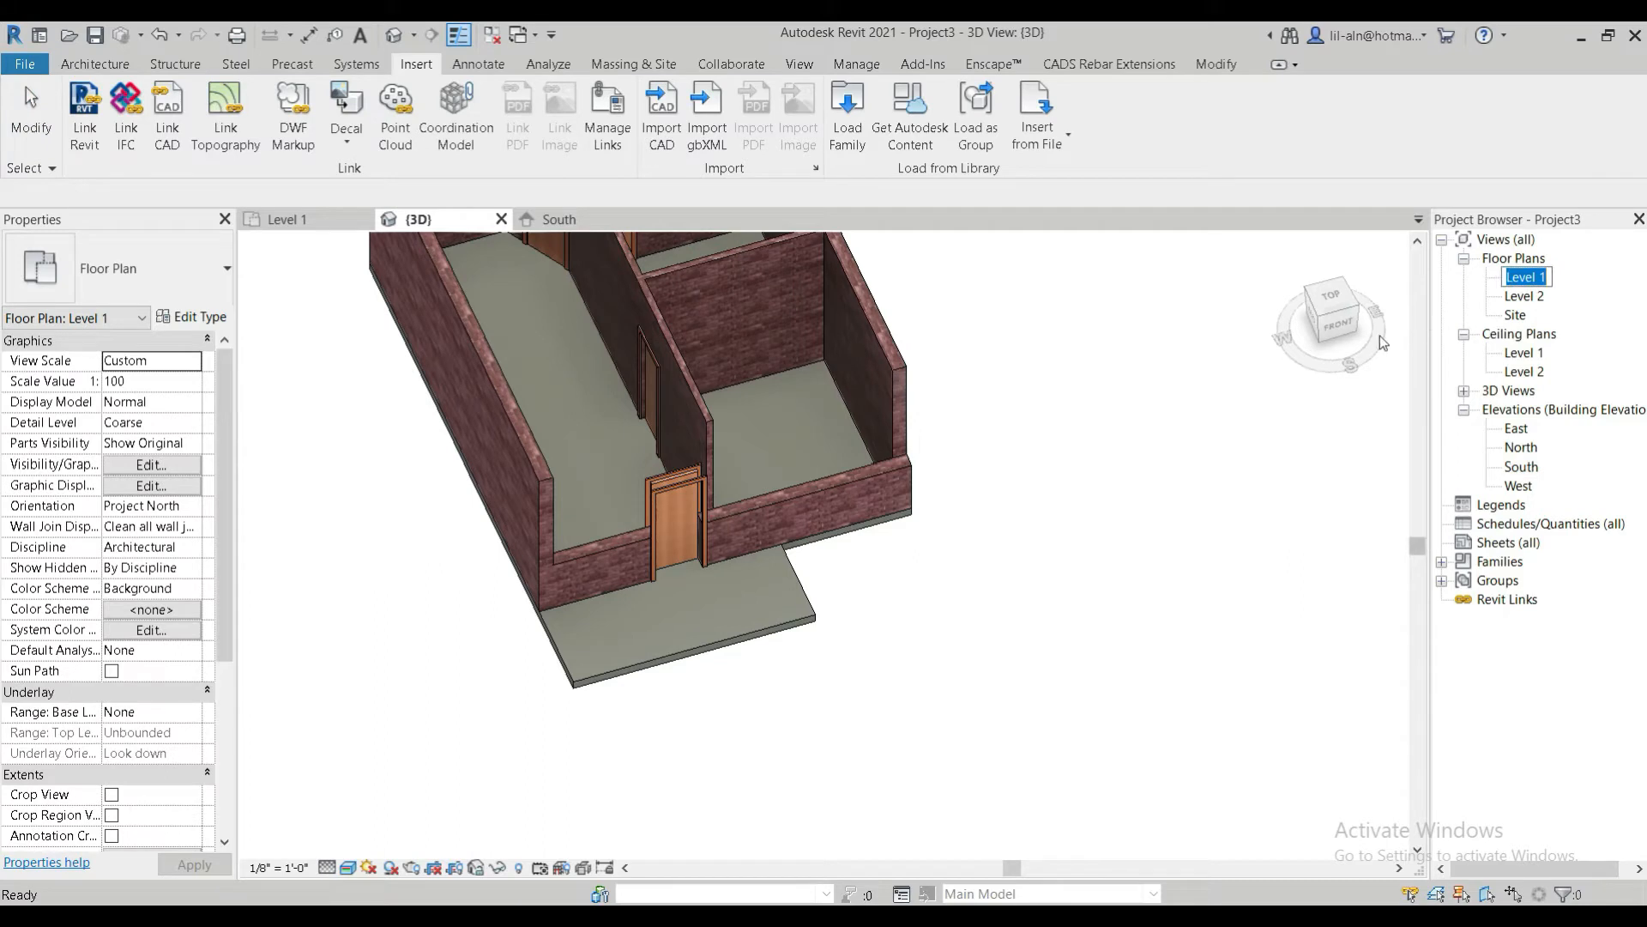
pyautogui.doubleClick(1525, 277)
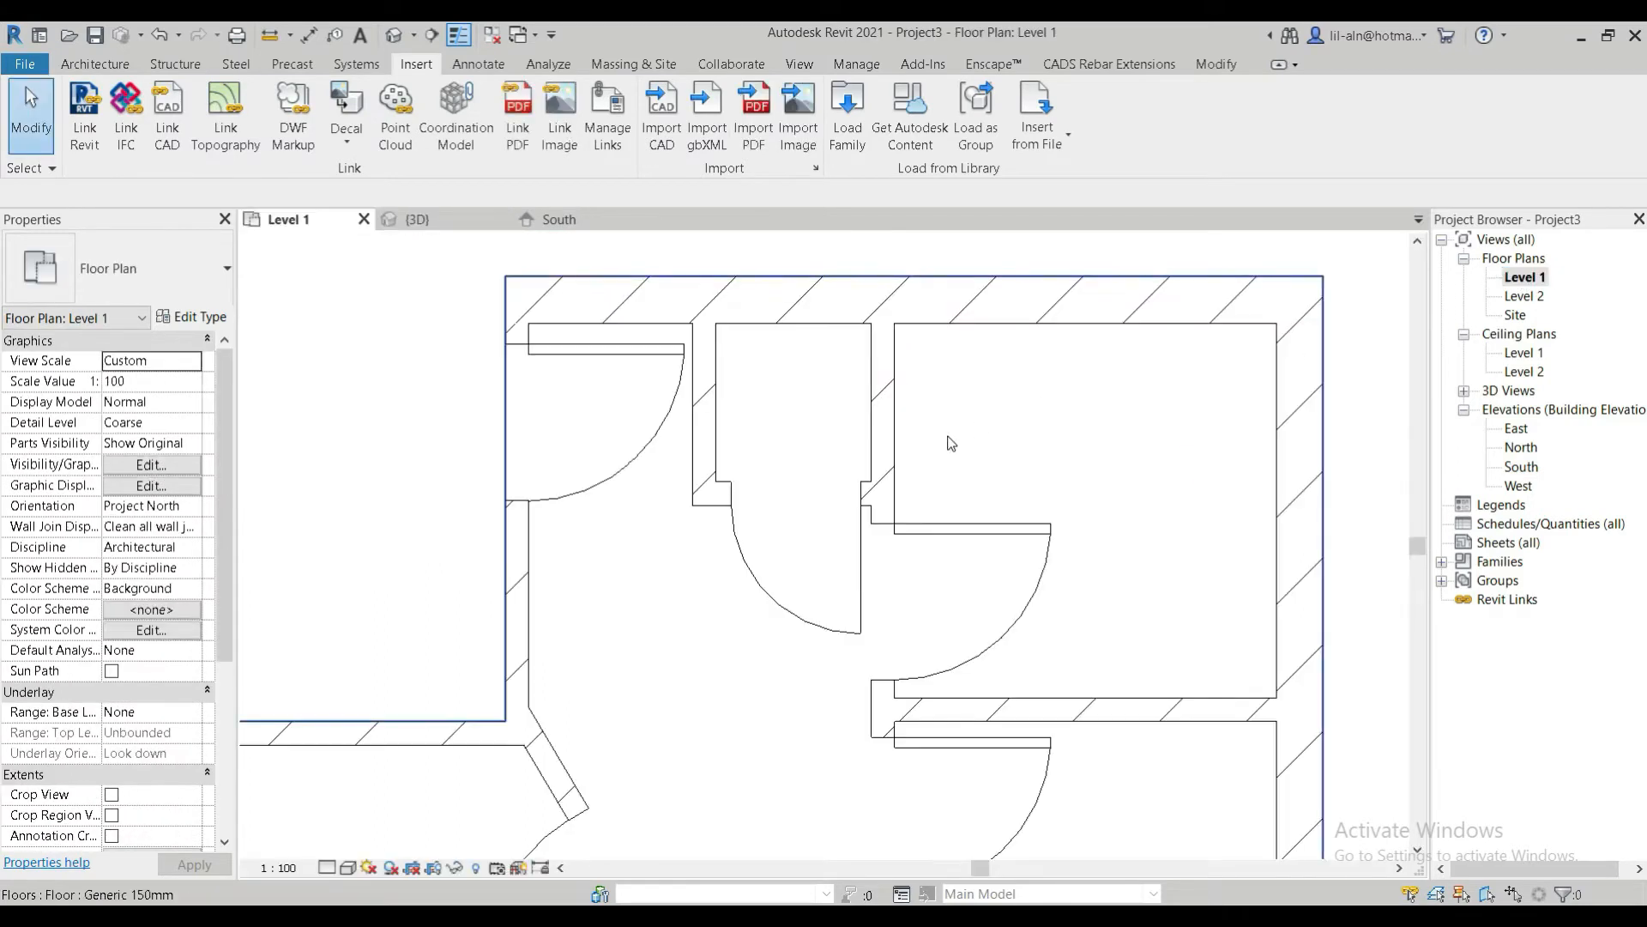
pyautogui.scroll(-4, 356, 543)
pyautogui.moveTo(554, 791); pyautogui.dragTo(676, 358, button='middle')
pyautogui.scroll(-3, 671, 498)
pyautogui.moveTo(671, 642); pyautogui.dragTo(630, 443, button='middle')
pyautogui.scroll(3, 594, 483)
pyautogui.moveTo(526, 544); pyautogui.dragTo(657, 442, button='middle')
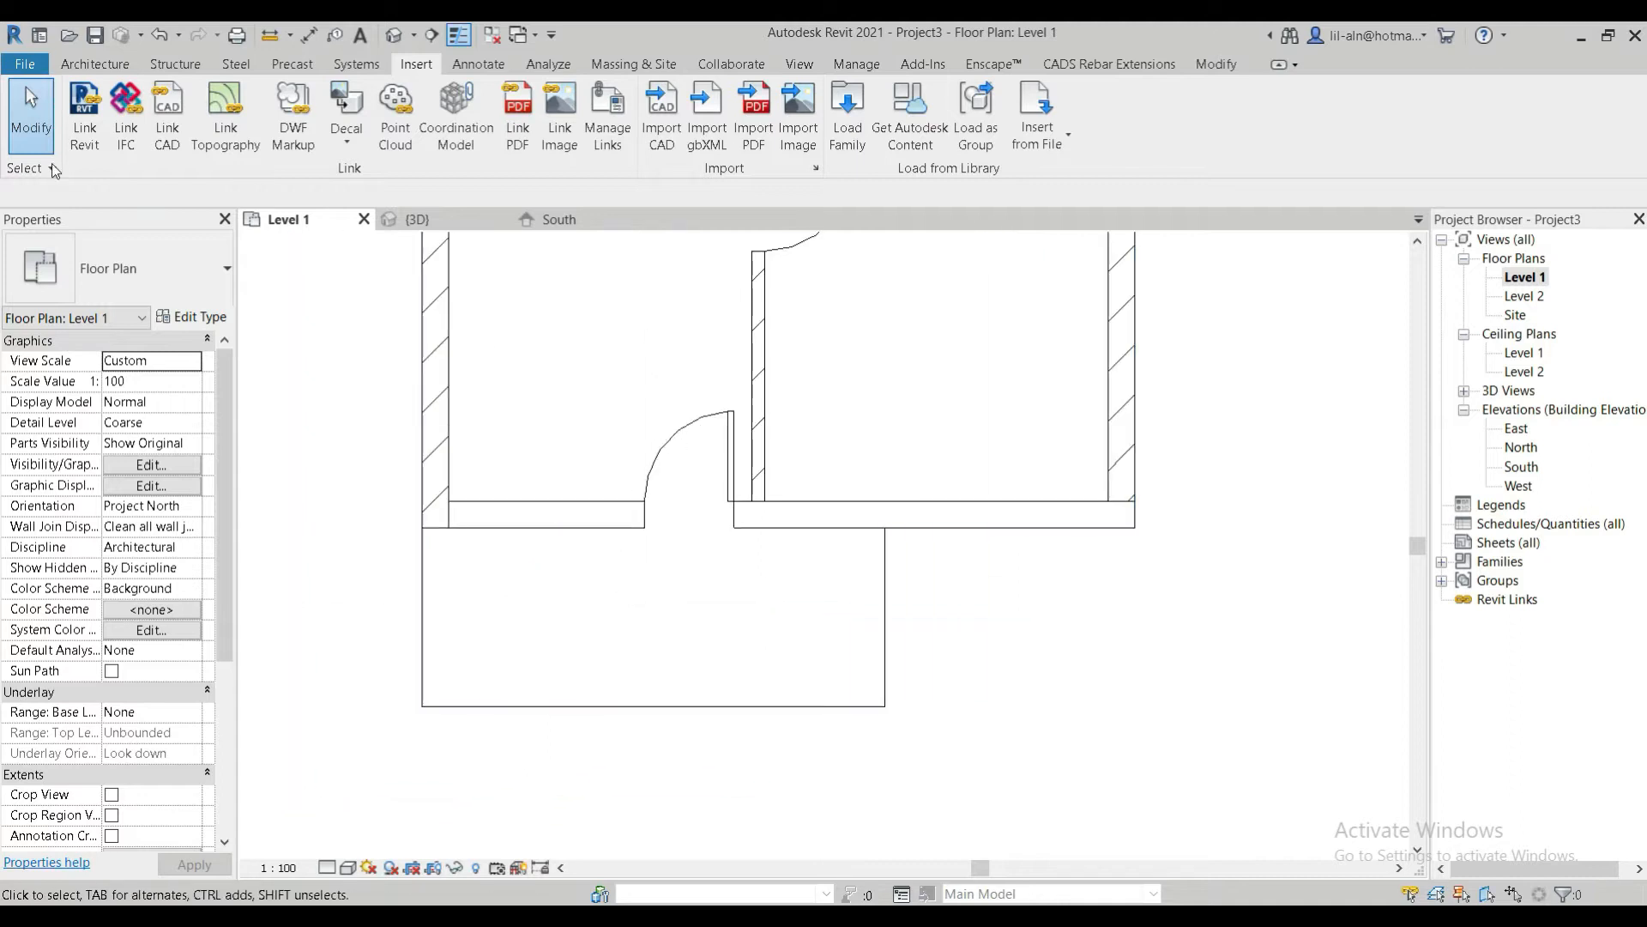
pyautogui.click(92, 62)
pyautogui.click(85, 107)
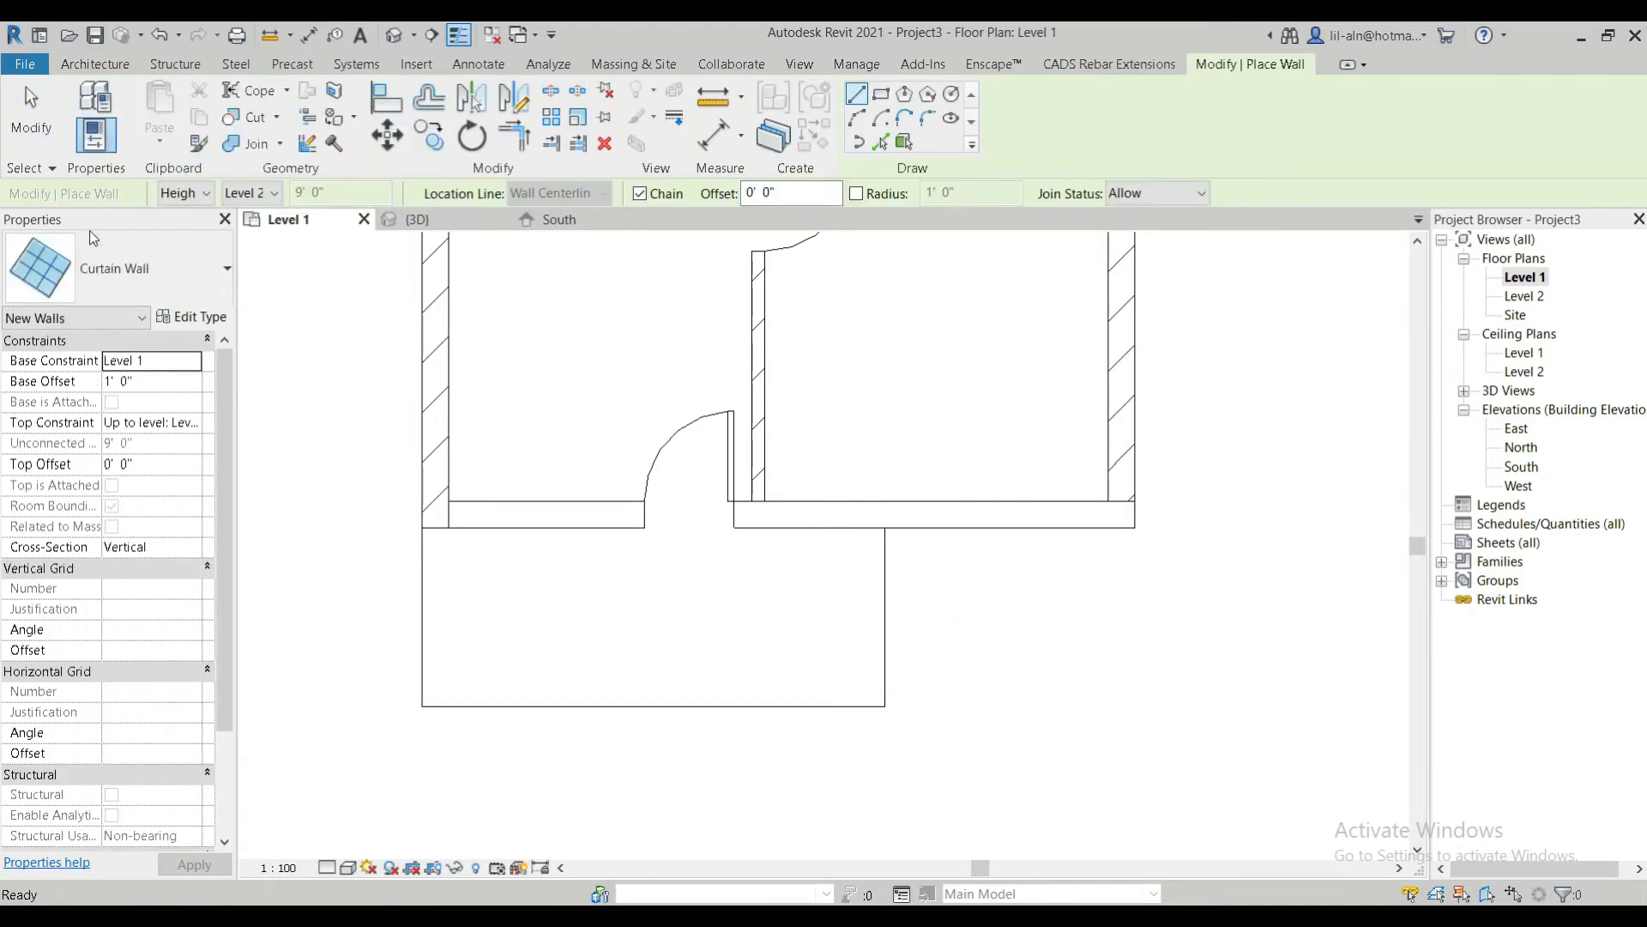
pyautogui.click(623, 519)
pyautogui.click(466, 515)
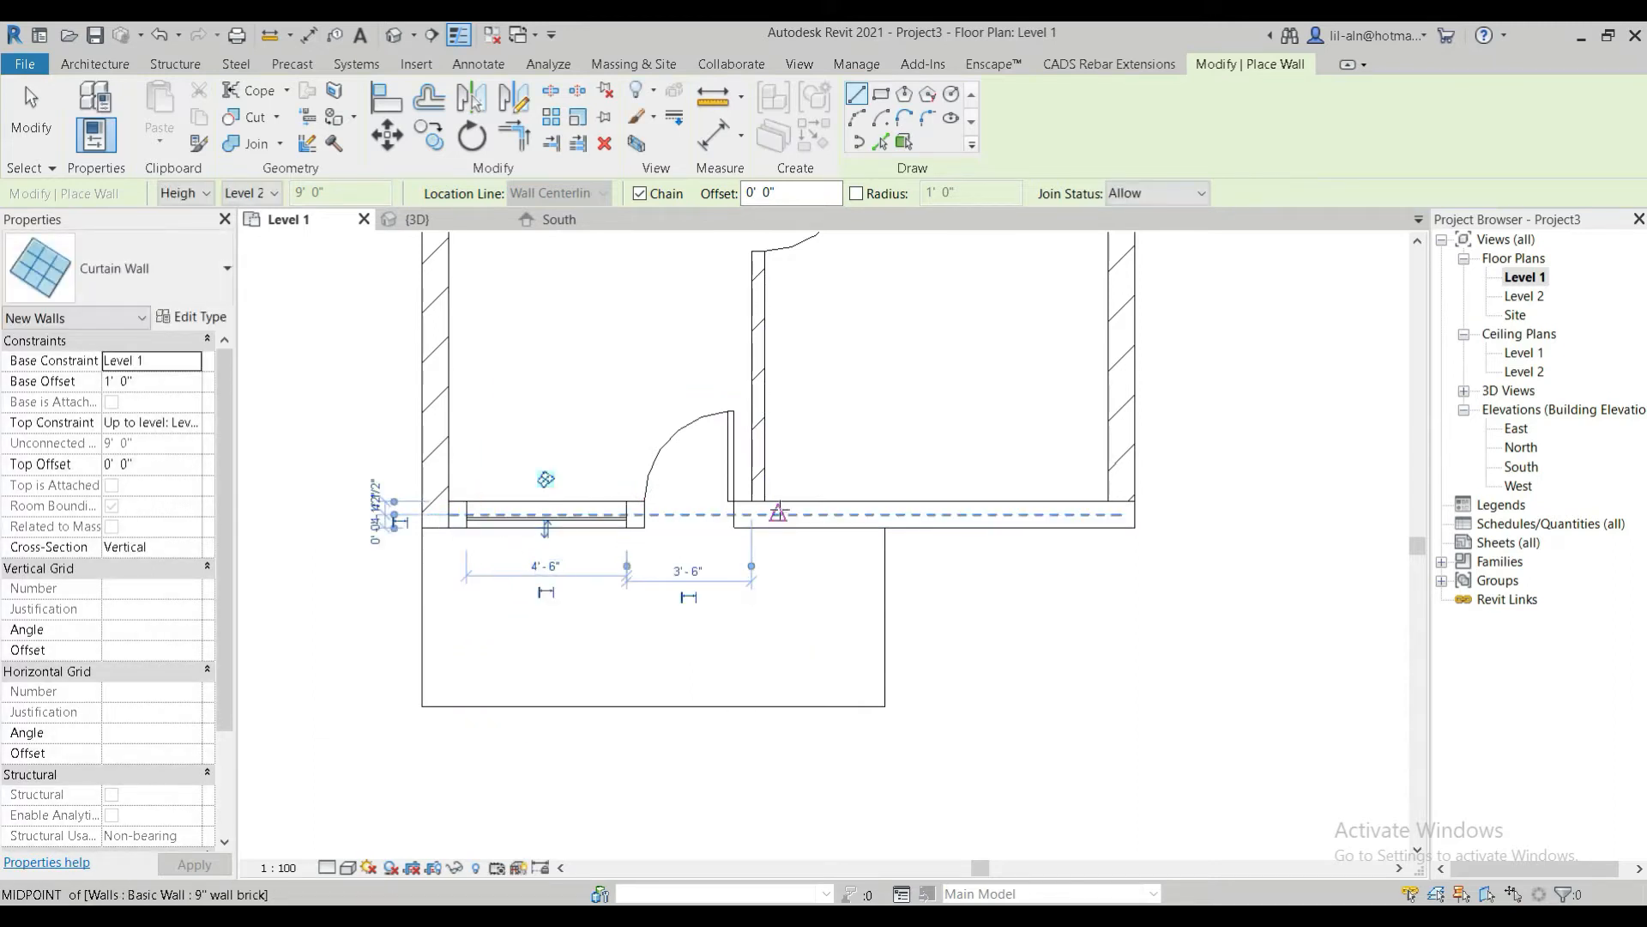
# Draw a 2' 6" curtain wall in the front wall just right of the interior partition, and switch to the 3D view
pyautogui.click(778, 513)
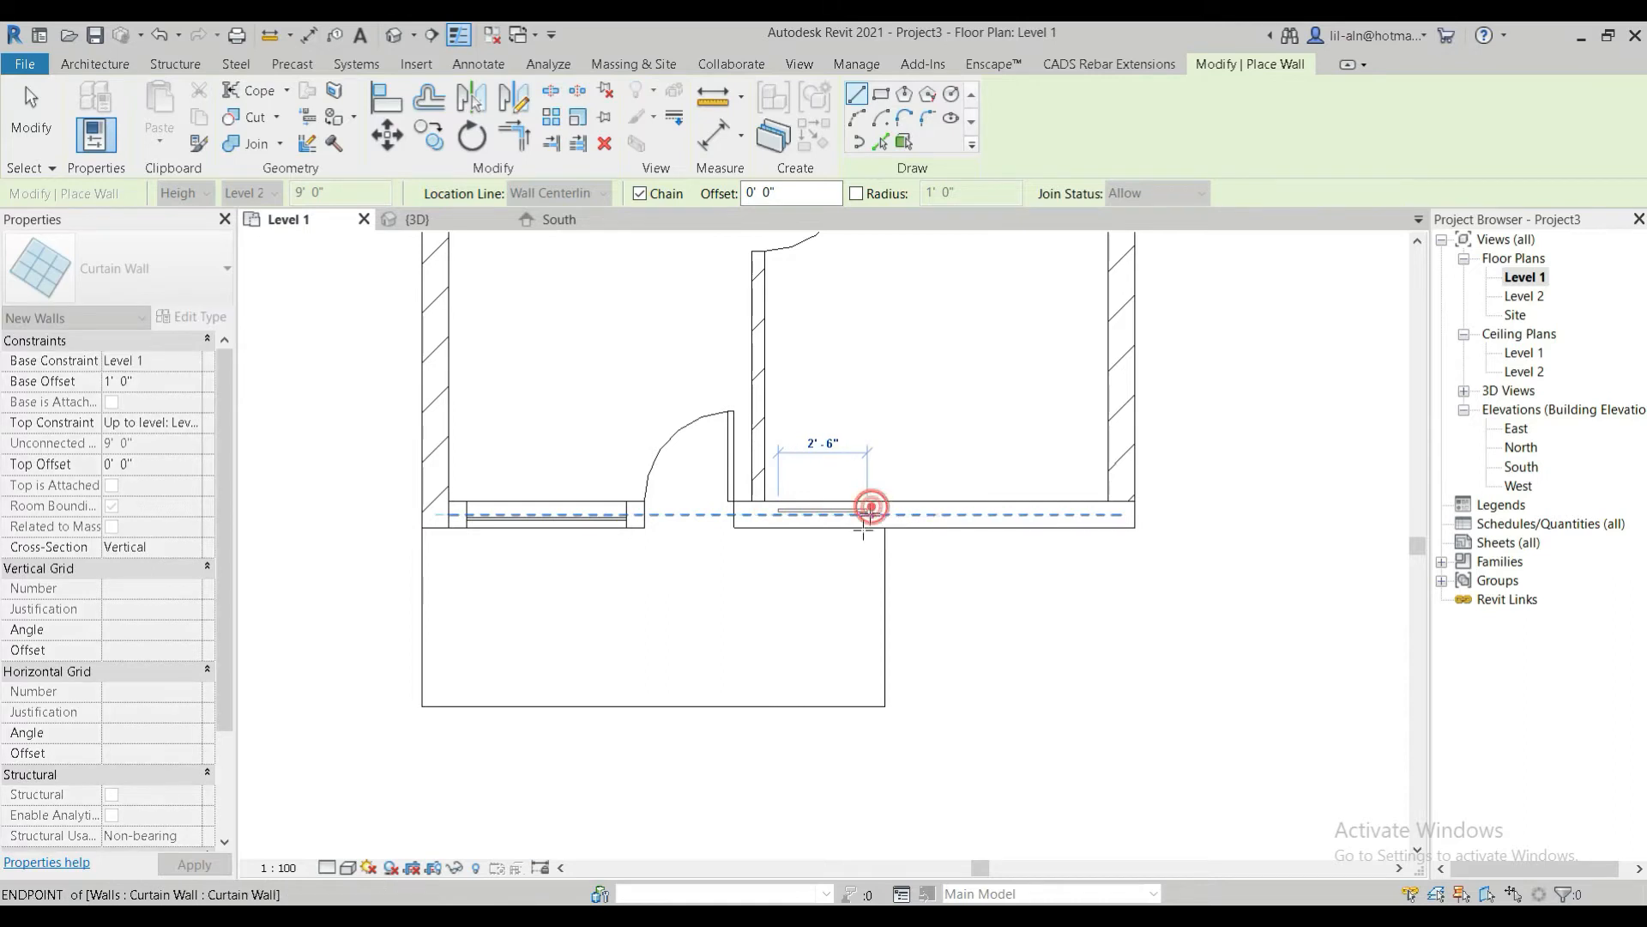
pyautogui.click(869, 514)
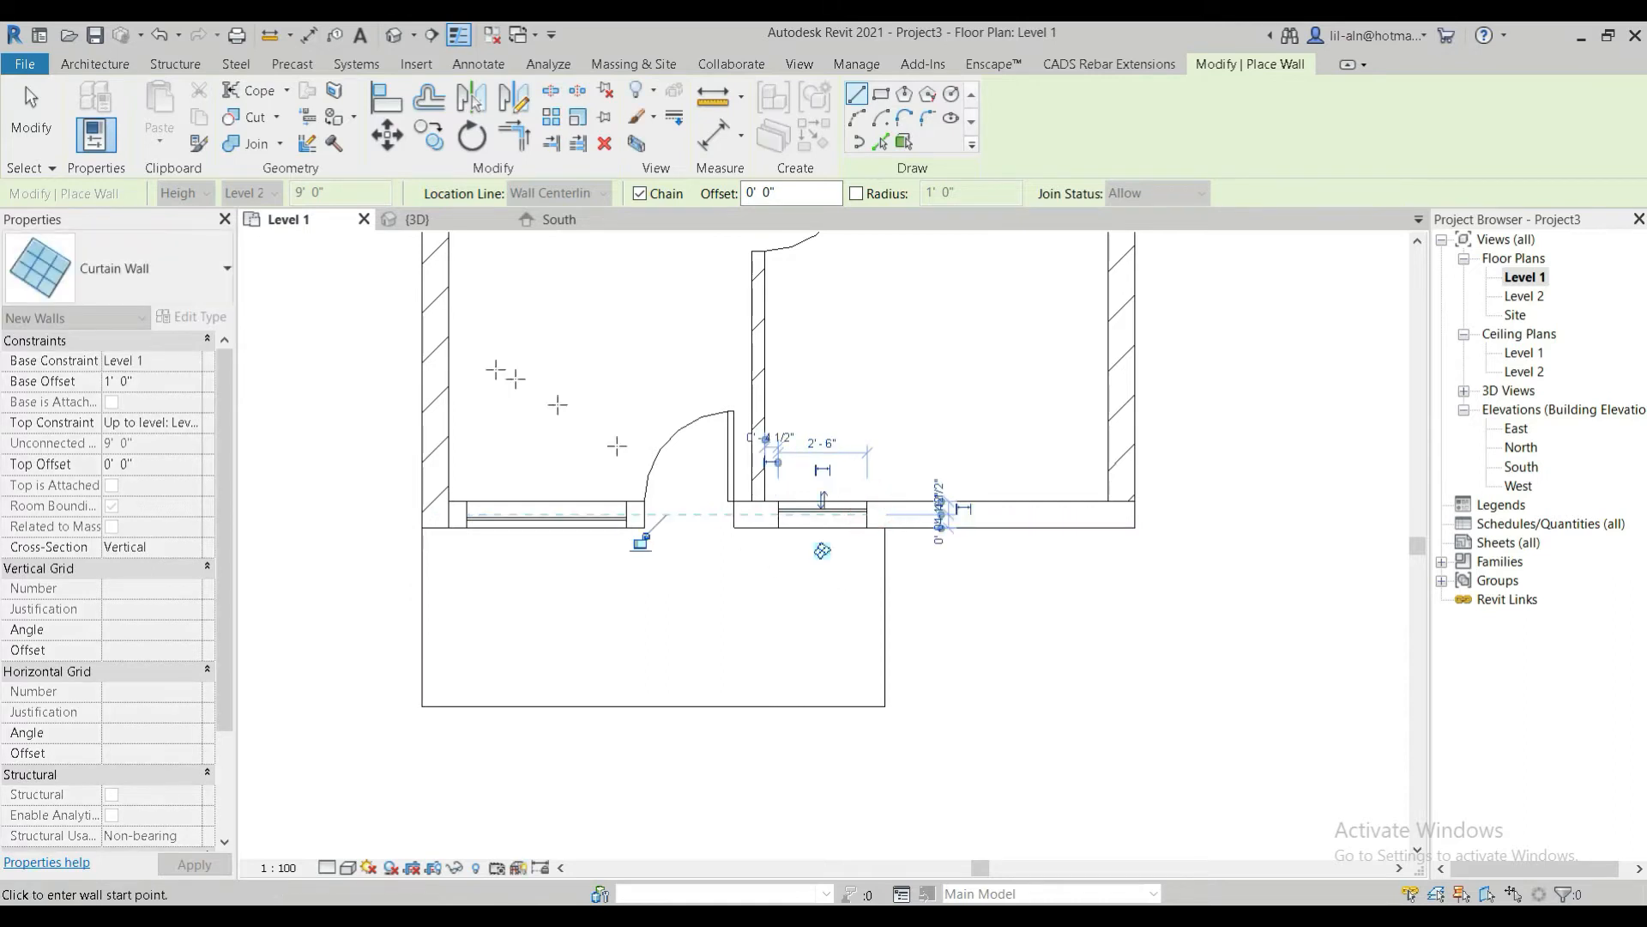
pyautogui.click(393, 36)
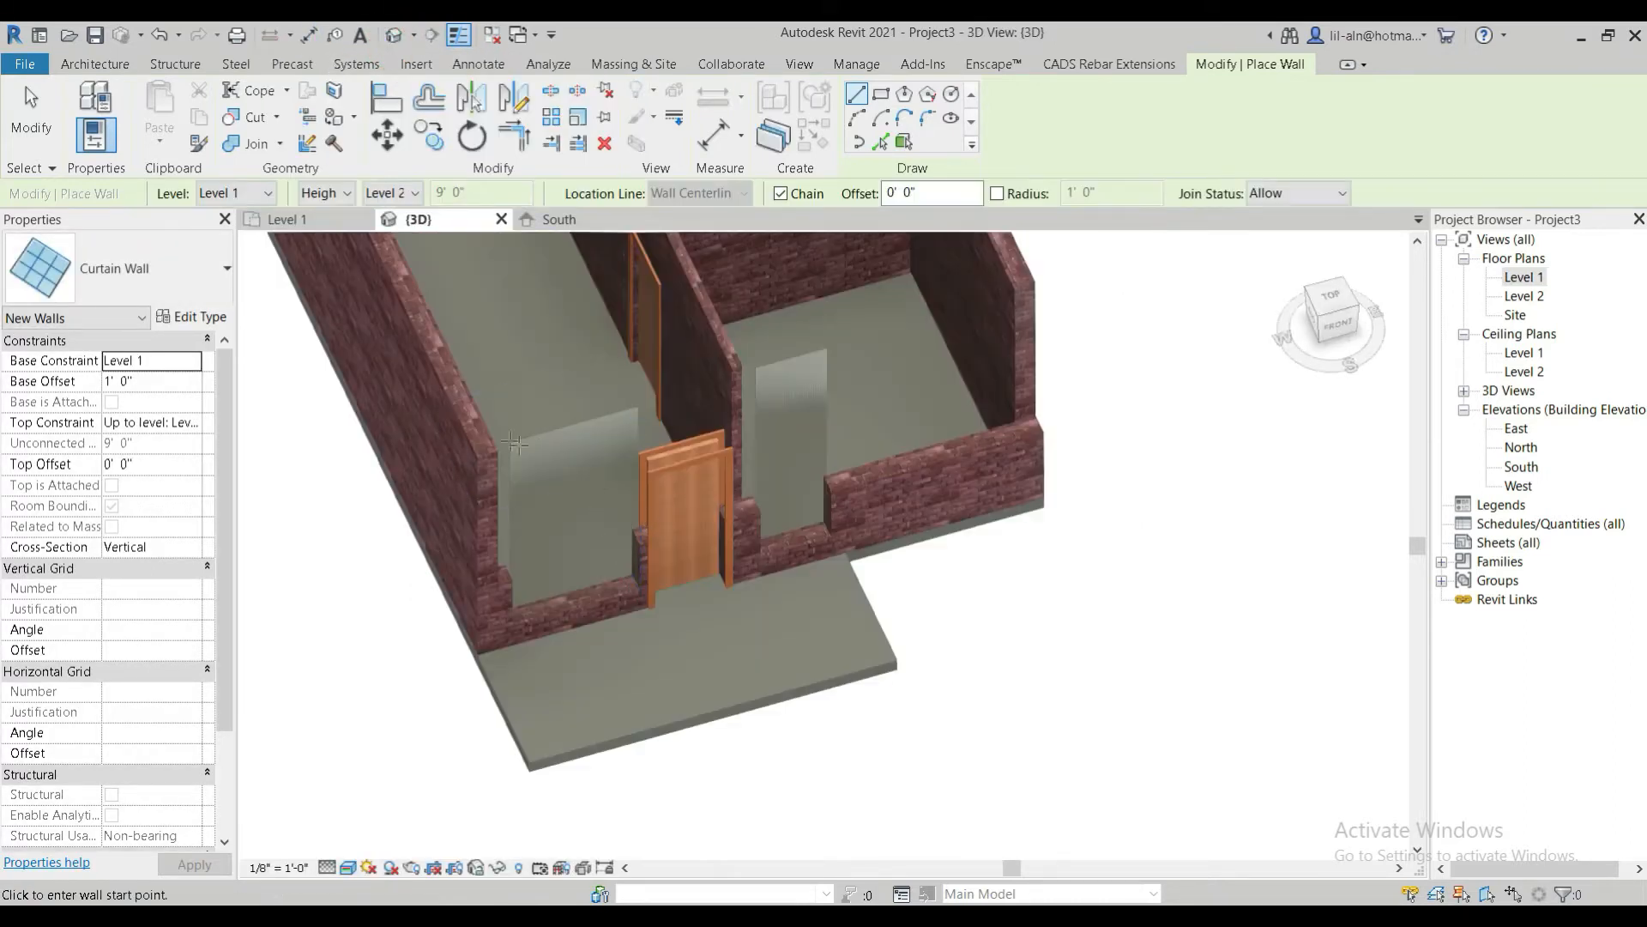
pyautogui.click(30, 117)
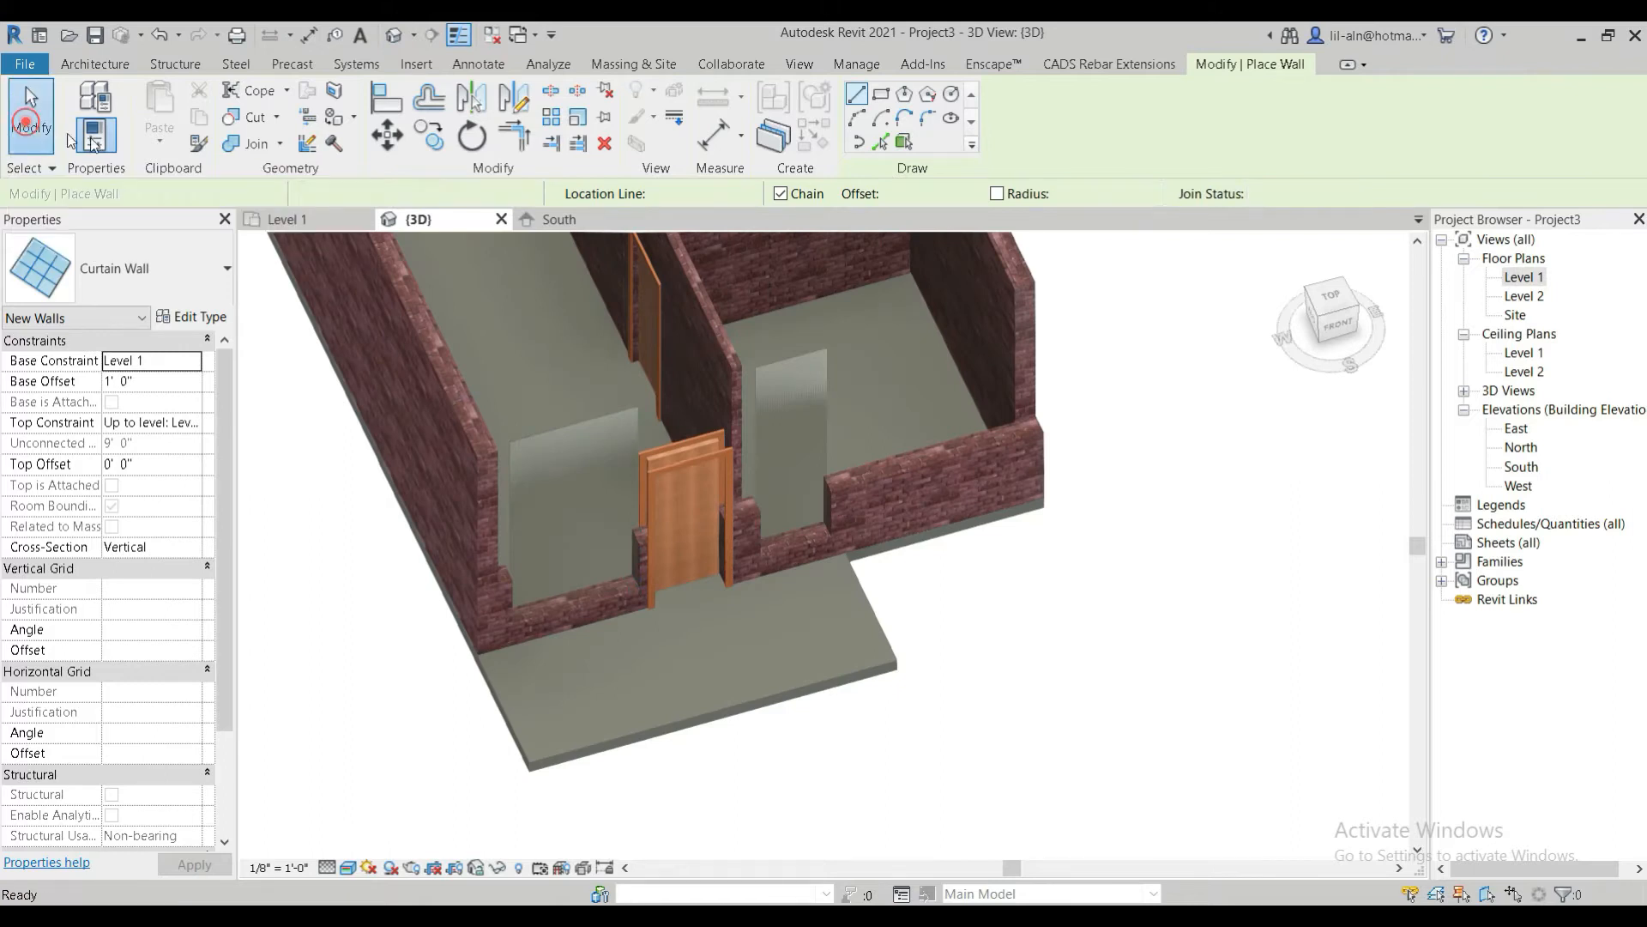
# Set the top offset of both front curtain walls to -1' 0", keeping their top constraint at Level 2
pyautogui.click(583, 489)
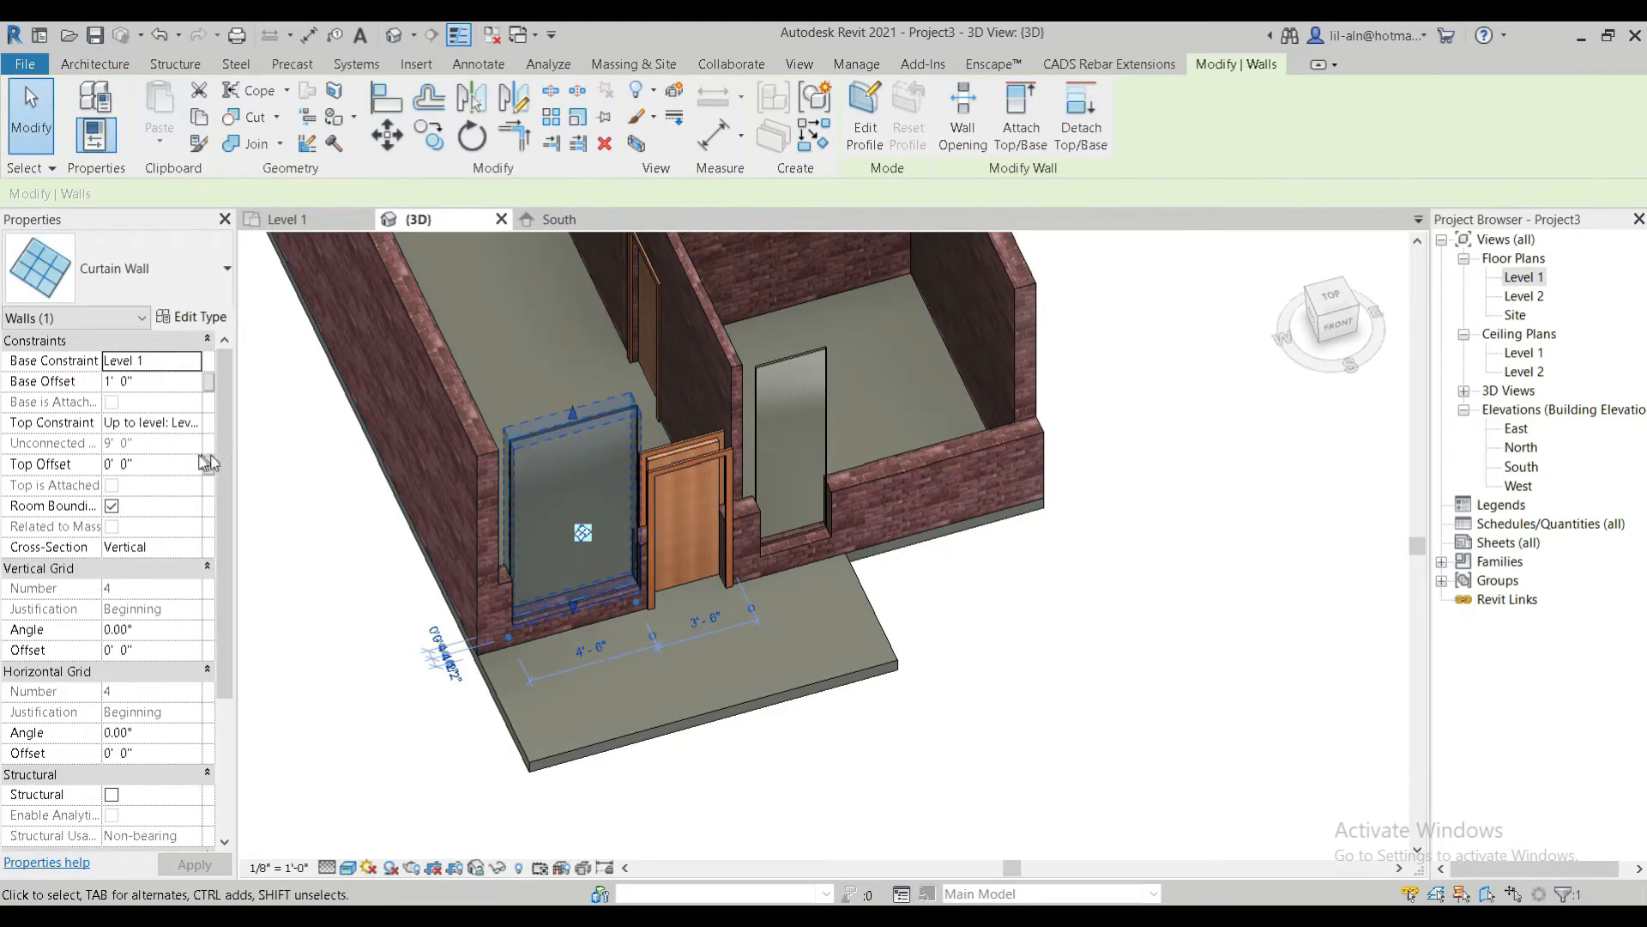
pyautogui.click(190, 423)
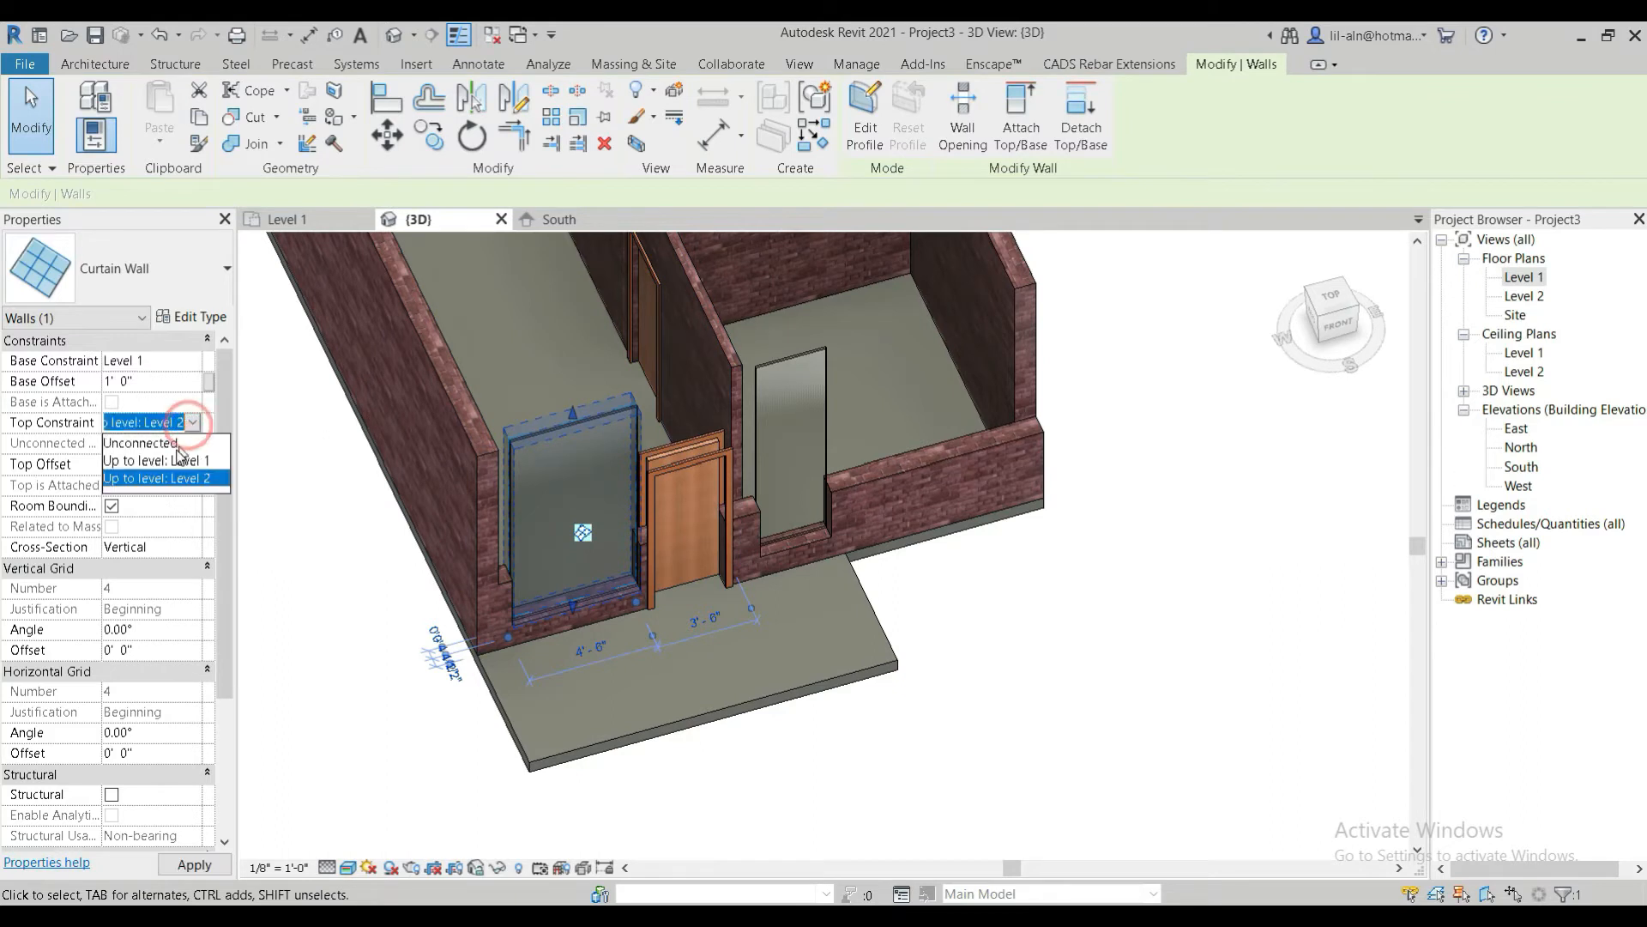
pyautogui.click(169, 480)
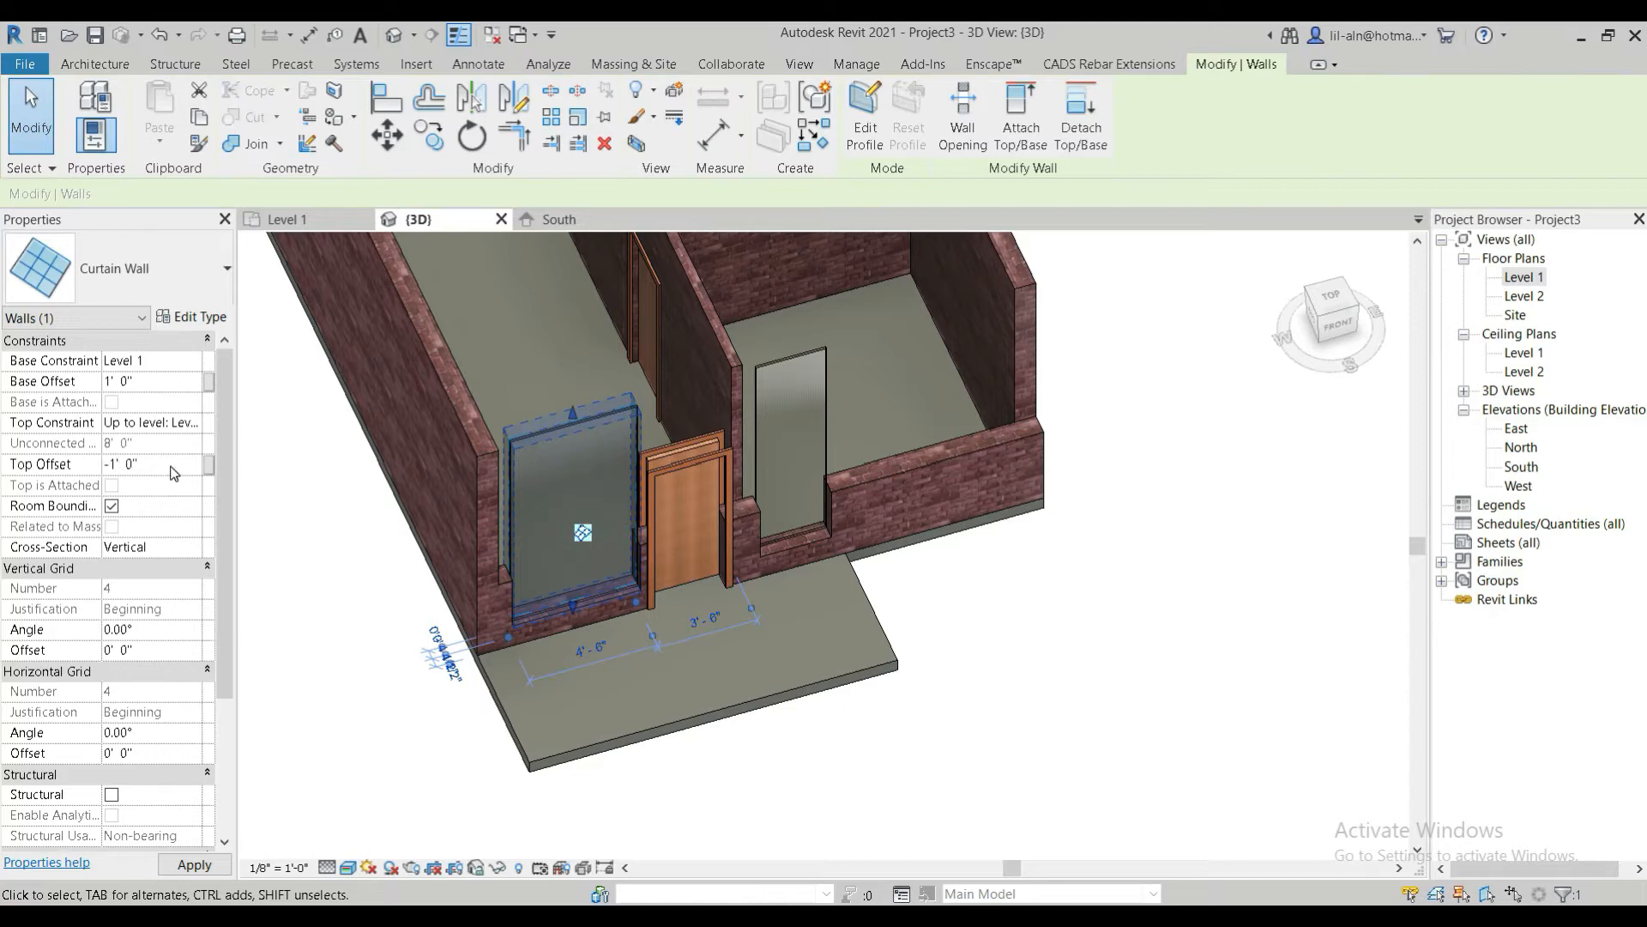
pyautogui.click(353, 558)
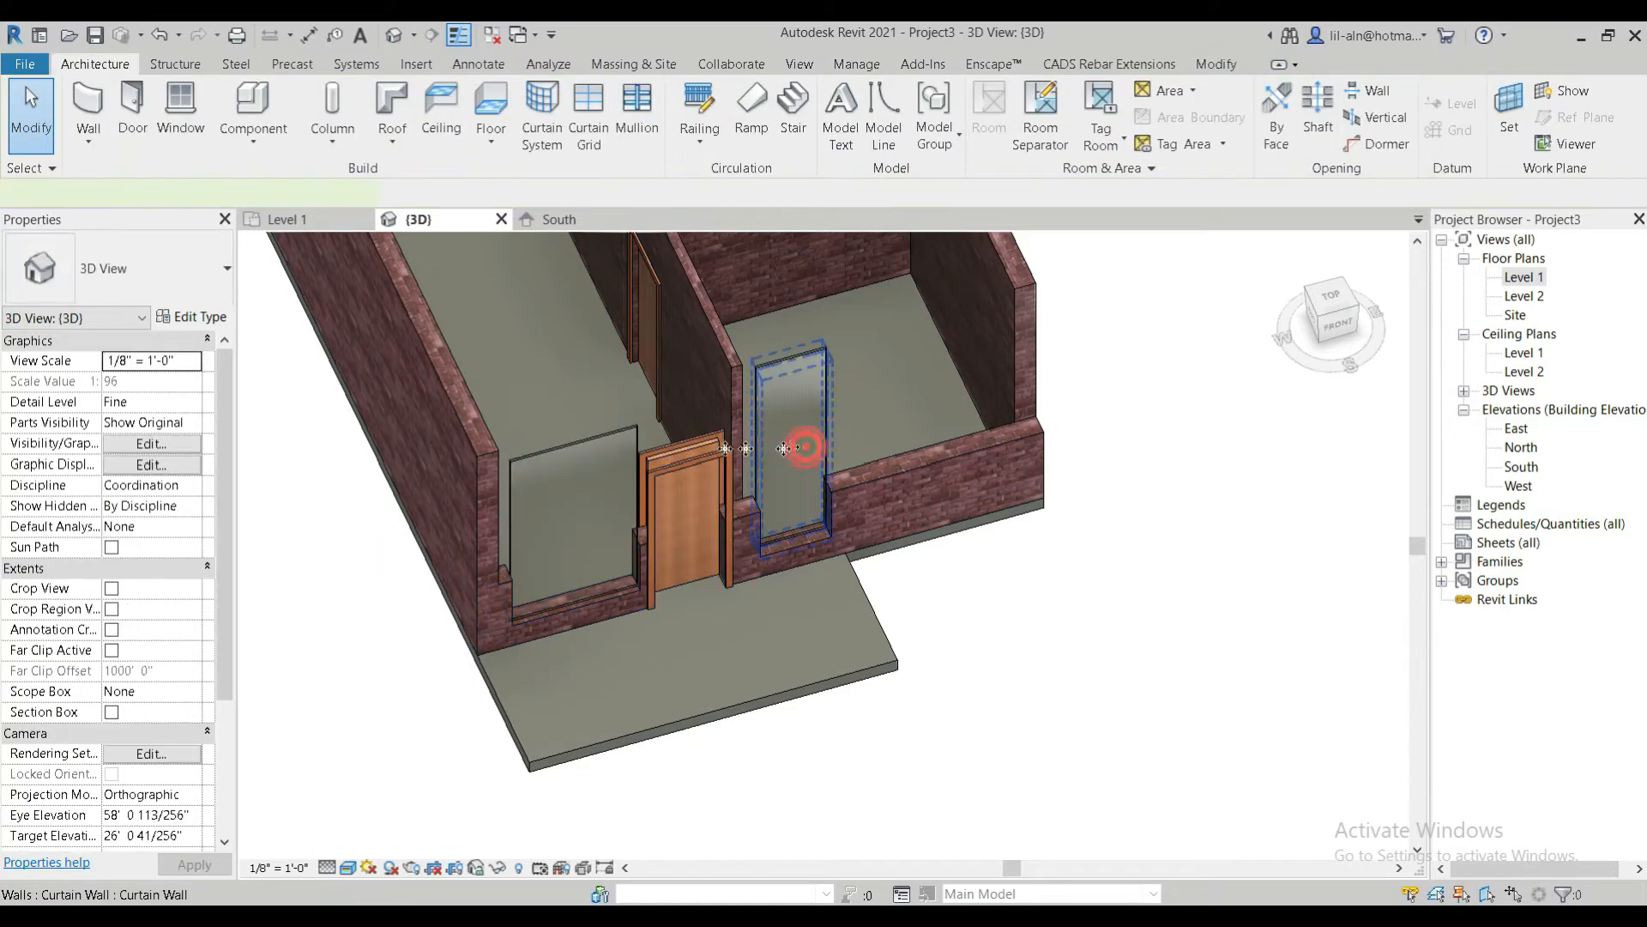
pyautogui.click(804, 447)
pyautogui.click(151, 464)
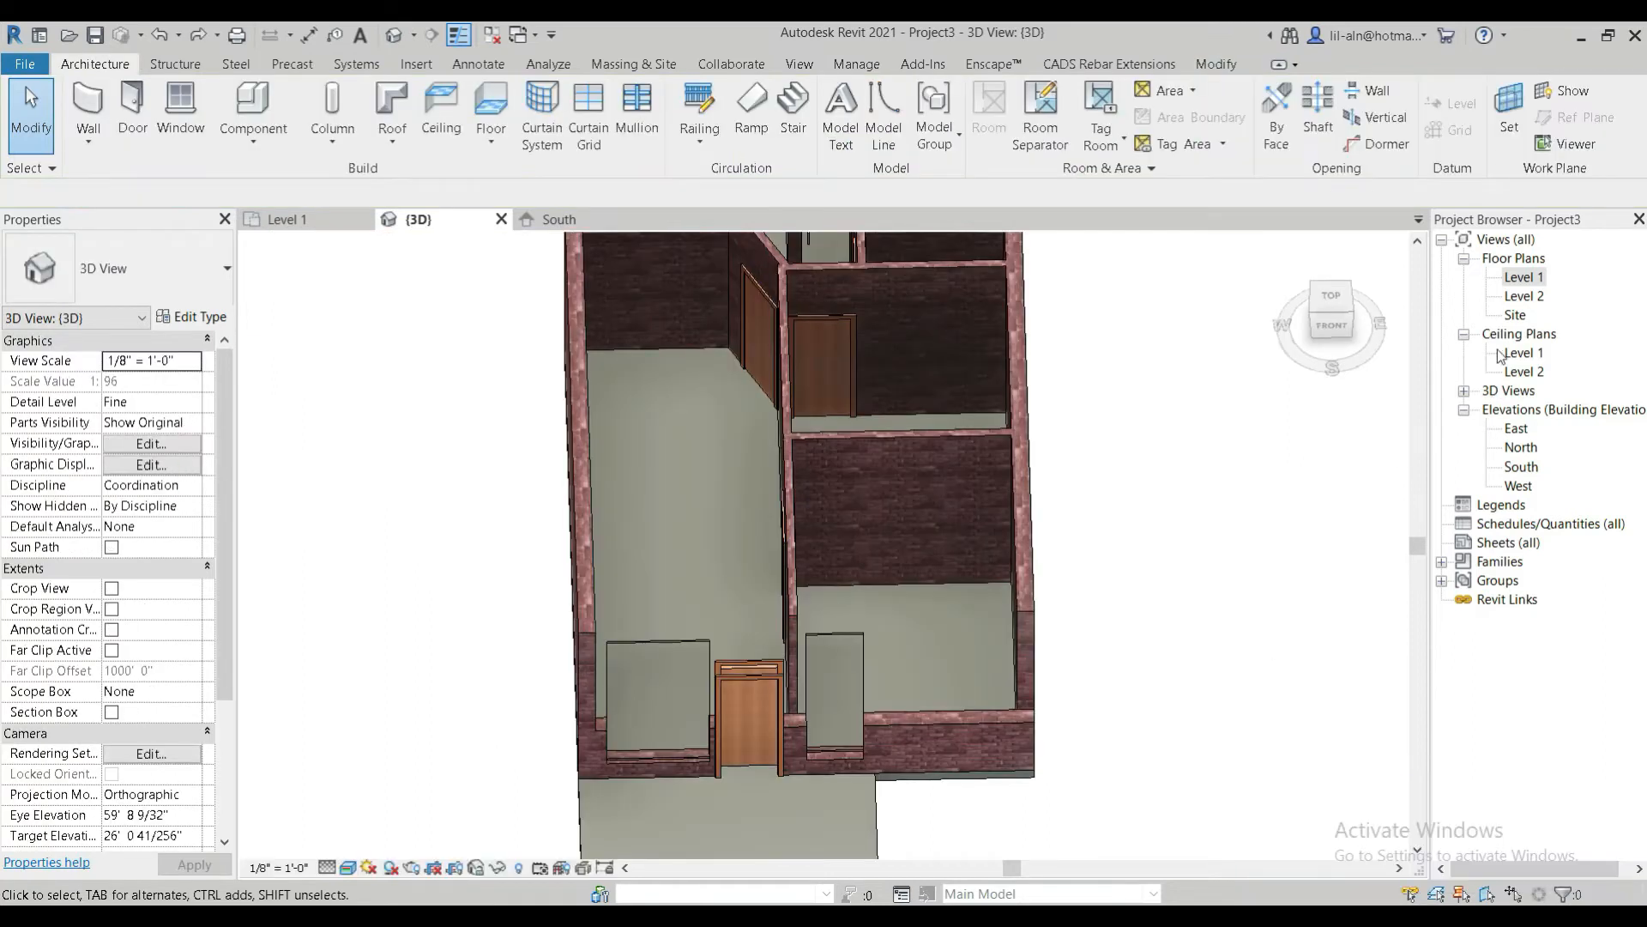
# Open the Level 1 floor plan with the whole building layout in view
pyautogui.doubleClick(1528, 283)
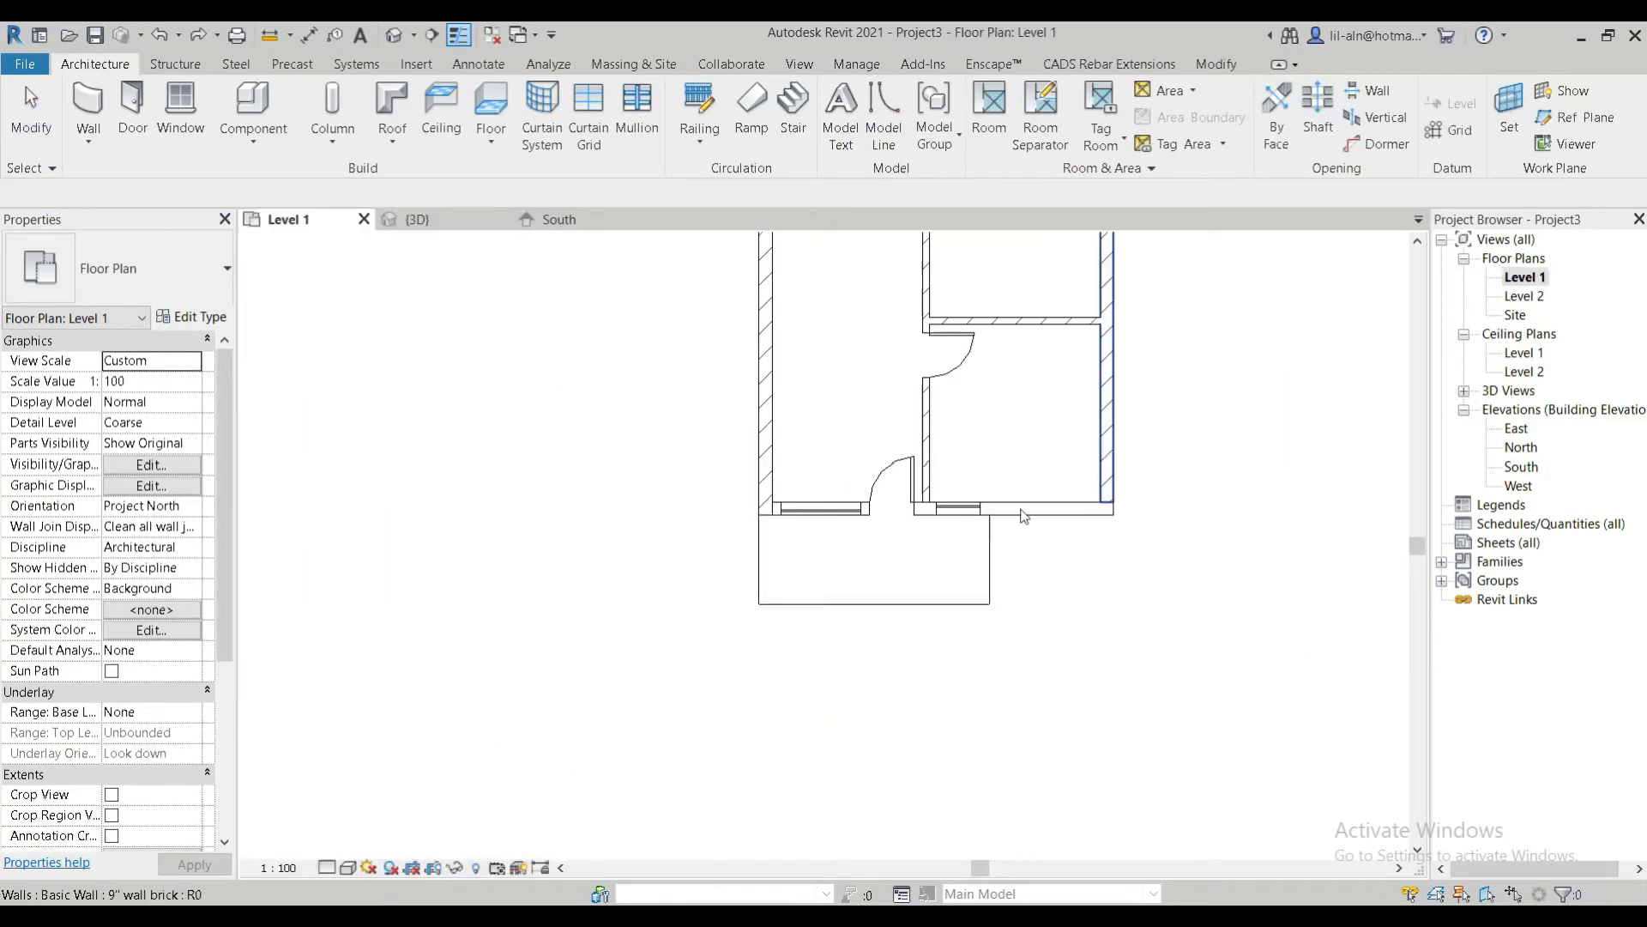
pyautogui.scroll(-4, 1023, 463)
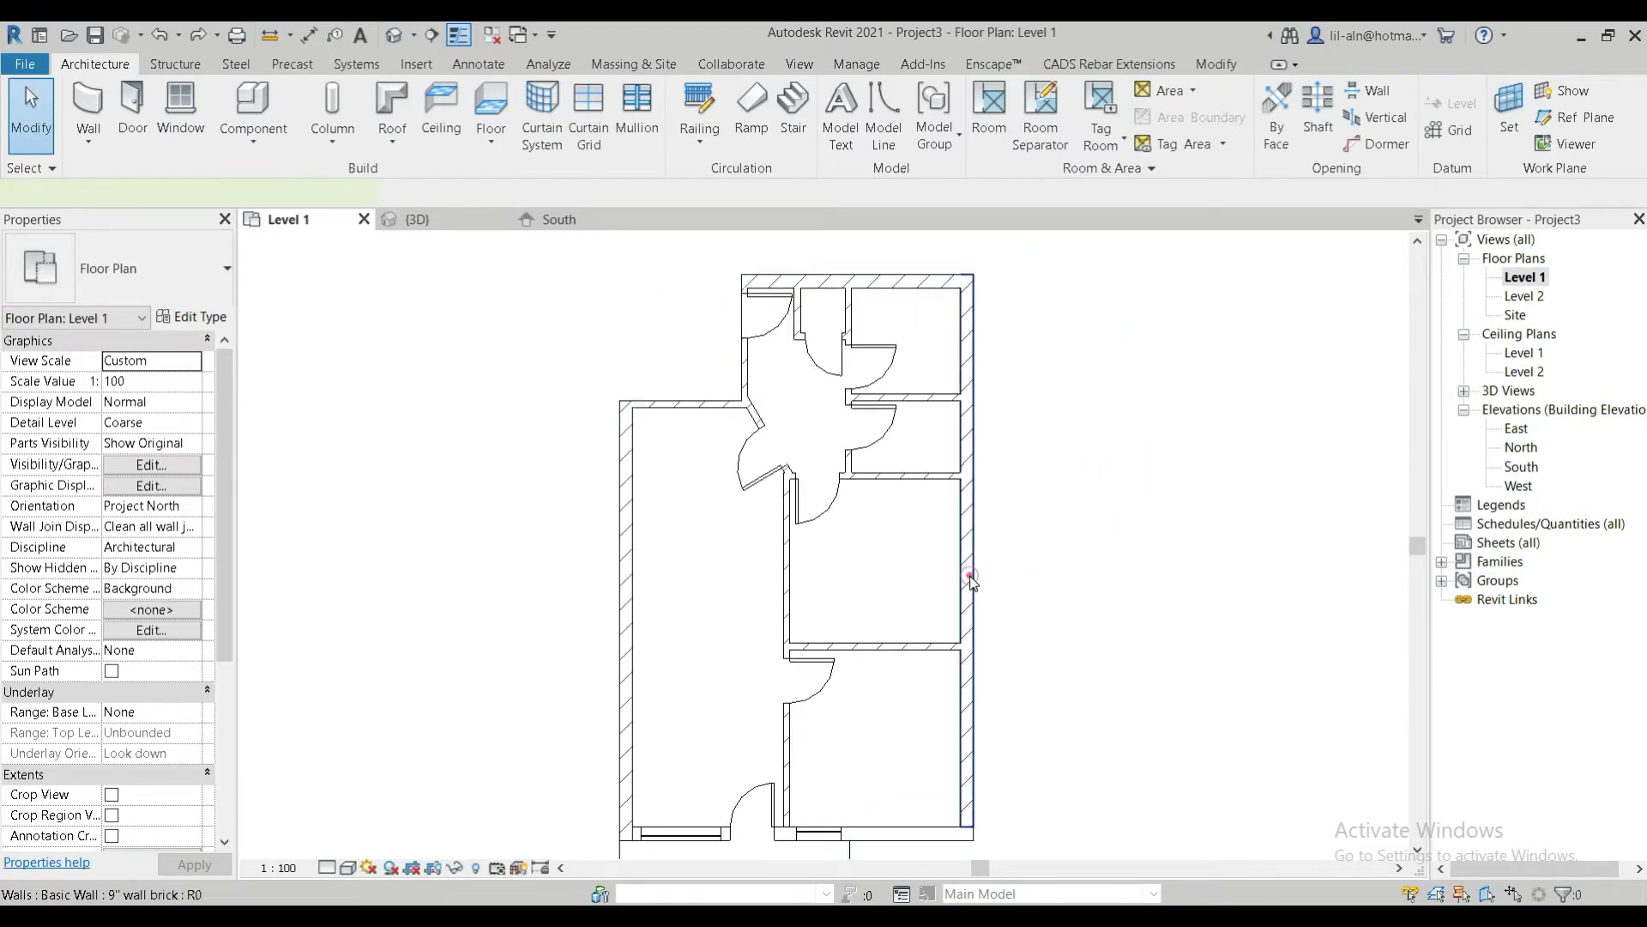
pyautogui.doubleClick(970, 575)
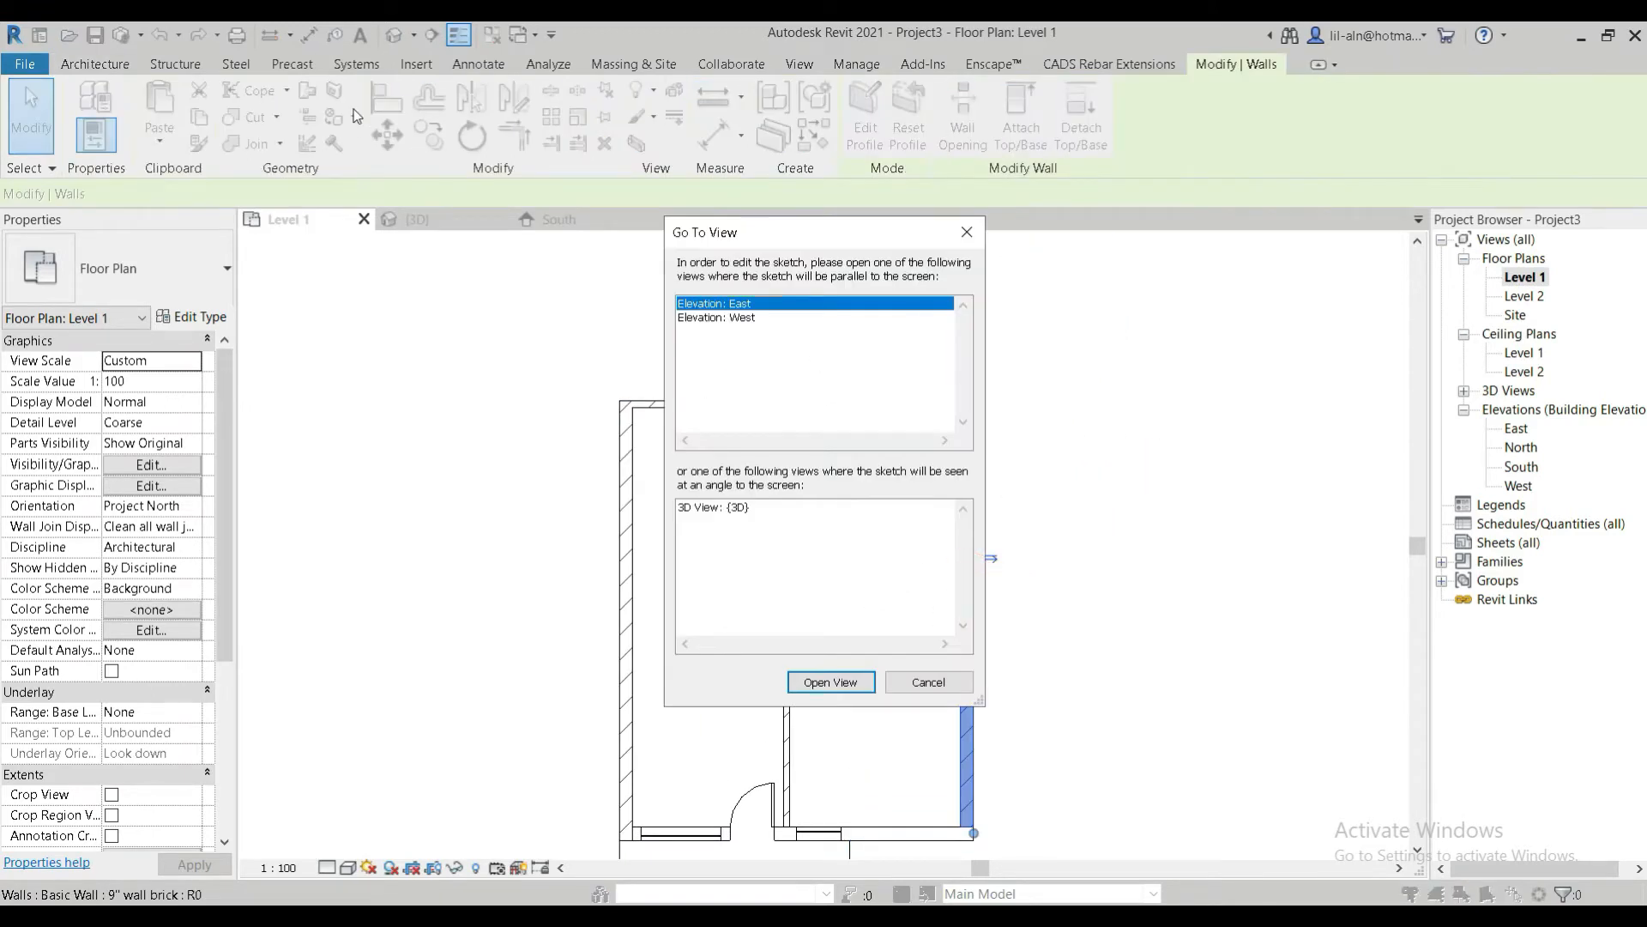
pyautogui.click(911, 683)
pyautogui.click(1095, 543)
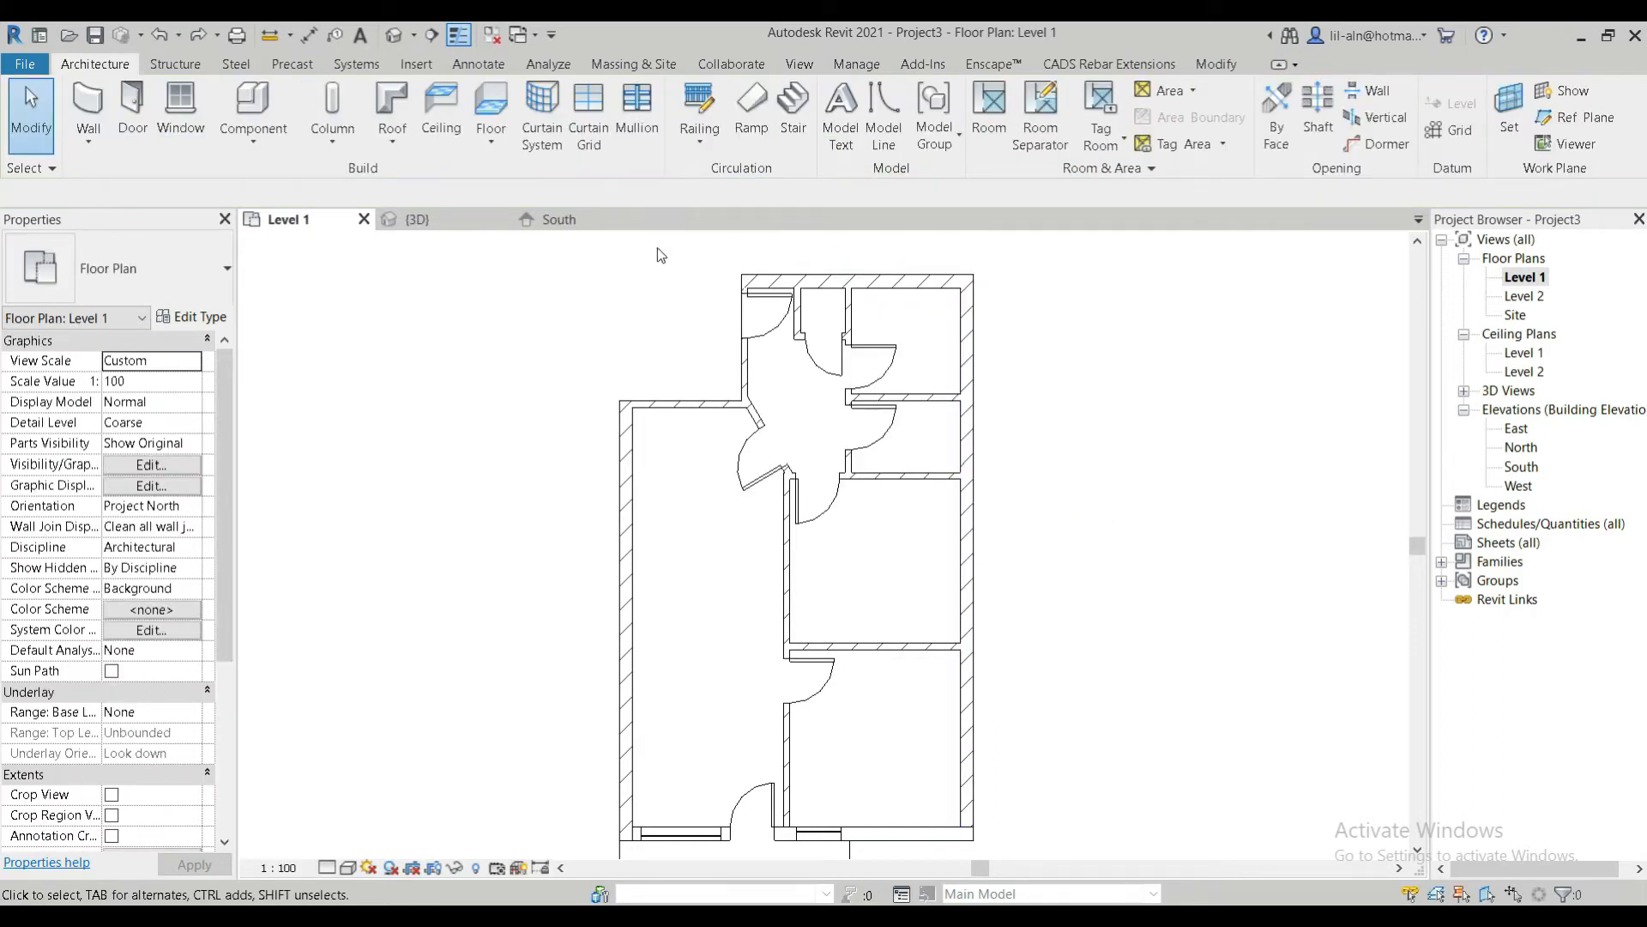
# Split the right exterior wall about 14' 6" from the rear corner and the left exterior wall at about the same depth
pyautogui.click(1216, 63)
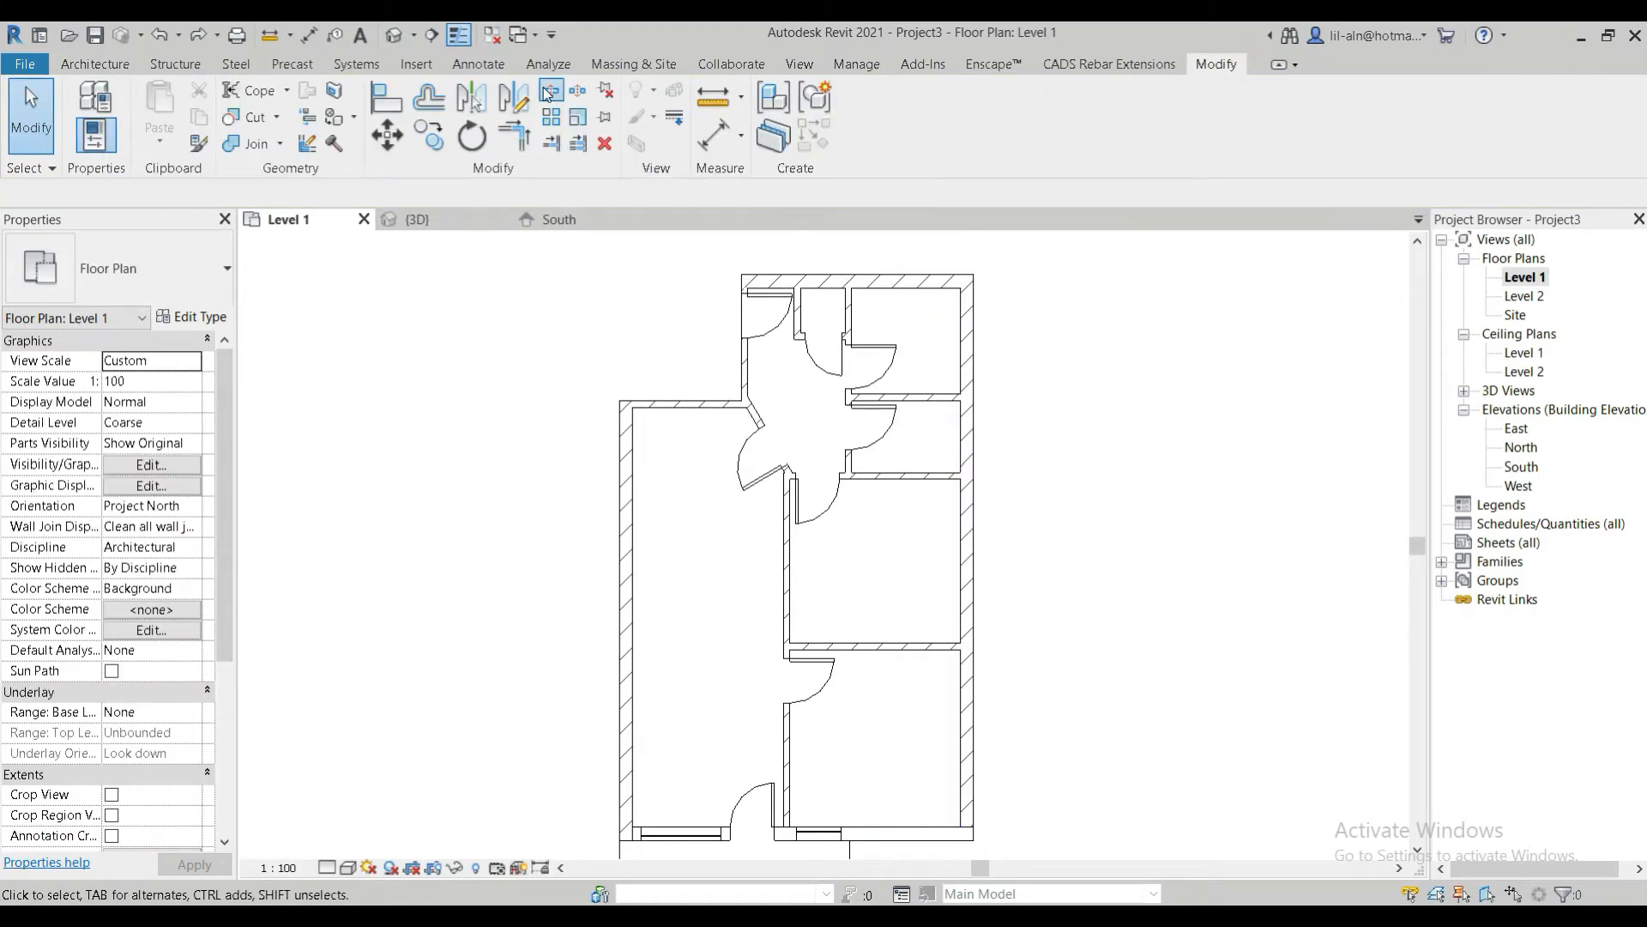
pyautogui.click(471, 97)
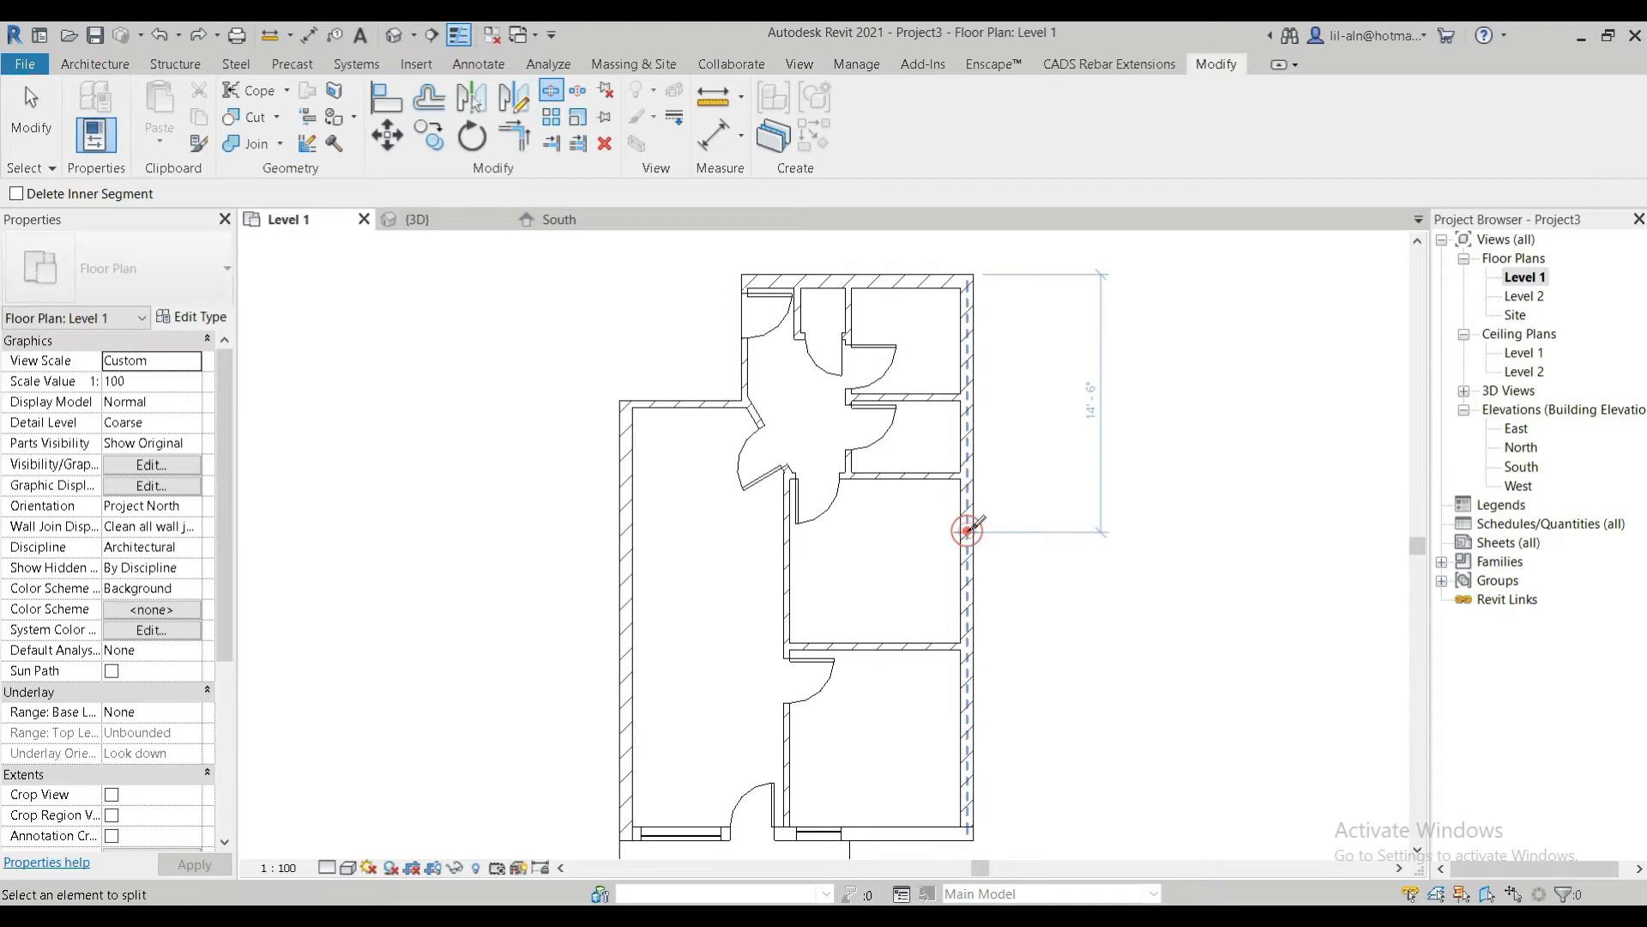
pyautogui.click(970, 531)
pyautogui.click(626, 524)
pyautogui.click(32, 116)
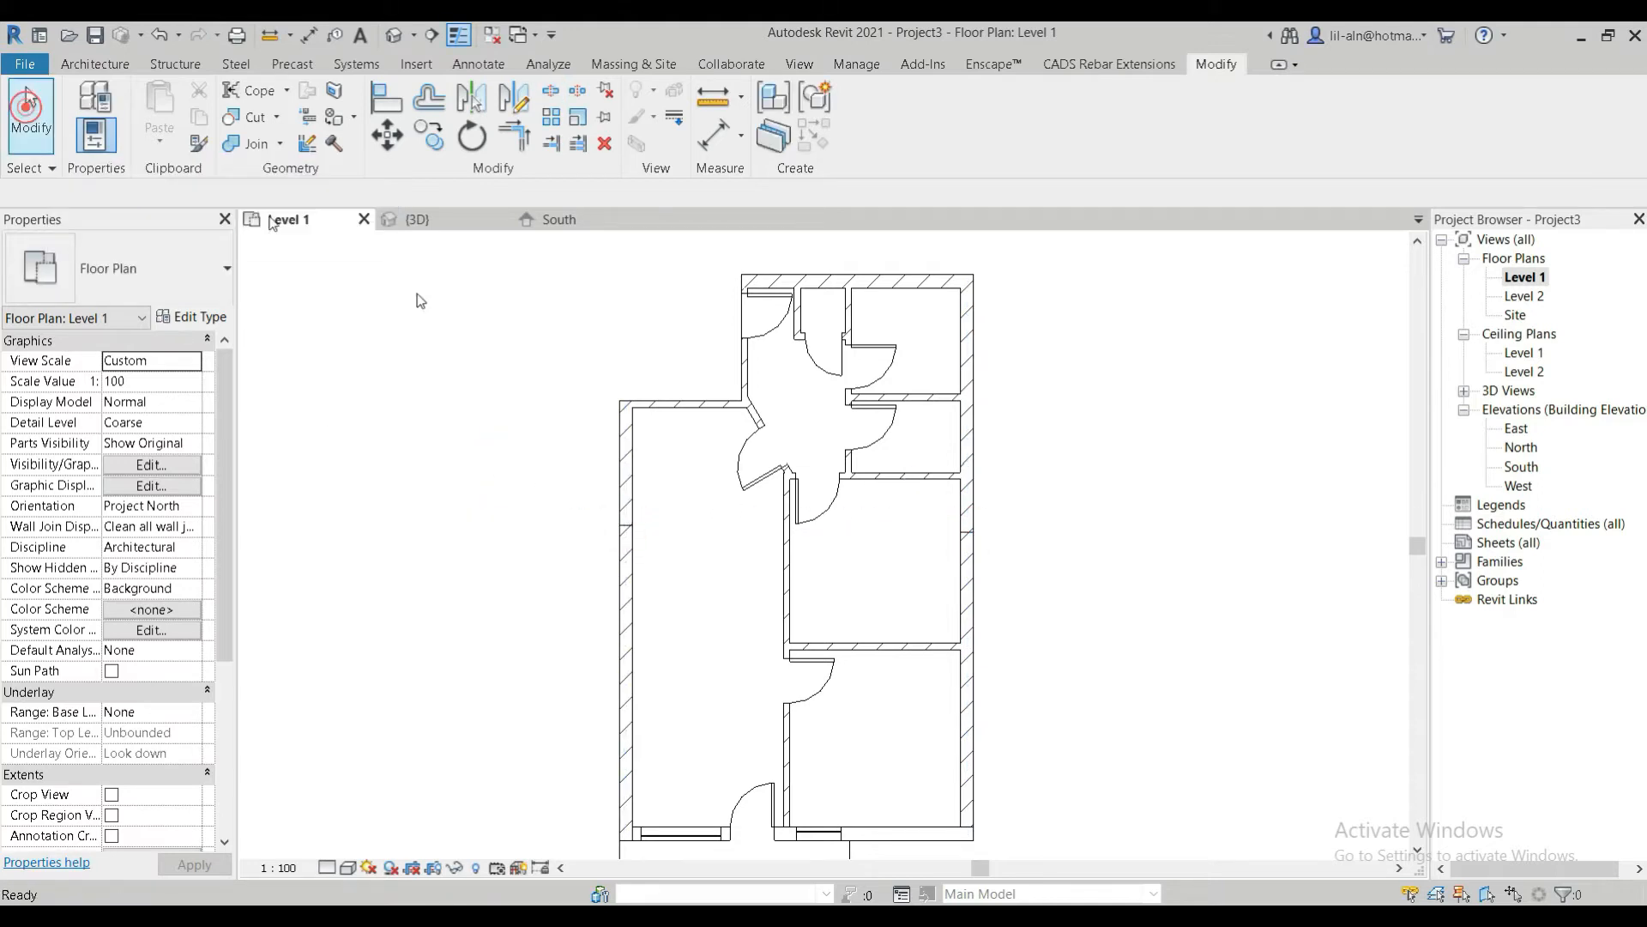
# Open the front segment of the right exterior wall for profile editing in the 3D view, facing its right side
pyautogui.click(393, 36)
pyautogui.keyDown('shift'); pyautogui.moveTo(1092, 567); pyautogui.dragTo(1047, 552, button='middle'); pyautogui.keyUp('shift')
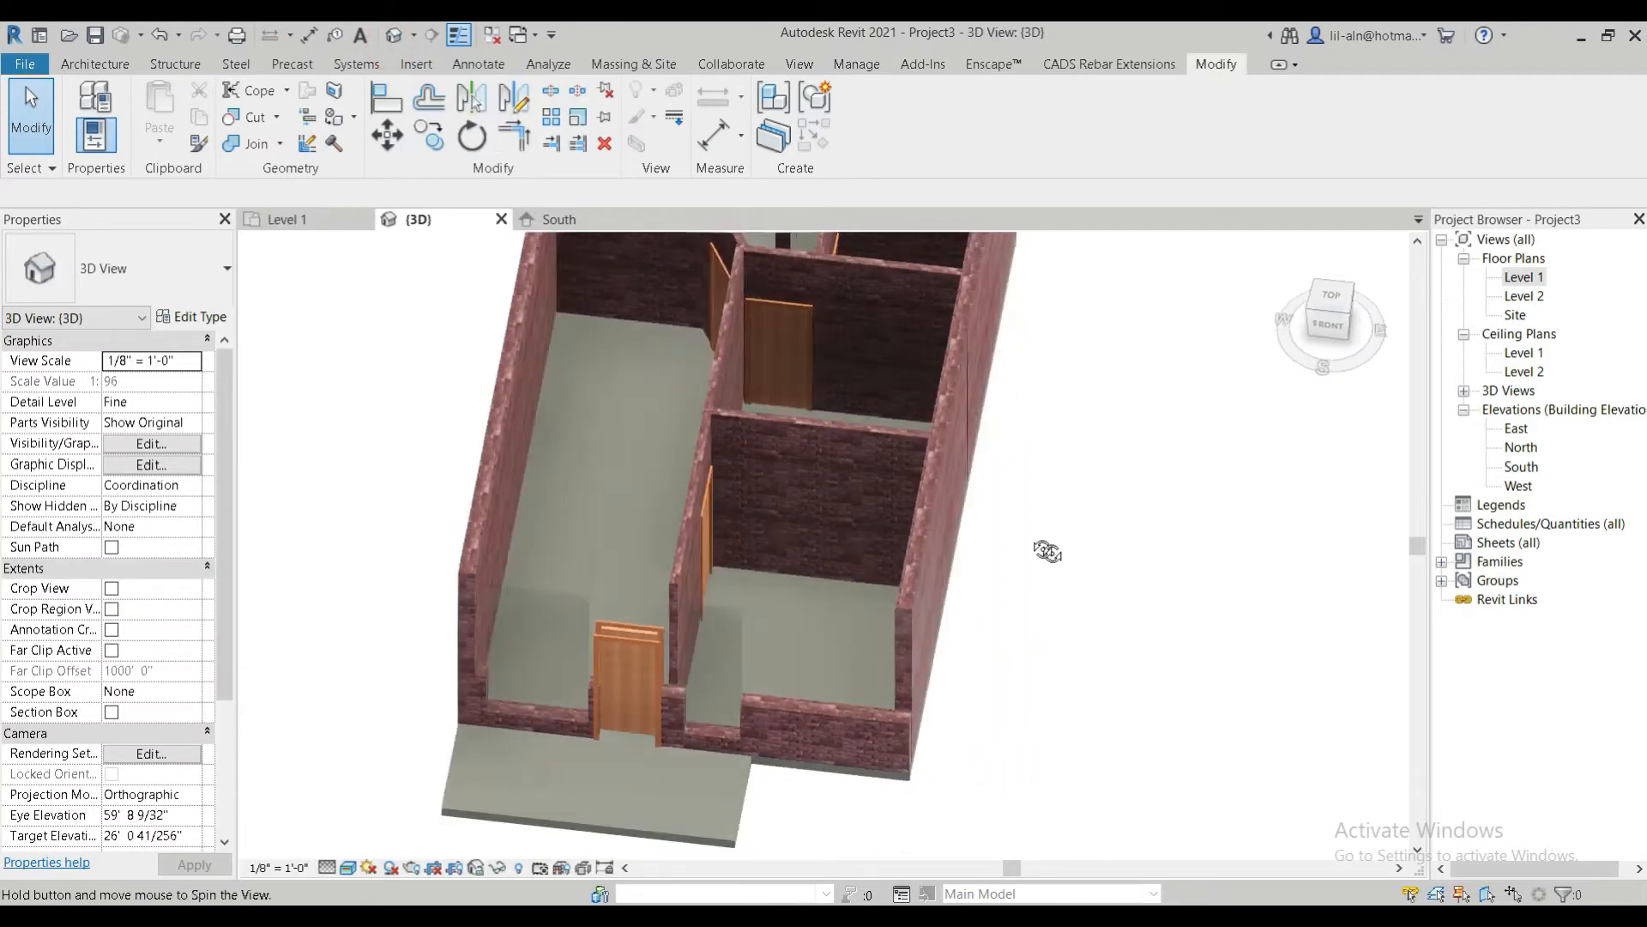
pyautogui.scroll(3, 820, 456)
pyautogui.click(693, 402)
pyautogui.moveTo(694, 403); pyautogui.dragTo(816, 584, button='middle')
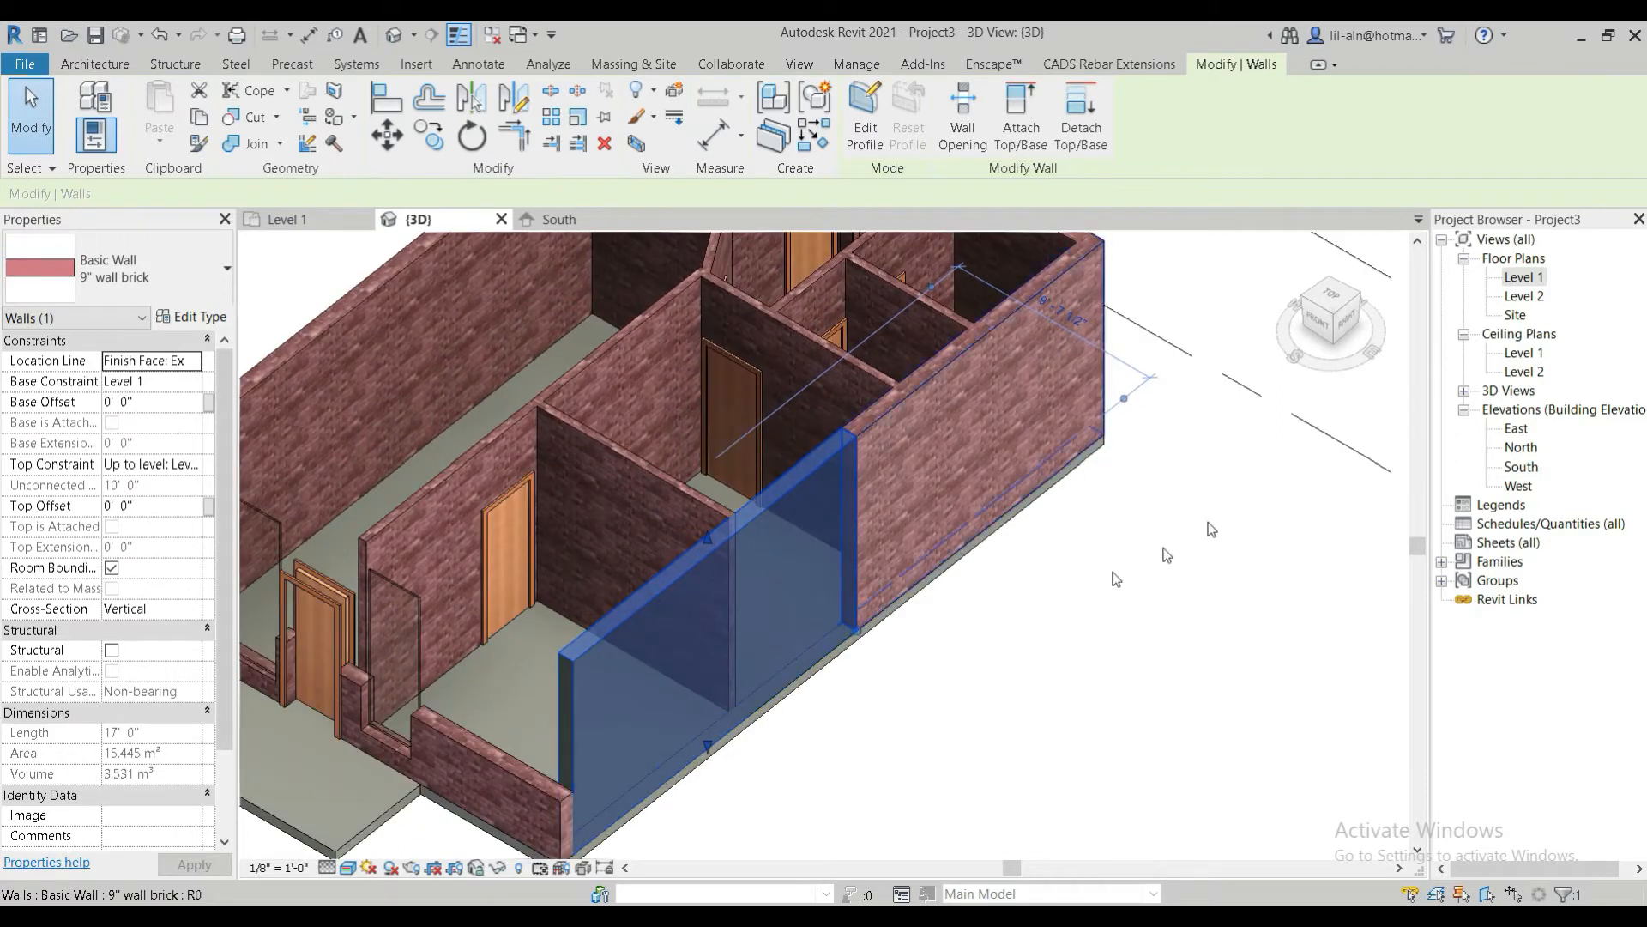
pyautogui.click(1349, 324)
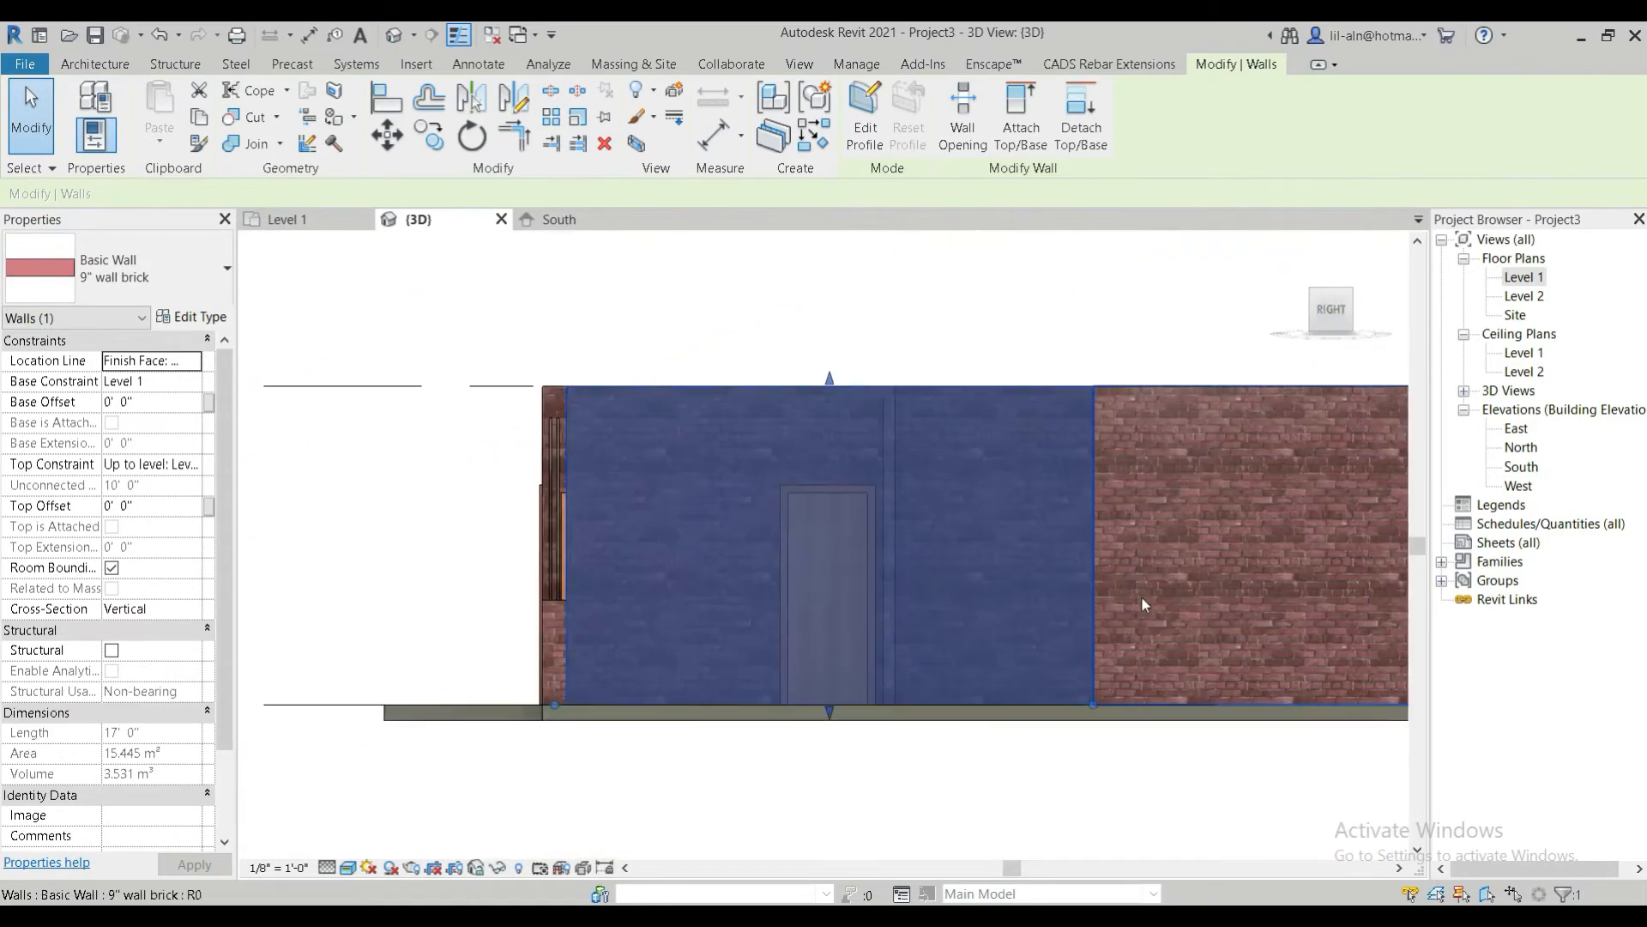
pyautogui.click(862, 153)
pyautogui.click(863, 128)
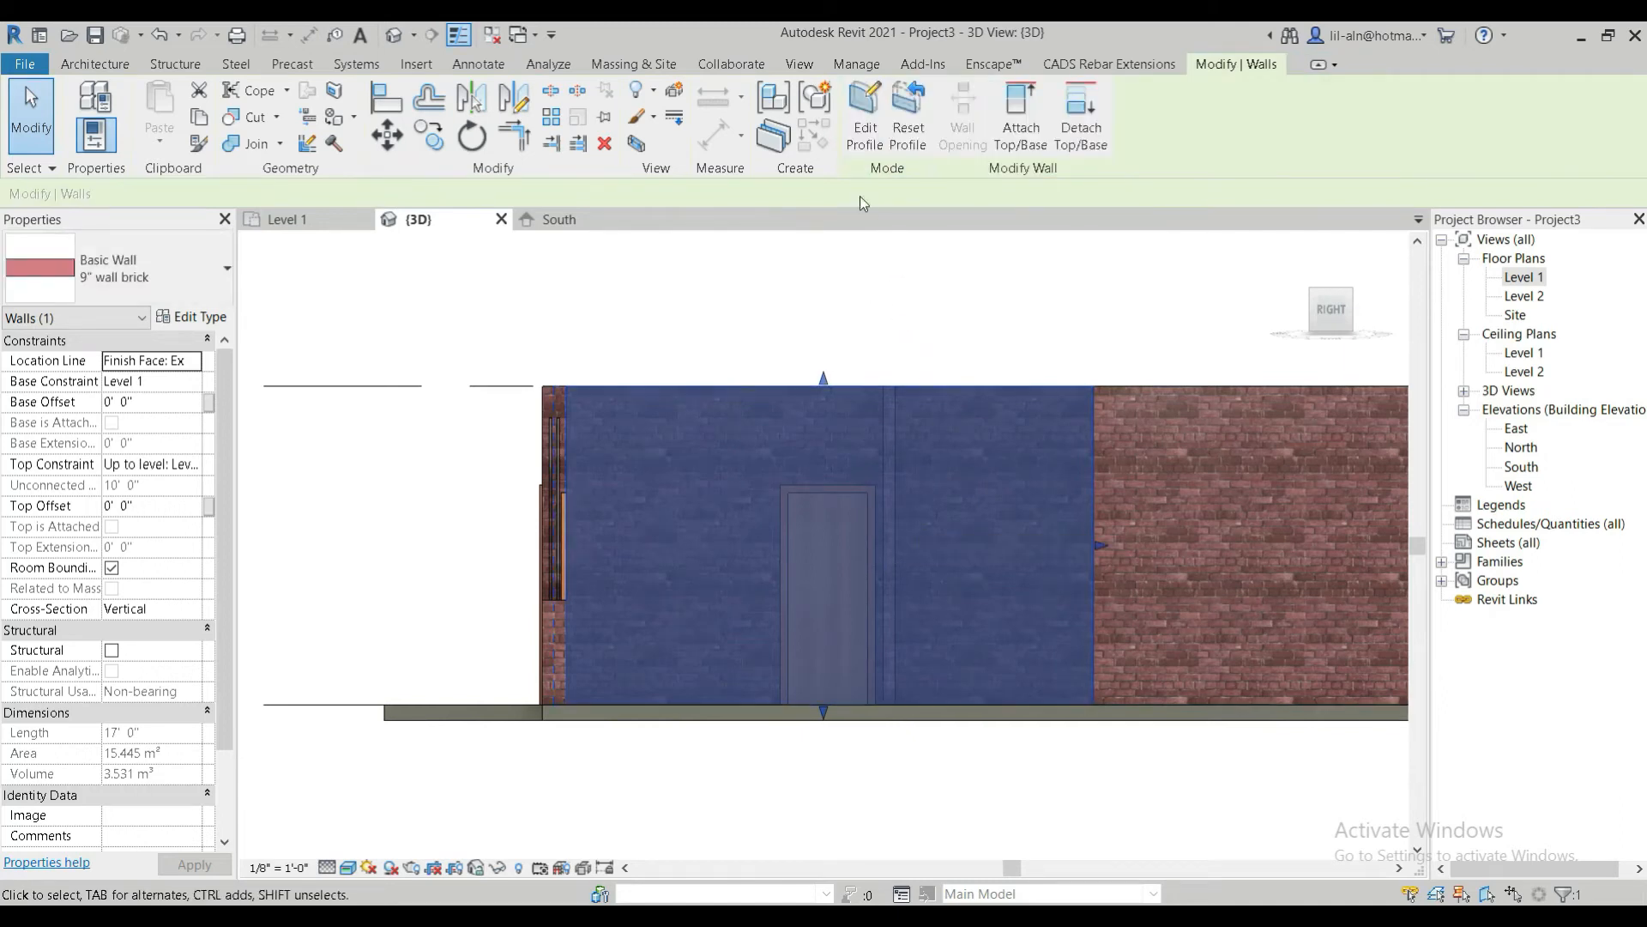
pyautogui.click(865, 120)
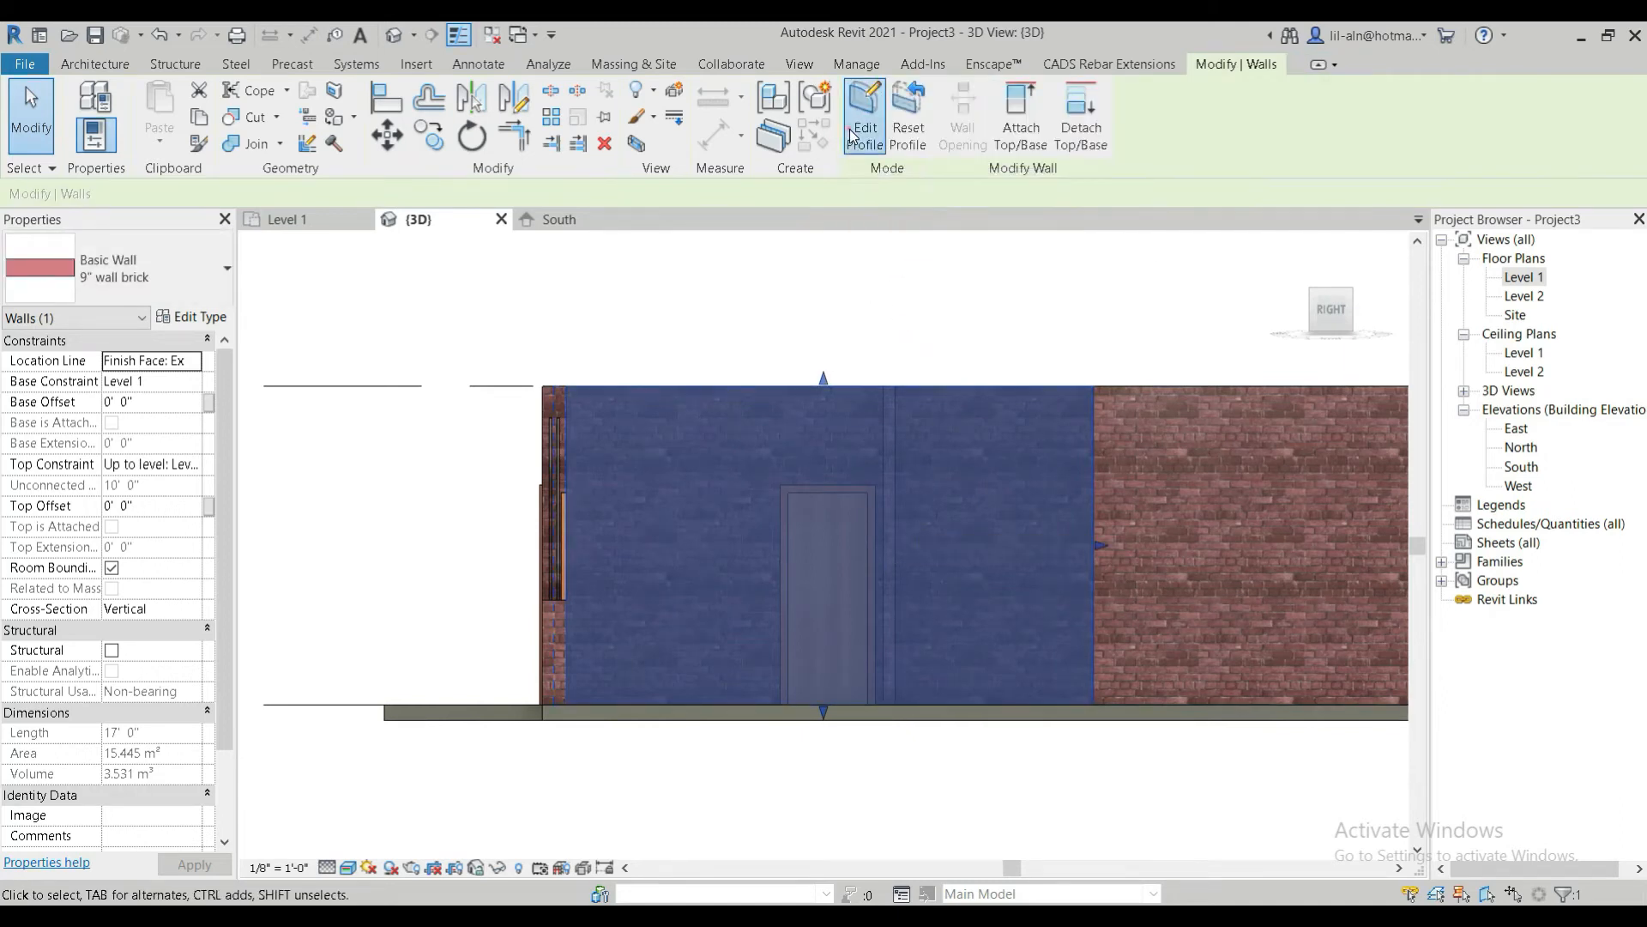
pyautogui.click(916, 388)
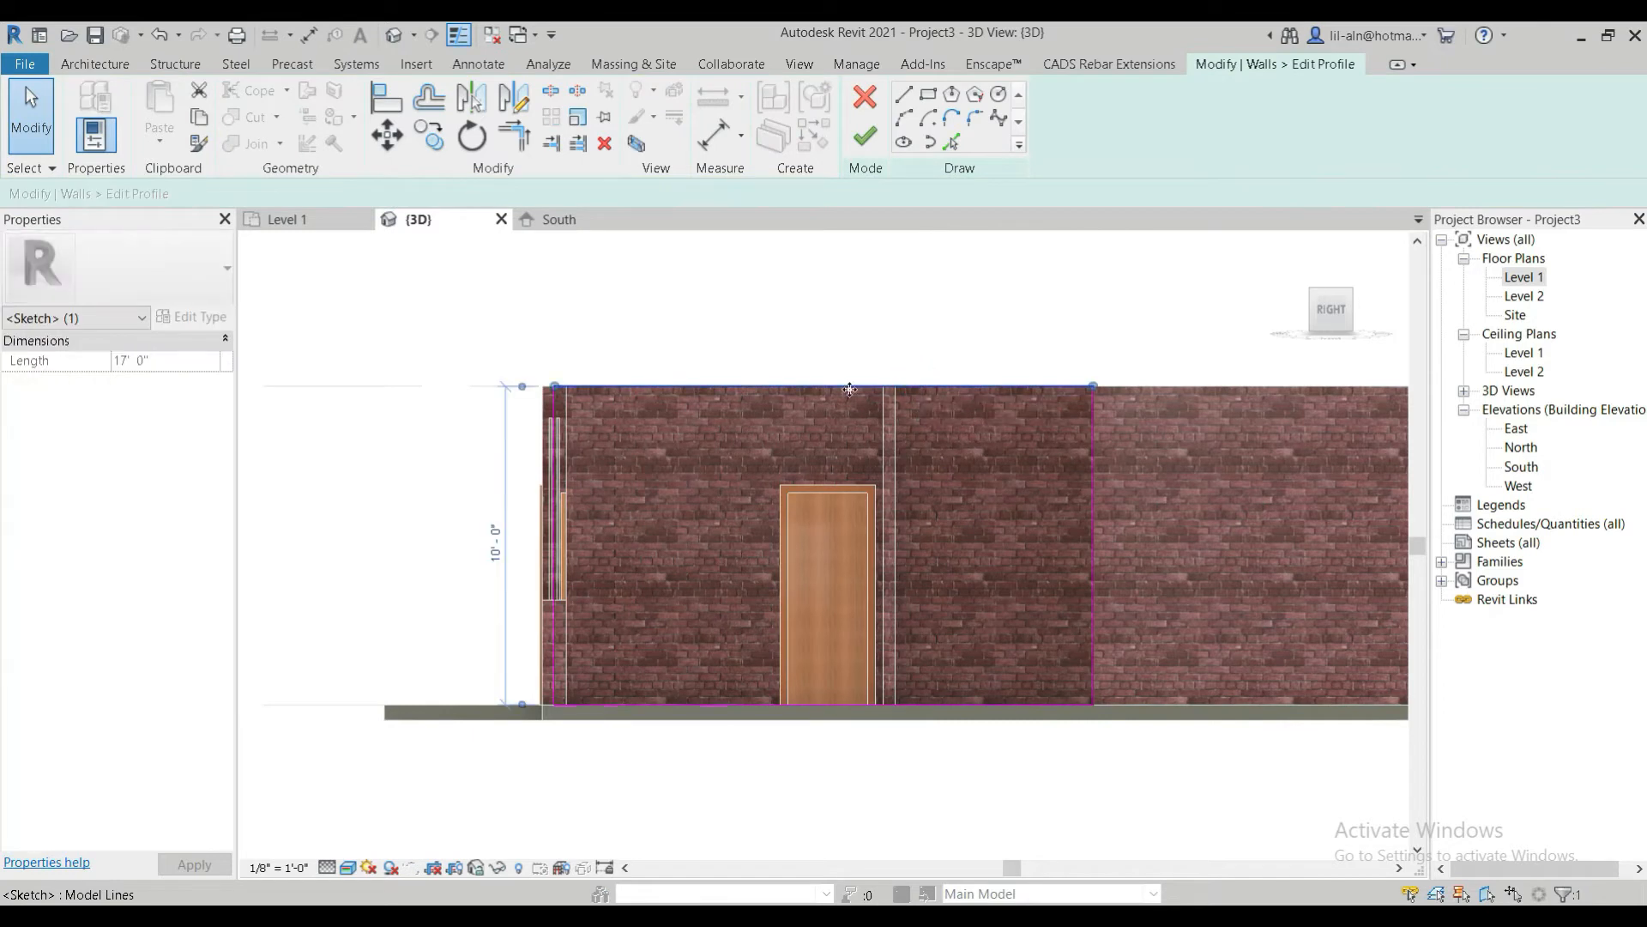
pyautogui.moveTo(555, 387)
pyautogui.mouseDown()
pyautogui.moveTo(755, 369)
pyautogui.moveTo(838, 574)
pyautogui.moveTo(896, 541)
pyautogui.moveTo(964, 544)
pyautogui.moveTo(1013, 507)
pyautogui.mouseUp()
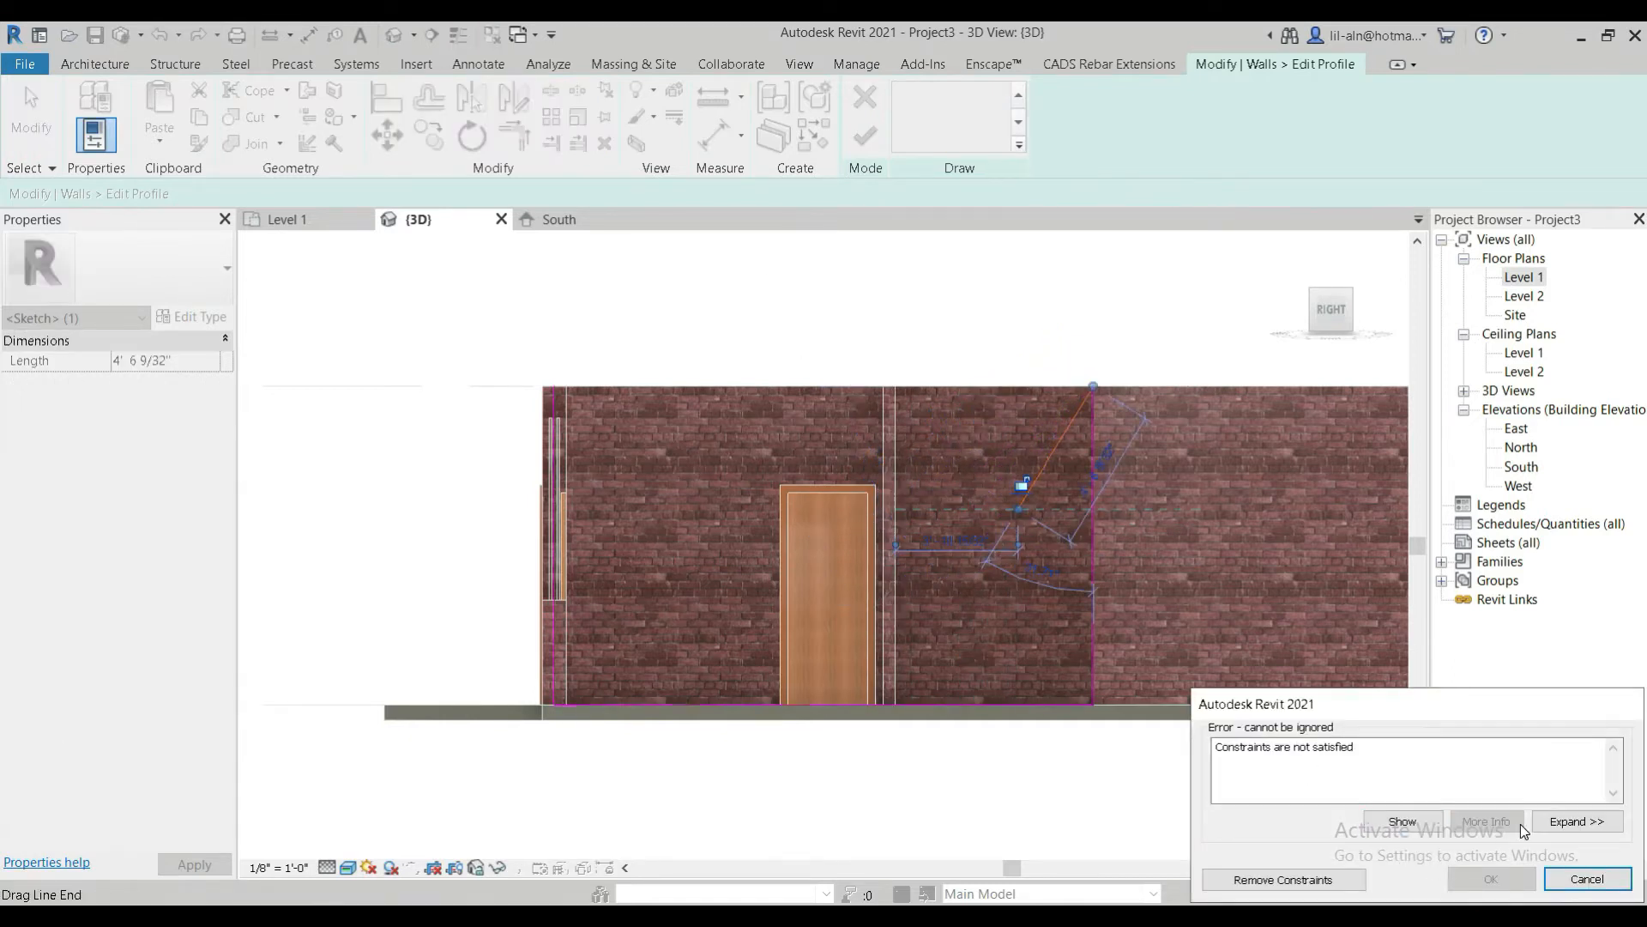
pyautogui.click(1579, 881)
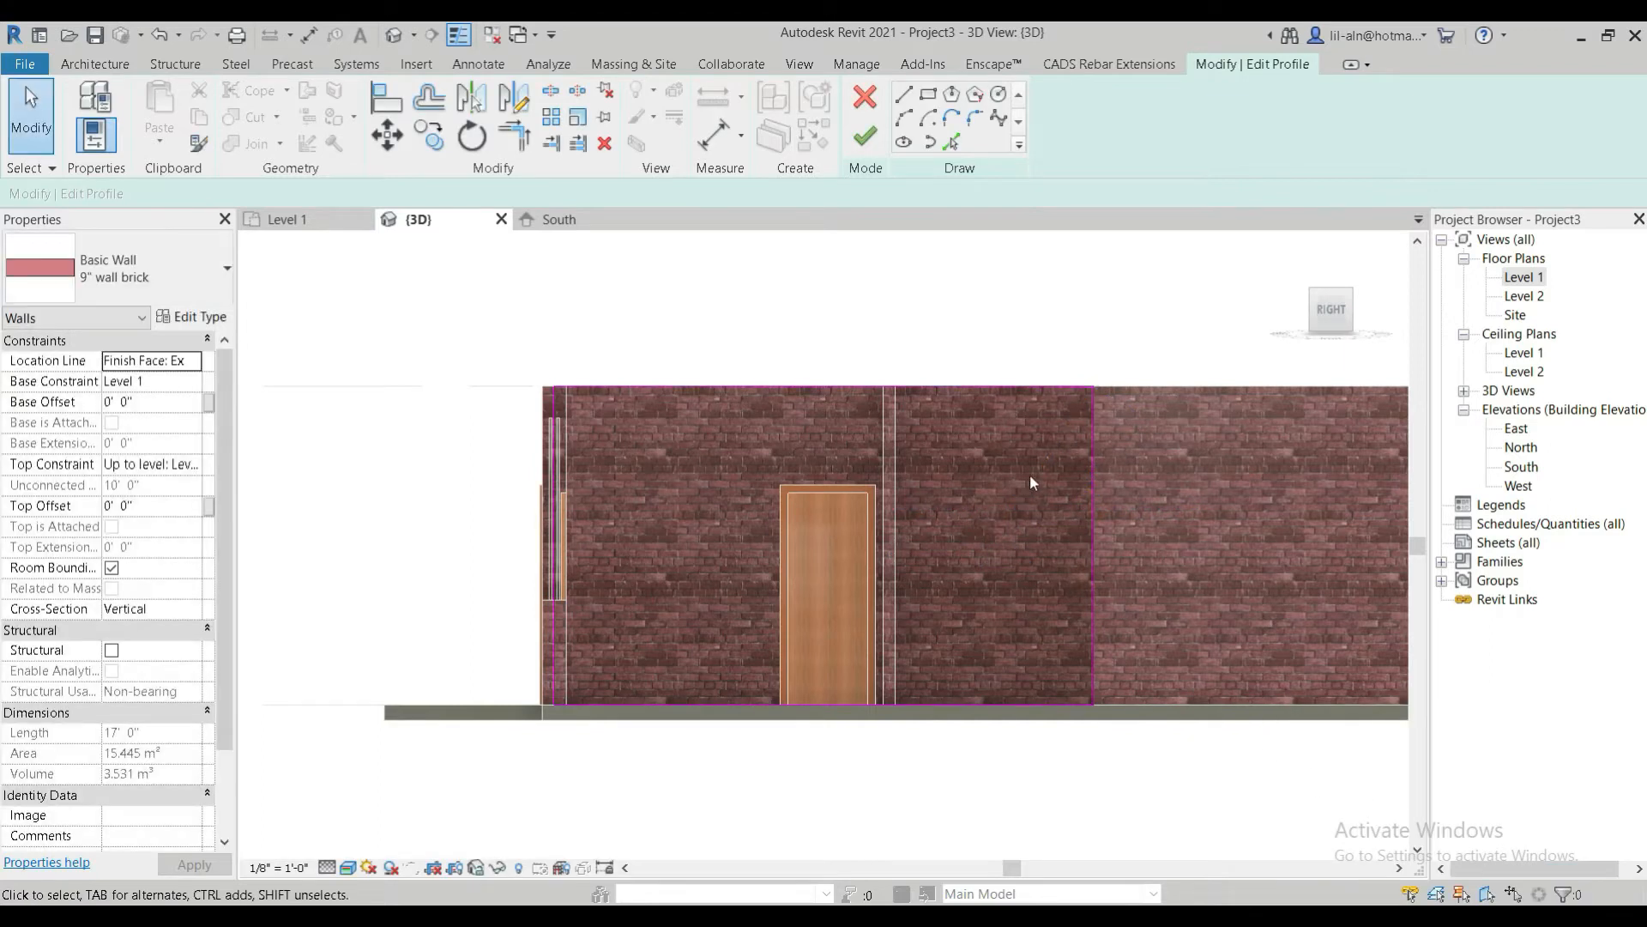
# Sketch a line sloping down toward the front from the profile's upper rear corner, continued by a short vertical line
pyautogui.click(903, 94)
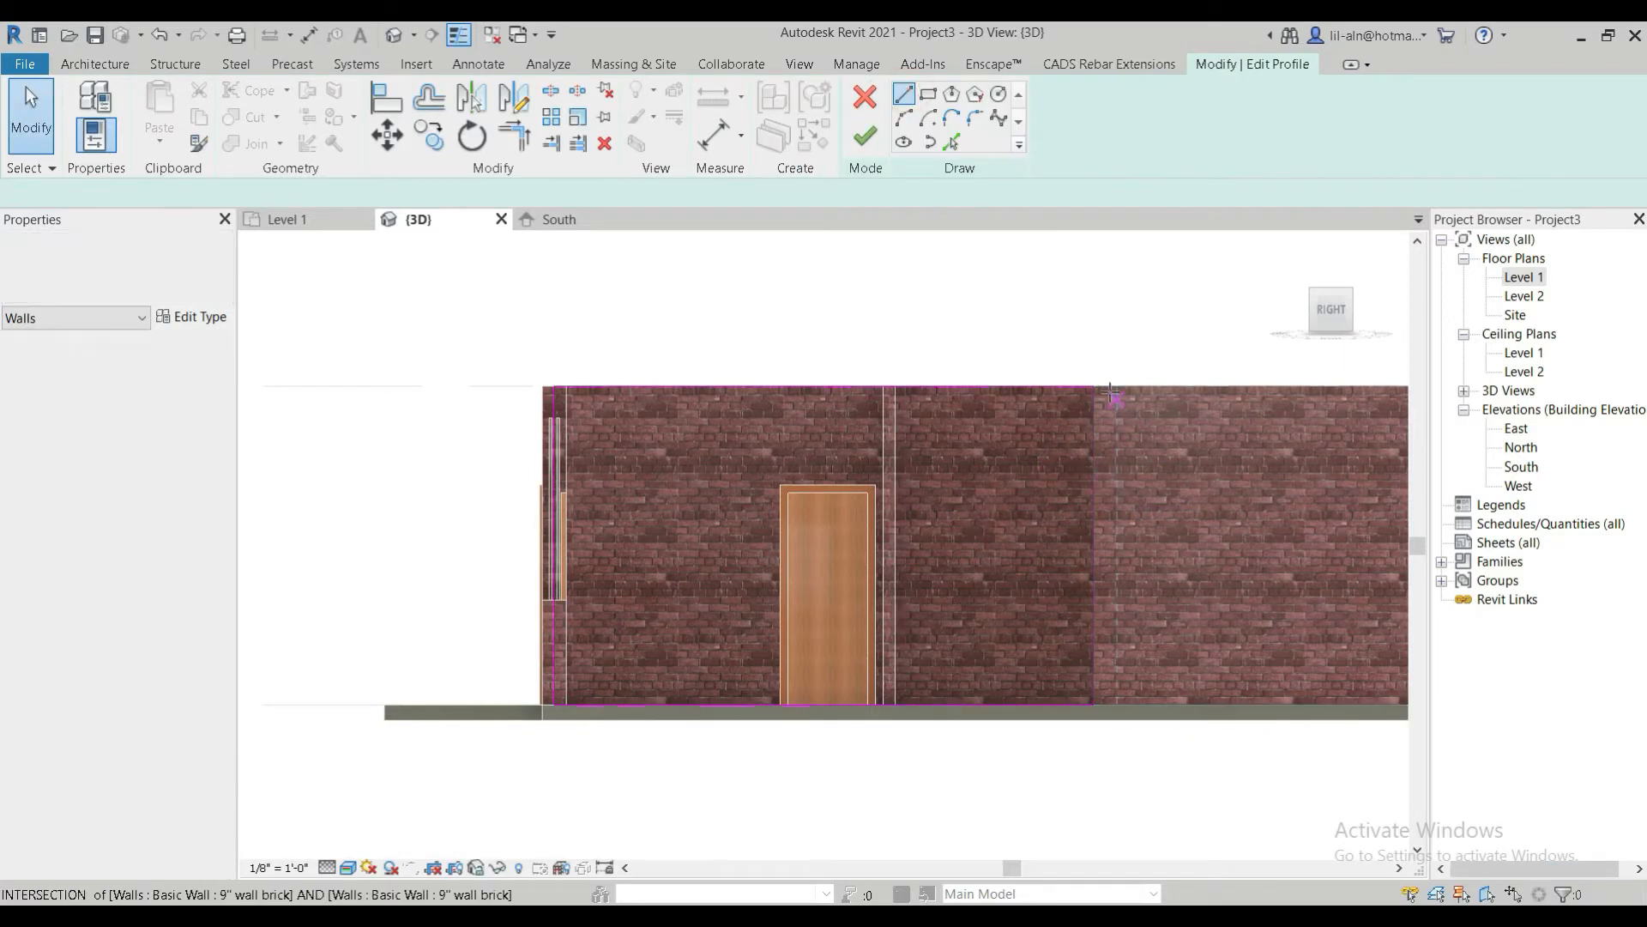
pyautogui.click(1093, 385)
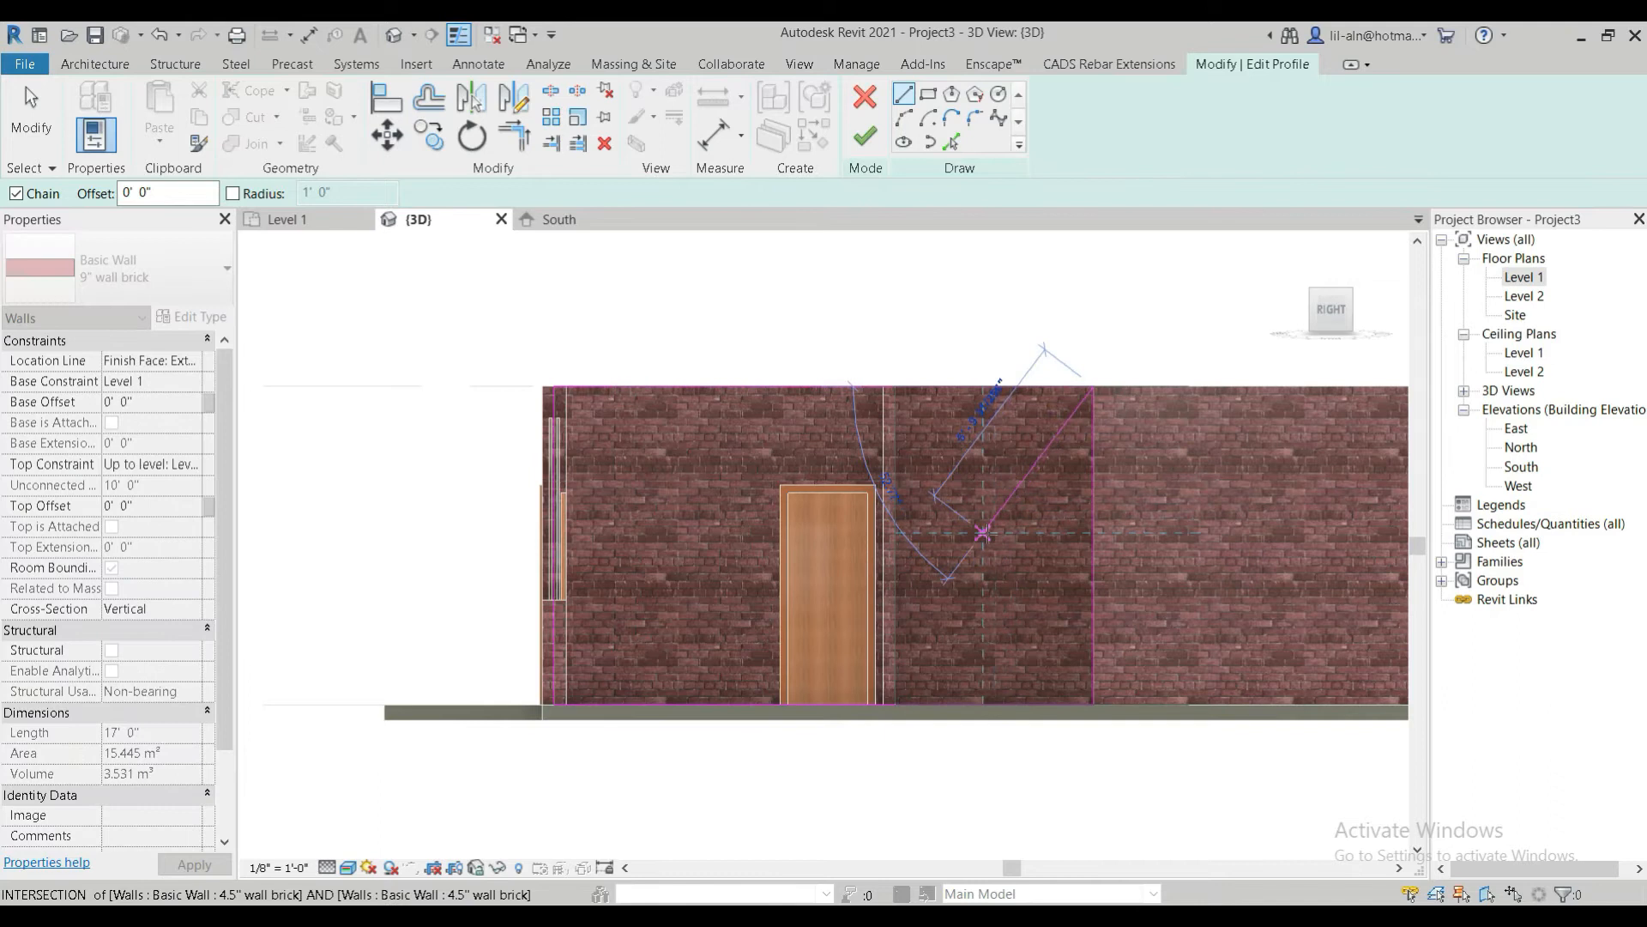
pyautogui.click(984, 533)
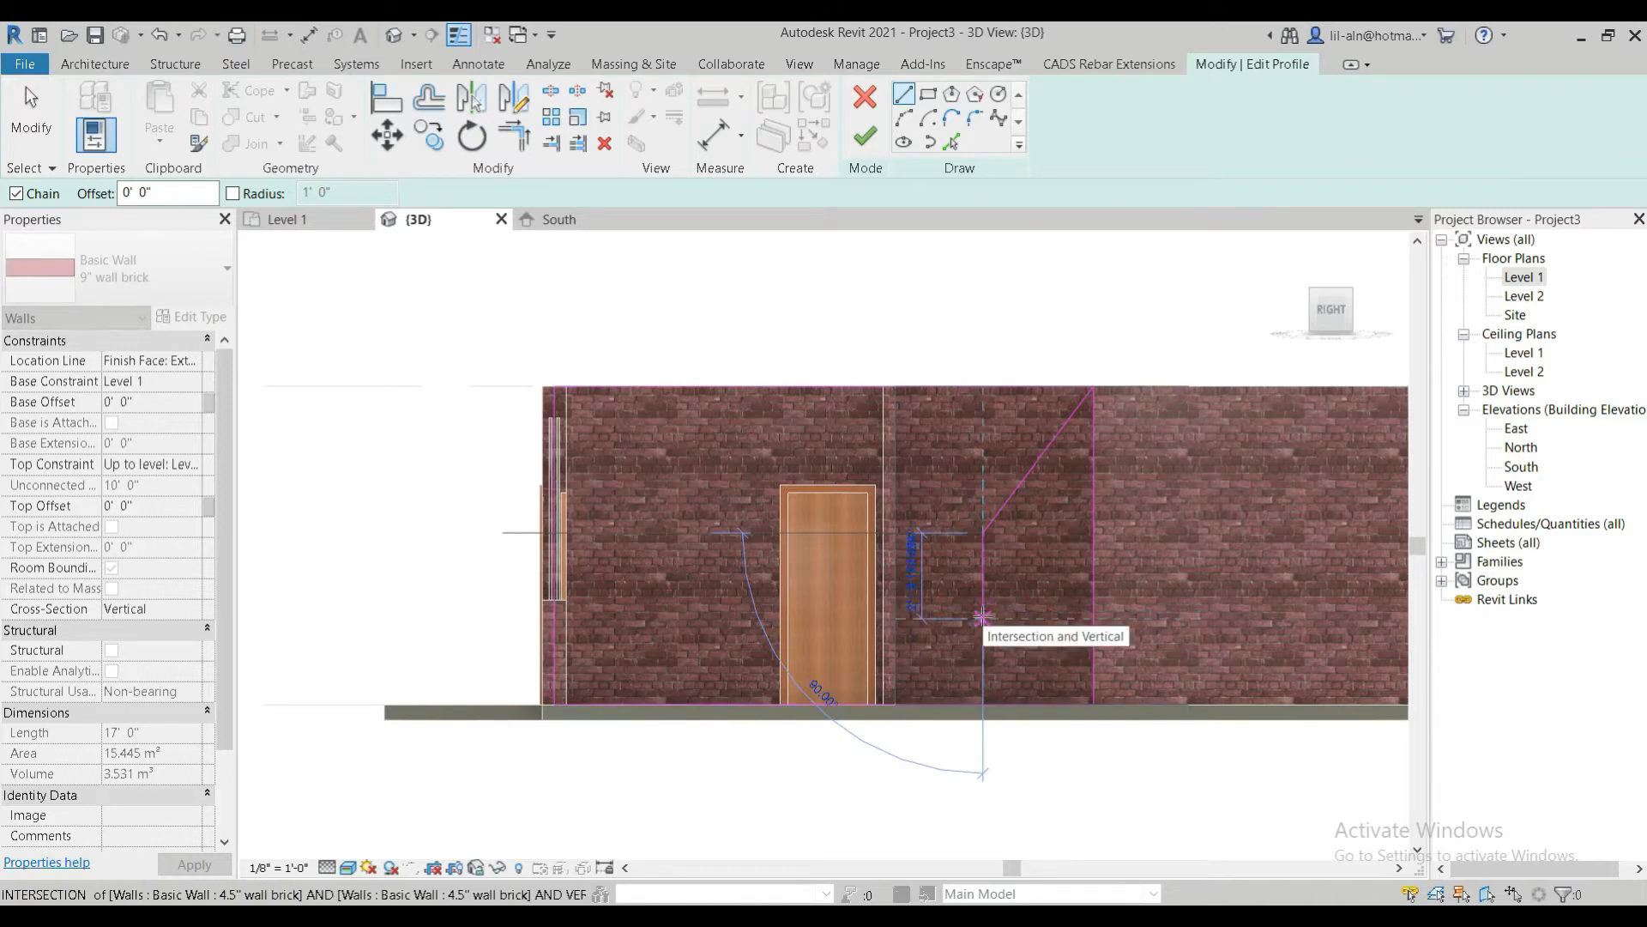
pyautogui.click(982, 610)
pyautogui.press('Escape')
pyautogui.press('Escape')
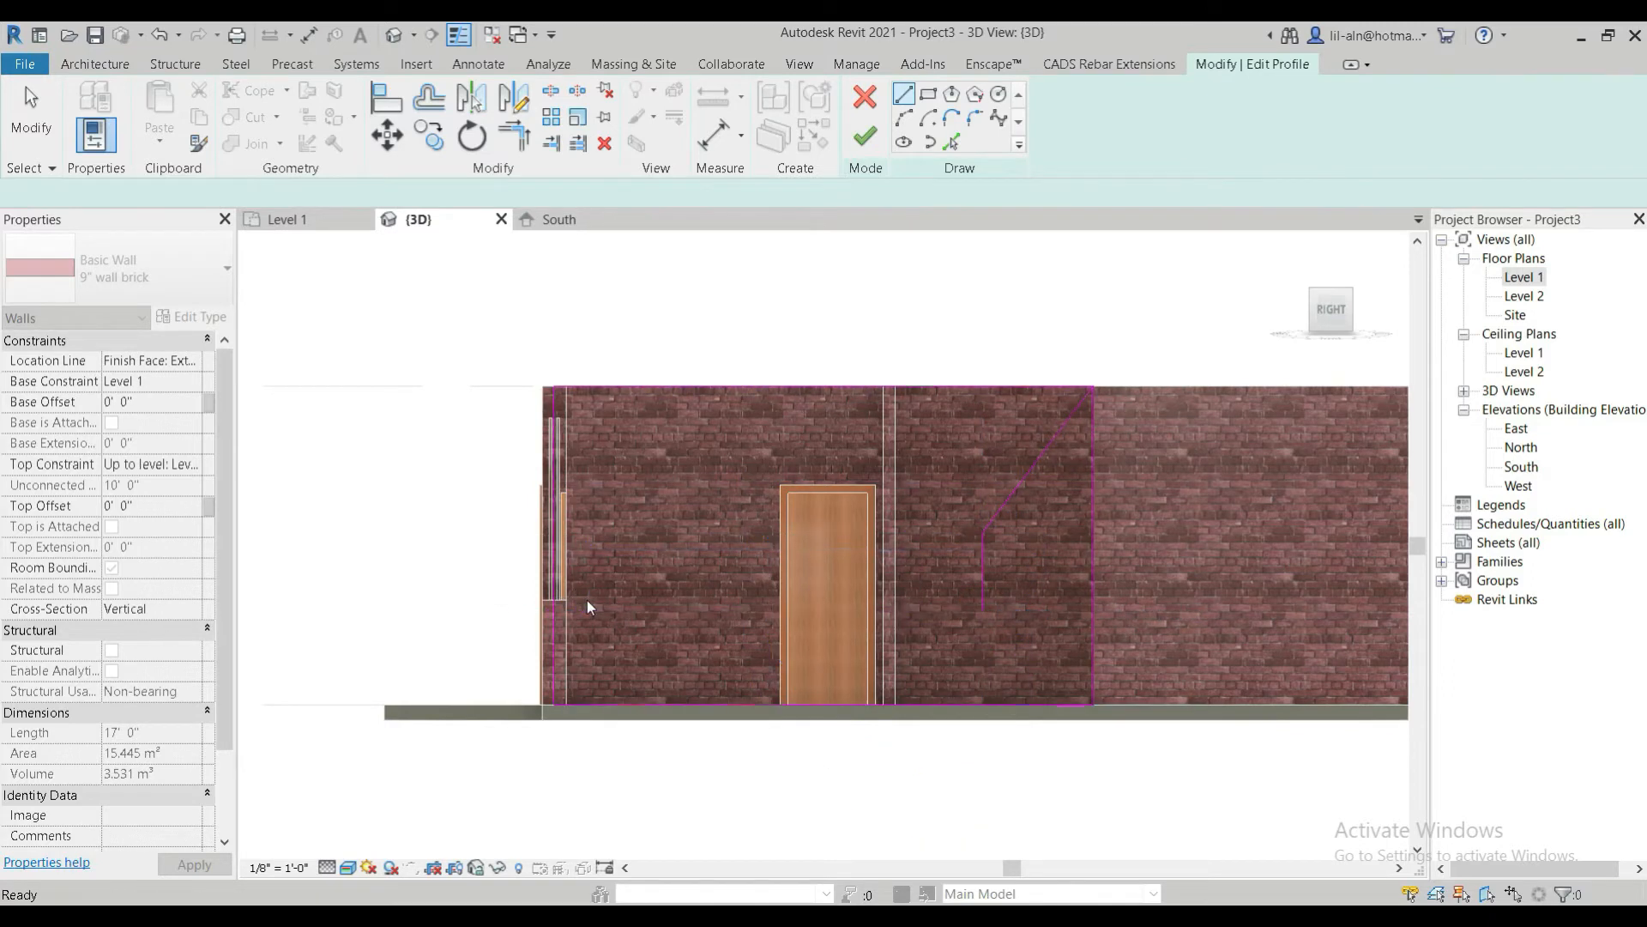
# Sketch a horizontal line from the profile's front edge at low-wall height to the short vertical line
pyautogui.click(566, 602)
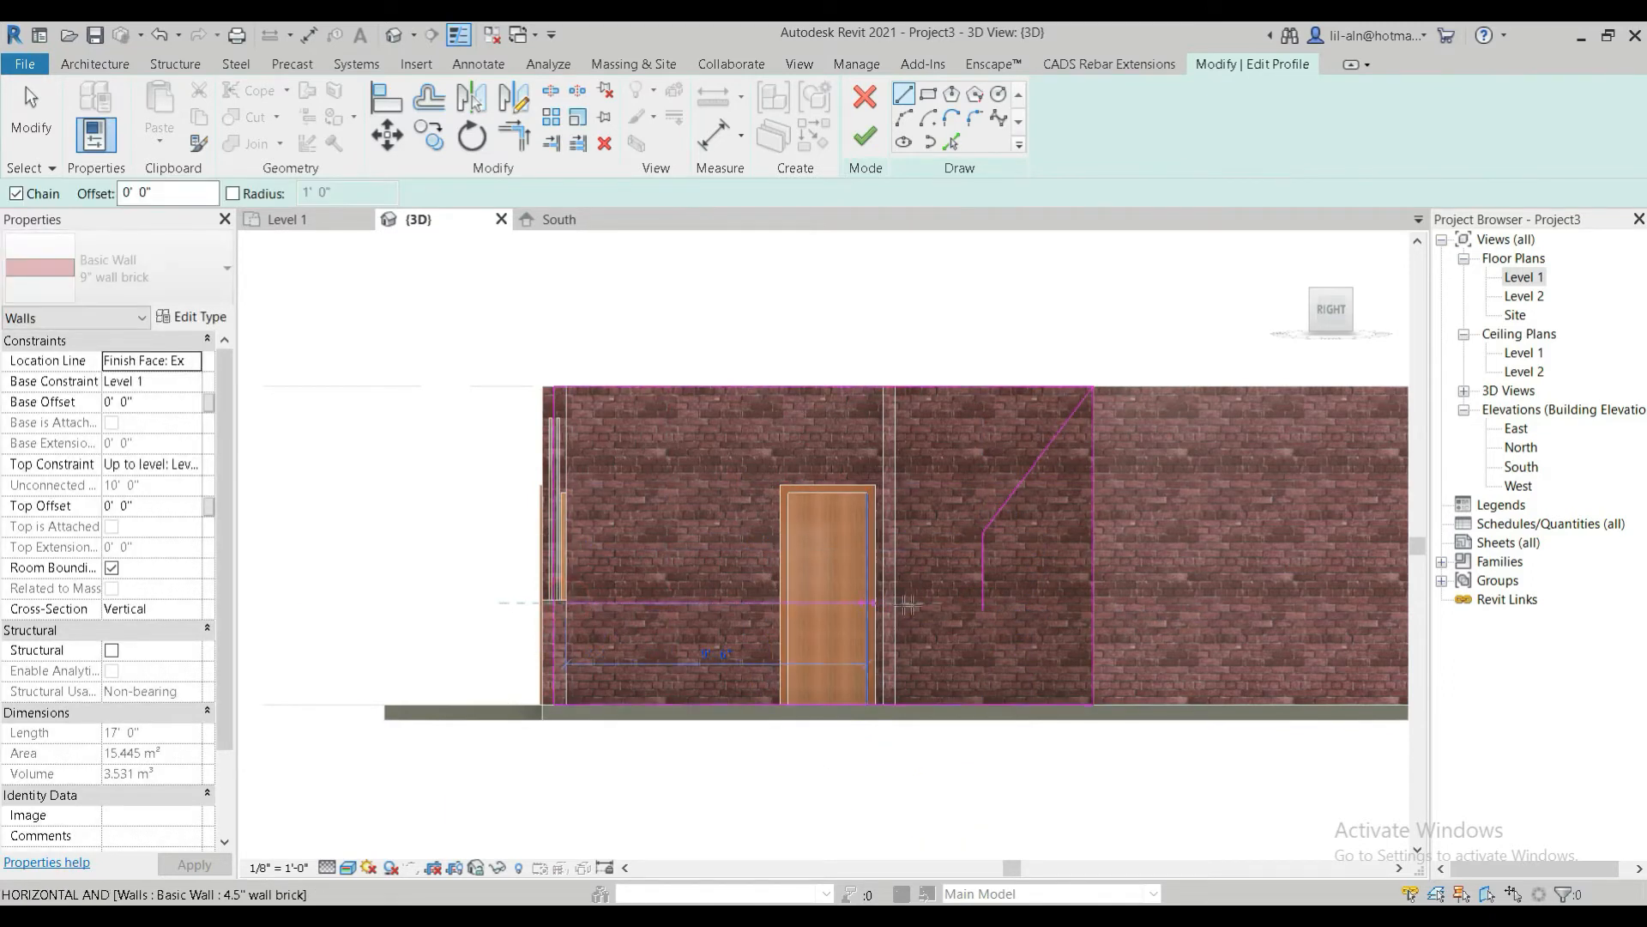
pyautogui.click(983, 602)
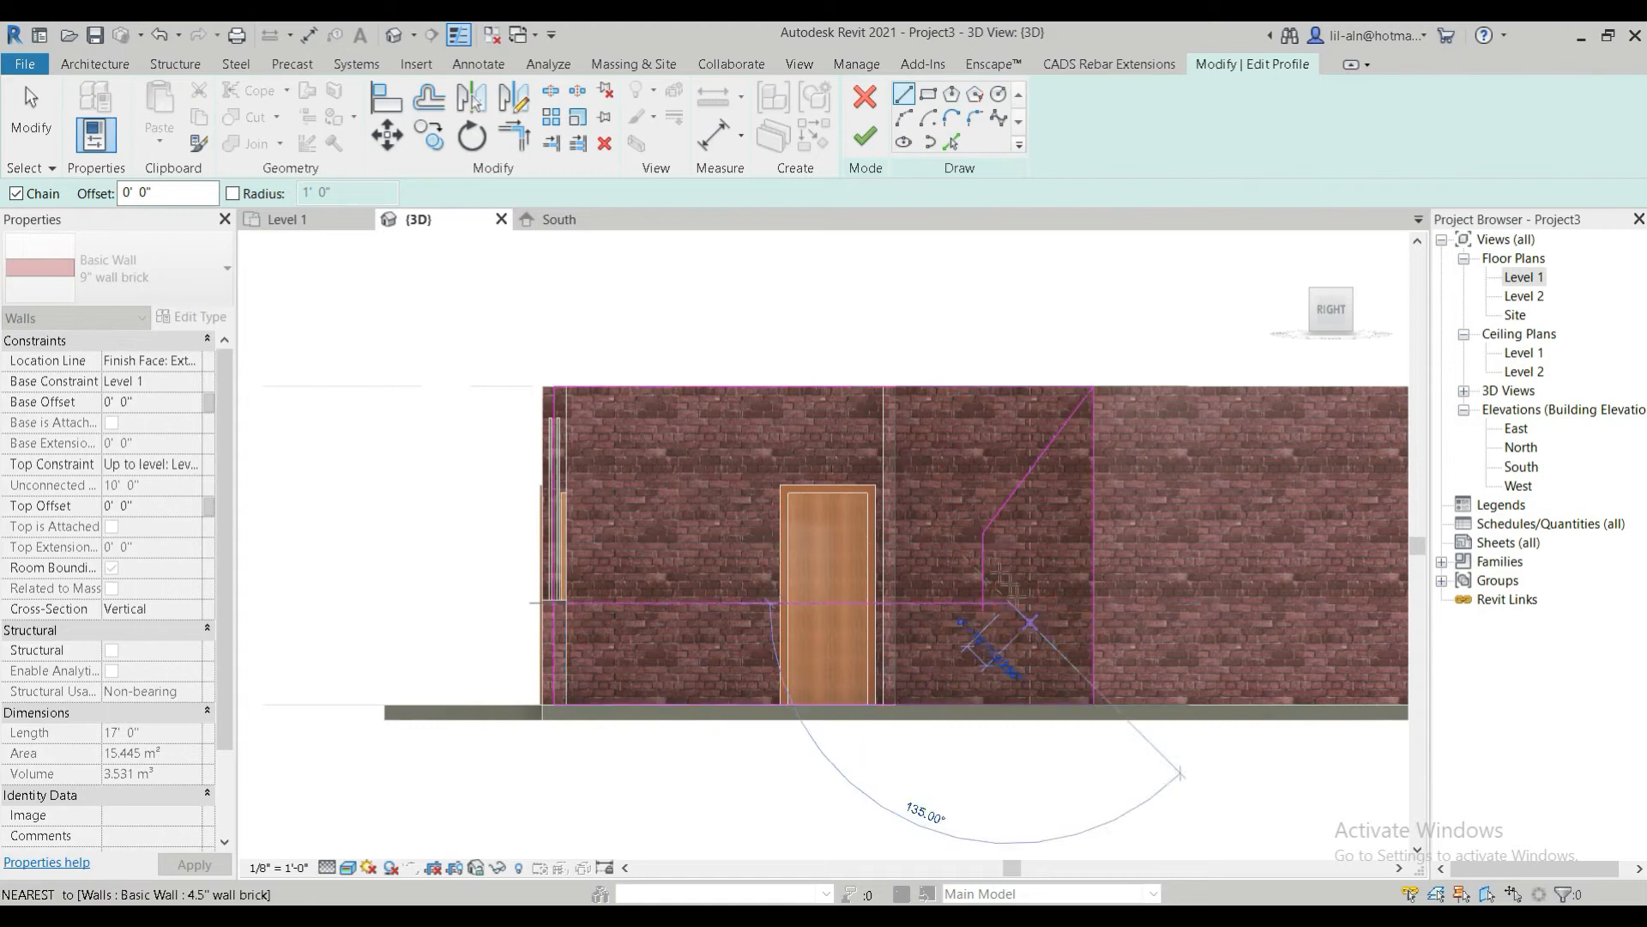
pyautogui.click(31, 116)
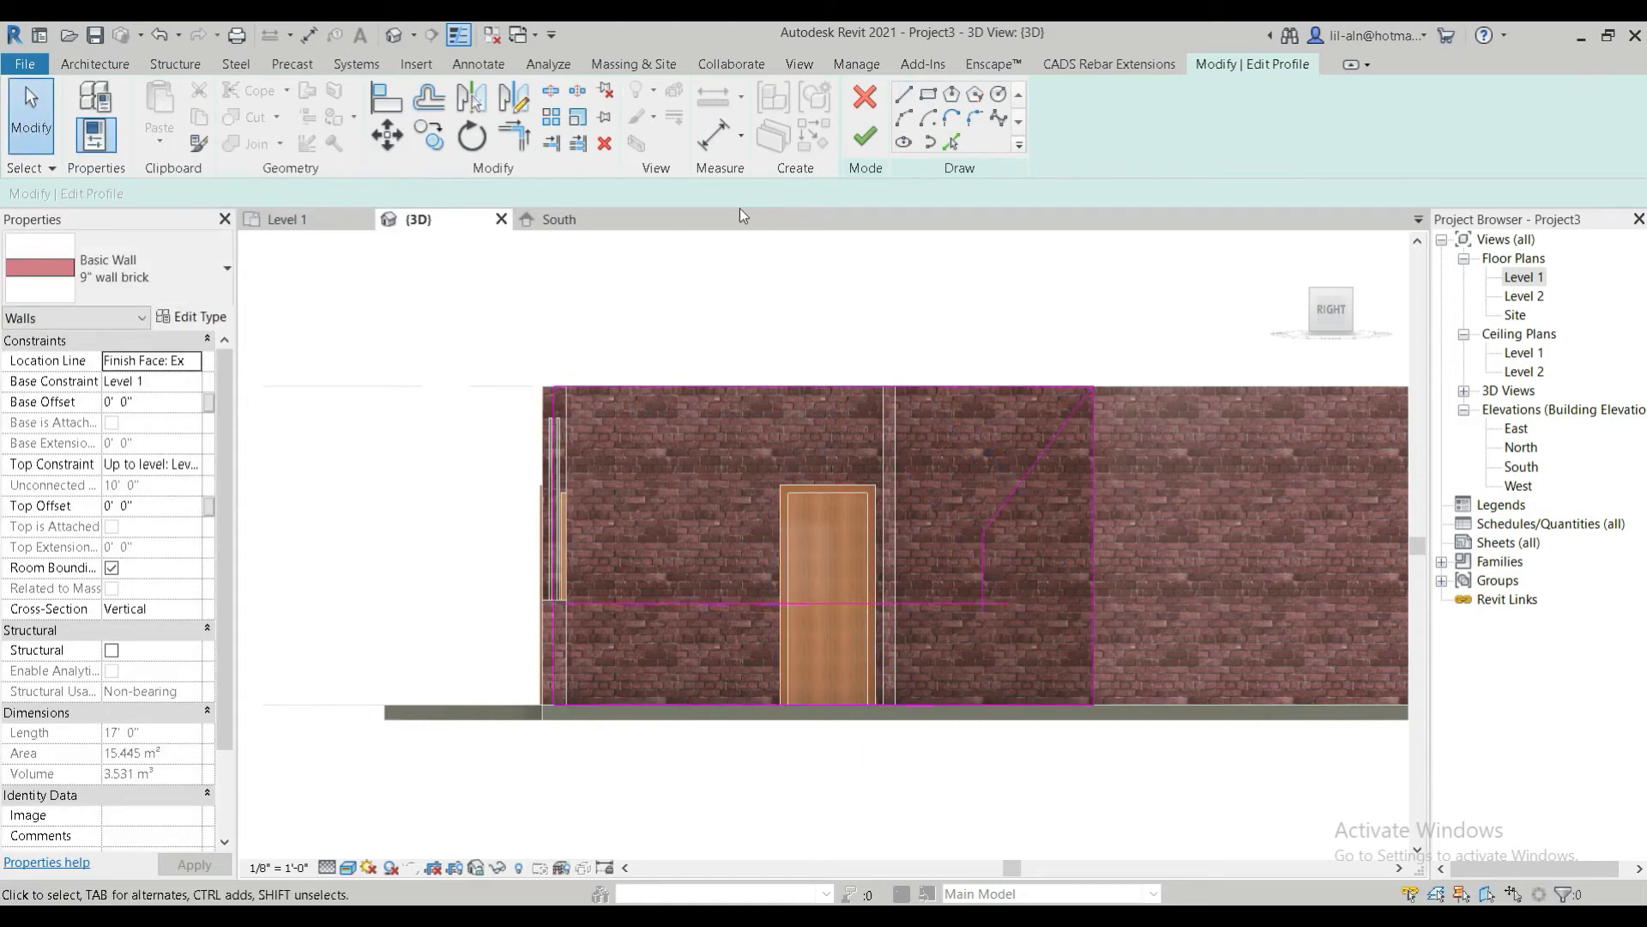
# Trim the profile's front edge and the new horizontal line into a corner
pyautogui.click(526, 146)
pyautogui.click(583, 602)
pyautogui.scroll(4, 600, 616)
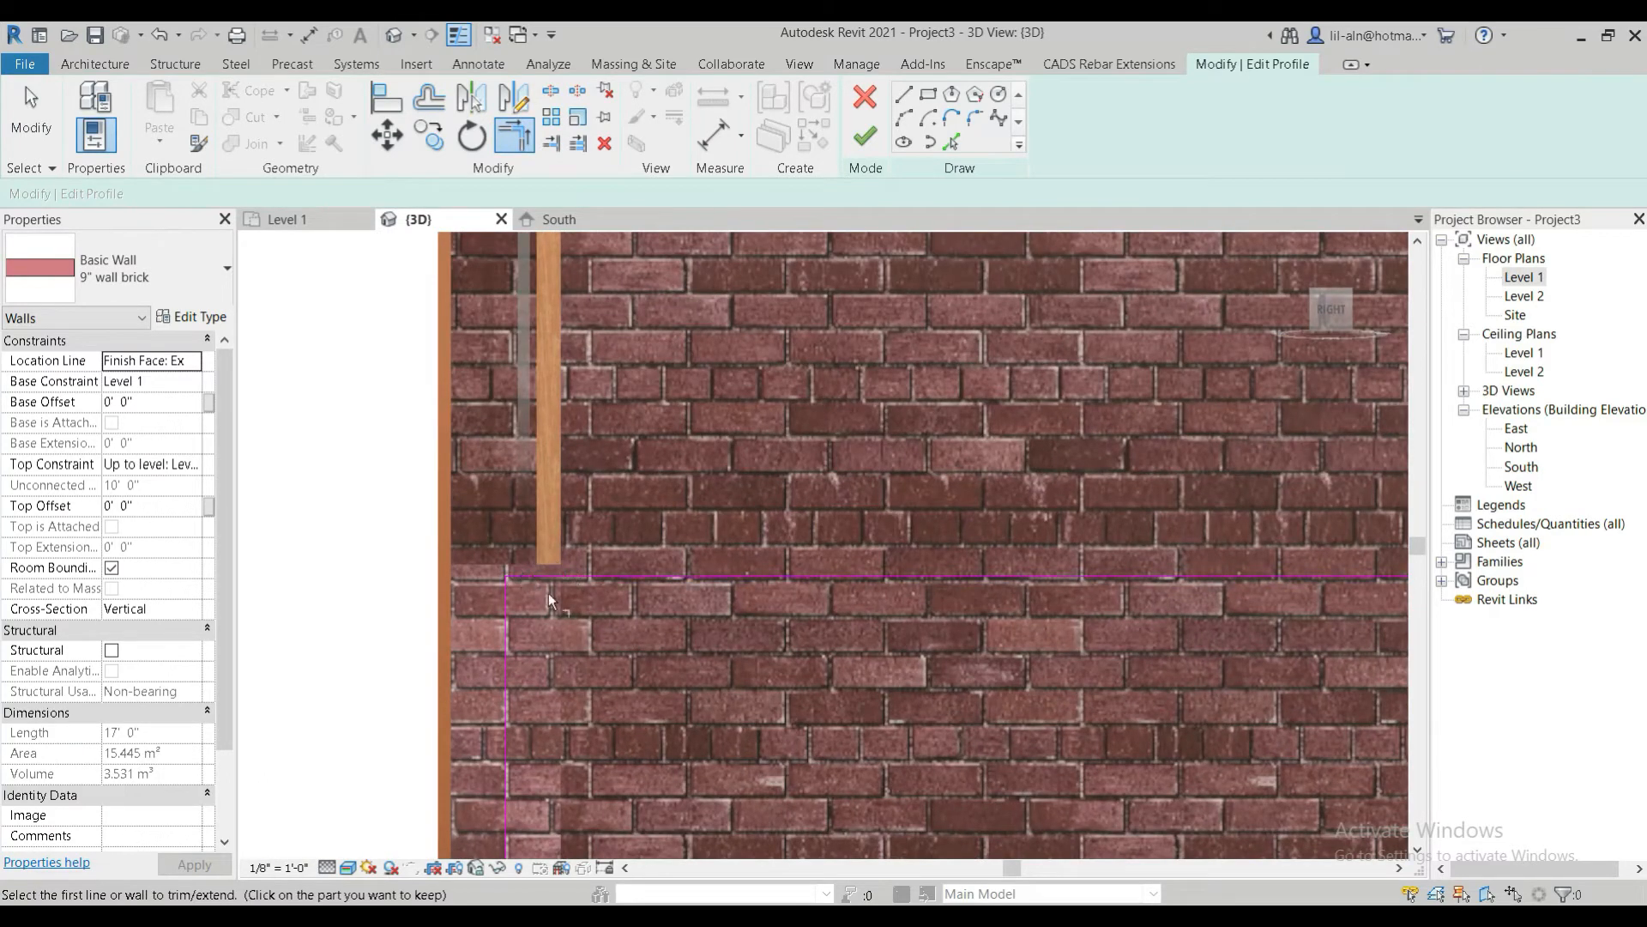
pyautogui.scroll(-3, 552, 601)
pyautogui.moveTo(816, 625); pyautogui.dragTo(723, 611, button='middle')
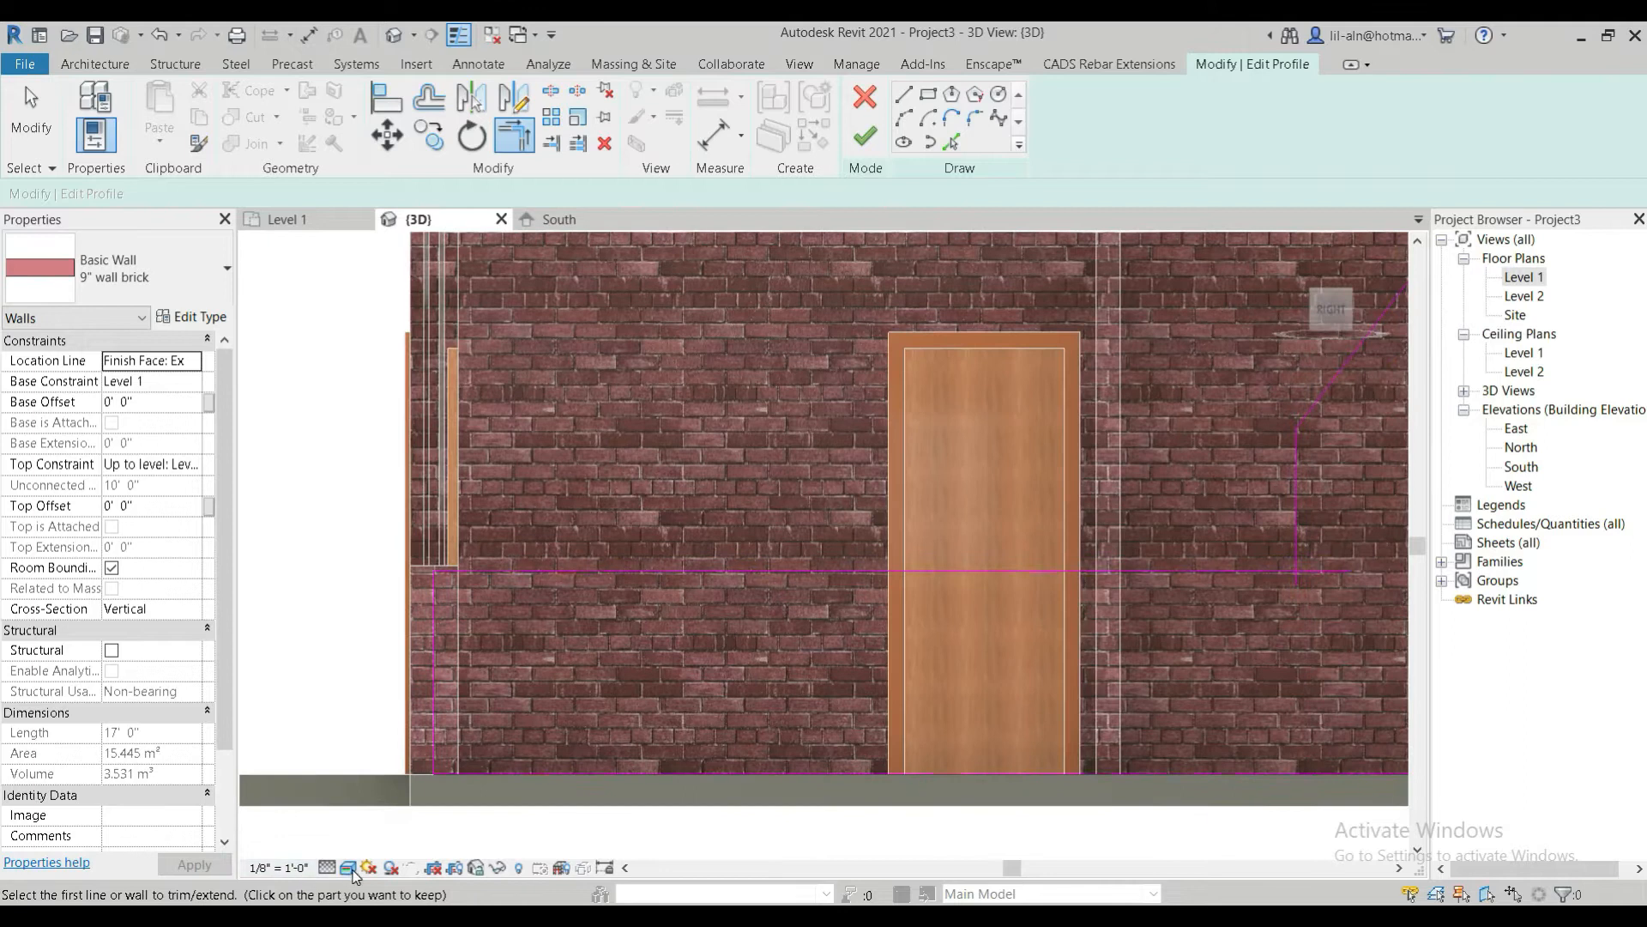
# Switch the view to Wireframe and trim the horizontal line and the short vertical line into a corner
pyautogui.click(349, 869)
pyautogui.click(388, 760)
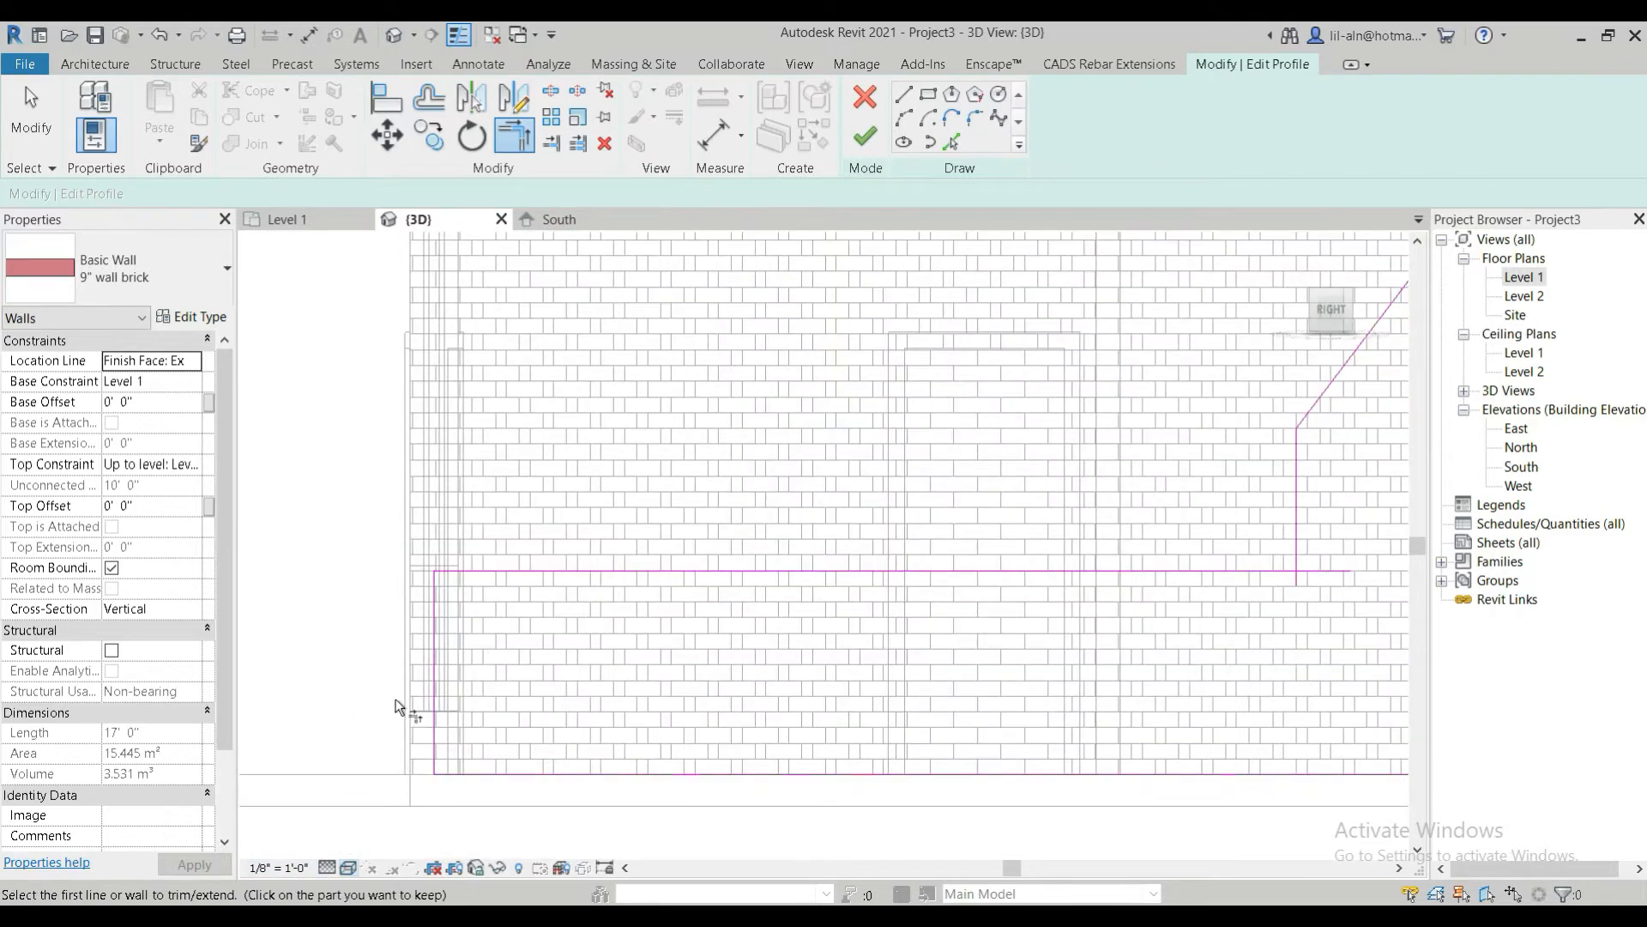
pyautogui.scroll(-2, 684, 721)
pyautogui.click(892, 588)
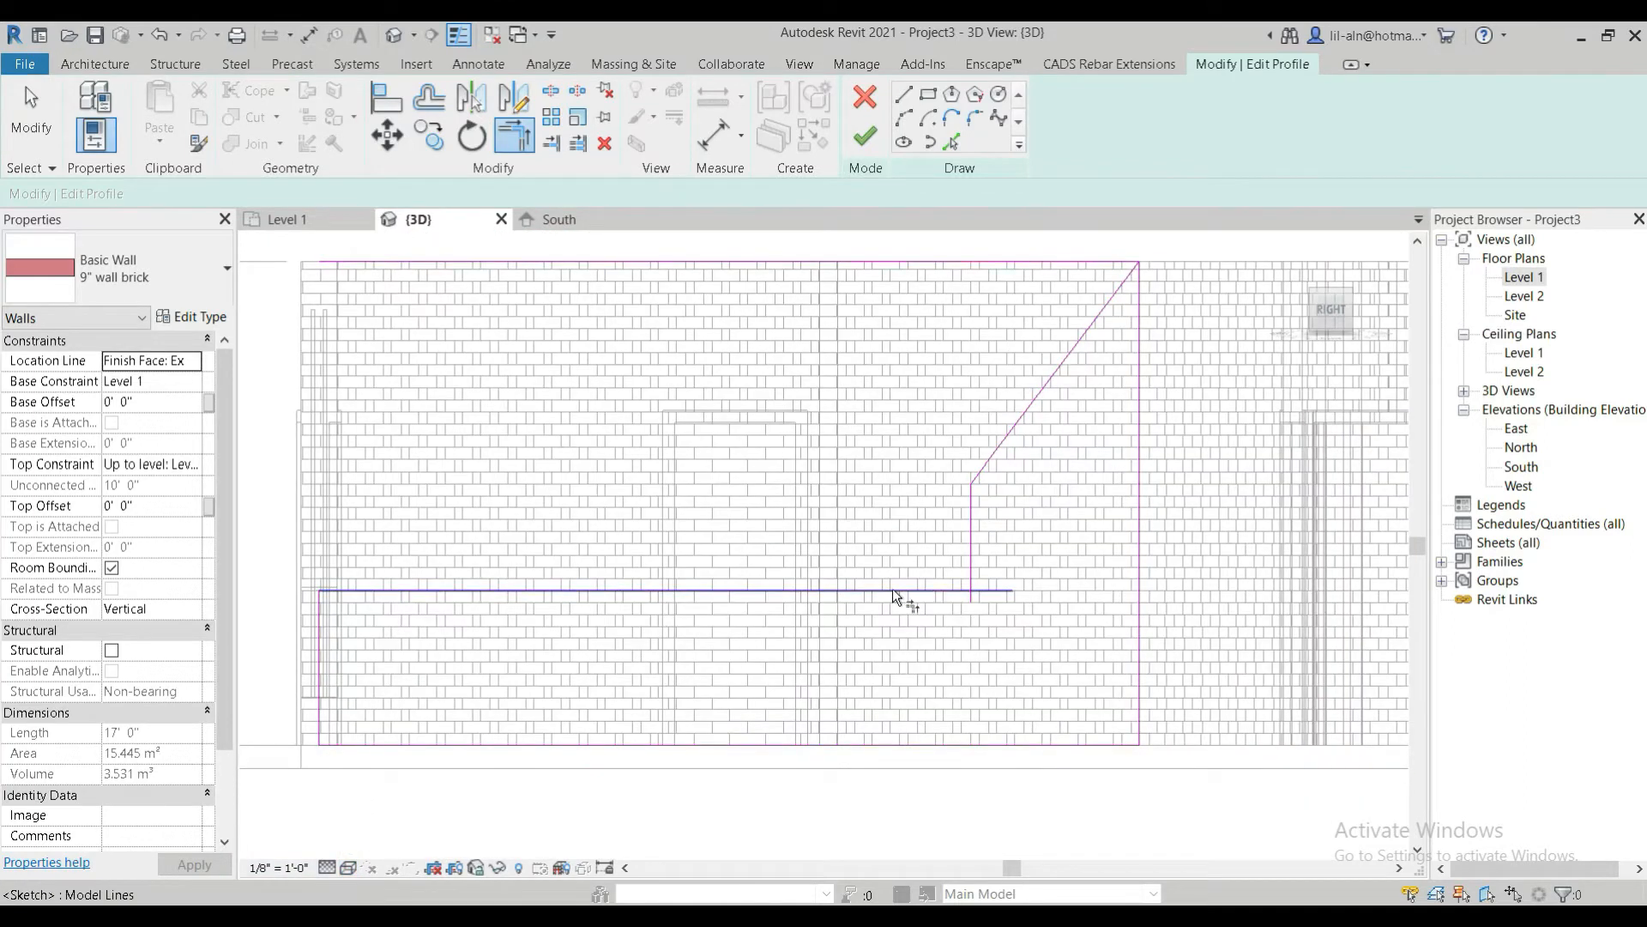
pyautogui.click(967, 558)
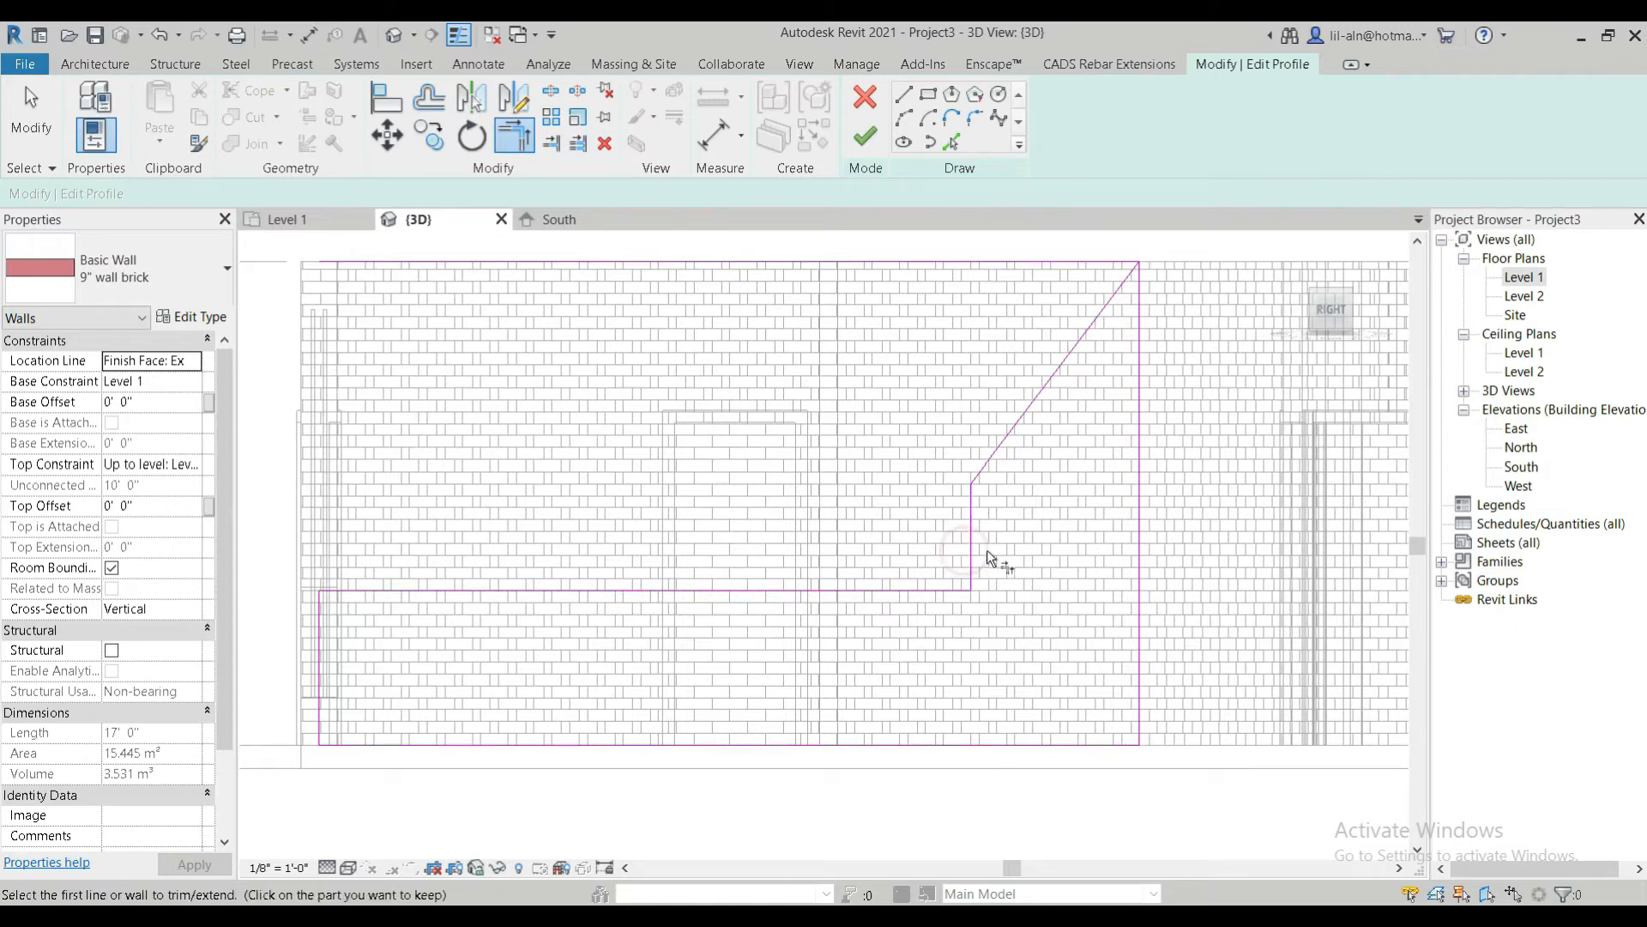
pyautogui.click(1142, 321)
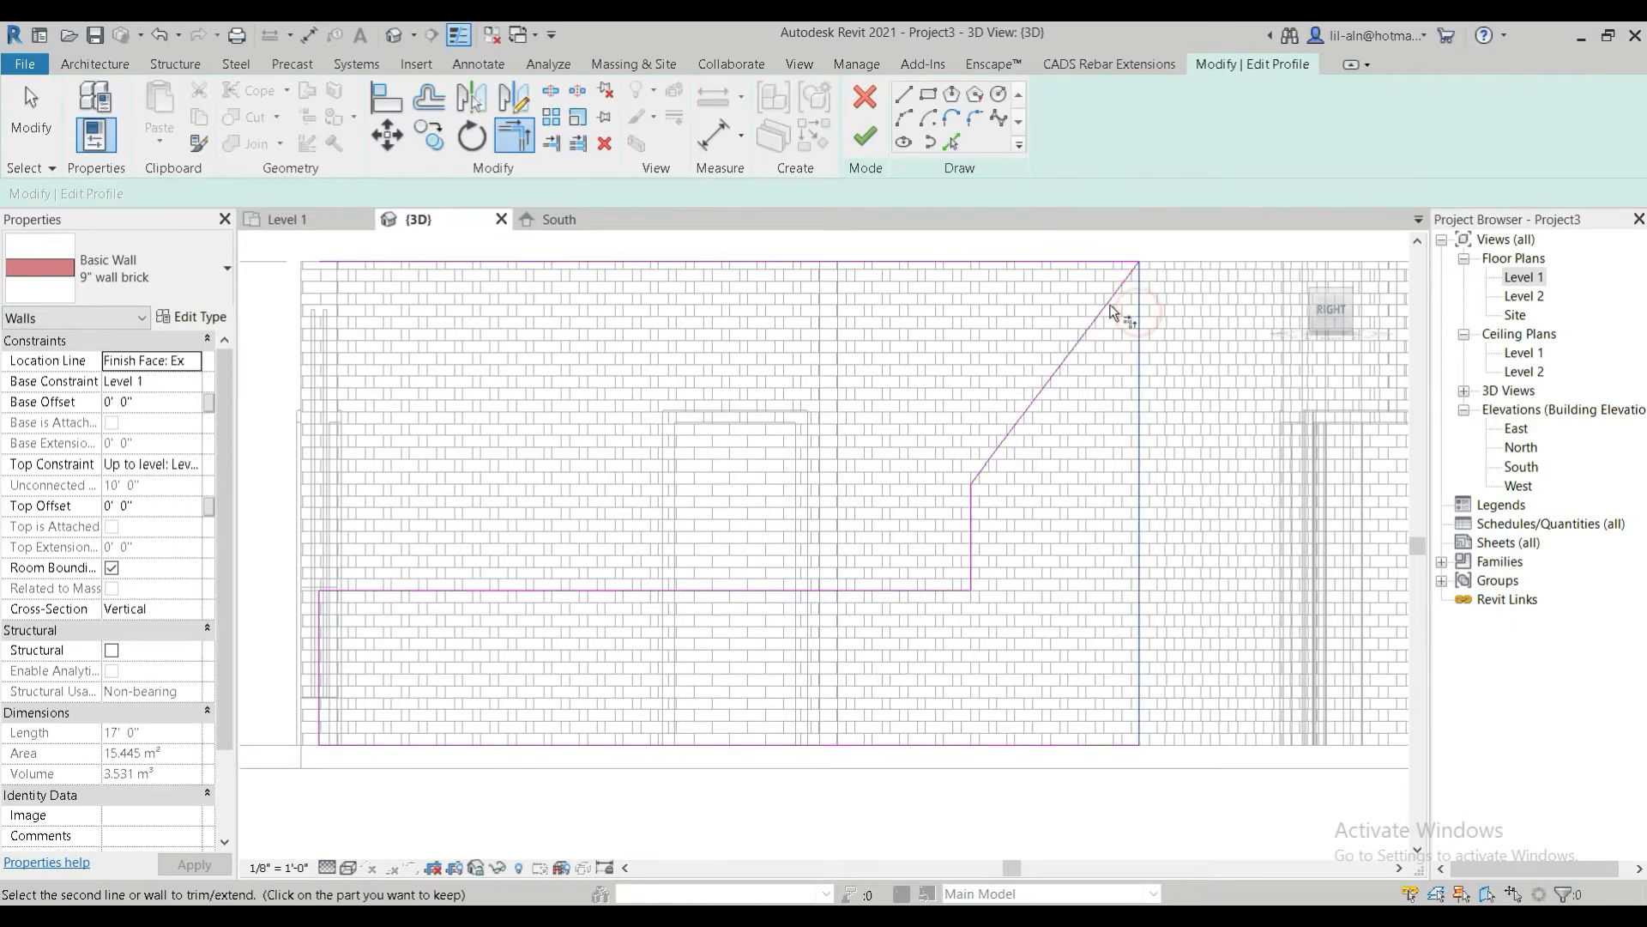
pyautogui.click(59, 123)
# Delete the profile's original top line and finish the wall profile edit
pyautogui.click(386, 263)
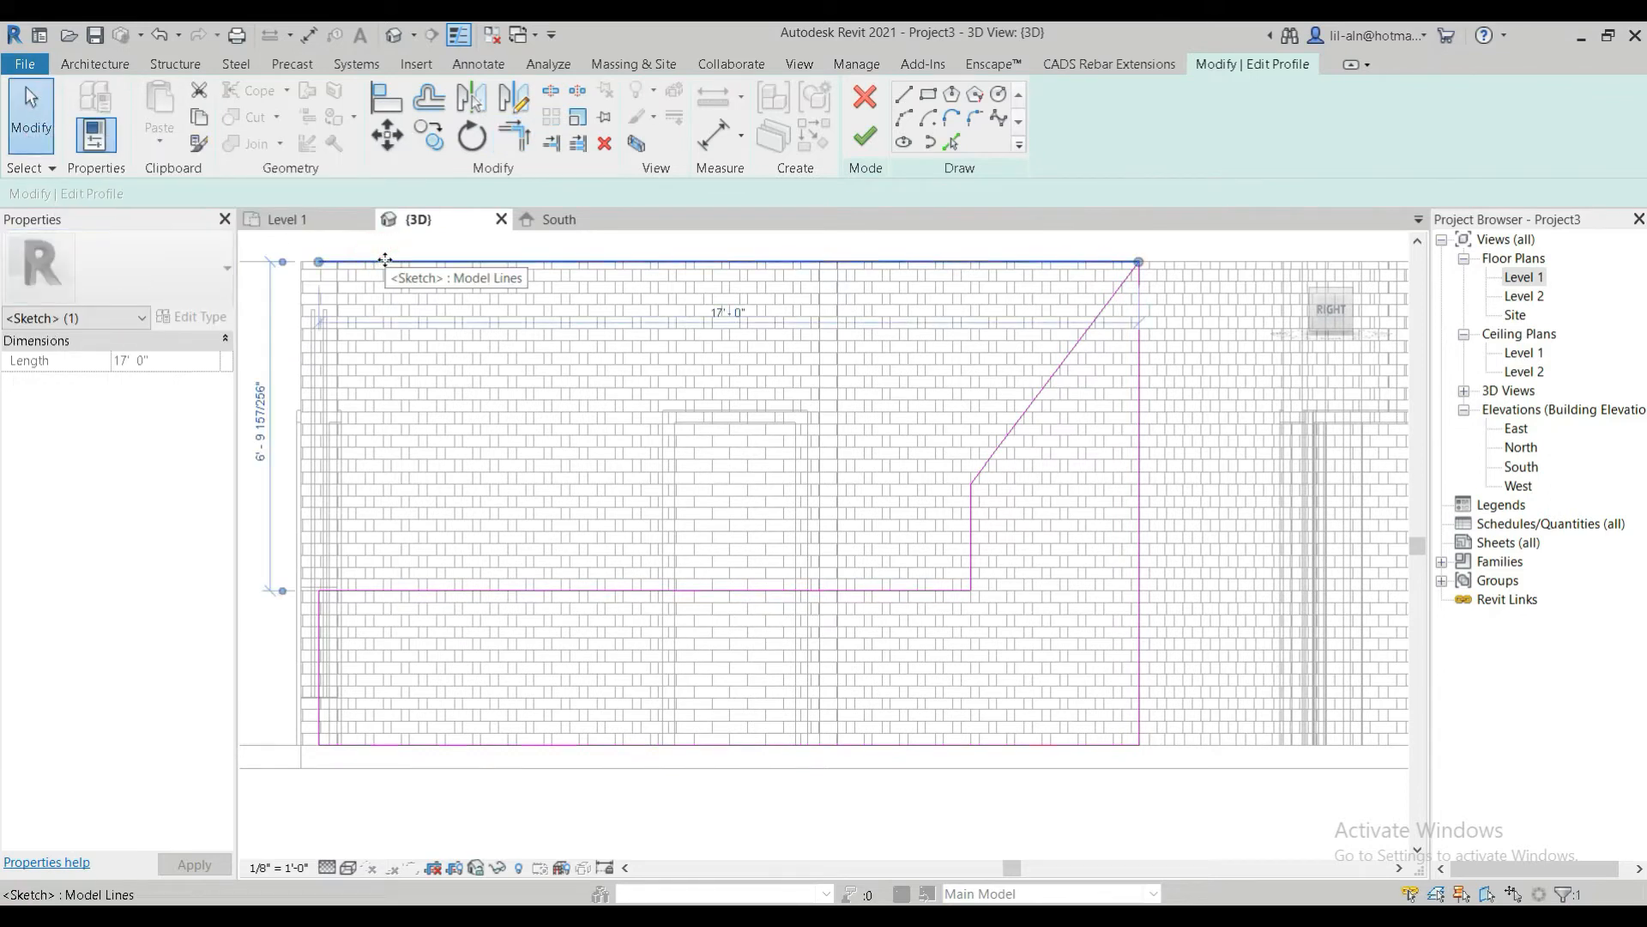
pyautogui.click(369, 298)
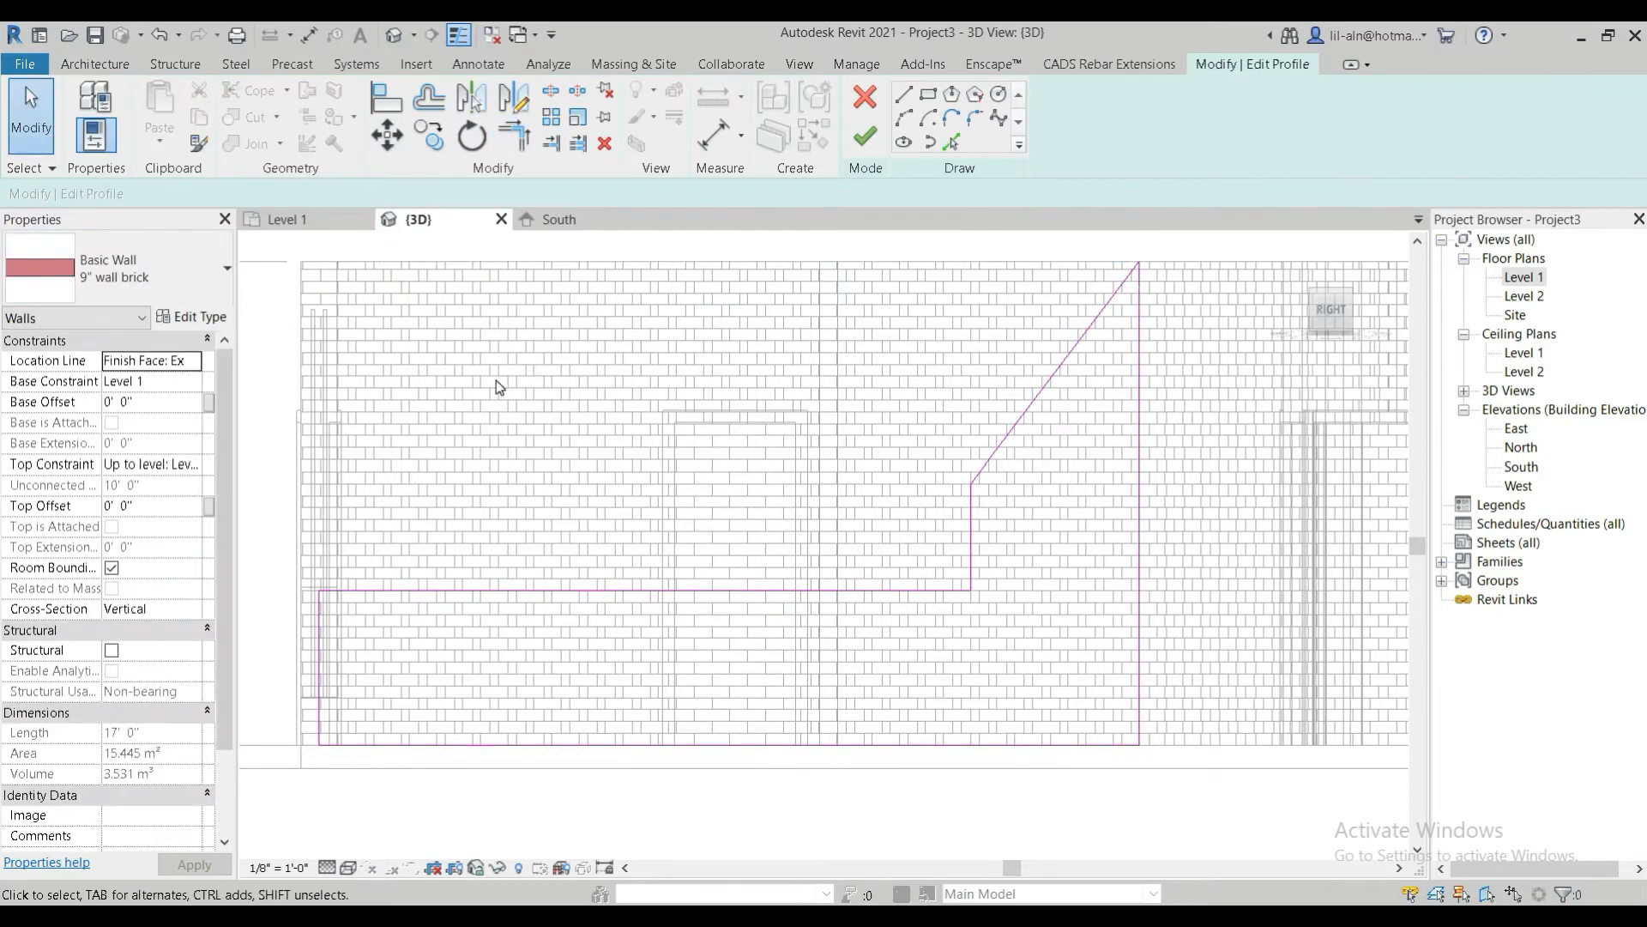
pyautogui.press('d')
pyautogui.press('e')
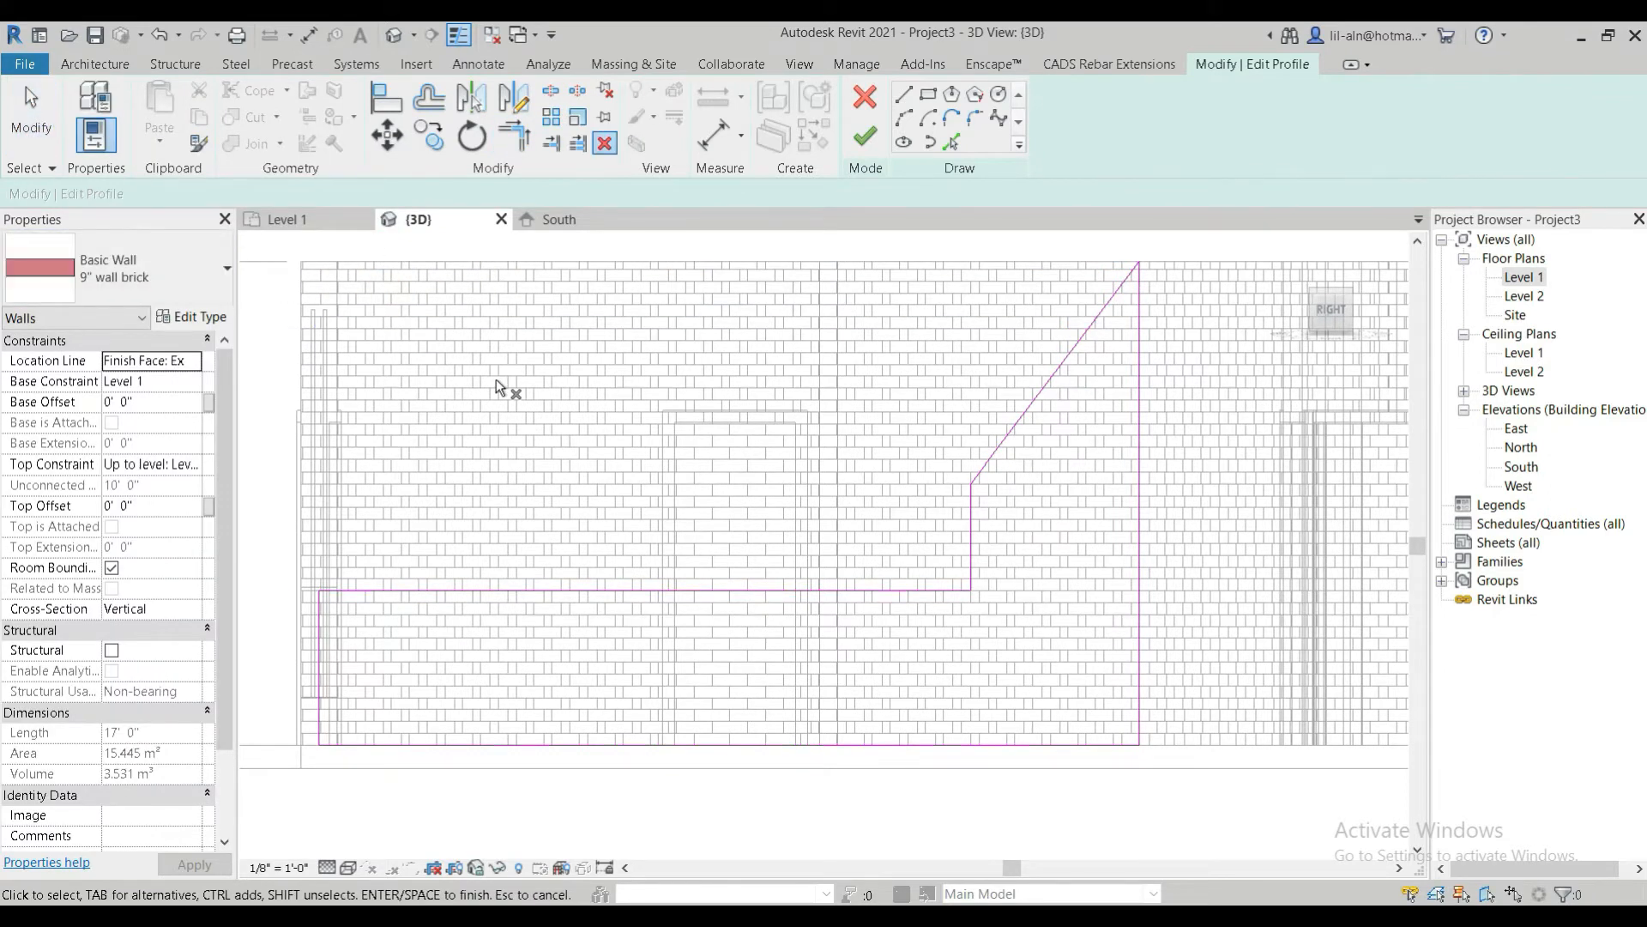
pyautogui.click(865, 136)
# Switch the 3D view to Hidden Line and inspect the sloped cut in the right exterior wall
pyautogui.keyDown('shift'); pyautogui.moveTo(1008, 543); pyautogui.dragTo(854, 643, button='middle'); pyautogui.keyUp('shift')
pyautogui.click(913, 689)
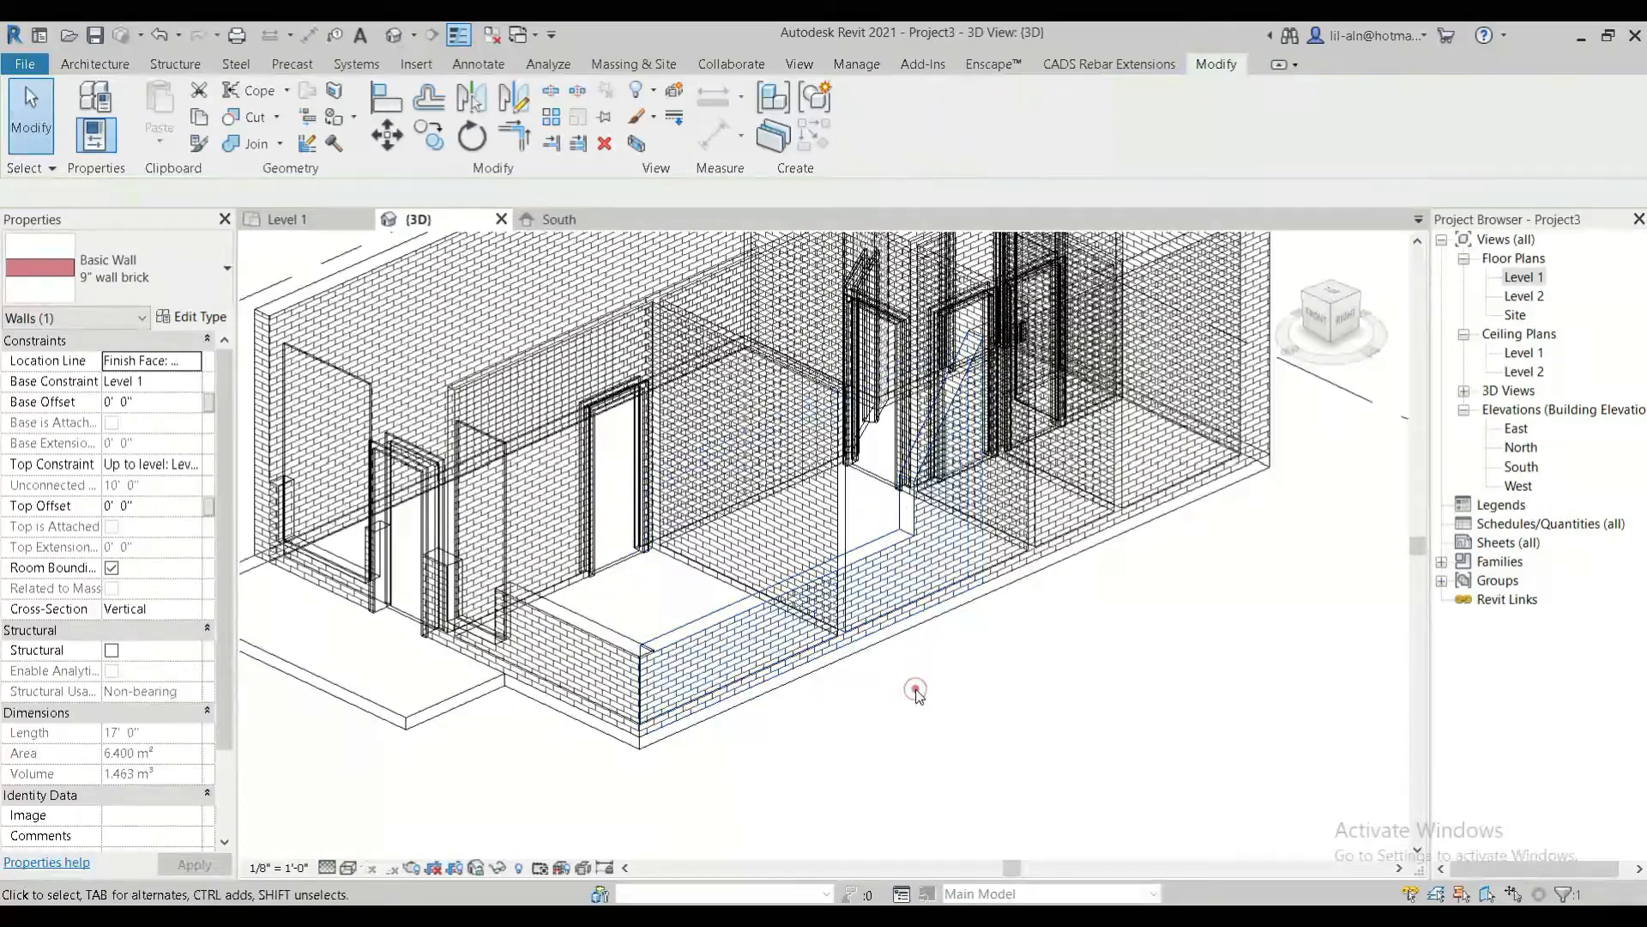
pyautogui.click(368, 868)
pyautogui.click(378, 779)
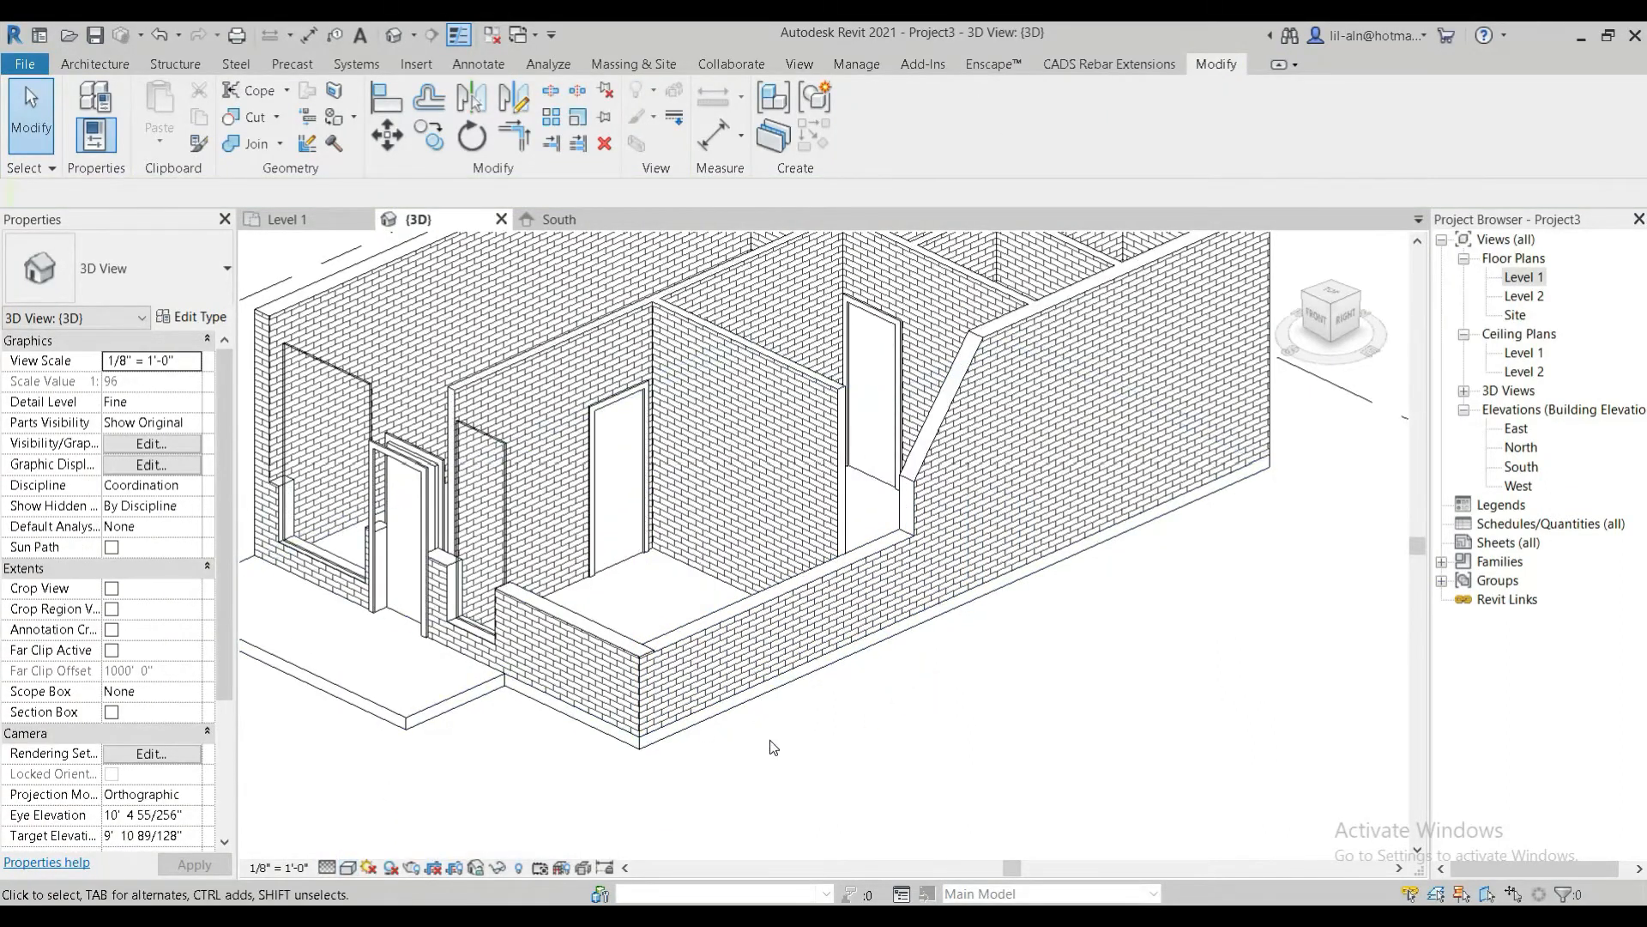
pyautogui.scroll(-3, 770, 740)
pyautogui.keyDown('shift'); pyautogui.moveTo(778, 703); pyautogui.dragTo(828, 755, button='middle'); pyautogui.keyUp('shift')
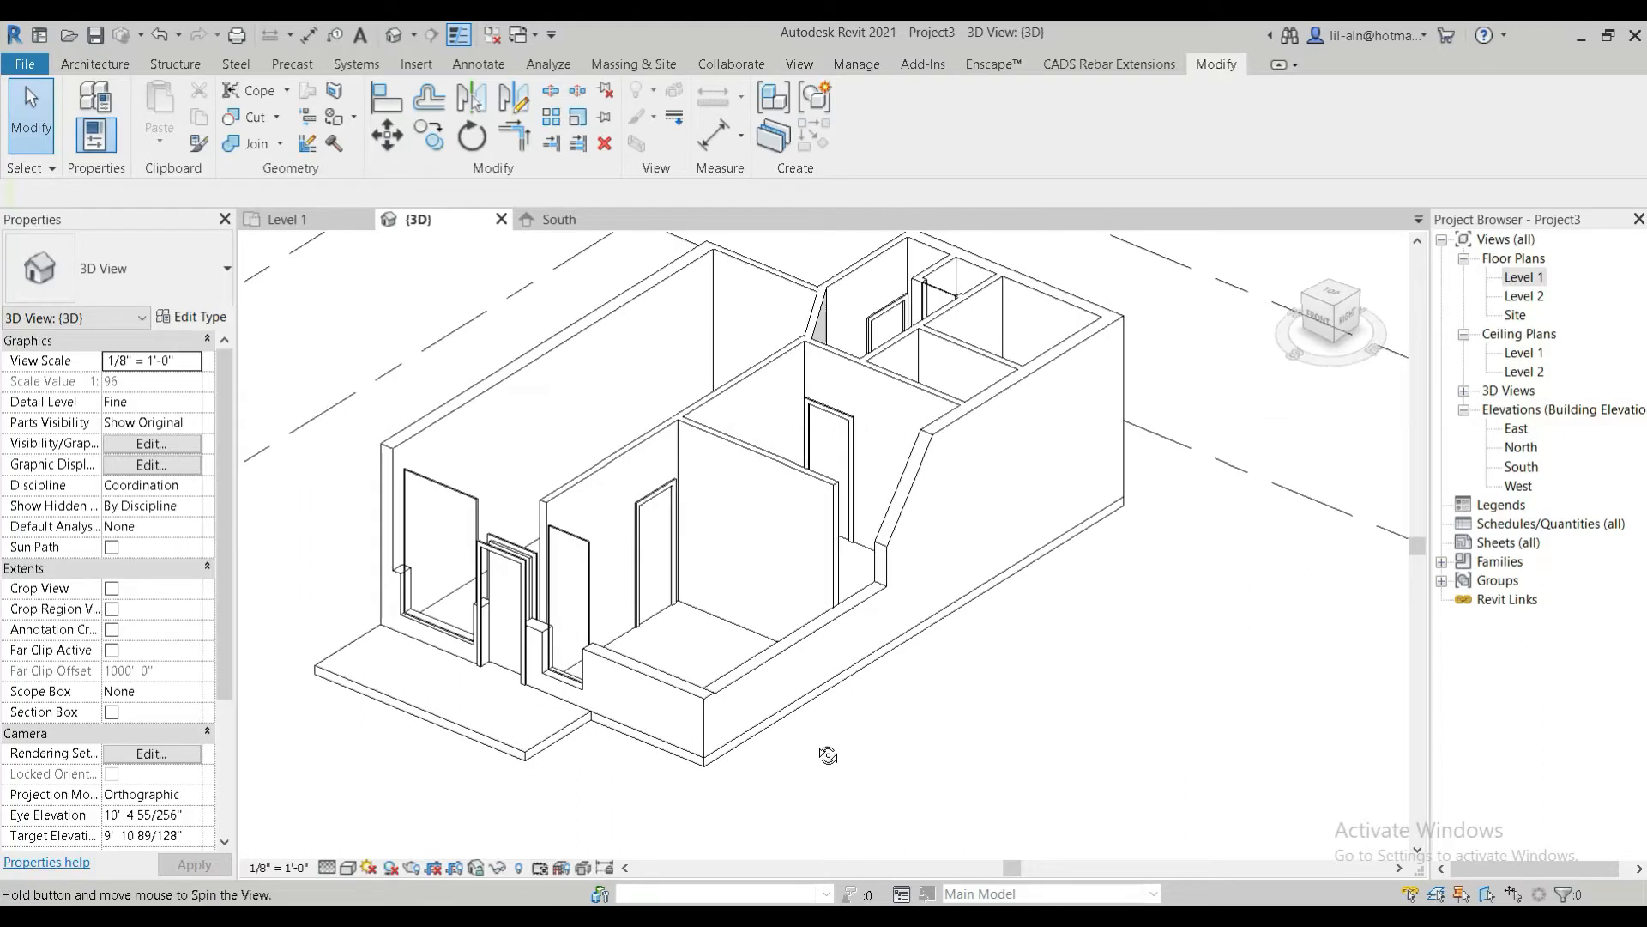
# Delete the front segment of the left exterior wall
pyautogui.click(893, 582)
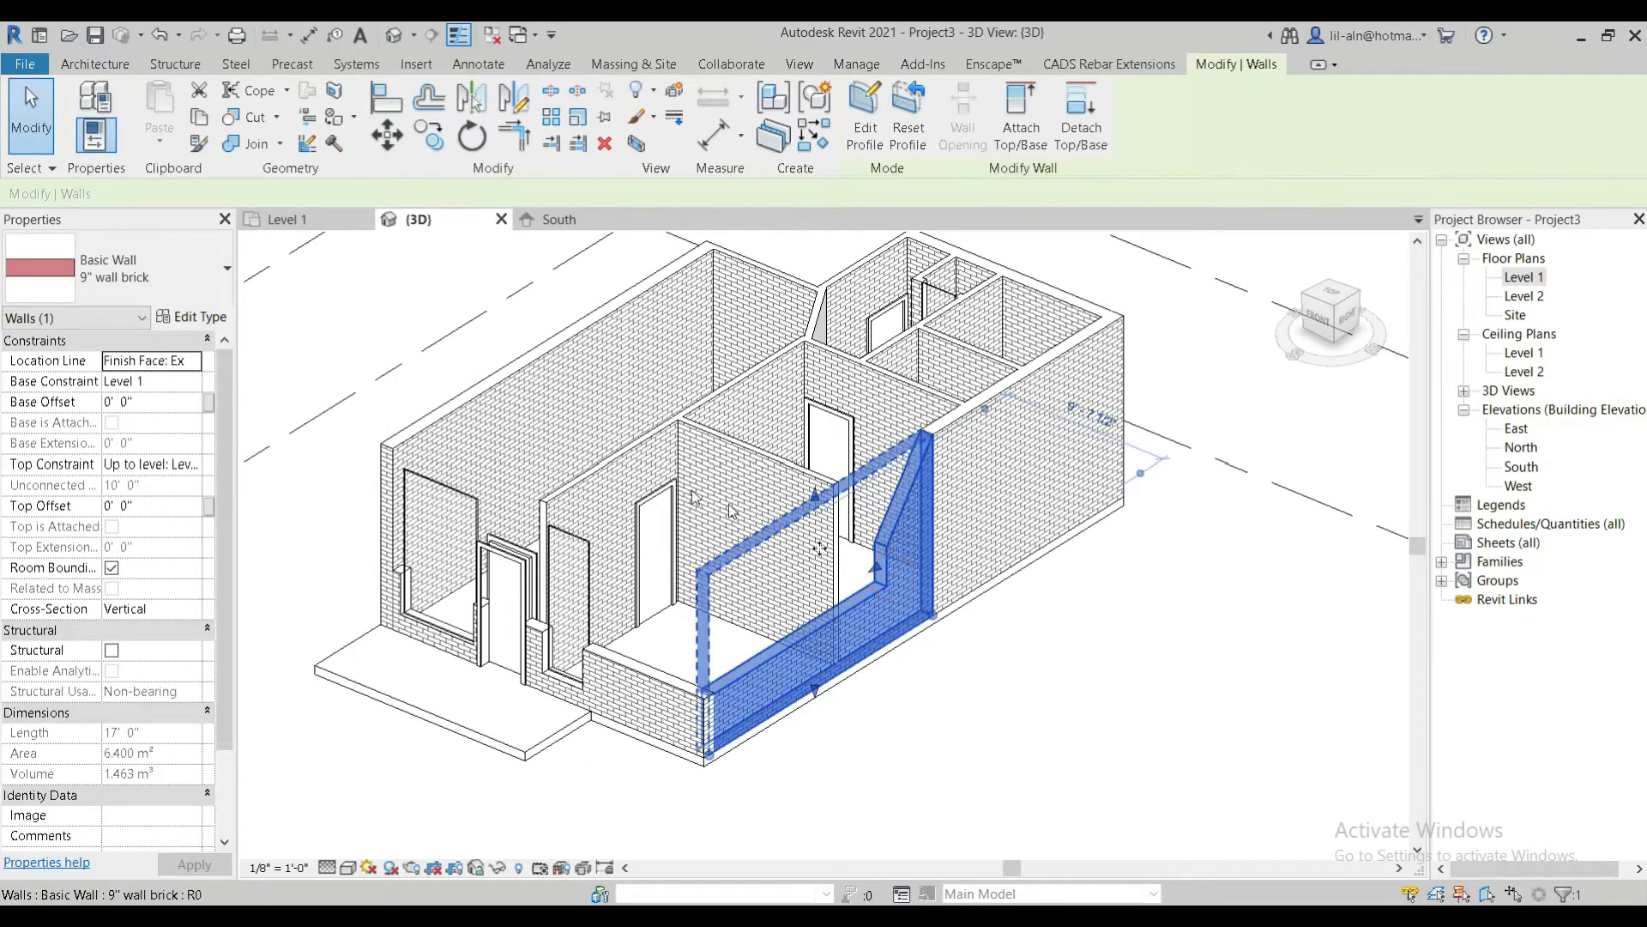
pyautogui.click(526, 417)
pyautogui.press('Delete')
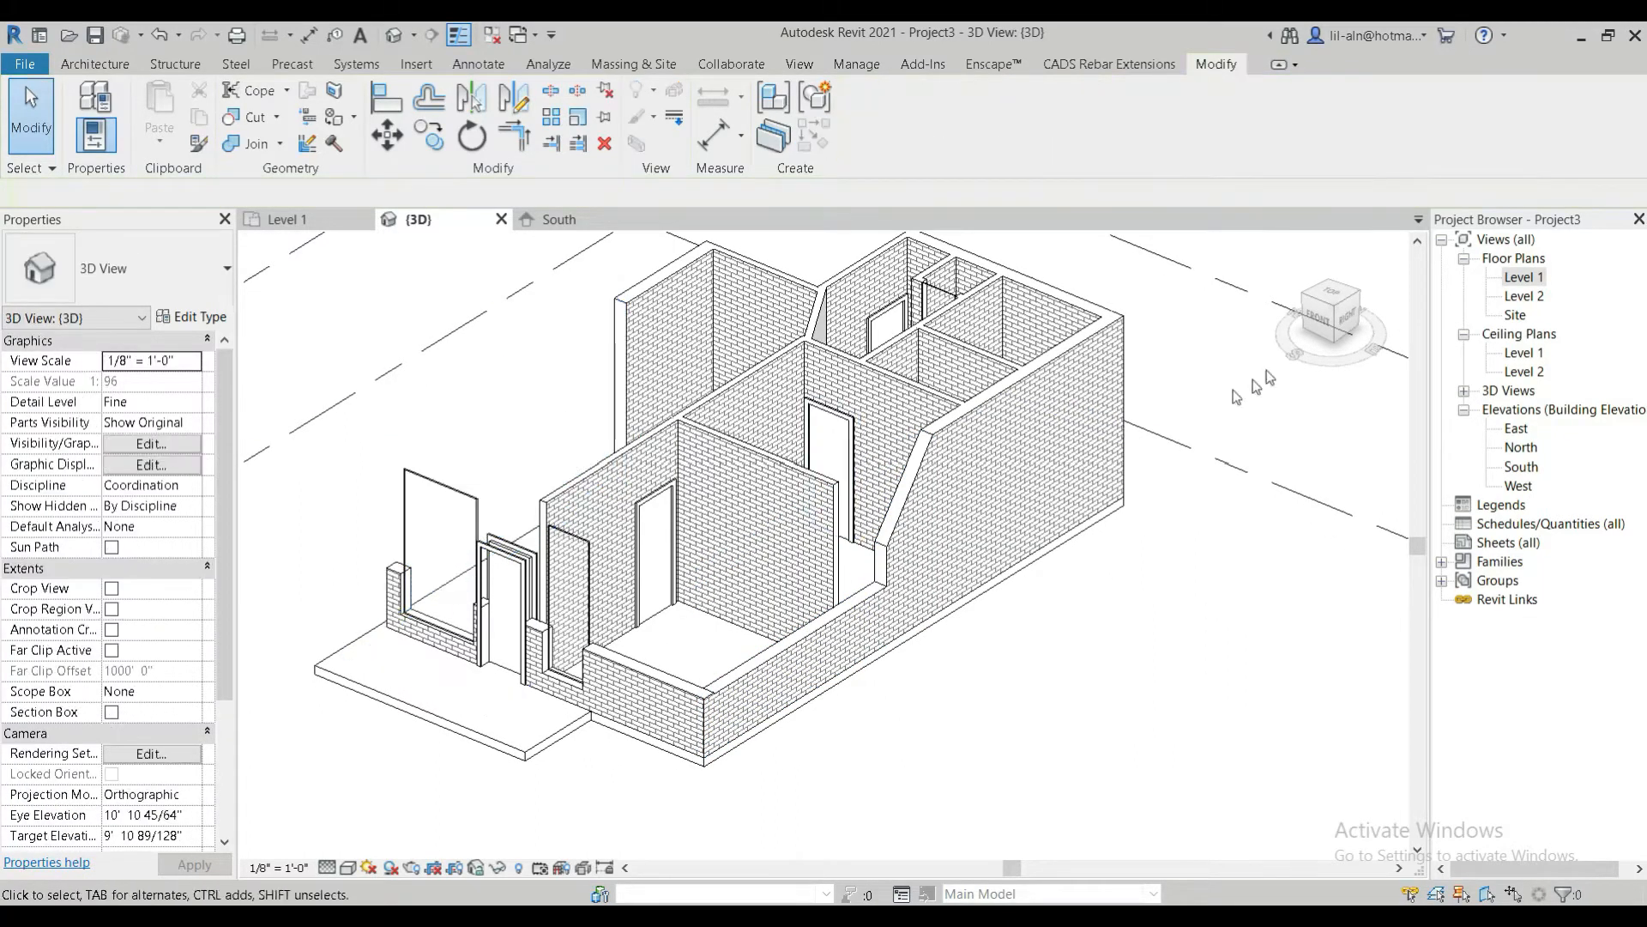
# In the Level 1 floor plan, copy the profiled front segment of the right exterior wall to the clipboard
pyautogui.doubleClick(1524, 277)
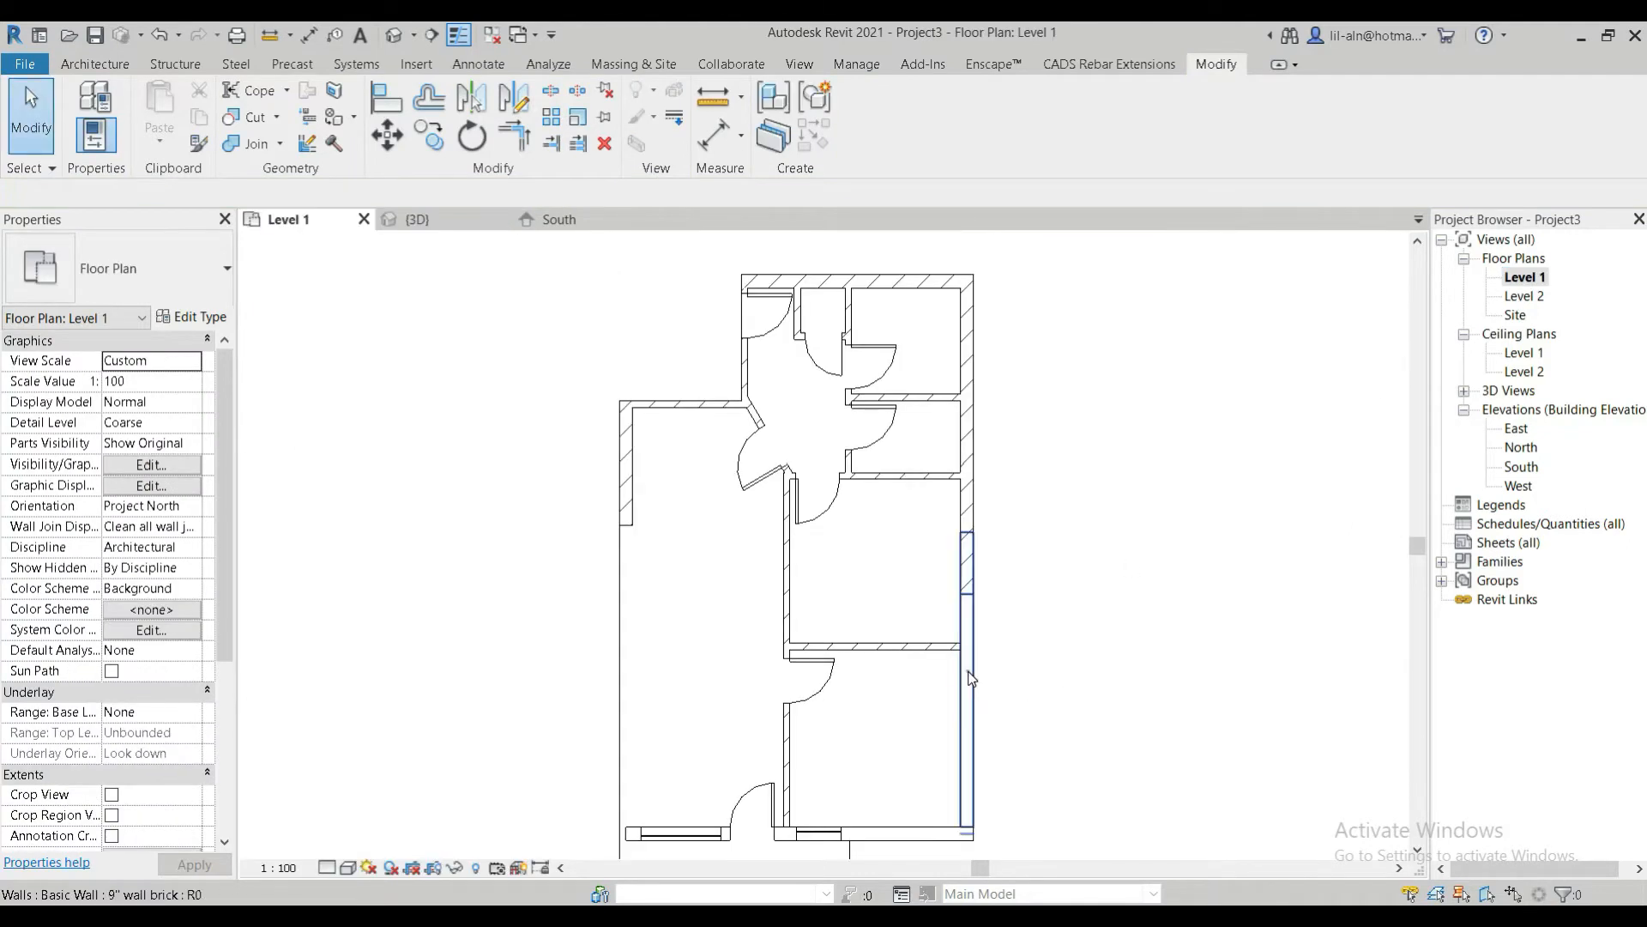
pyautogui.click(968, 669)
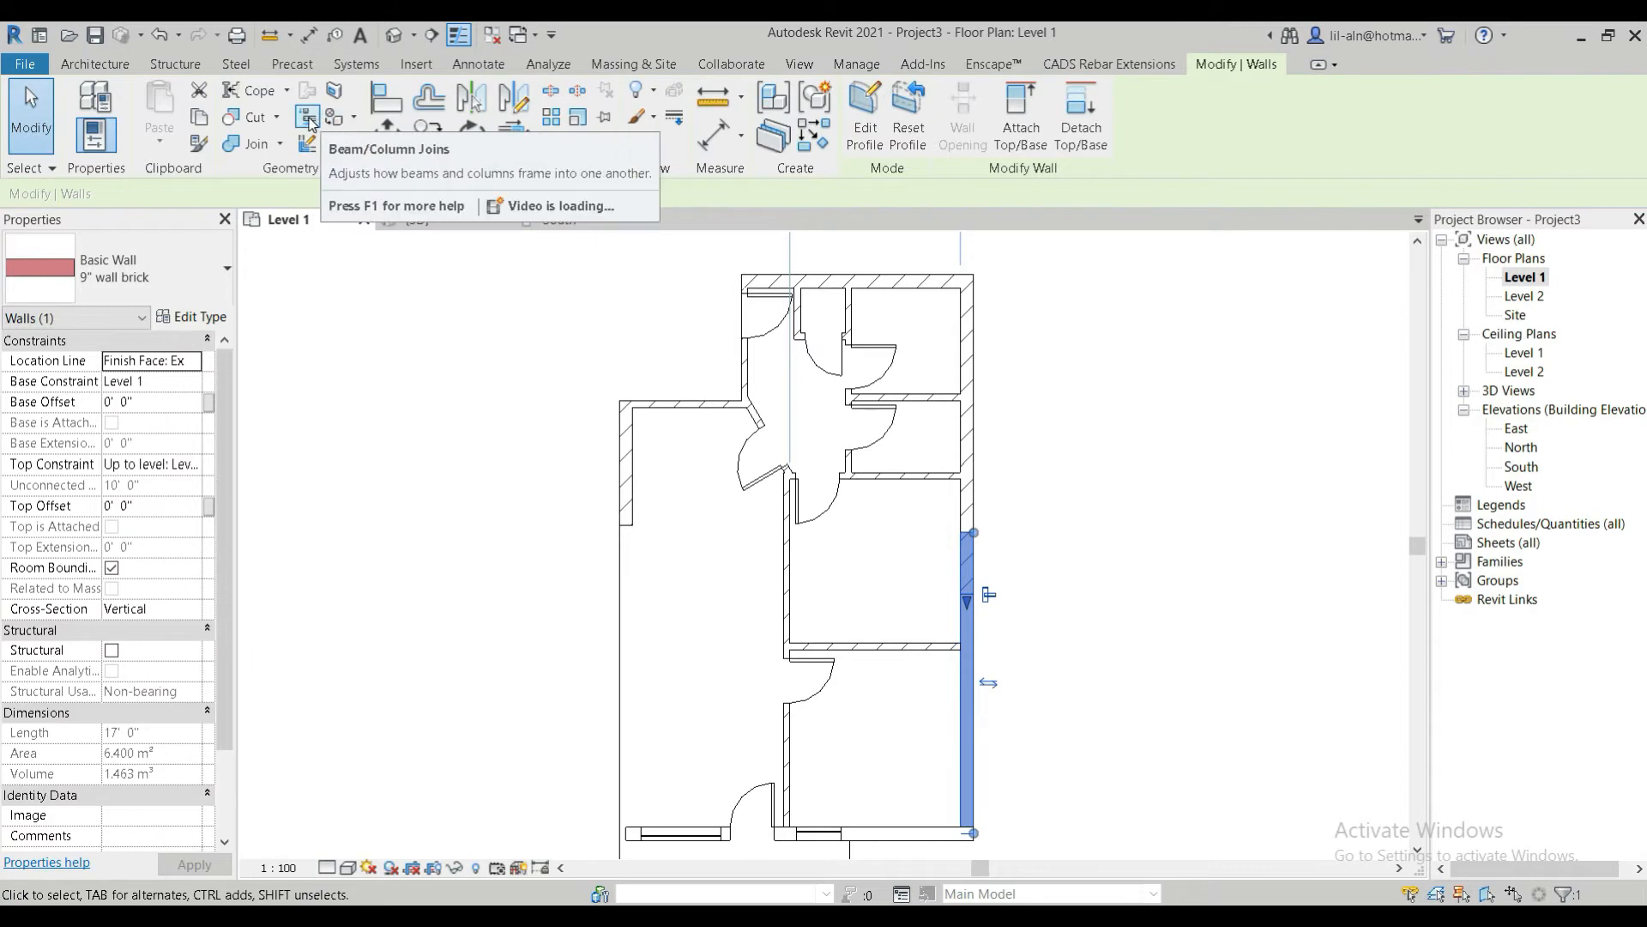
pyautogui.click(203, 119)
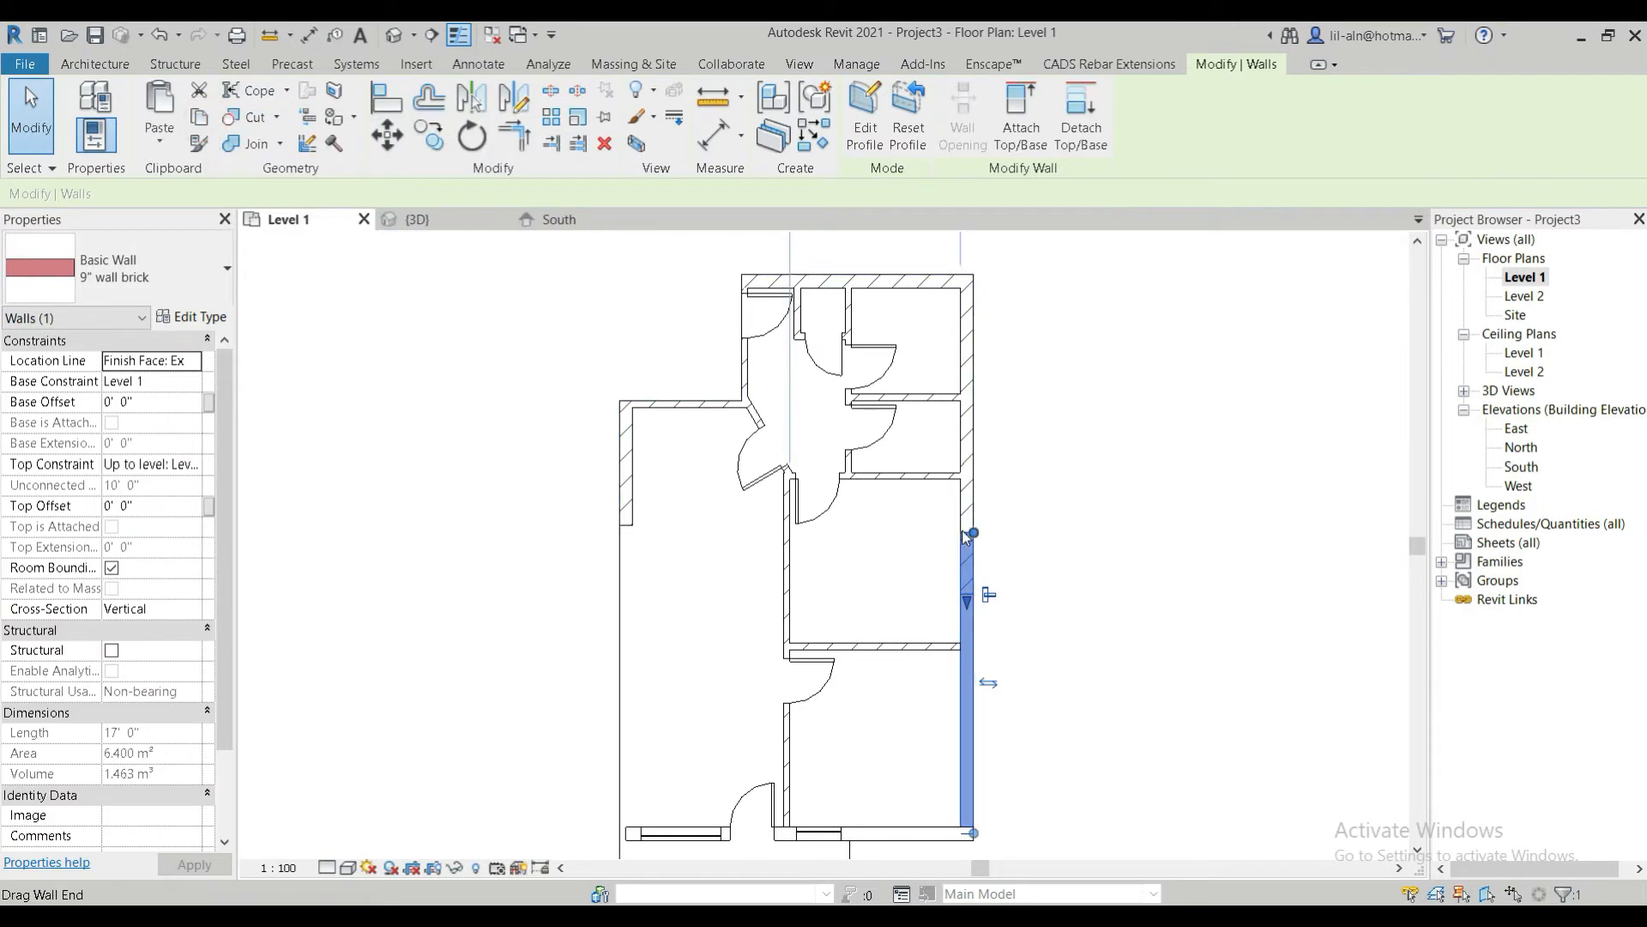
# Copy the profiled front segment of the right exterior wall about 19' 3" across to the open left side of the building
pyautogui.click(387, 136)
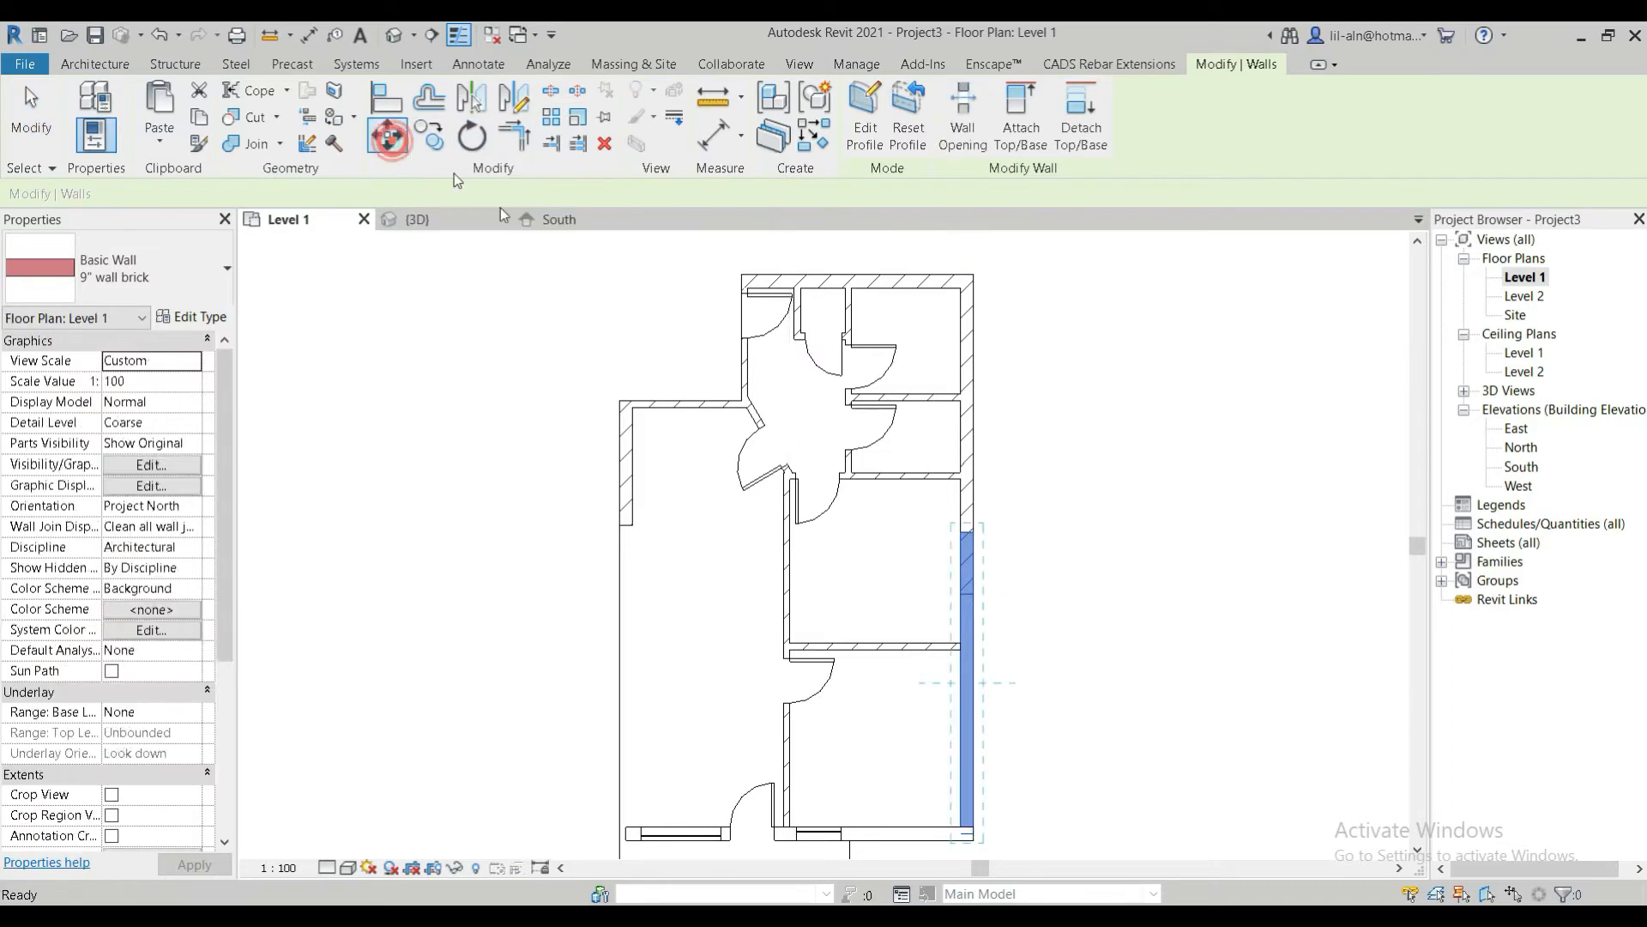
pyautogui.scroll(2, 846, 553)
pyautogui.click(412, 142)
pyautogui.click(996, 525)
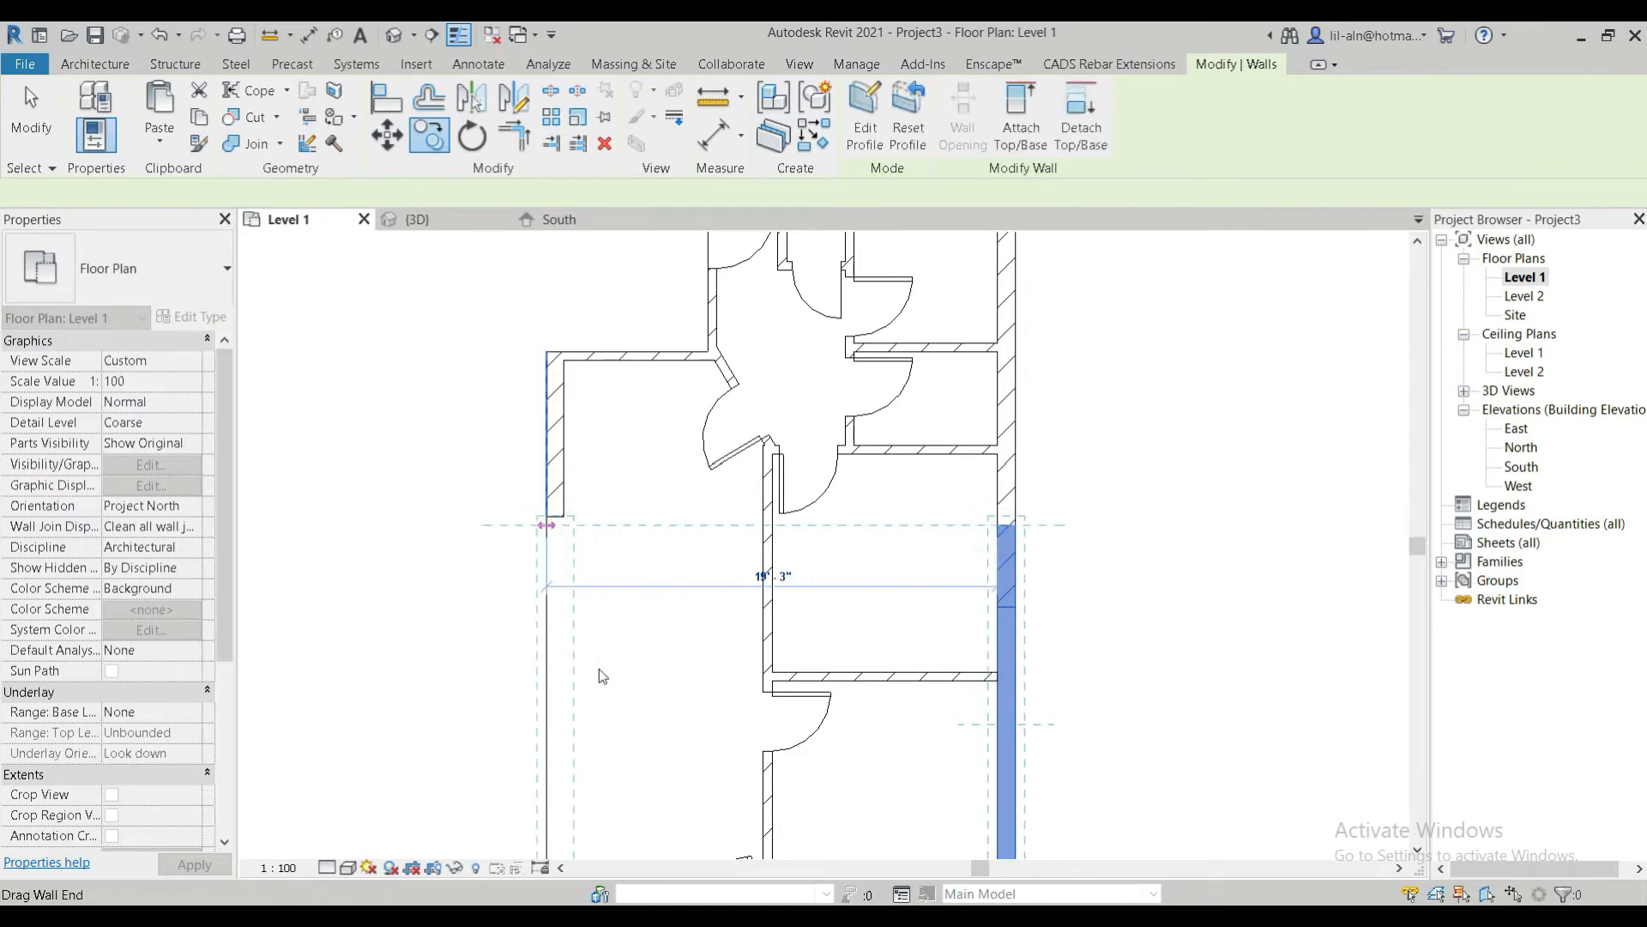
pyautogui.scroll(-3, 602, 665)
# Pull the ends of the copied wall segment into line with the existing left exterior wall so the two join
pyautogui.scroll(4, 614, 700)
pyautogui.scroll(3, 576, 590)
pyautogui.scroll(-3, 575, 588)
pyautogui.scroll(5, 525, 488)
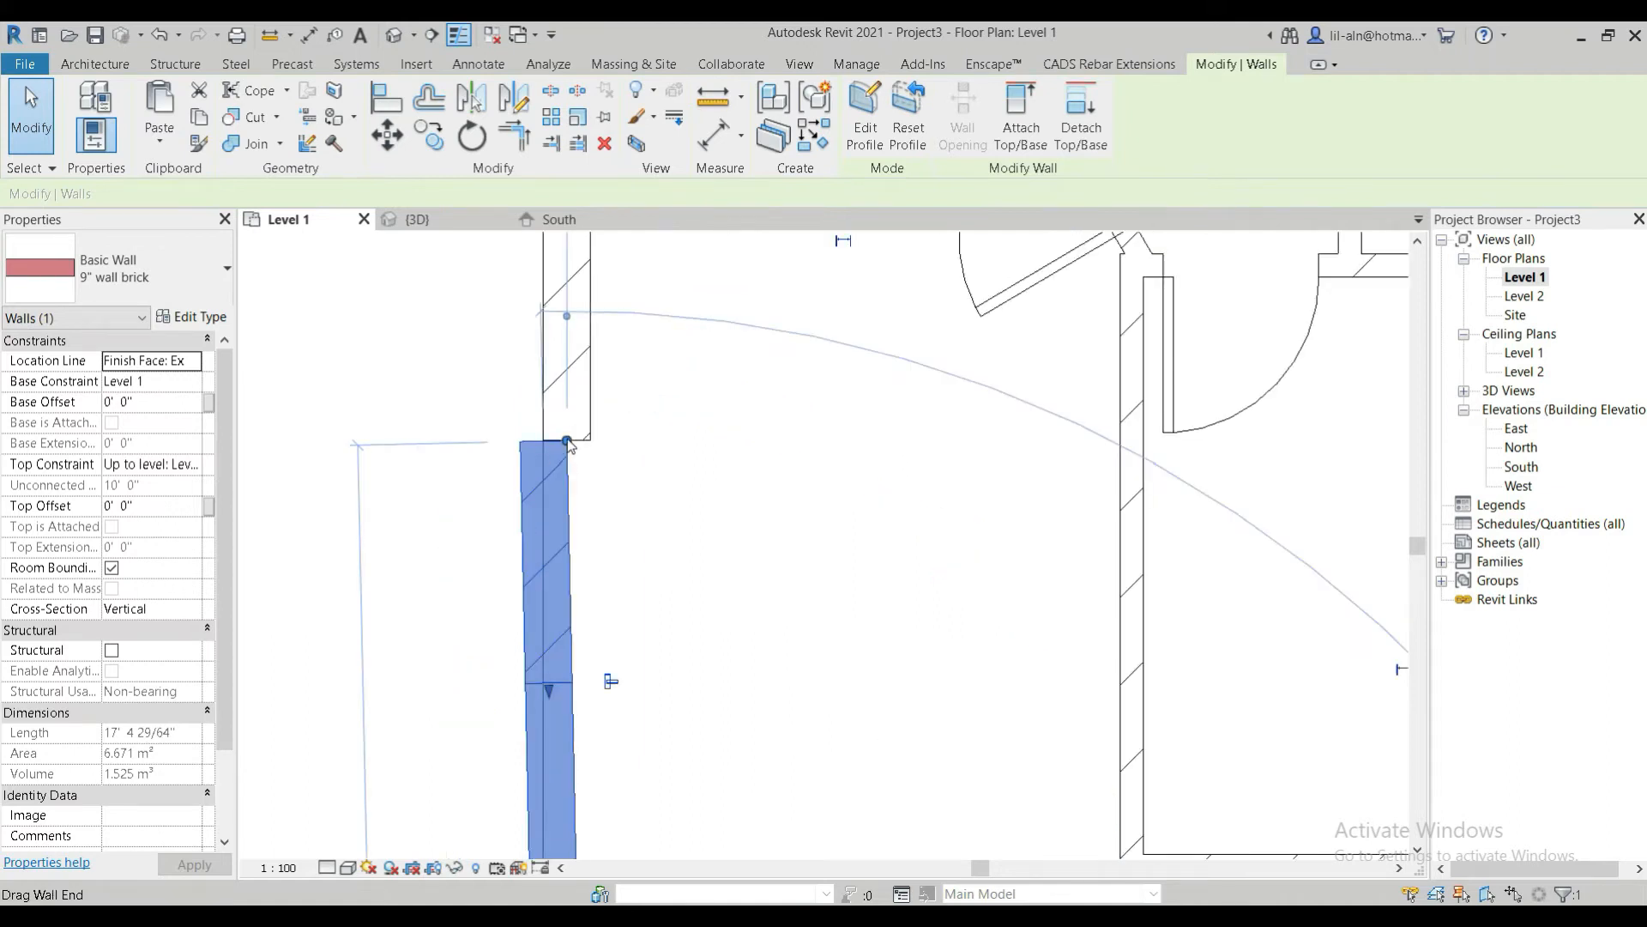
pyautogui.moveTo(567, 440); pyautogui.dragTo(595, 441)
pyautogui.scroll(-6, 646, 635)
pyautogui.moveTo(646, 635); pyautogui.dragTo(465, 459, button='middle')
pyautogui.scroll(-1, 562, 661)
pyautogui.moveTo(581, 688); pyautogui.dragTo(607, 424, button='middle')
# In the 3D view, make the 4.5" brick partition between the two front right rooms Unconnected, 3' 3 95/256" high
pyautogui.click(397, 38)
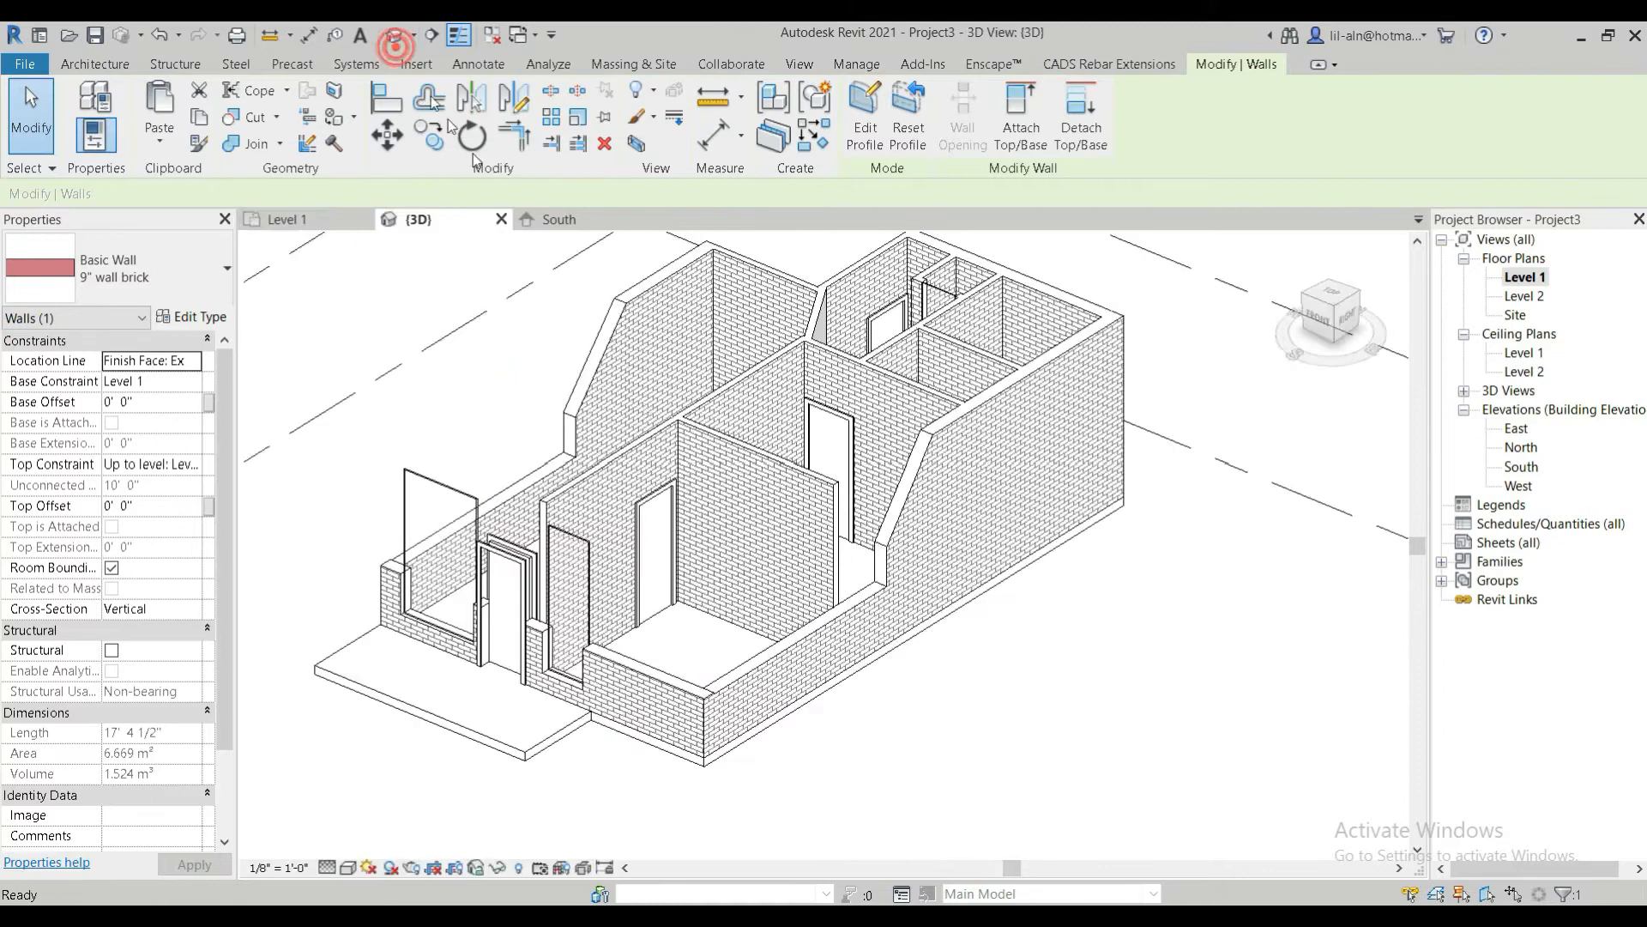
pyautogui.scroll(-1, 571, 592)
pyautogui.moveTo(691, 696)
pyautogui.keyDown('shift'); pyautogui.mouseDown(button='middle')
pyautogui.moveTo(819, 674)
pyautogui.moveTo(951, 682)
pyautogui.mouseUp(button='middle'); pyautogui.keyUp('shift')
pyautogui.keyDown('shift'); pyautogui.moveTo(1097, 672); pyautogui.dragTo(775, 671, button='middle'); pyautogui.keyUp('shift')
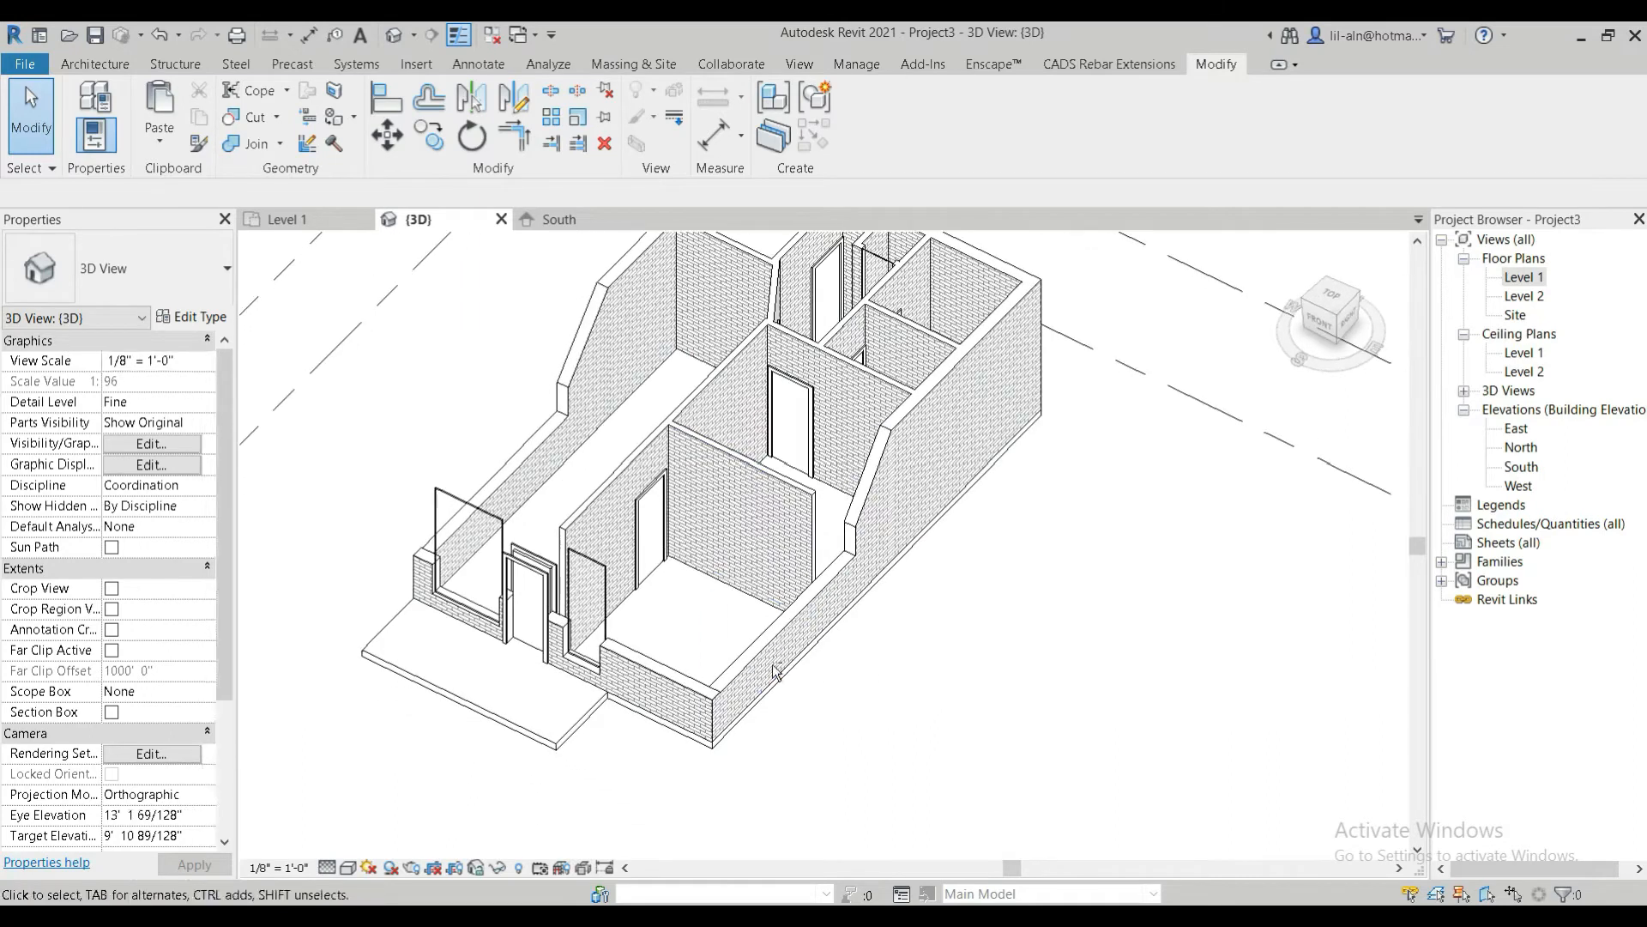
pyautogui.click(740, 561)
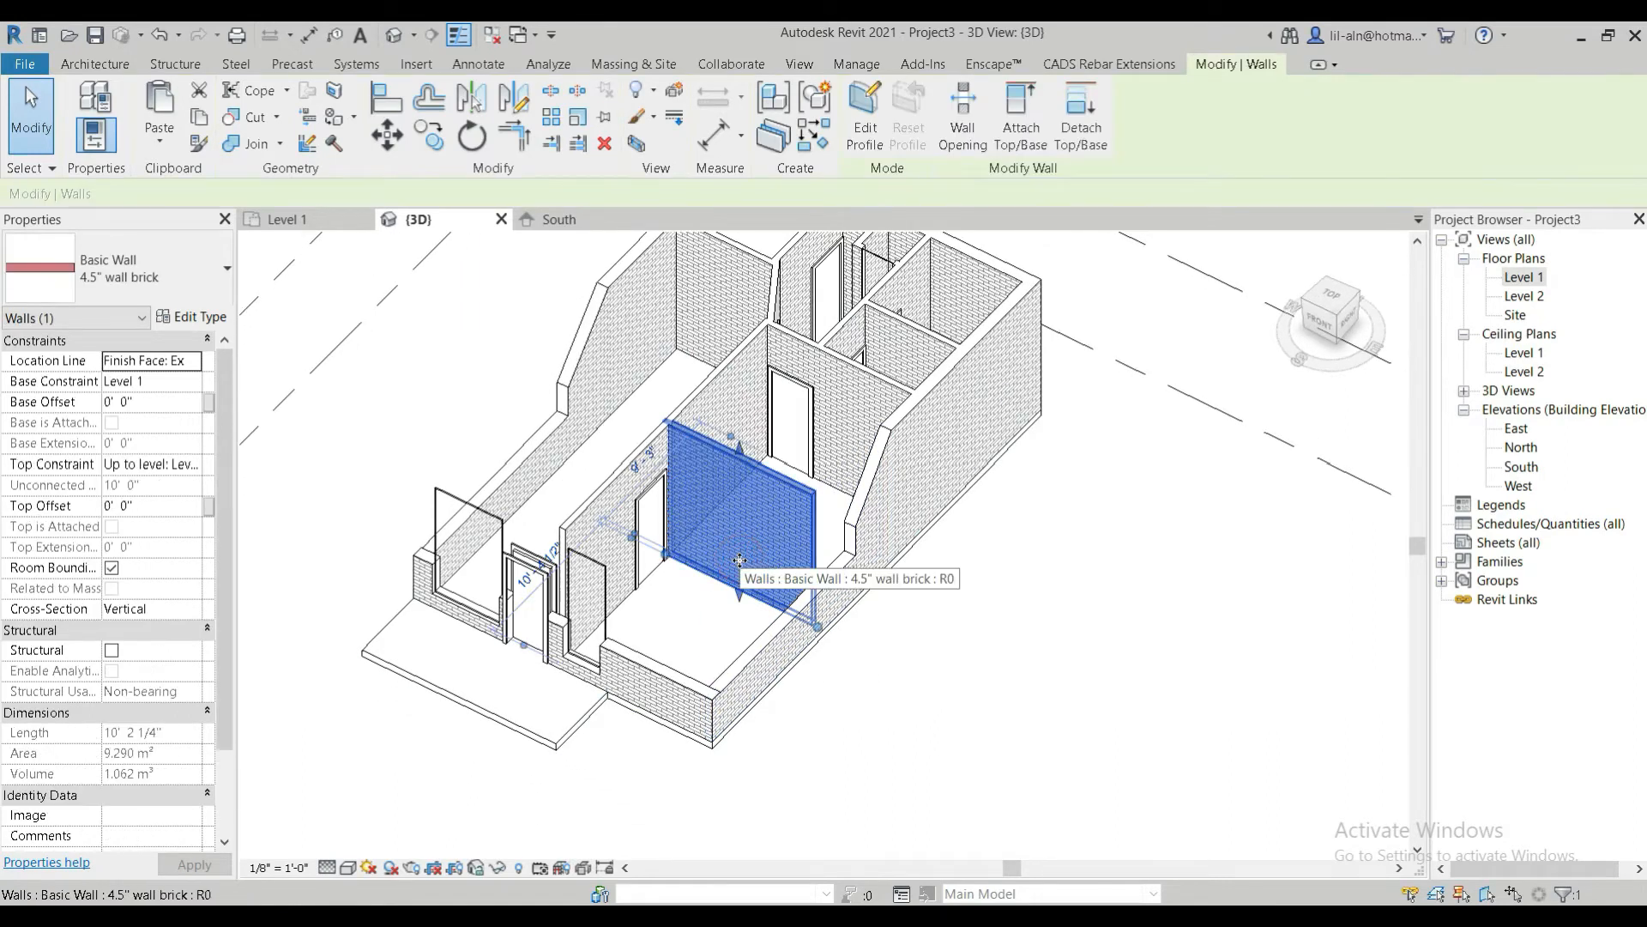
pyautogui.click(192, 465)
pyautogui.click(151, 486)
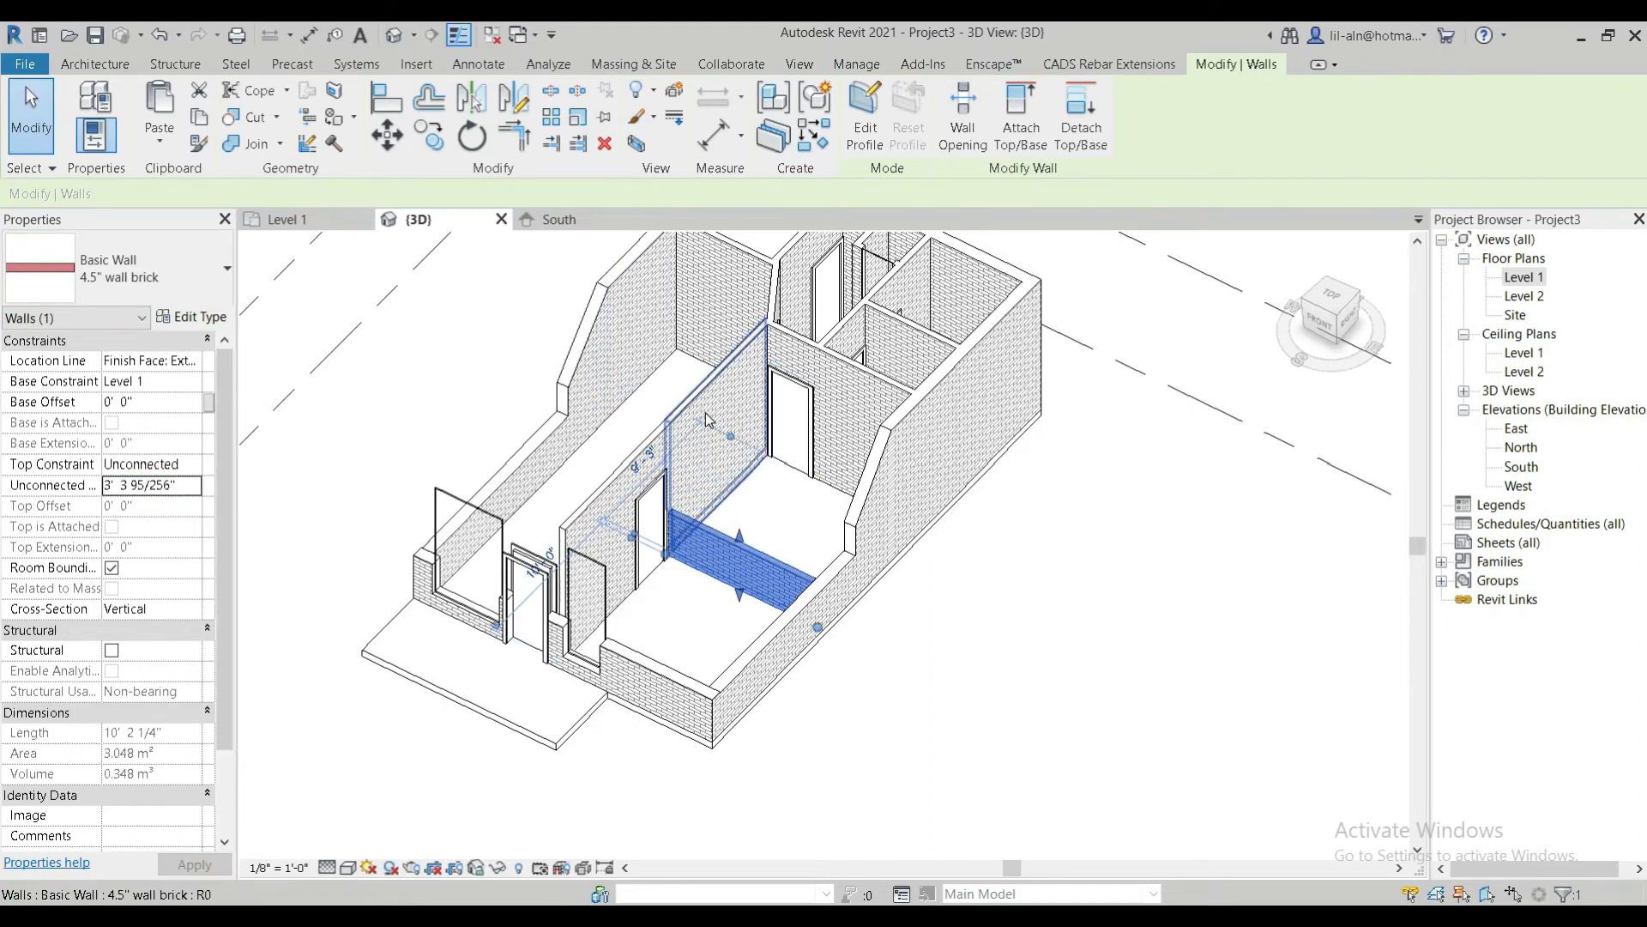
# Make the 4.5" brick partition between the long left room and the middle right room Unconnected, 3' 3 95/256" high
pyautogui.click(706, 415)
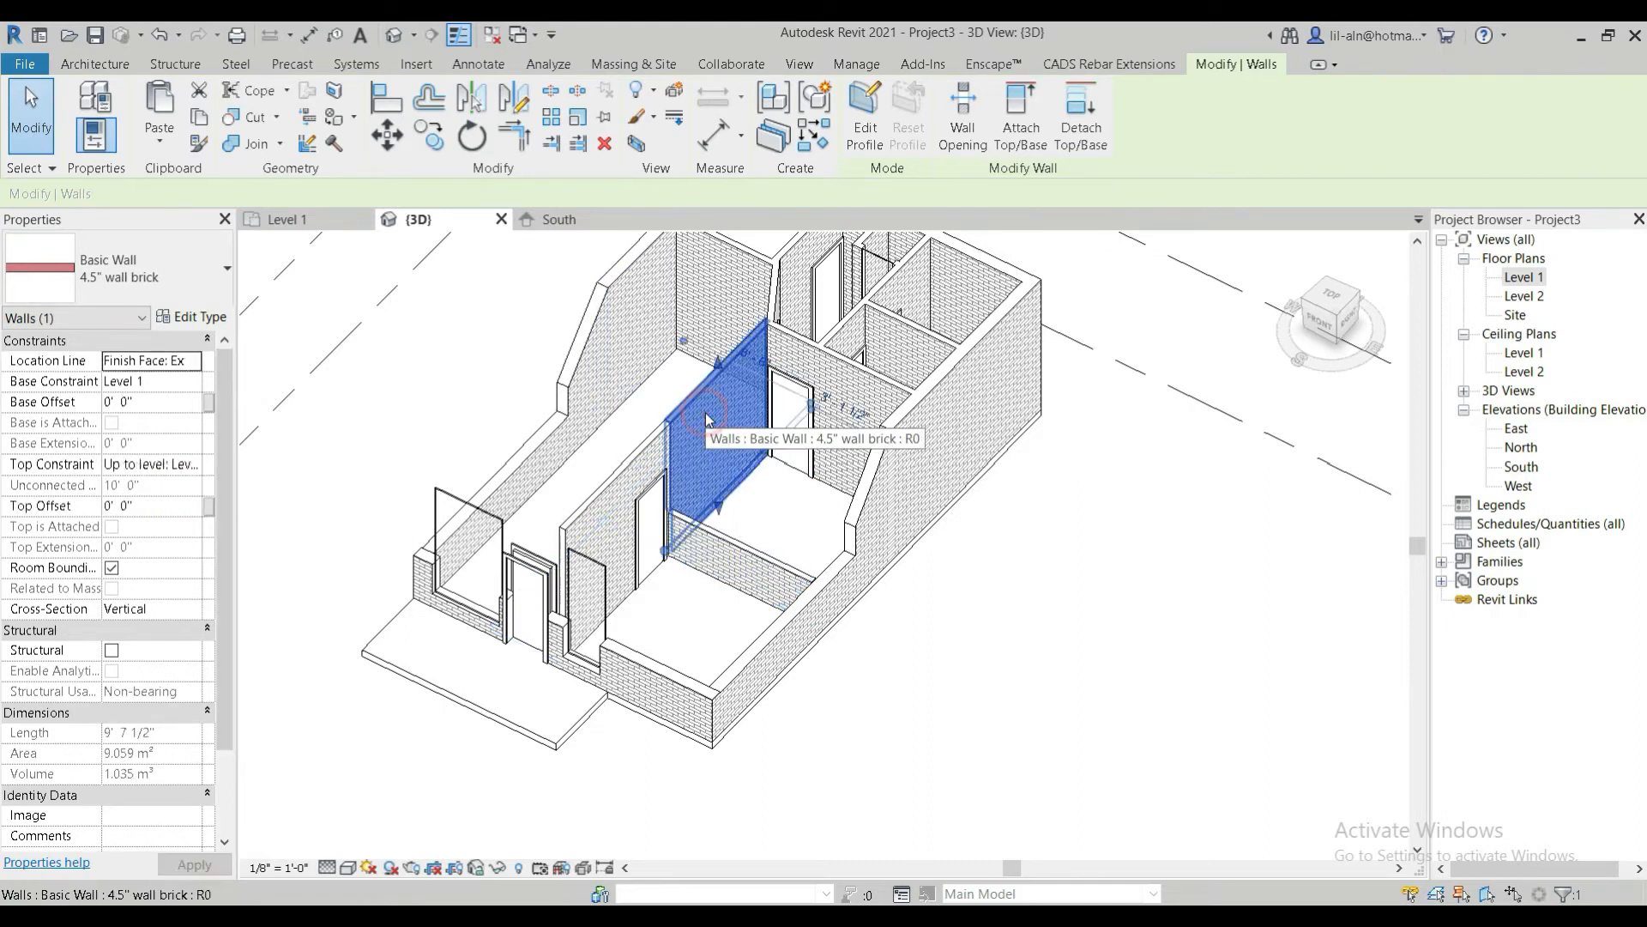
pyautogui.click(192, 466)
pyautogui.click(178, 485)
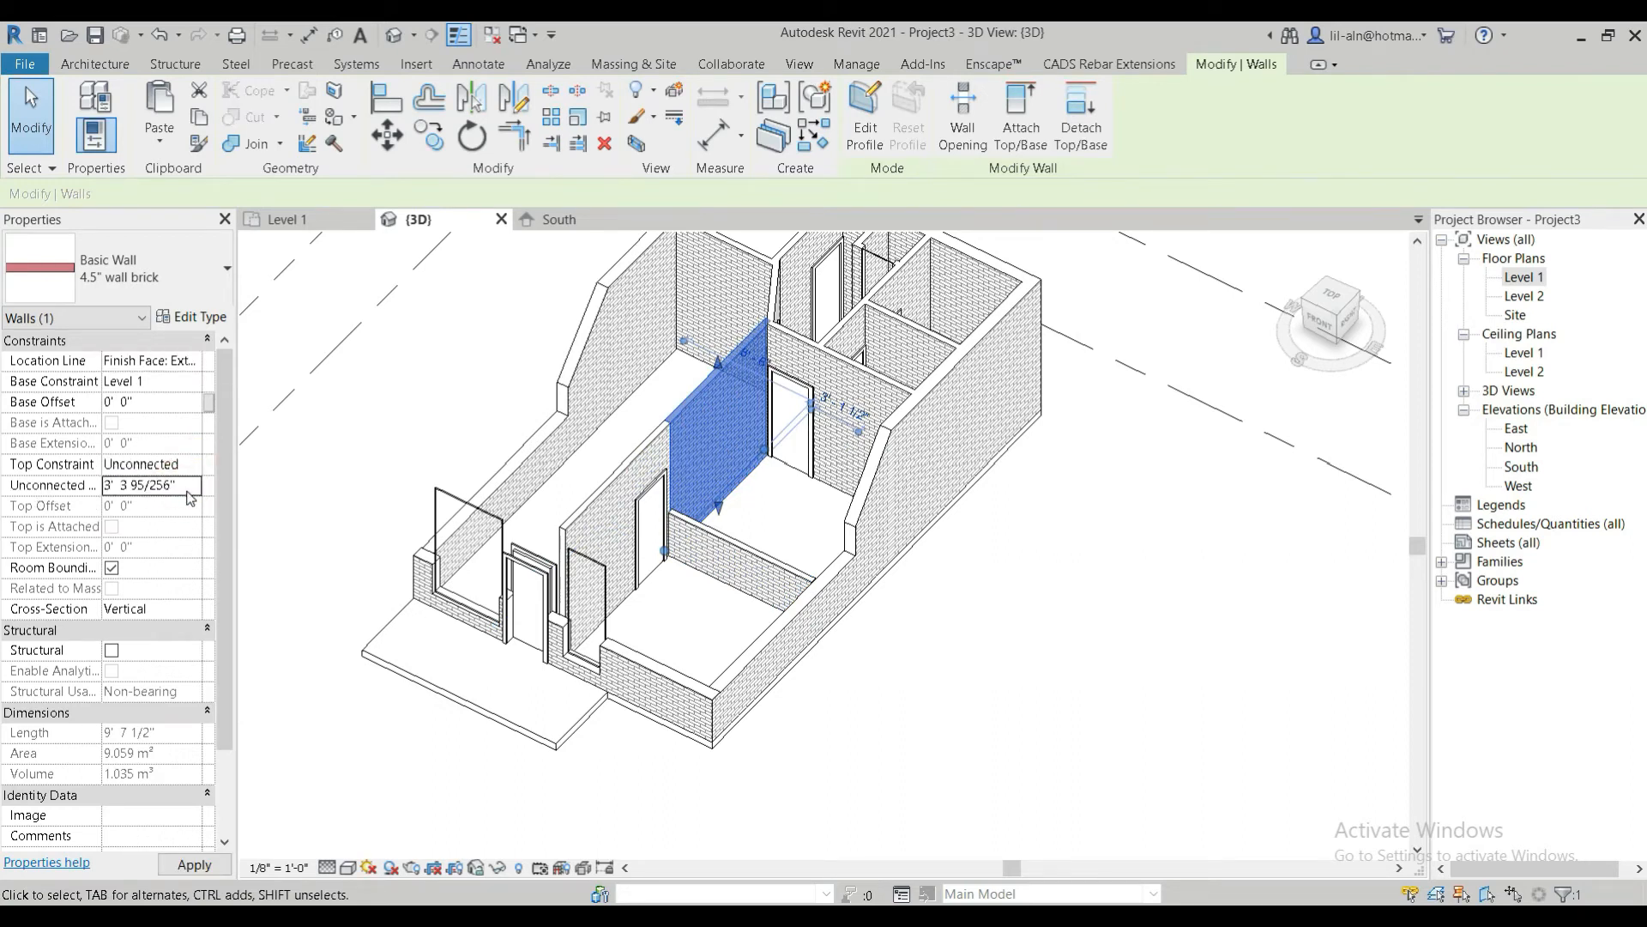
pyautogui.click(903, 571)
pyautogui.click(594, 521)
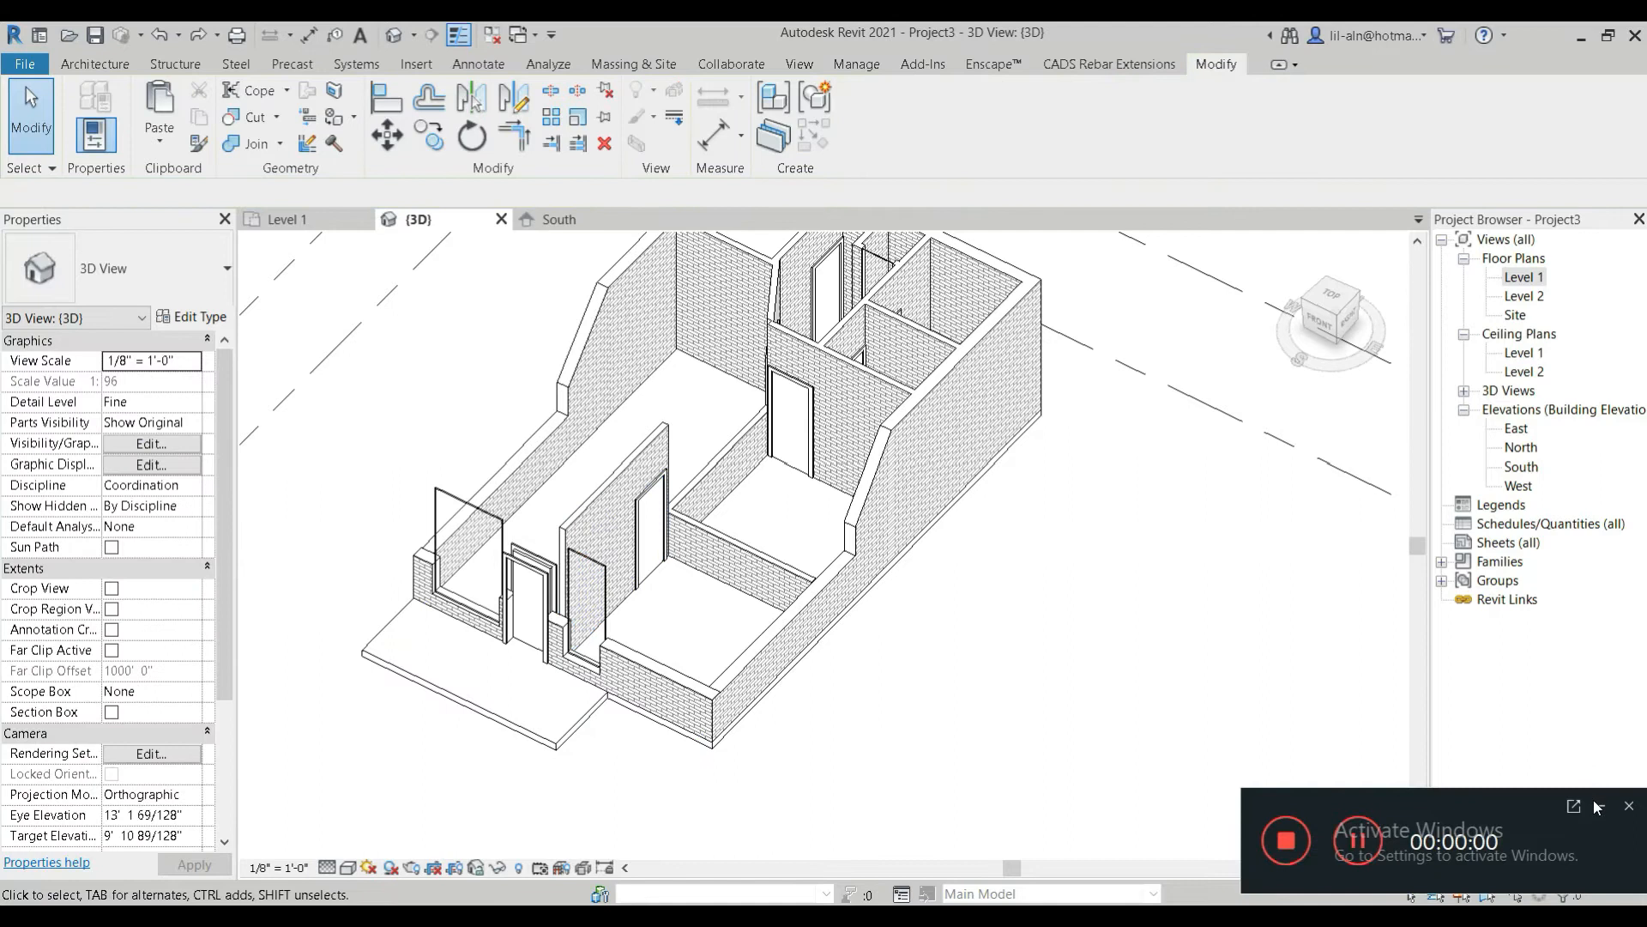
pyautogui.click(1596, 805)
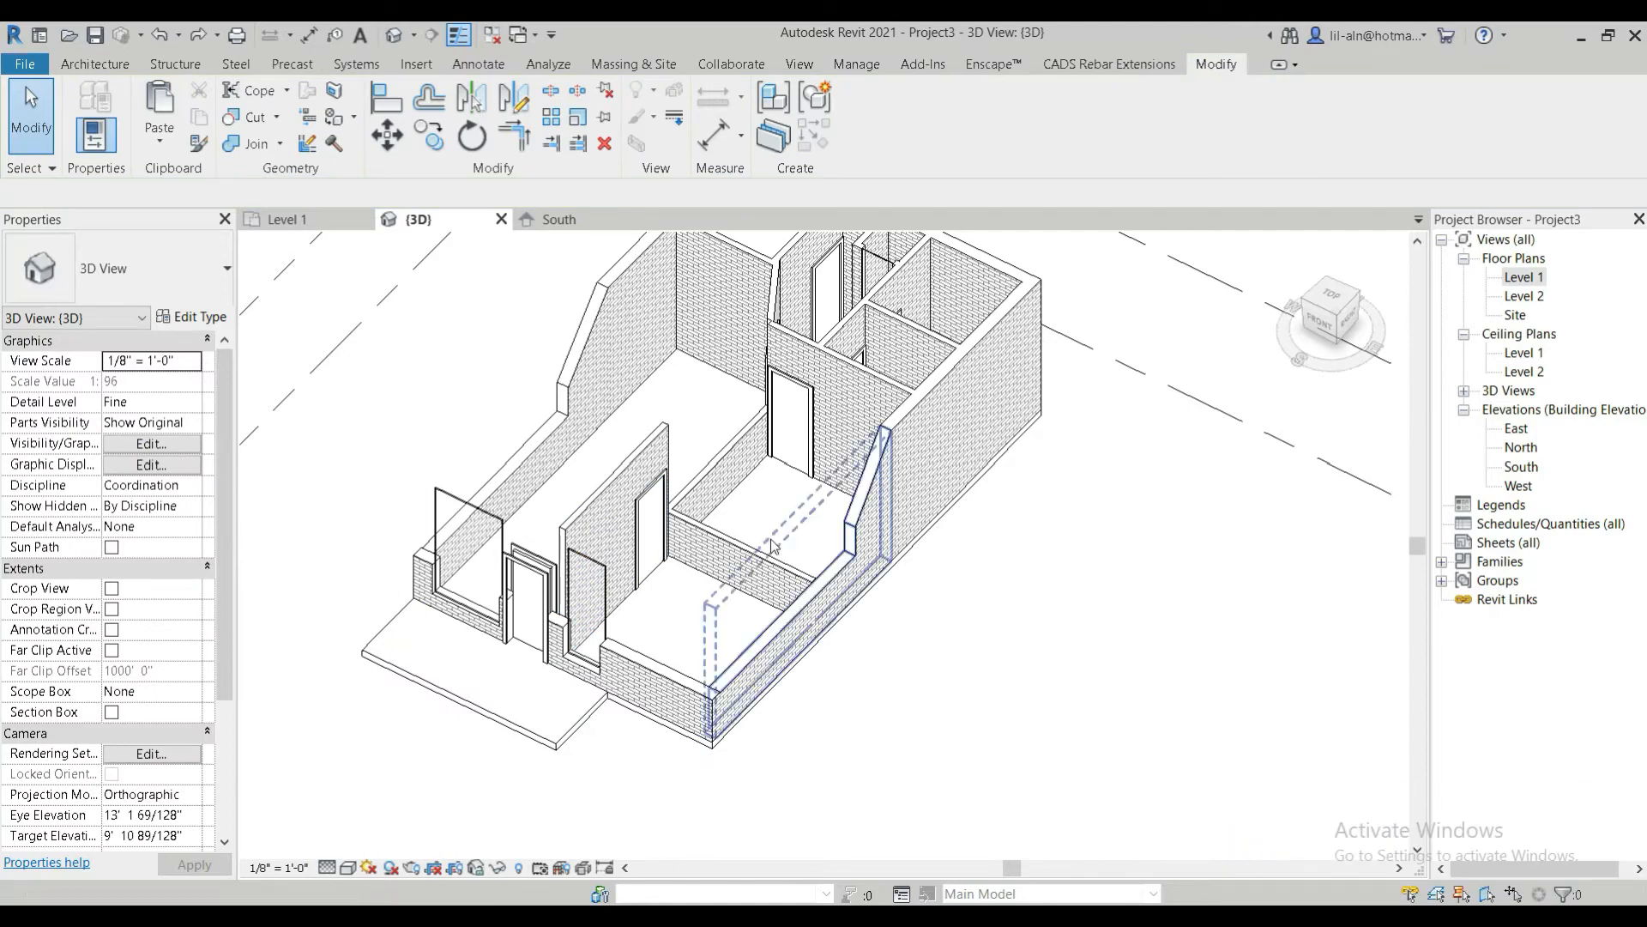
# Use Match Type Properties to transfer the lowered partition's height to the remaining interior partitions
pyautogui.click(199, 143)
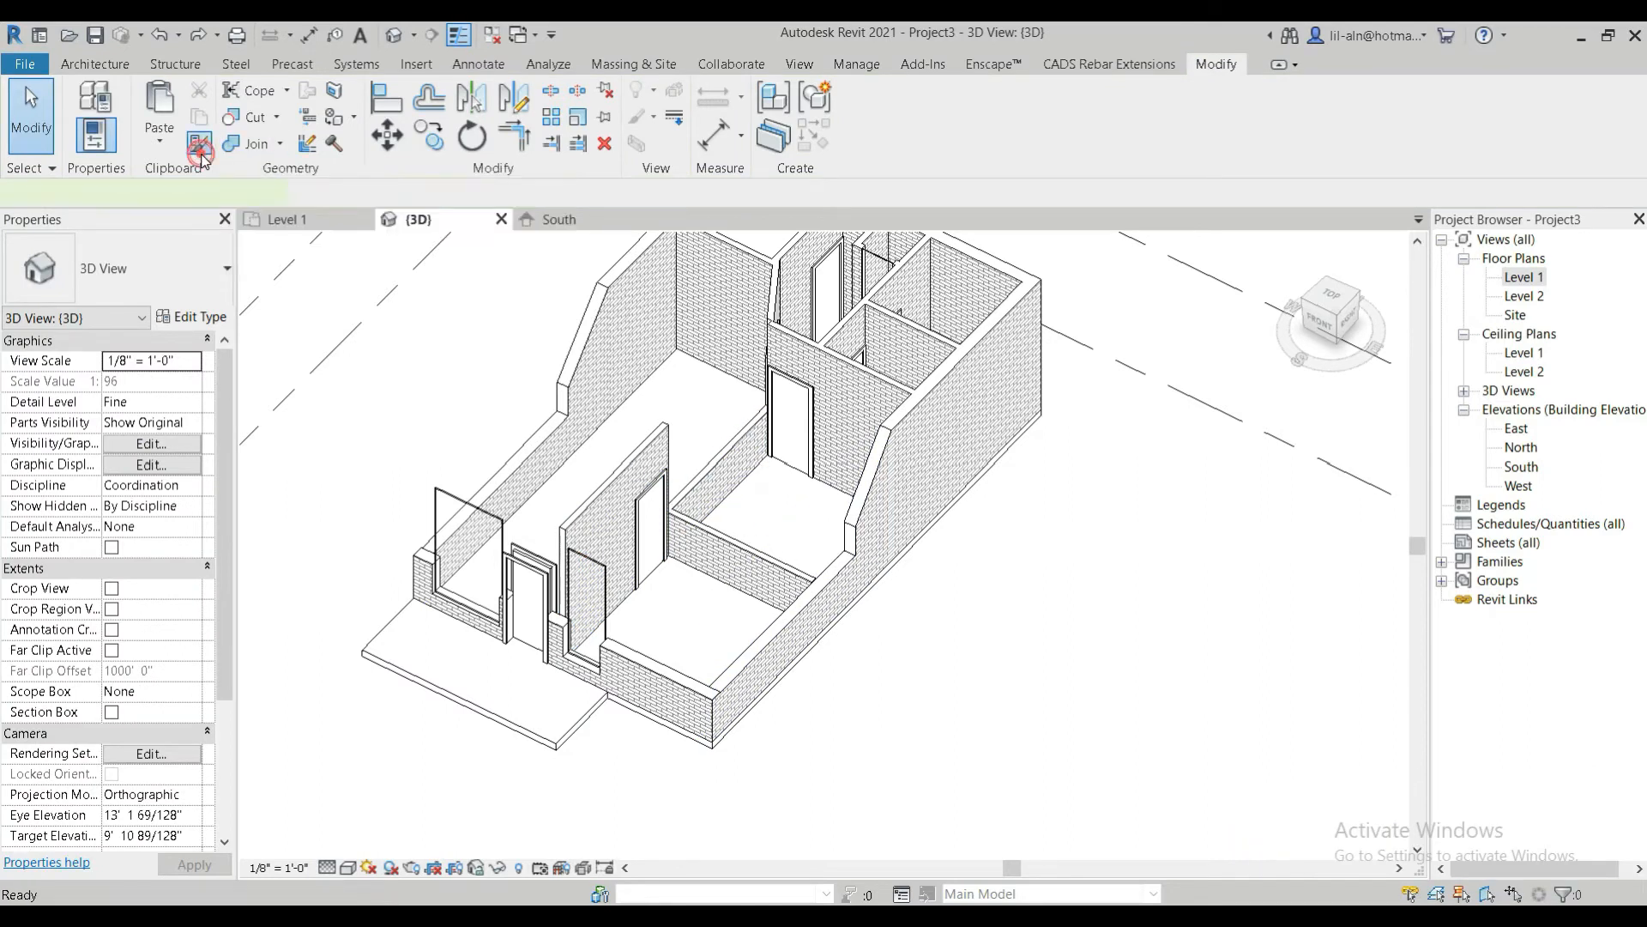
pyautogui.click(710, 481)
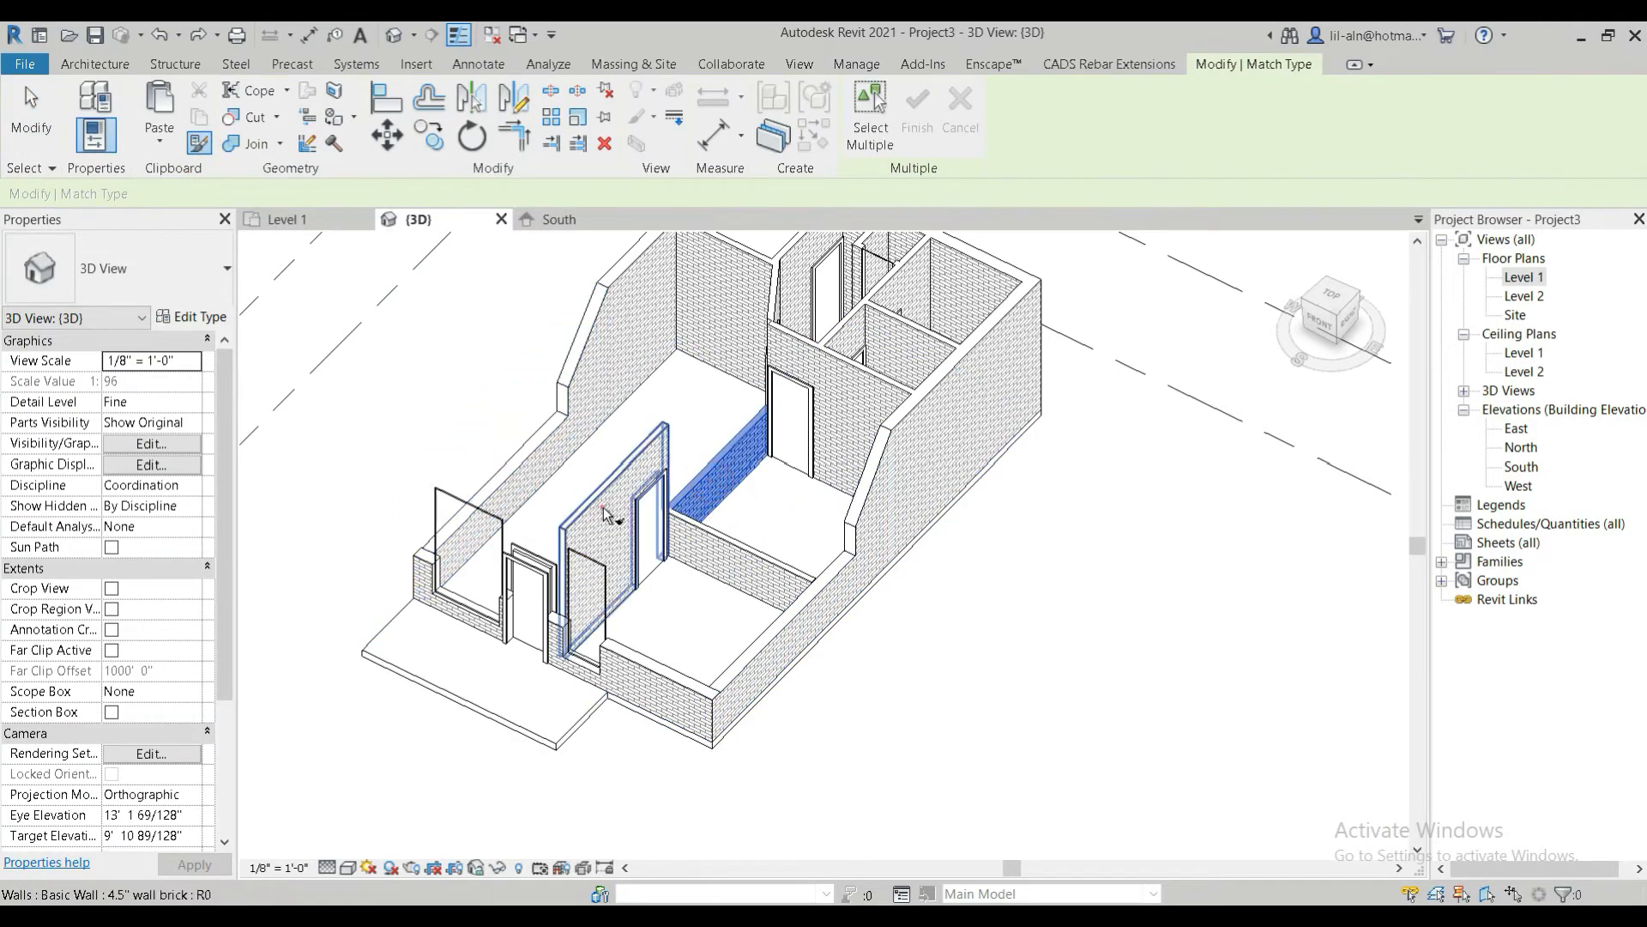
pyautogui.click(583, 513)
pyautogui.click(845, 368)
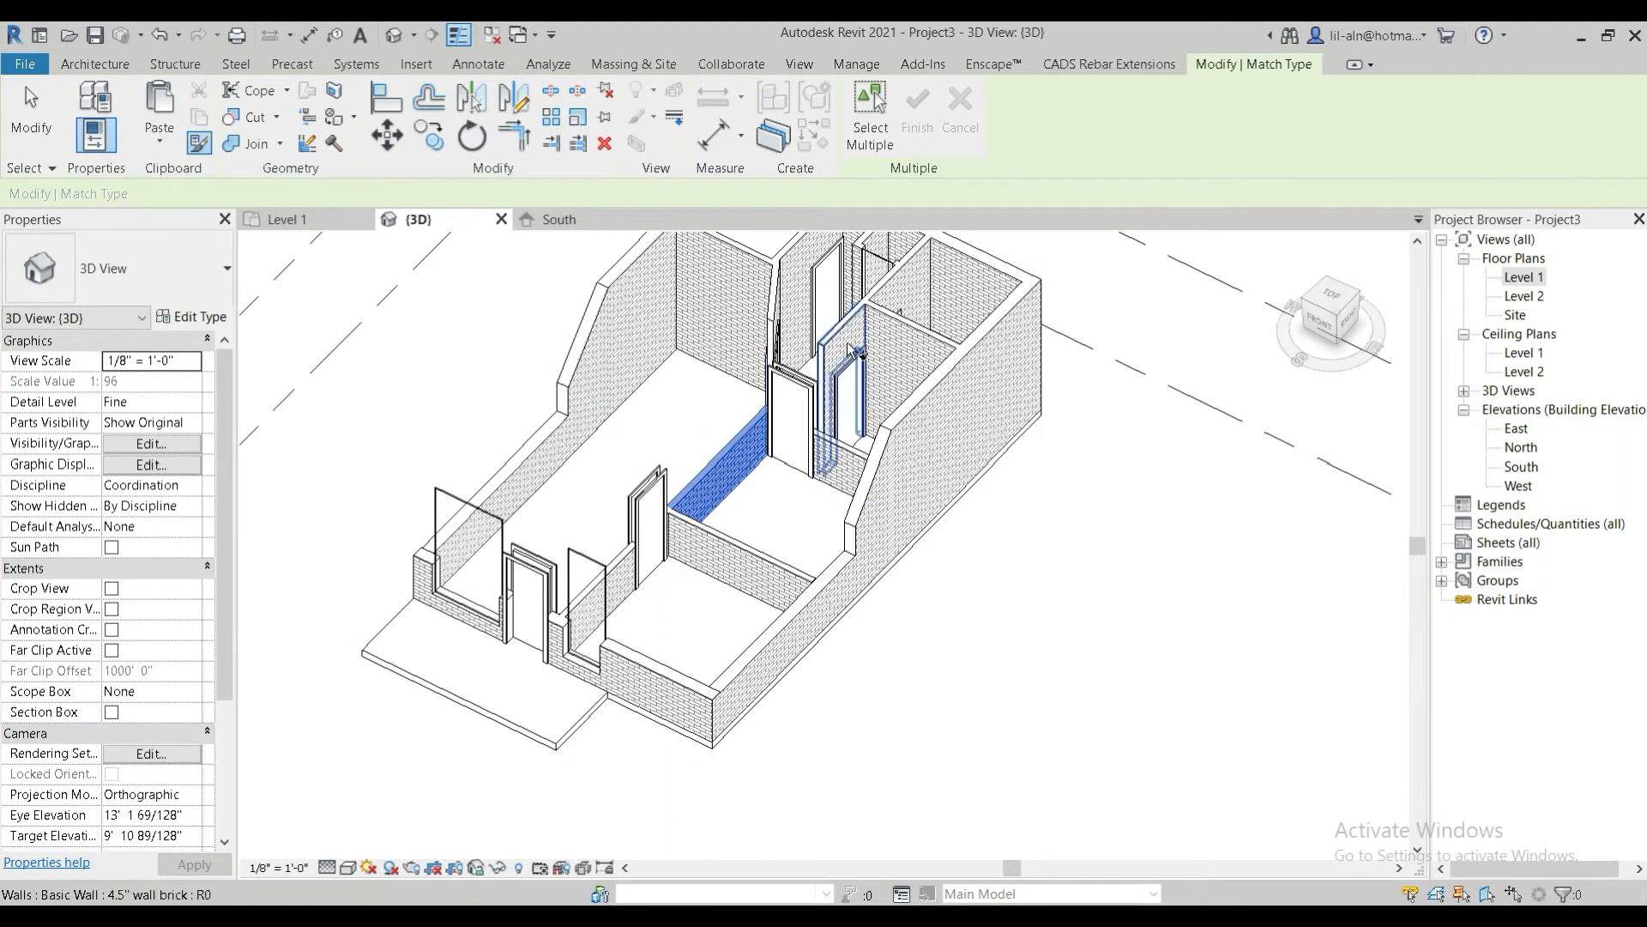
pyautogui.click(895, 299)
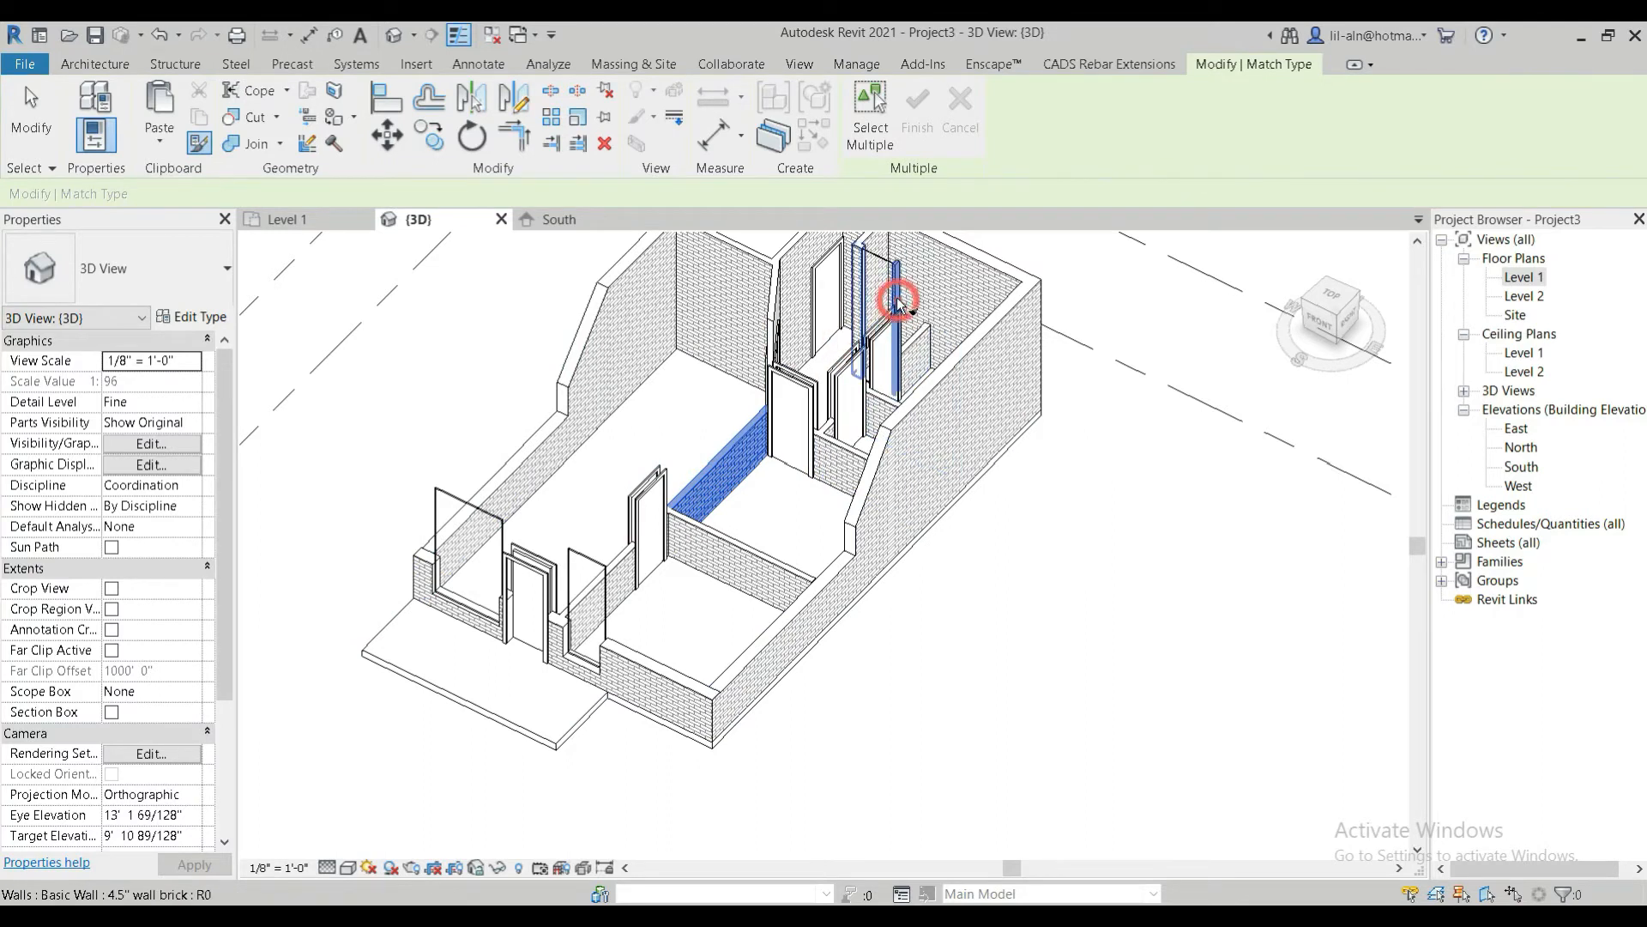
pyautogui.moveTo(947, 468); pyautogui.dragTo(1032, 571, button='middle')
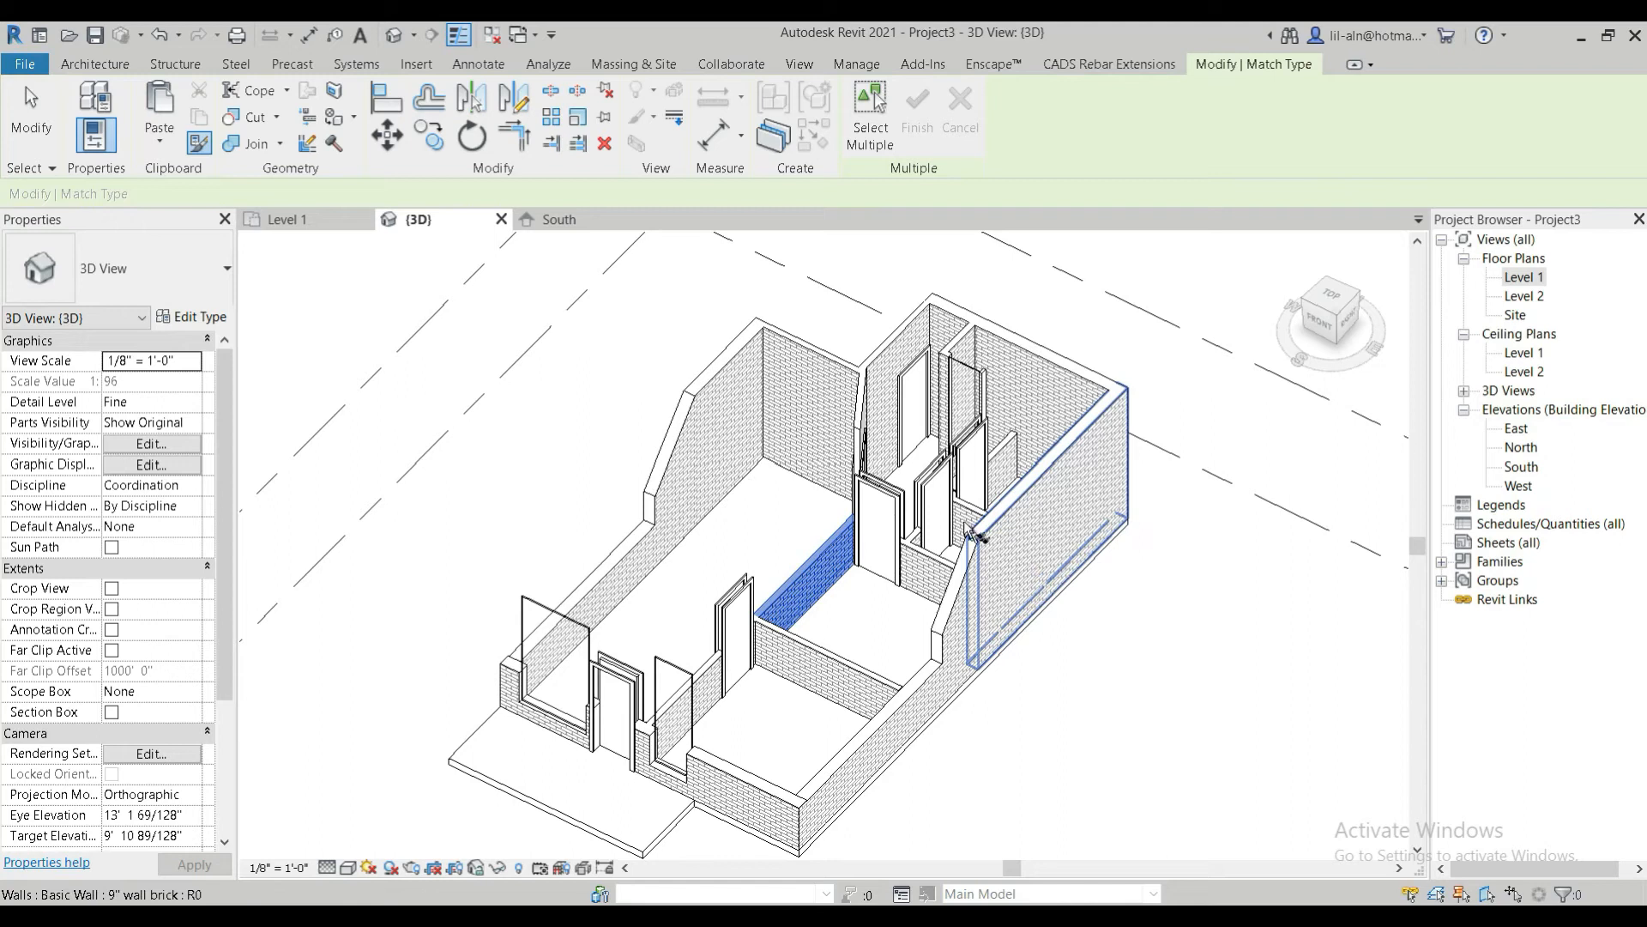
pyautogui.keyDown('shift'); pyautogui.moveTo(884, 613); pyautogui.dragTo(1011, 658, button='middle'); pyautogui.keyUp('shift')
pyautogui.keyDown('shift'); pyautogui.moveTo(946, 709); pyautogui.dragTo(766, 306, button='middle'); pyautogui.keyUp('shift')
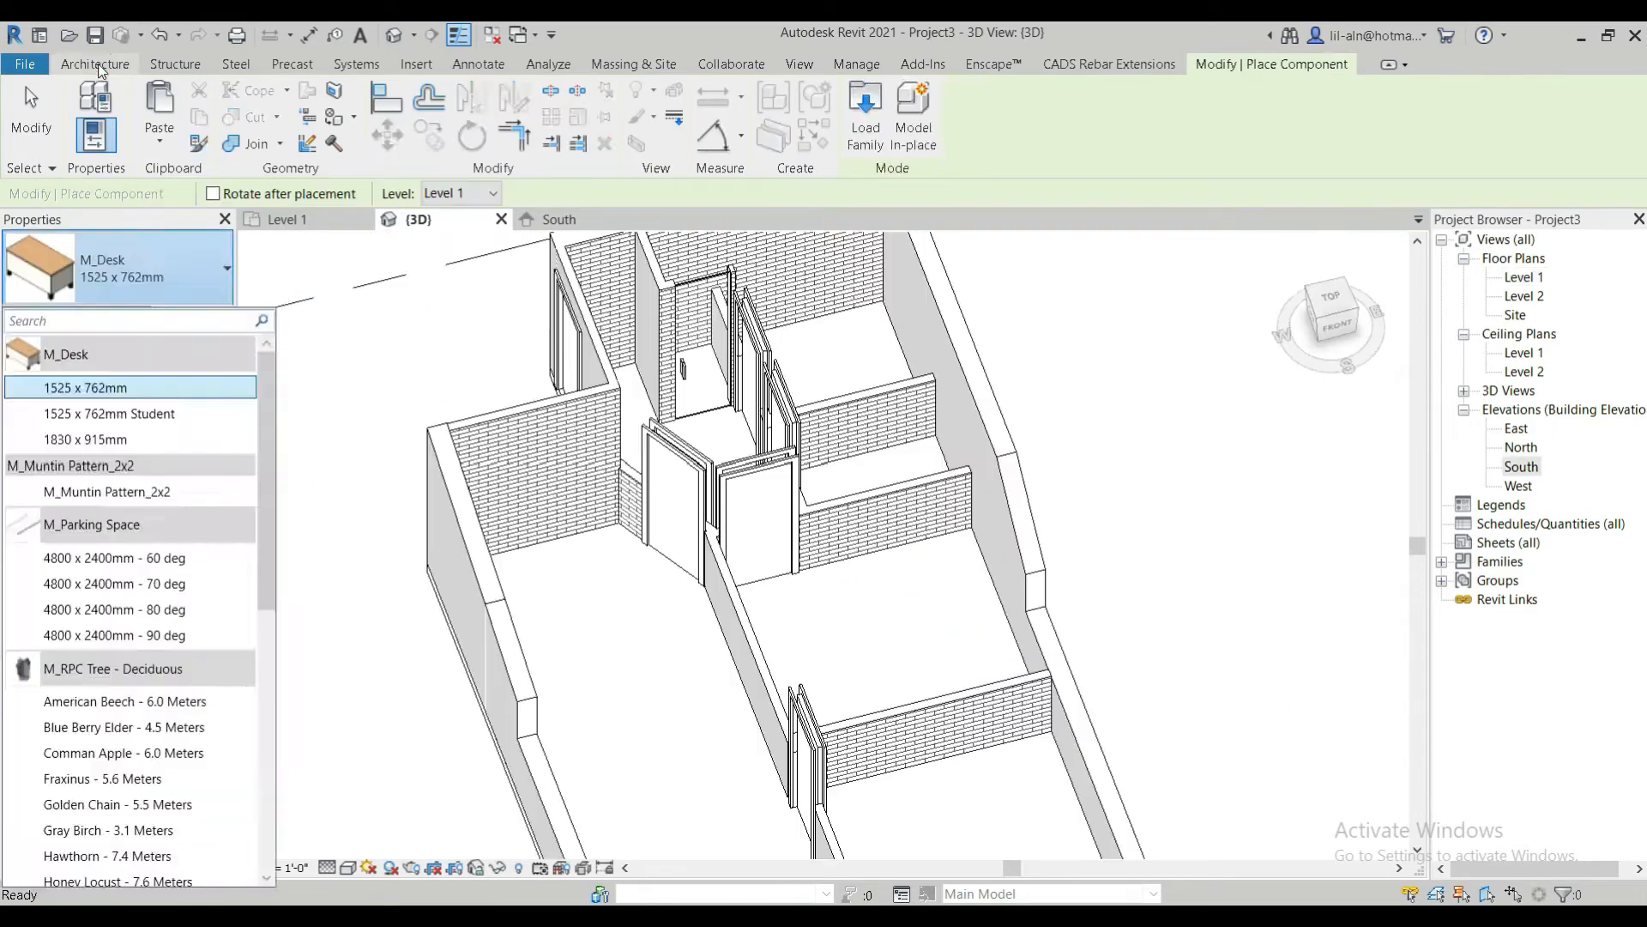
pyautogui.click(94, 64)
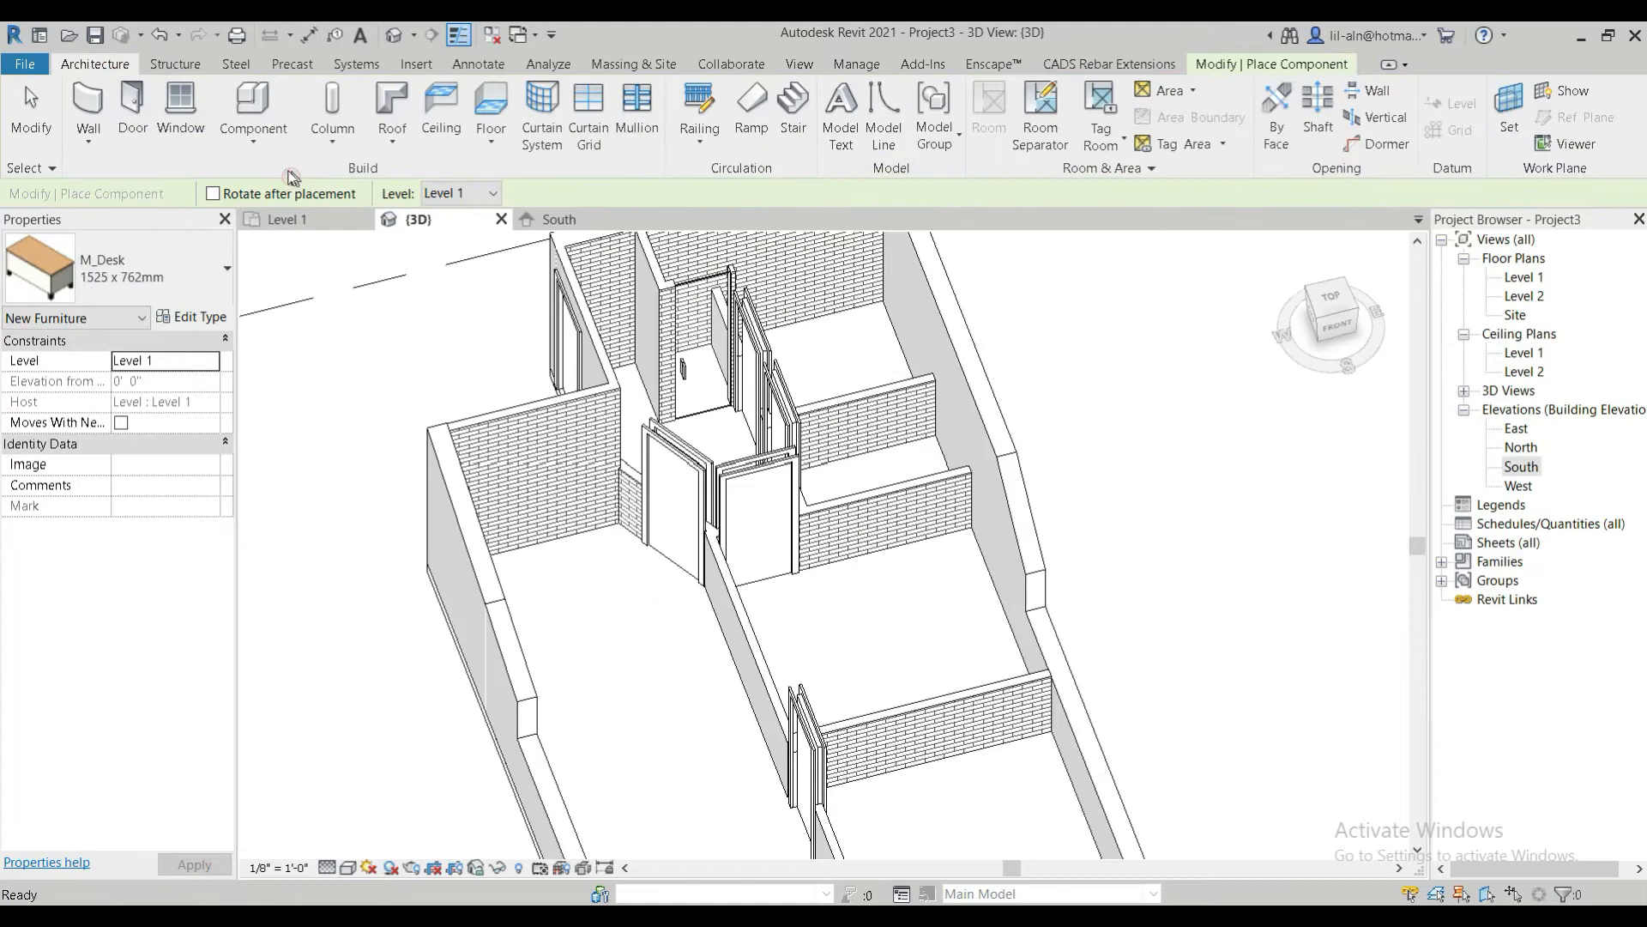
pyautogui.click(254, 140)
pyautogui.click(264, 182)
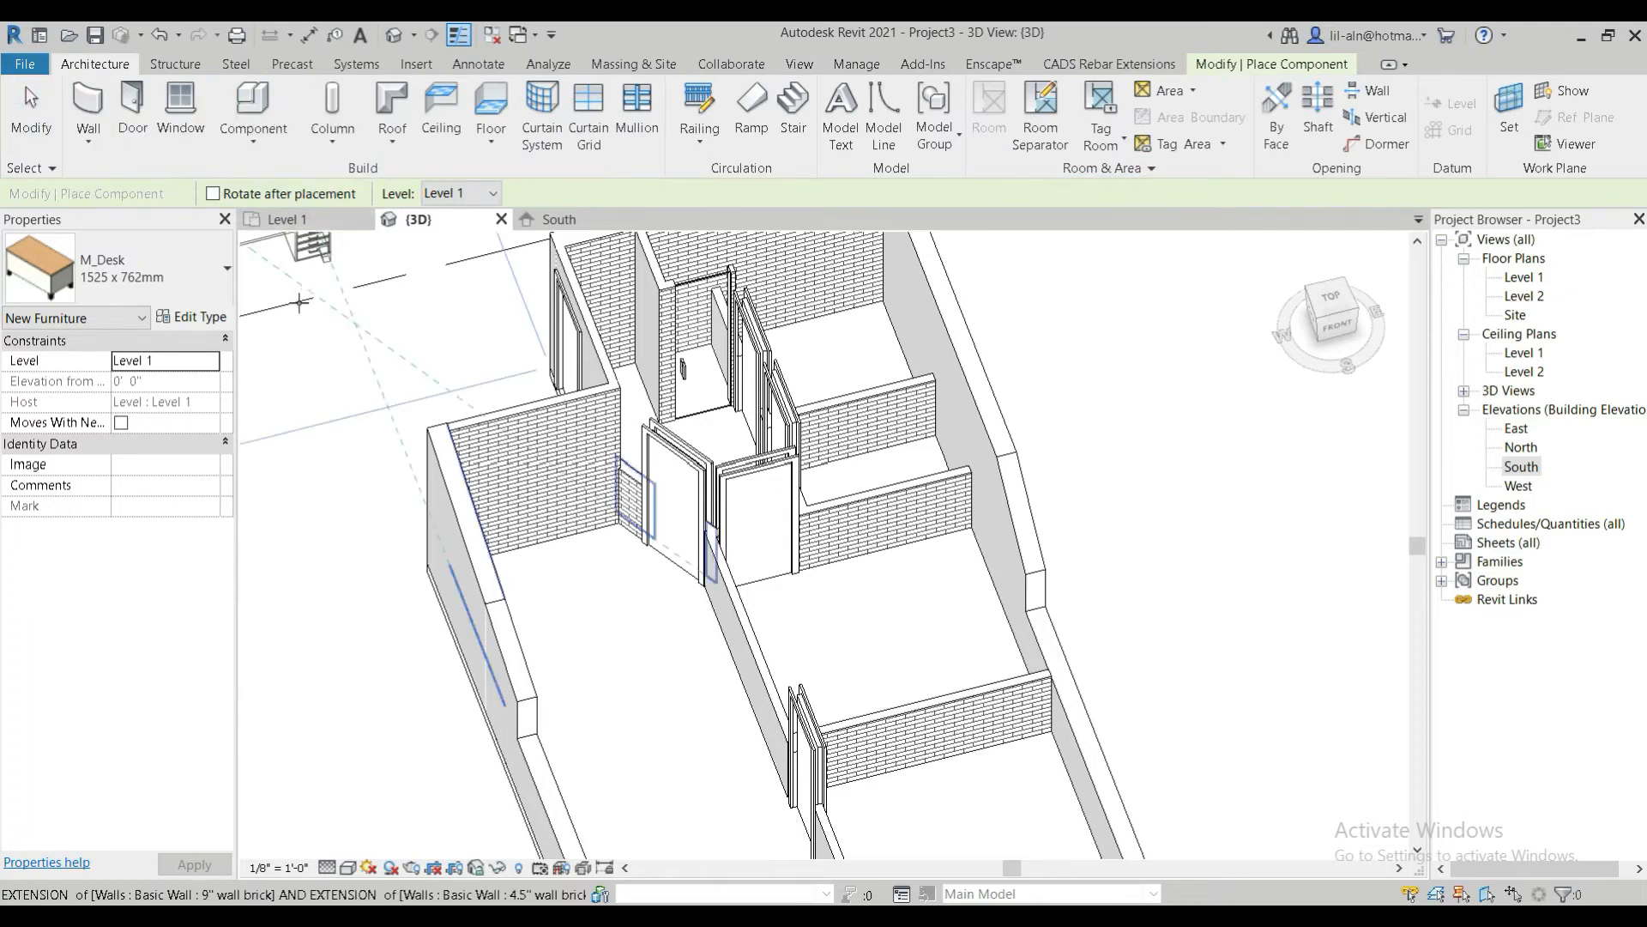
pyautogui.click(30, 103)
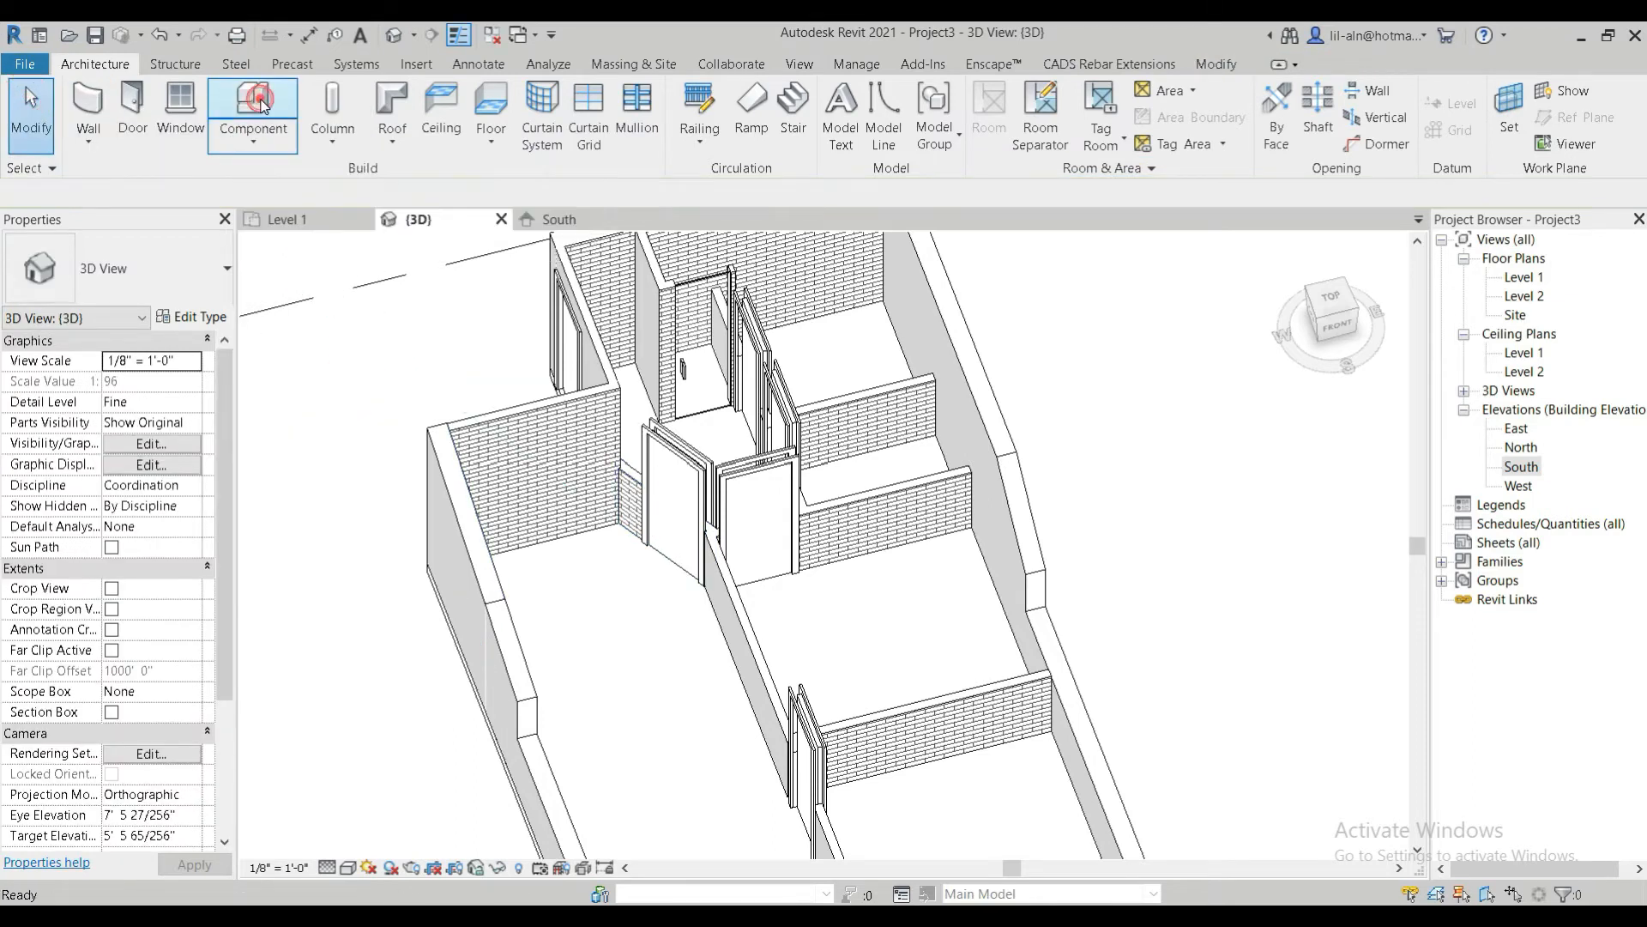
# Start loading a component family from the Metric Library's Furniture folder and show its contents as large thumbnails
pyautogui.click(236, 138)
pyautogui.click(860, 129)
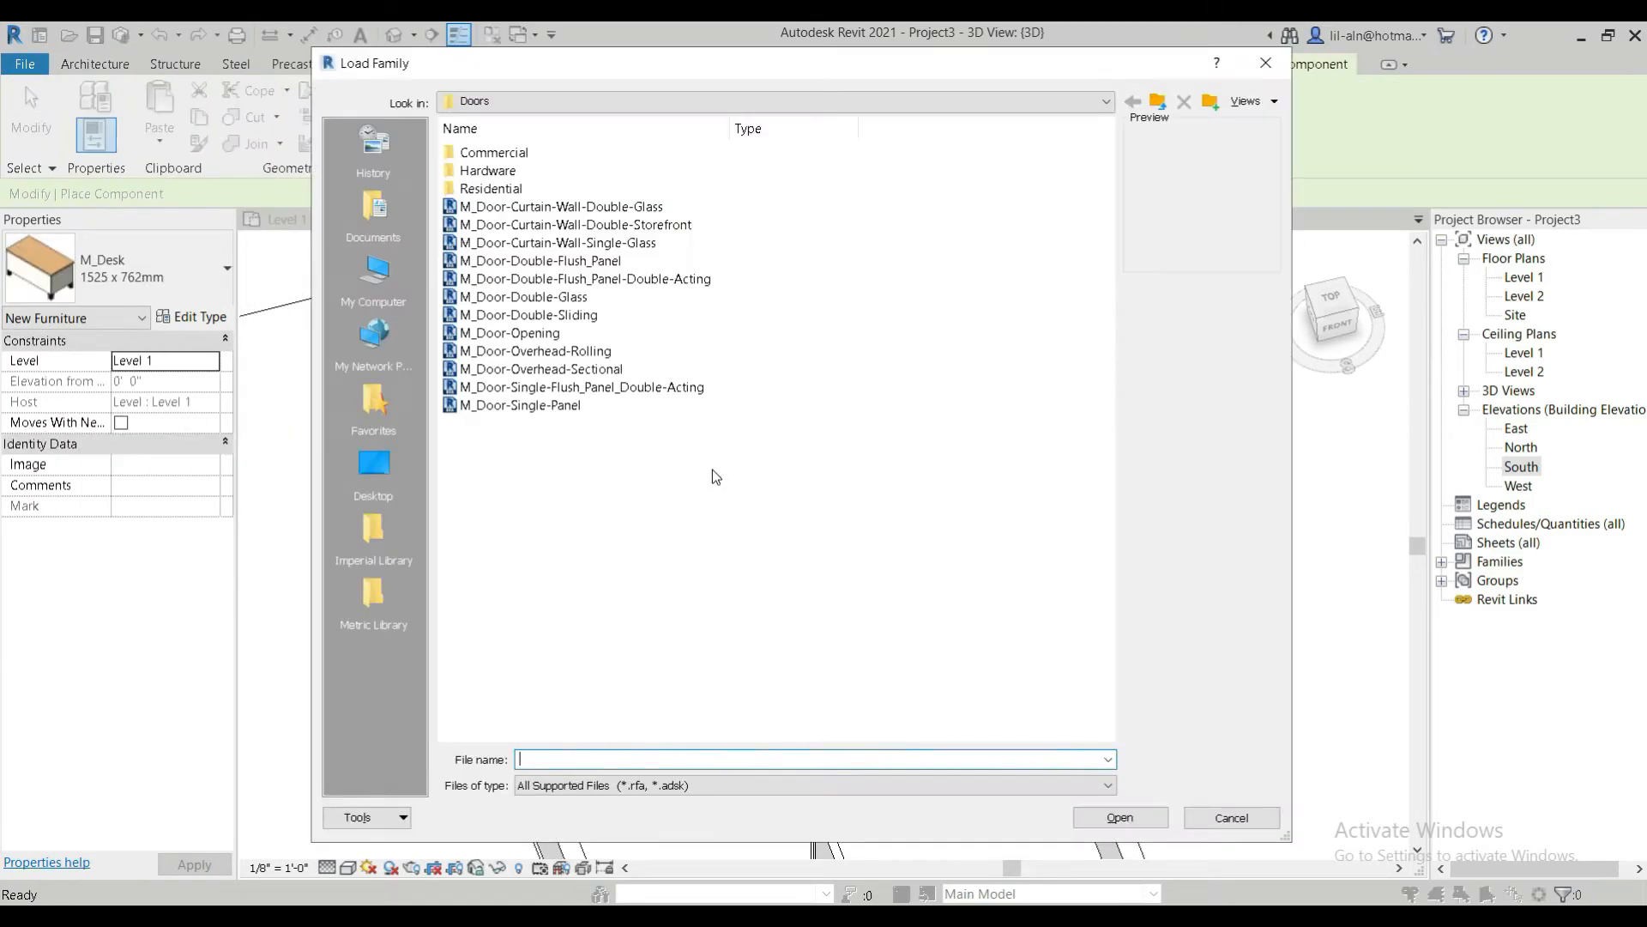
pyautogui.click(373, 594)
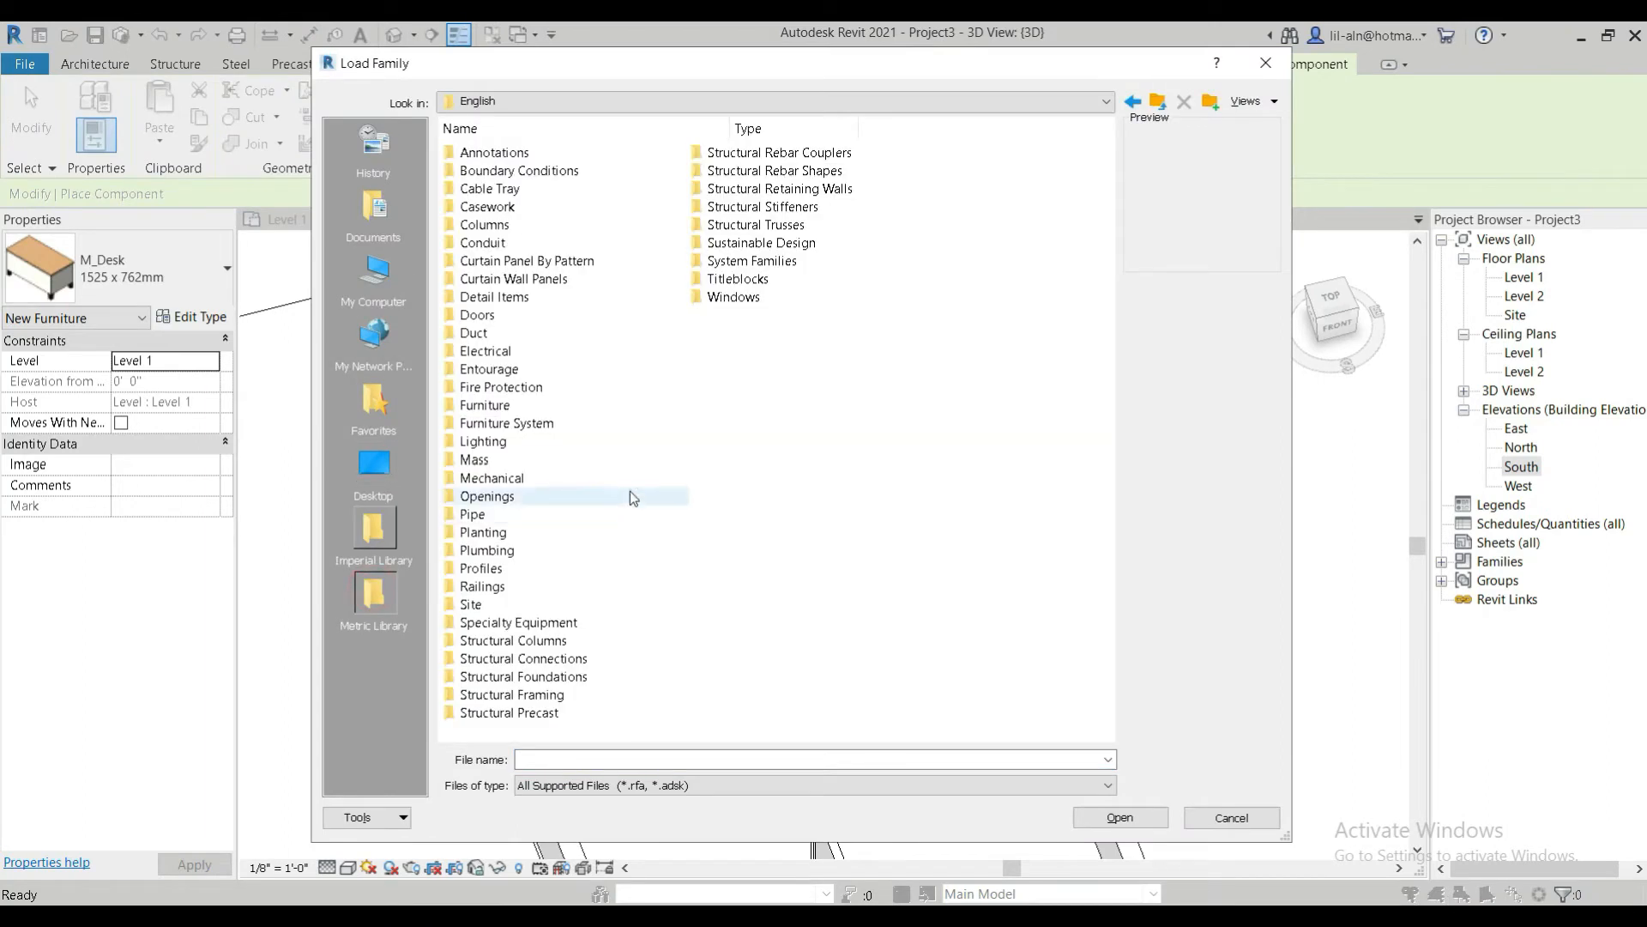
pyautogui.doubleClick(498, 405)
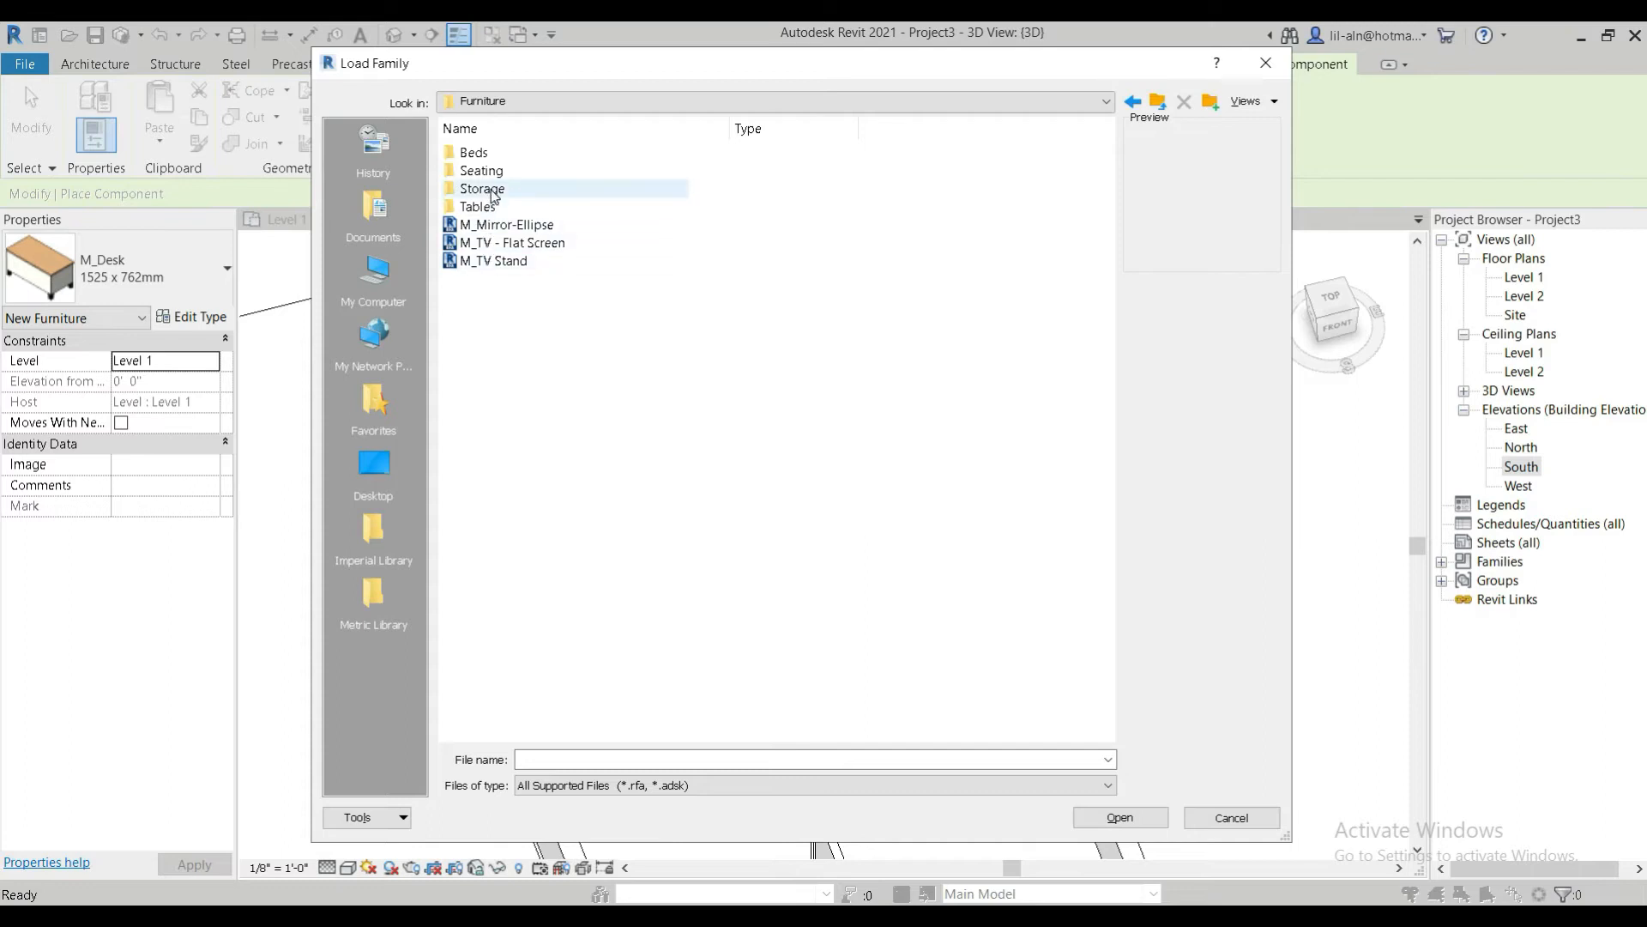
pyautogui.rightClick(498, 332)
pyautogui.moveTo(601, 341)
pyautogui.click(768, 337)
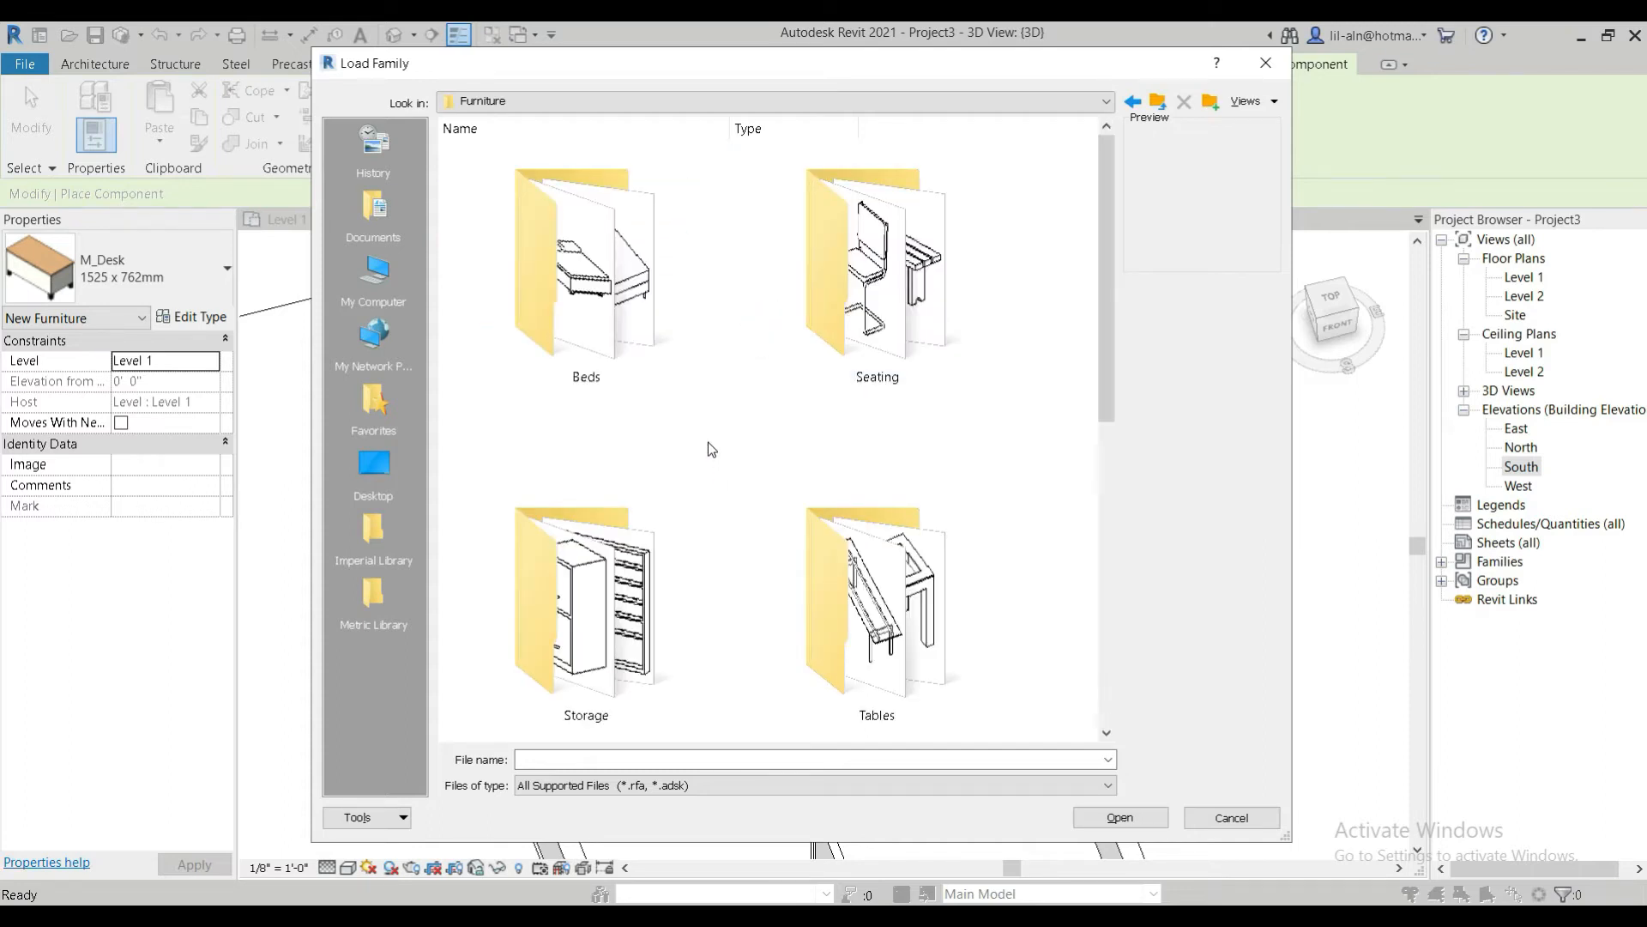
# Browse the Beds folder as large thumbnails and load the M_Bed-Bunk family
pyautogui.doubleClick(640, 362)
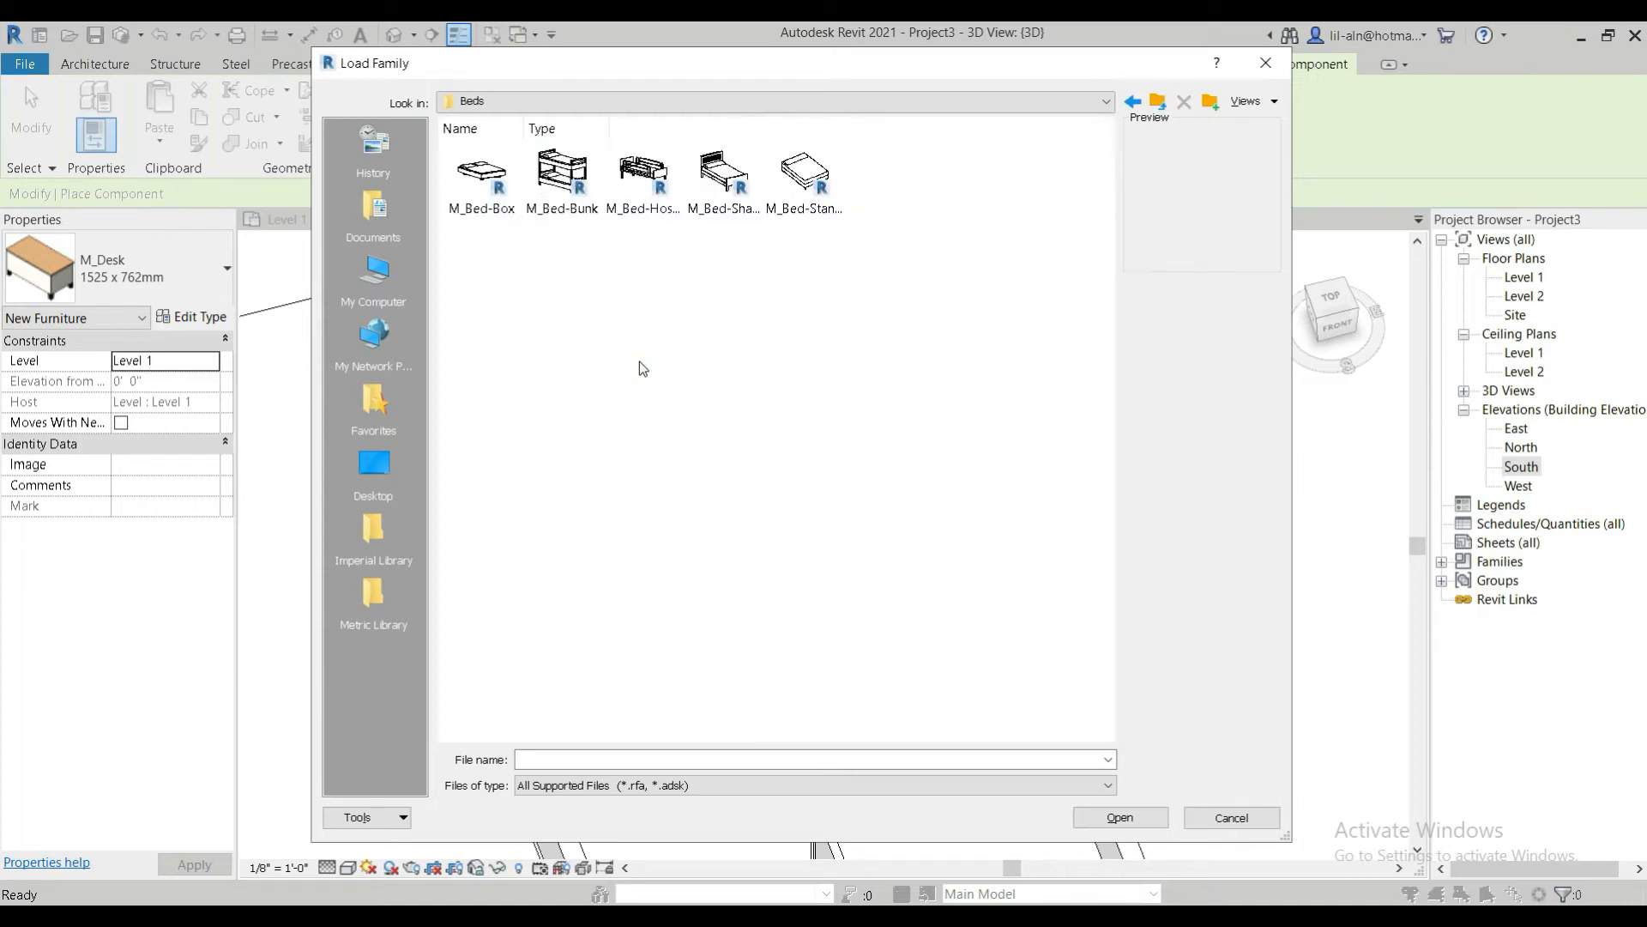
pyautogui.rightClick(640, 362)
pyautogui.moveTo(772, 372)
pyautogui.click(914, 374)
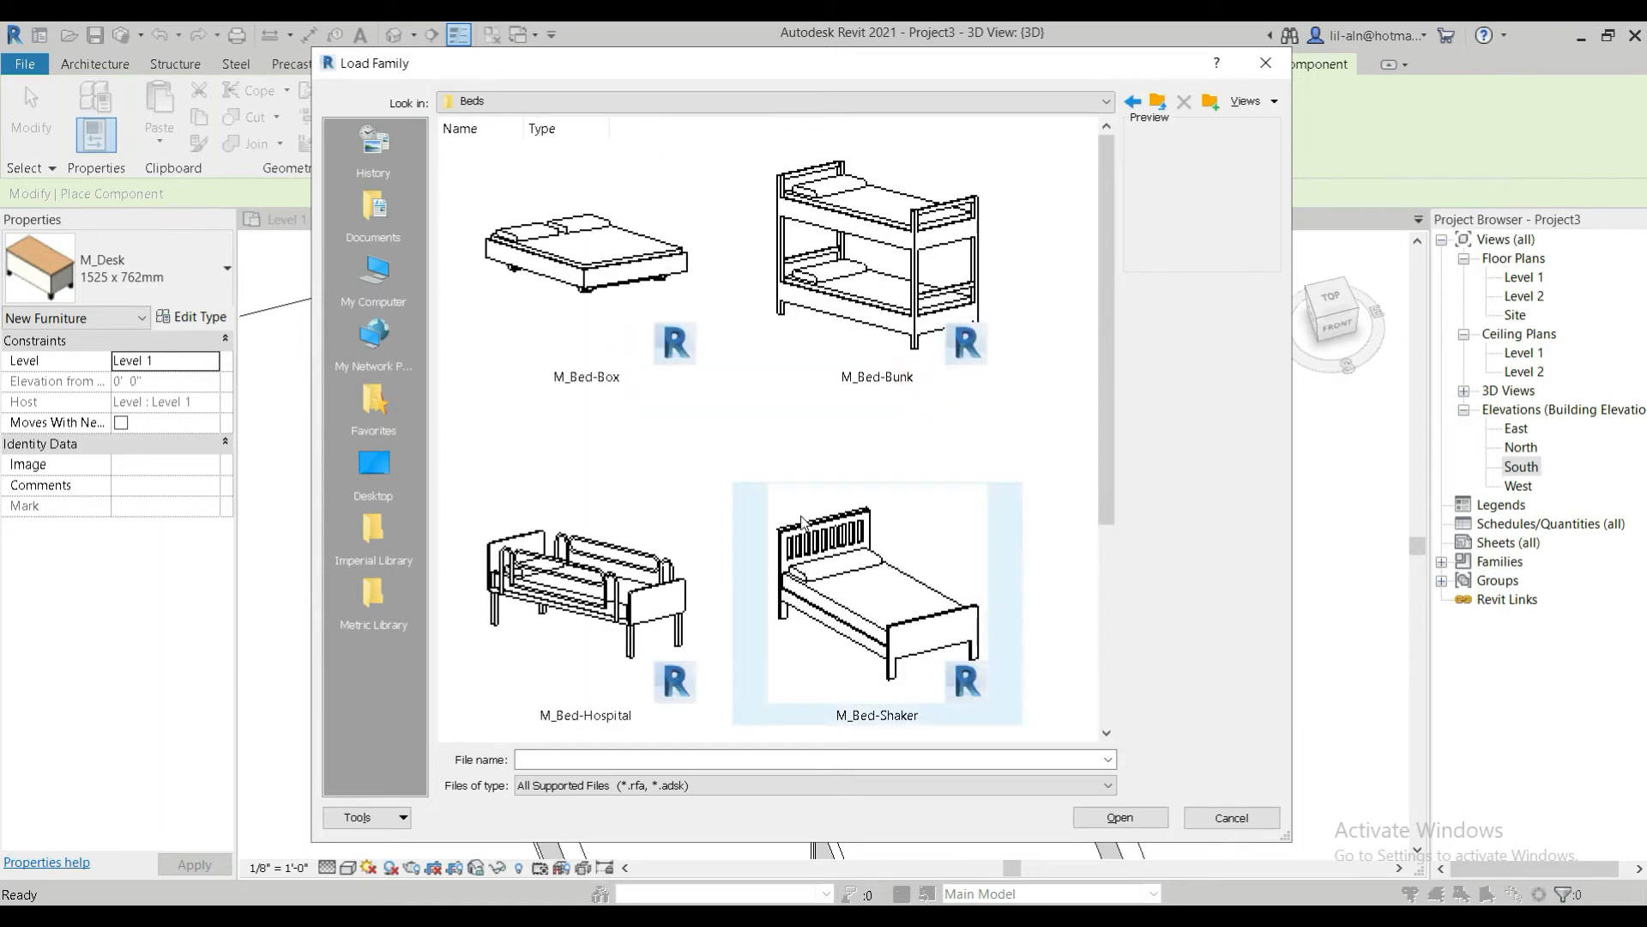
pyautogui.scroll(-2, 793, 513)
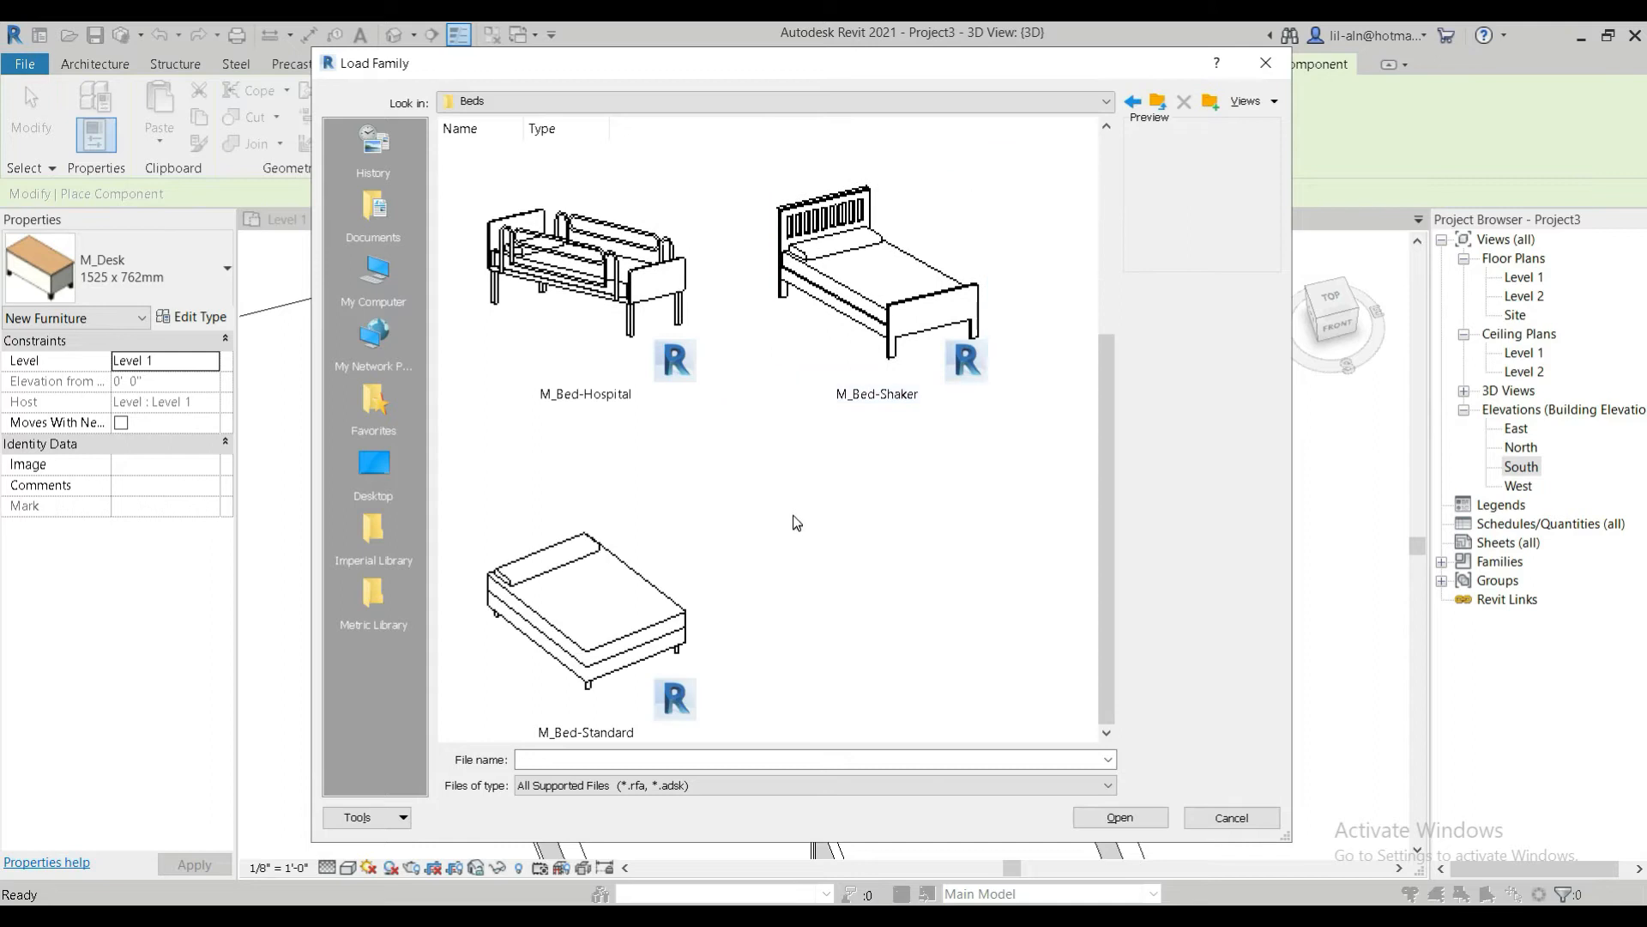
pyautogui.scroll(2, 798, 502)
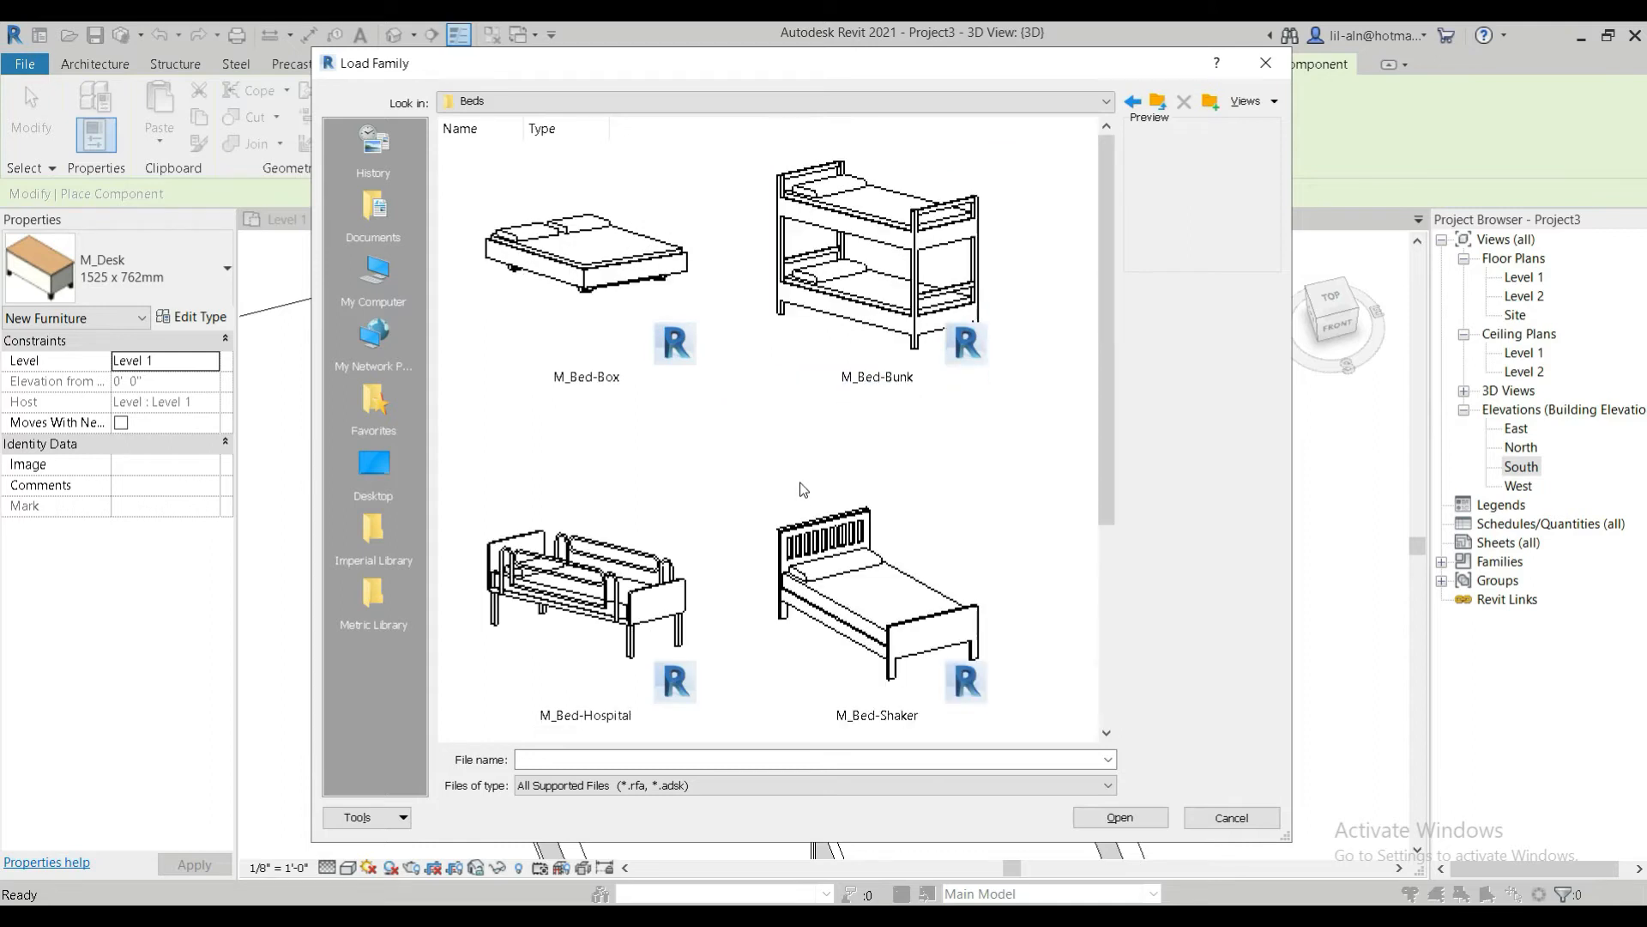
pyautogui.doubleClick(831, 319)
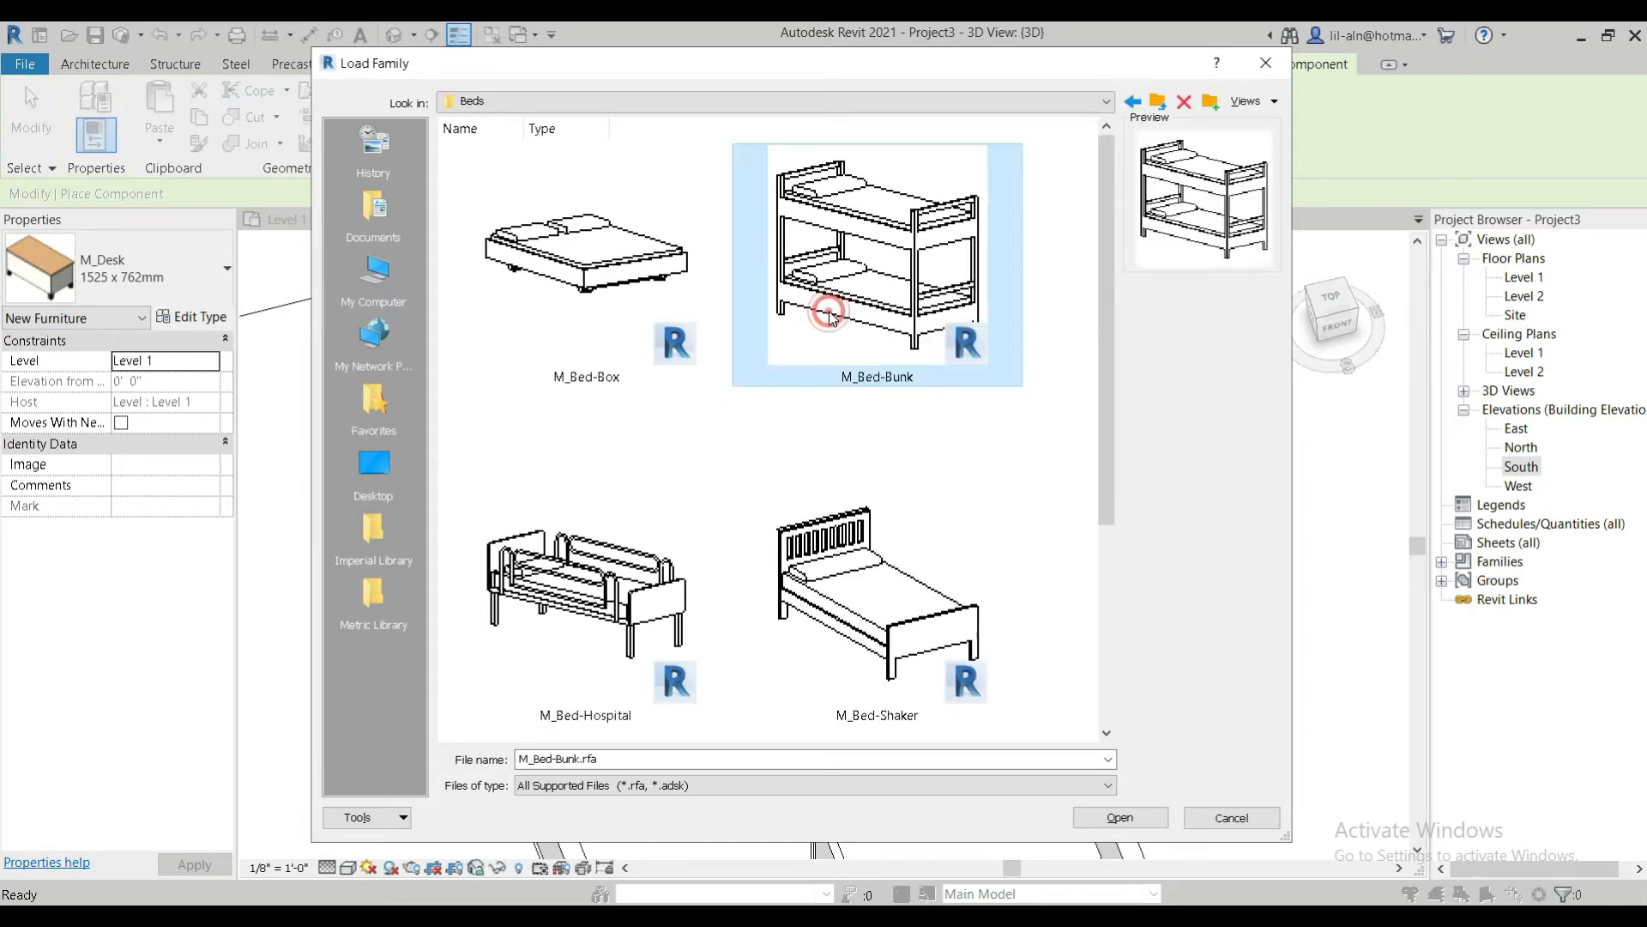
# Place one 2083 x 0915 x 1500mm bunk bed in the front right room, turned parallel to the cross partition
pyautogui.scroll(-1, 807, 726)
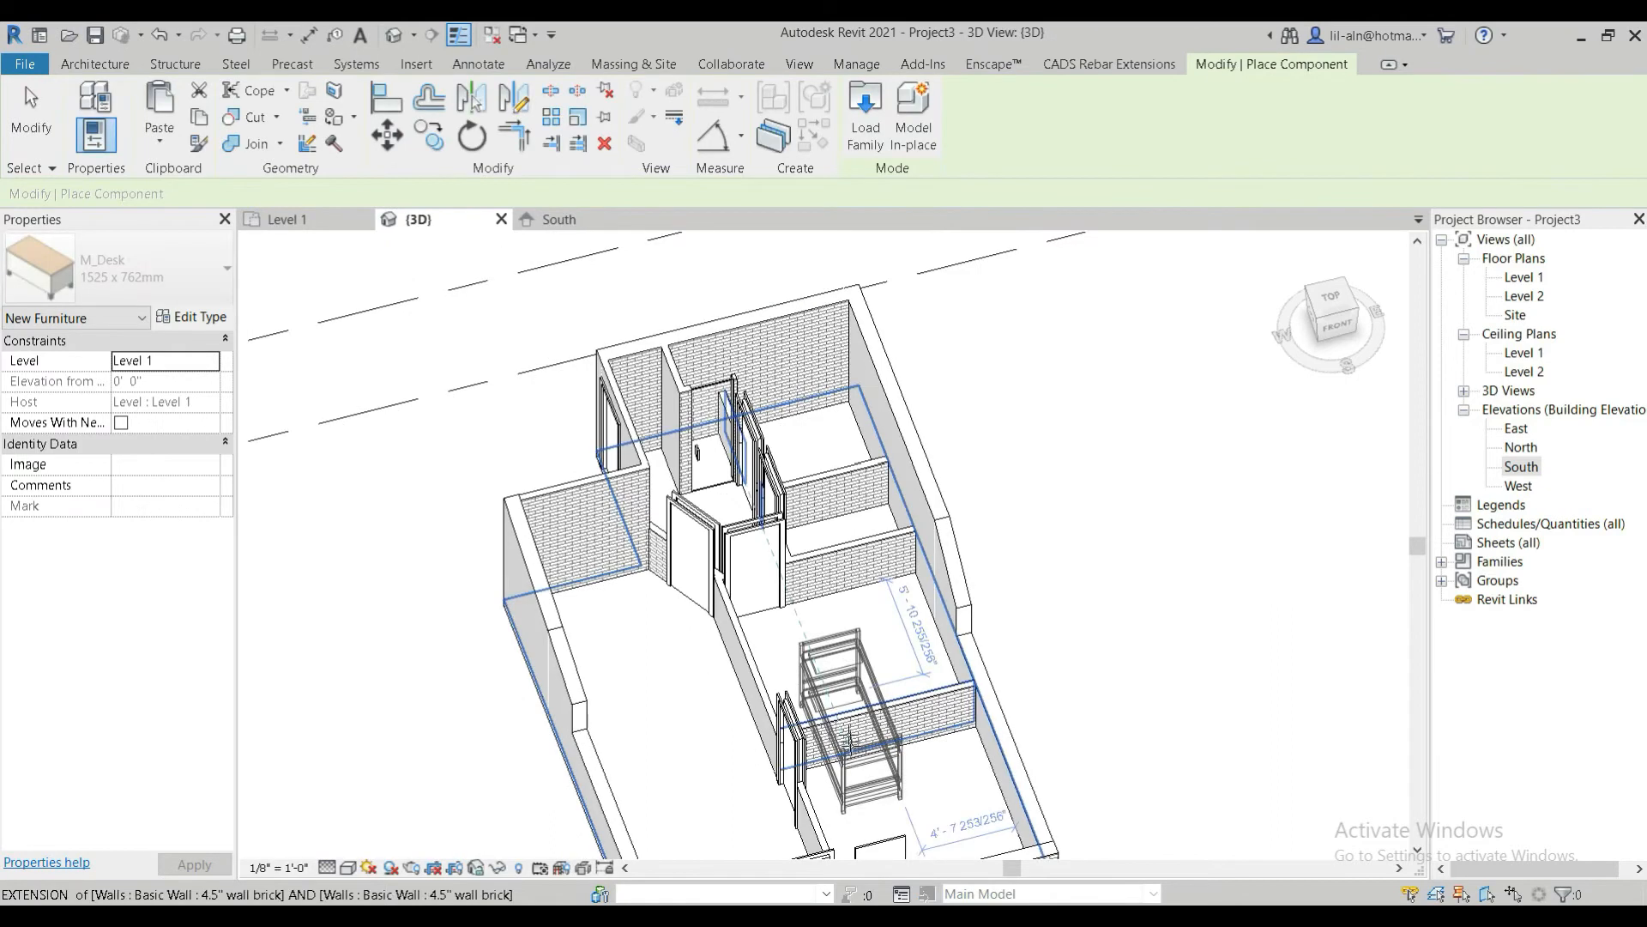
pyautogui.moveTo(864, 748); pyautogui.dragTo(748, 508, button='middle')
pyautogui.press('space')
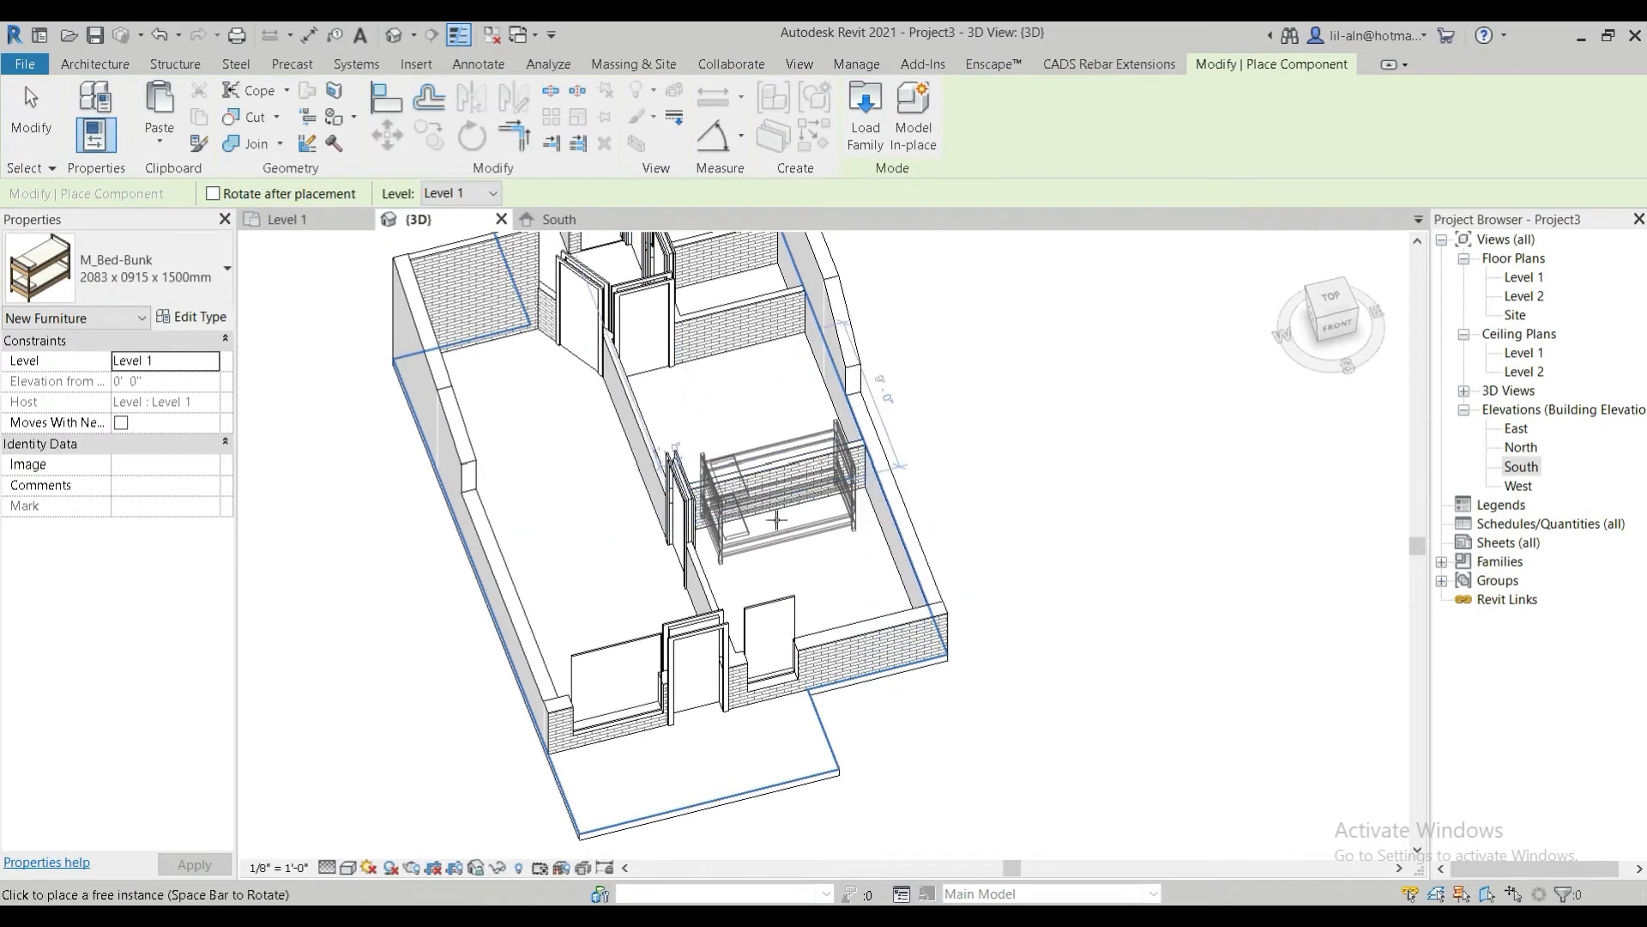
pyautogui.click(789, 535)
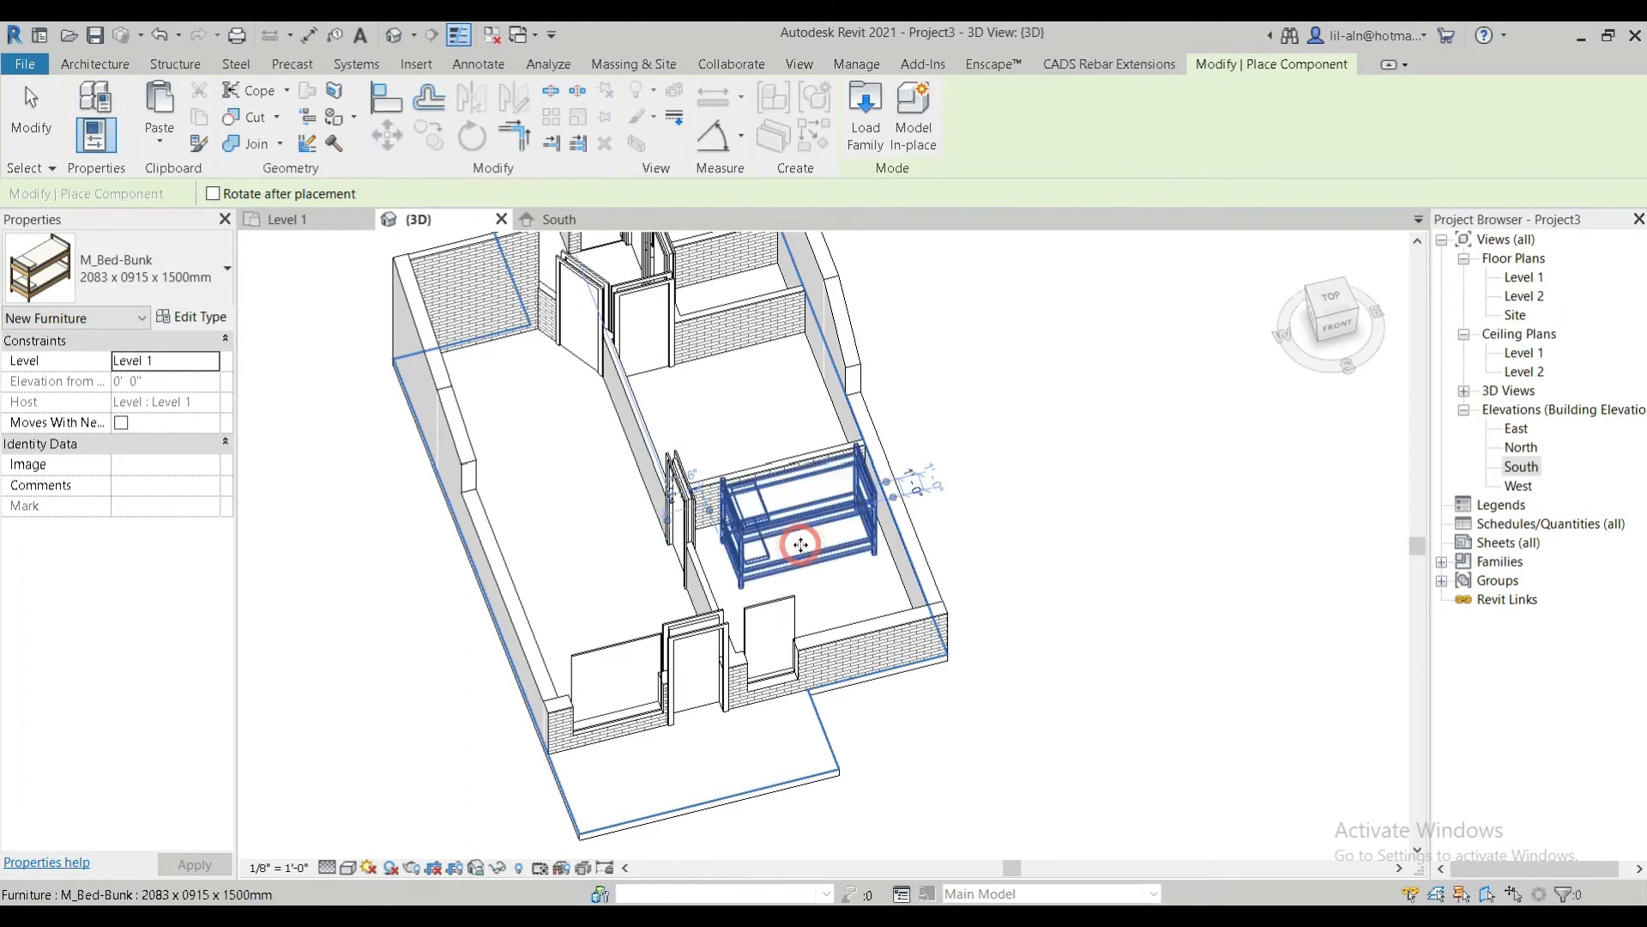
# In the Level 1 floor plan, rotate the bunk bed half a turn so its pillow end faces the exterior side wall
pyautogui.doubleClick(1539, 281)
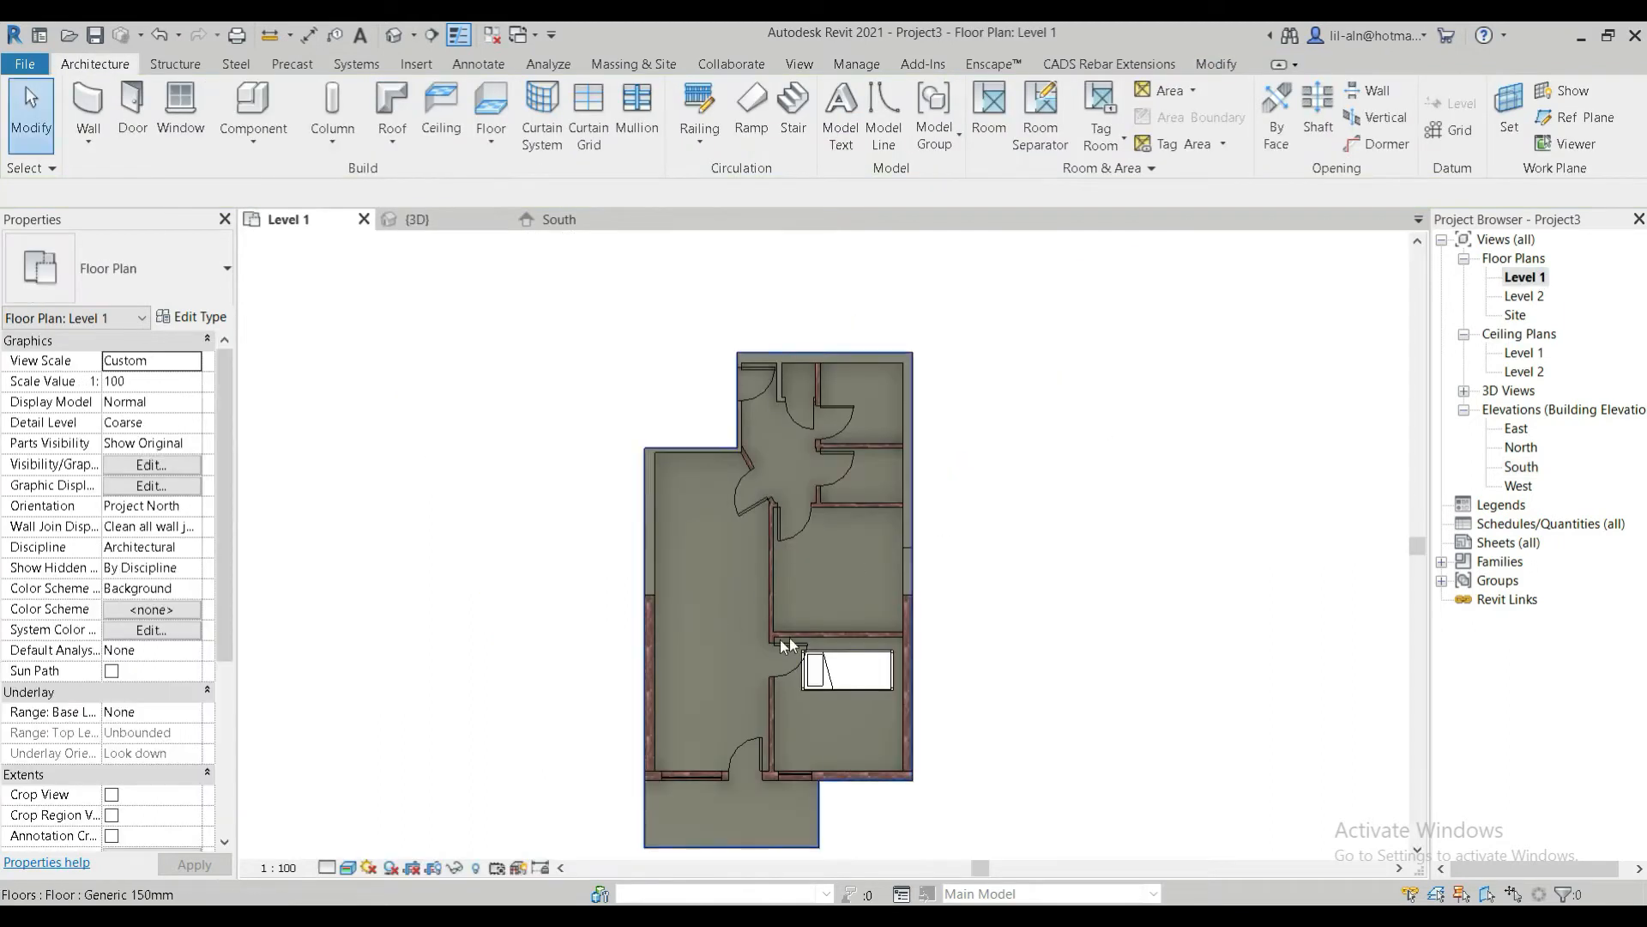
pyautogui.scroll(5, 865, 682)
pyautogui.click(826, 688)
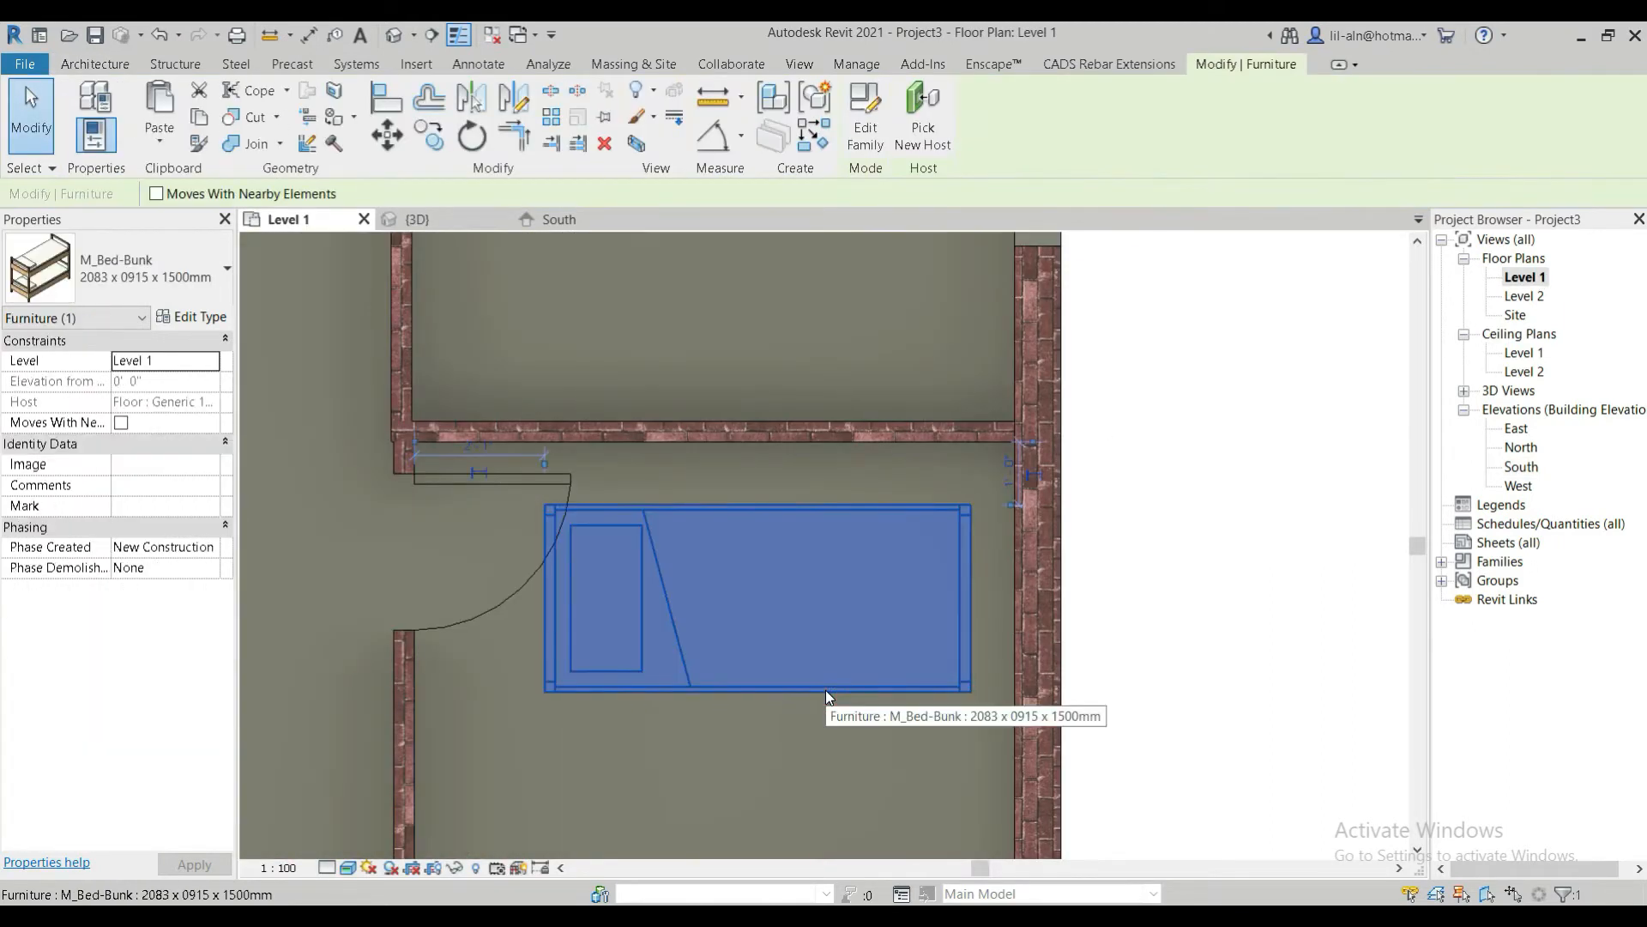
pyautogui.click(471, 135)
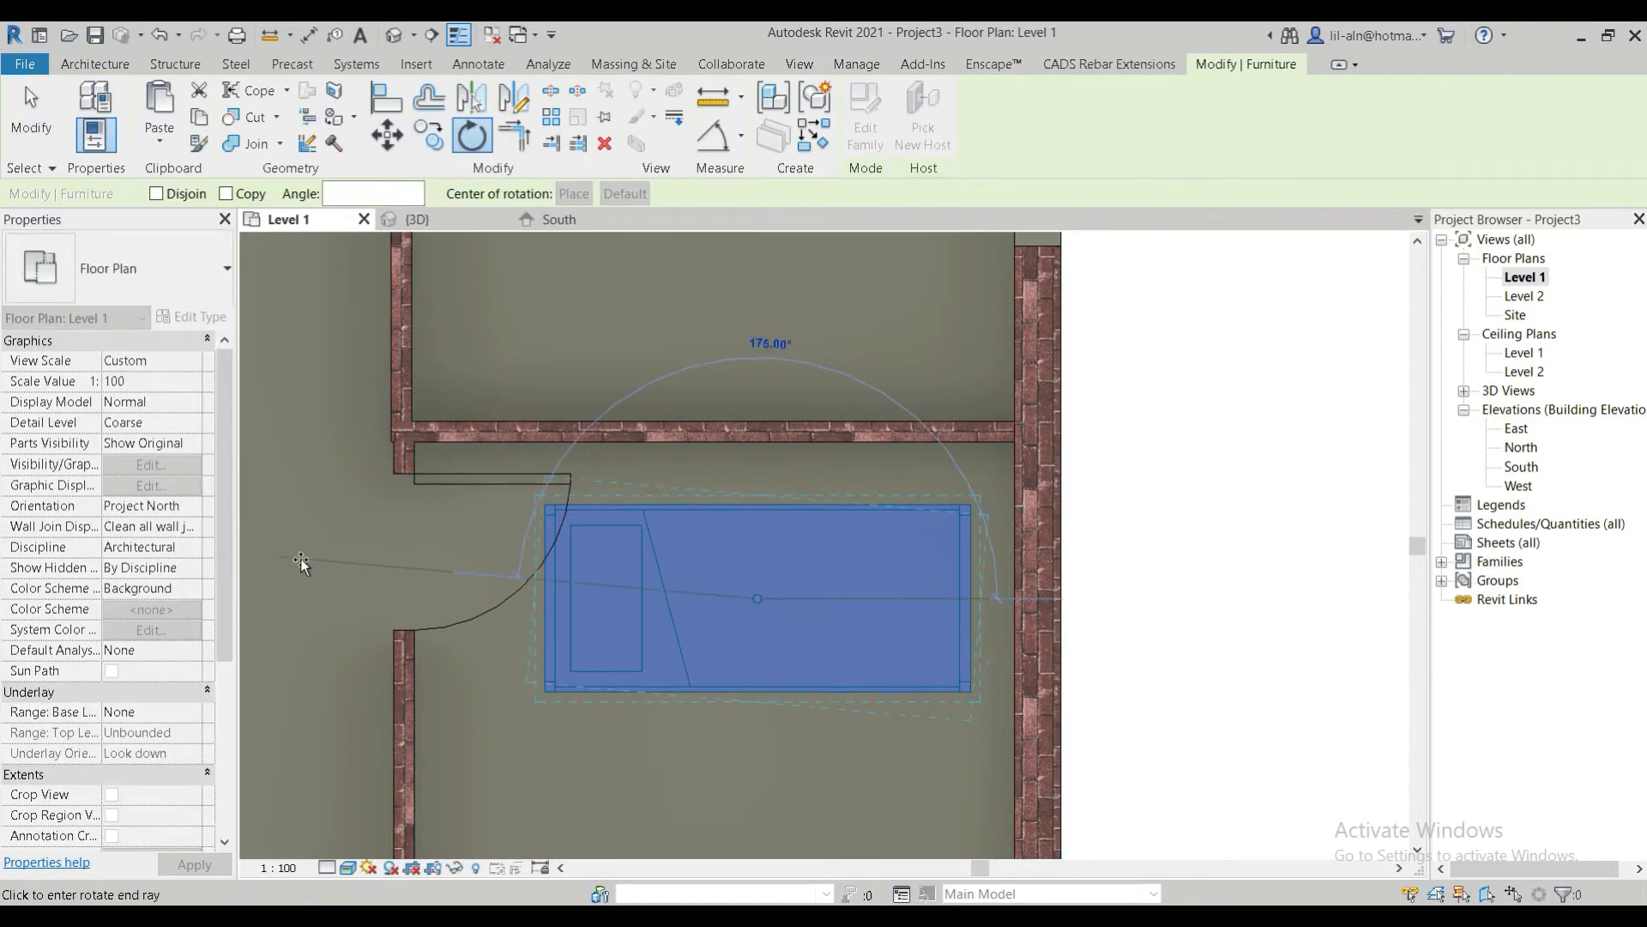
pyautogui.click(309, 591)
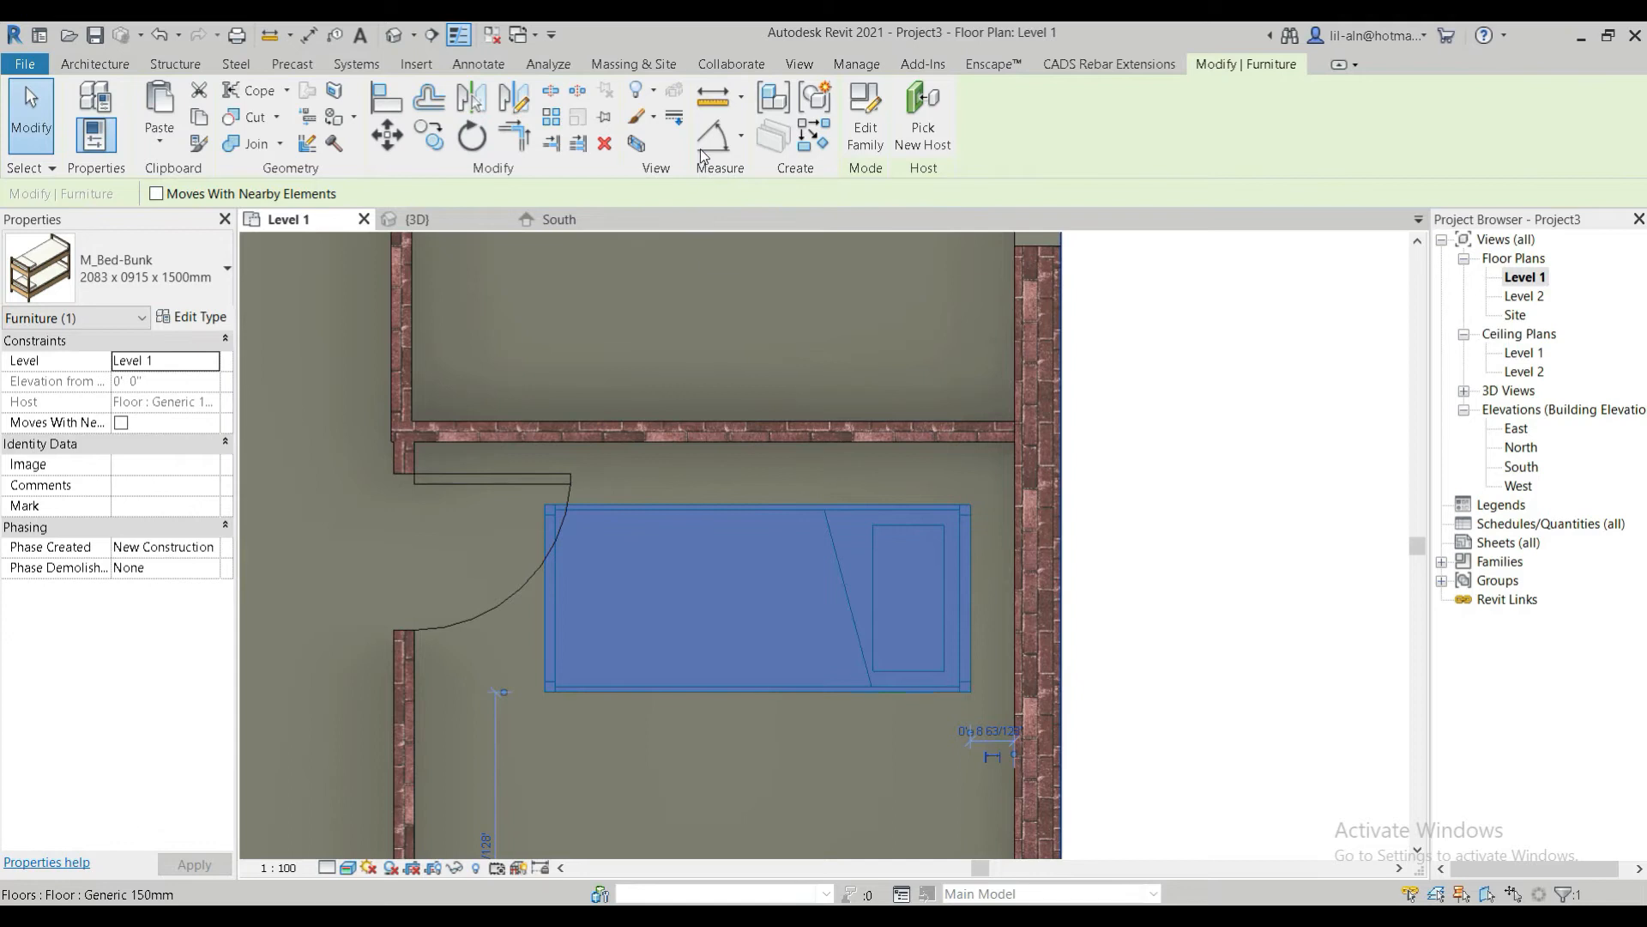
# Align the bunk bed's long side with the cross partition's face and its head end with the exterior side wall's inner face
pyautogui.click(386, 99)
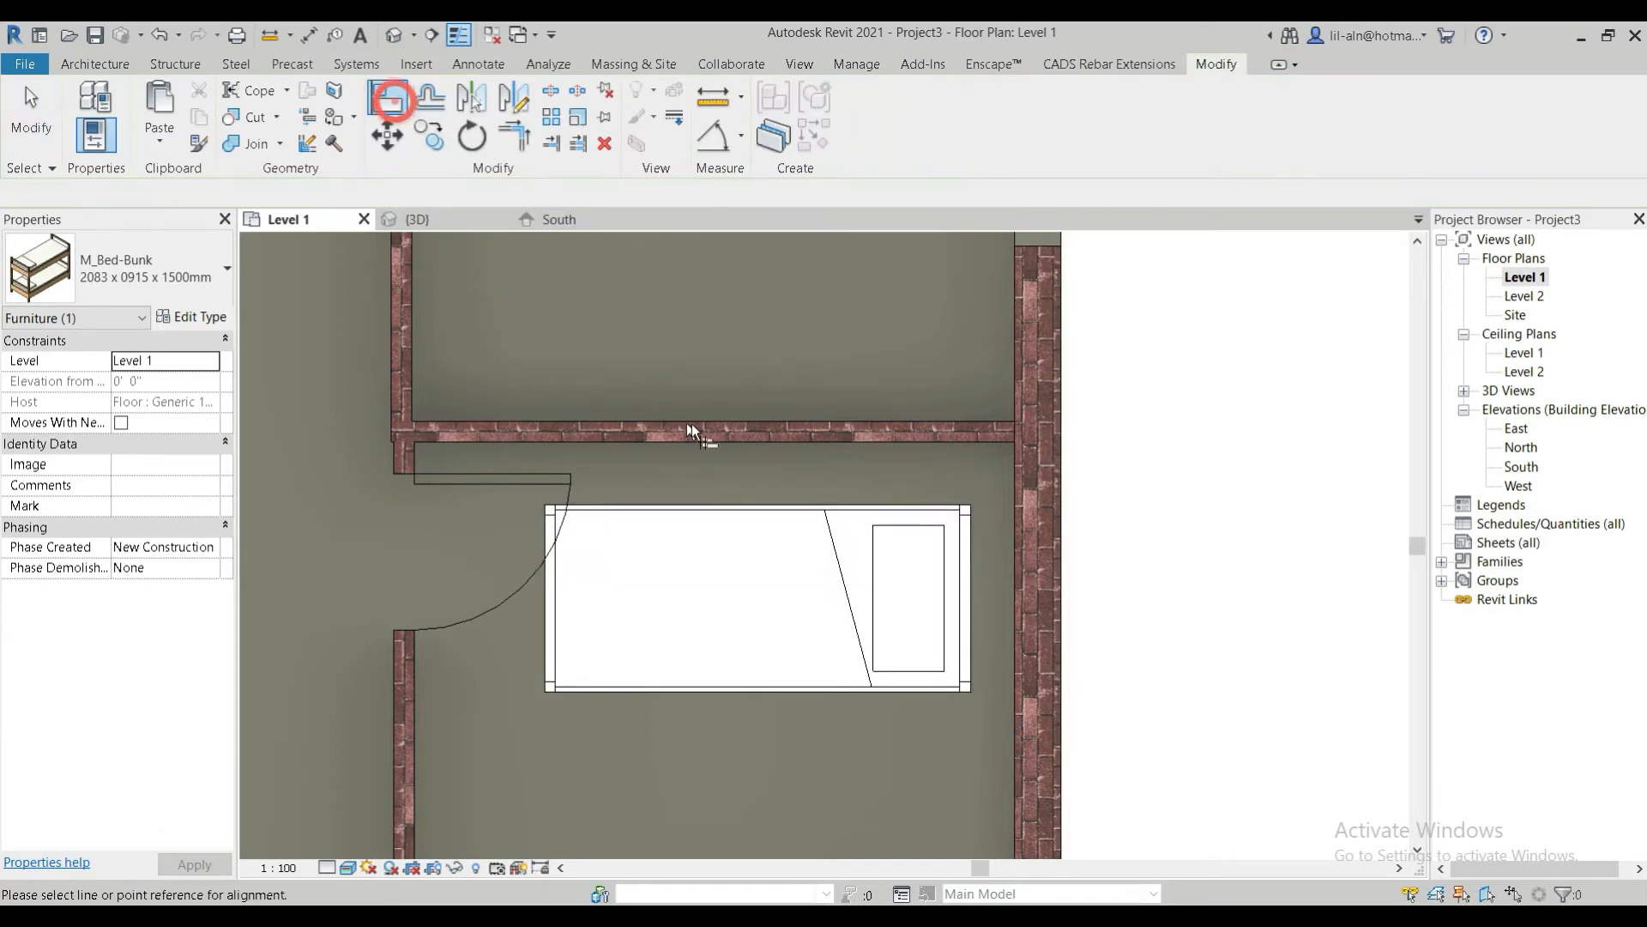
pyautogui.click(733, 443)
pyautogui.click(739, 505)
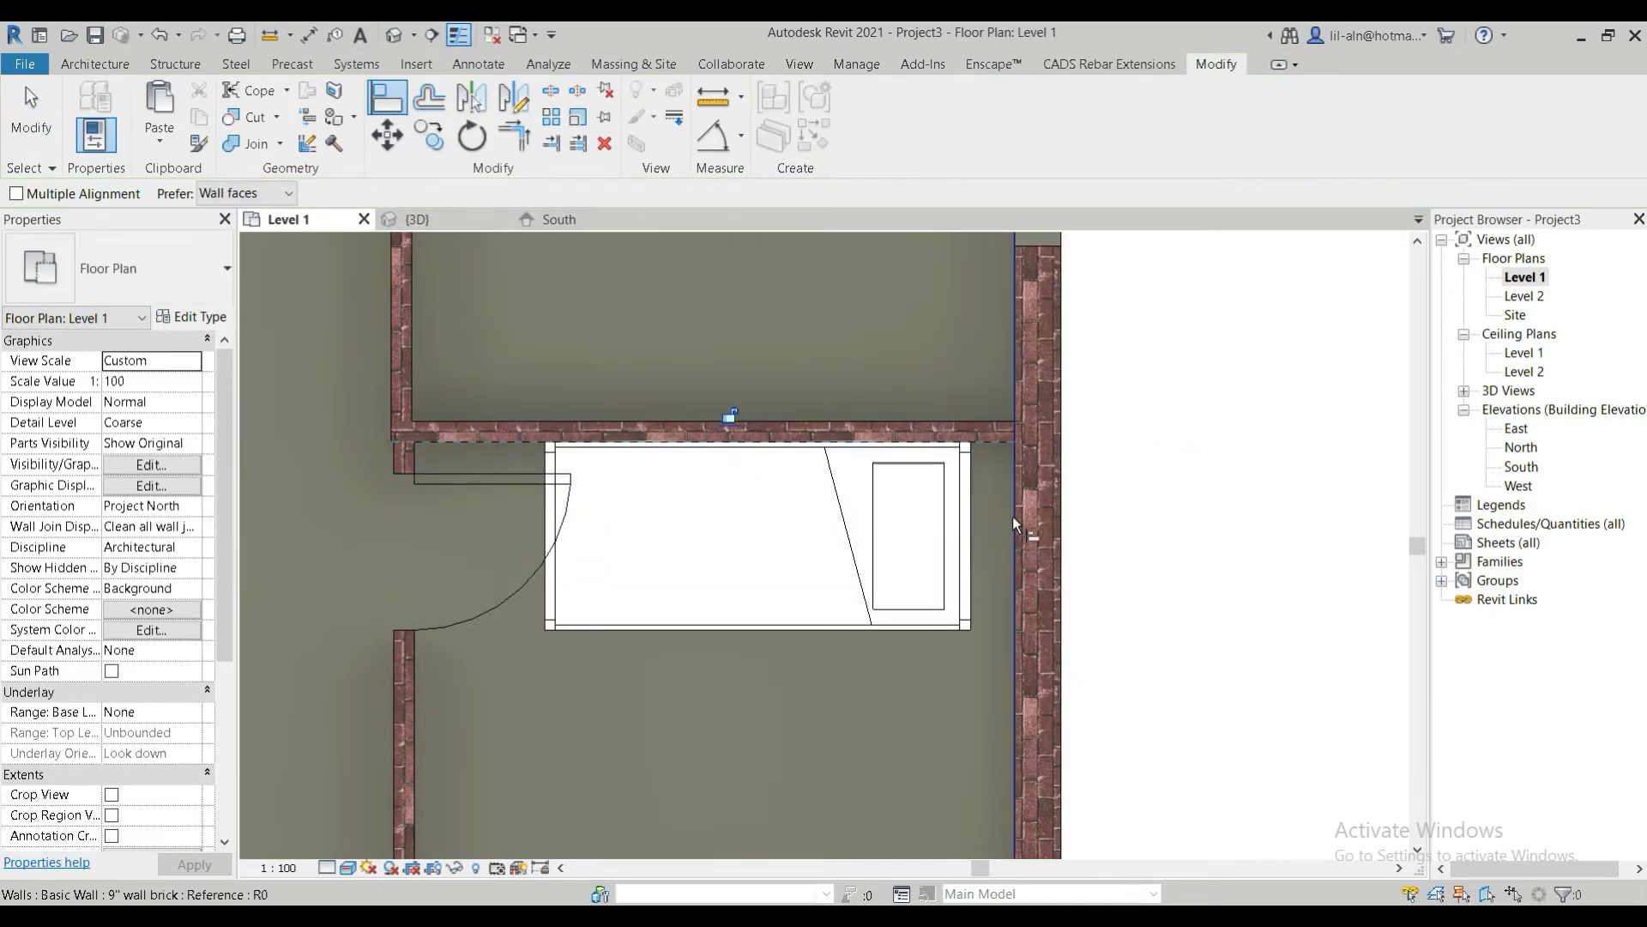
pyautogui.click(1013, 516)
pyautogui.click(962, 541)
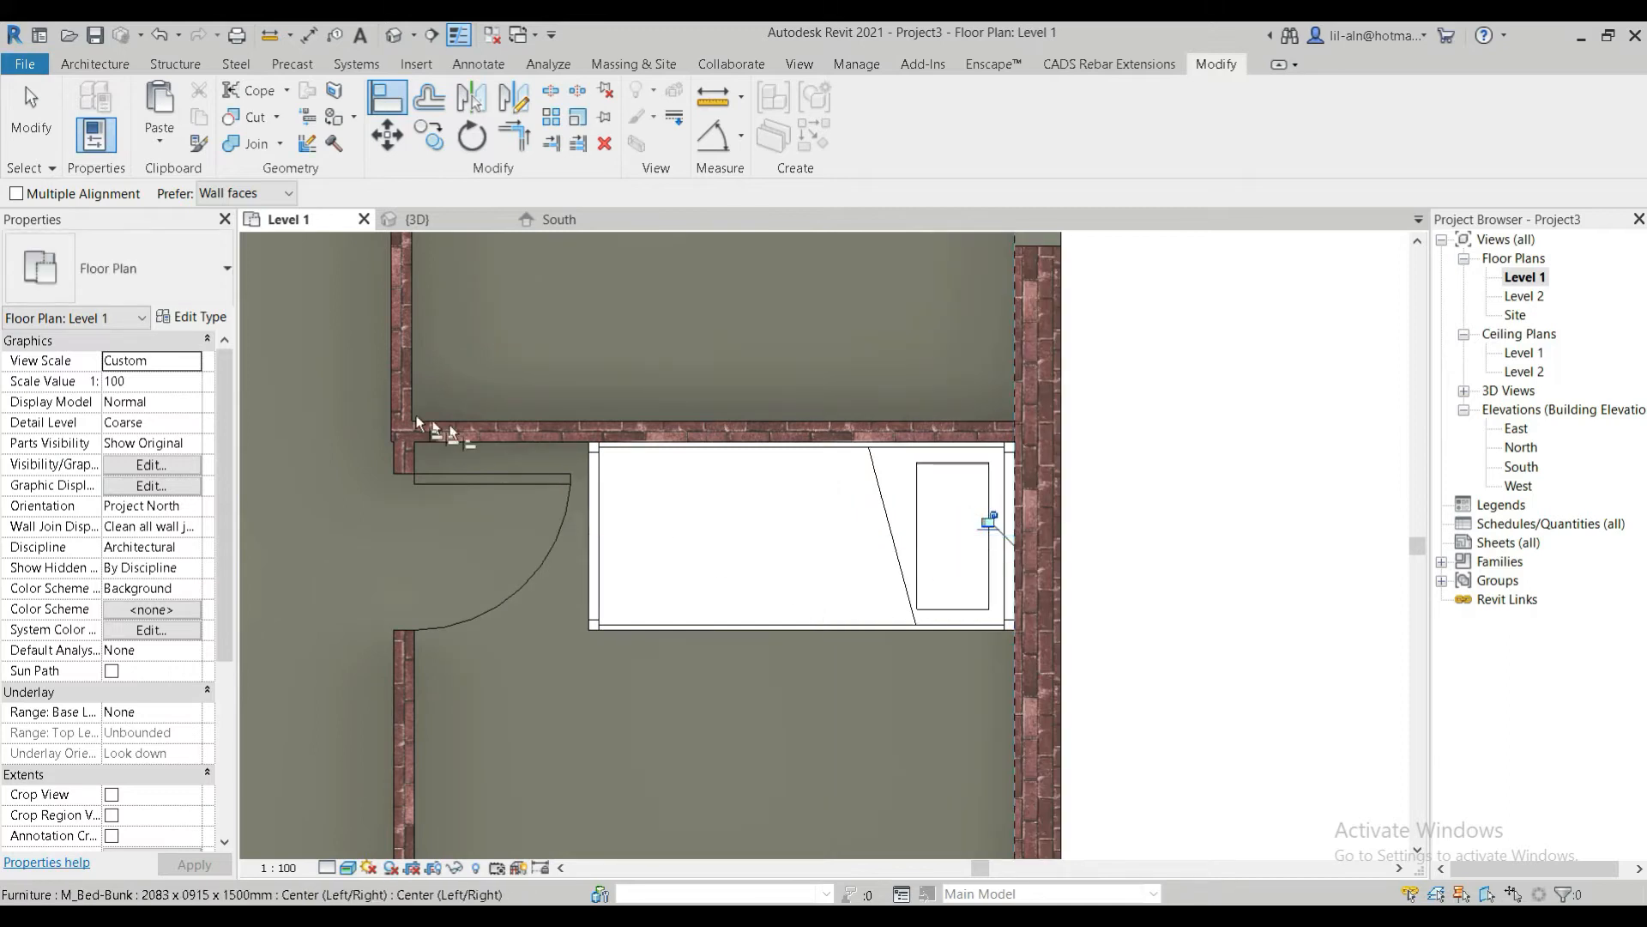
pyautogui.click(29, 107)
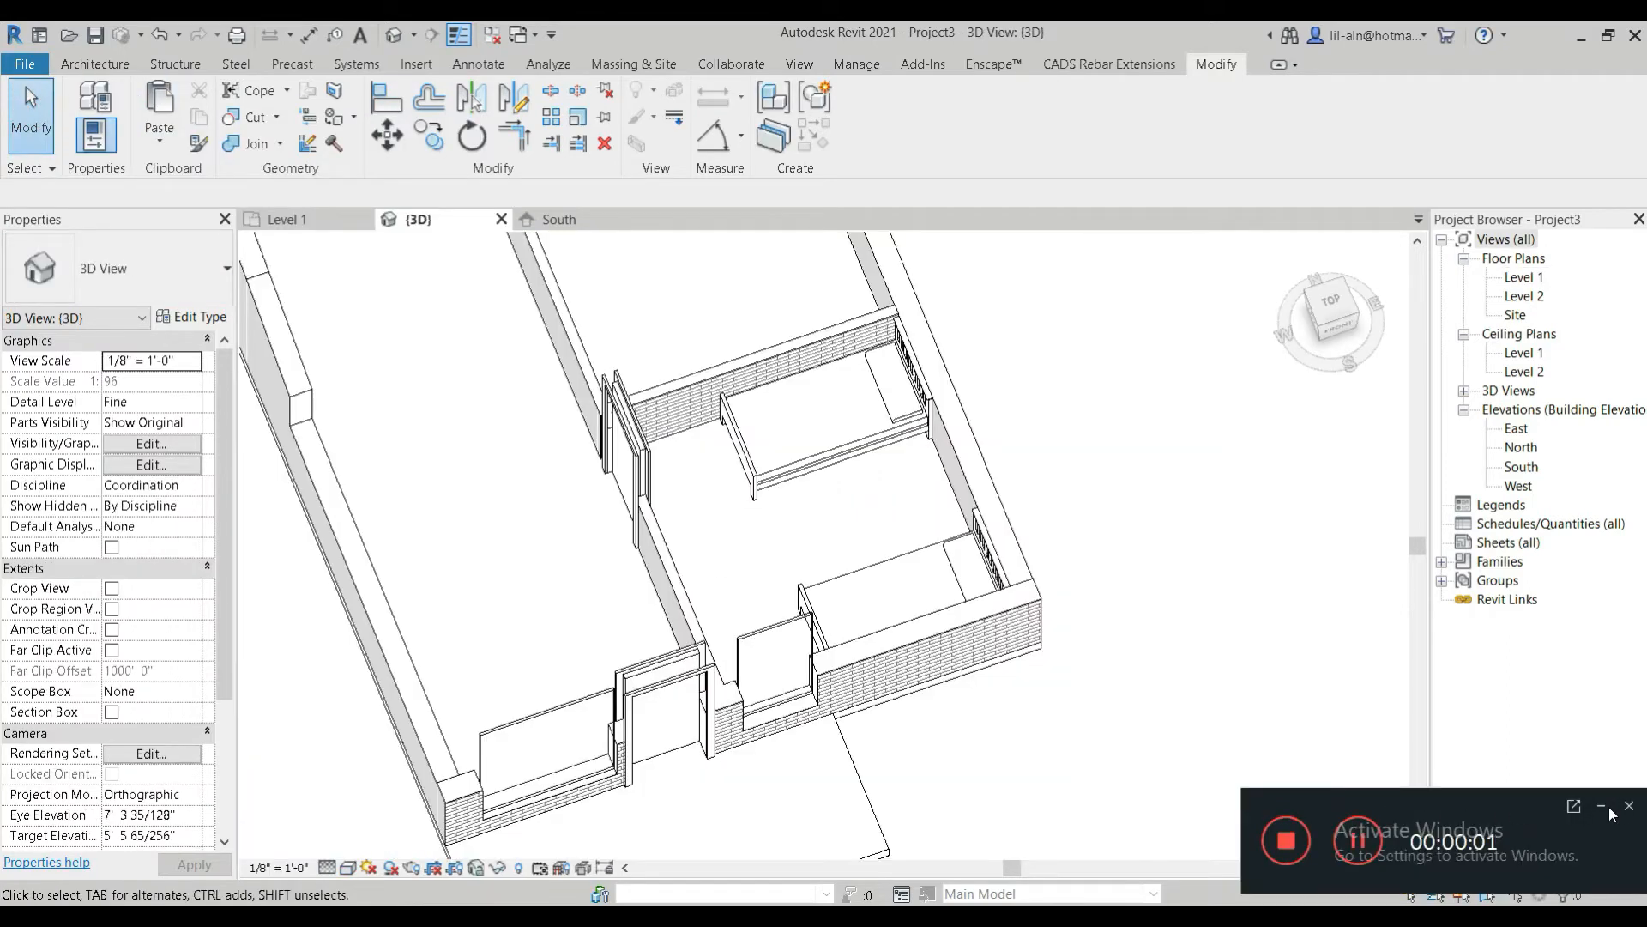
# Examine the front bedroom in 3D, including its two beds and the bedside table with lamps and alarm clock
pyautogui.click(1602, 807)
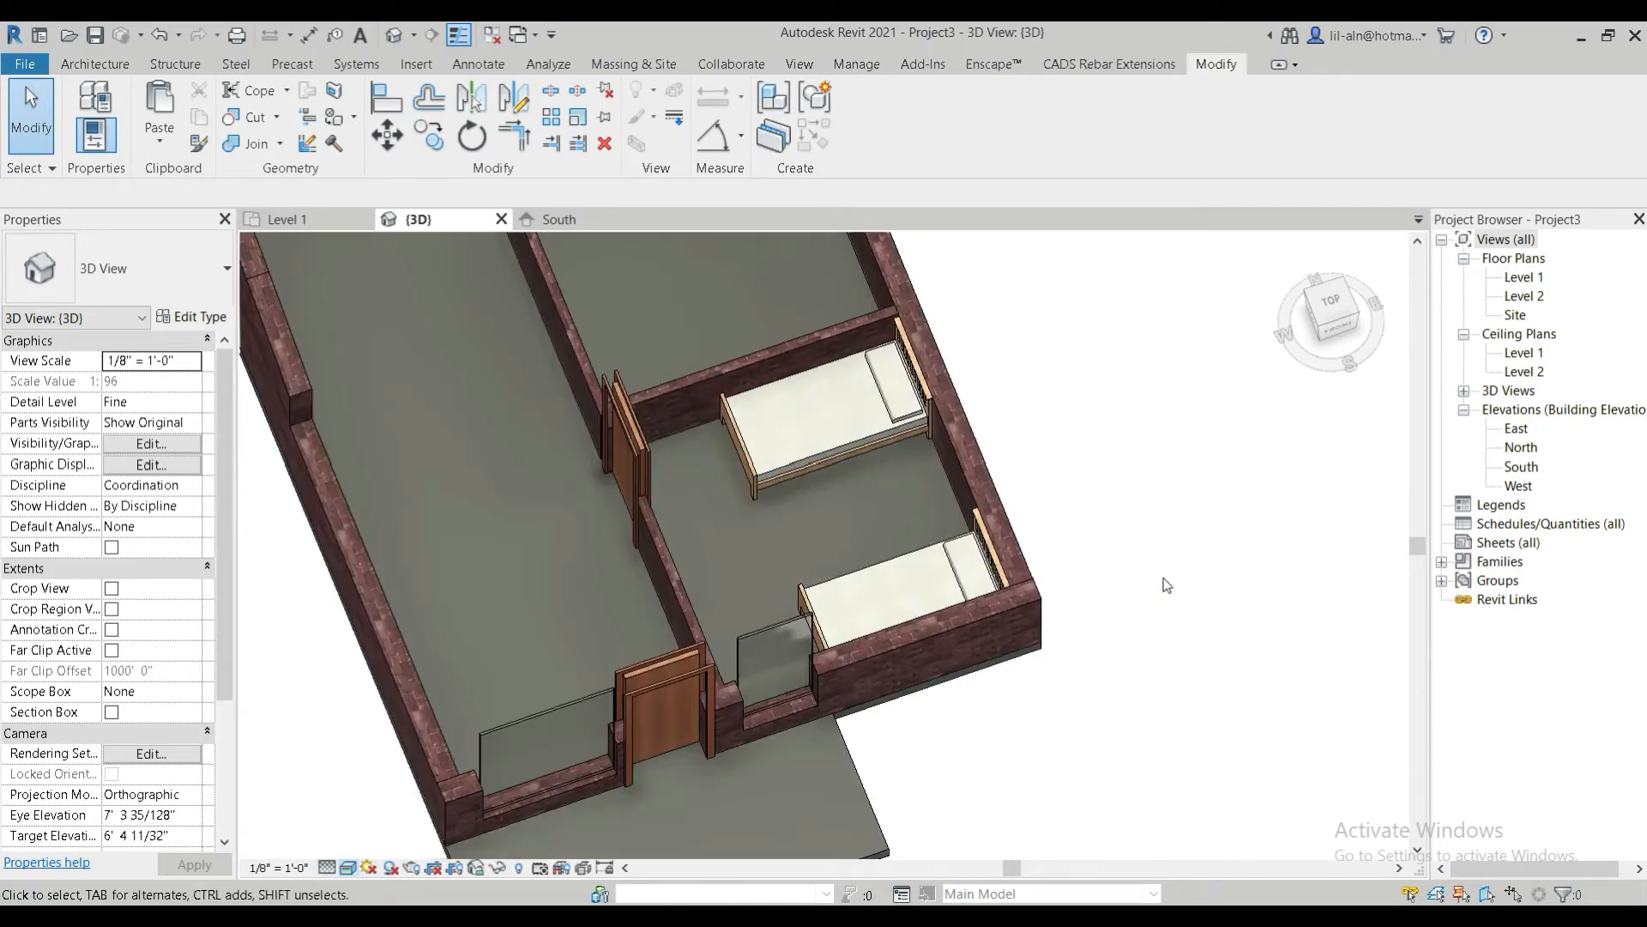
pyautogui.scroll(-2, 1162, 579)
pyautogui.keyDown('shift'); pyautogui.moveTo(1162, 566); pyautogui.dragTo(1163, 532, button='middle'); pyautogui.keyUp('shift')
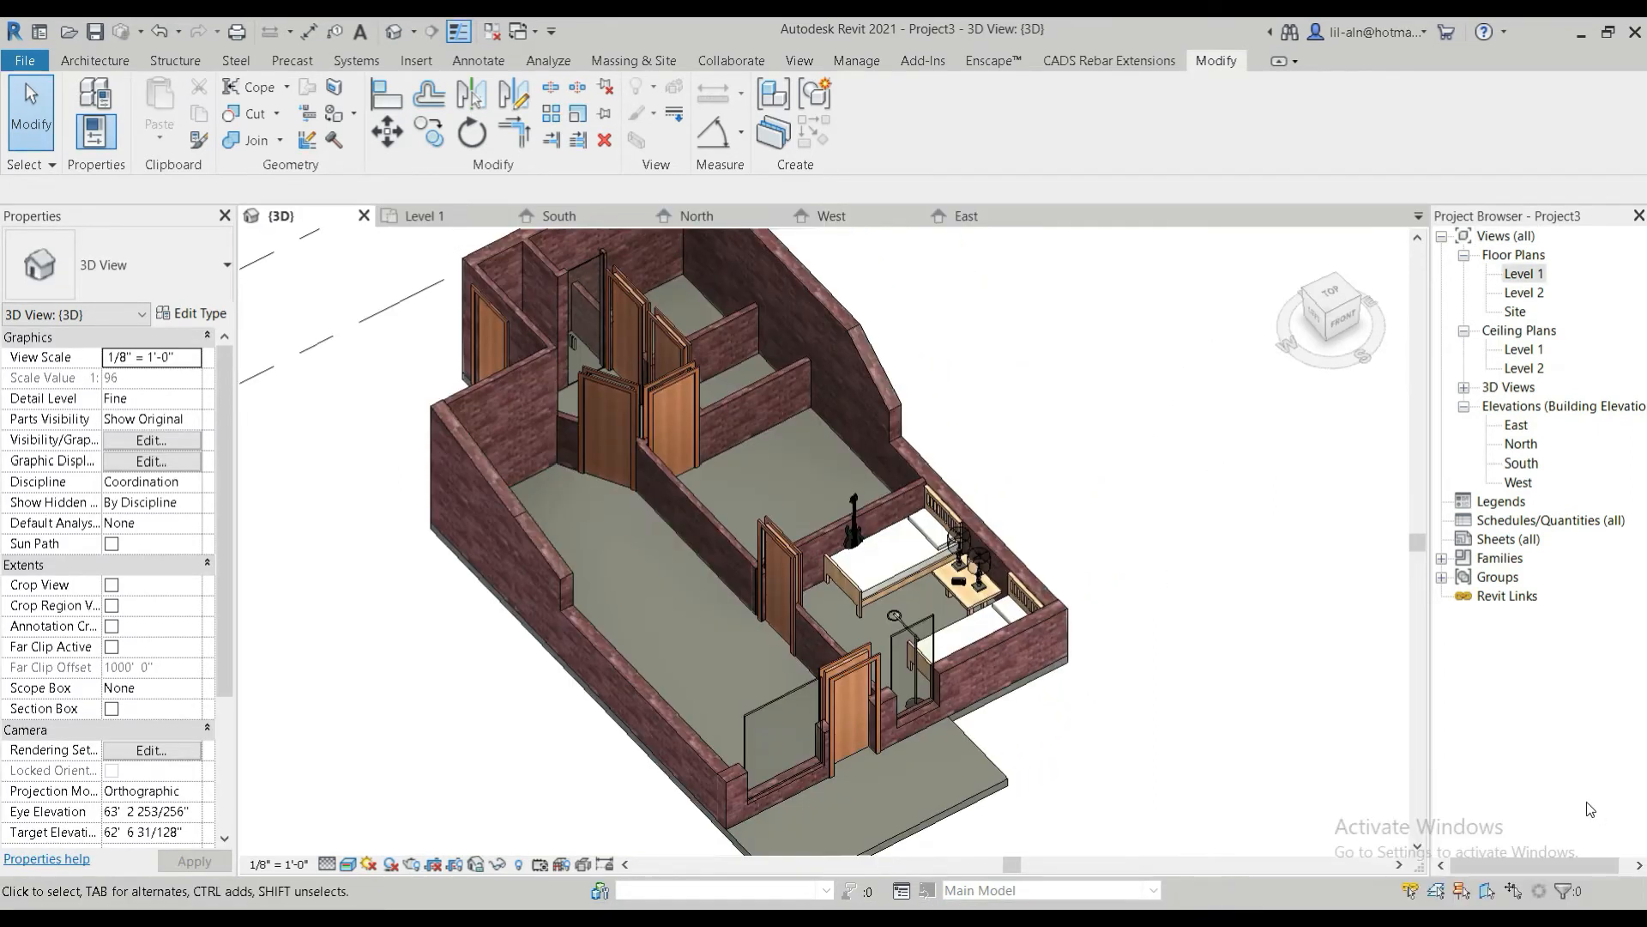
pyautogui.keyDown('shift'); pyautogui.moveTo(994, 647); pyautogui.dragTo(701, 879, button='middle'); pyautogui.keyUp('shift')
pyautogui.scroll(3, 689, 637)
pyautogui.keyDown('shift'); pyautogui.moveTo(882, 678); pyautogui.dragTo(939, 711, button='middle'); pyautogui.keyUp('shift')
pyautogui.moveTo(939, 698); pyautogui.dragTo(1027, 484, button='middle')
pyautogui.scroll(5, 892, 542)
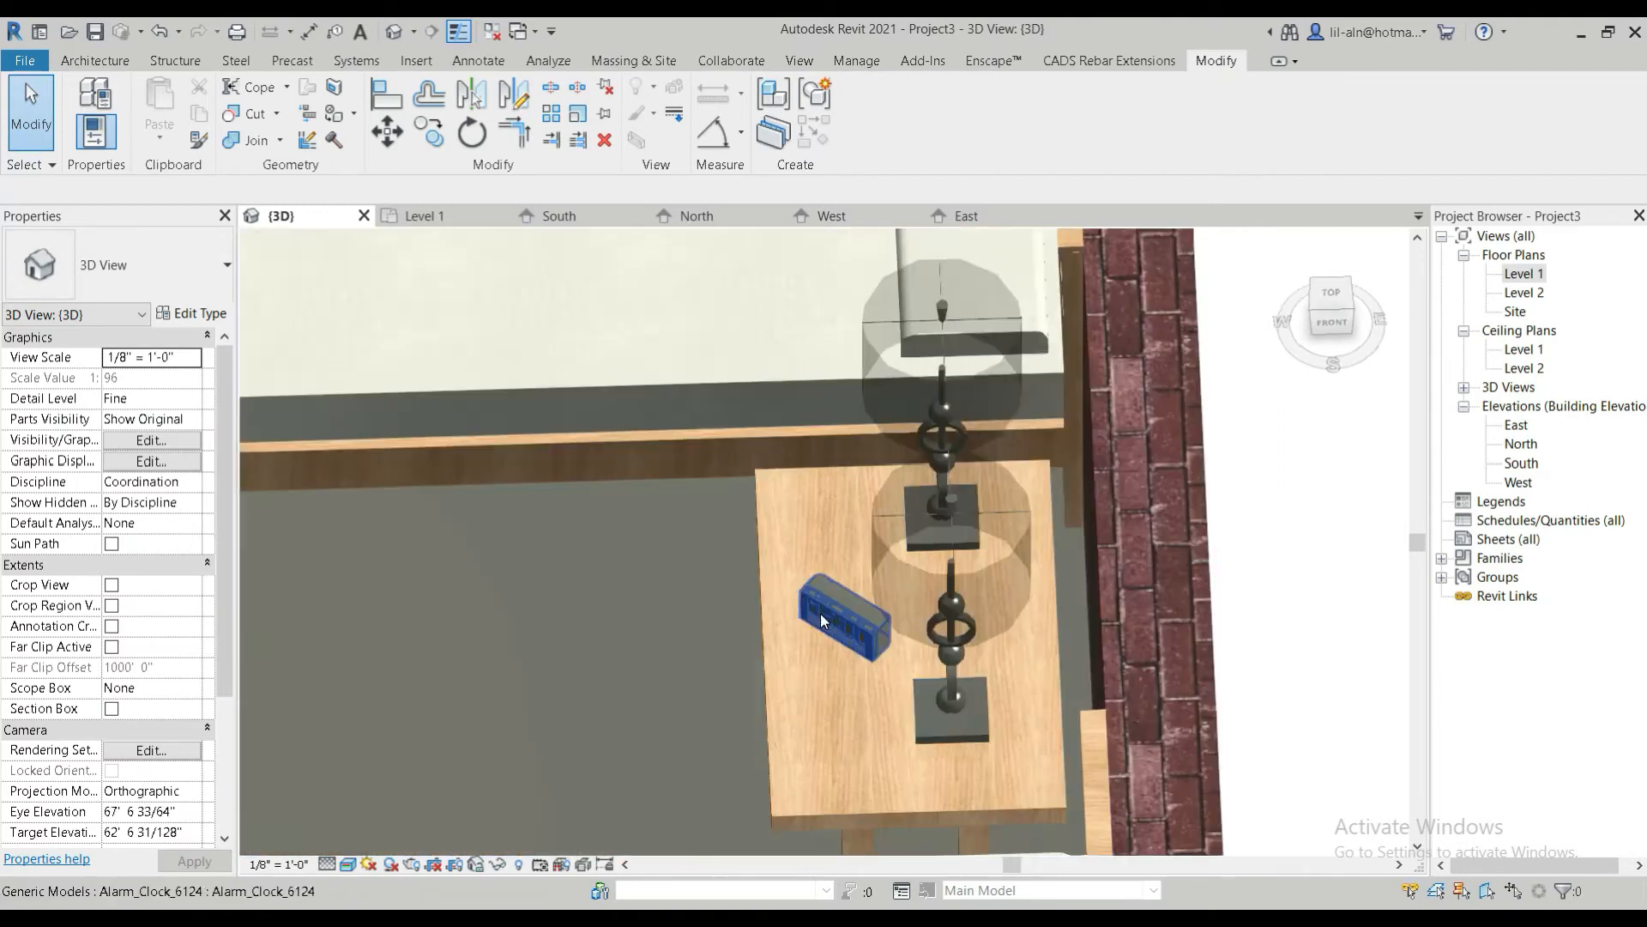
pyautogui.scroll(-5, 821, 613)
pyautogui.keyDown('shift'); pyautogui.moveTo(756, 661); pyautogui.dragTo(840, 506, button='middle'); pyautogui.keyUp('shift')
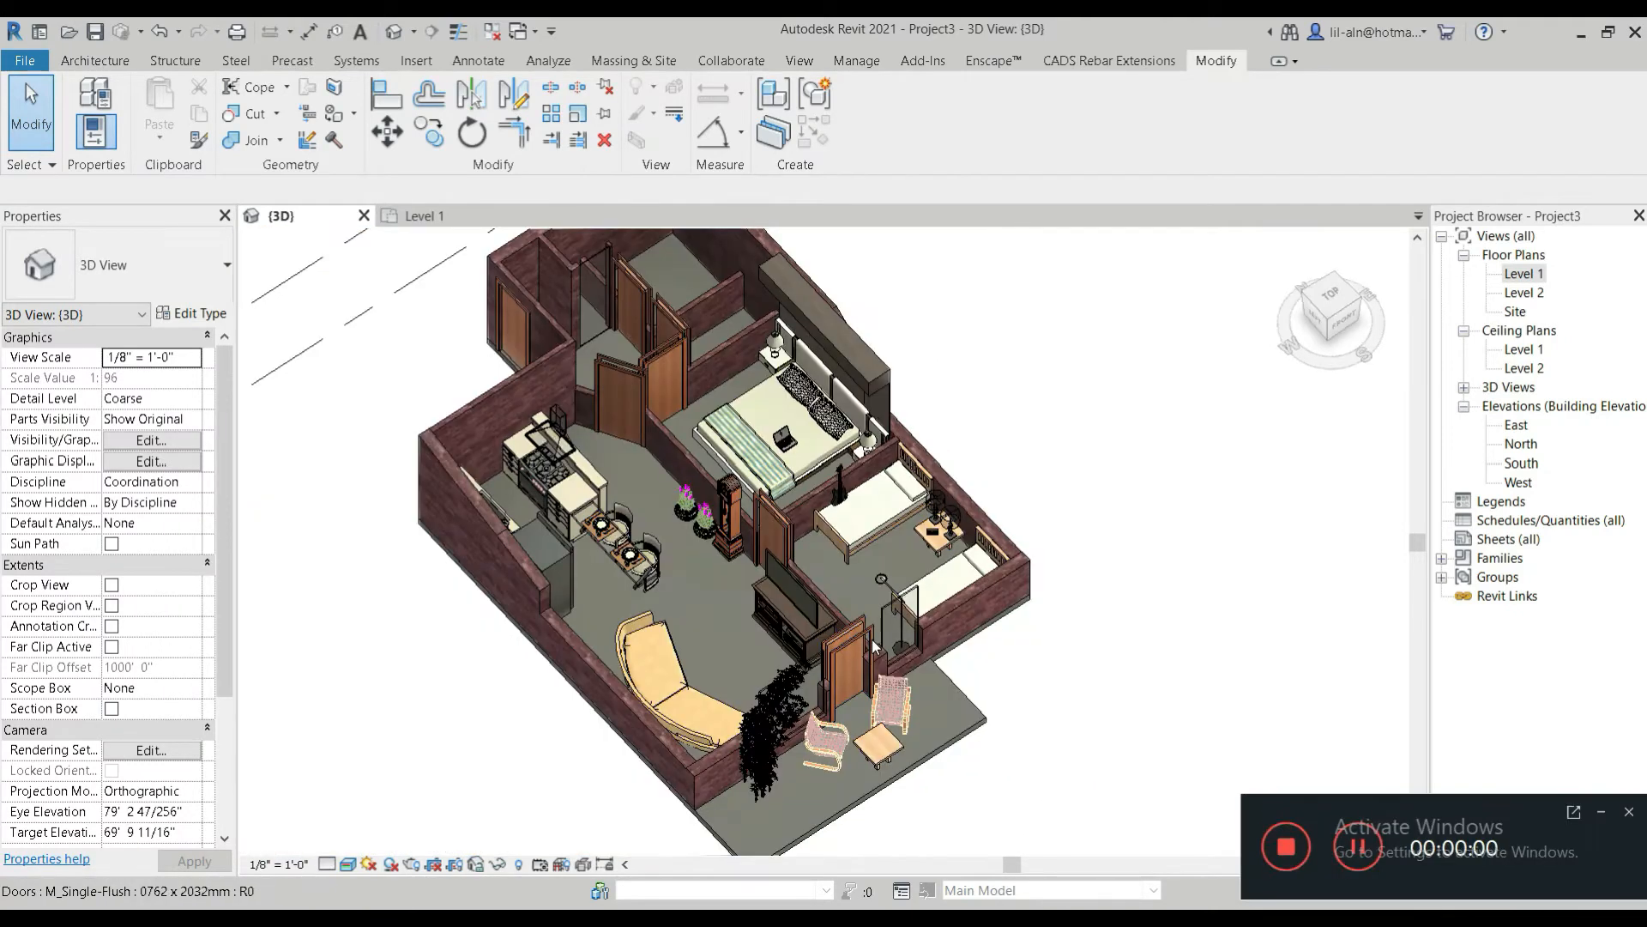
# Examine the furnished model in 3D, focusing on the compact kitchen, its place settings and chairs, and the planters
pyautogui.click(1603, 813)
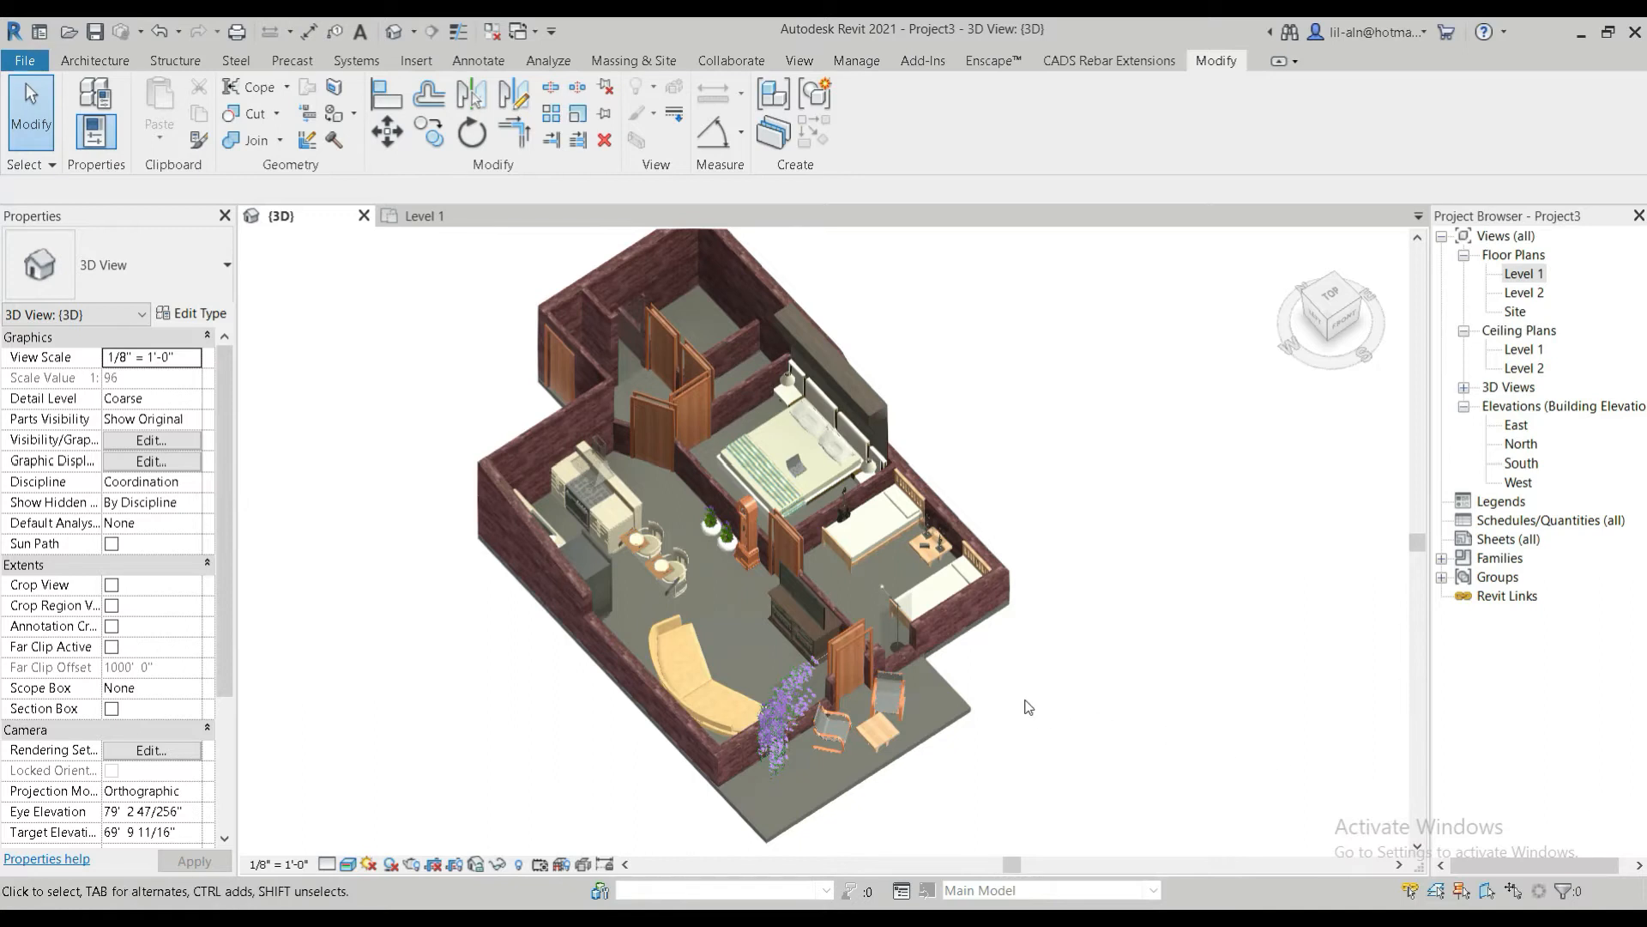
pyautogui.moveTo(1064, 669)
pyautogui.keyDown('shift'); pyautogui.mouseDown(button='middle')
pyautogui.moveTo(826, 524)
pyautogui.moveTo(888, 605)
pyautogui.moveTo(979, 671)
pyautogui.mouseUp(button='middle'); pyautogui.keyUp('shift')
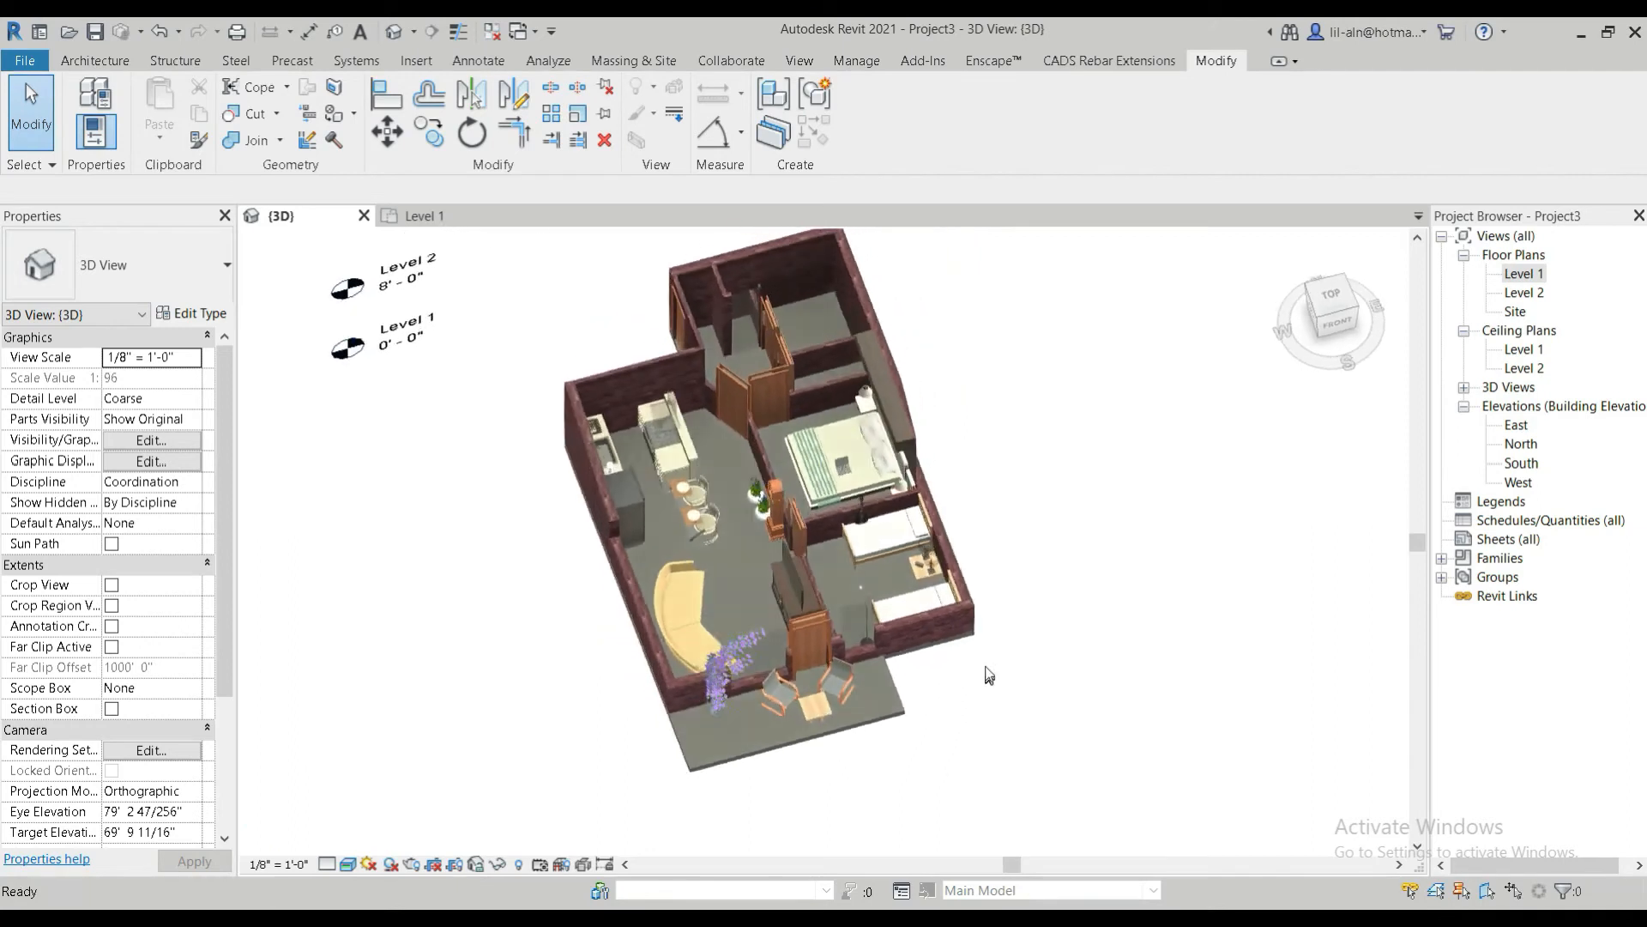
pyautogui.scroll(3, 858, 583)
pyautogui.moveTo(785, 522); pyautogui.dragTo(832, 623, button='middle')
pyautogui.moveTo(724, 416); pyautogui.dragTo(740, 585, button='middle')
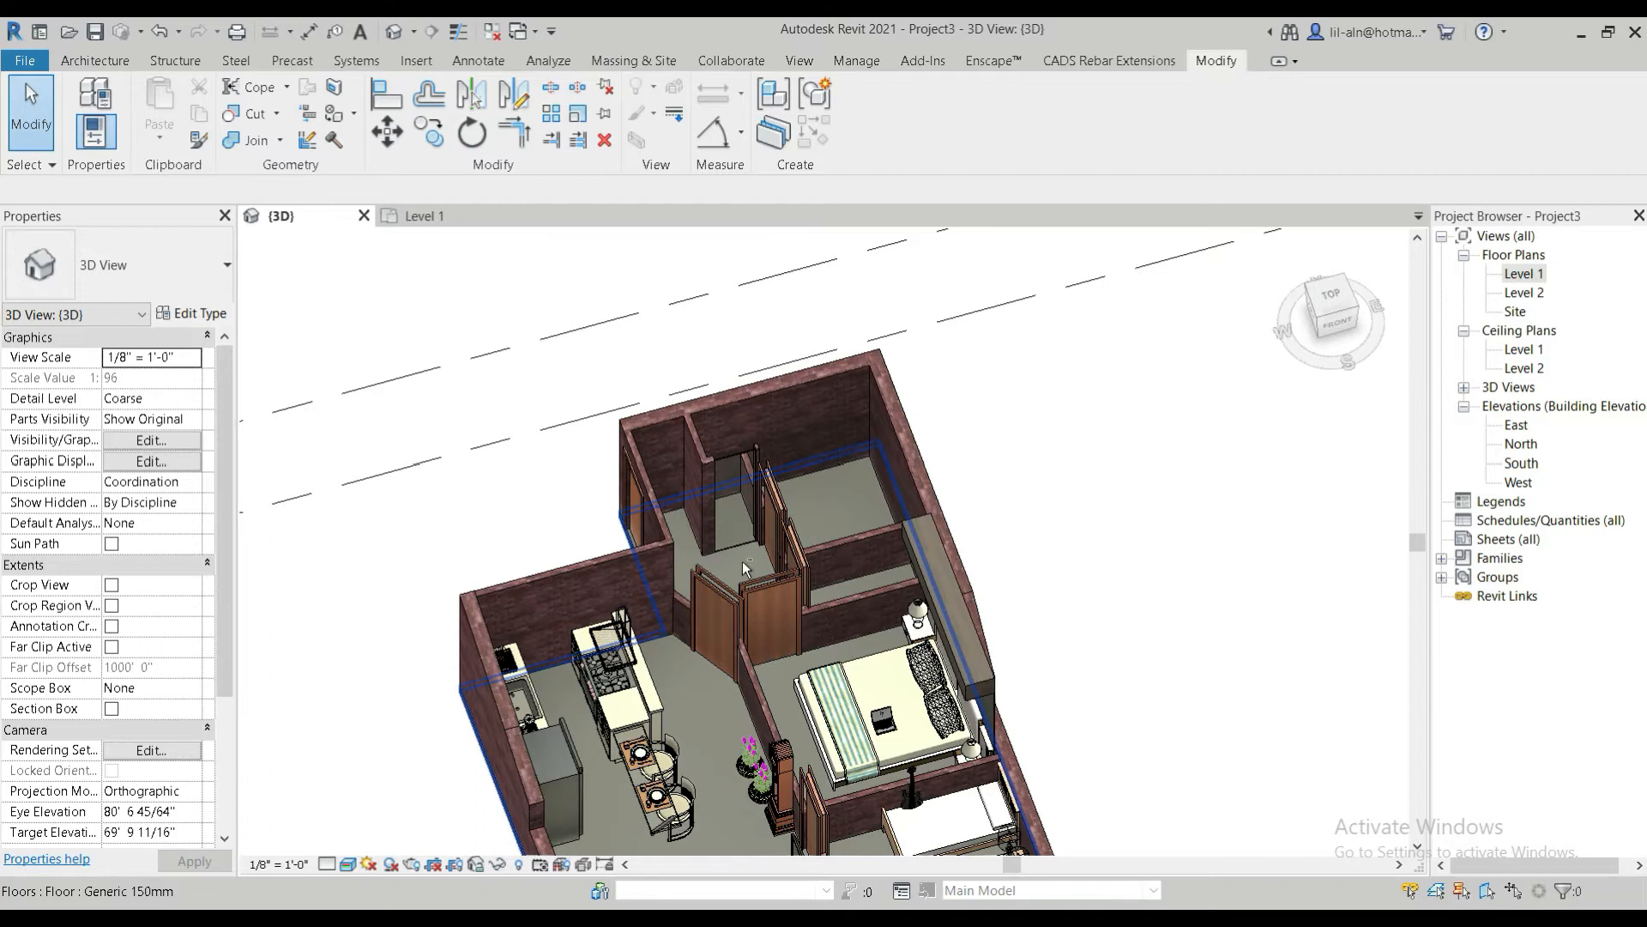
pyautogui.scroll(4, 640, 801)
pyautogui.scroll(3, 640, 800)
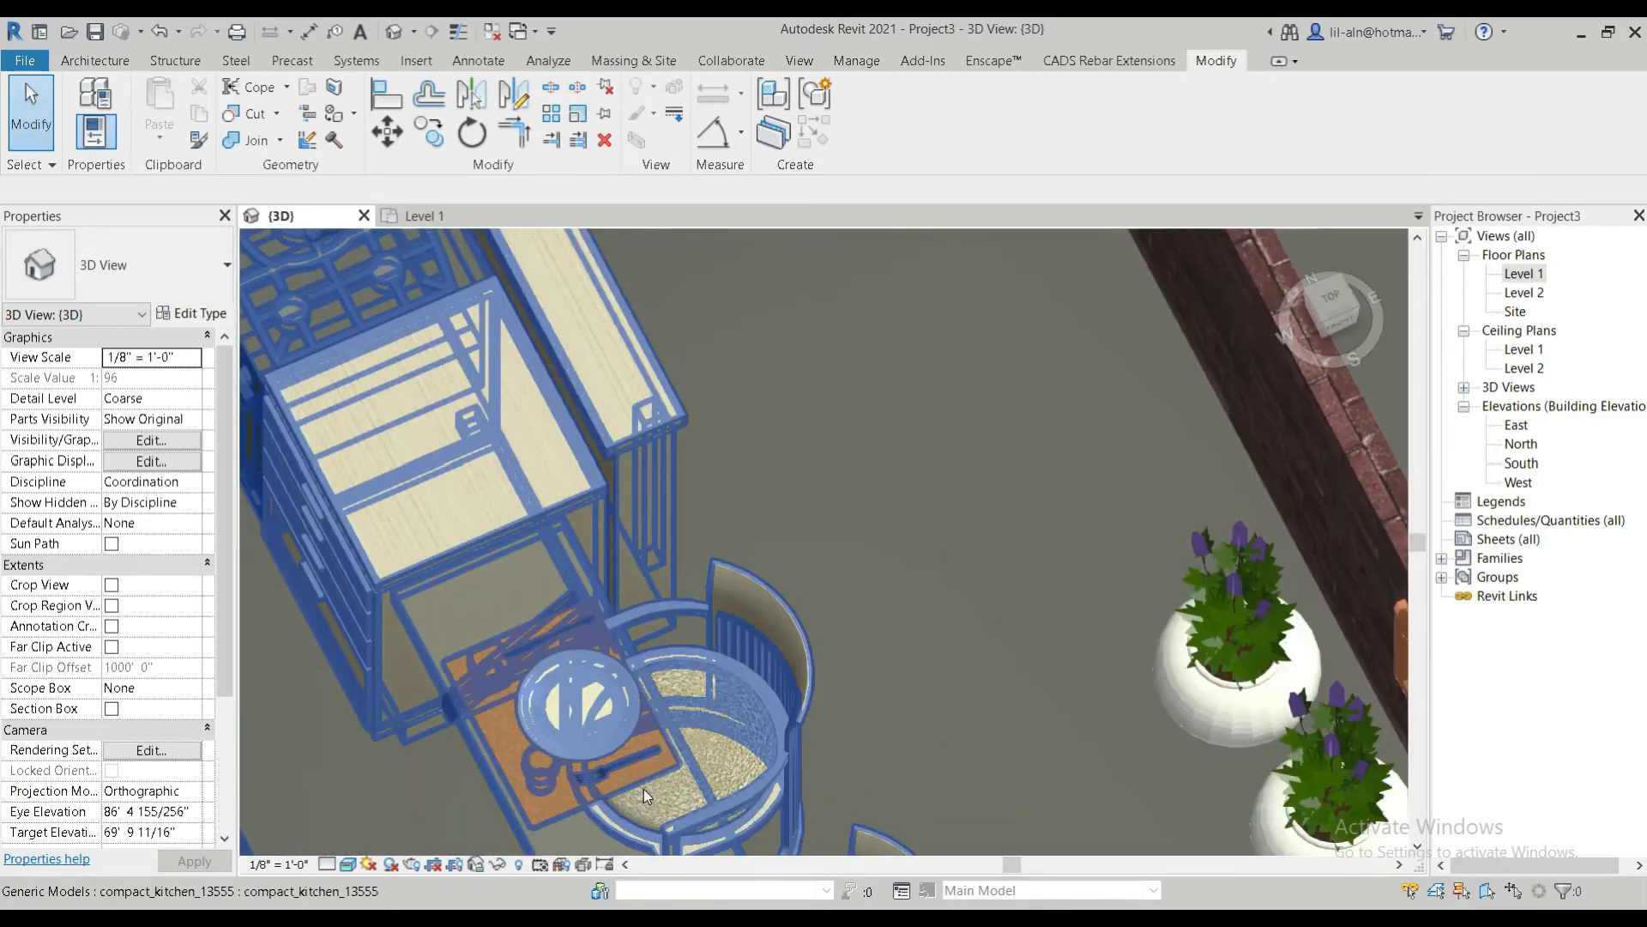
pyautogui.scroll(-4, 664, 740)
pyautogui.moveTo(723, 783); pyautogui.dragTo(494, 485, button='middle')
pyautogui.moveTo(594, 513); pyautogui.dragTo(755, 695, button='middle')
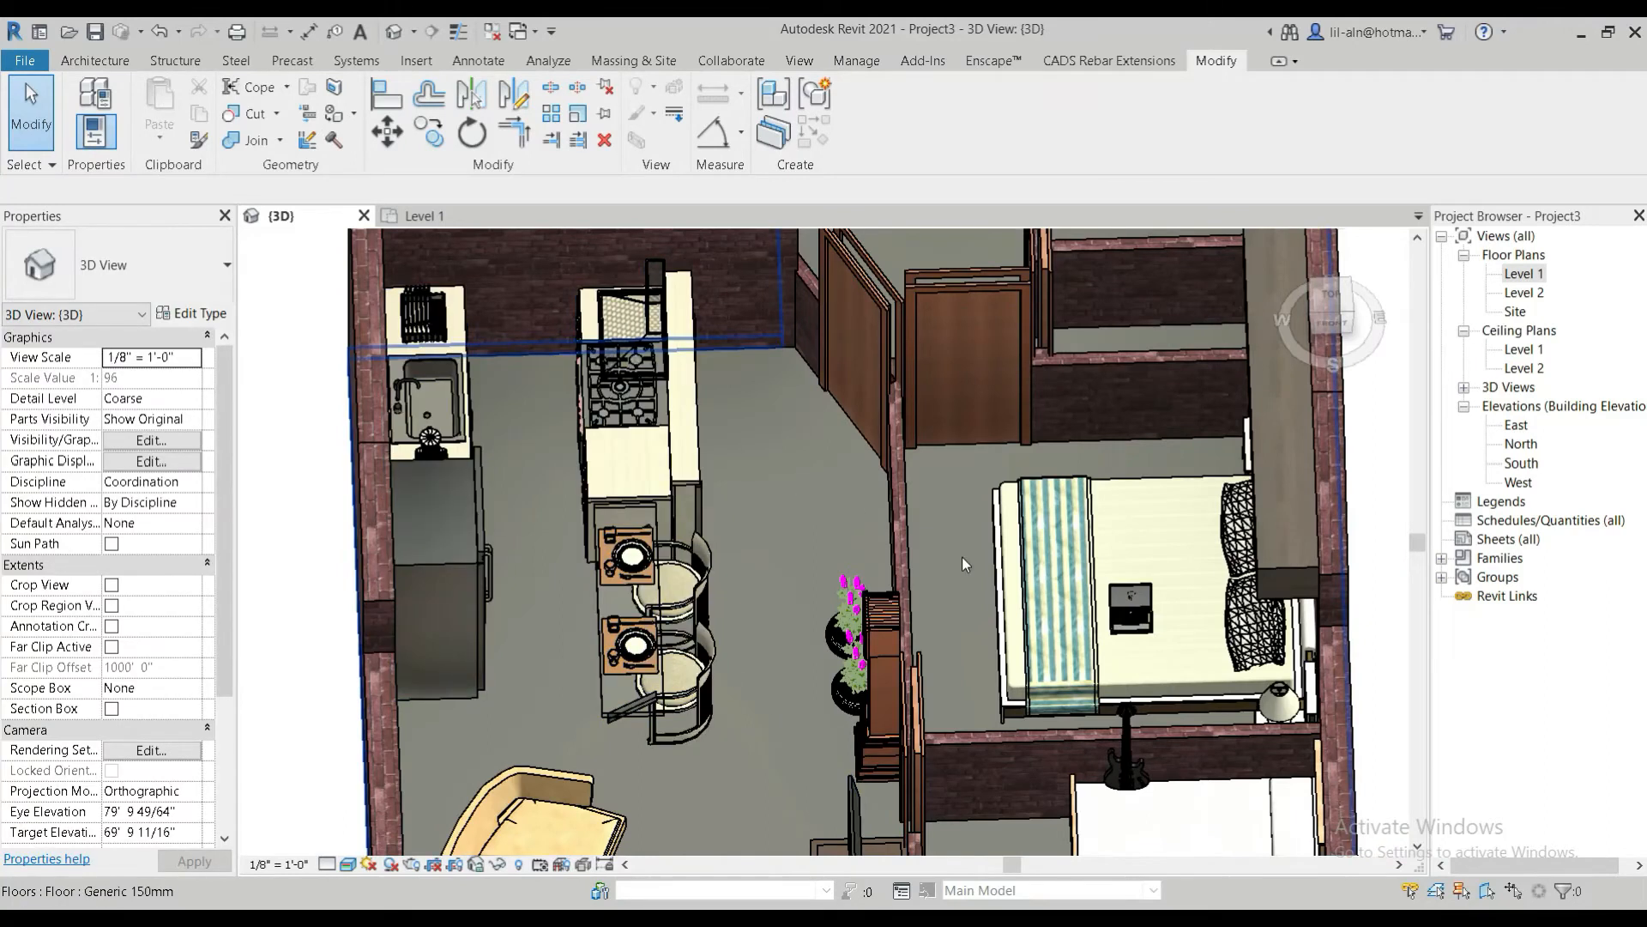
# Inspect the furniture in both bedrooms and the layout of the doors and partitions around the corridor
pyautogui.moveTo(965, 561); pyautogui.dragTo(961, 662, button='middle')
pyautogui.keyDown('shift'); pyautogui.moveTo(1062, 721); pyautogui.dragTo(979, 774, button='middle'); pyautogui.keyUp('shift')
pyautogui.scroll(3, 1013, 635)
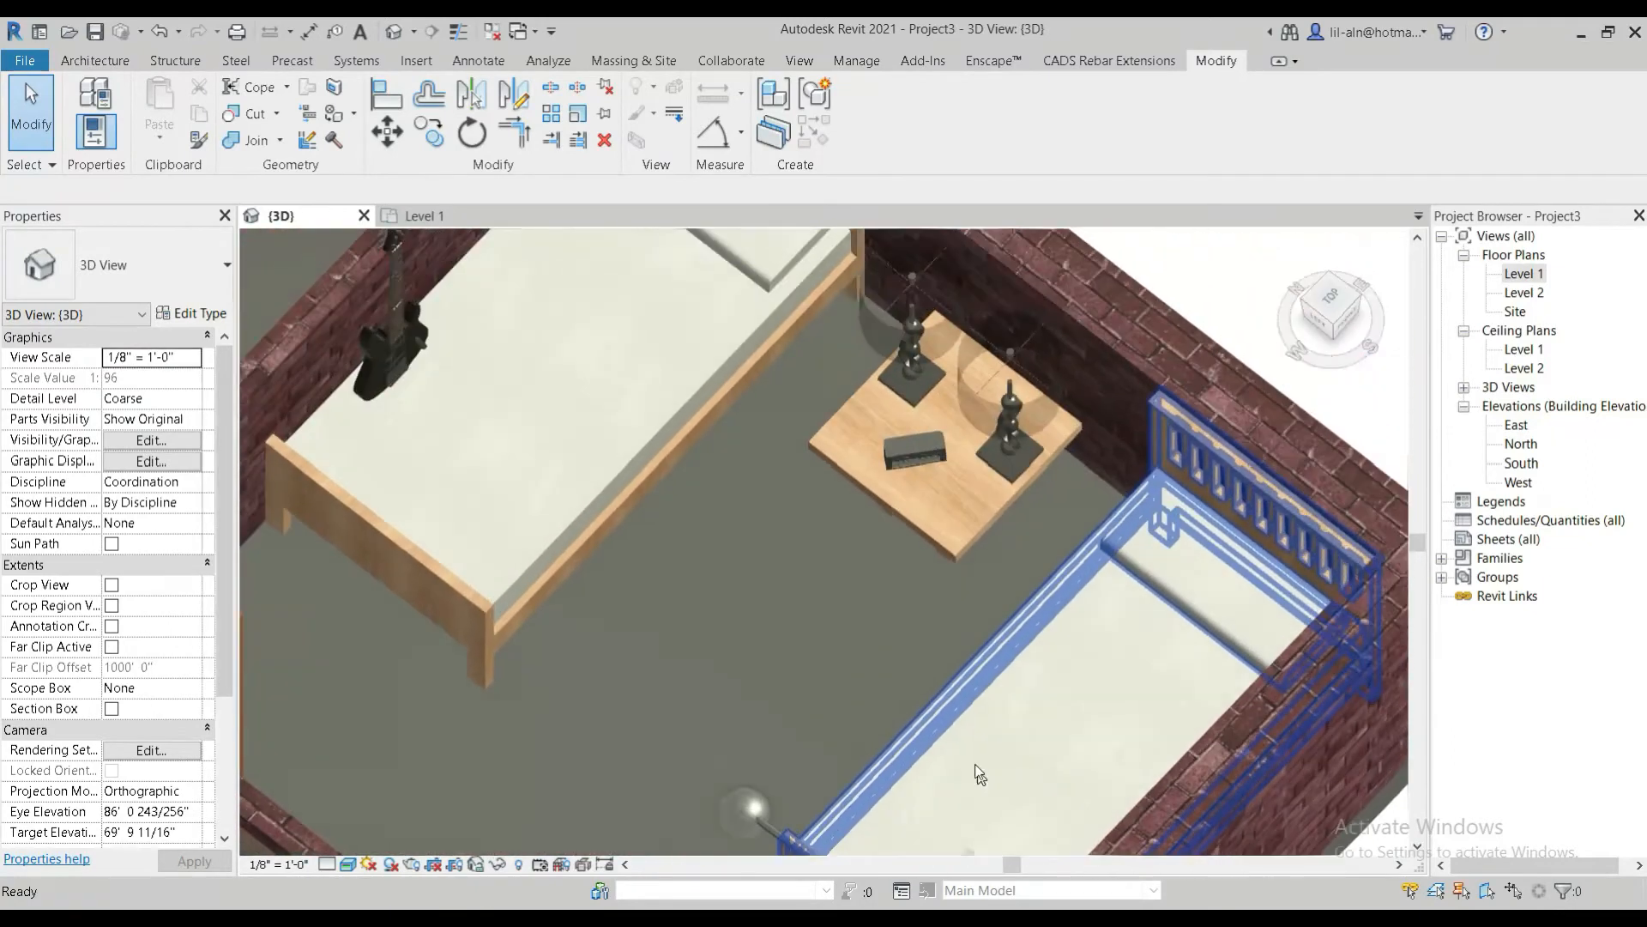
pyautogui.moveTo(909, 606); pyautogui.dragTo(914, 671, button='middle')
pyautogui.scroll(-3, 934, 659)
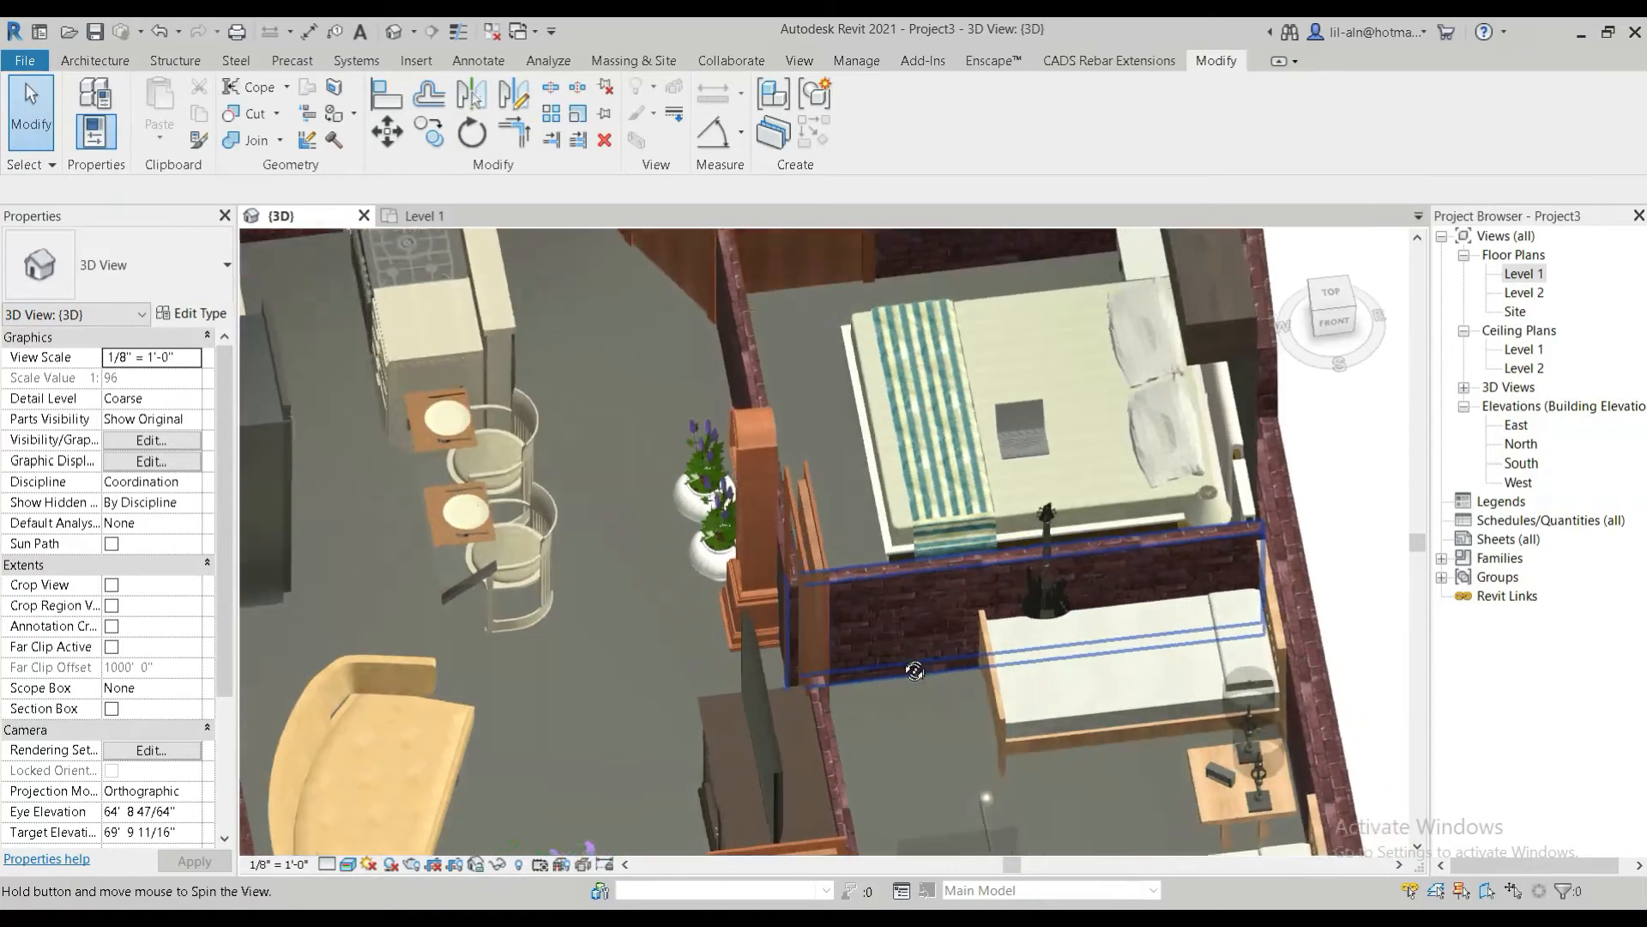
pyautogui.scroll(-2, 915, 670)
pyautogui.moveTo(853, 522); pyautogui.dragTo(883, 608, button='middle')
pyautogui.moveTo(848, 544); pyautogui.dragTo(835, 677, button='middle')
pyautogui.keyDown('shift'); pyautogui.moveTo(890, 585); pyautogui.dragTo(849, 600, button='middle'); pyautogui.keyUp('shift')
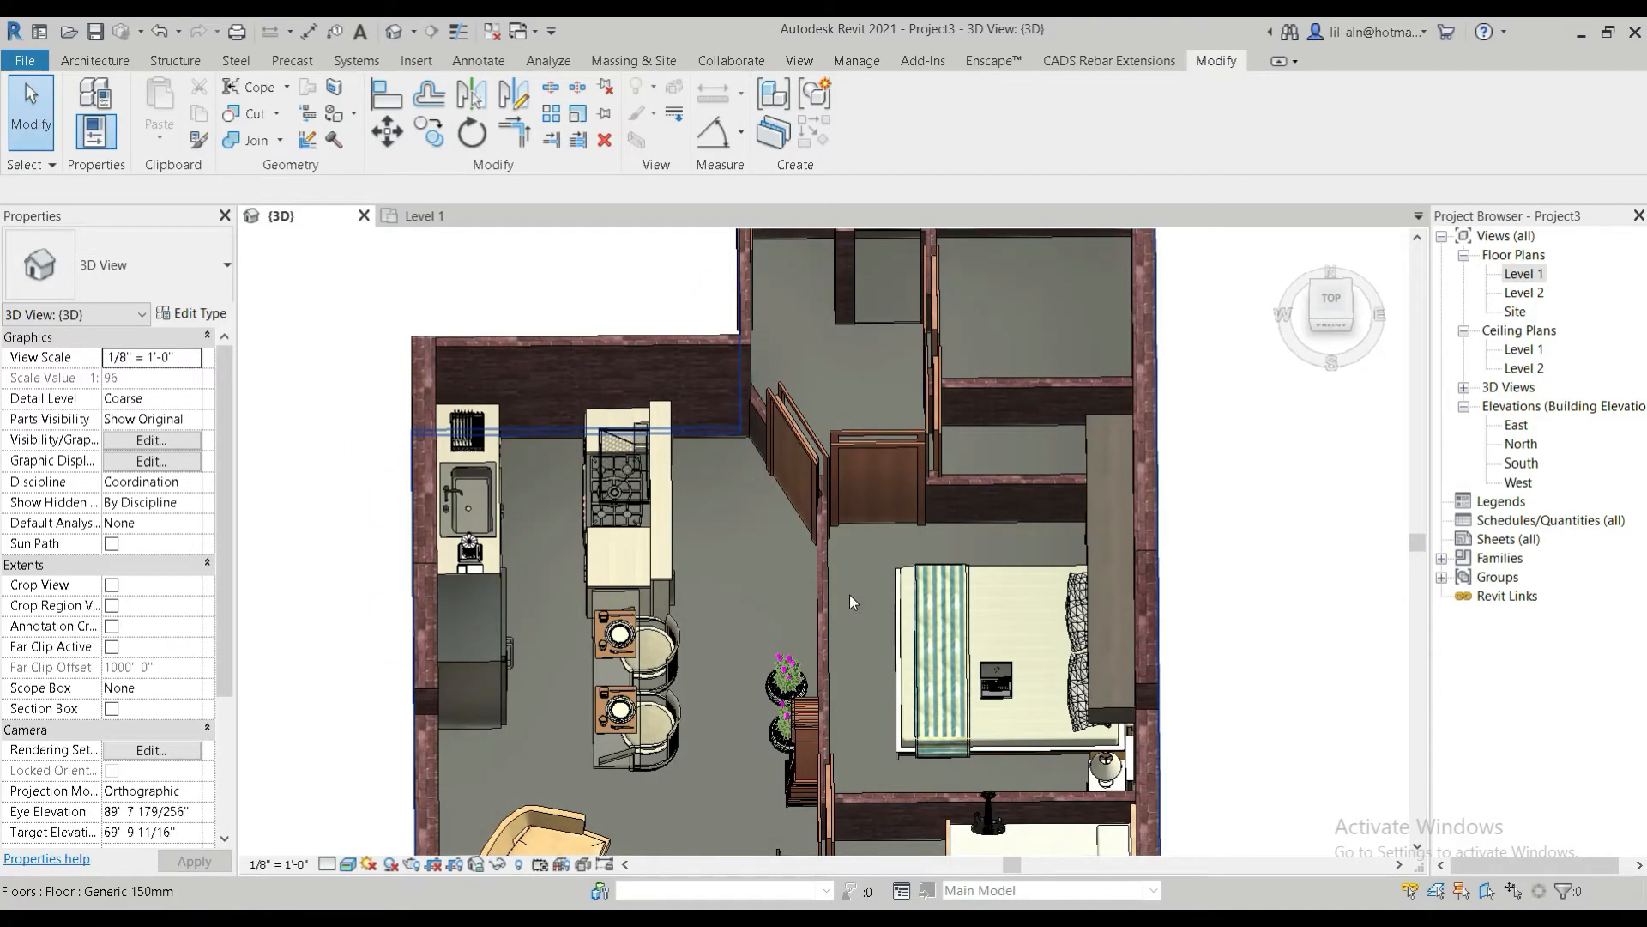
# In the Level 1 floor plan, delete the single-flush door and the angled partition between the kitchen area and the corridor
pyautogui.click(1515, 281)
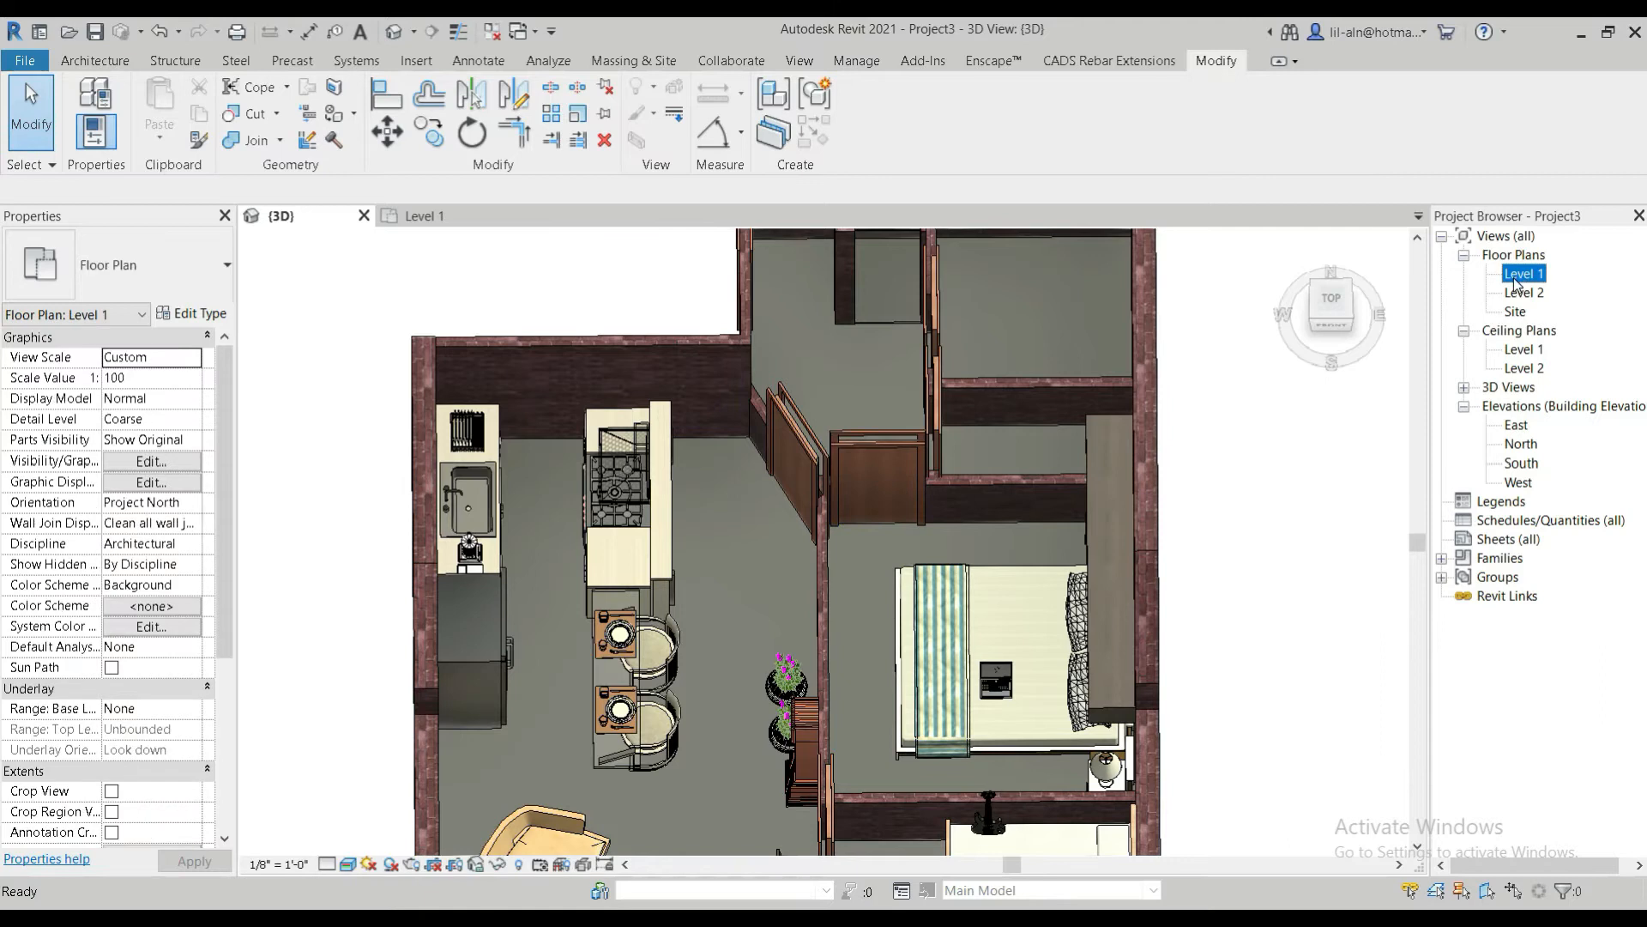
pyautogui.doubleClick(1515, 274)
pyautogui.scroll(-3, 986, 583)
pyautogui.scroll(5, 1047, 610)
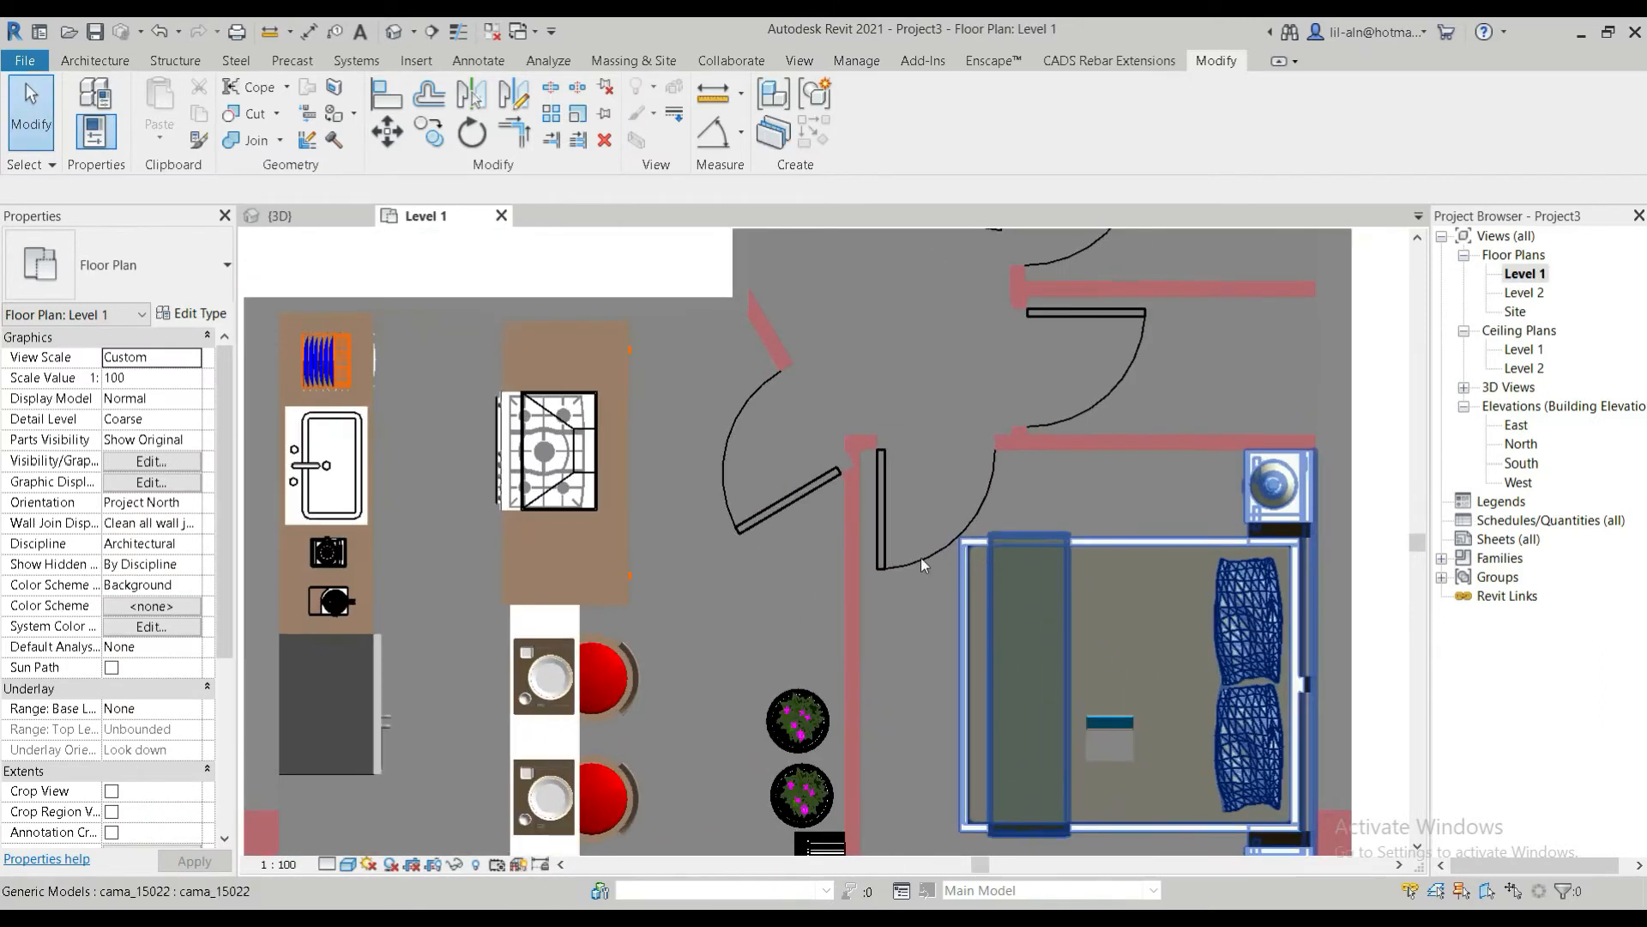
pyautogui.click(781, 504)
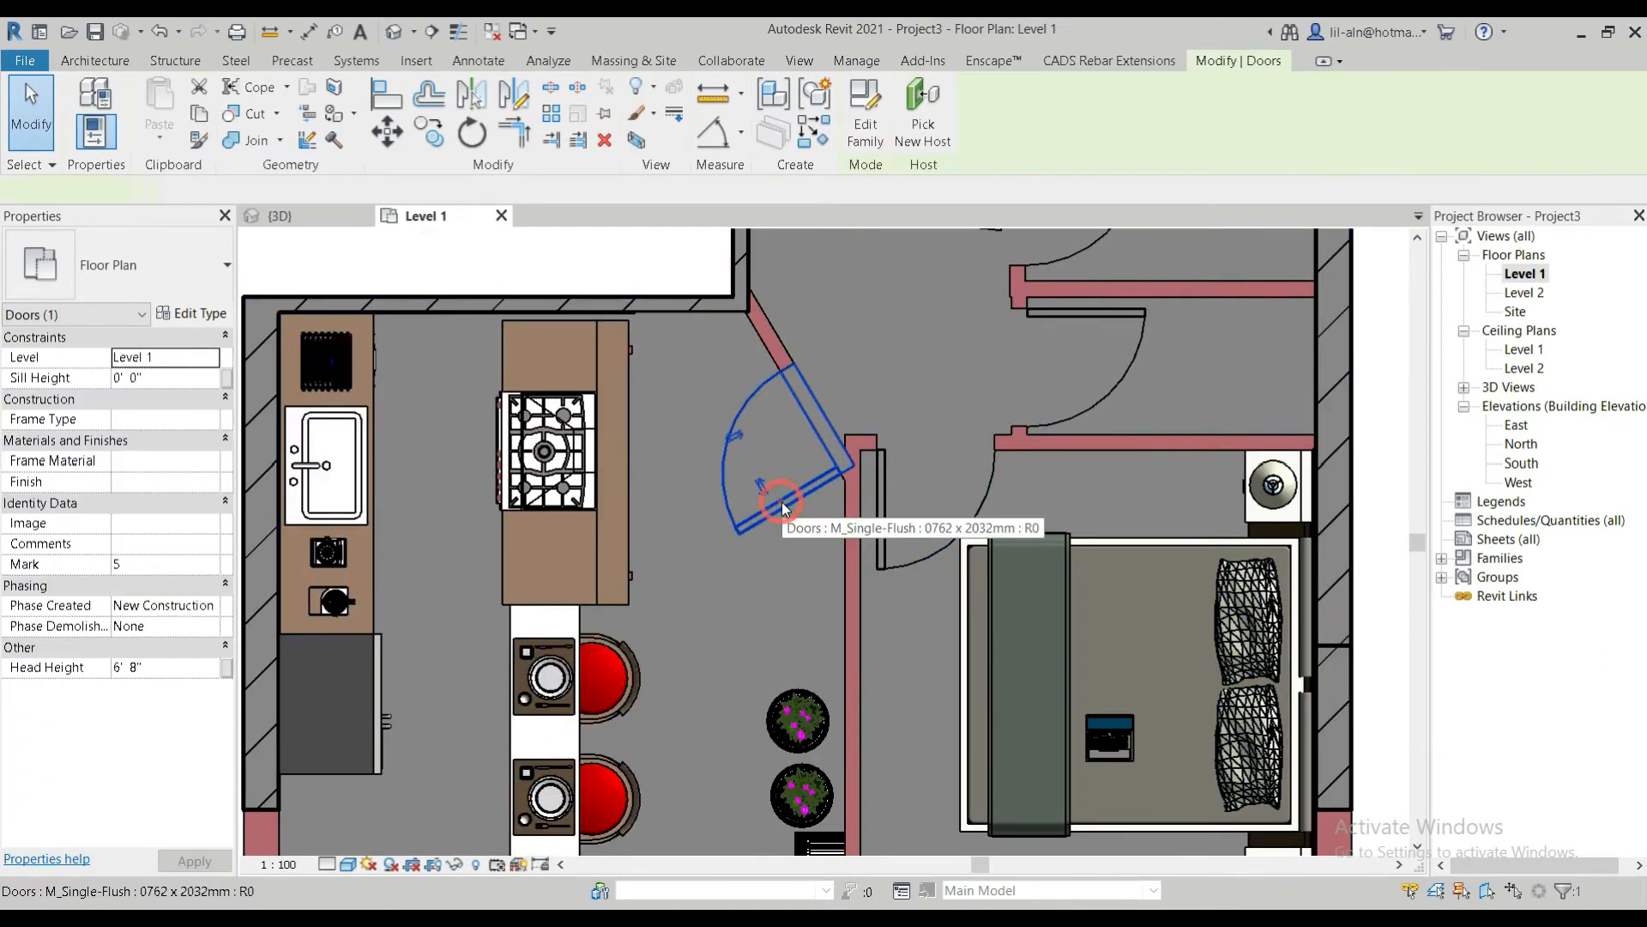
pyautogui.press('Delete')
pyautogui.click(805, 405)
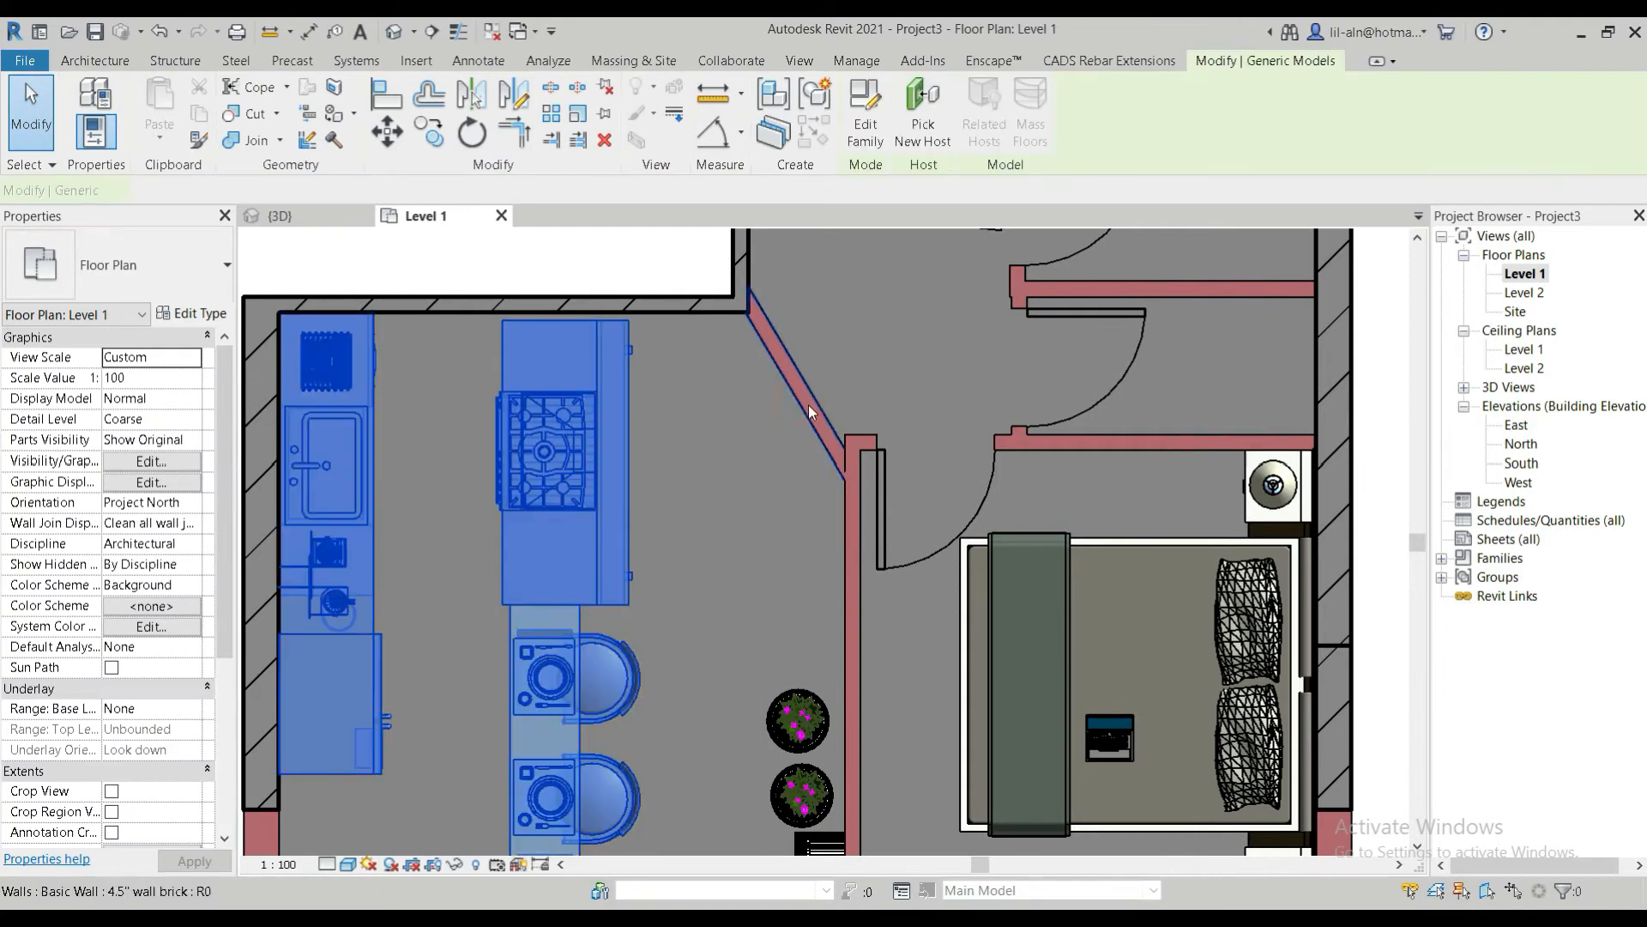
pyautogui.click(815, 404)
pyautogui.press('Delete')
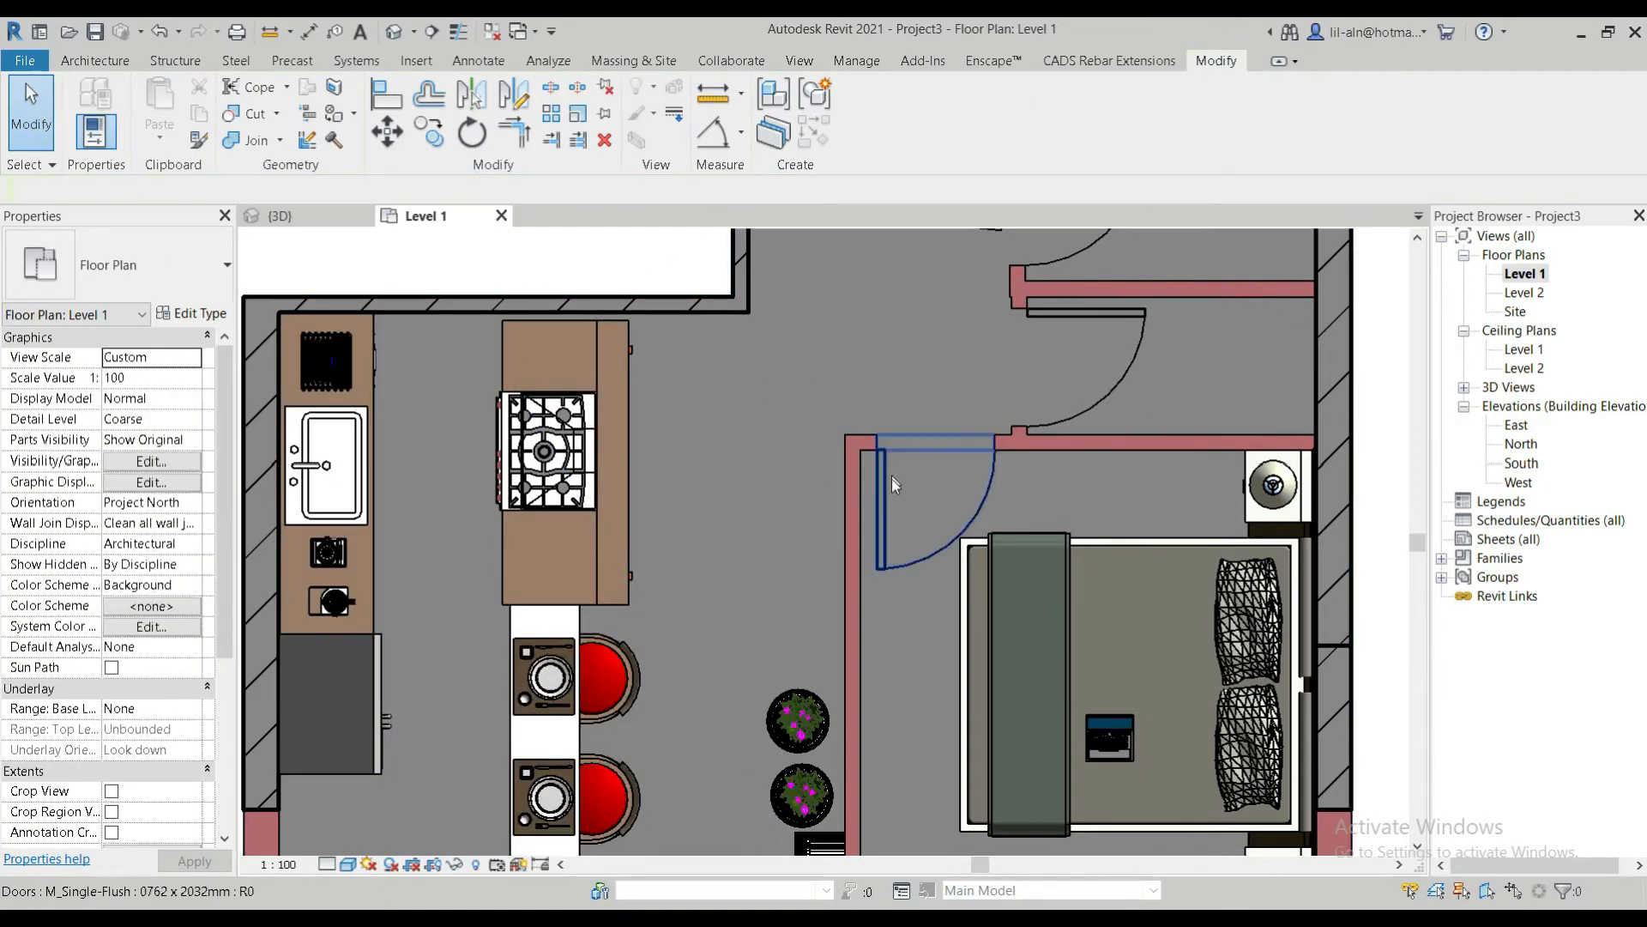
pyautogui.scroll(-3, 887, 492)
pyautogui.moveTo(924, 644); pyautogui.dragTo(939, 626, button='middle')
pyautogui.click(1191, 465)
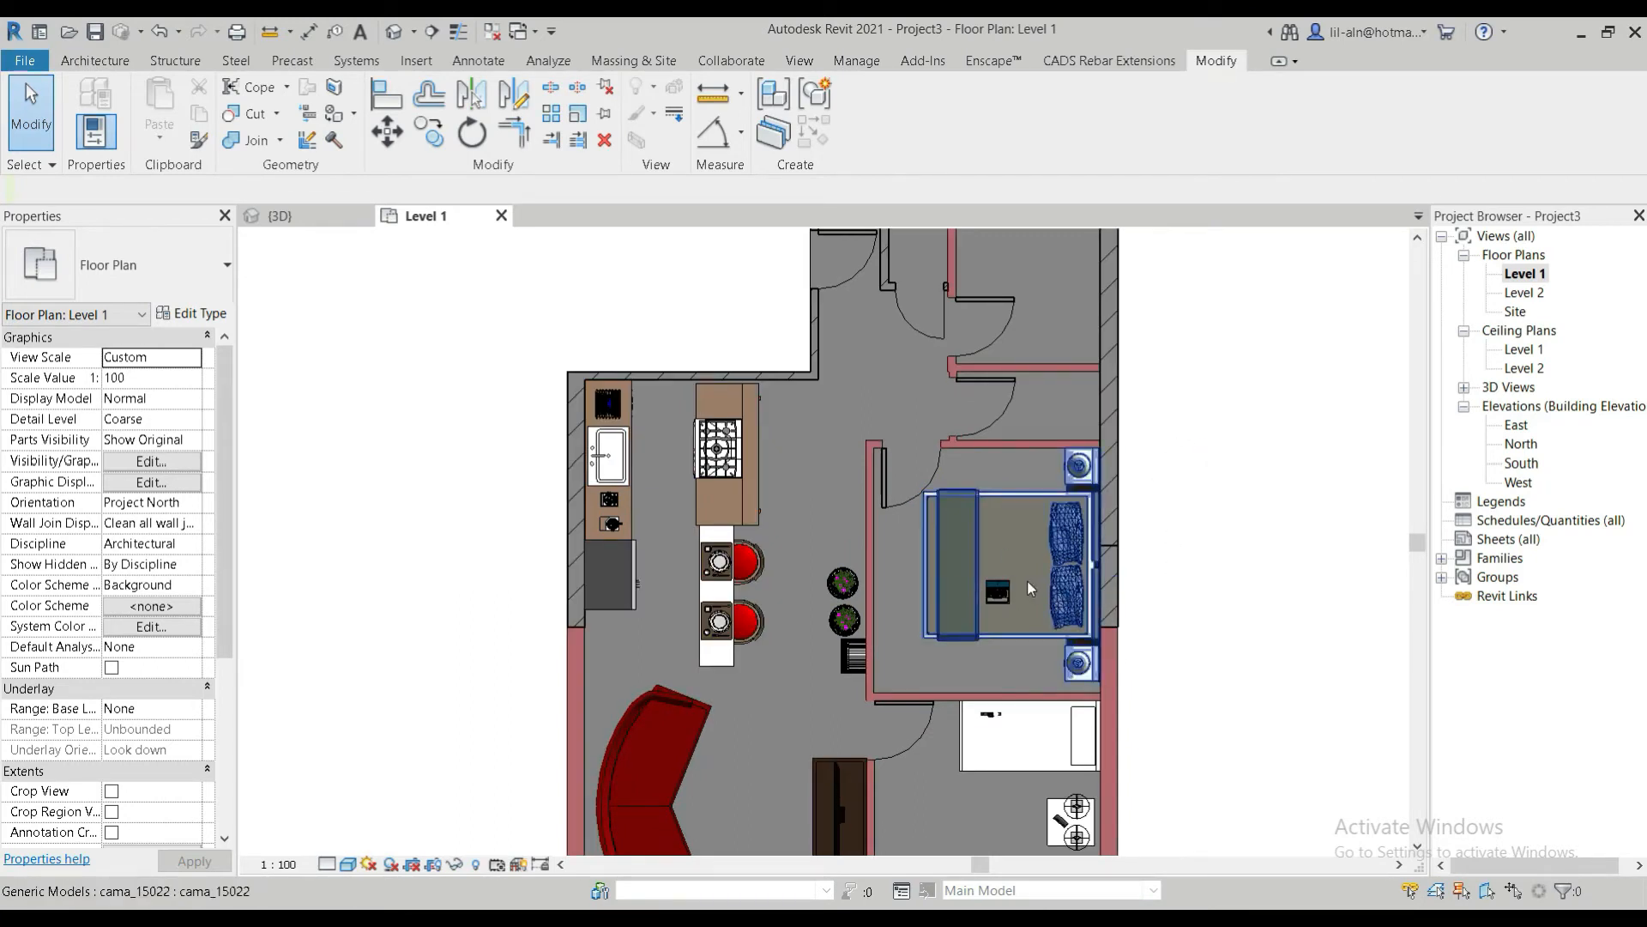
pyautogui.moveTo(892, 472)
pyautogui.mouseDown(button='middle')
pyautogui.moveTo(929, 516)
pyautogui.moveTo(960, 446)
pyautogui.moveTo(888, 494)
pyautogui.mouseUp(button='middle')
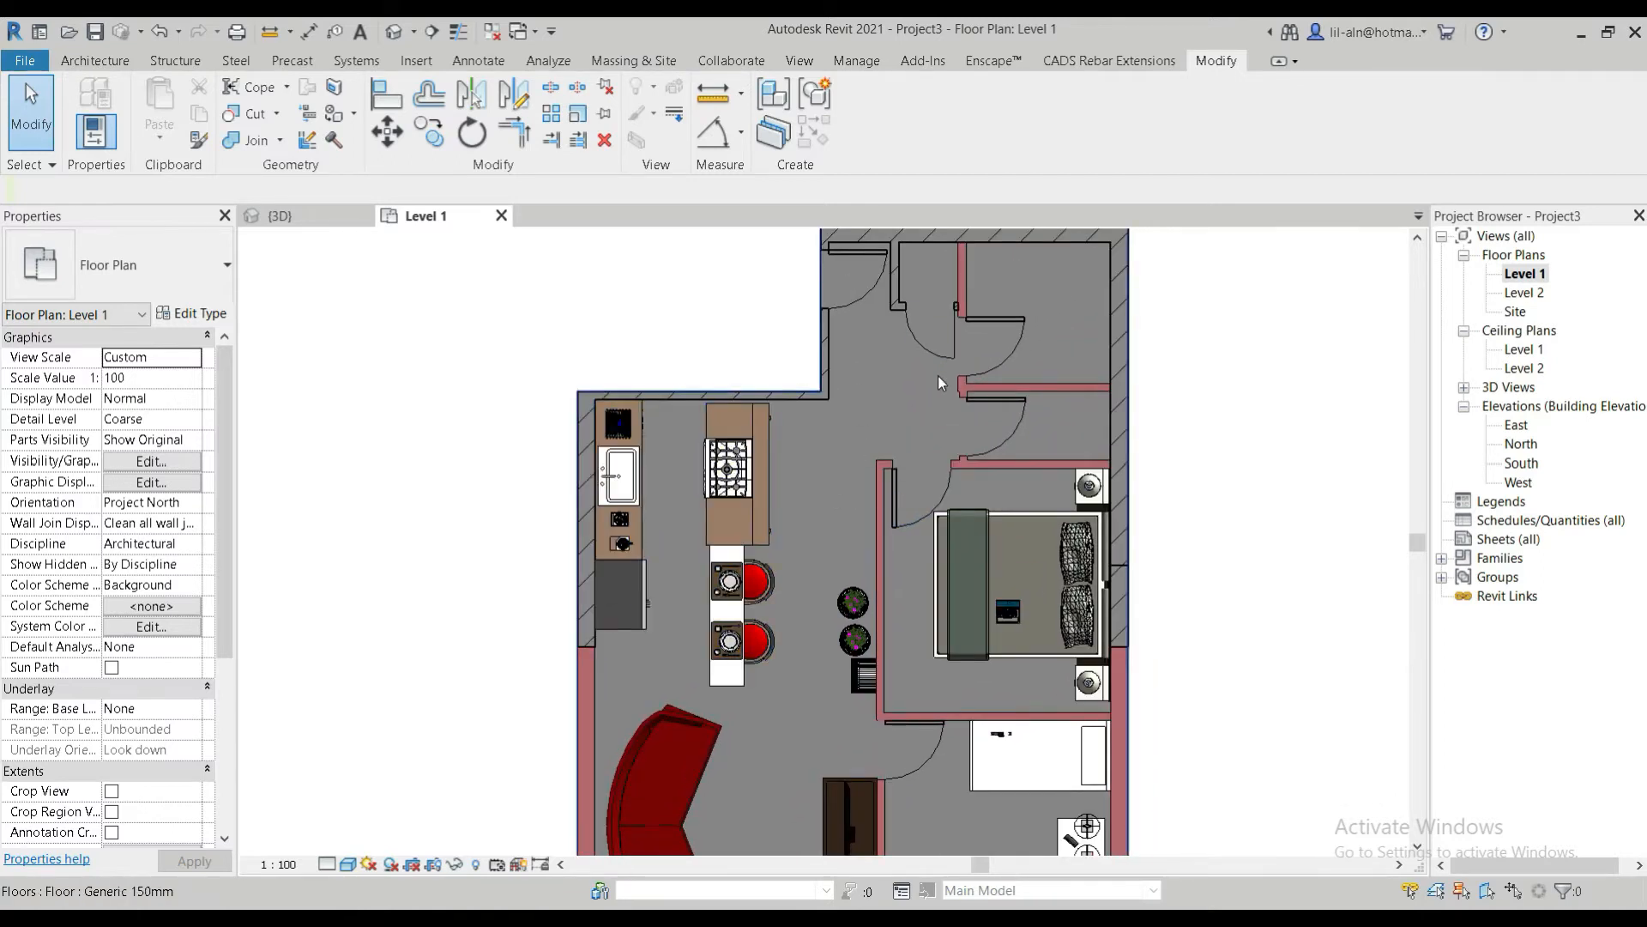
pyautogui.scroll(-3, 921, 446)
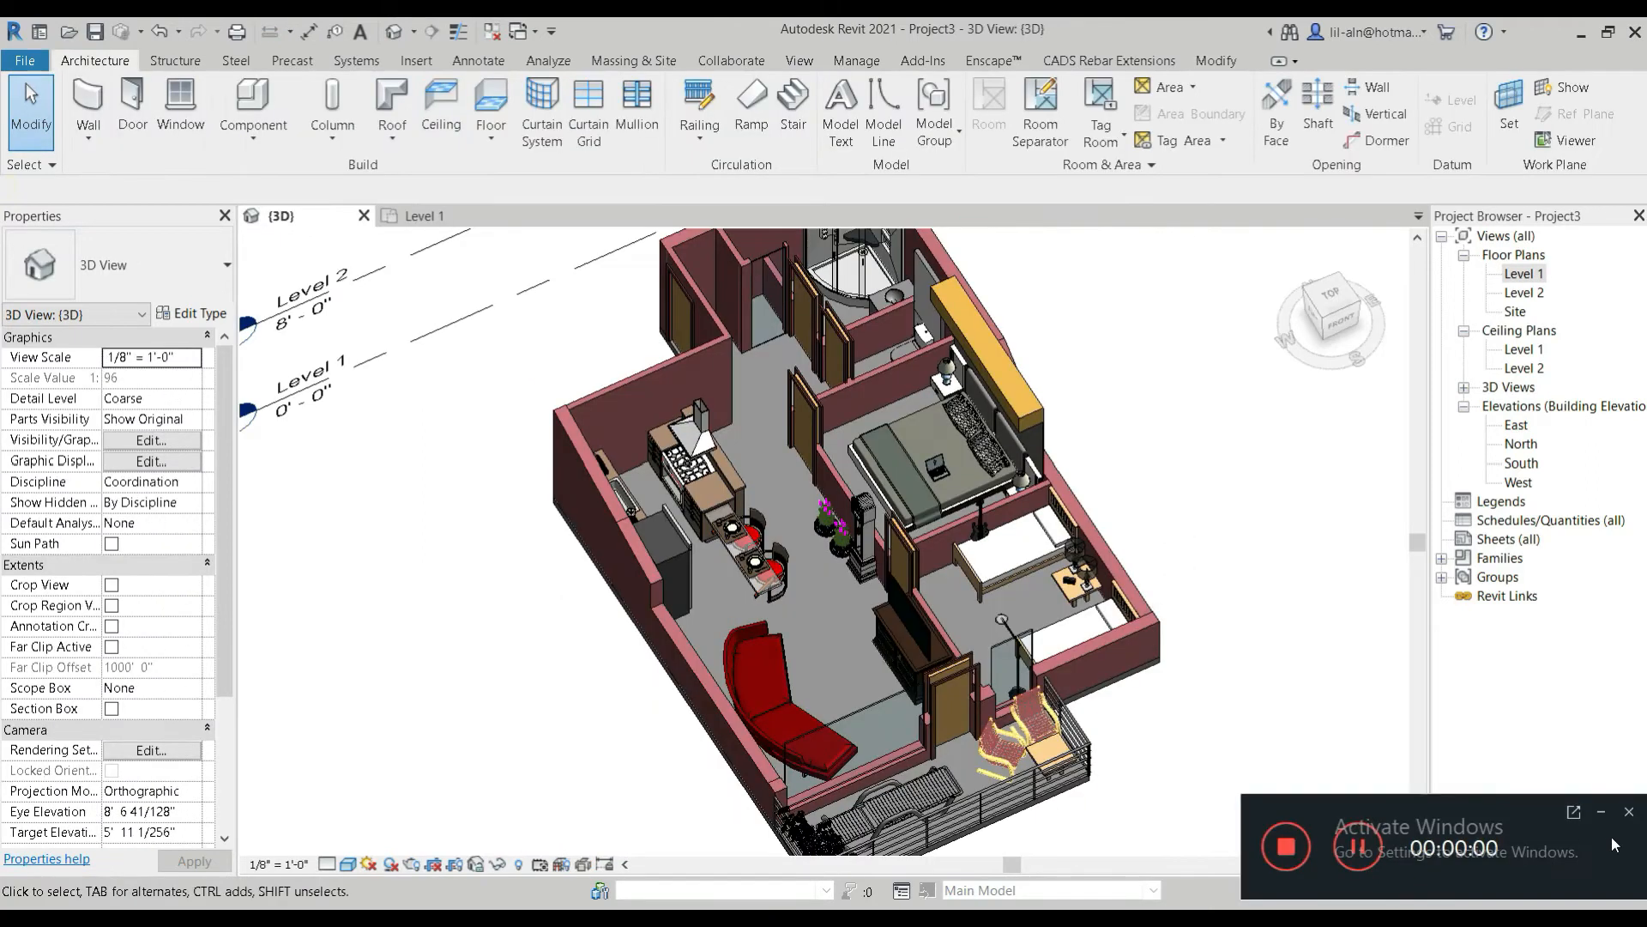
# Examine the furnished building in 3D, including the bathroom's shower and washbasin, the toilet, the living area and the railed front terrace
pyautogui.keyDown('shift'); pyautogui.moveTo(935, 601); pyautogui.dragTo(988, 639, button='middle'); pyautogui.keyUp('shift')
pyautogui.scroll(3, 996, 677)
pyautogui.keyDown('shift'); pyautogui.moveTo(987, 719); pyautogui.dragTo(886, 758, button='middle'); pyautogui.keyUp('shift')
pyautogui.moveTo(885, 758); pyautogui.dragTo(705, 777, button='middle')
pyautogui.scroll(2, 811, 427)
pyautogui.keyDown('shift'); pyautogui.moveTo(807, 420); pyautogui.dragTo(886, 475, button='middle'); pyautogui.keyUp('shift')
pyautogui.scroll(-1, 886, 474)
pyautogui.keyDown('shift'); pyautogui.moveTo(845, 352); pyautogui.dragTo(1098, 532, button='middle'); pyautogui.keyUp('shift')
pyautogui.scroll(3, 878, 490)
pyautogui.moveTo(1098, 532)
pyautogui.mouseDown(button='middle')
pyautogui.moveTo(553, 633)
pyautogui.moveTo(1170, 563)
pyautogui.mouseUp(button='middle')
pyautogui.moveTo(429, 686)
pyautogui.mouseDown(button='middle')
pyautogui.moveTo(865, 595)
pyautogui.moveTo(944, 665)
pyautogui.moveTo(965, 633)
pyautogui.moveTo(1251, 615)
pyautogui.mouseUp(button='middle')
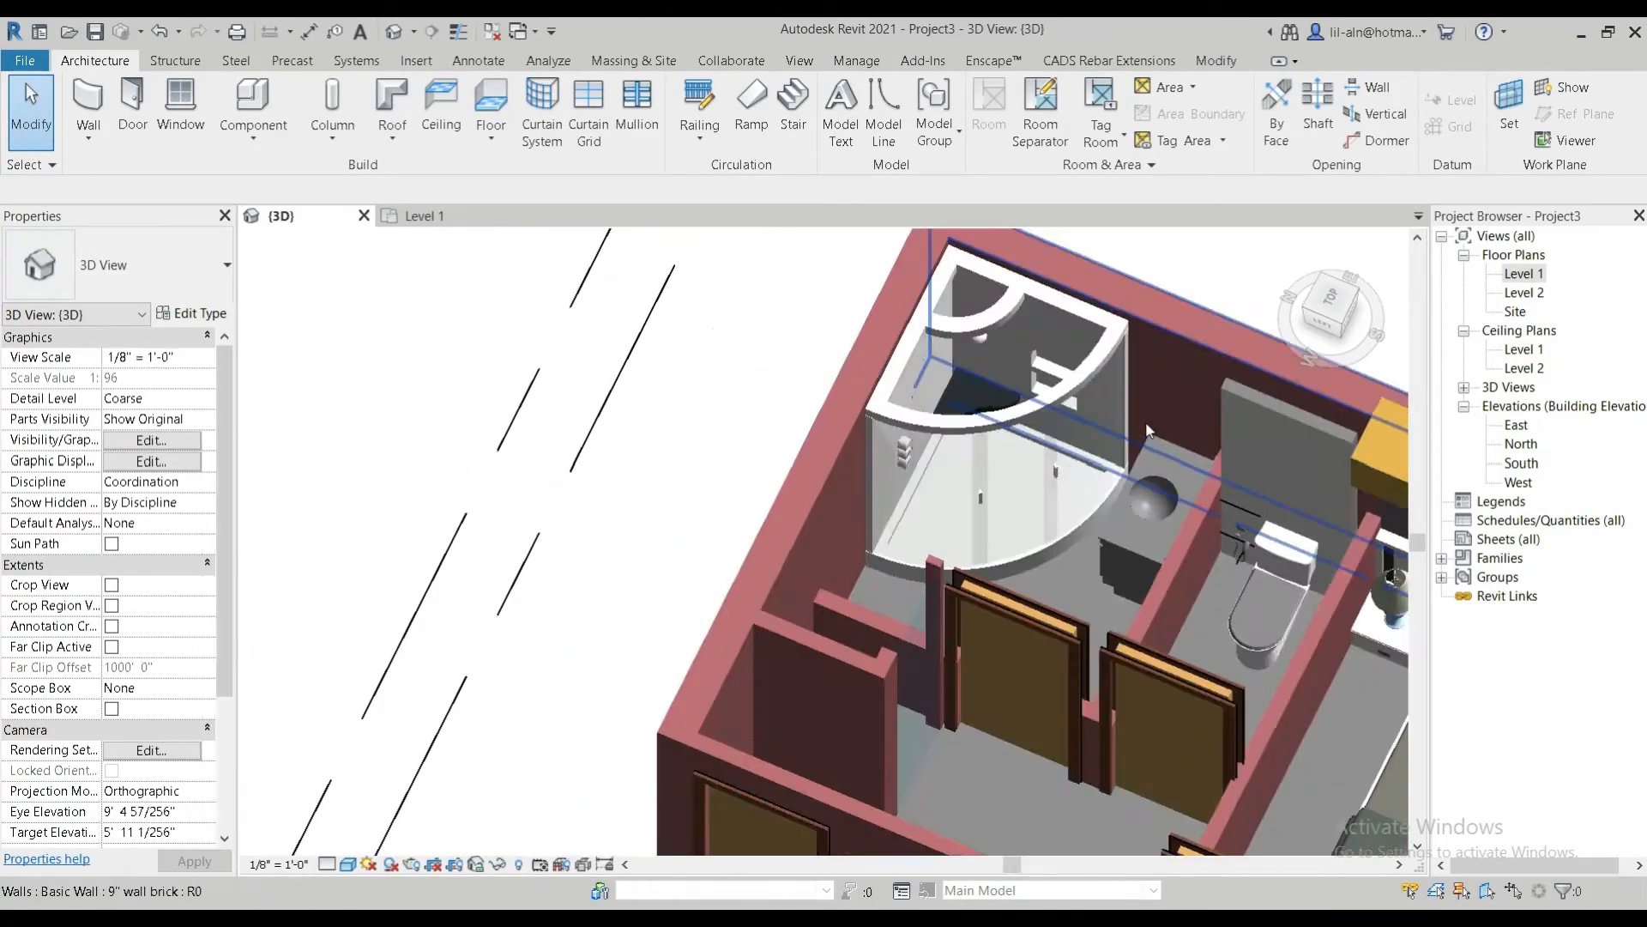
pyautogui.scroll(3, 1162, 451)
pyautogui.scroll(-3, 1078, 659)
pyautogui.moveTo(1165, 709); pyautogui.dragTo(738, 587, button='middle')
pyautogui.scroll(-2, 1016, 630)
pyautogui.scroll(-4, 738, 587)
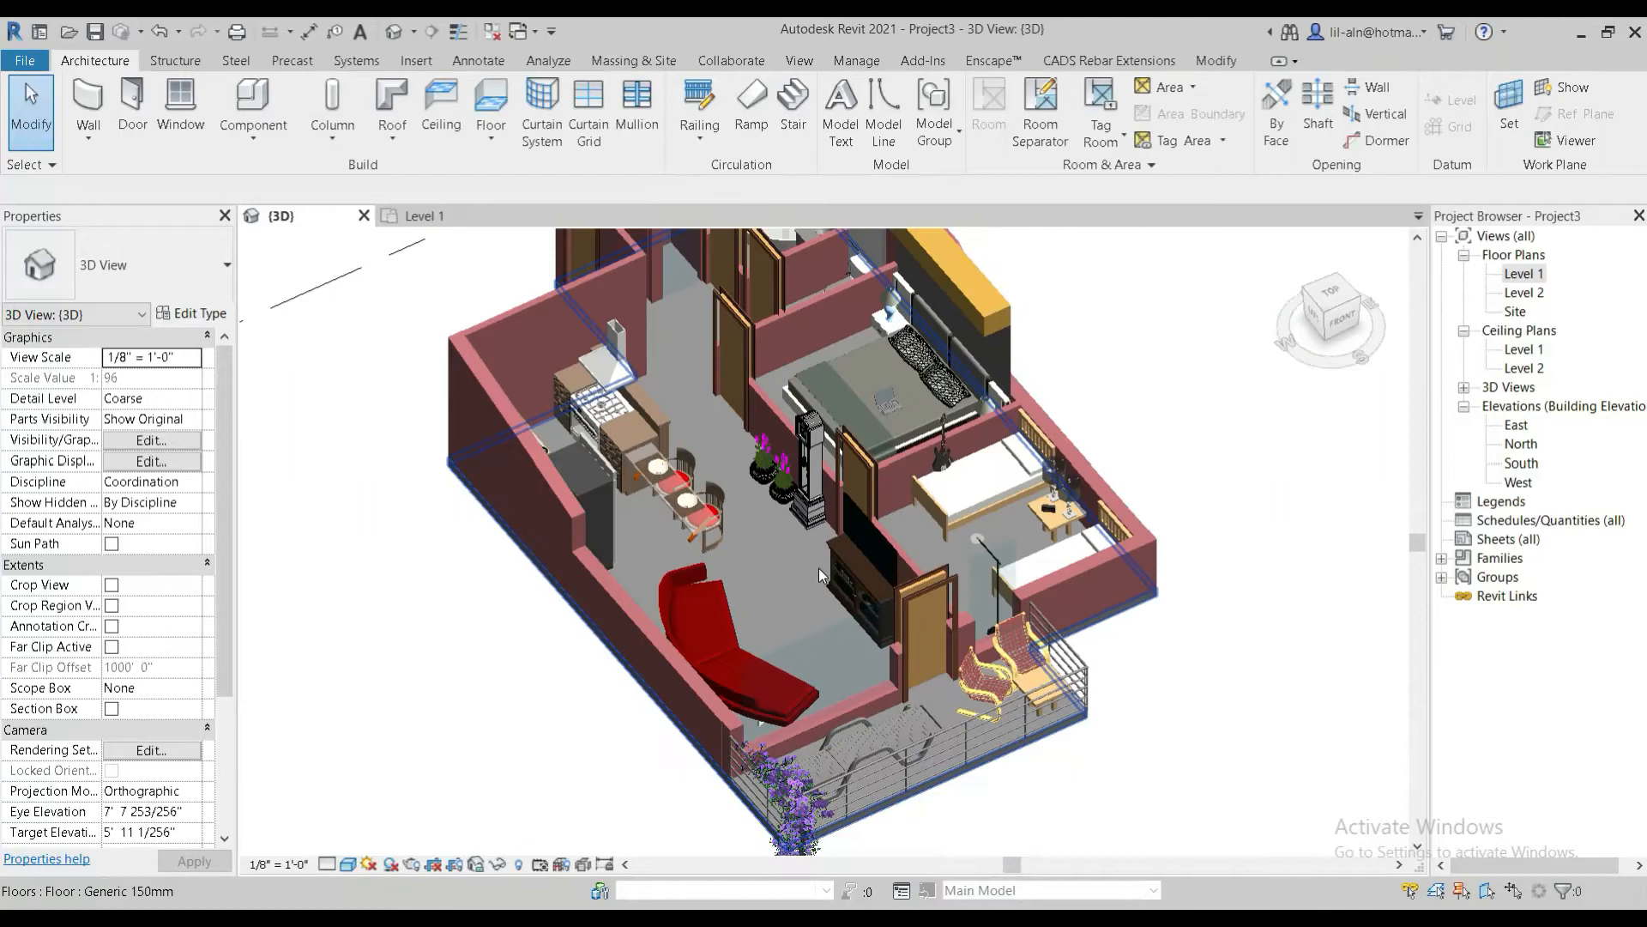
pyautogui.scroll(-3, 958, 678)
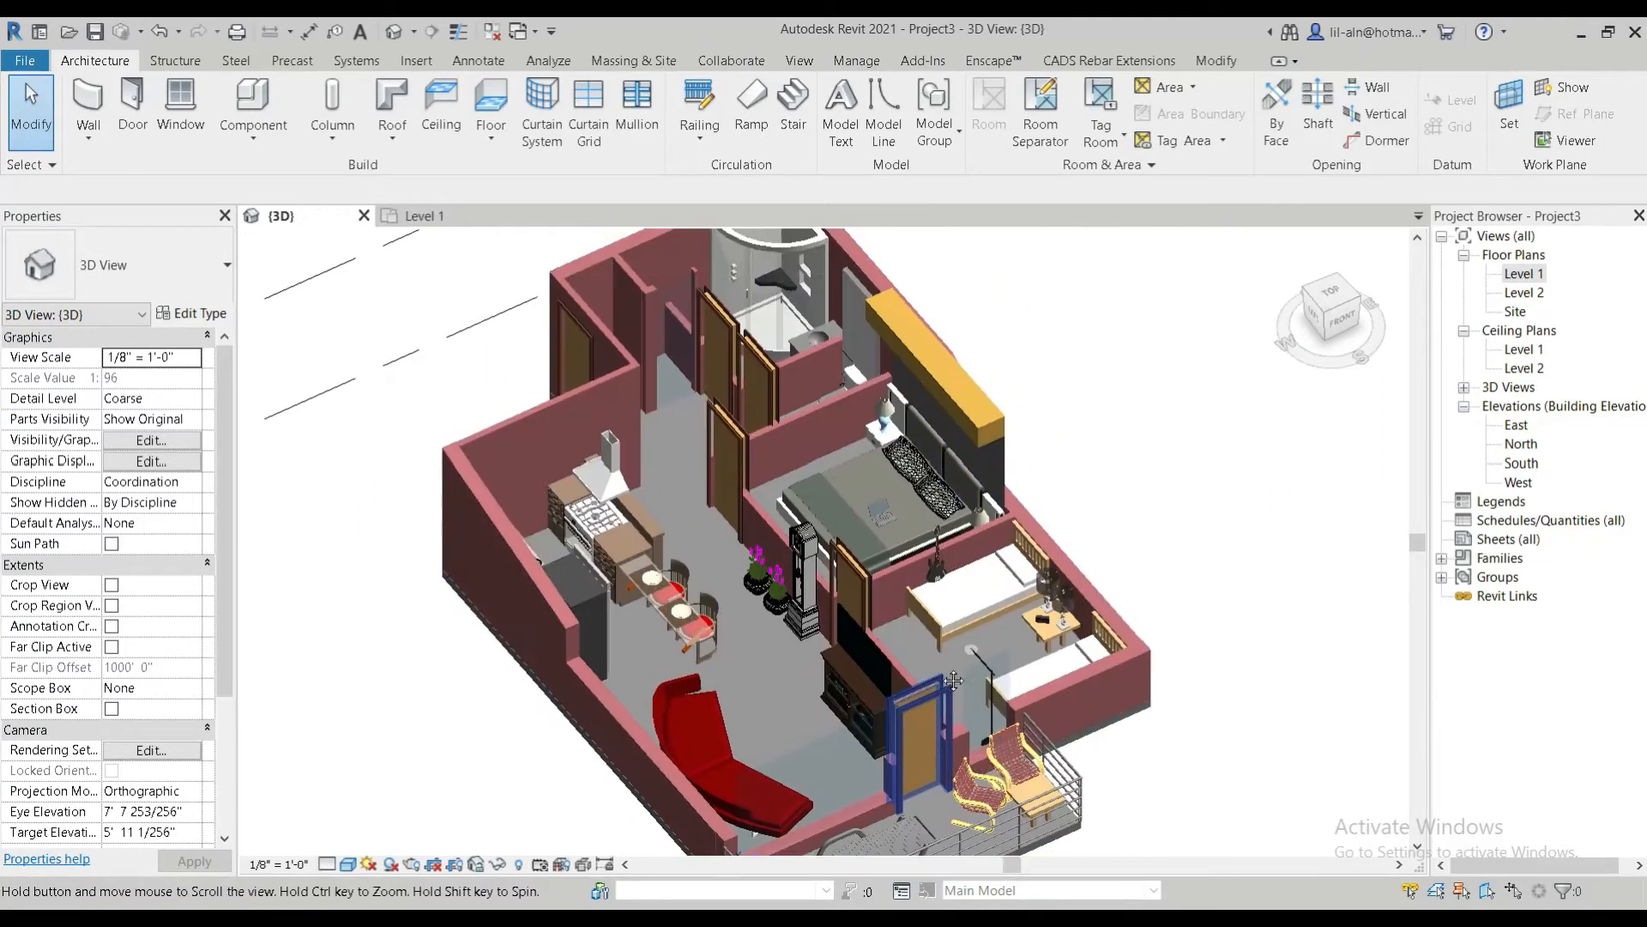
pyautogui.scroll(-2, 988, 618)
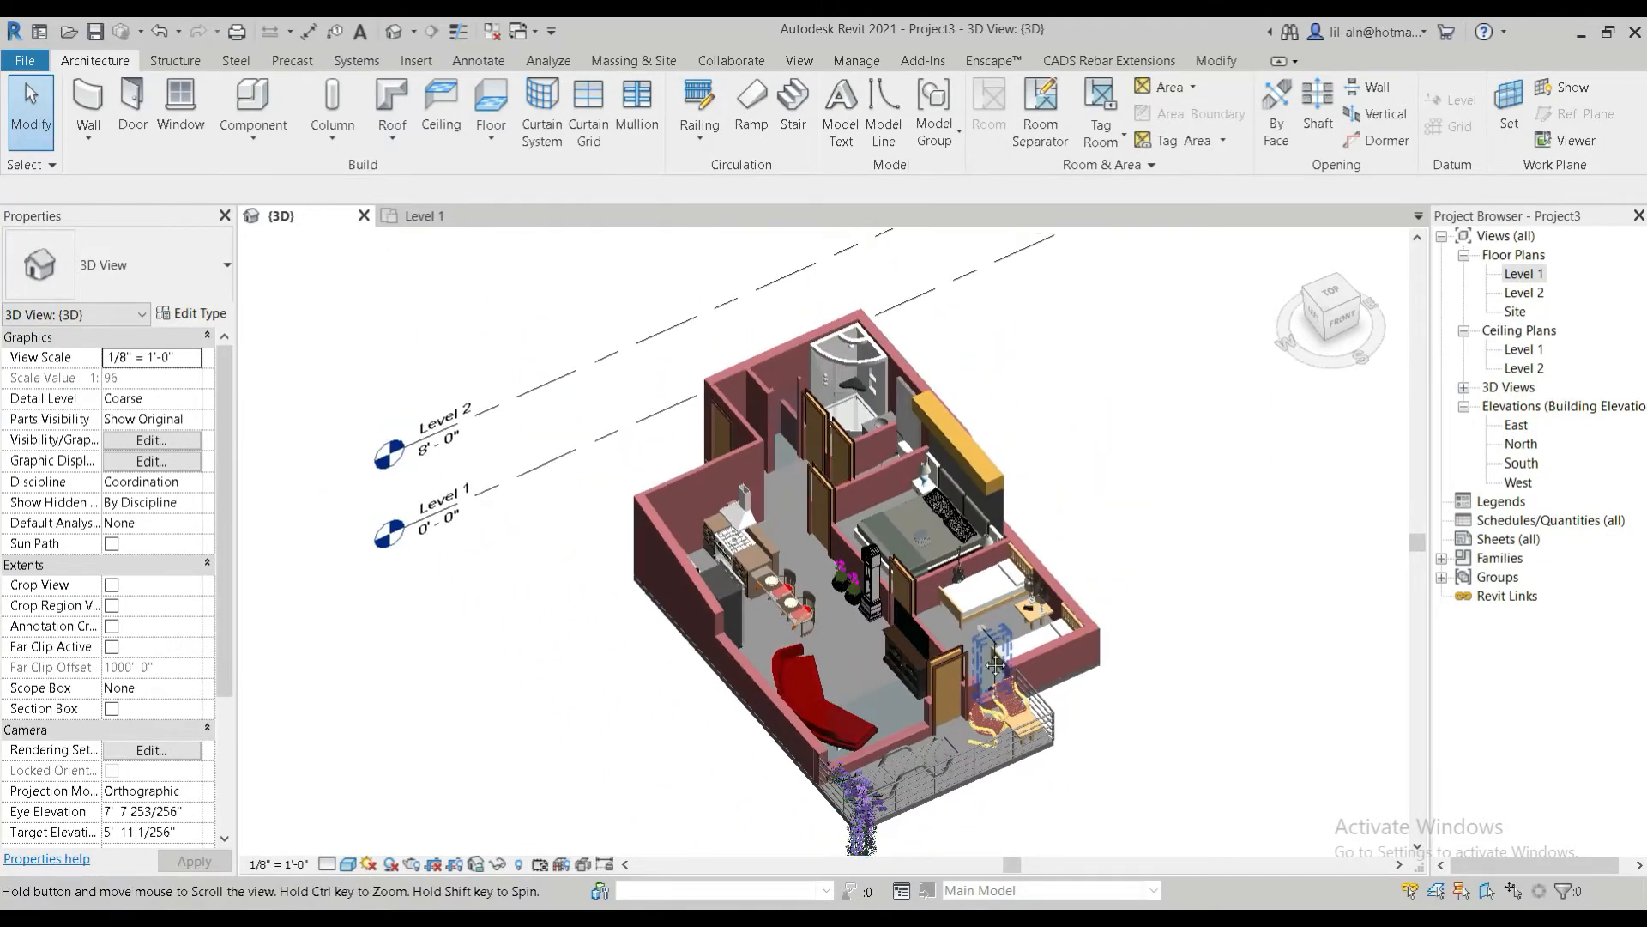
pyautogui.moveTo(877, 757)
pyautogui.keyDown('shift'); pyautogui.mouseDown(button='middle')
pyautogui.moveTo(884, 778)
pyautogui.moveTo(869, 763)
pyautogui.mouseUp(button='middle'); pyautogui.keyUp('shift')
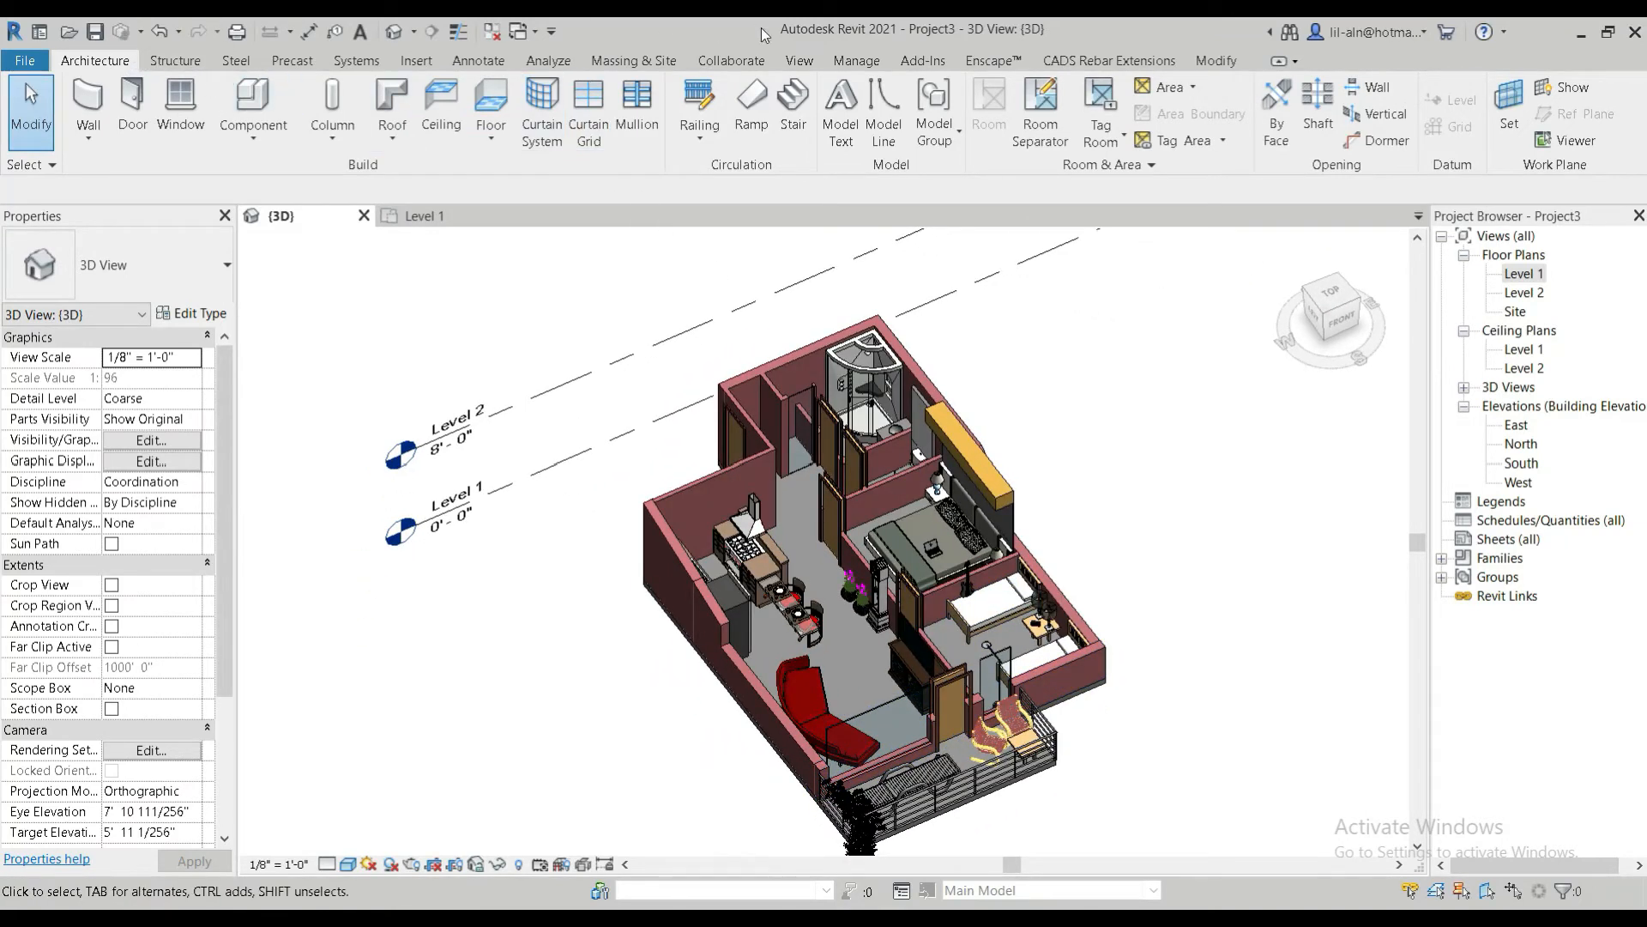
# Paint the outer faces of the long side wall beside the living area and kitchen with the Fundo Vaso material, found by searching for white
pyautogui.click(1212, 59)
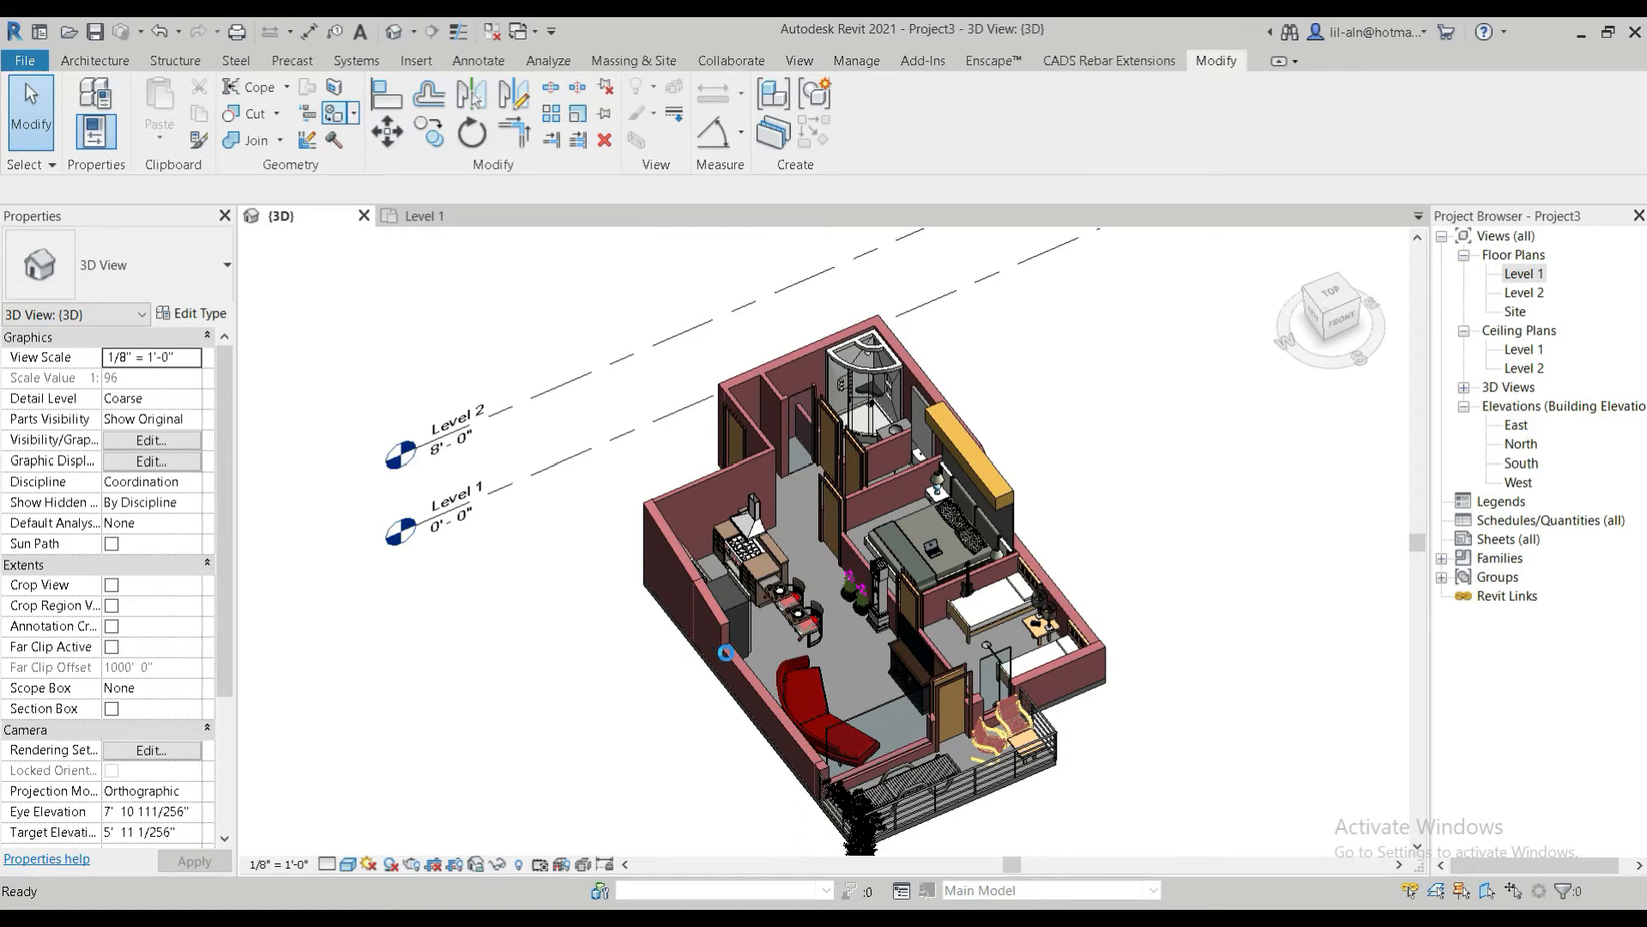
pyautogui.click(334, 113)
pyautogui.click(137, 122)
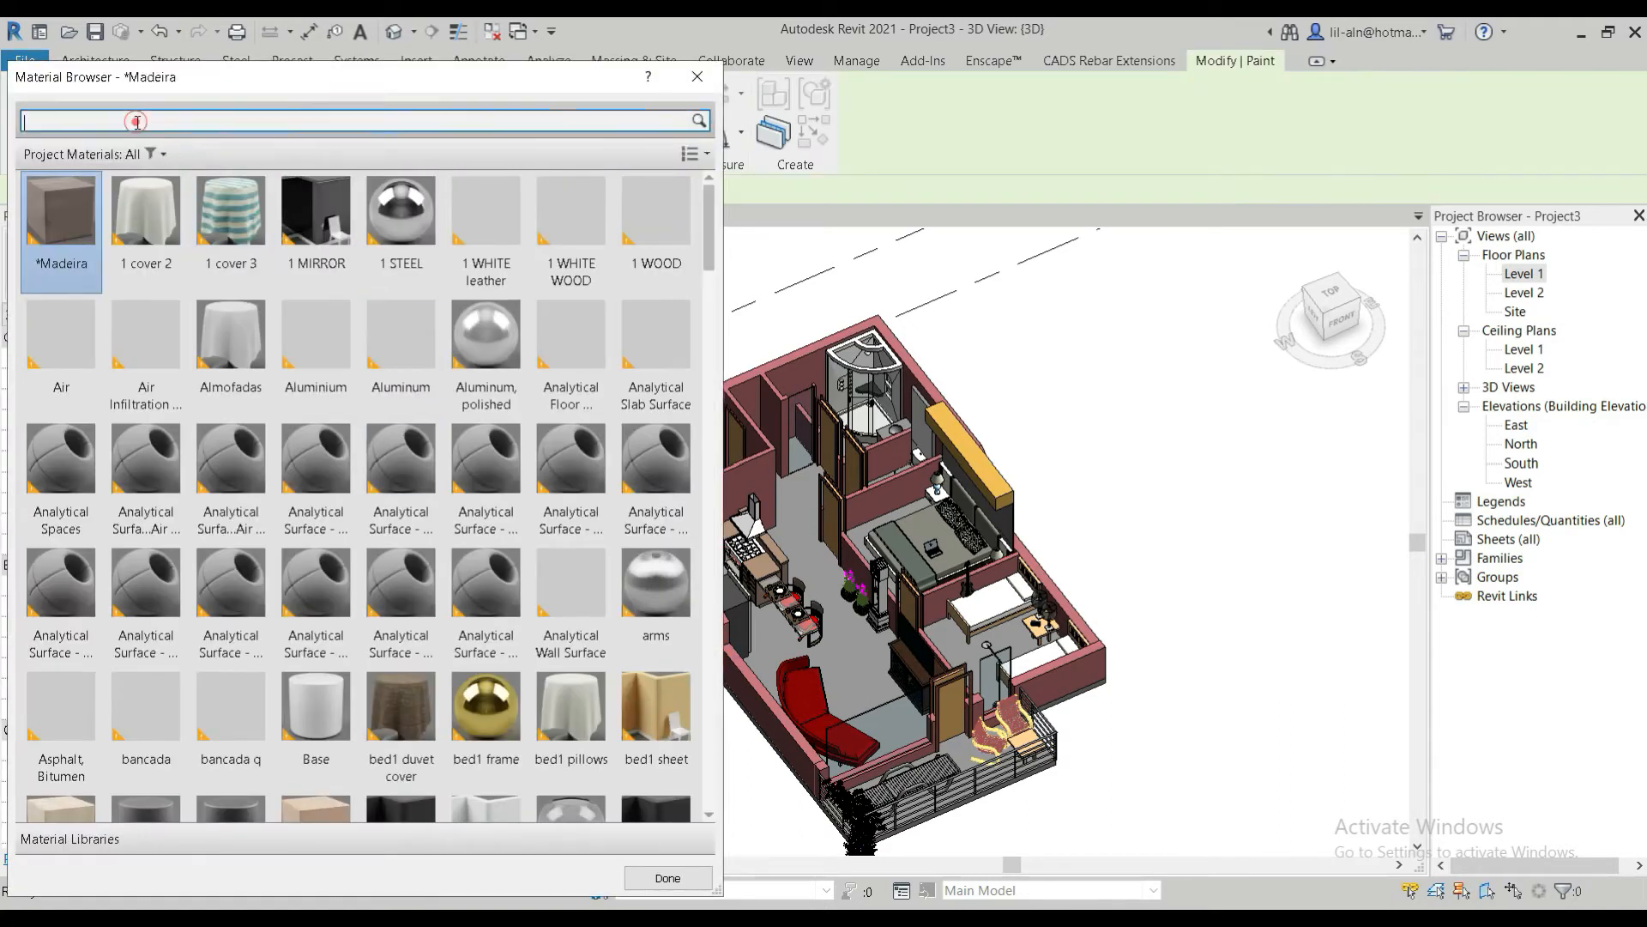
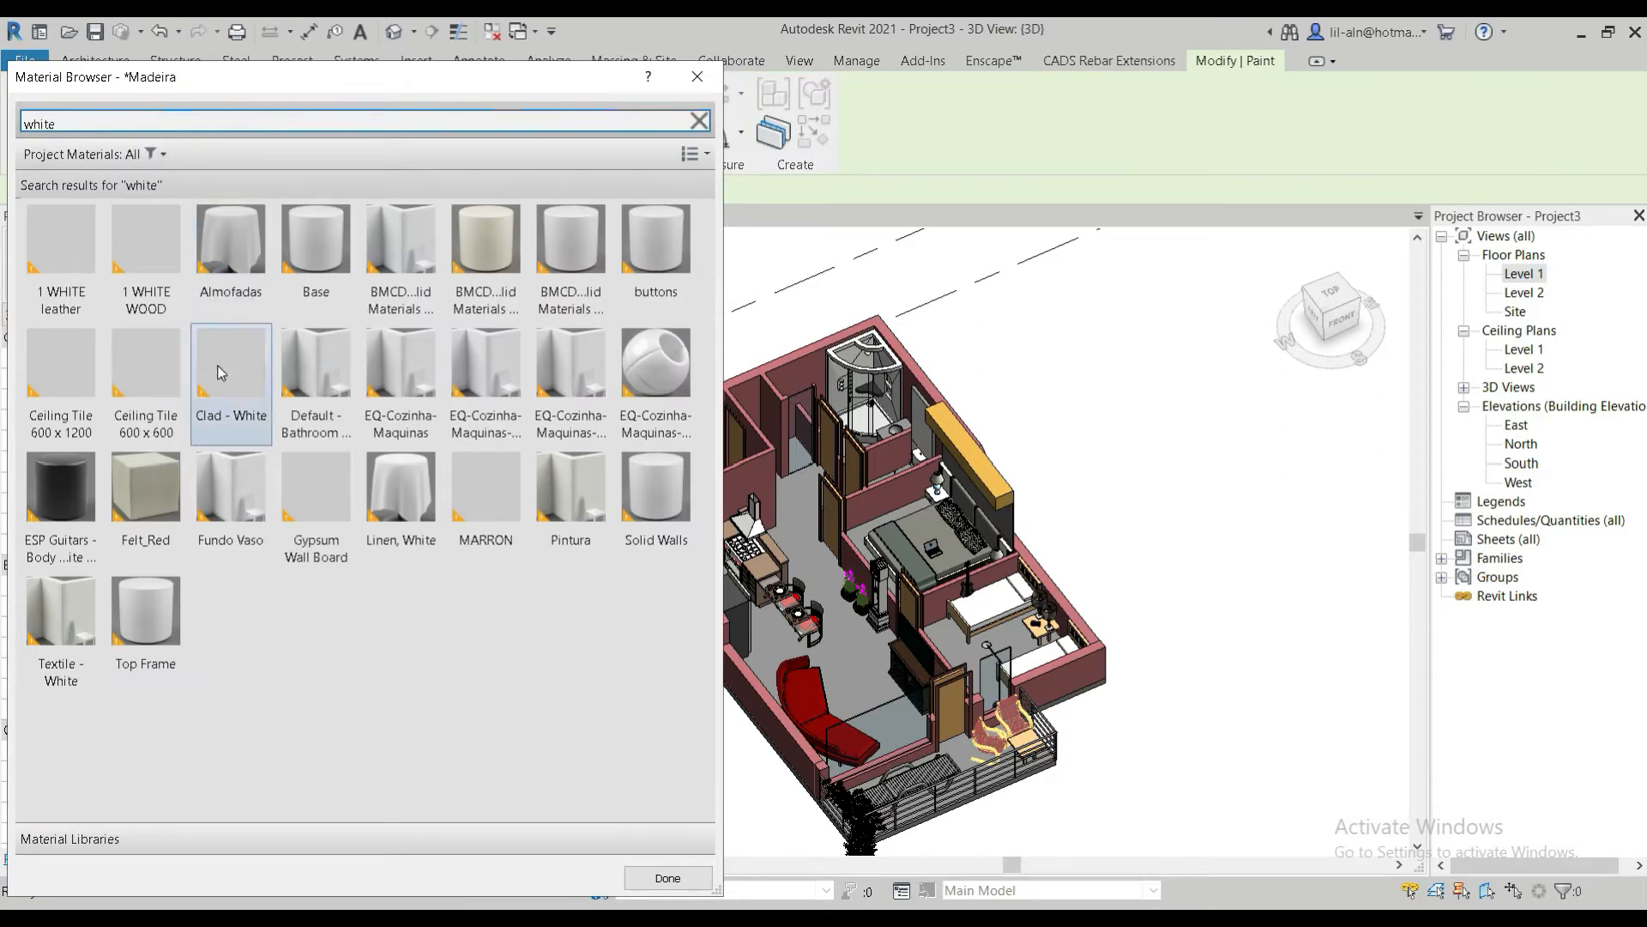
pyautogui.click(249, 508)
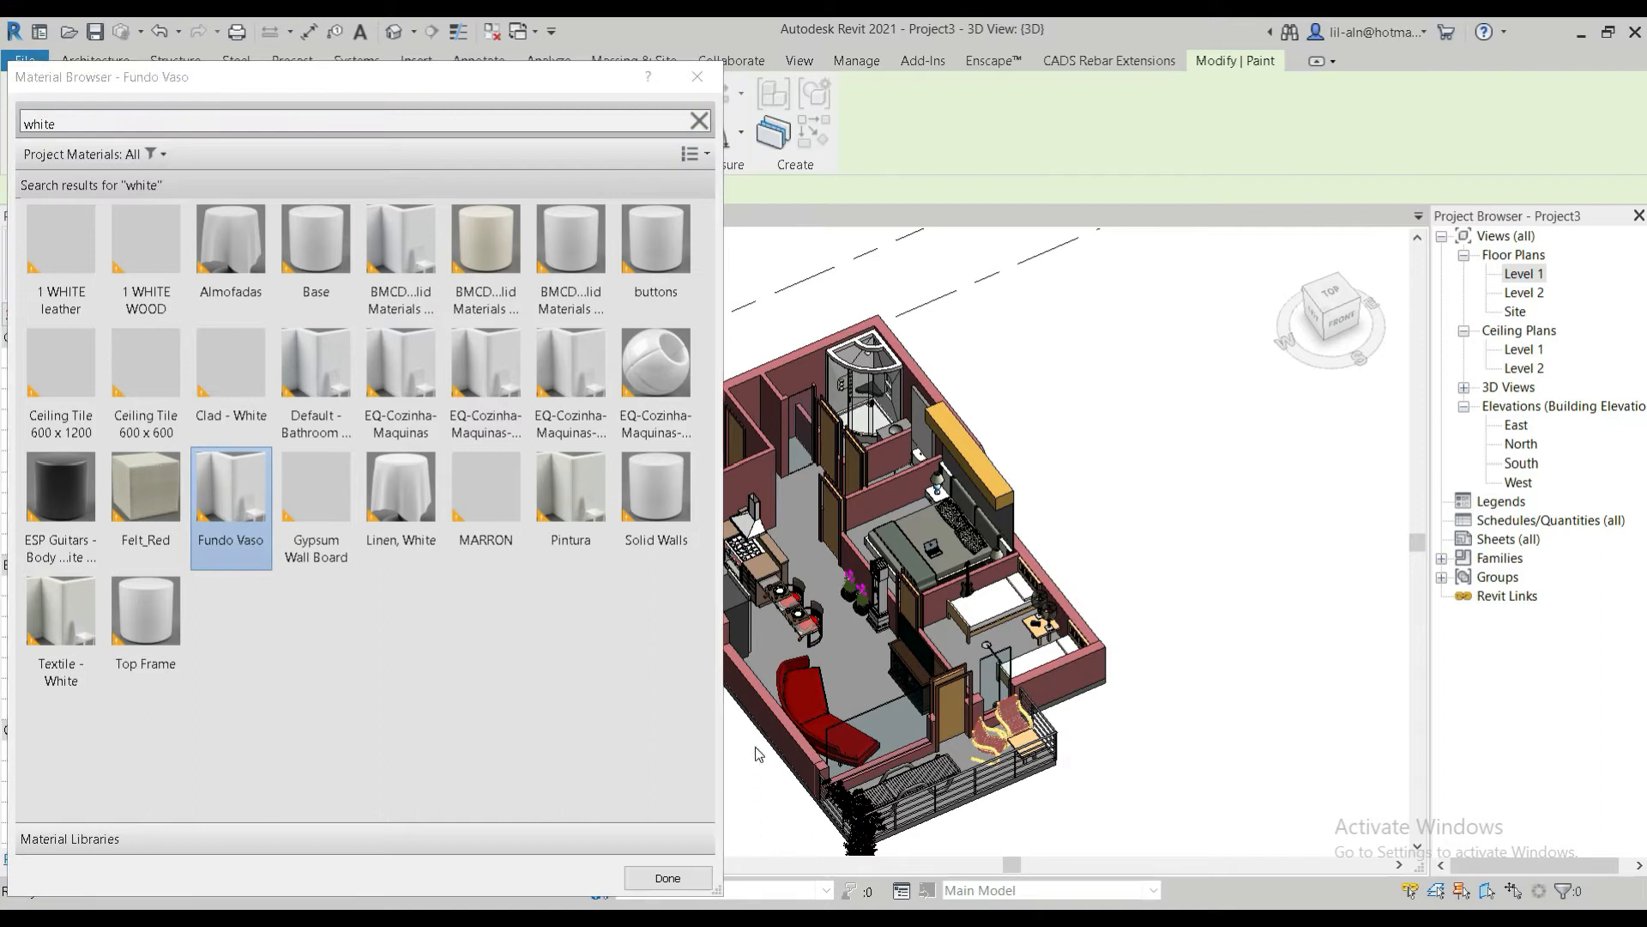
pyautogui.scroll(6, 770, 798)
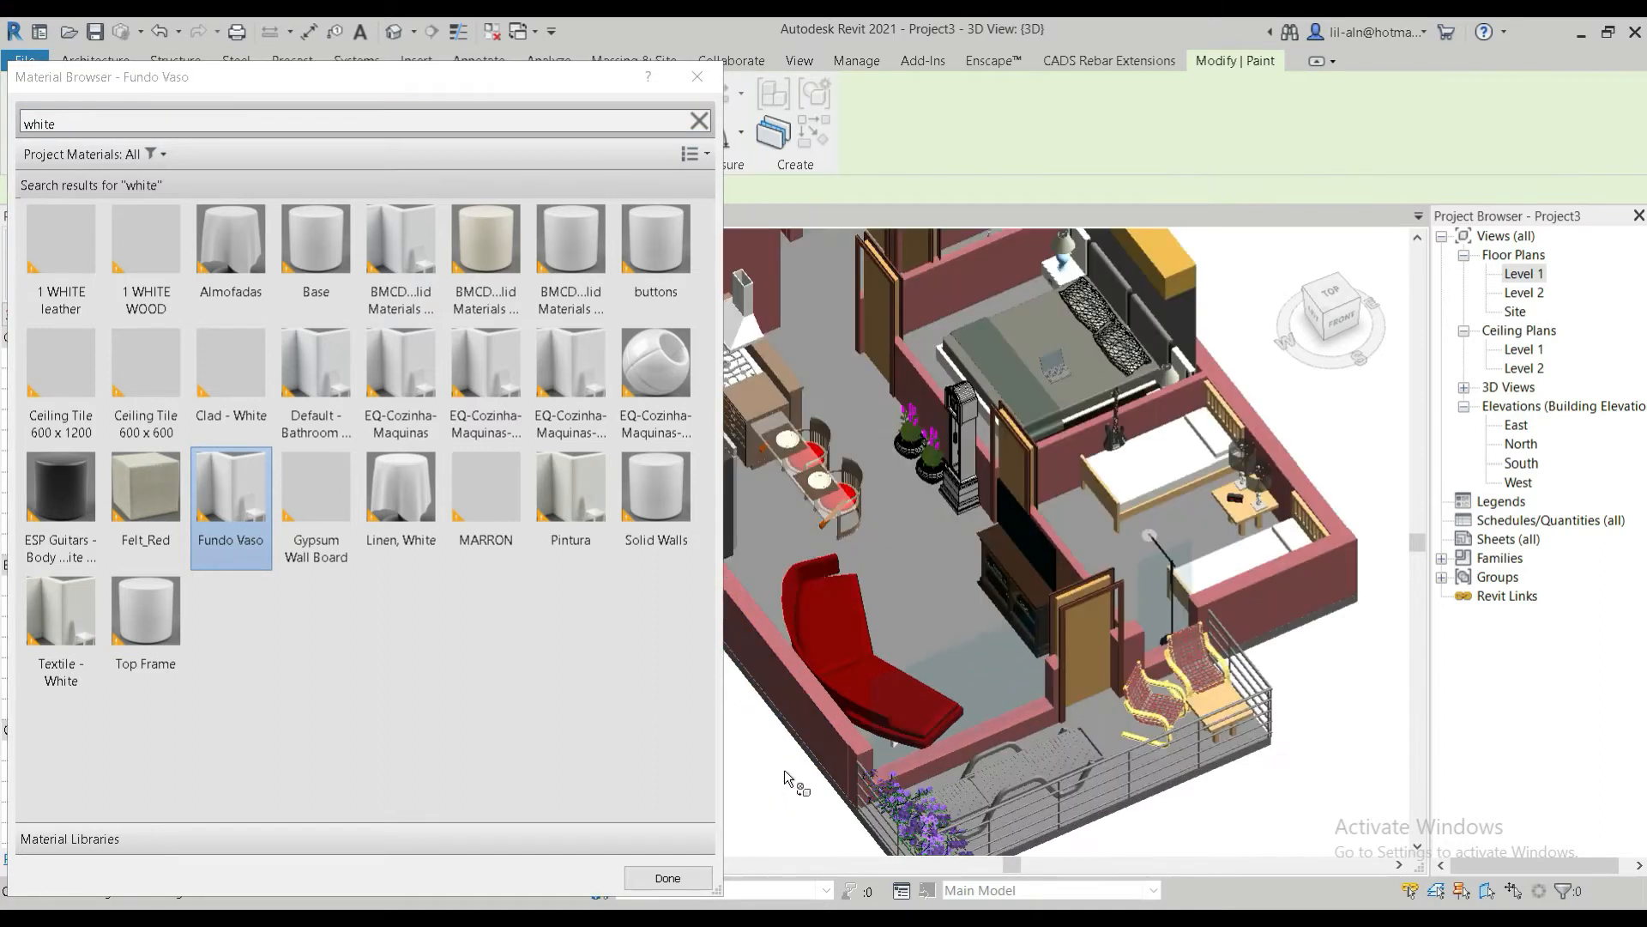
pyautogui.moveTo(1195, 606); pyautogui.dragTo(1041, 662, button='middle')
pyautogui.scroll(-2, 1021, 670)
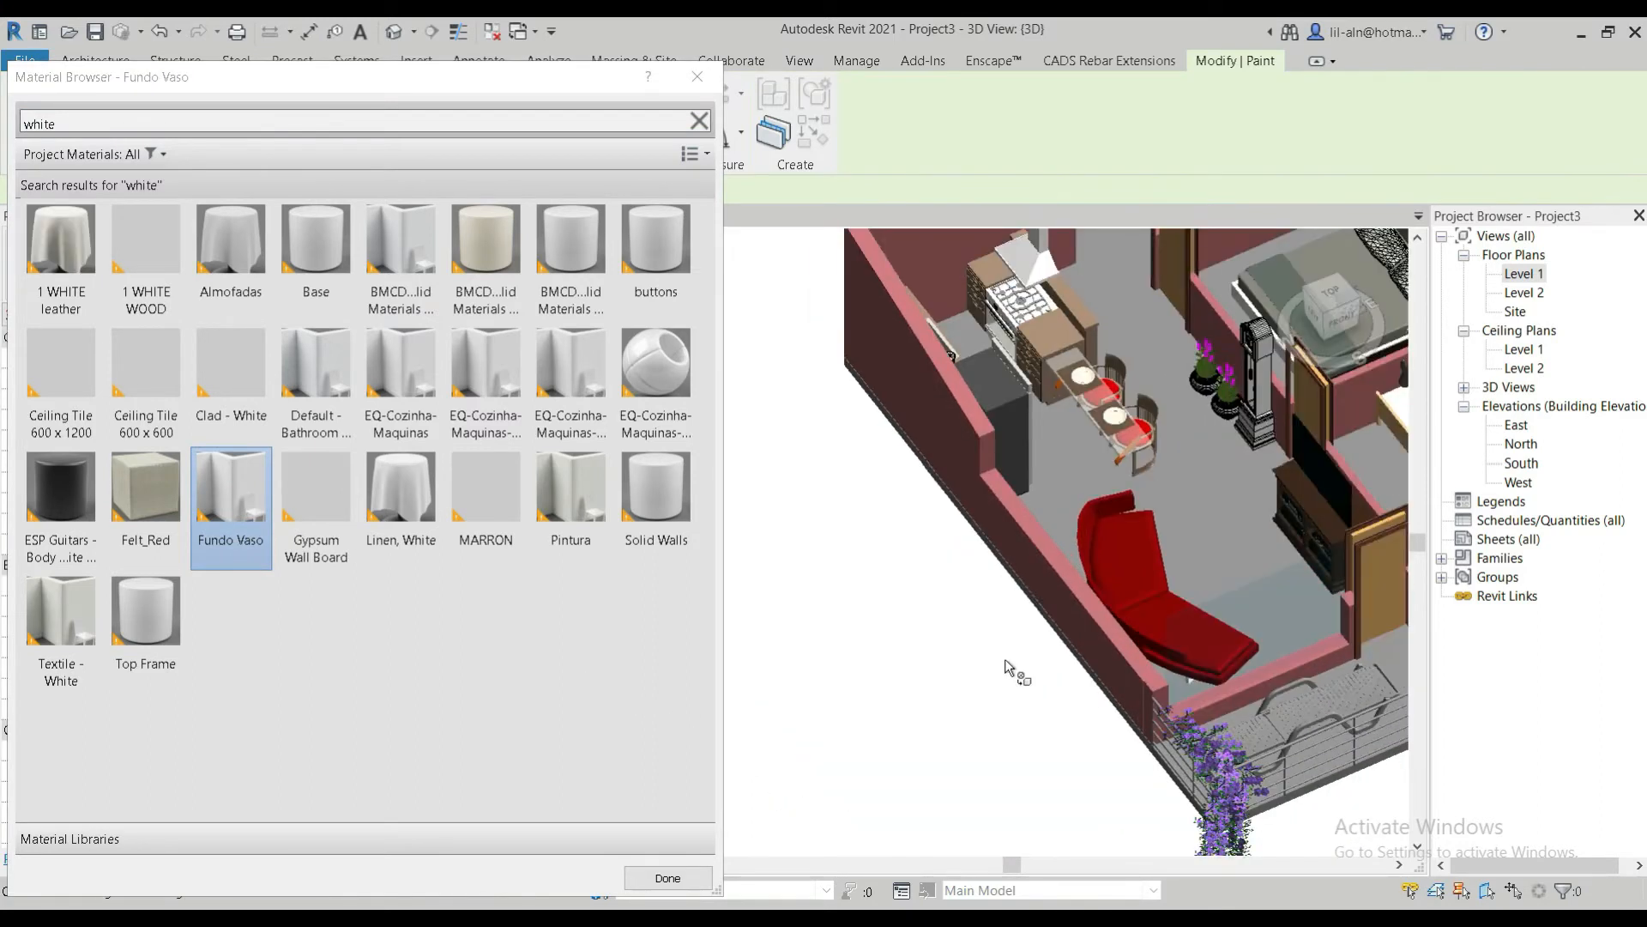
pyautogui.scroll(5, 1069, 631)
pyautogui.click(1080, 617)
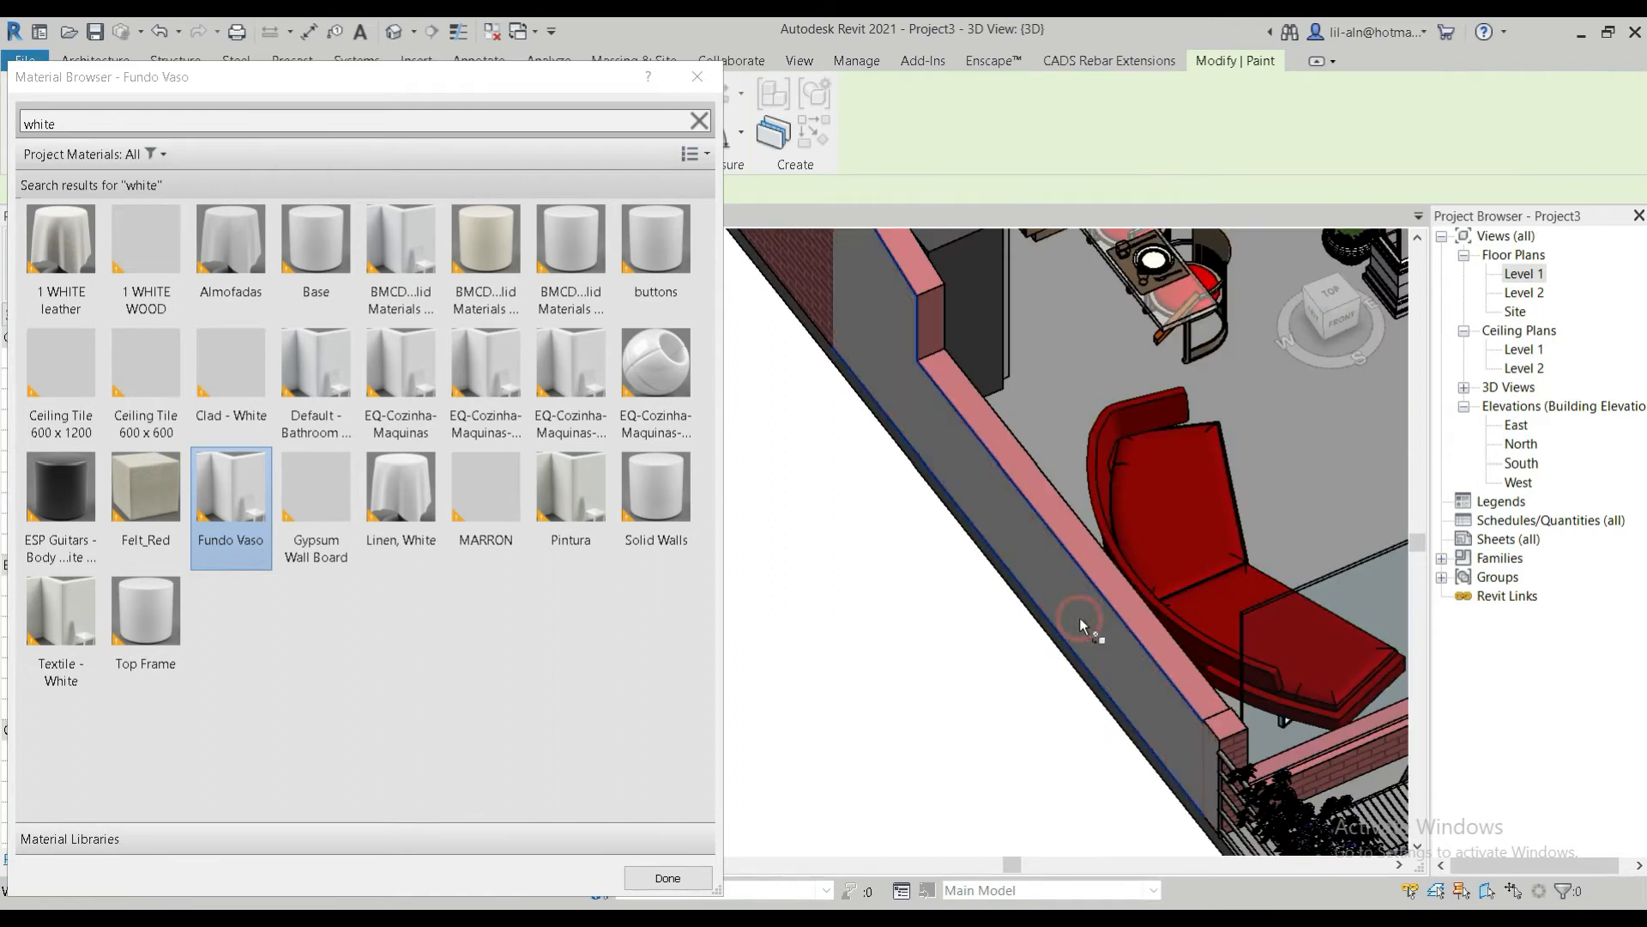
pyautogui.scroll(-2, 1071, 616)
pyautogui.click(858, 307)
# Paint the outer faces of the bedroom's front wall and the recessed entrance-door wall with the Fundo Vaso material
pyautogui.moveTo(1386, 260); pyautogui.dragTo(1021, 260, button='middle')
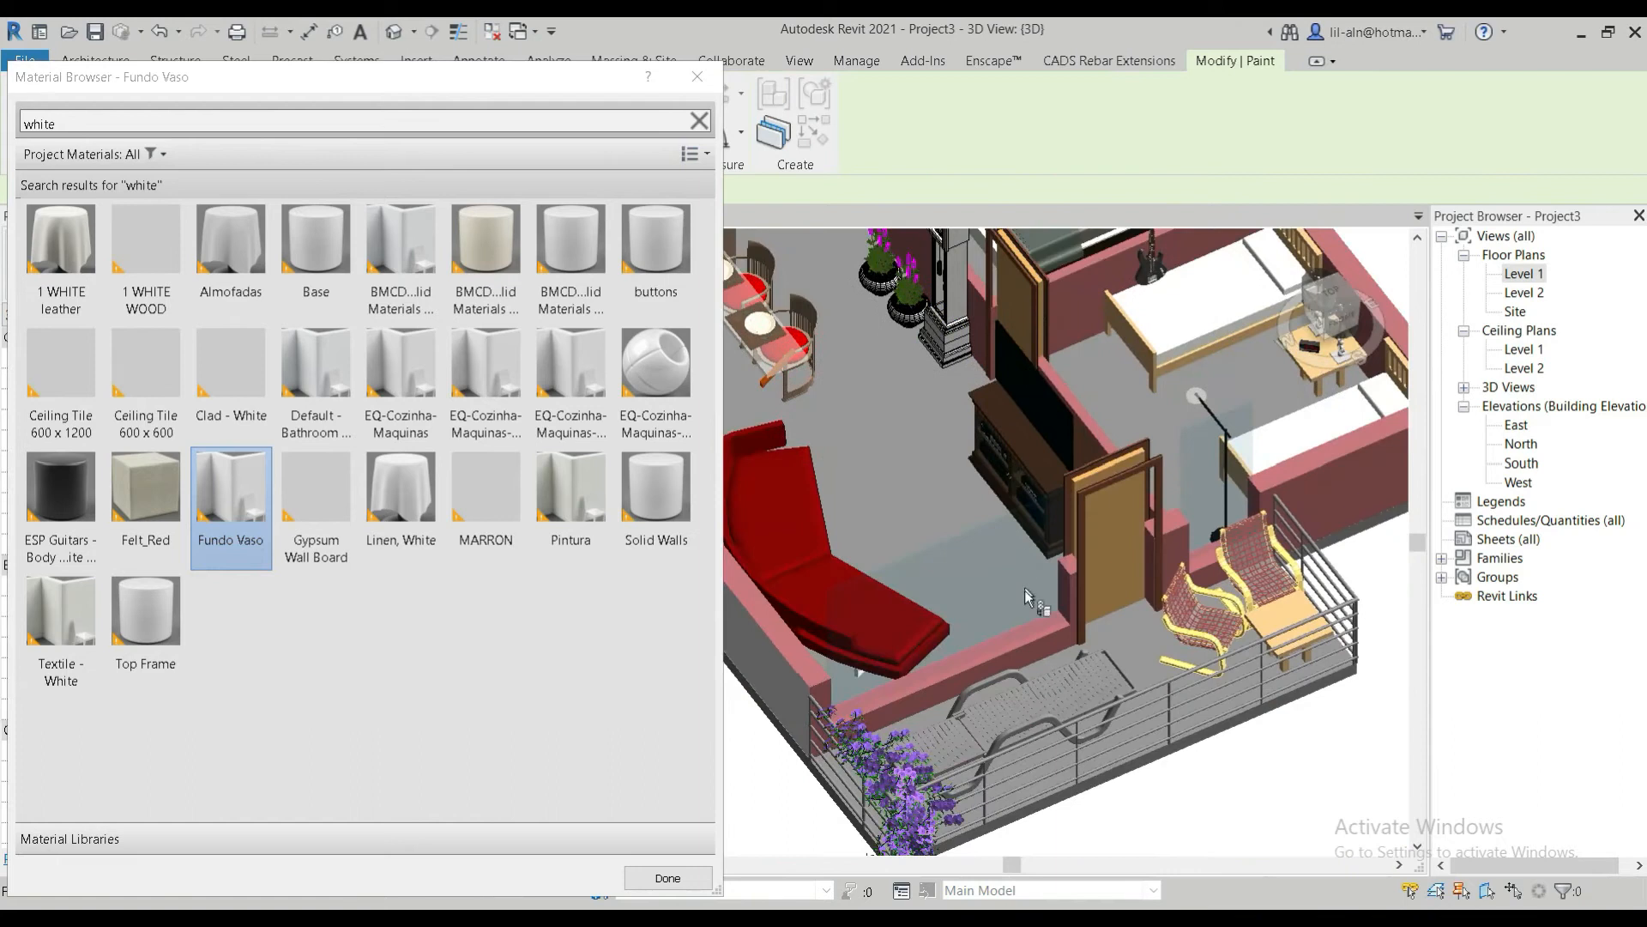
pyautogui.scroll(2, 1024, 590)
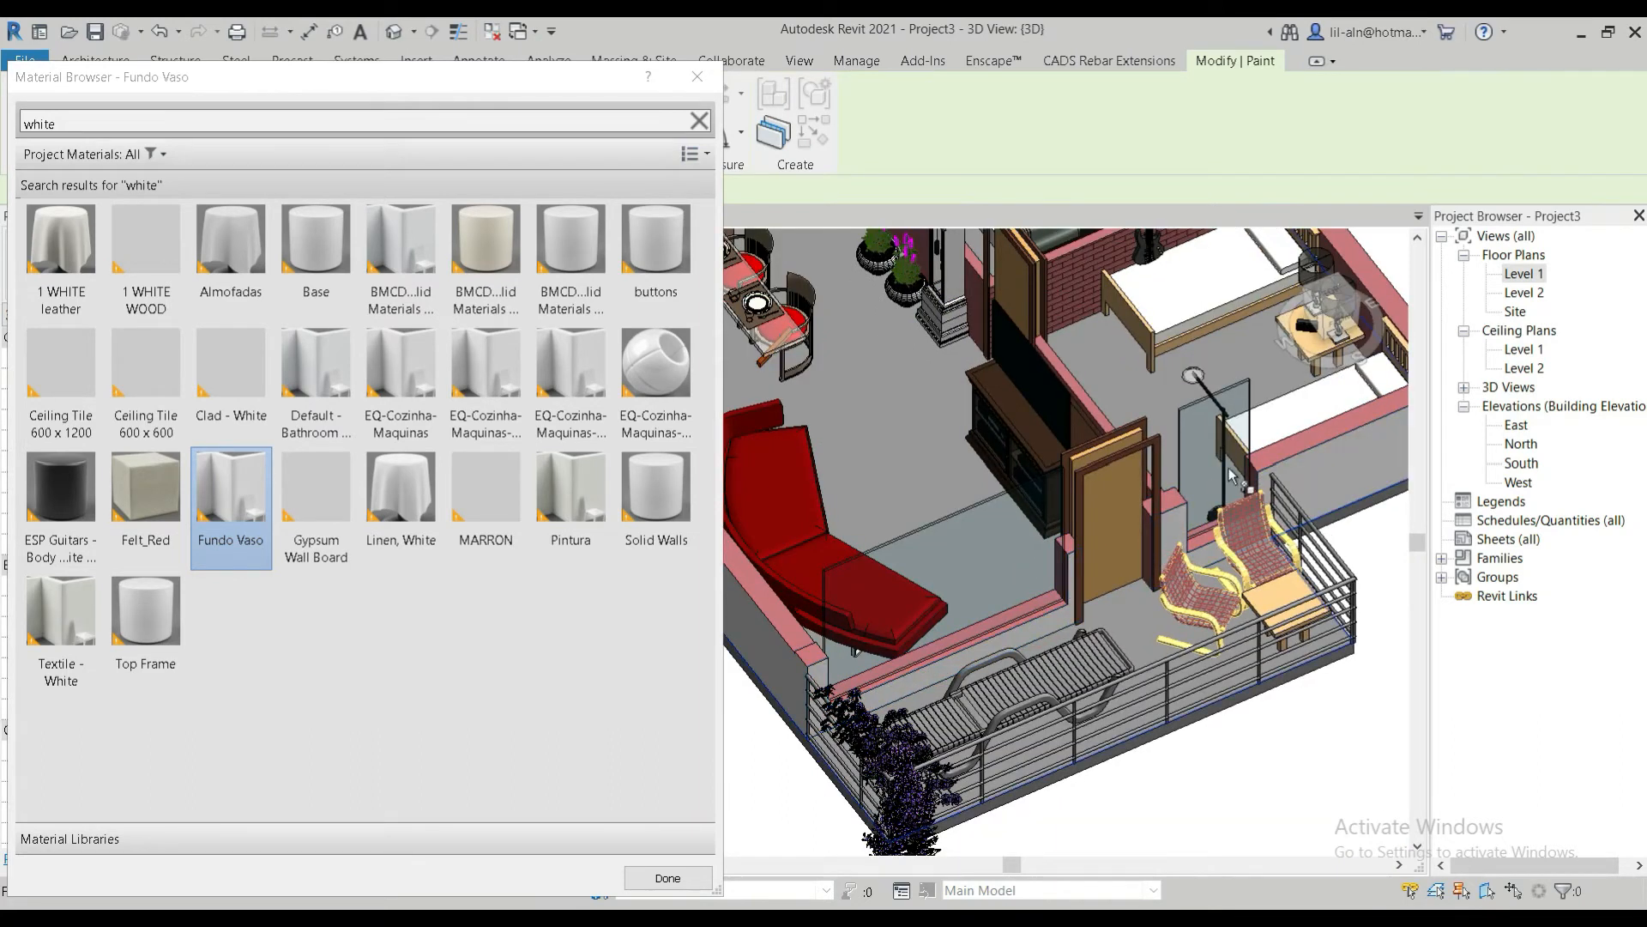
pyautogui.scroll(-3, 1075, 589)
pyautogui.moveTo(978, 660); pyautogui.dragTo(1226, 592, button='middle')
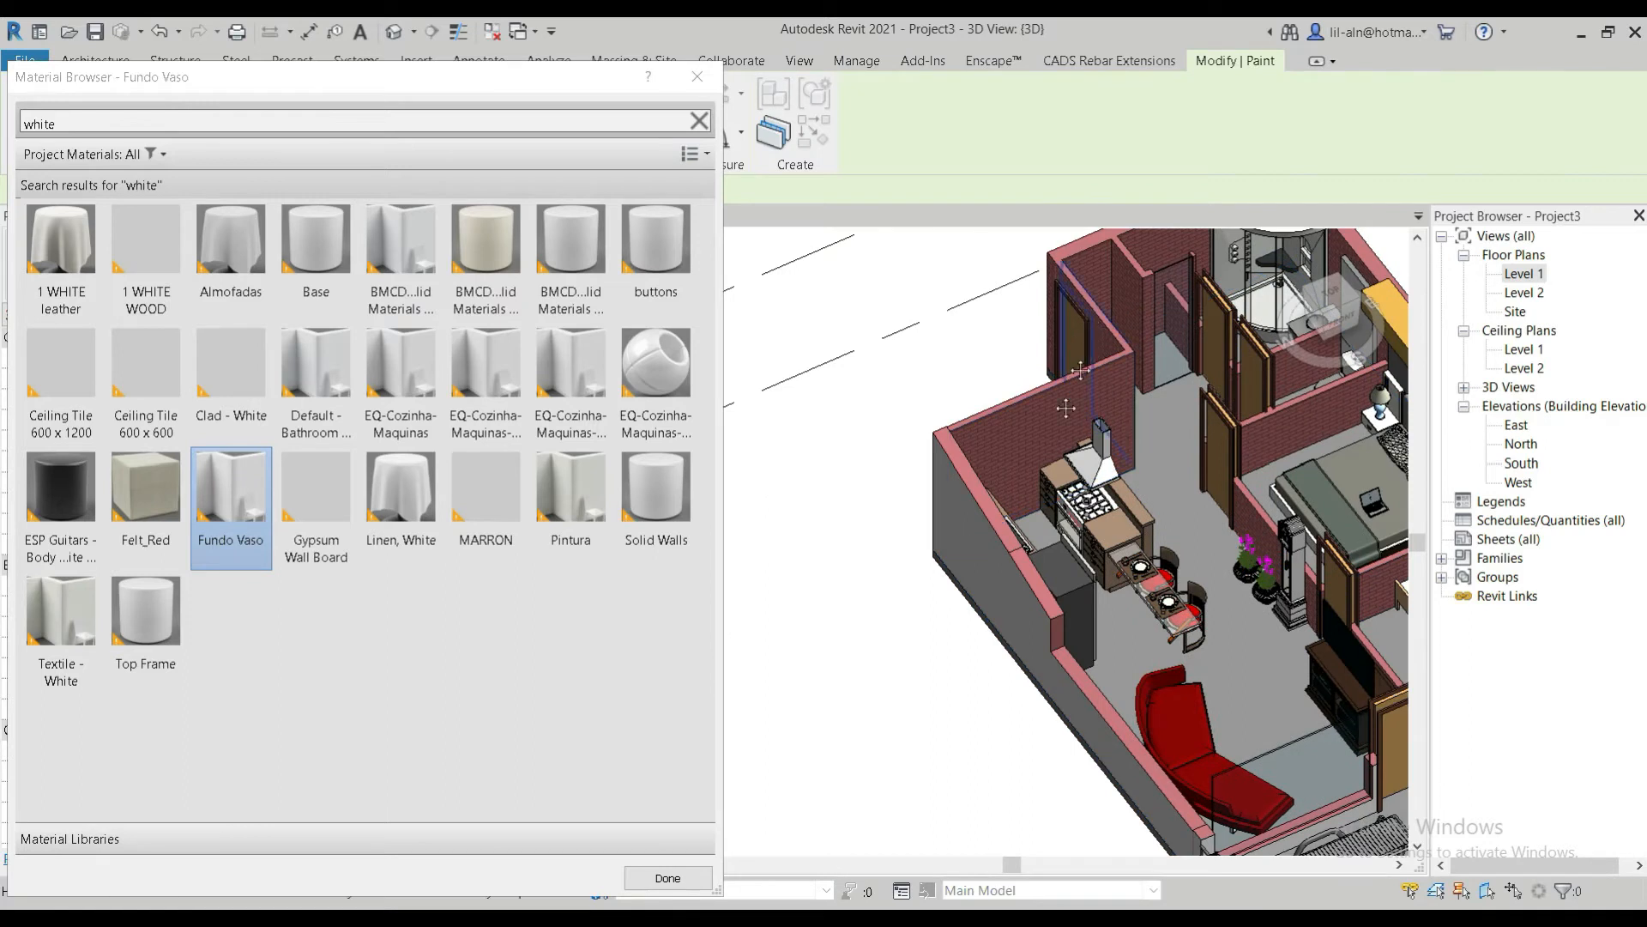
pyautogui.scroll(4, 1069, 379)
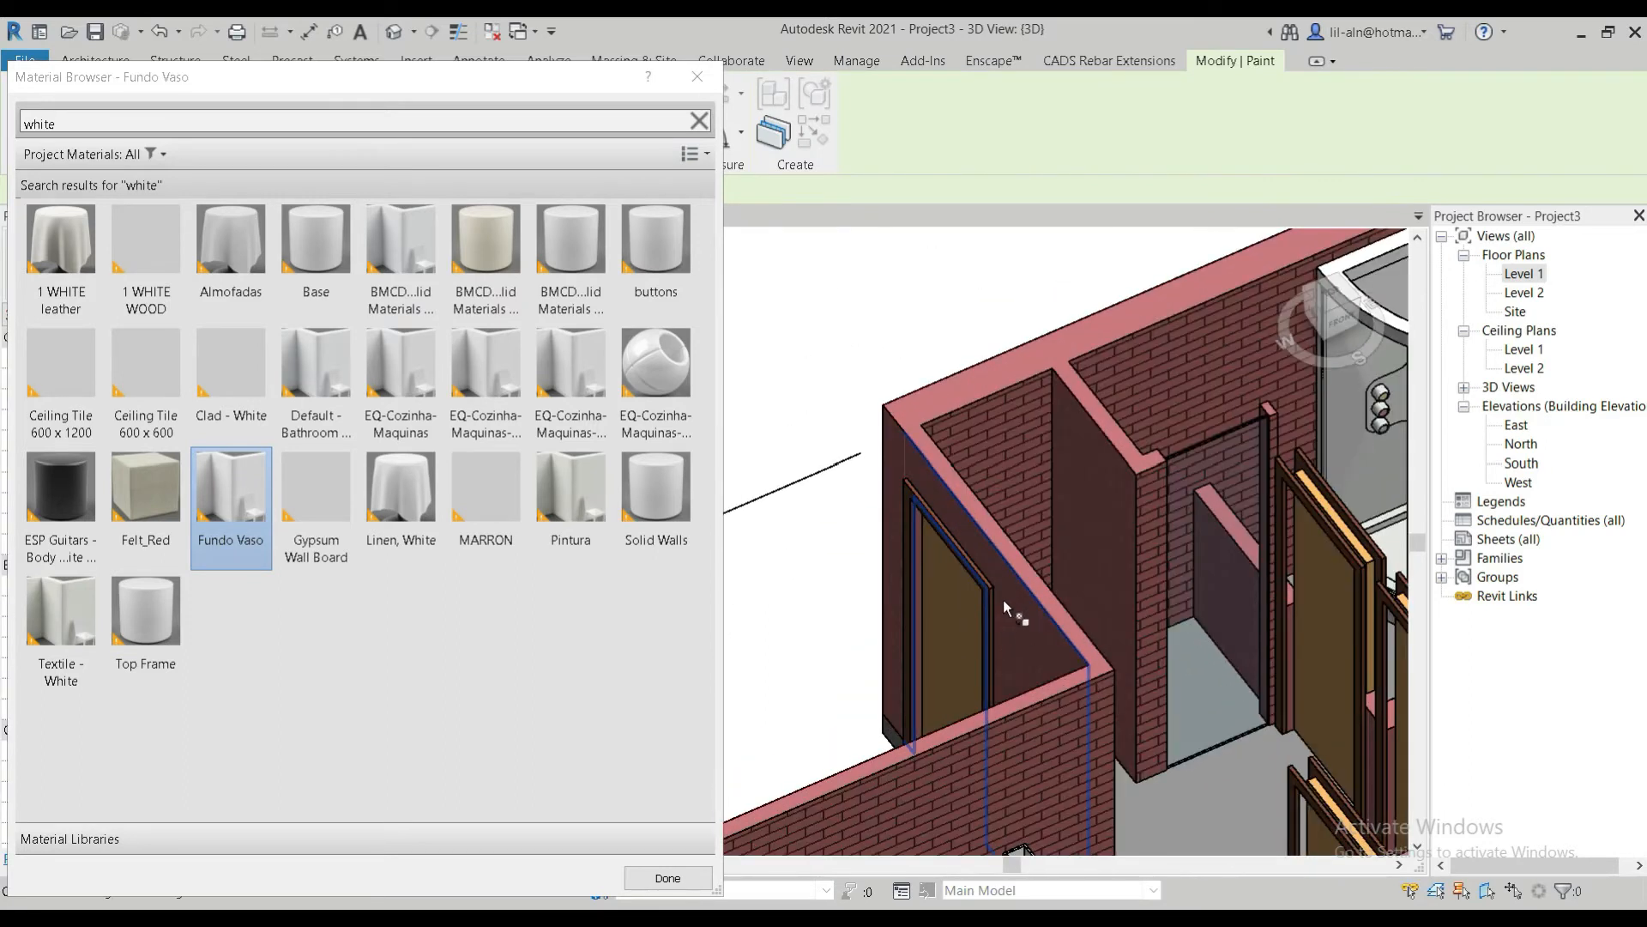
pyautogui.click(1002, 599)
pyautogui.scroll(-1, 1002, 623)
pyautogui.scroll(-5, 1002, 621)
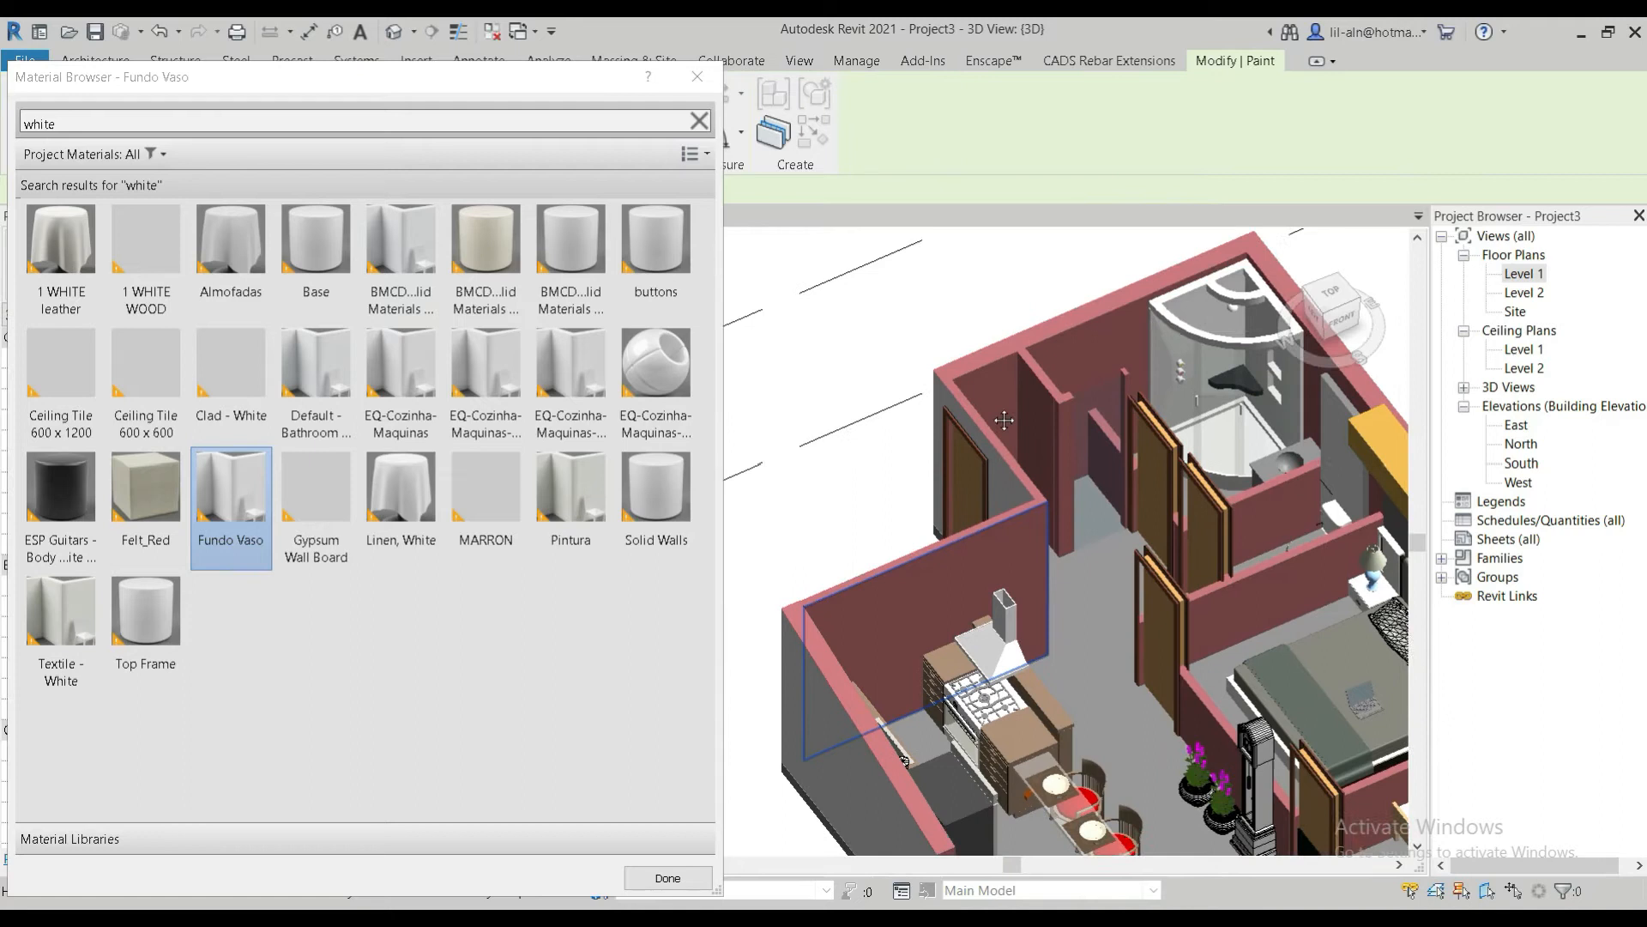
pyautogui.scroll(-2, 1131, 581)
pyautogui.moveTo(1139, 588); pyautogui.dragTo(1018, 549, button='middle')
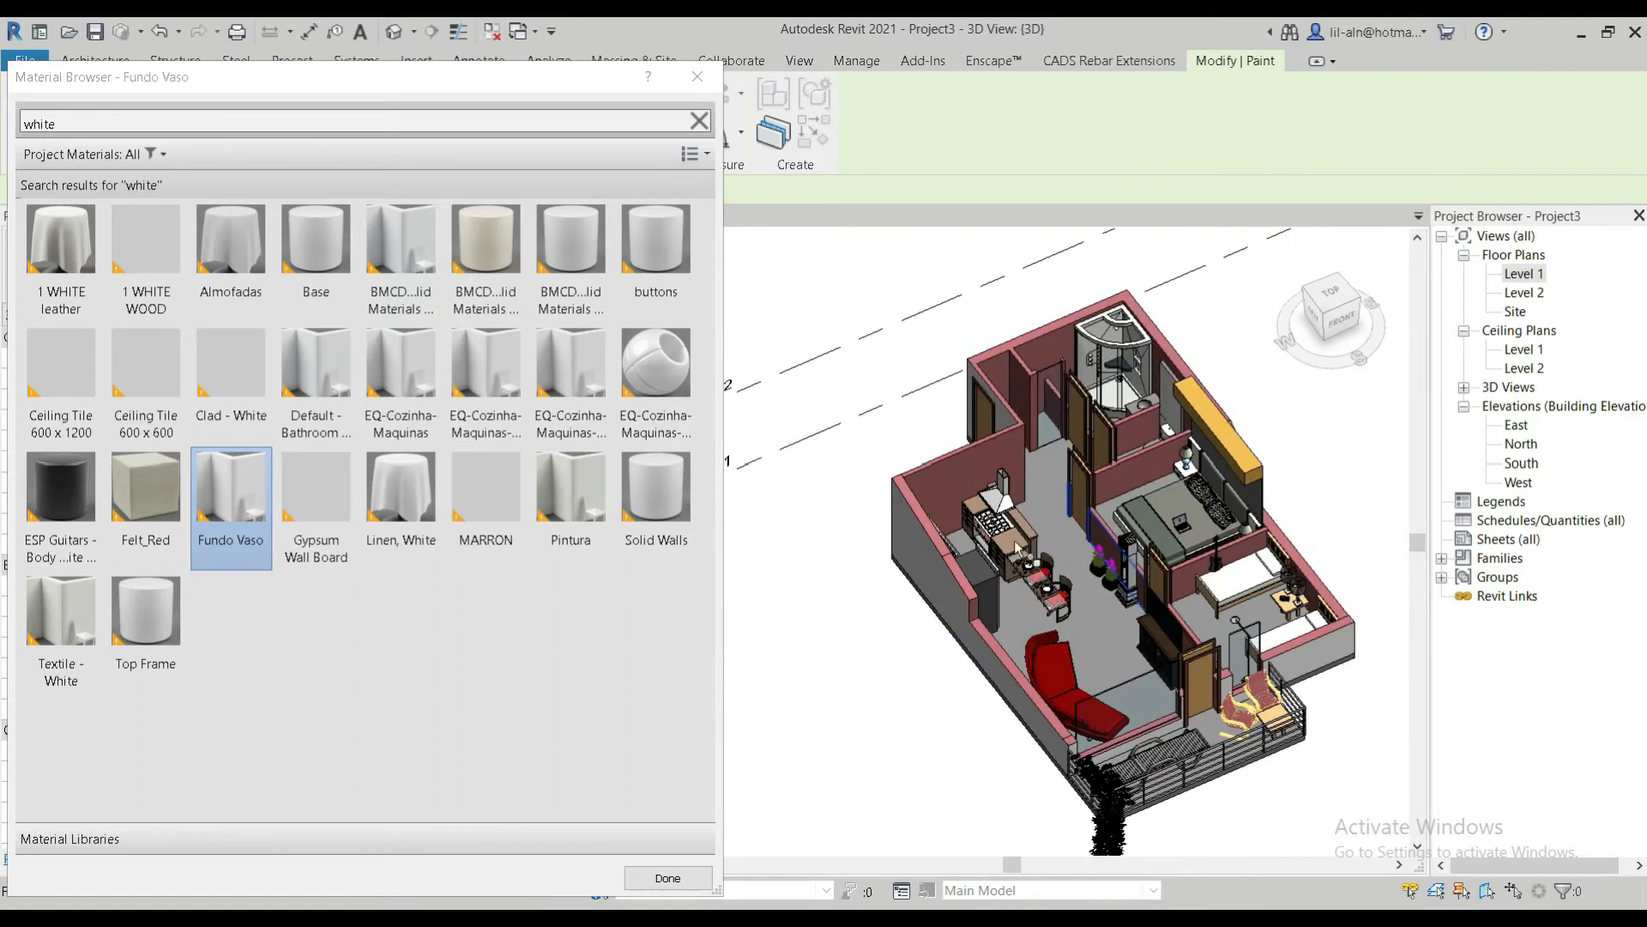
# Paint the top face of the living area's long side wall with the ESP Guitars - Body (White Gloss) material
pyautogui.click(51, 517)
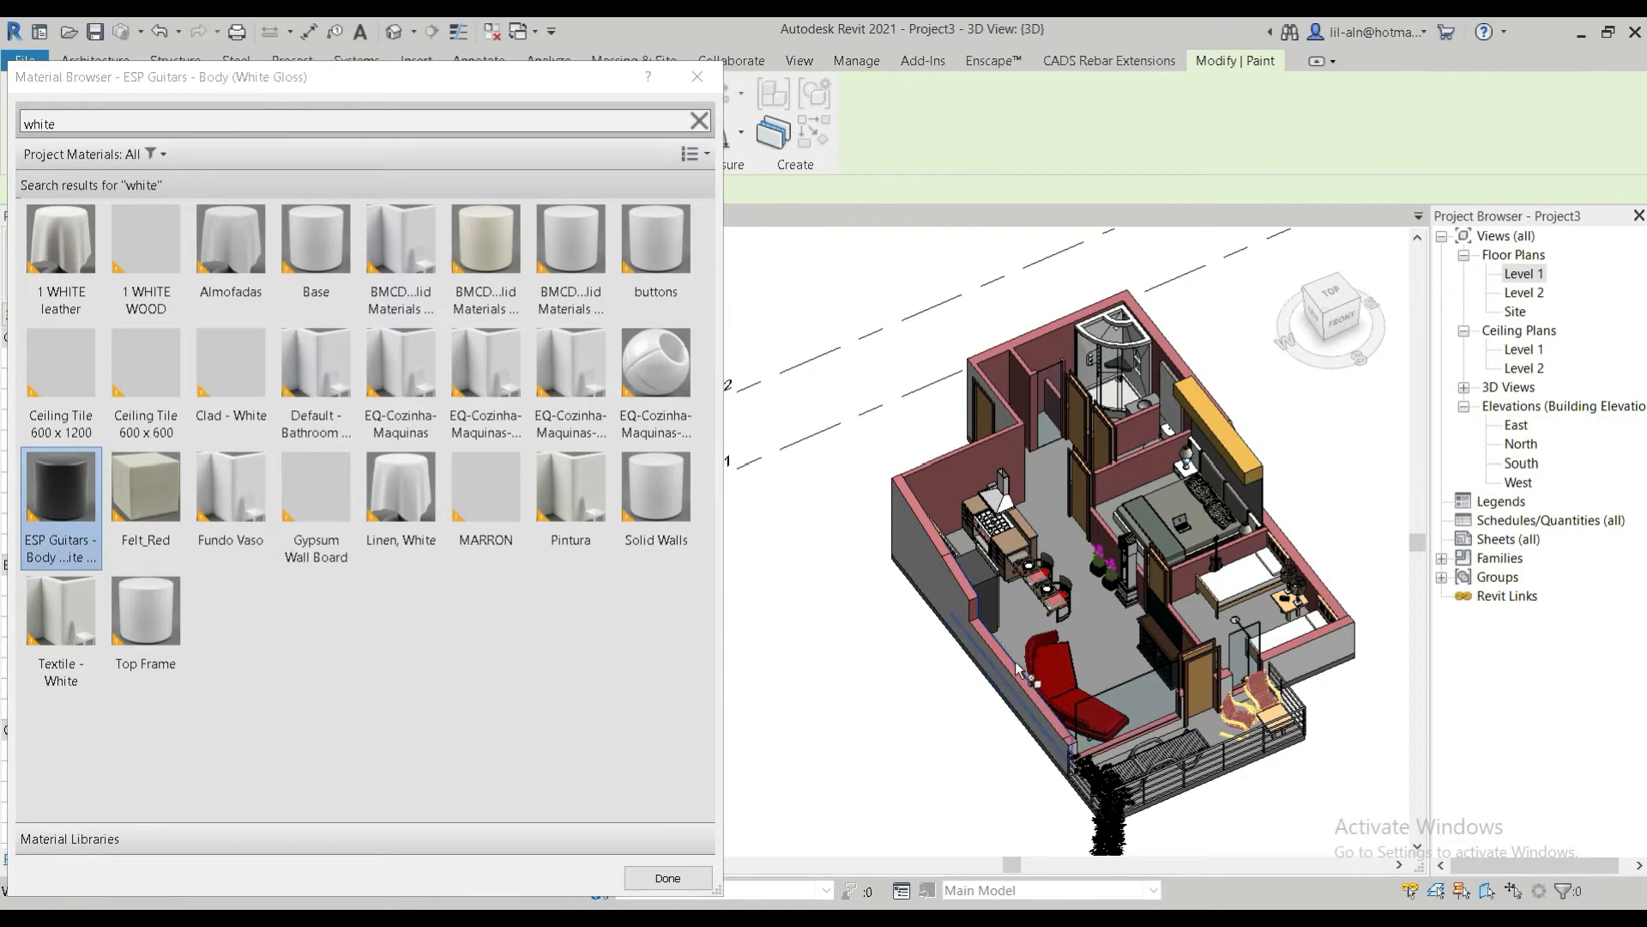
pyautogui.scroll(5, 1013, 681)
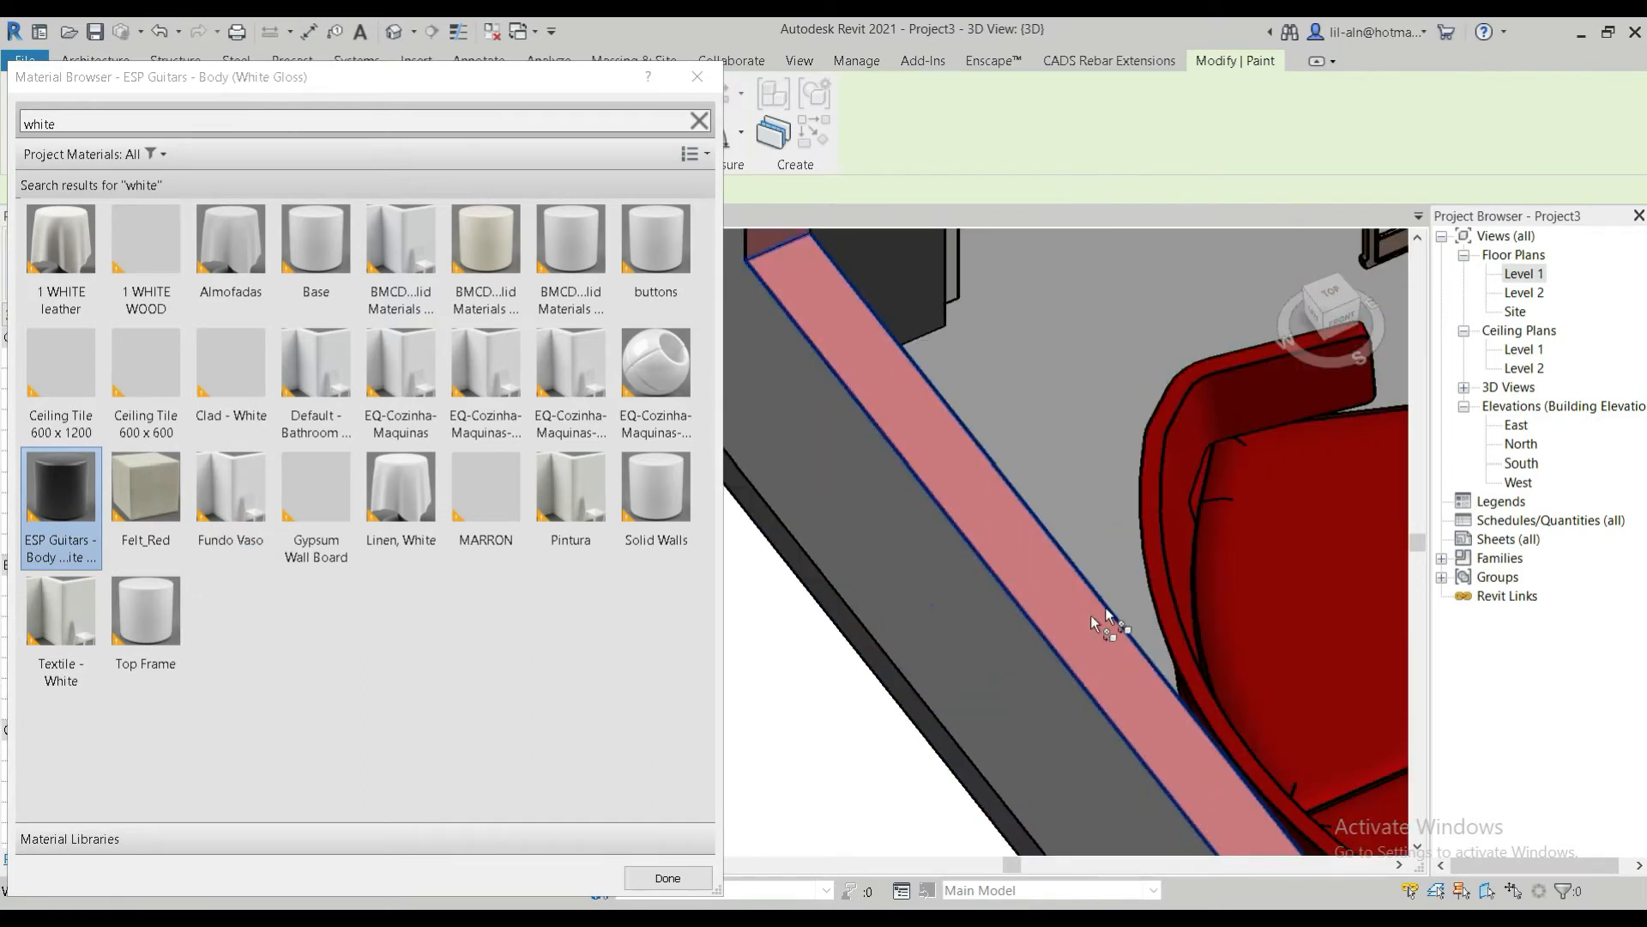
pyautogui.click(1088, 632)
pyautogui.scroll(-5, 1088, 632)
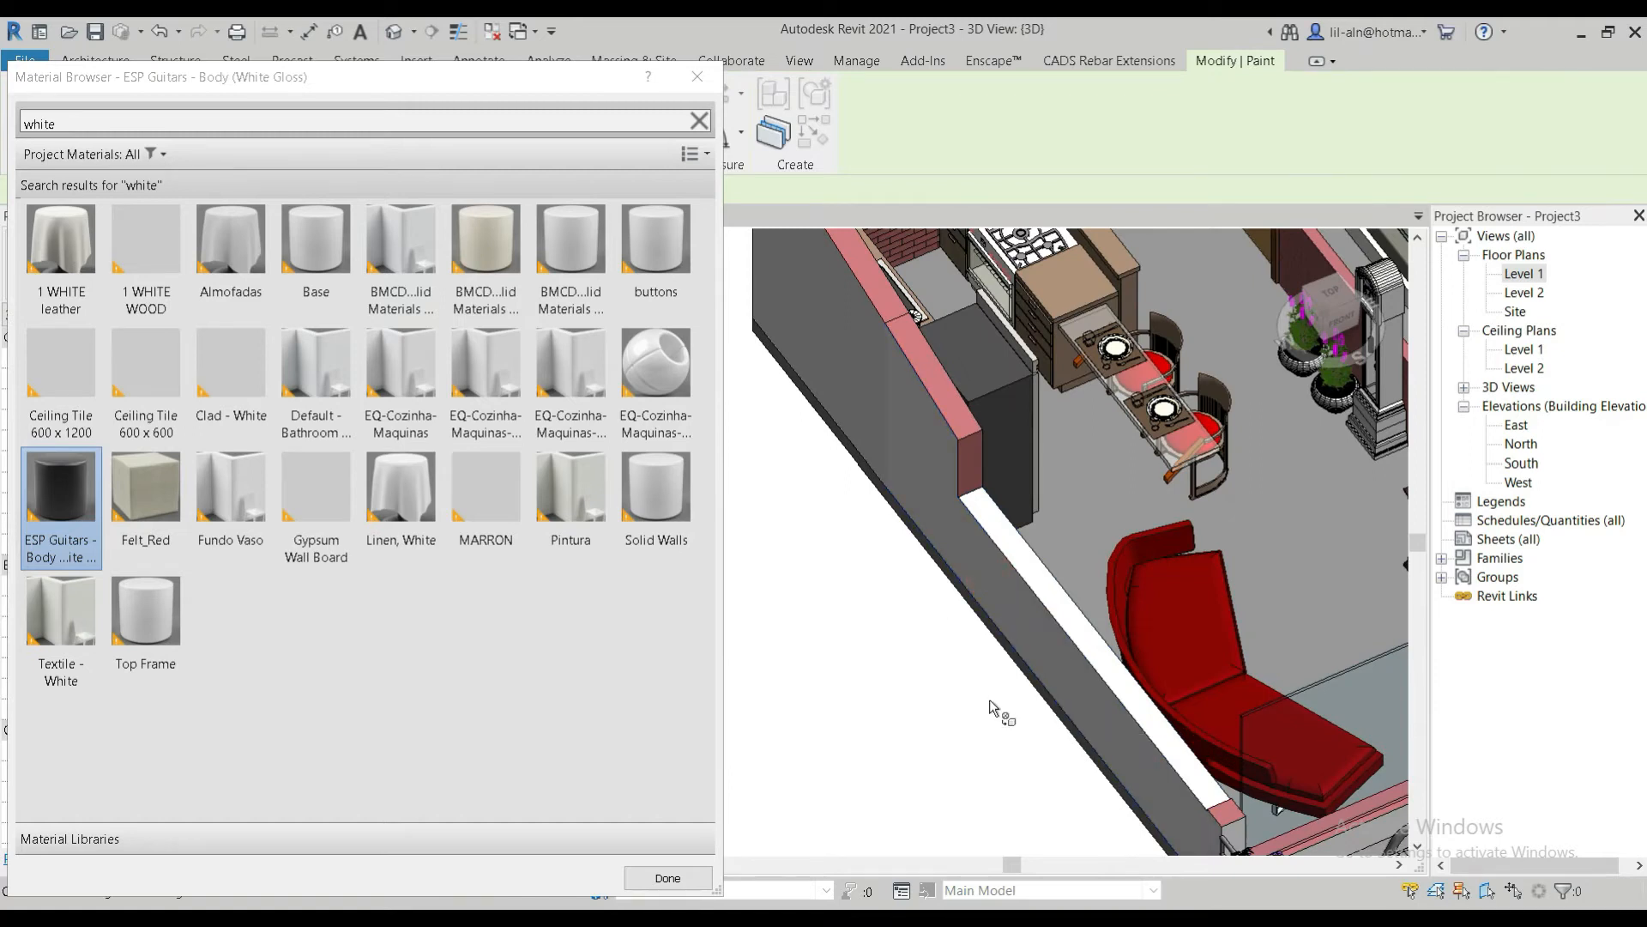
pyautogui.scroll(-3, 991, 698)
pyautogui.scroll(4, 1016, 667)
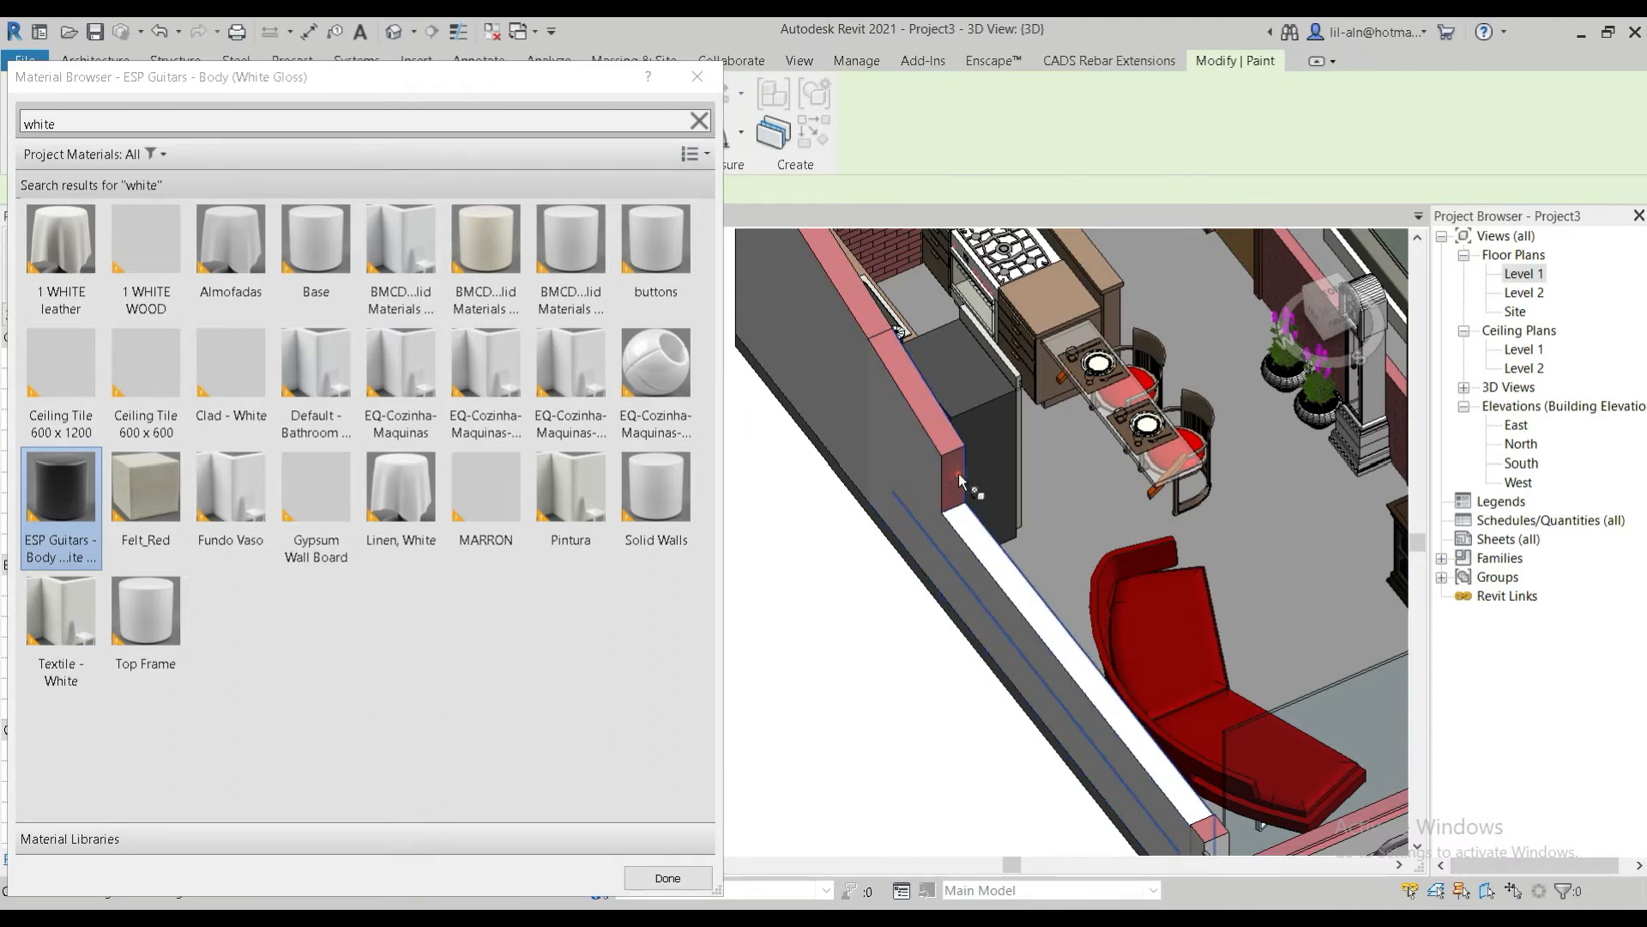
pyautogui.click(93, 484)
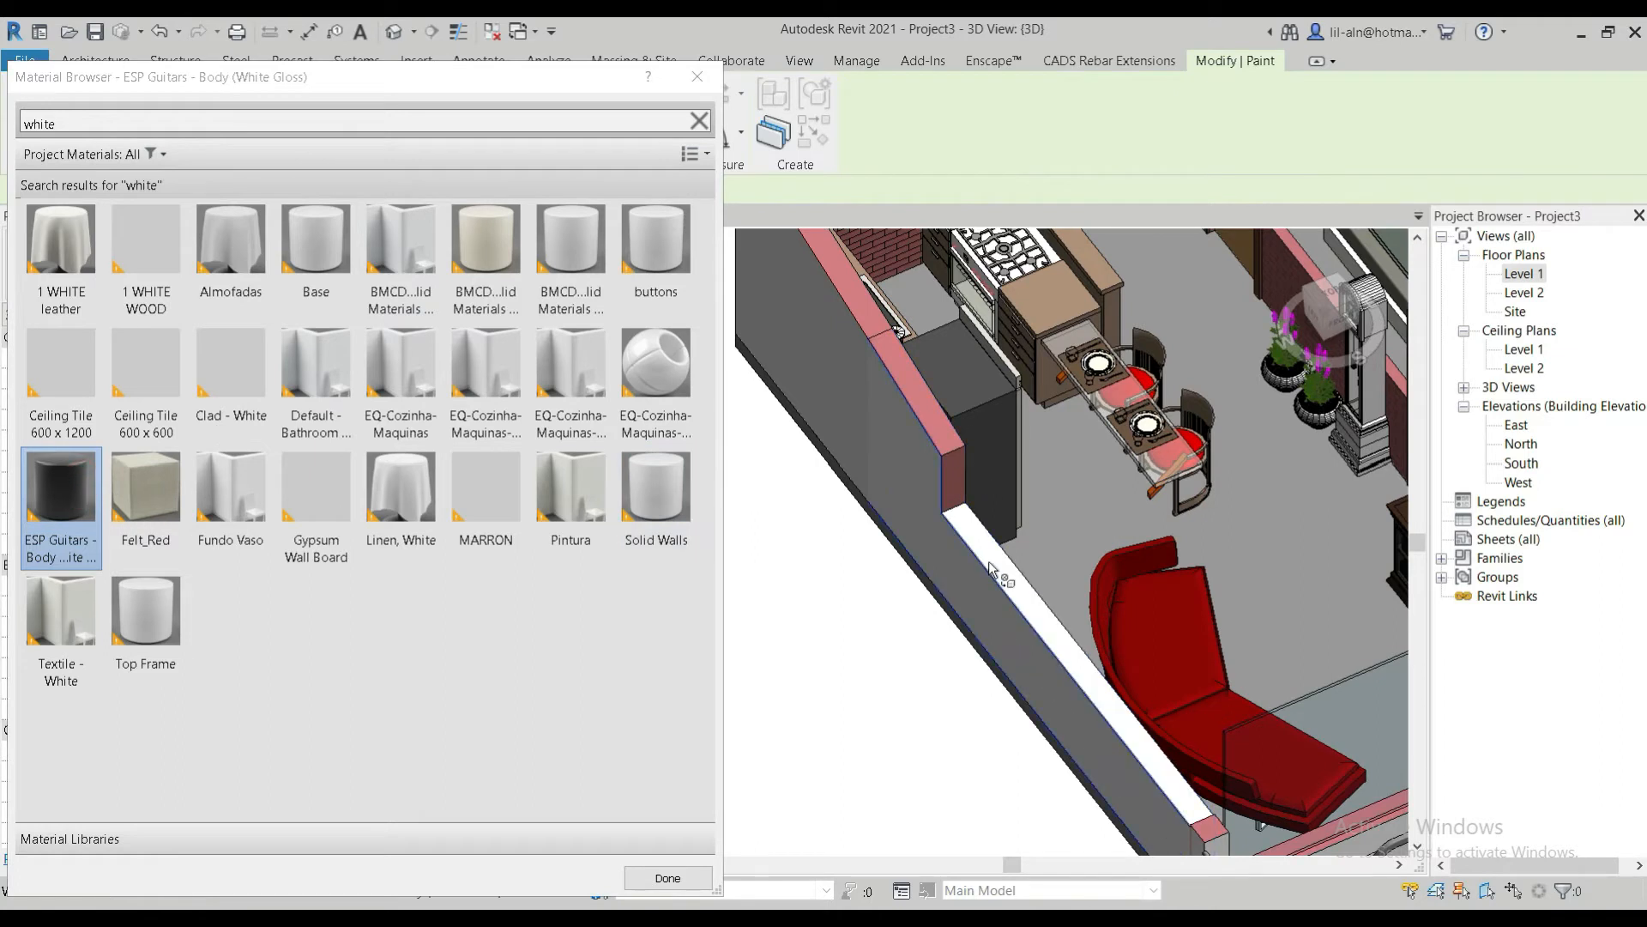
pyautogui.scroll(-3, 988, 561)
pyautogui.moveTo(989, 570); pyautogui.dragTo(800, 510, button='middle')
# Search the materials for black and paint the top faces of the bedroom's outer side wall and front wall with the black box material
pyautogui.moveTo(74, 120); pyautogui.dragTo(14, 110)
pyautogui.write('bl')
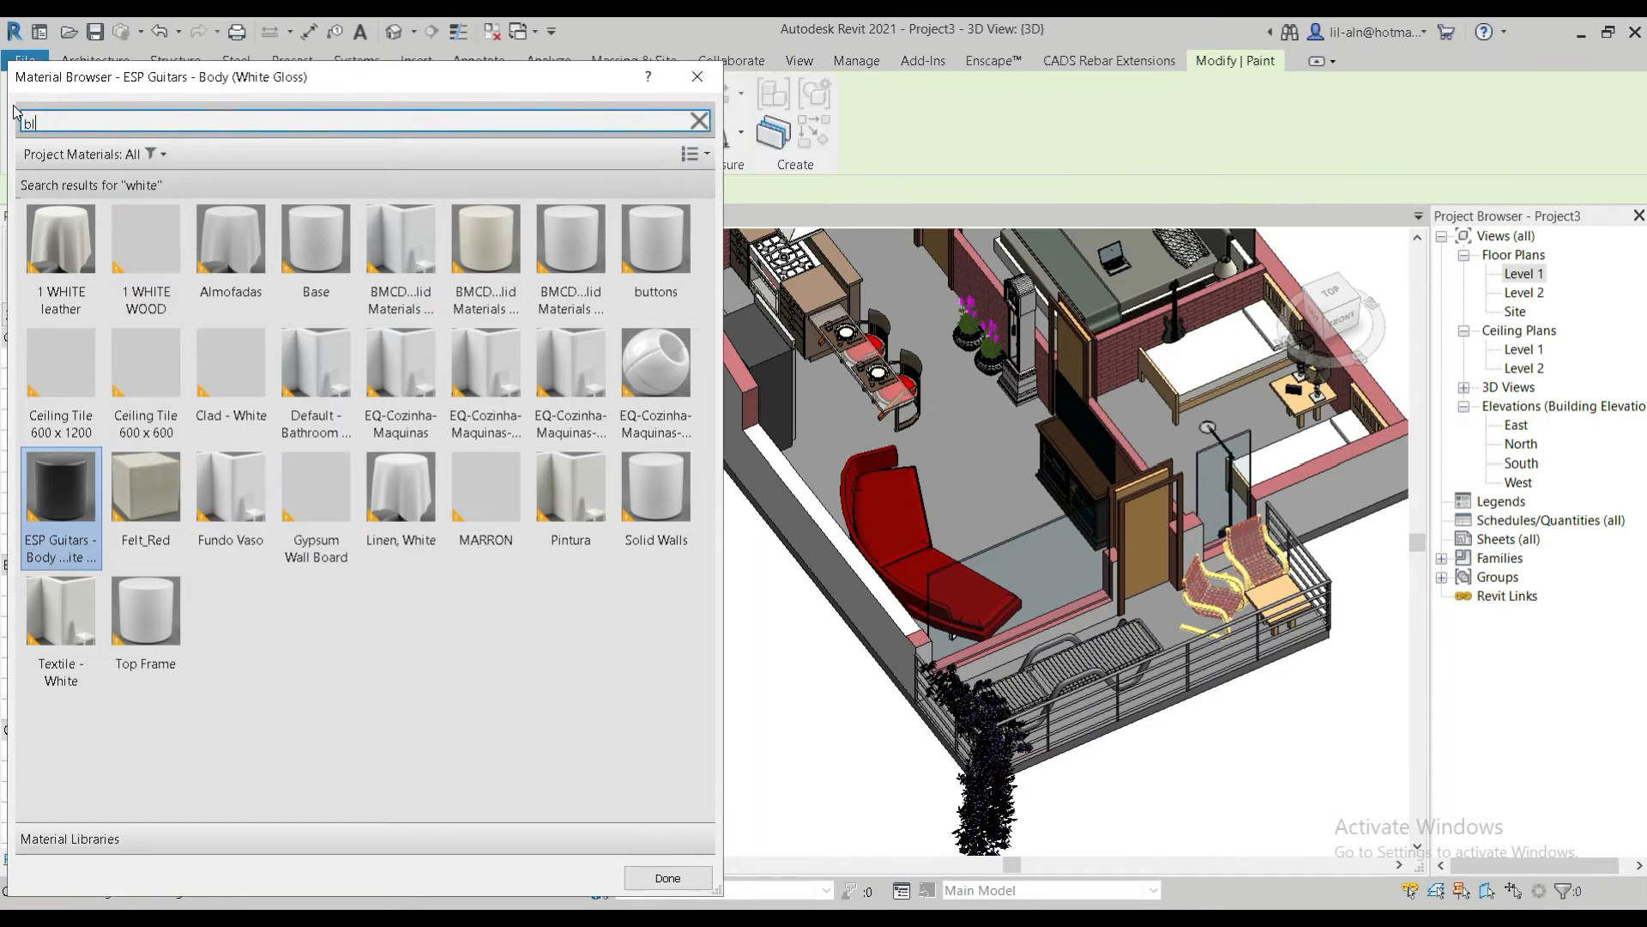
pyautogui.write('ack')
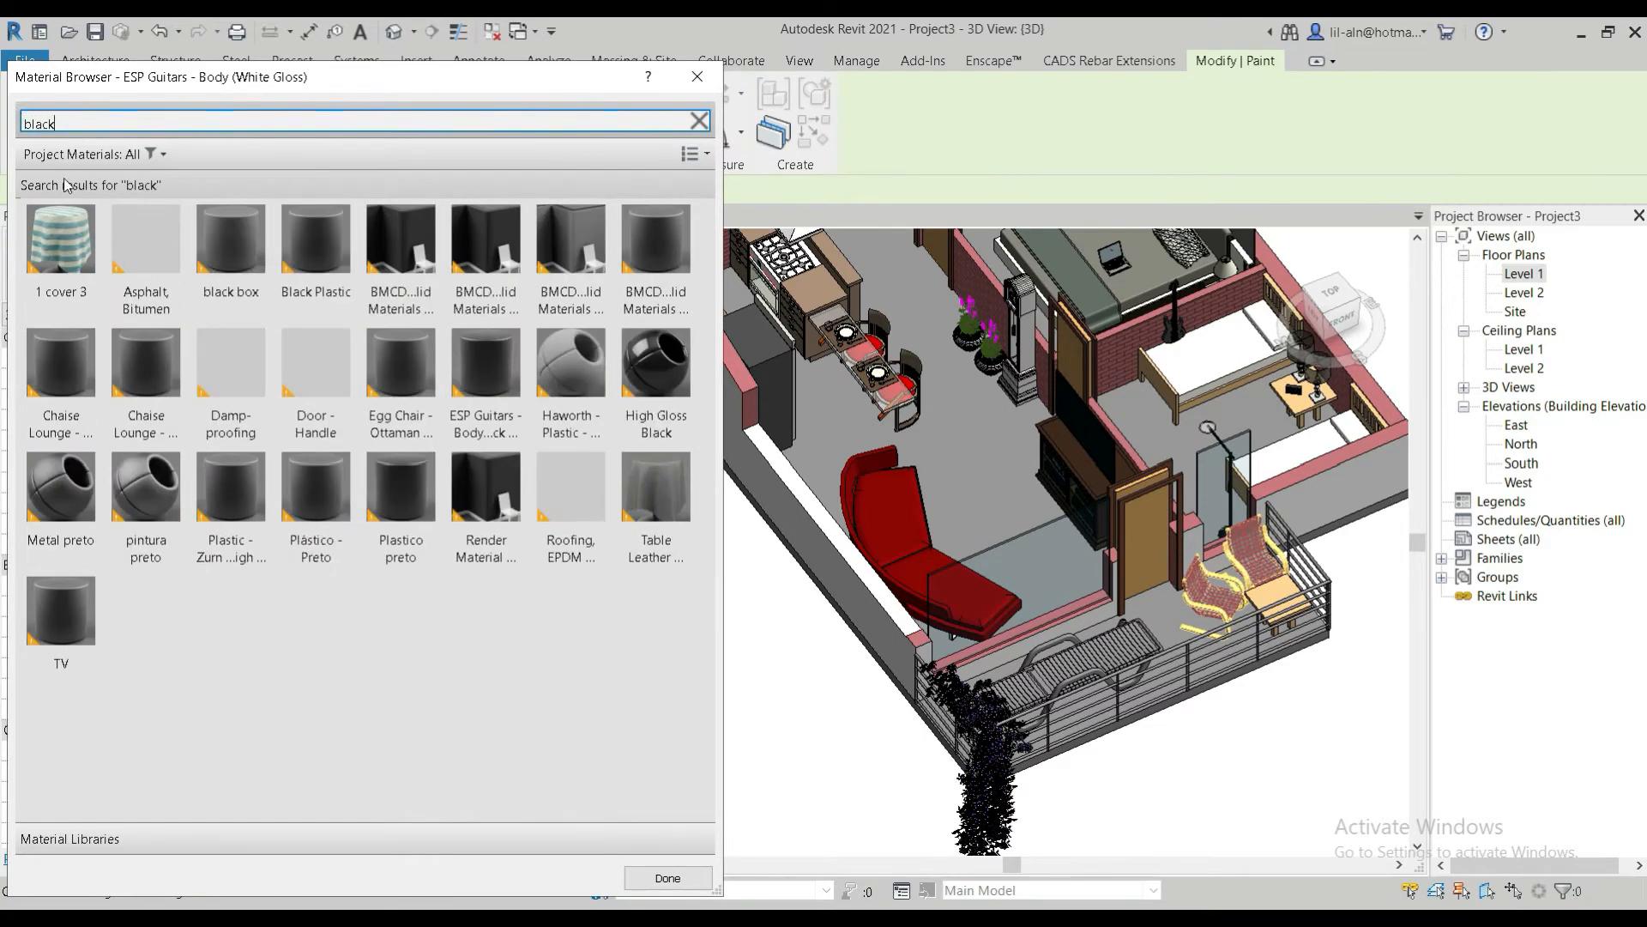
pyautogui.click(243, 264)
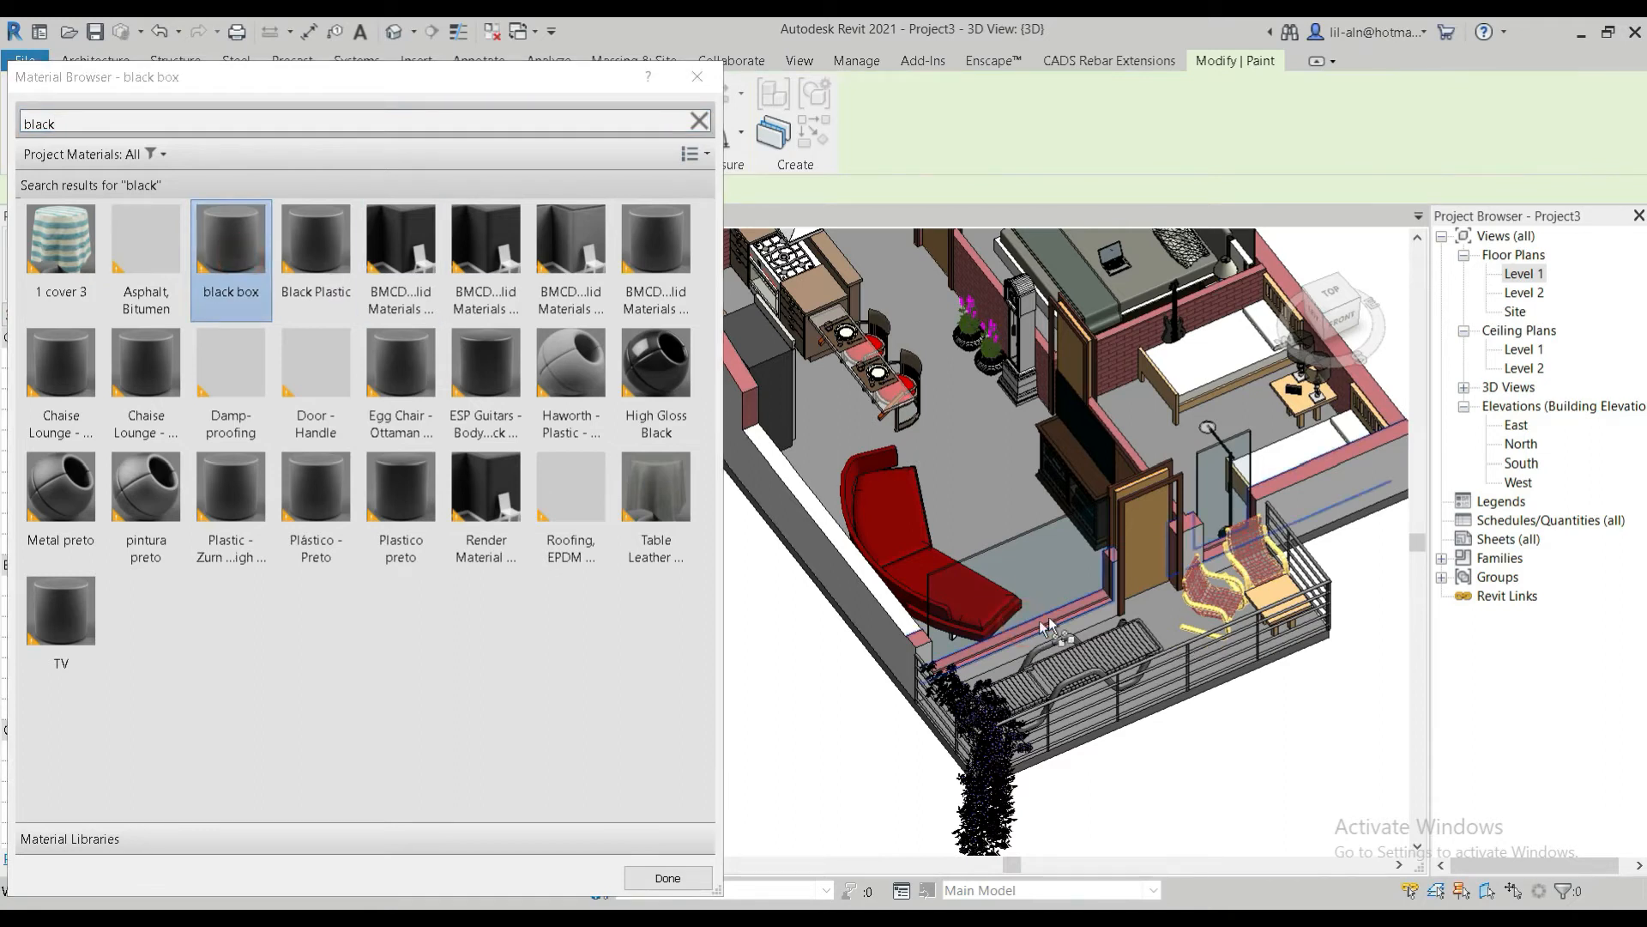
pyautogui.scroll(6, 1275, 493)
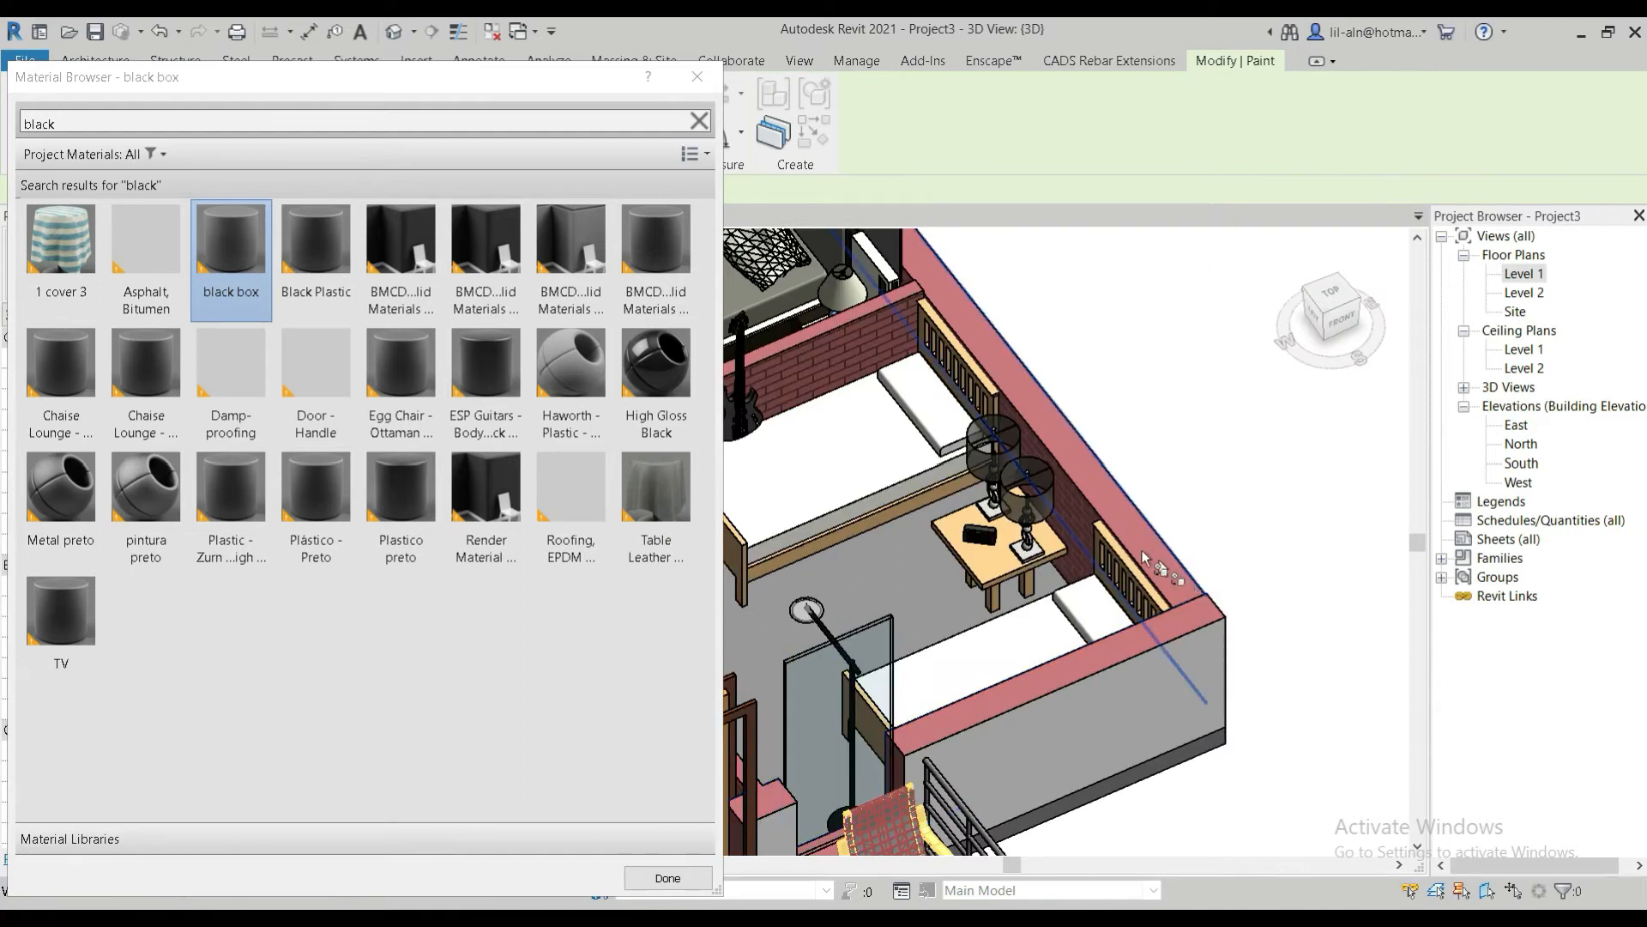
pyautogui.click(1058, 427)
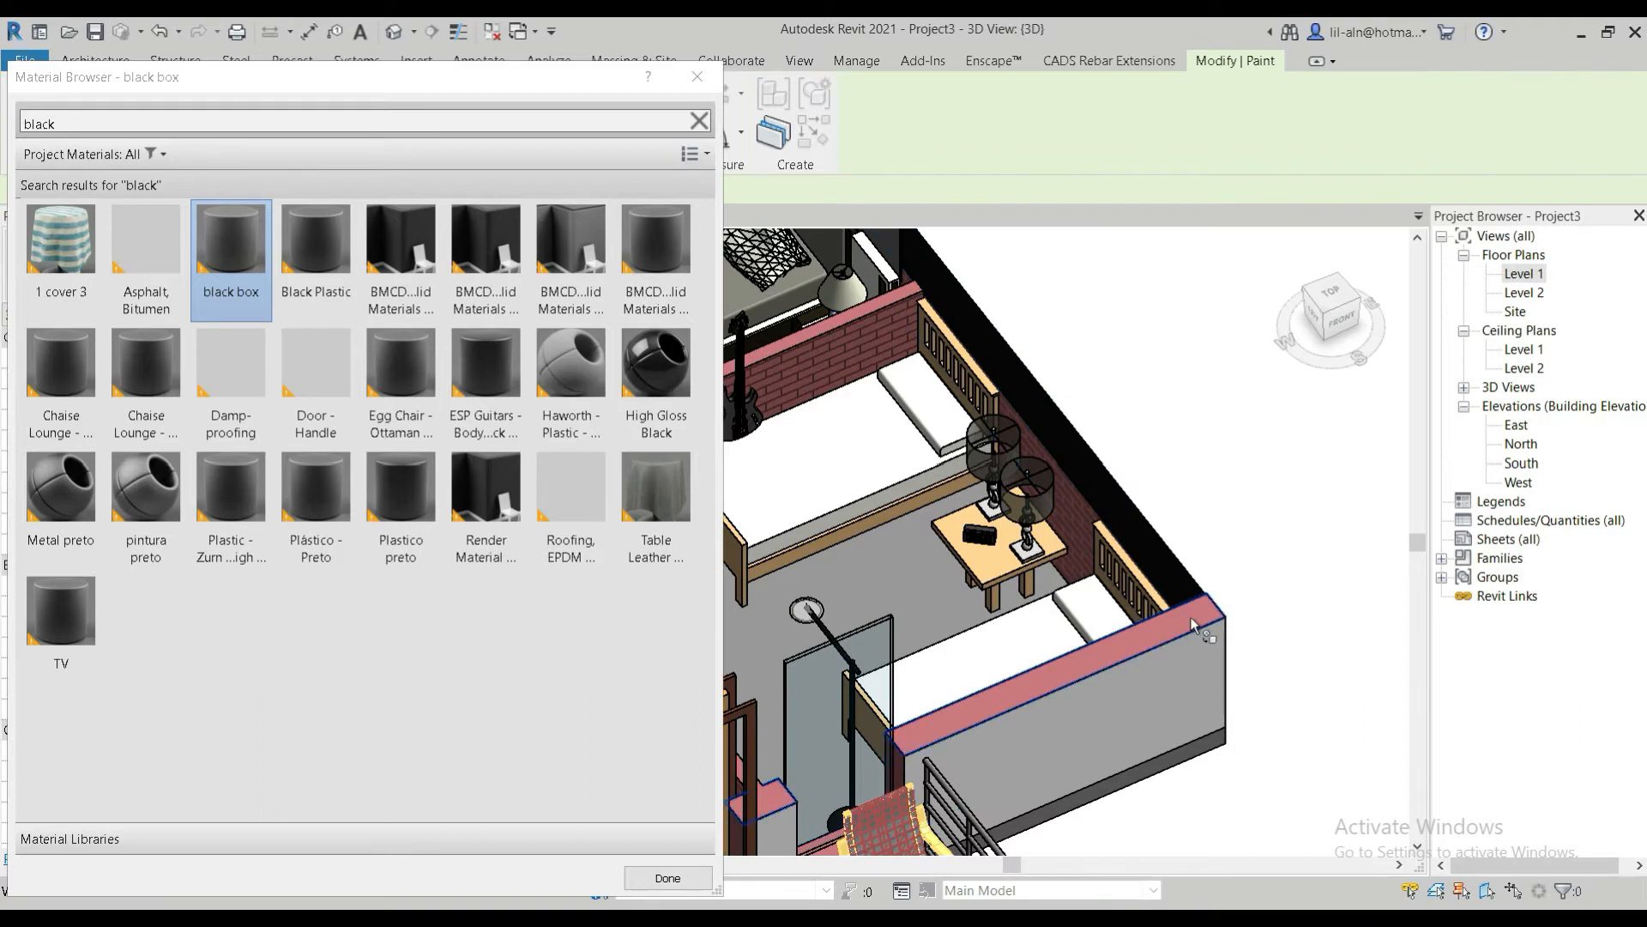
pyautogui.click(1191, 616)
pyautogui.scroll(-2, 1184, 622)
pyautogui.scroll(-2, 1184, 622)
# Paint the top faces of the living and kitchen side wall, its small offset face, and the kitchen's rear wall with black box
pyautogui.scroll(4, 1184, 609)
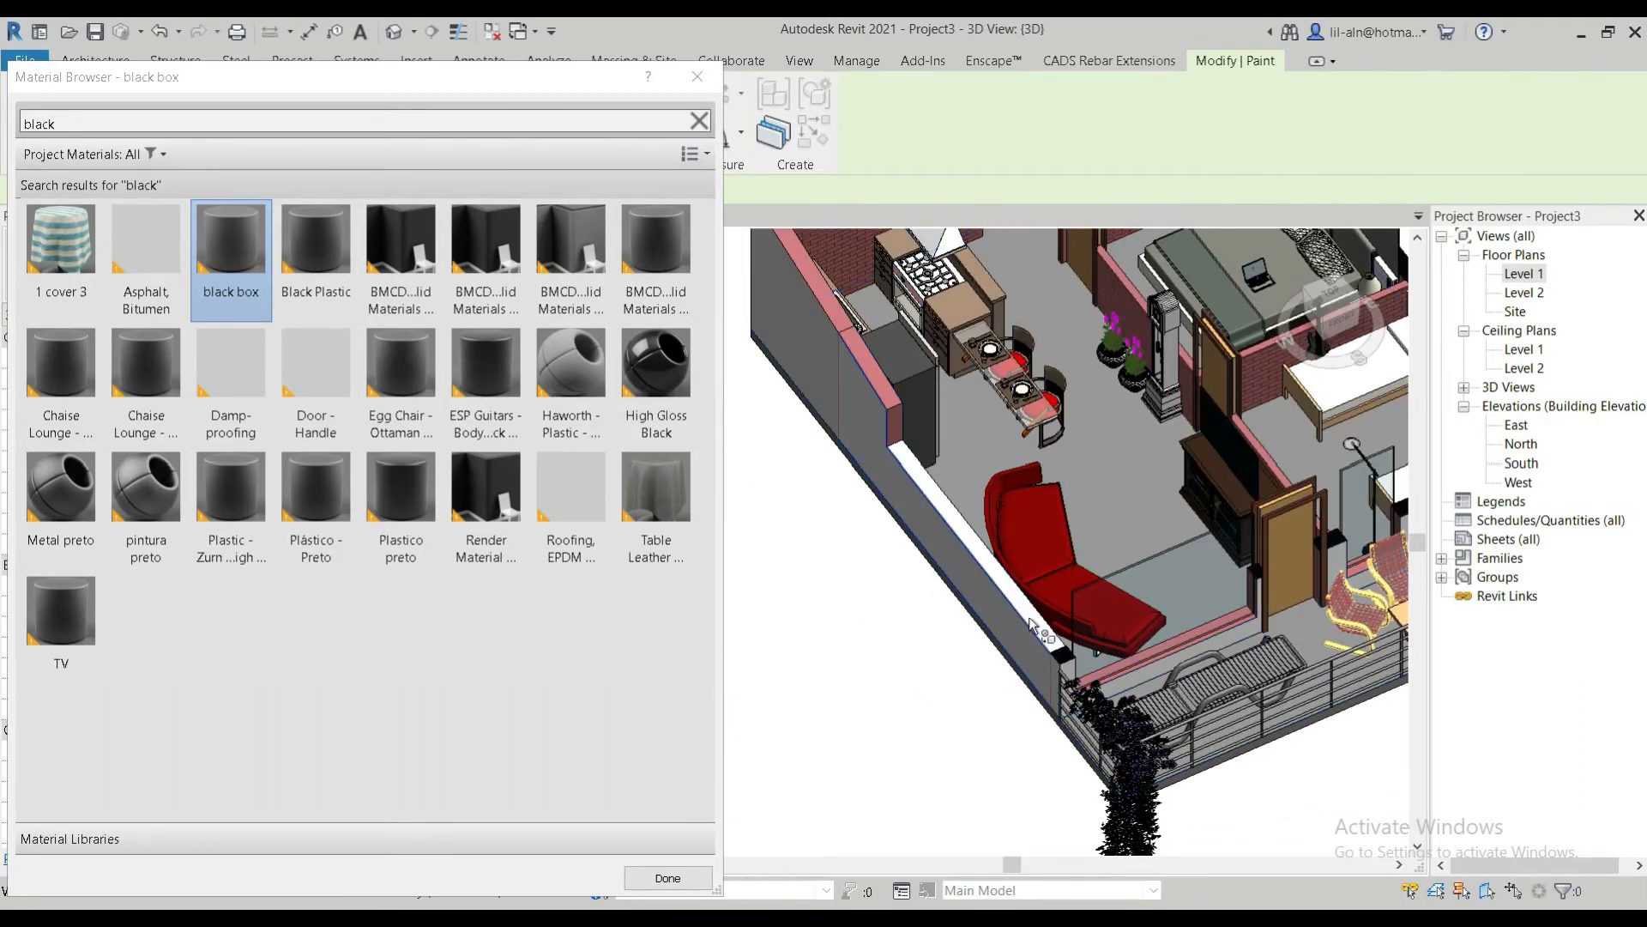
pyautogui.scroll(3, 1029, 619)
pyautogui.scroll(-3, 1030, 610)
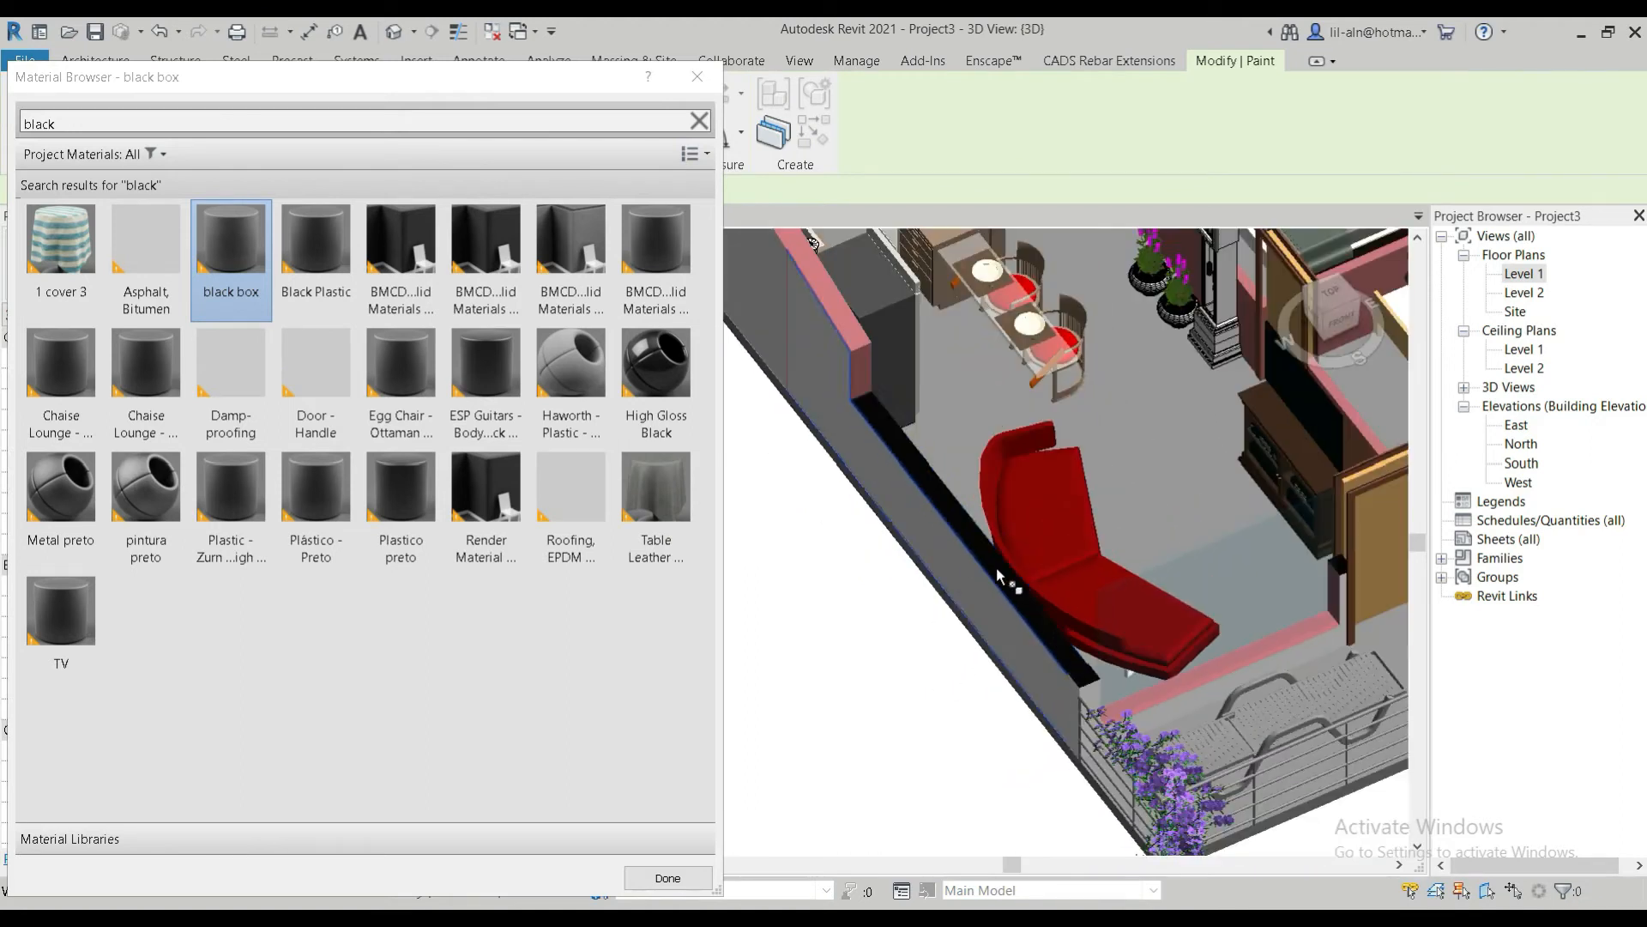
pyautogui.scroll(3, 990, 571)
pyautogui.click(979, 573)
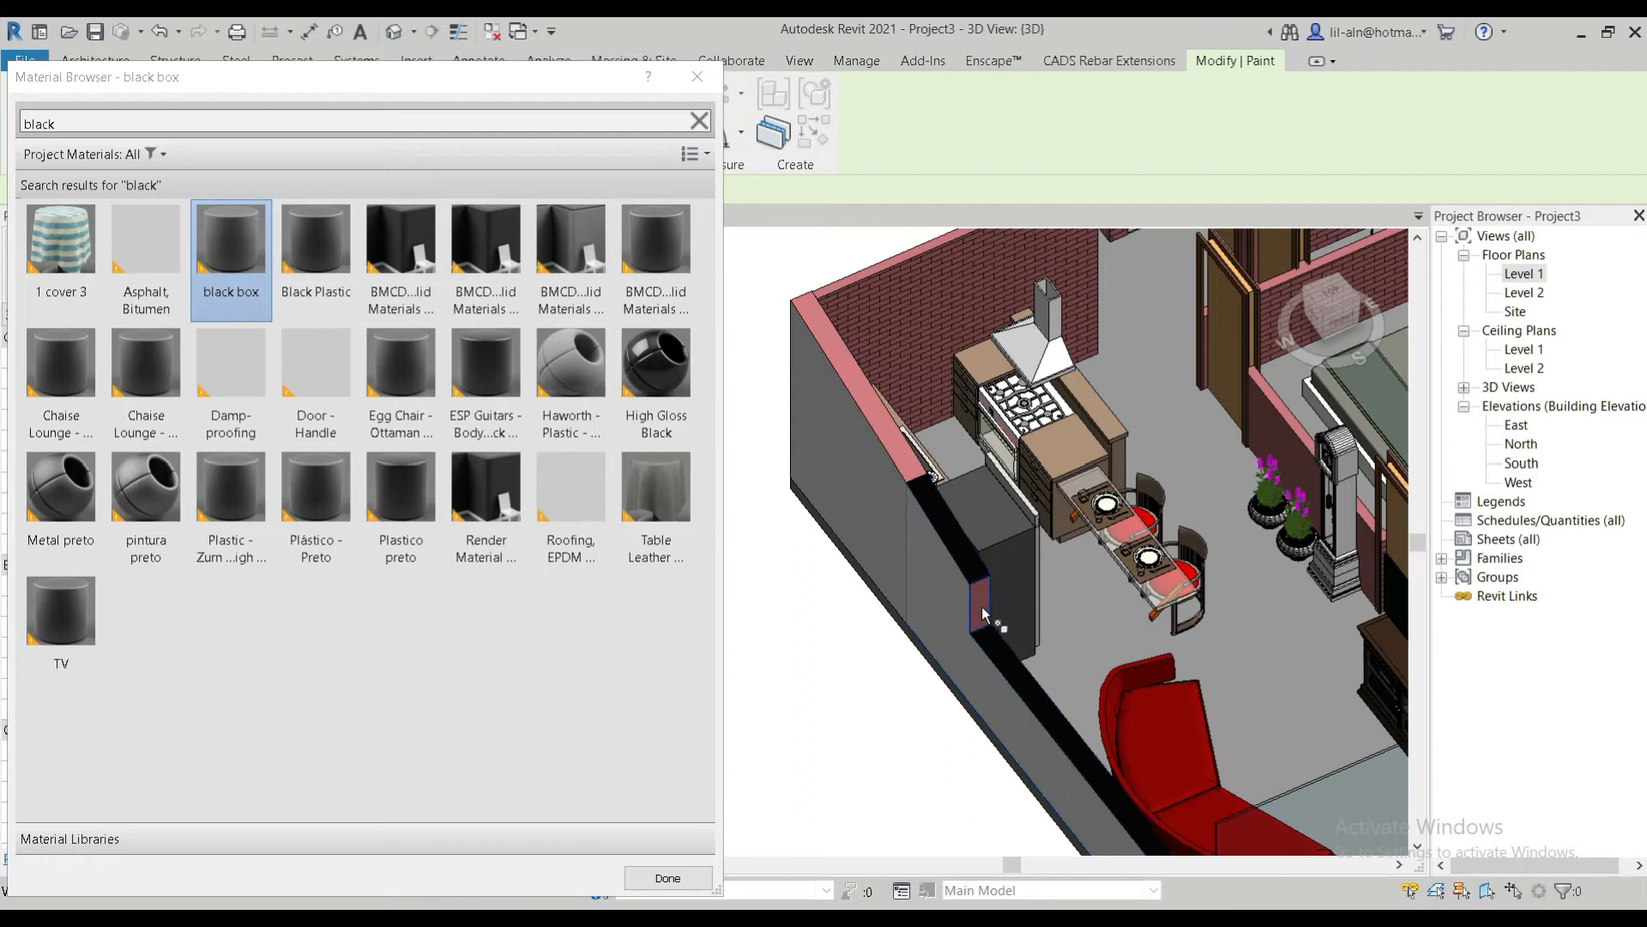
pyautogui.scroll(3, 981, 606)
pyautogui.click(986, 604)
pyautogui.scroll(-4, 944, 513)
pyautogui.scroll(5, 801, 393)
pyautogui.click(789, 419)
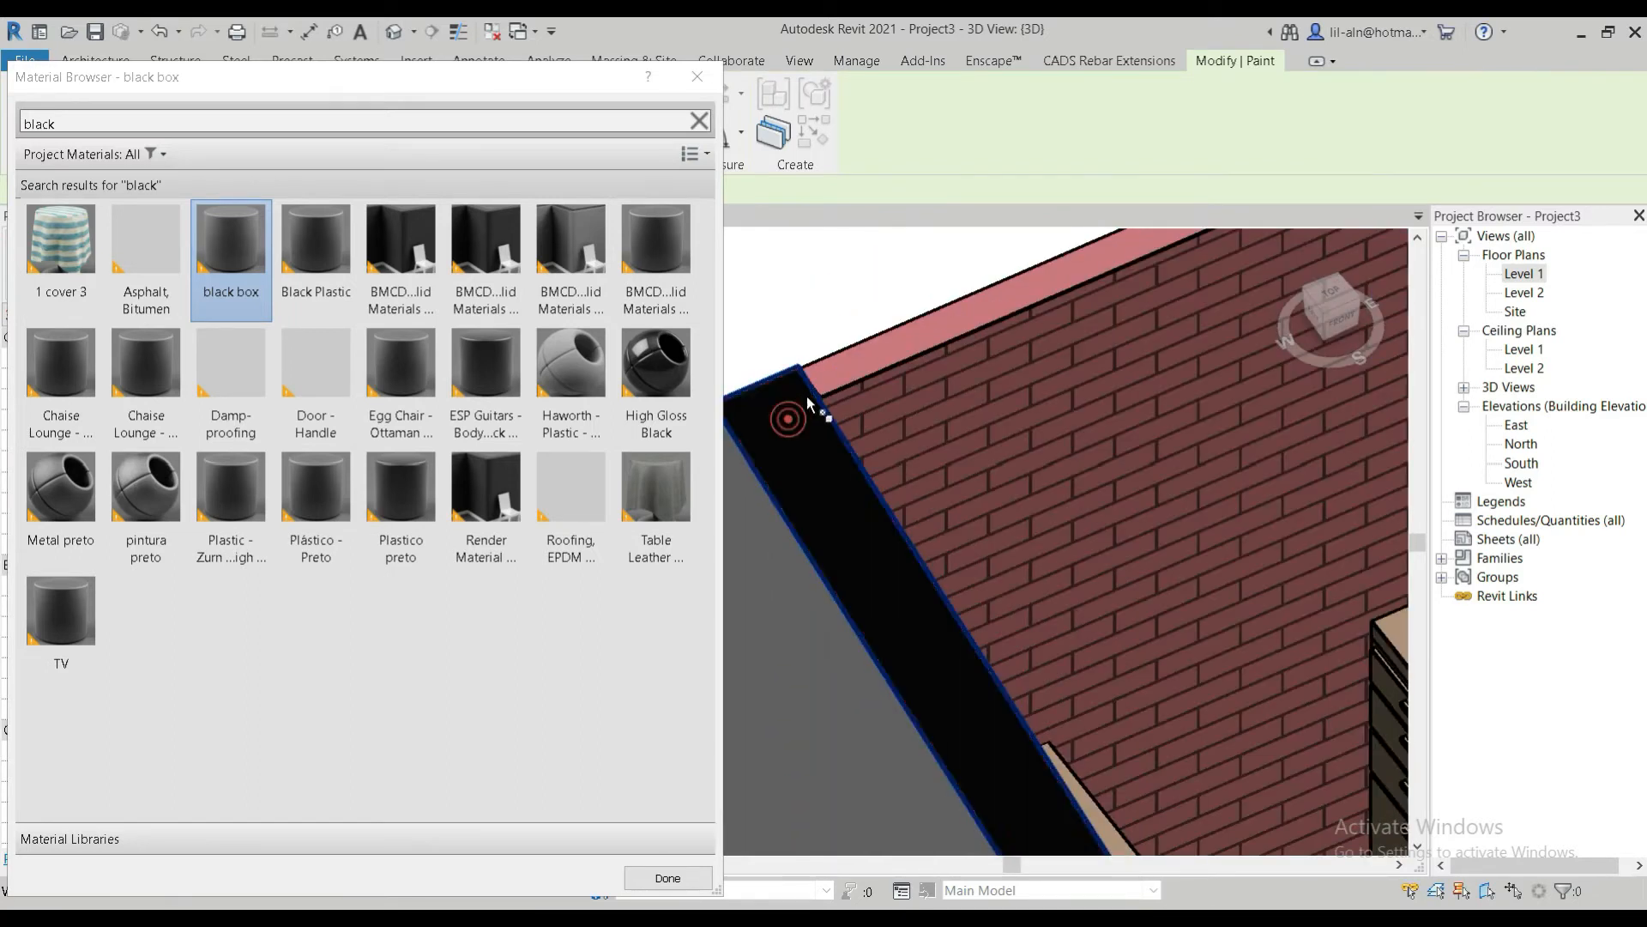
pyautogui.click(825, 369)
pyautogui.scroll(-1, 829, 374)
pyautogui.scroll(-4, 944, 371)
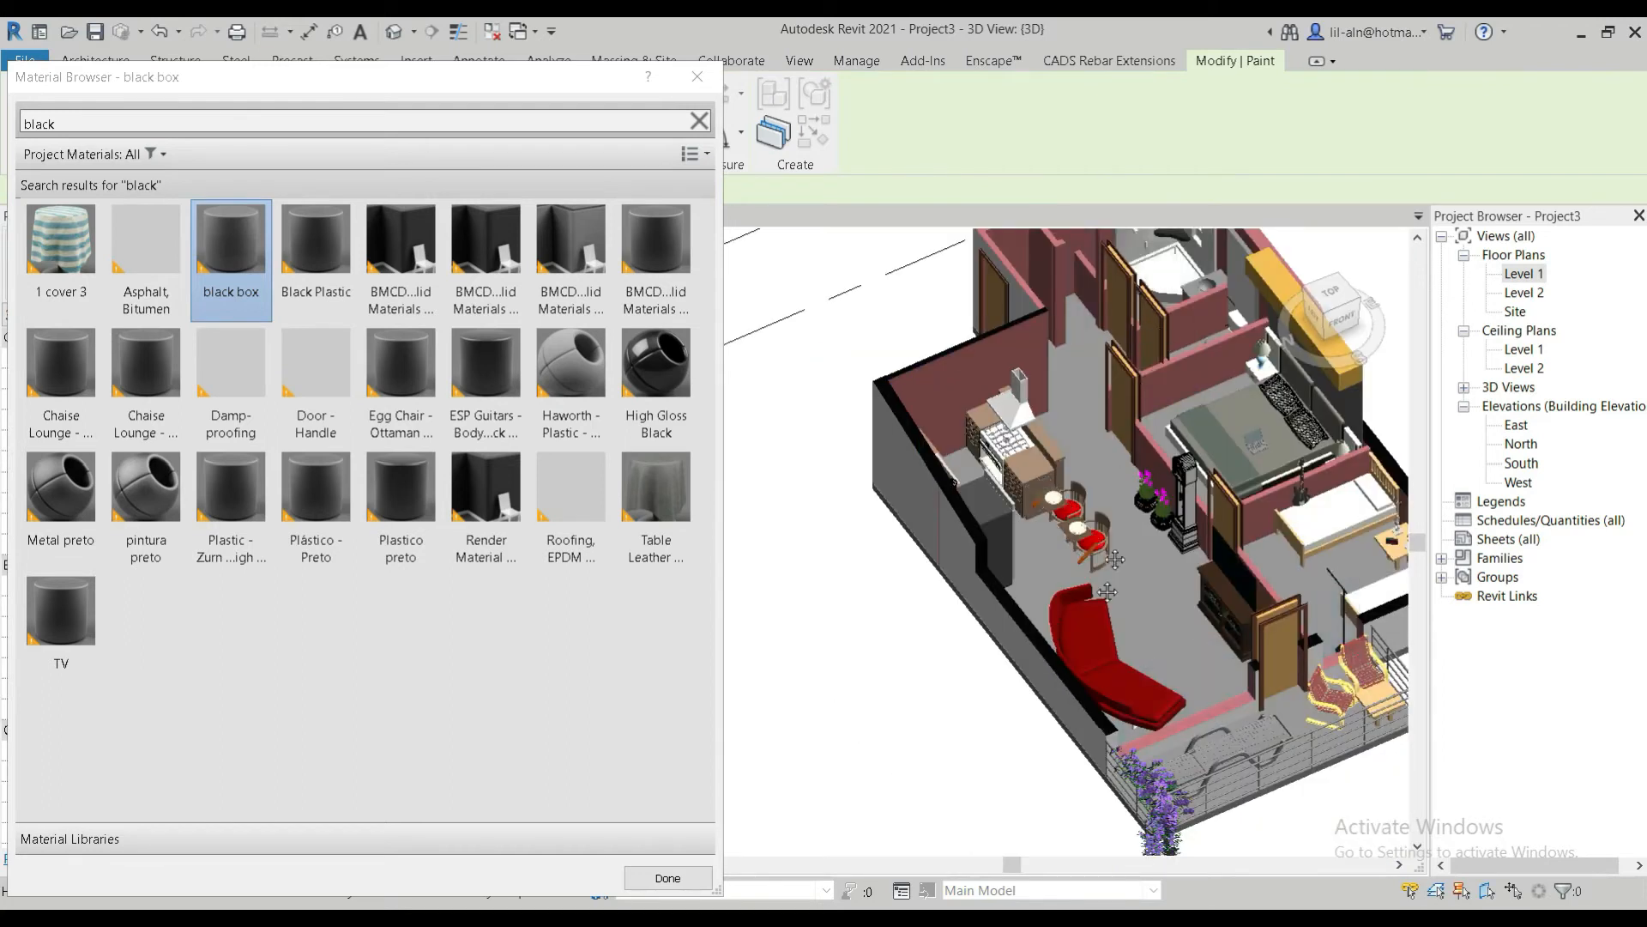
# Paint the top faces of the building's rear wall, the entrance wall and the adjoining short partition with the black box material
pyautogui.scroll(3, 1002, 532)
pyautogui.scroll(2, 798, 629)
pyautogui.click(796, 628)
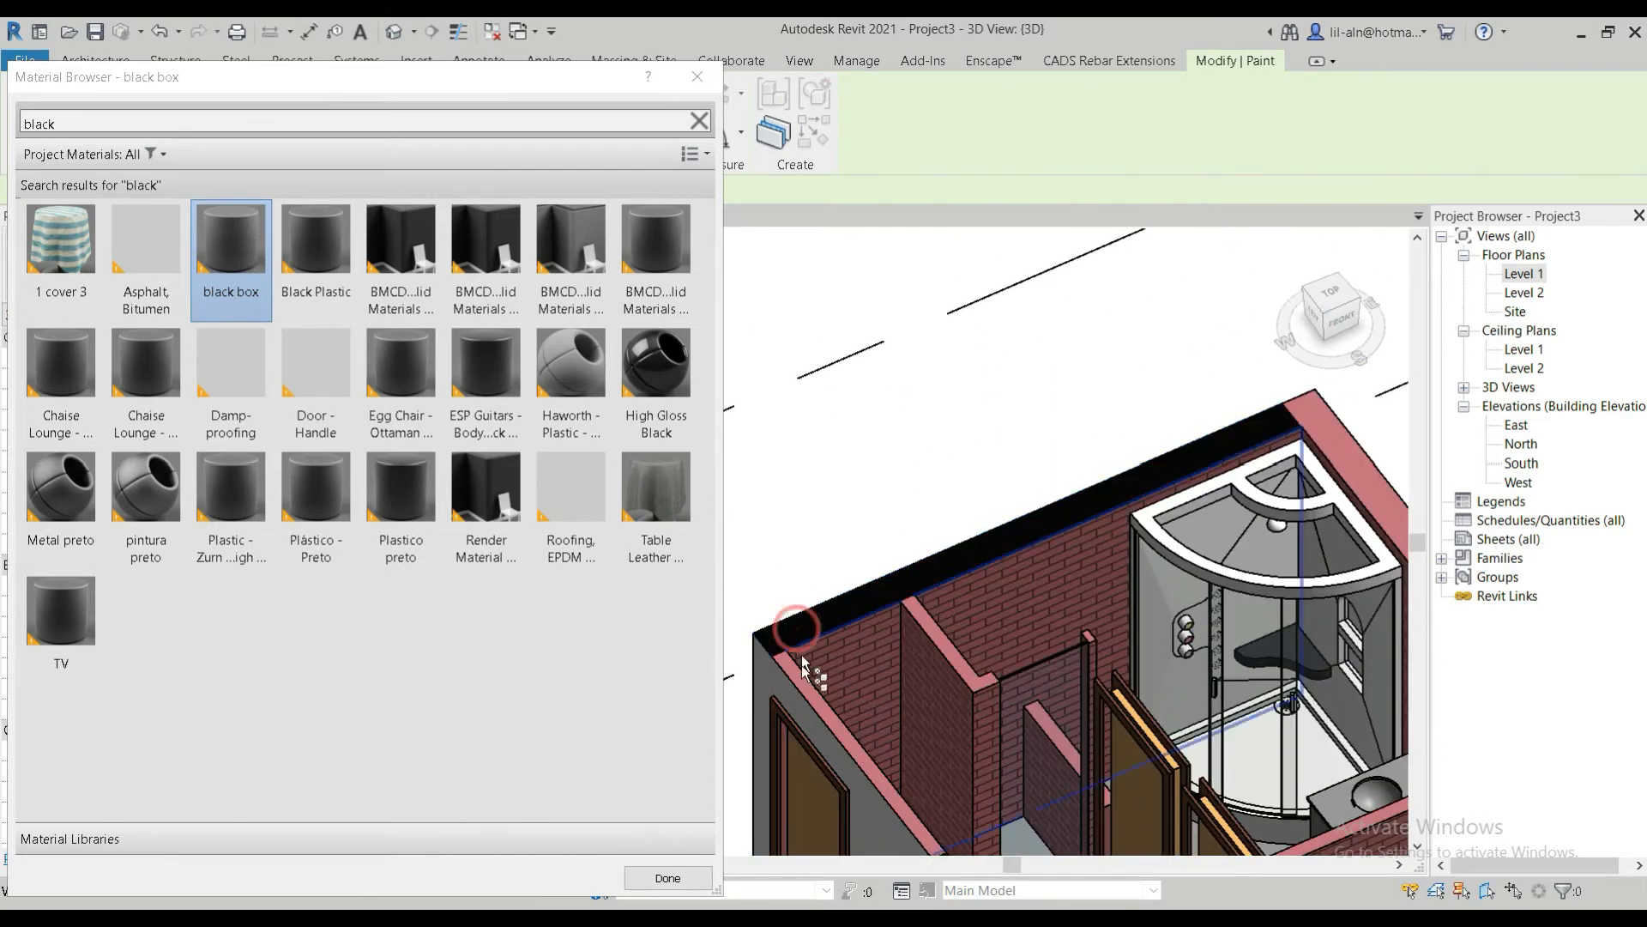
pyautogui.scroll(3, 770, 693)
pyautogui.scroll(-3, 798, 656)
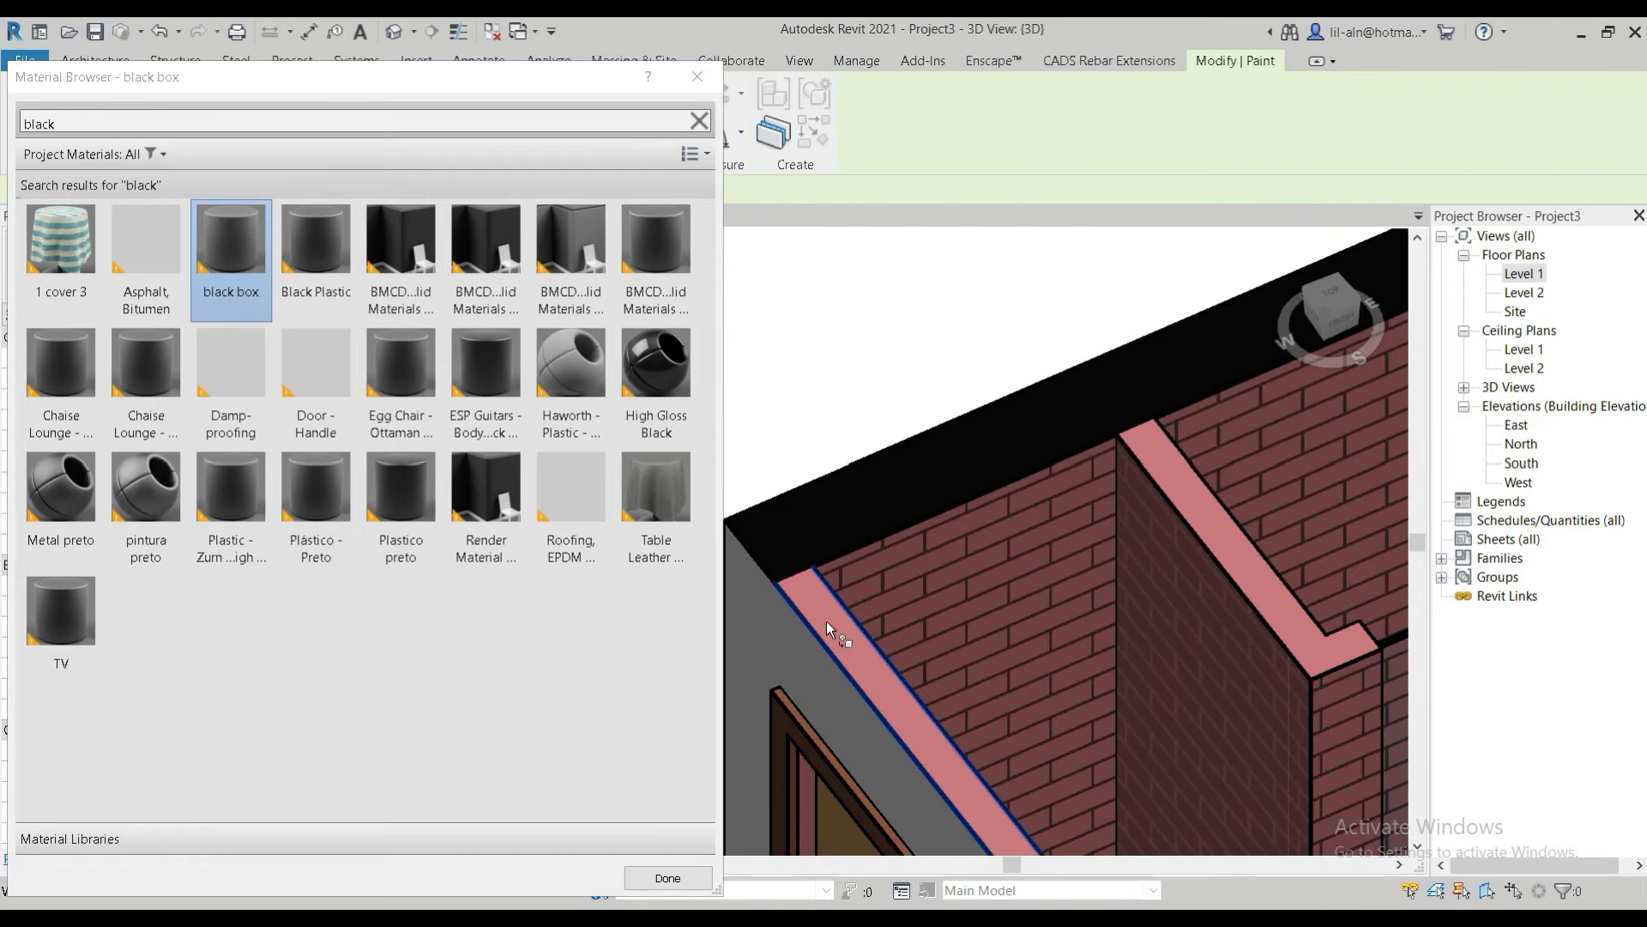
pyautogui.click(1177, 479)
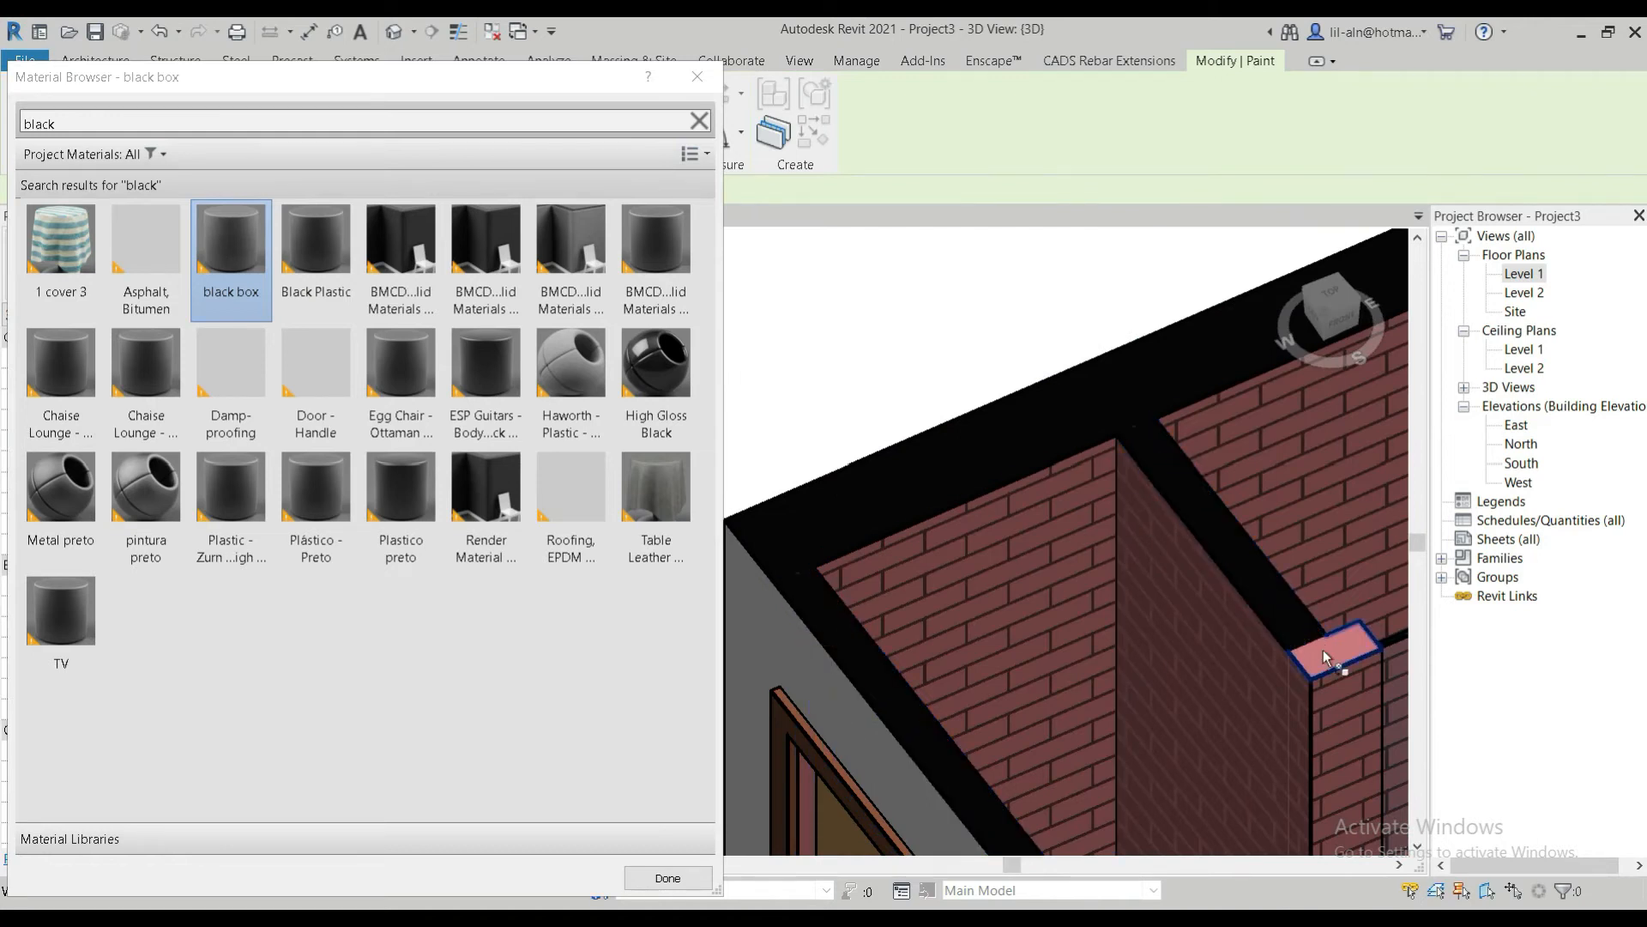
pyautogui.click(1323, 650)
pyautogui.scroll(-4, 1317, 639)
pyautogui.moveTo(1313, 635)
pyautogui.mouseDown(button='middle')
pyautogui.moveTo(1012, 658)
pyautogui.moveTo(1211, 501)
pyautogui.mouseUp(button='middle')
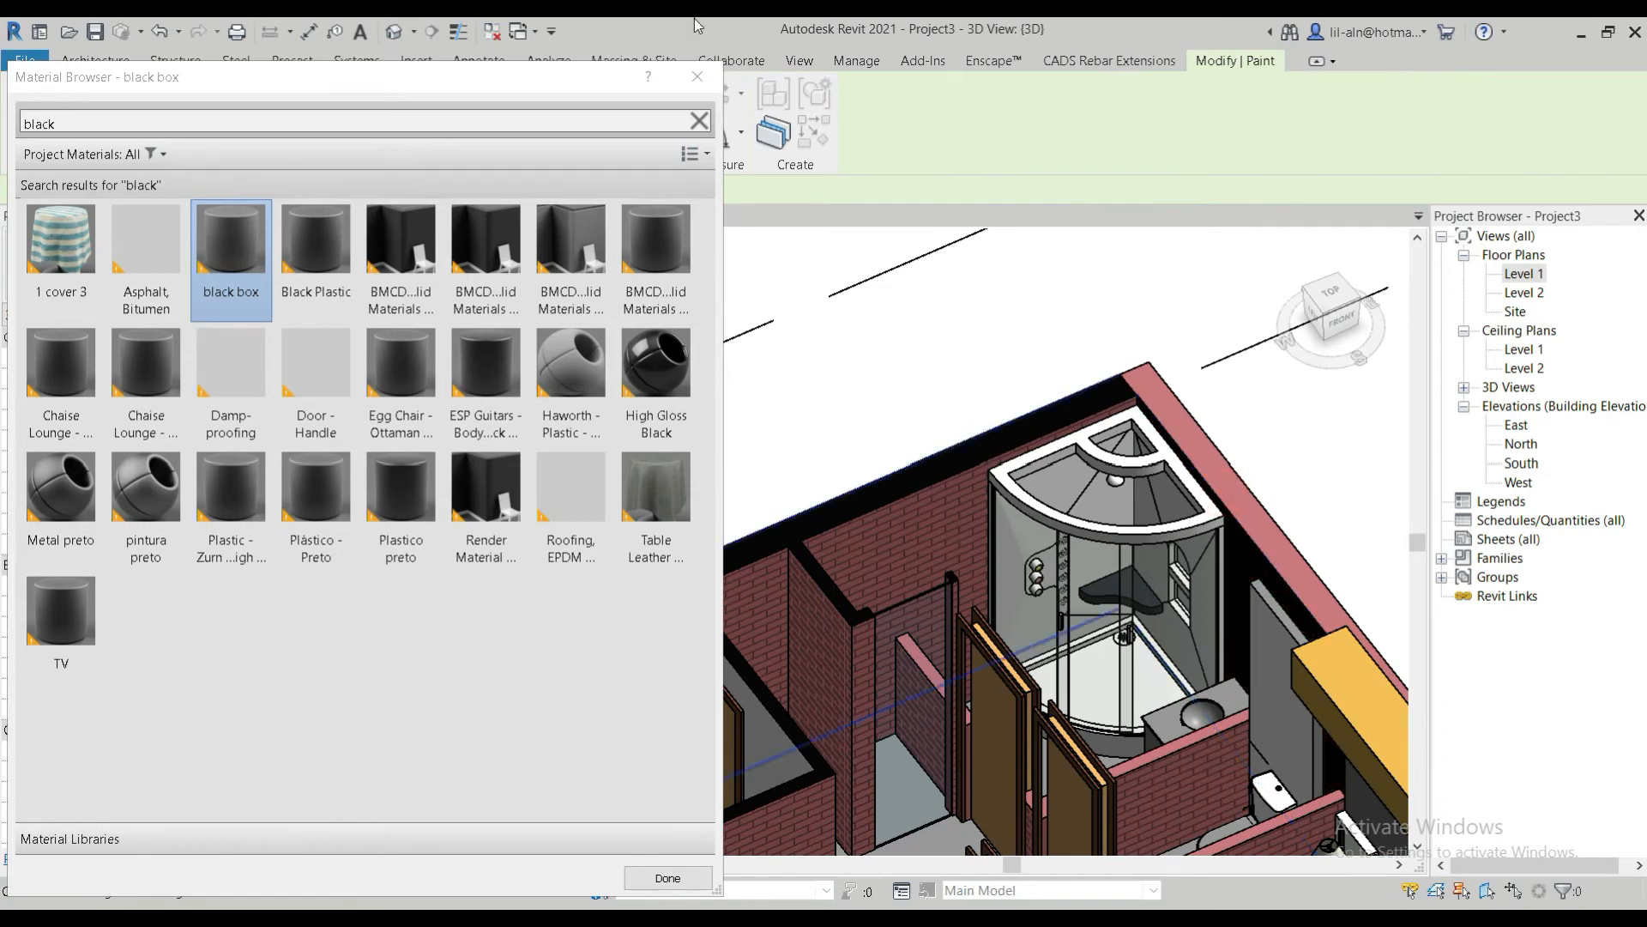
# Undo the last black paint on the inner wall face beside the shower and restart the Paint tool
pyautogui.click(160, 32)
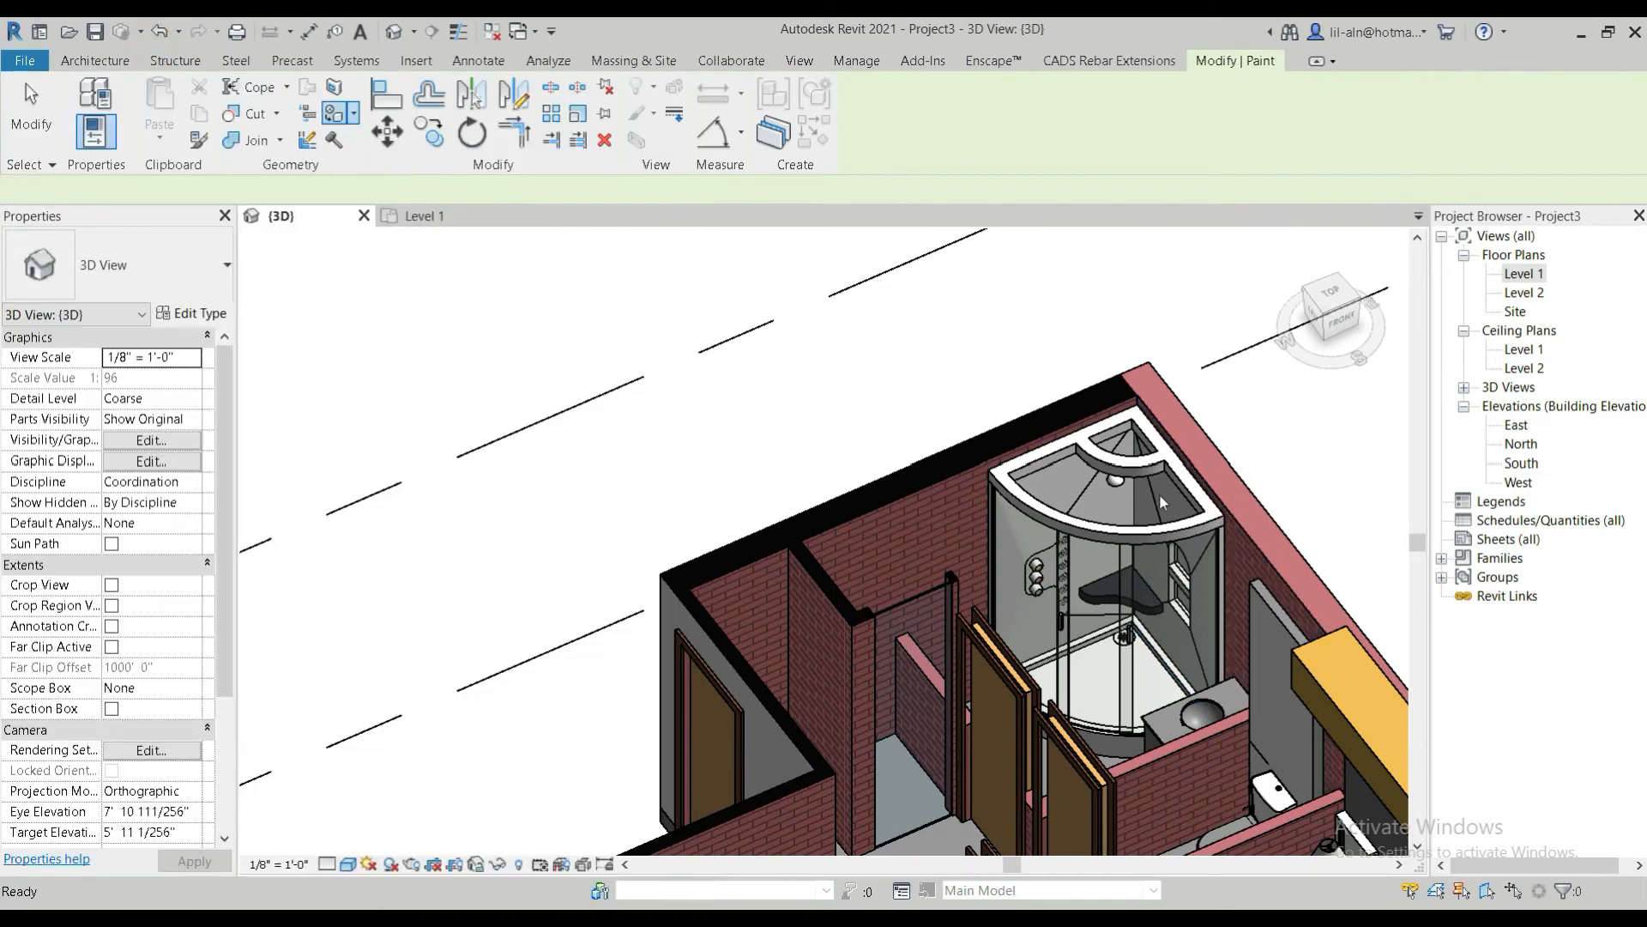
pyautogui.press('Escape')
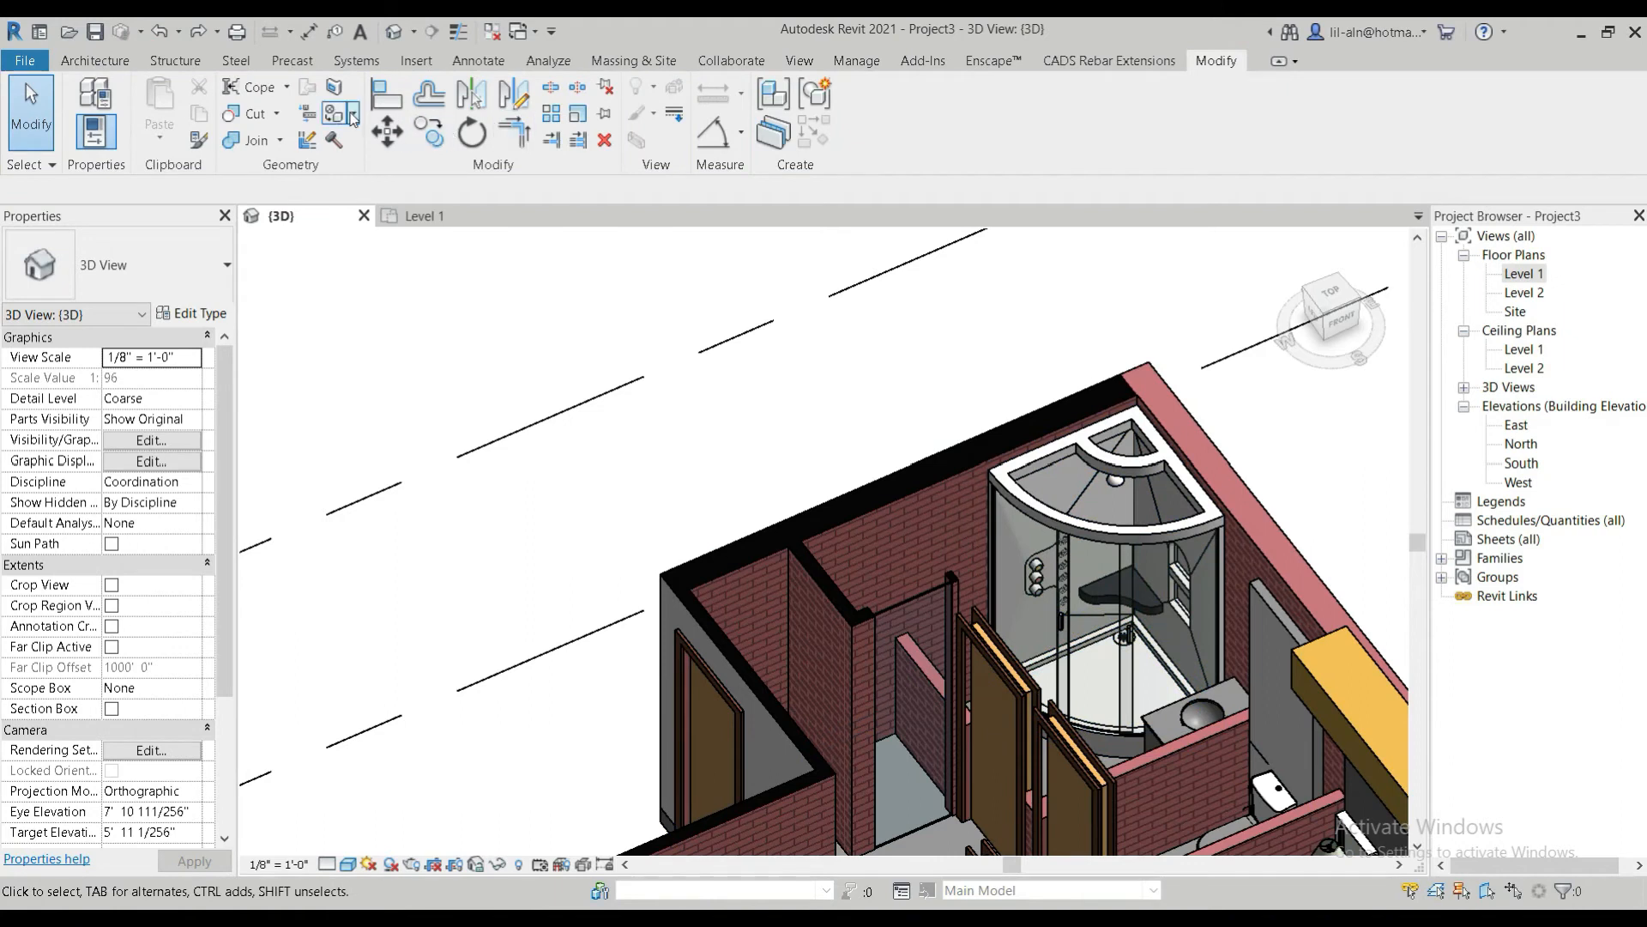
pyautogui.click(335, 114)
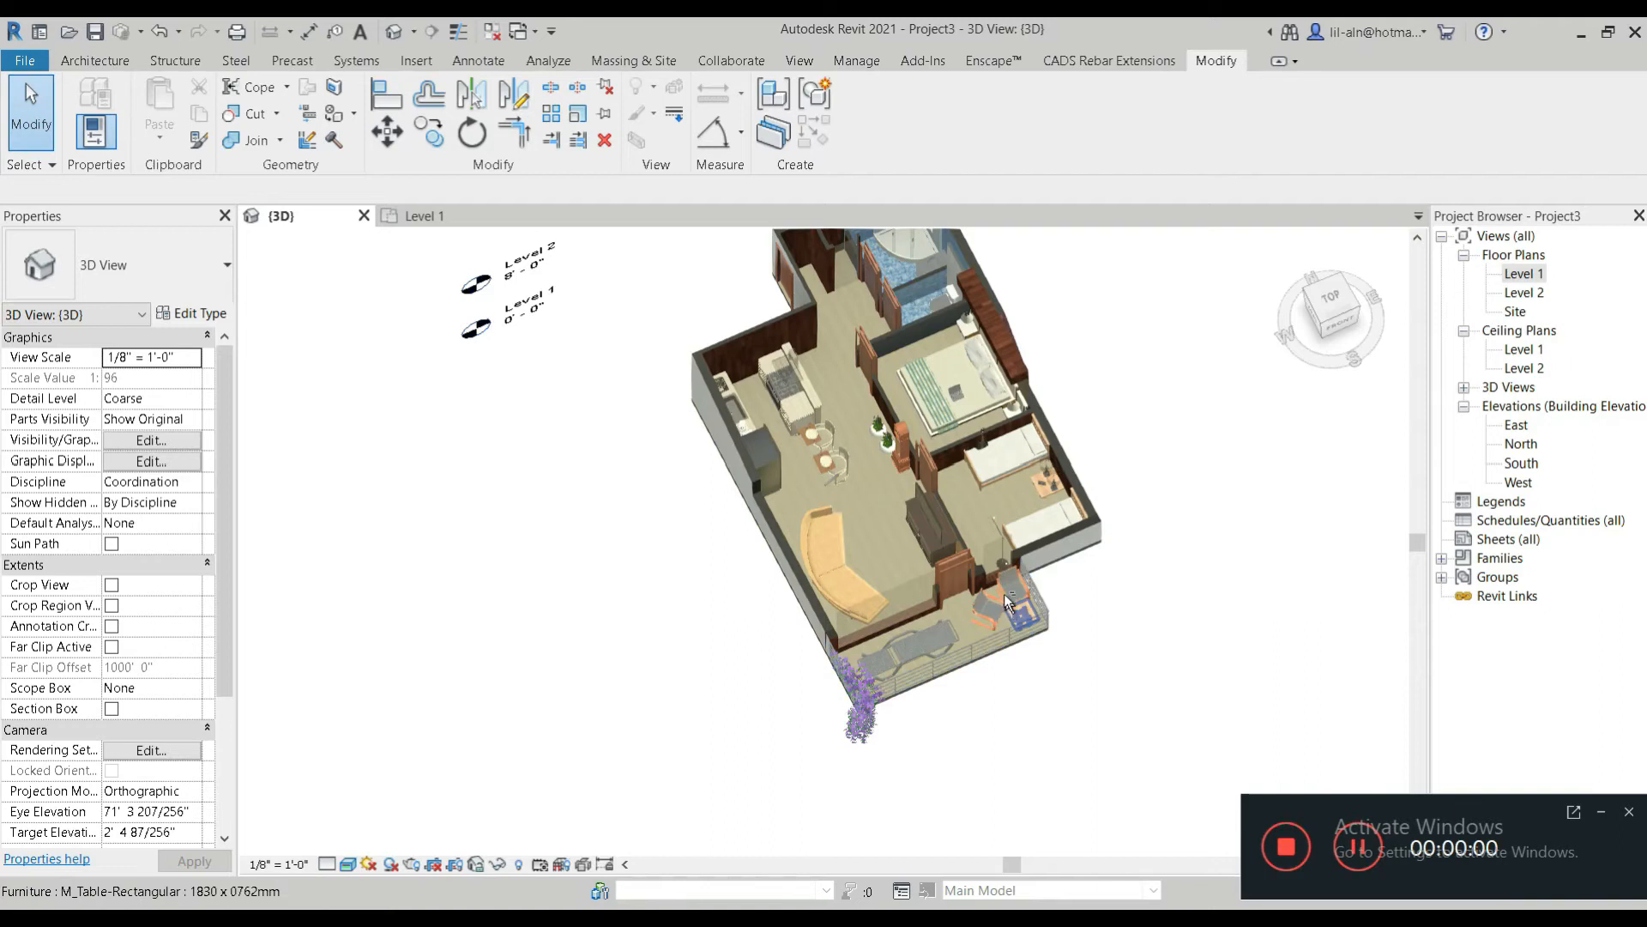
# Examine the painted walls and furnished rooms from several angles, checking the bathroom, the bedroom partition and the whole building
pyautogui.keyDown('shift'); pyautogui.moveTo(1004, 594); pyautogui.dragTo(1051, 728, button='middle'); pyautogui.keyUp('shift')
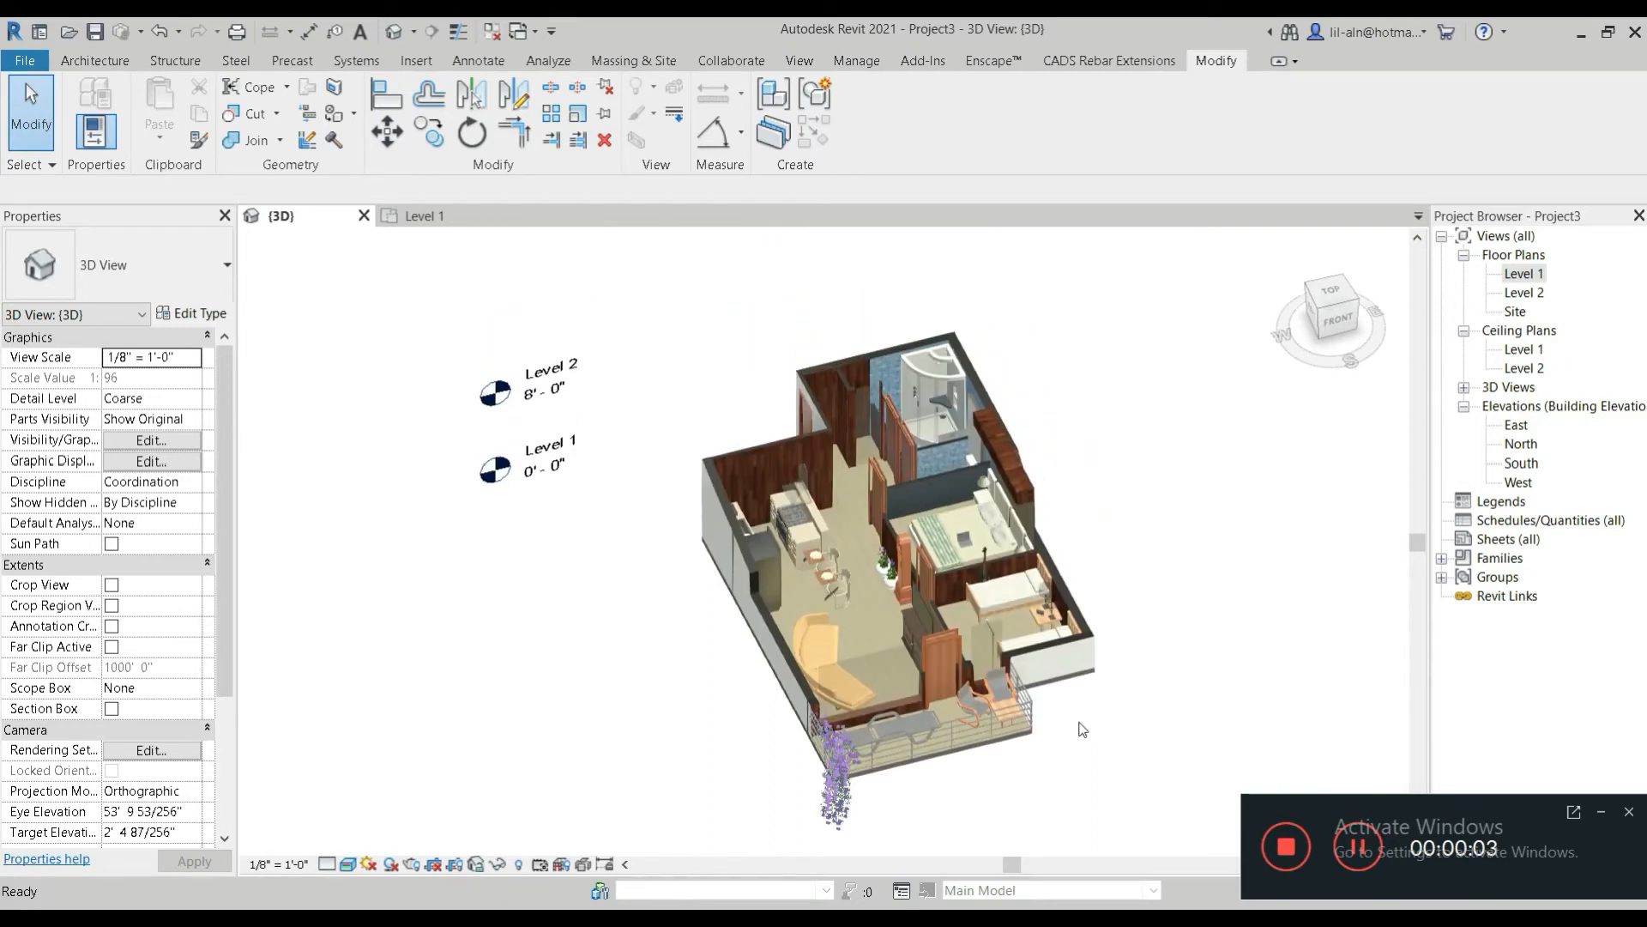
pyautogui.click(1604, 814)
pyautogui.keyDown('shift'); pyautogui.moveTo(1117, 569); pyautogui.dragTo(1104, 508, button='middle'); pyautogui.keyUp('shift')
pyautogui.keyDown('shift'); pyautogui.moveTo(967, 478); pyautogui.dragTo(1150, 592, button='middle'); pyautogui.keyUp('shift')
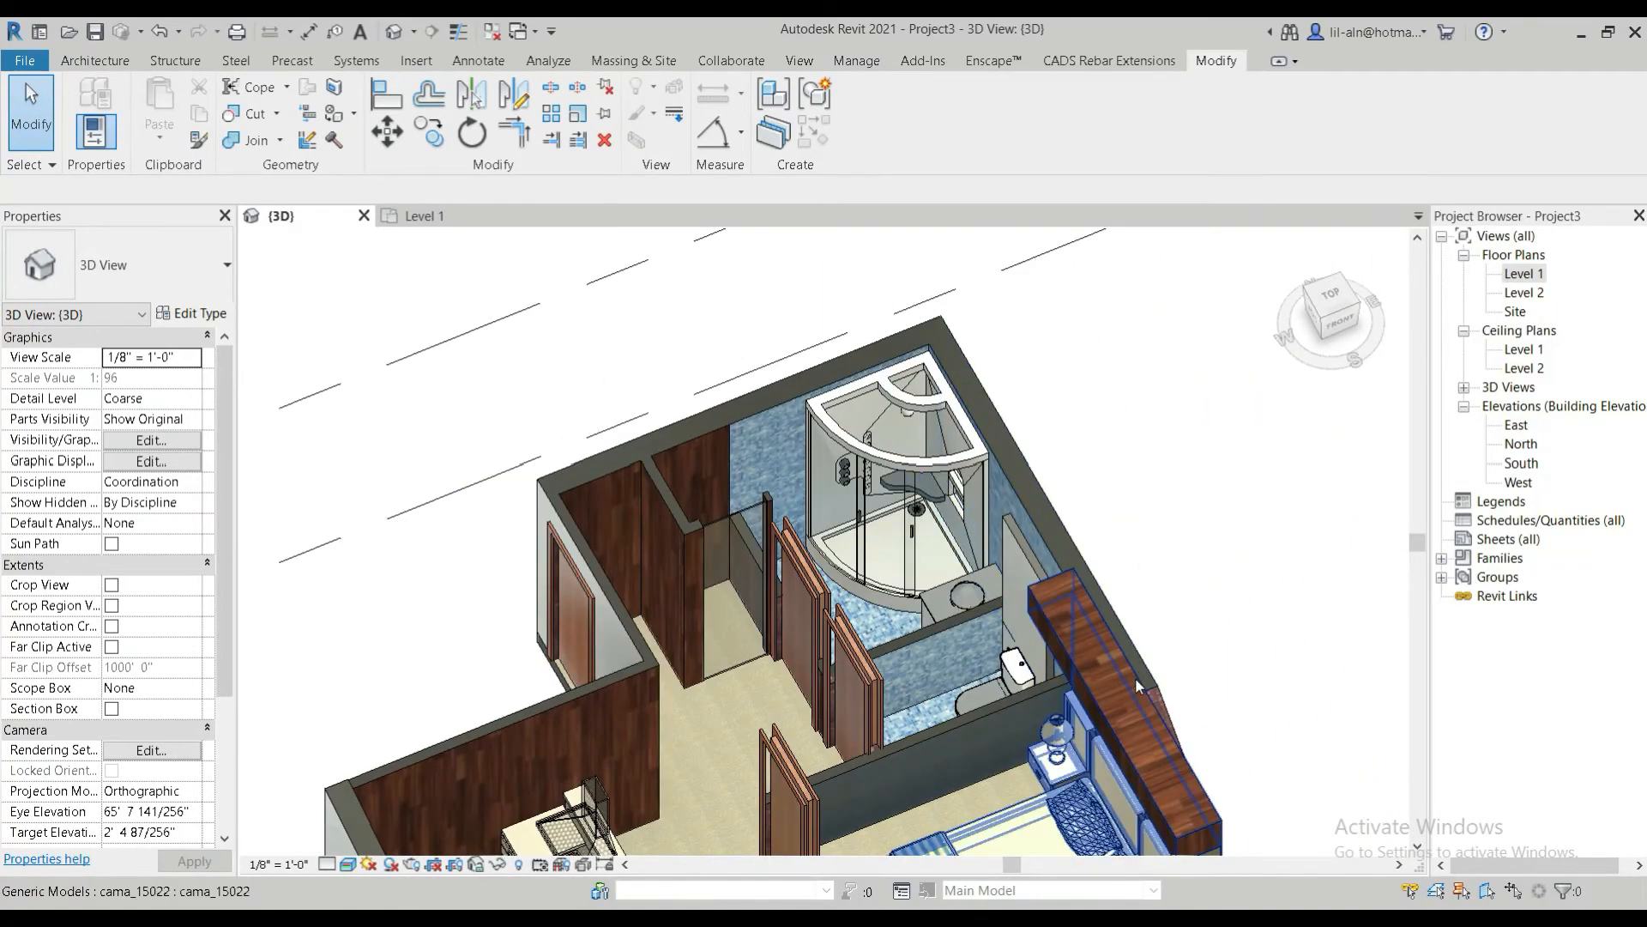
pyautogui.scroll(6, 1138, 684)
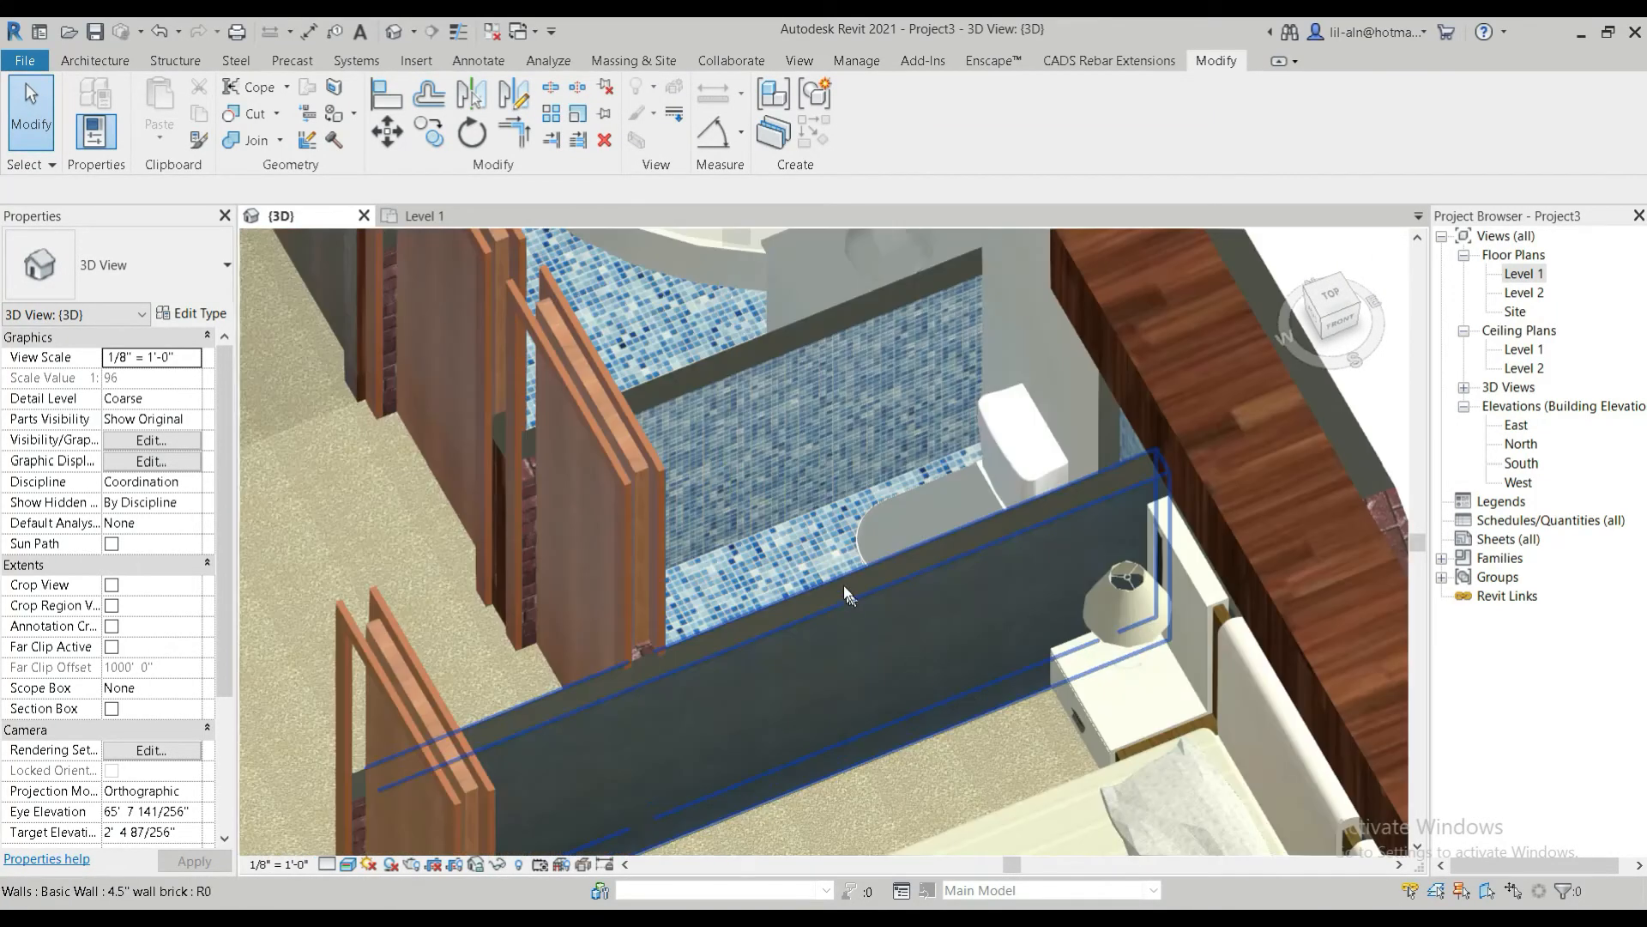
pyautogui.scroll(-5, 510, 579)
pyautogui.keyDown('shift'); pyautogui.moveTo(632, 531); pyautogui.dragTo(843, 686, button='middle'); pyautogui.keyUp('shift')
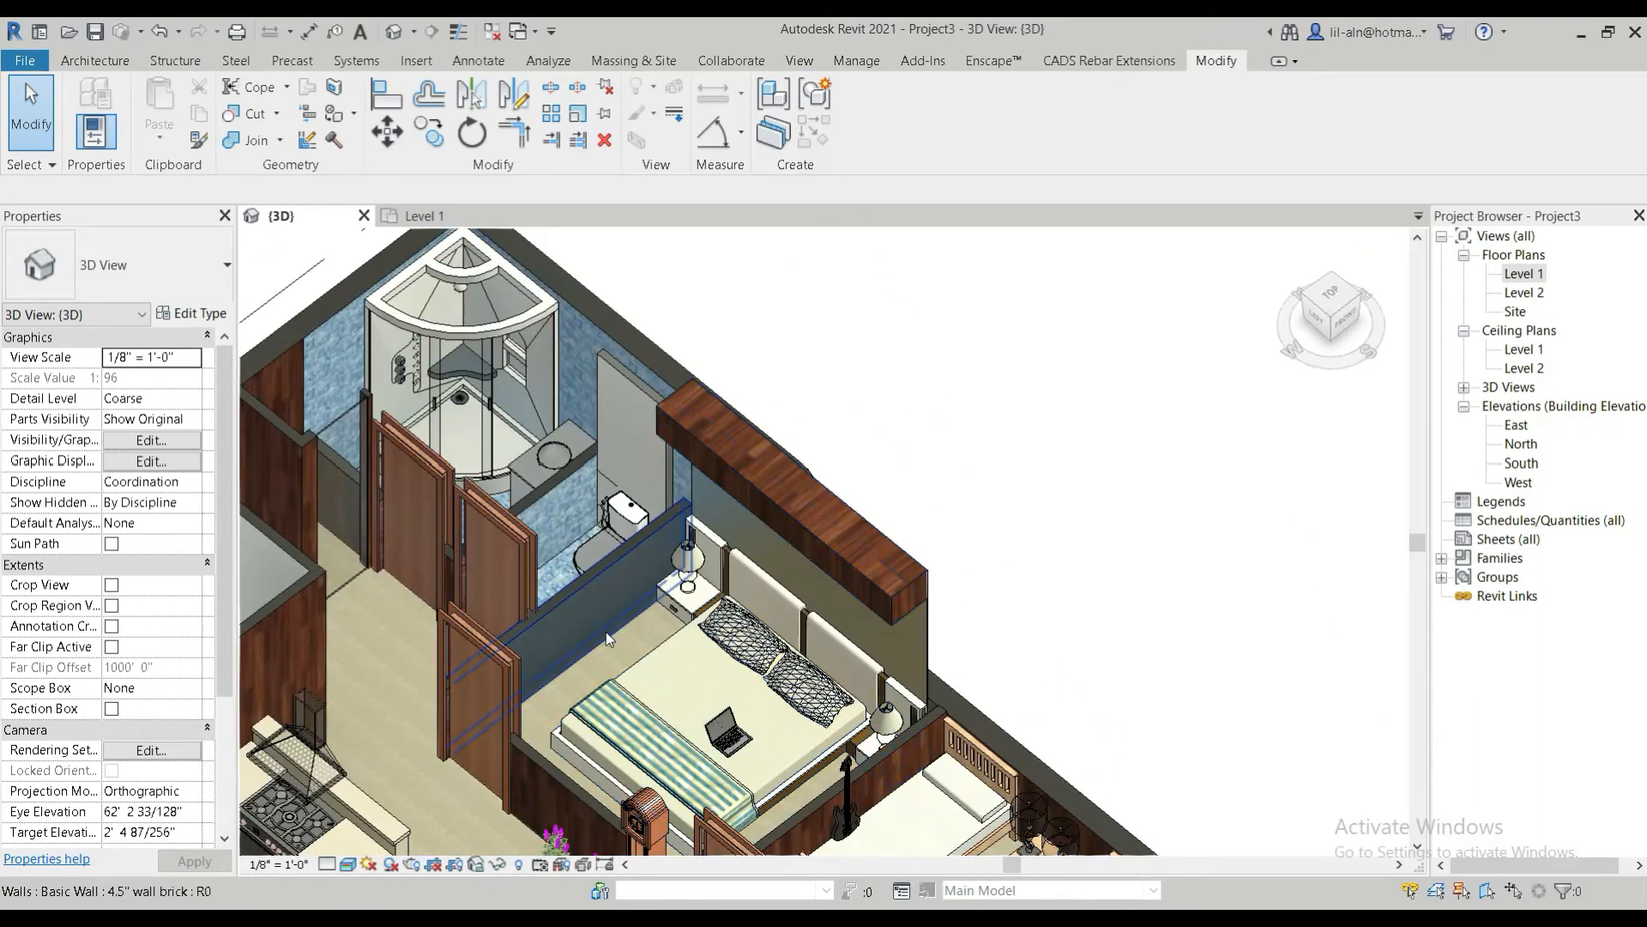
pyautogui.scroll(5, 600, 631)
pyautogui.scroll(-5, 594, 597)
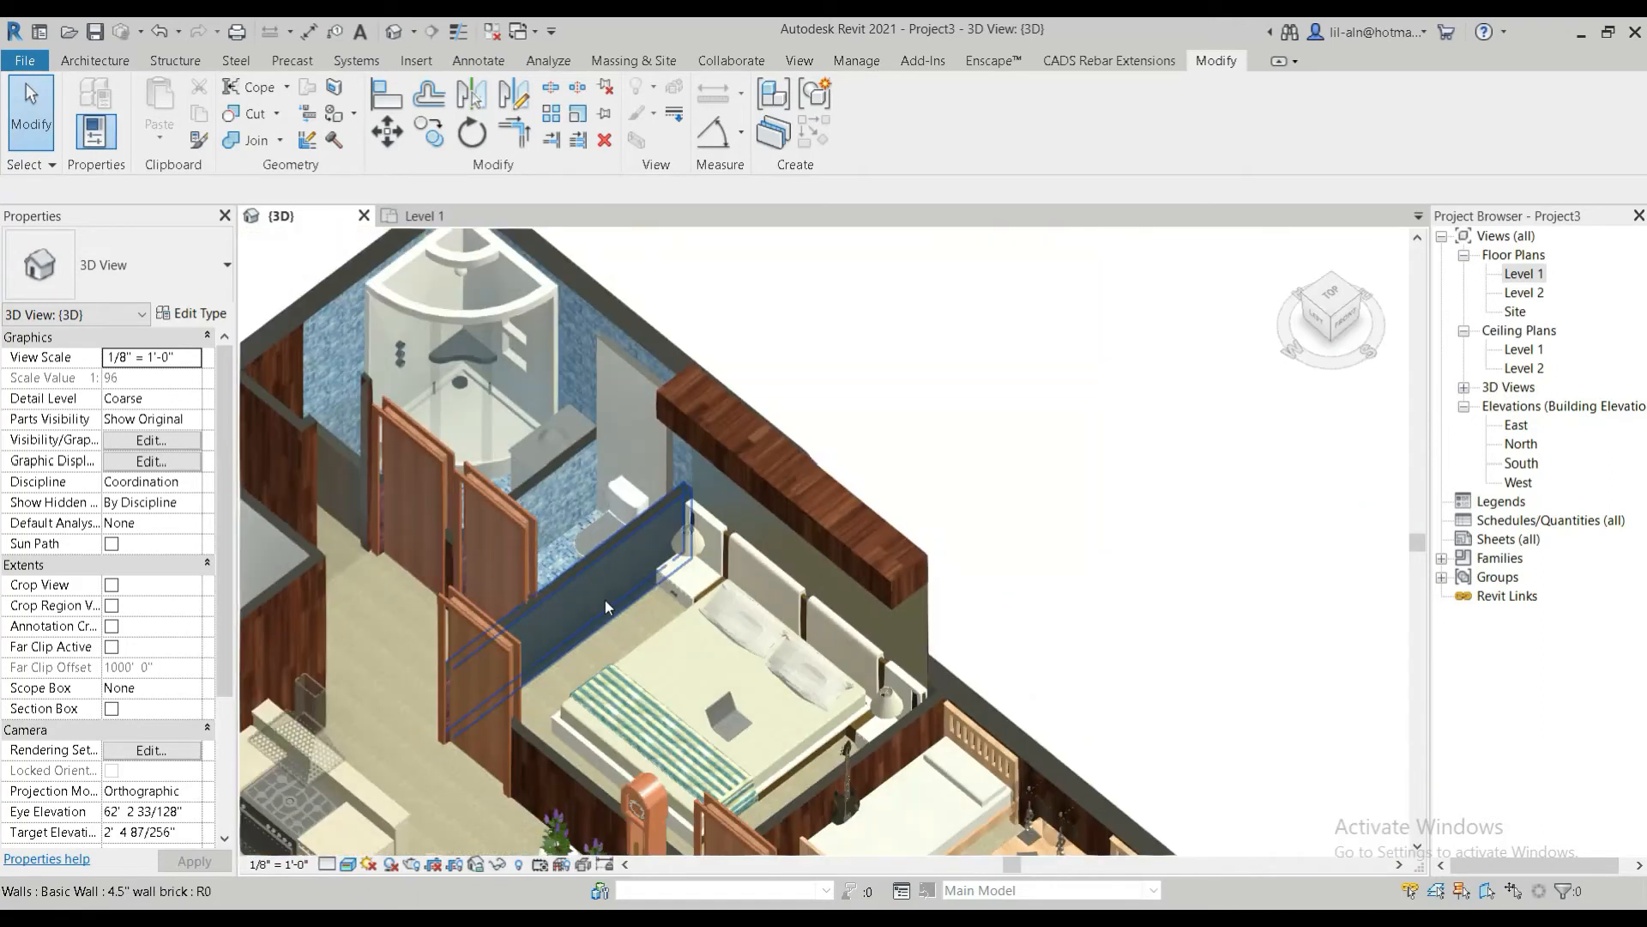
pyautogui.scroll(-5, 604, 599)
pyautogui.keyDown('shift'); pyautogui.moveTo(605, 599); pyautogui.dragTo(791, 658, button='middle'); pyautogui.keyUp('shift')
pyautogui.moveTo(673, 605); pyautogui.dragTo(831, 573, button='middle')
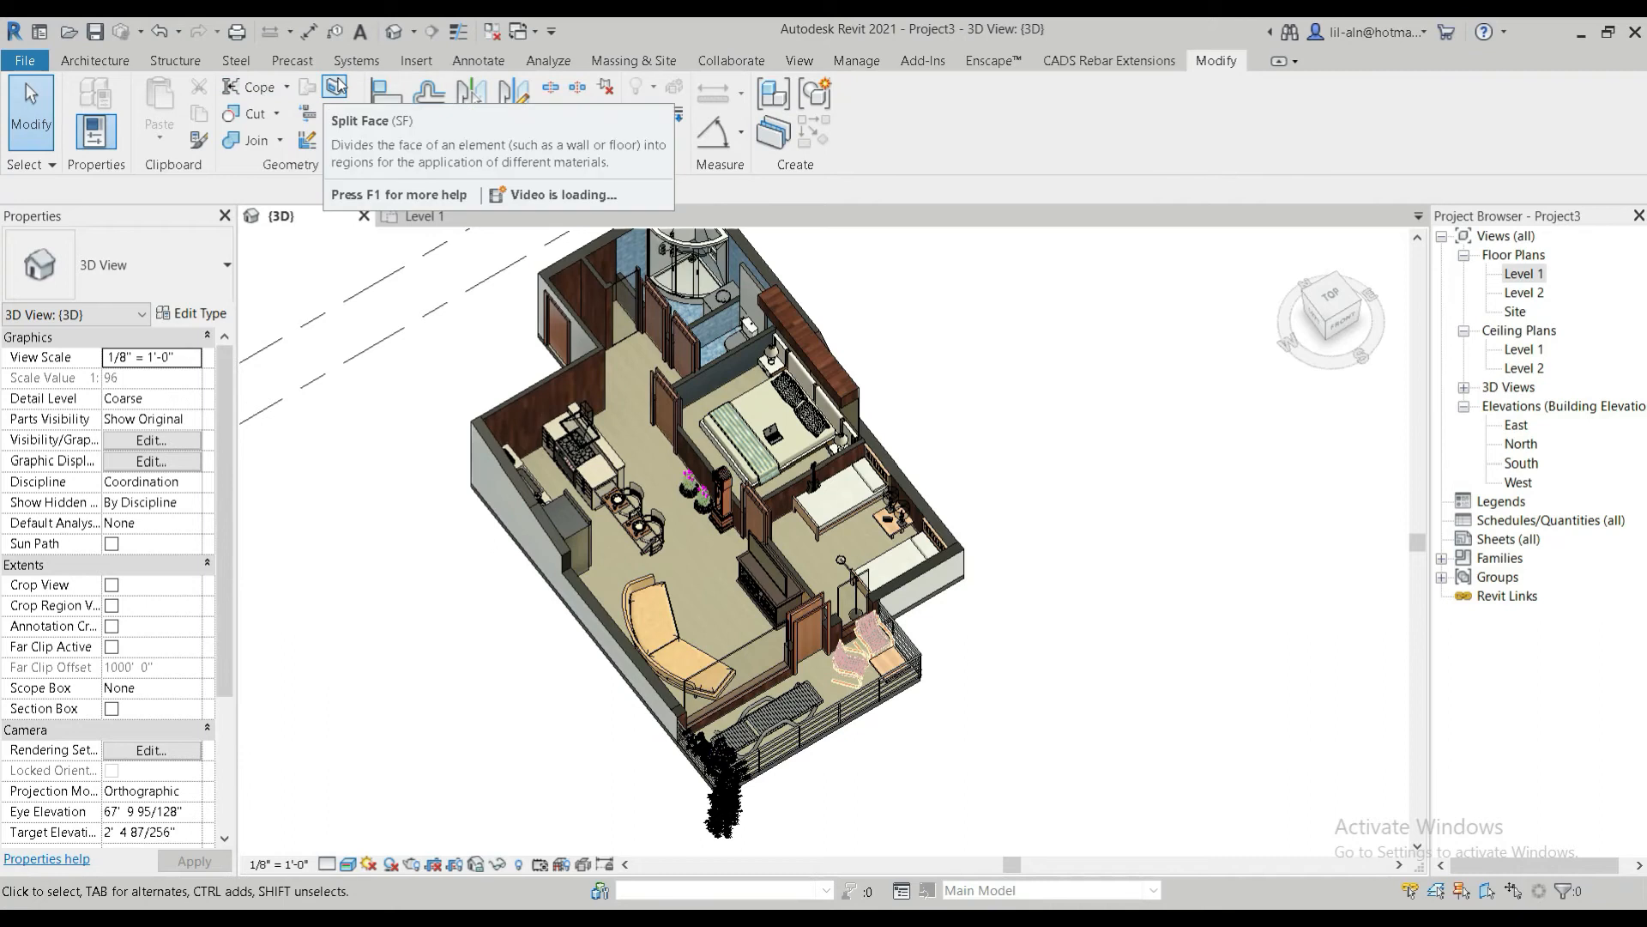
# Split the floor face with a straight line along the outer edge of the living room wall to separate the balcony region
pyautogui.scroll(5, 663, 712)
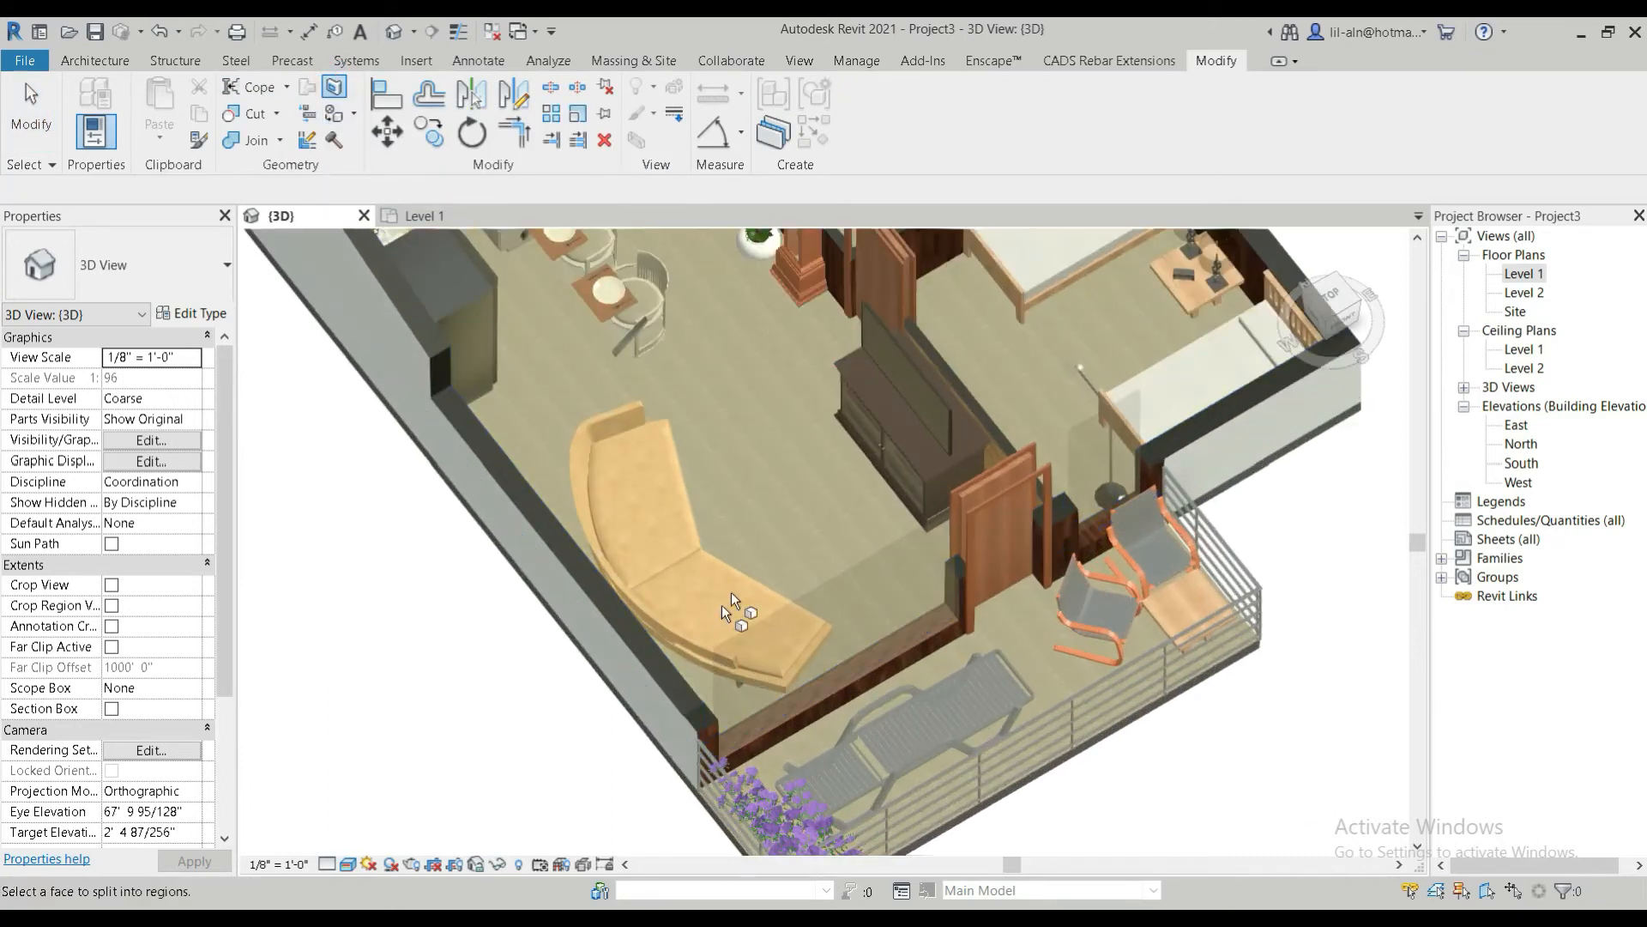
pyautogui.click(785, 527)
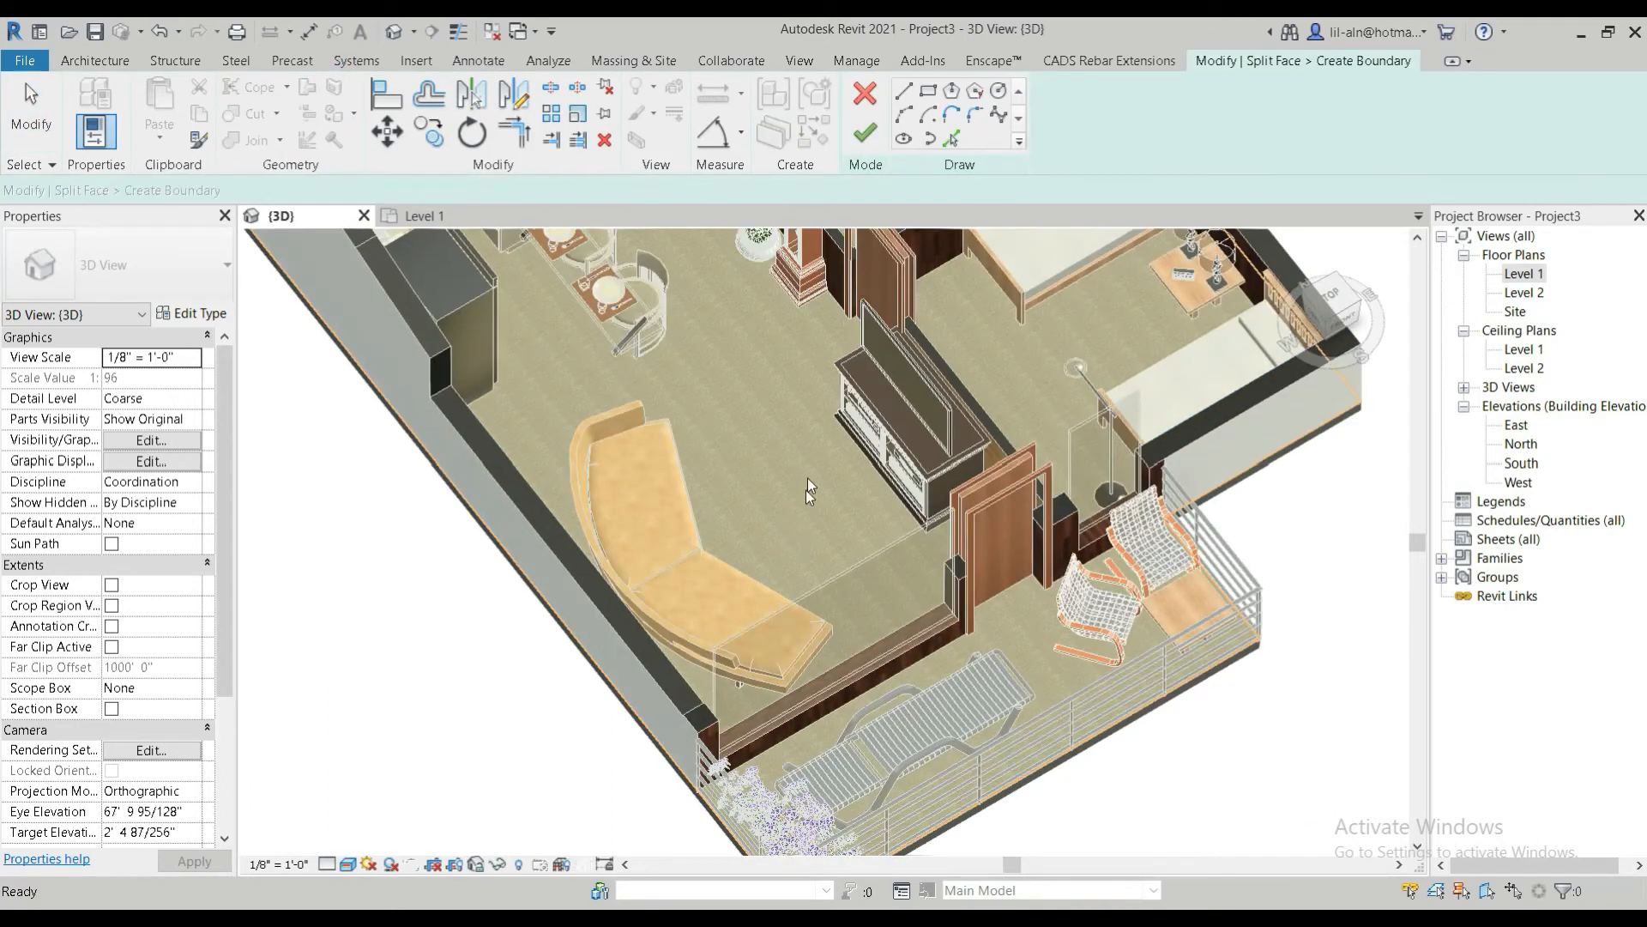
pyautogui.click(899, 105)
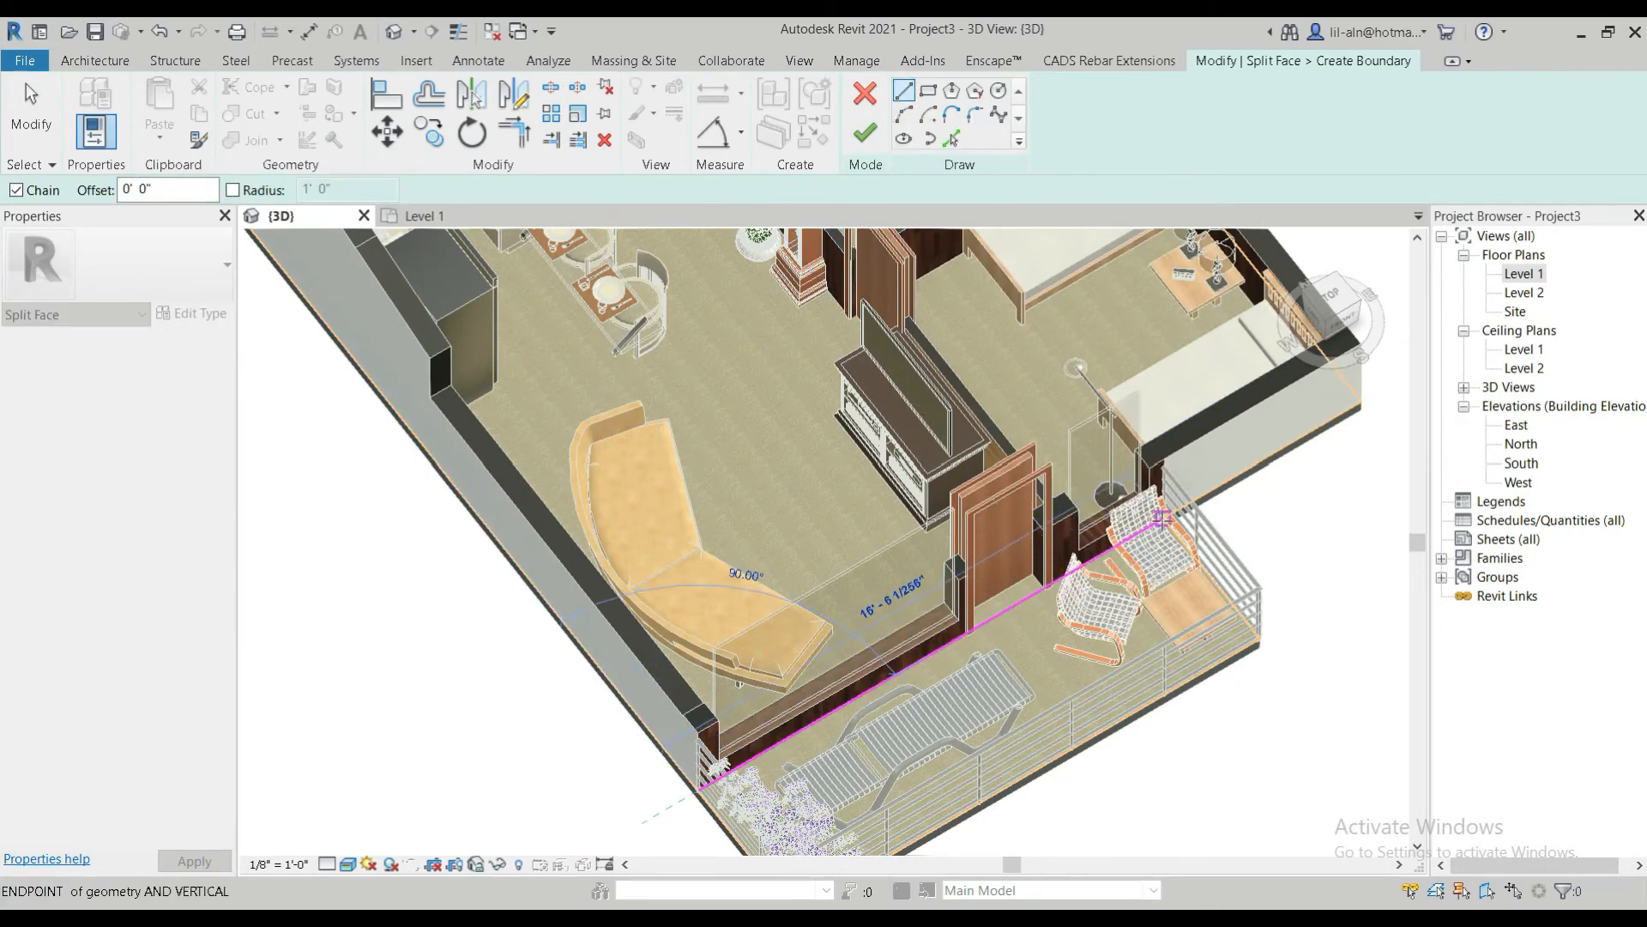
pyautogui.click(1160, 518)
pyautogui.click(865, 133)
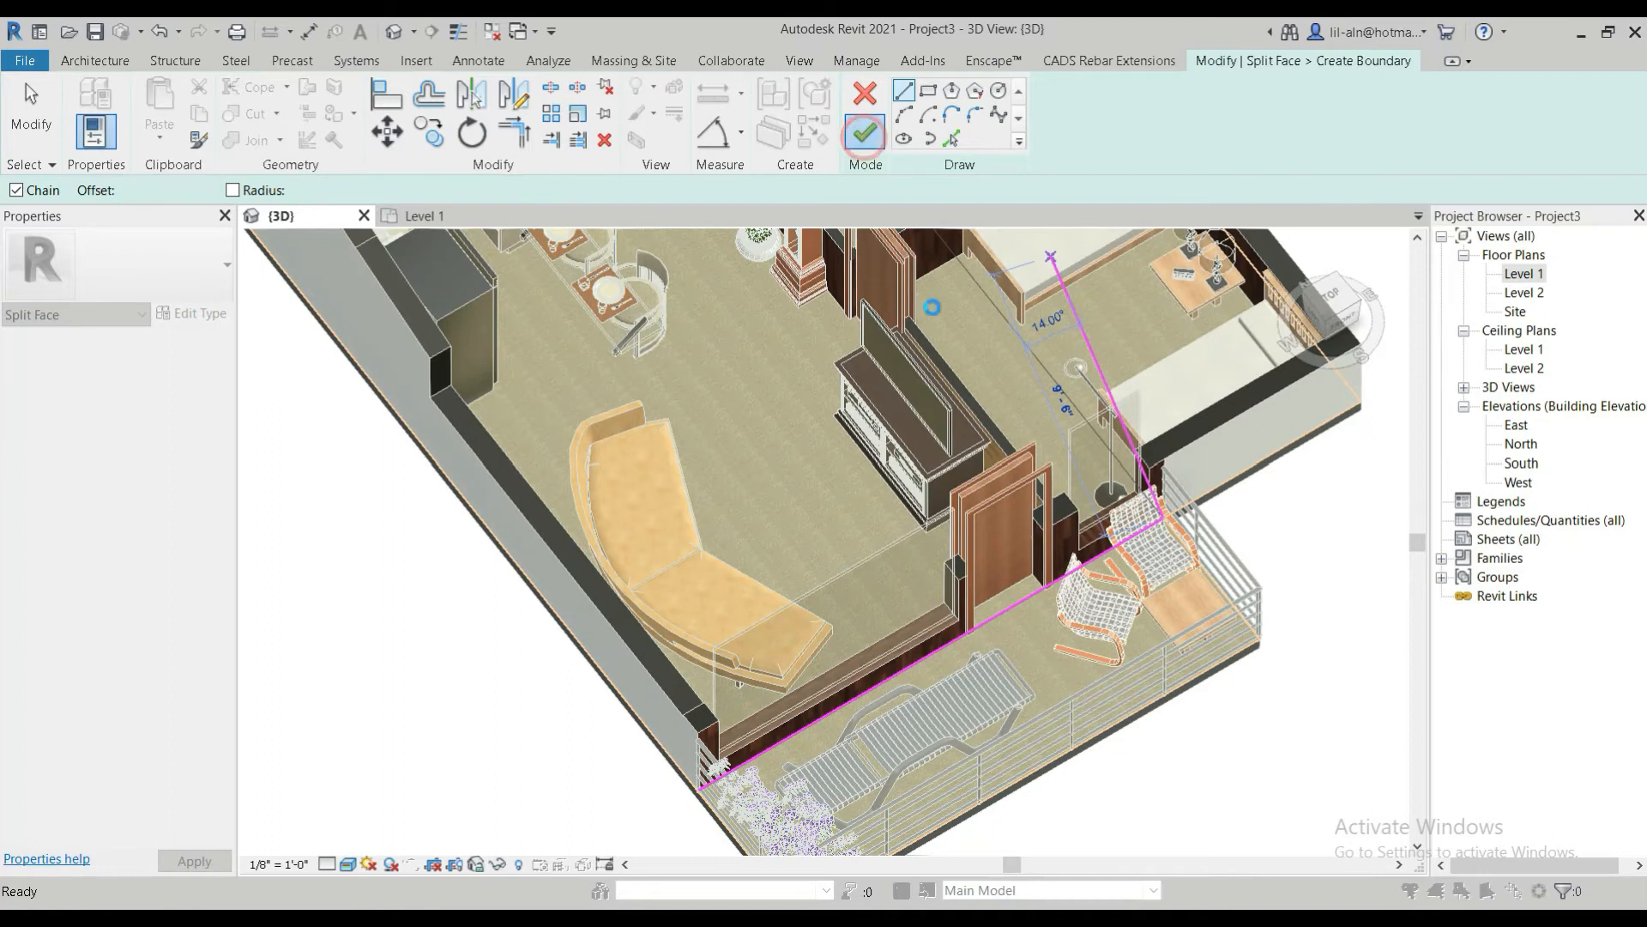
pyautogui.click(963, 554)
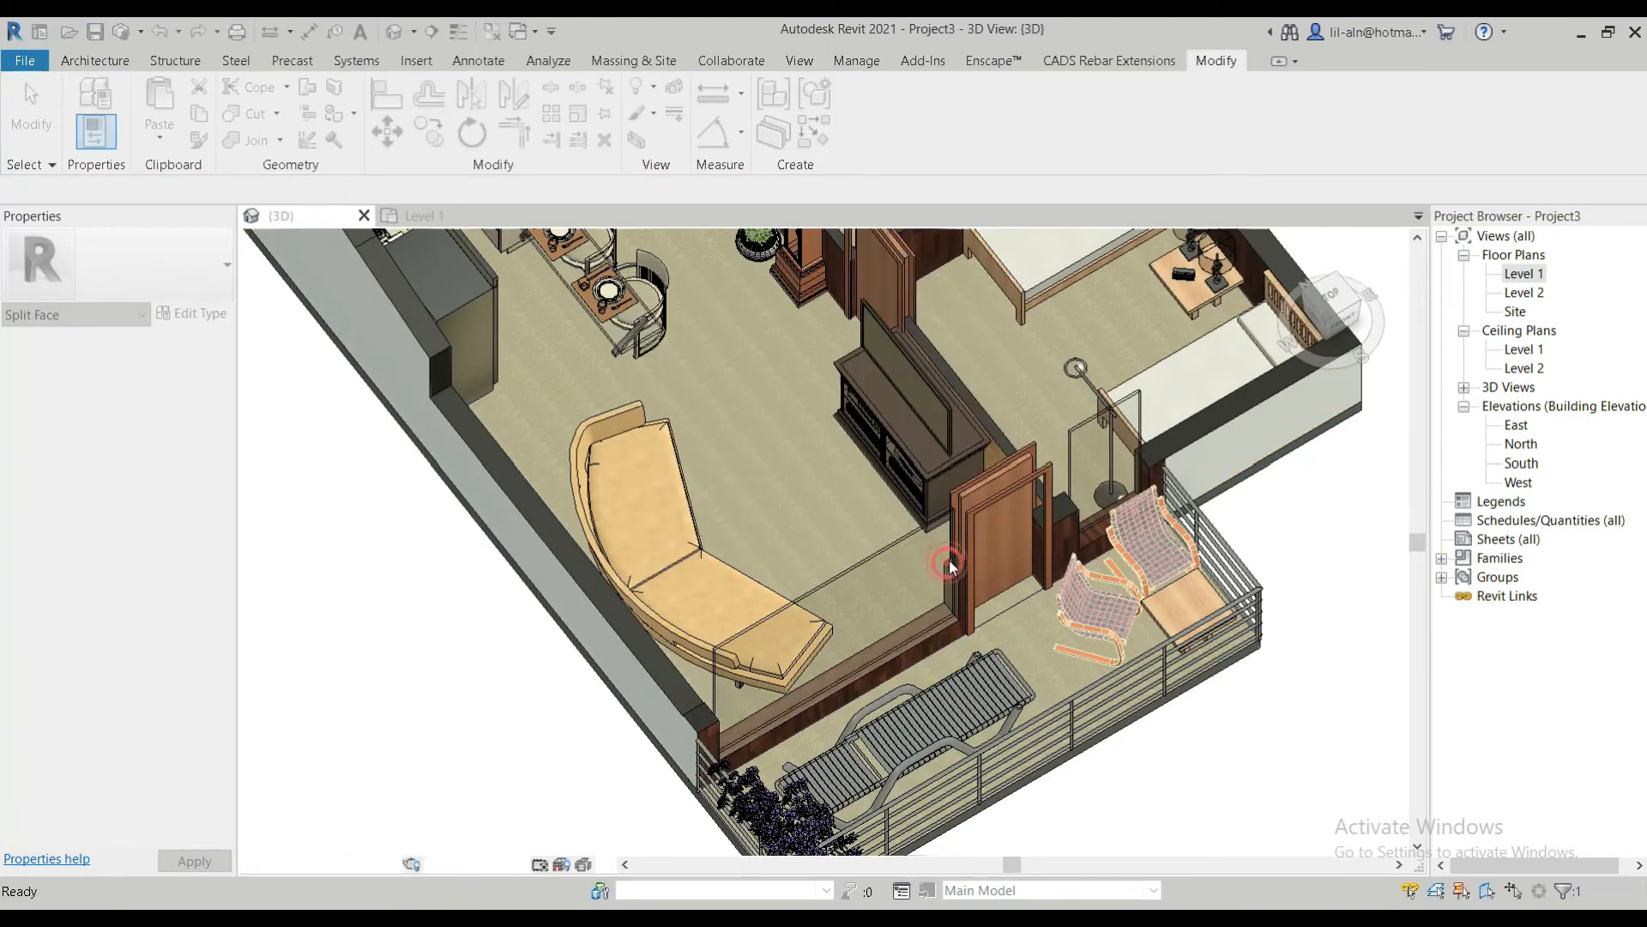
# Search the materials for tile and paint the balcony floor region with Ceramic Tile
pyautogui.click(1069, 669)
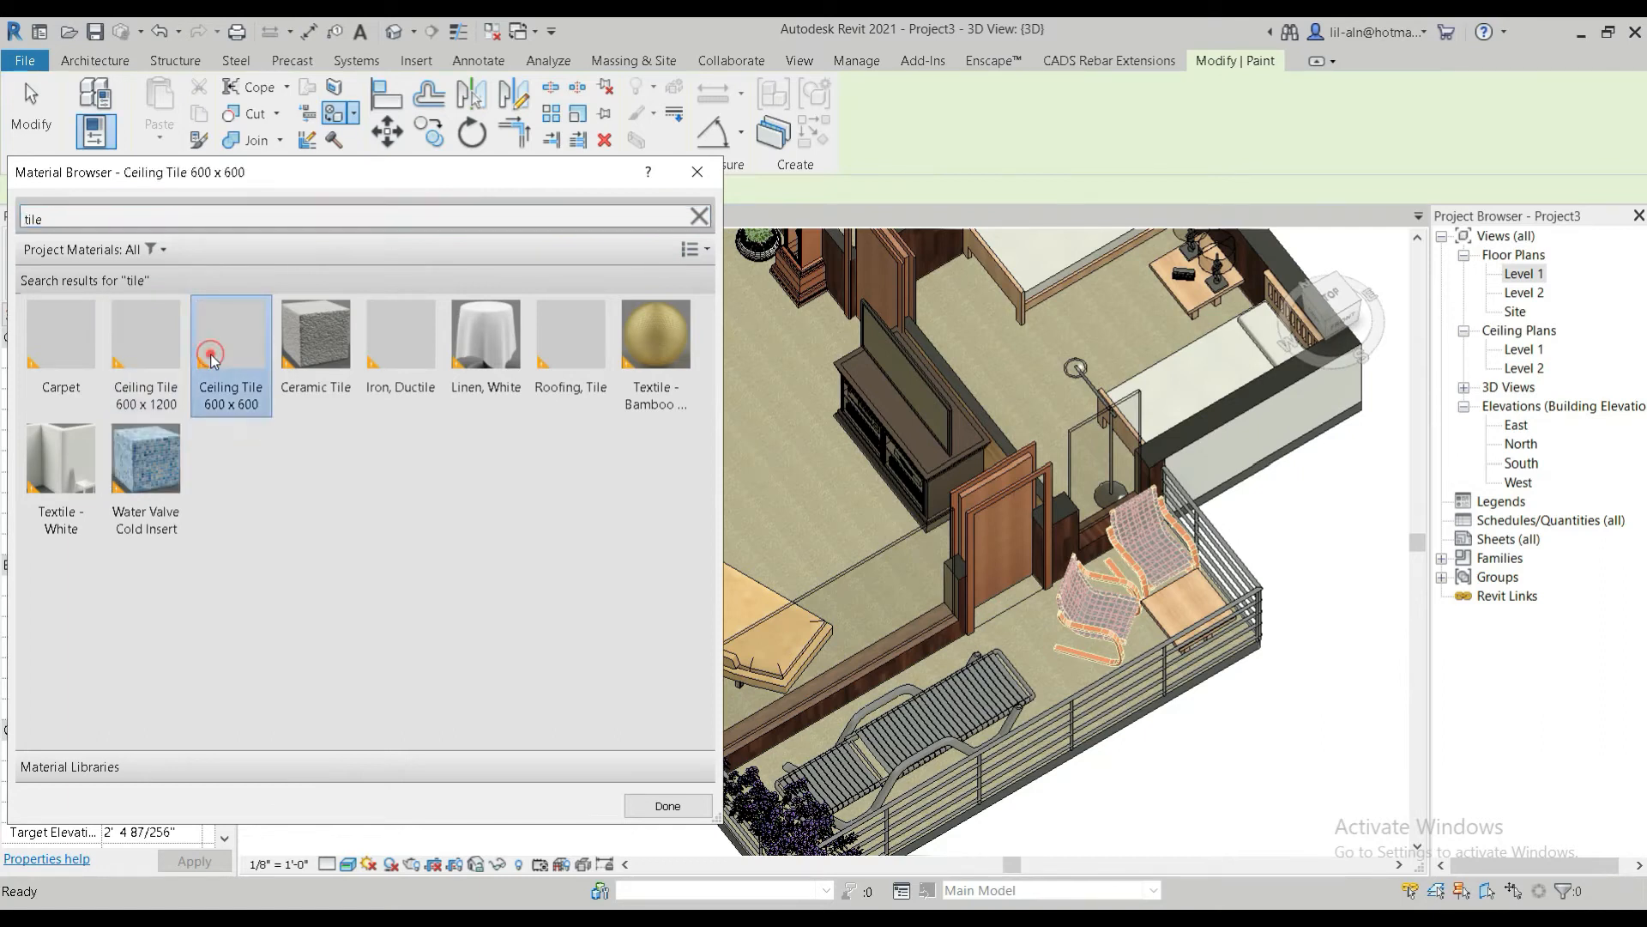
pyautogui.click(1038, 649)
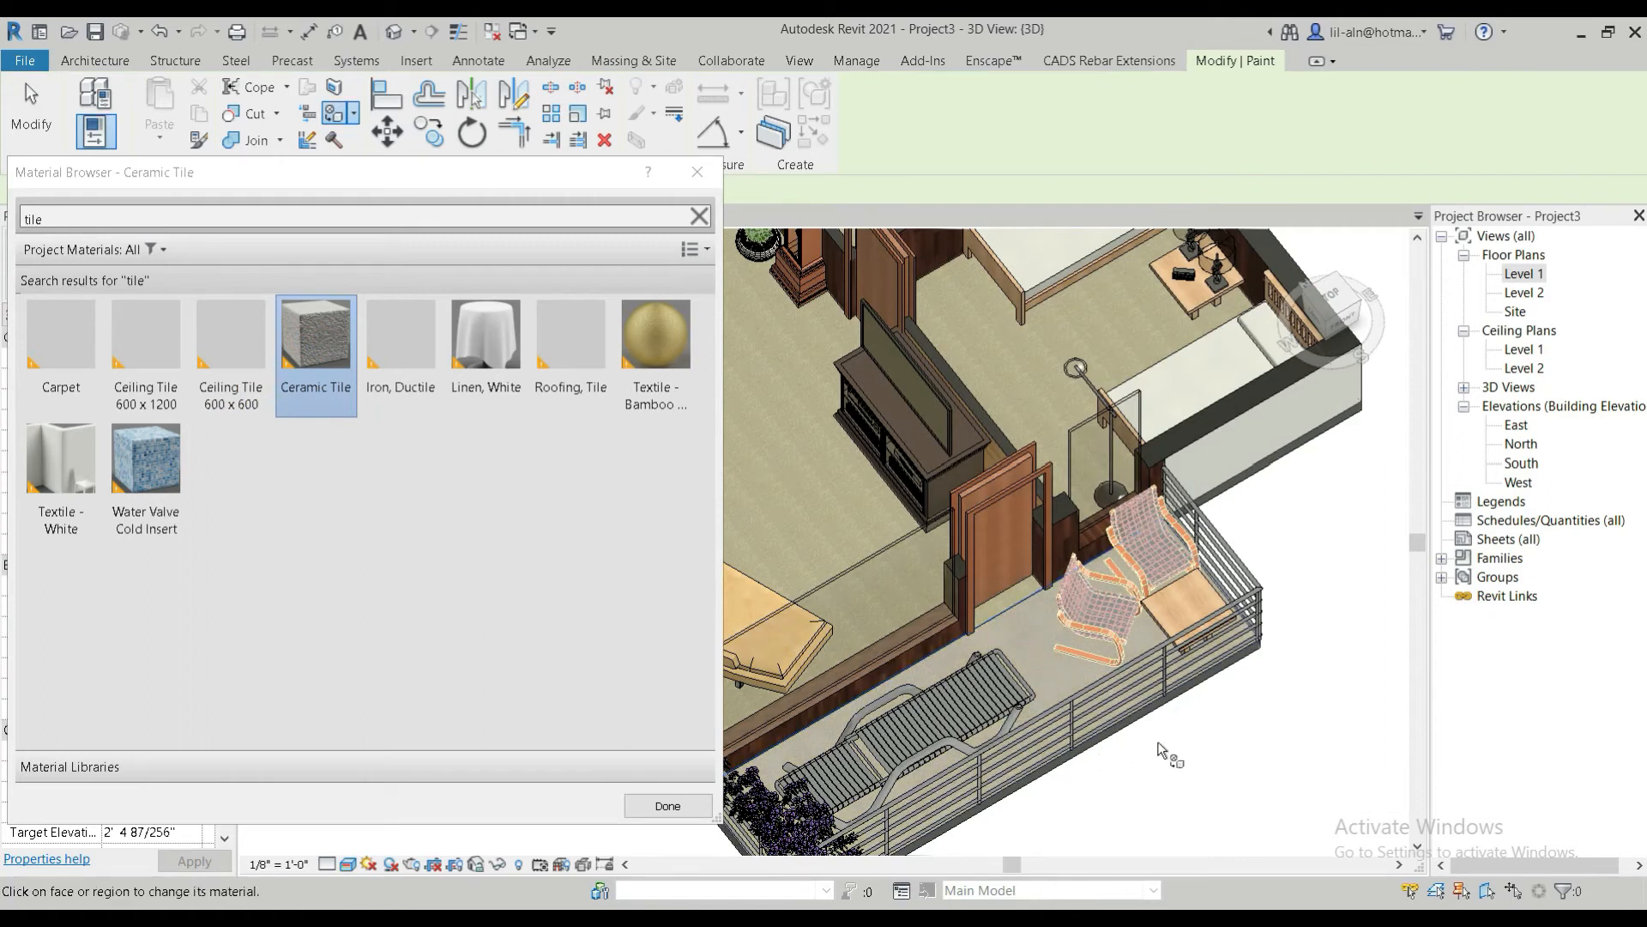
pyautogui.scroll(5, 1030, 667)
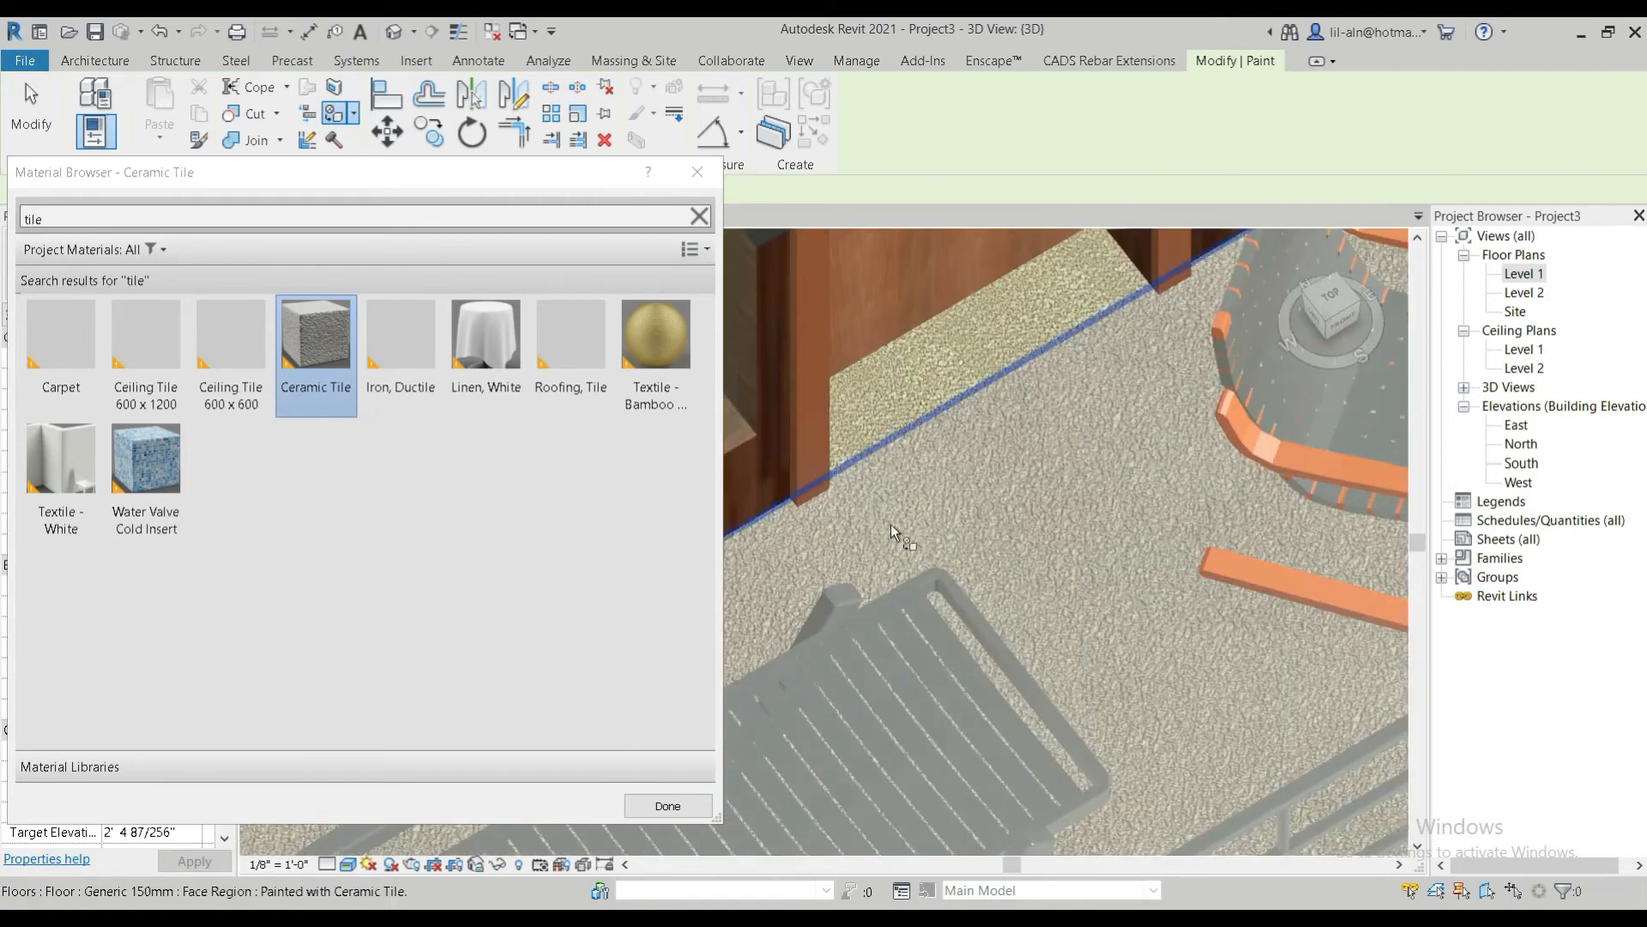
pyautogui.moveTo(921, 546); pyautogui.dragTo(970, 607, button='middle')
pyautogui.scroll(4, 970, 607)
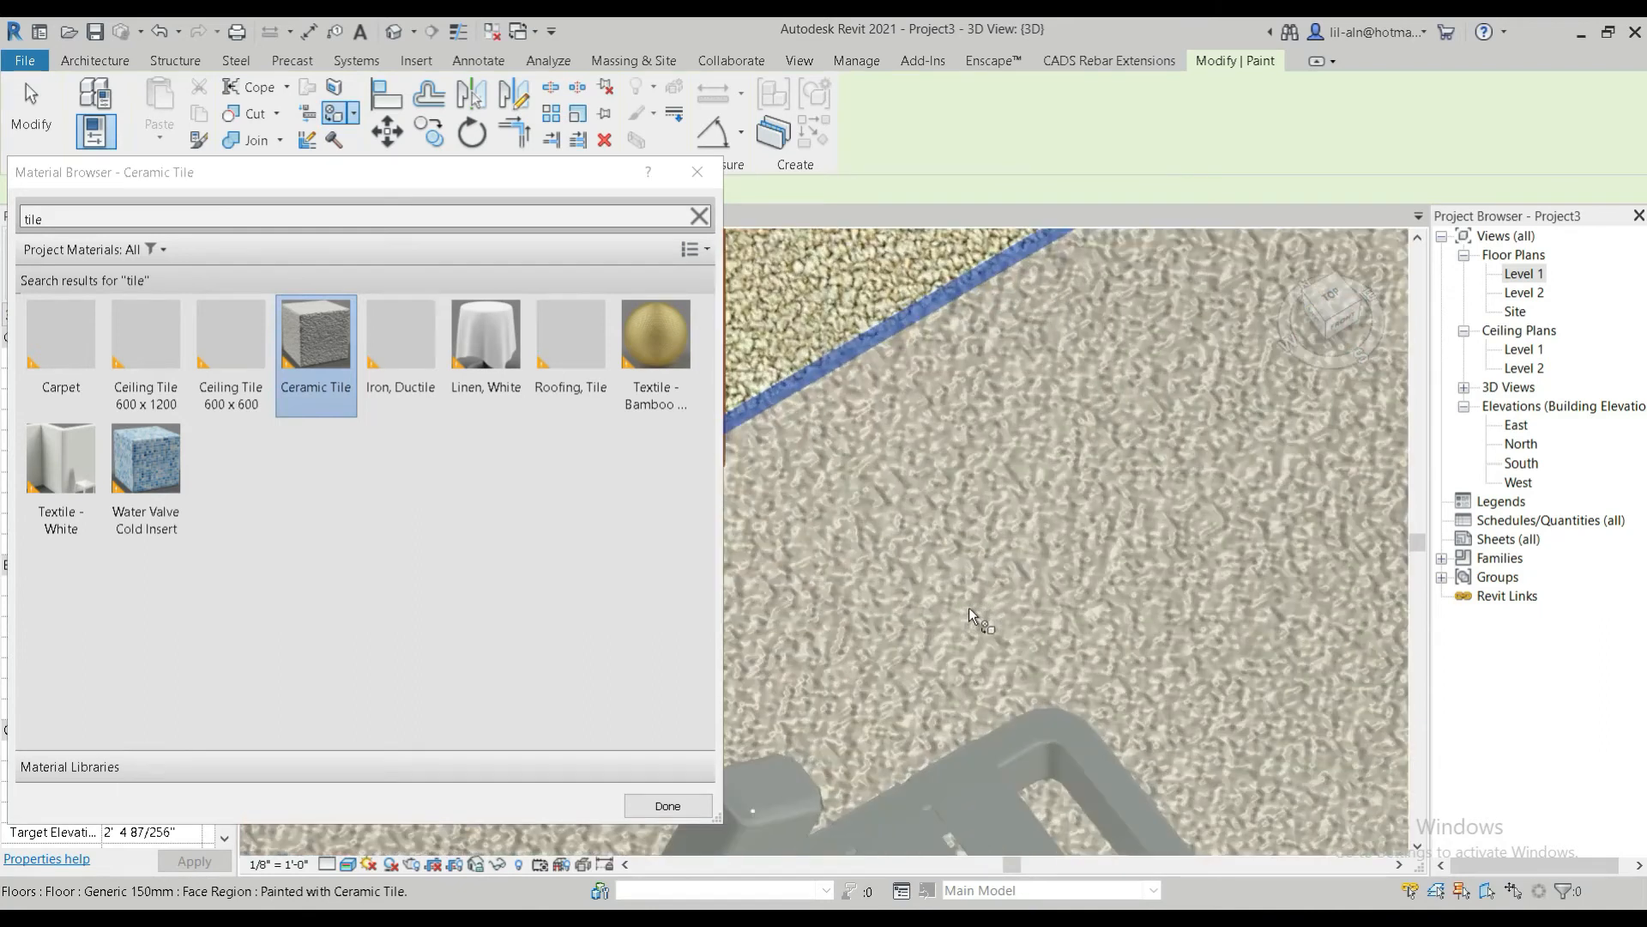
pyautogui.scroll(-3, 969, 607)
pyautogui.click(667, 805)
pyautogui.press('Escape')
pyautogui.scroll(-3, 998, 715)
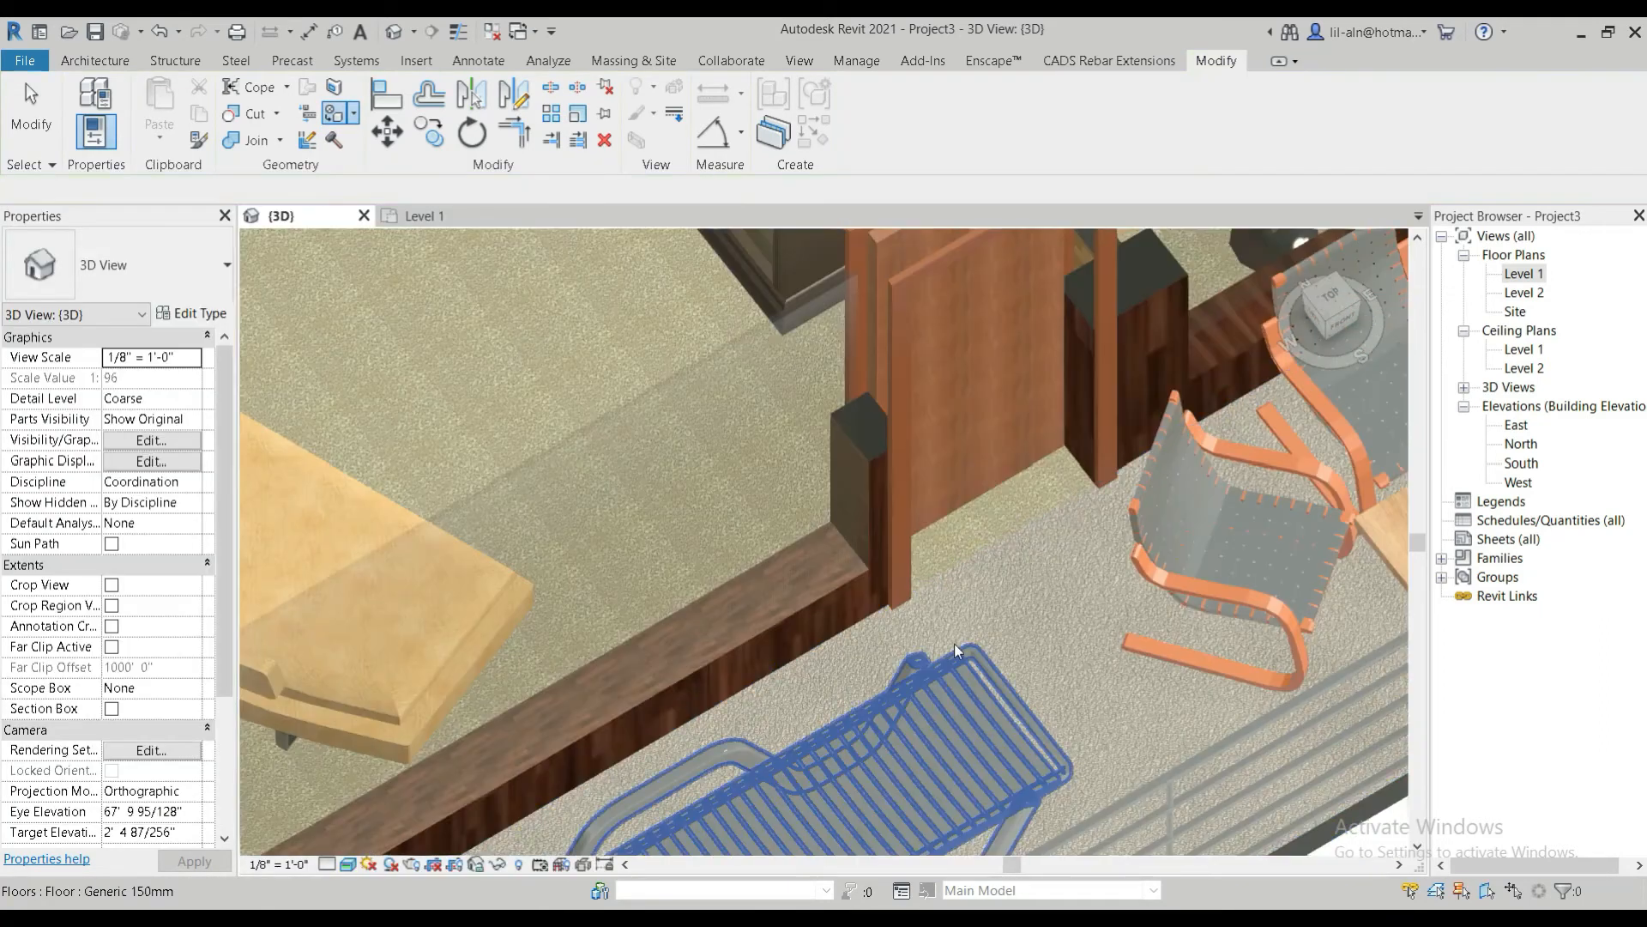
pyautogui.scroll(-3, 998, 715)
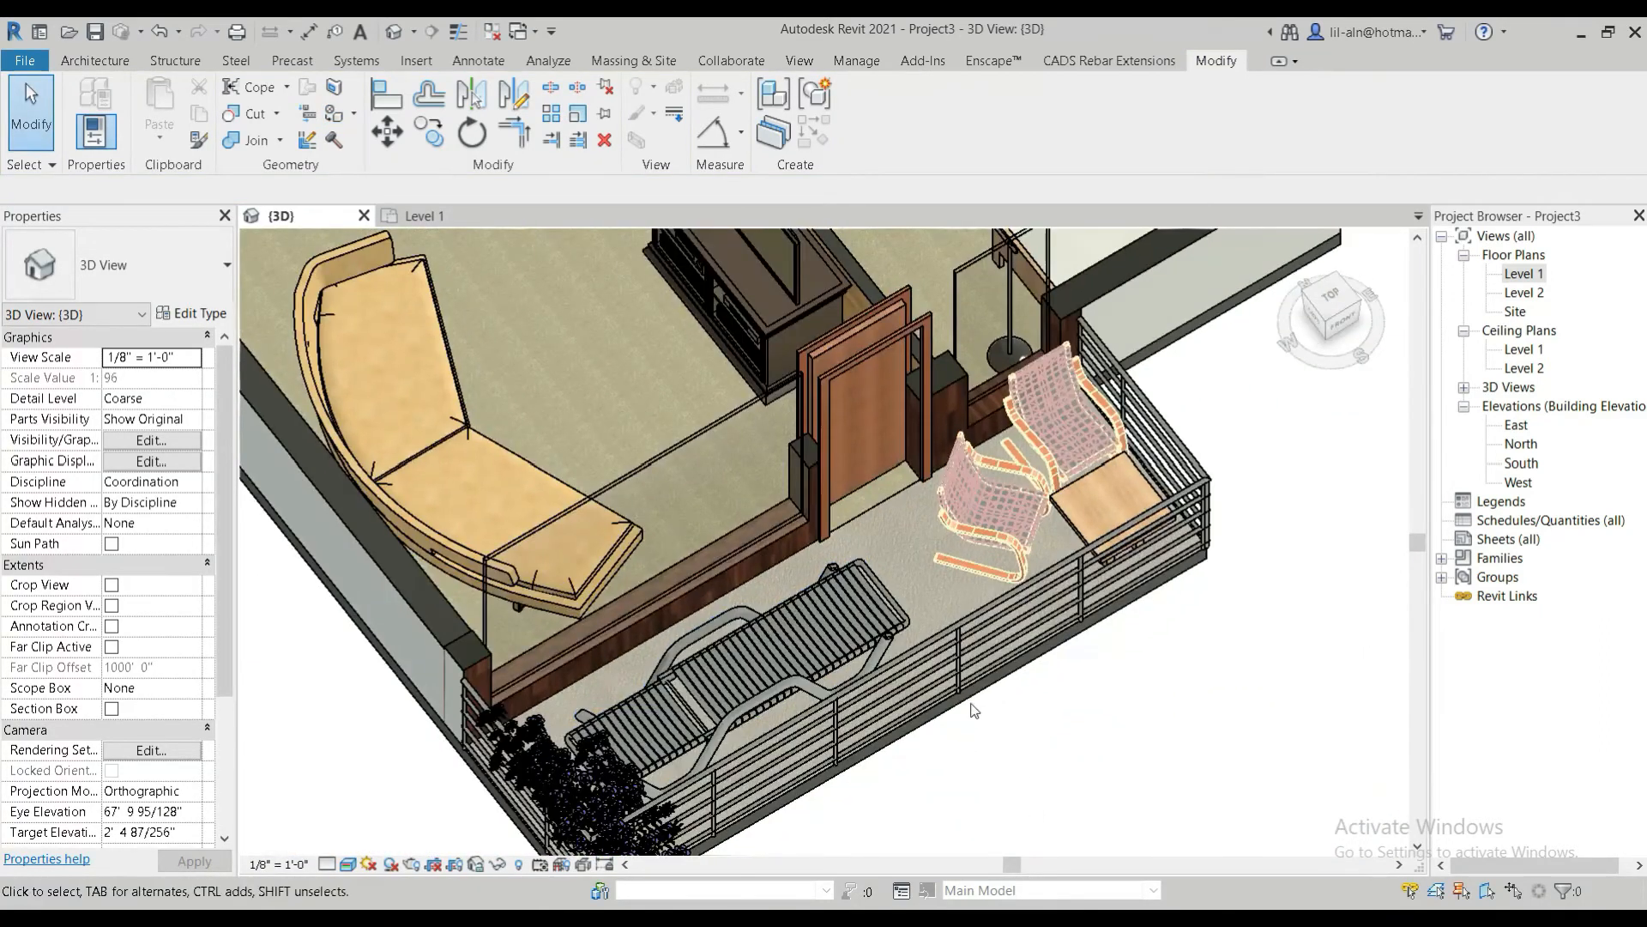
pyautogui.scroll(-5, 975, 711)
pyautogui.keyDown('shift'); pyautogui.moveTo(935, 568); pyautogui.dragTo(811, 699, button='middle'); pyautogui.keyUp('shift')
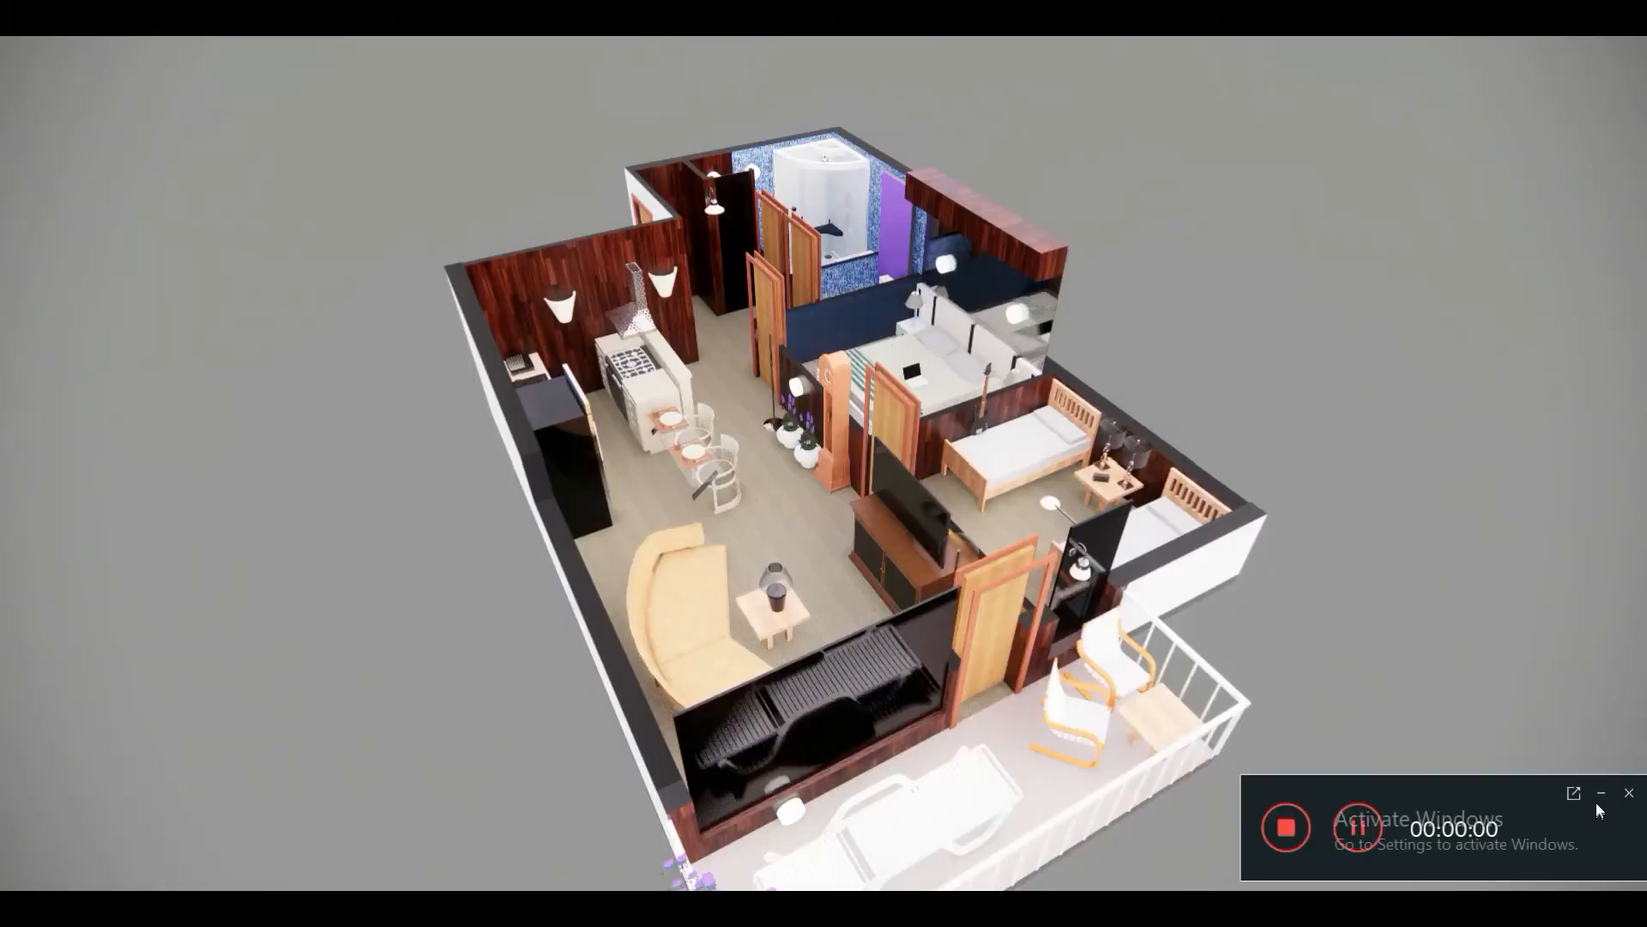
# Switch to the Enscape rendering and examine the night-lit interior from the living room to the balcony
pyautogui.click(1600, 795)
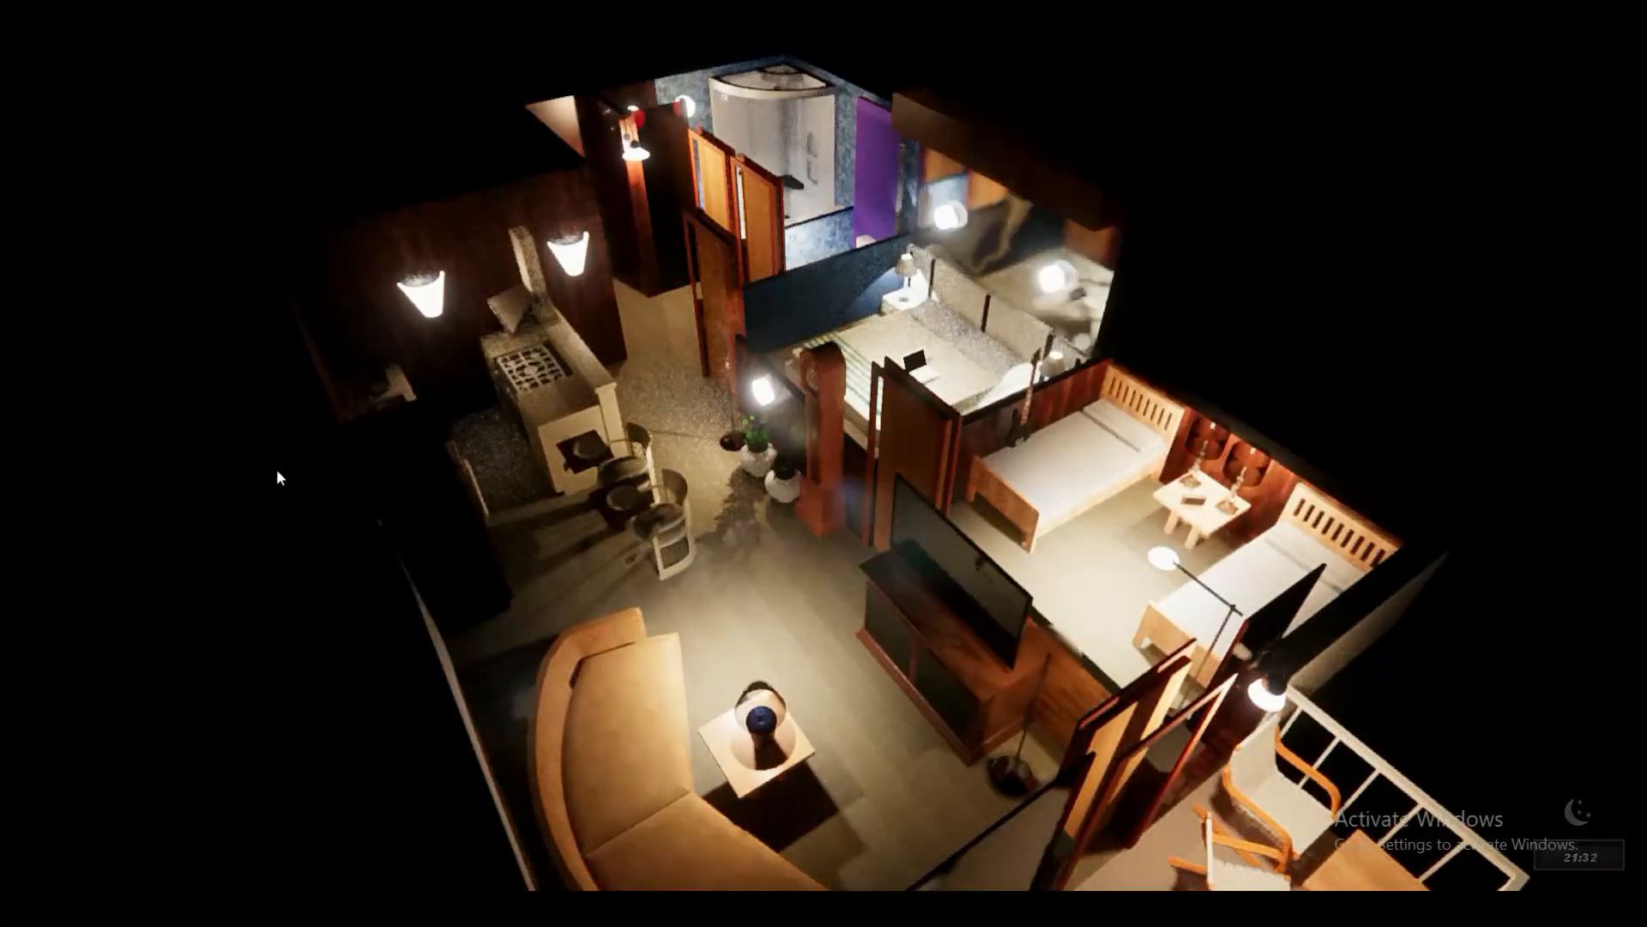
pyautogui.scroll(-3, 352, 637)
pyautogui.moveTo(613, 545); pyautogui.dragTo(549, 571)
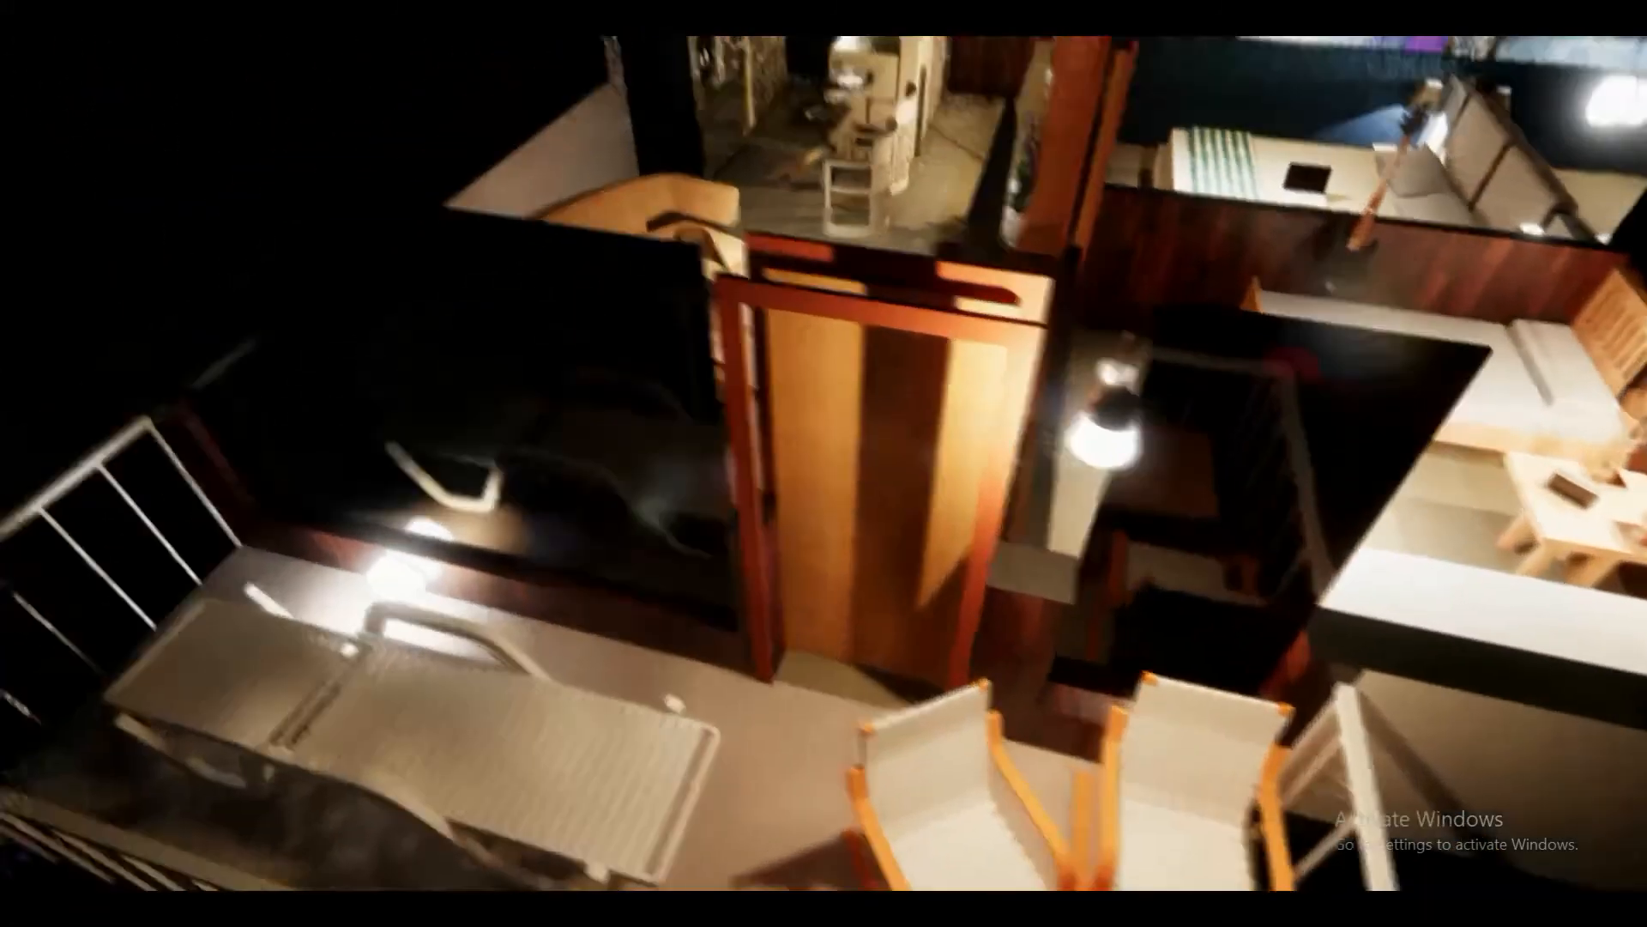